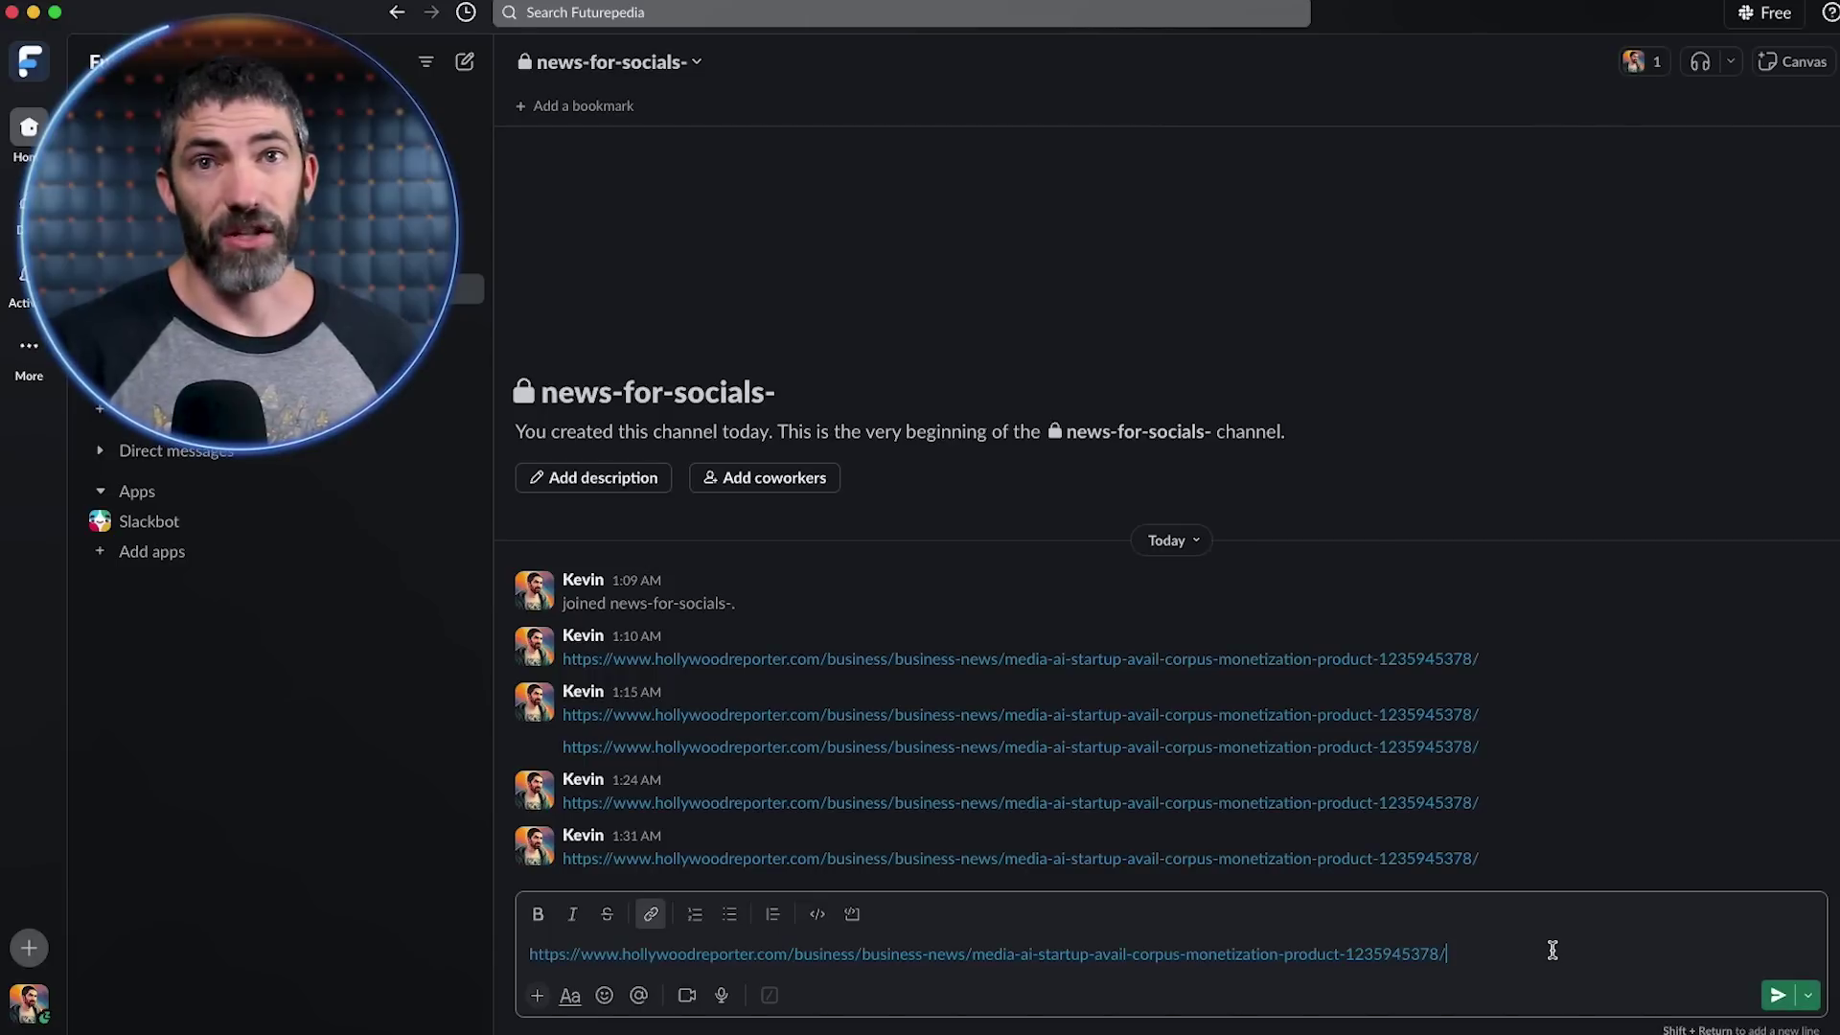
- Send the Hollywood Reporter article link to the news-for-socials- Slack channel
key(Return)
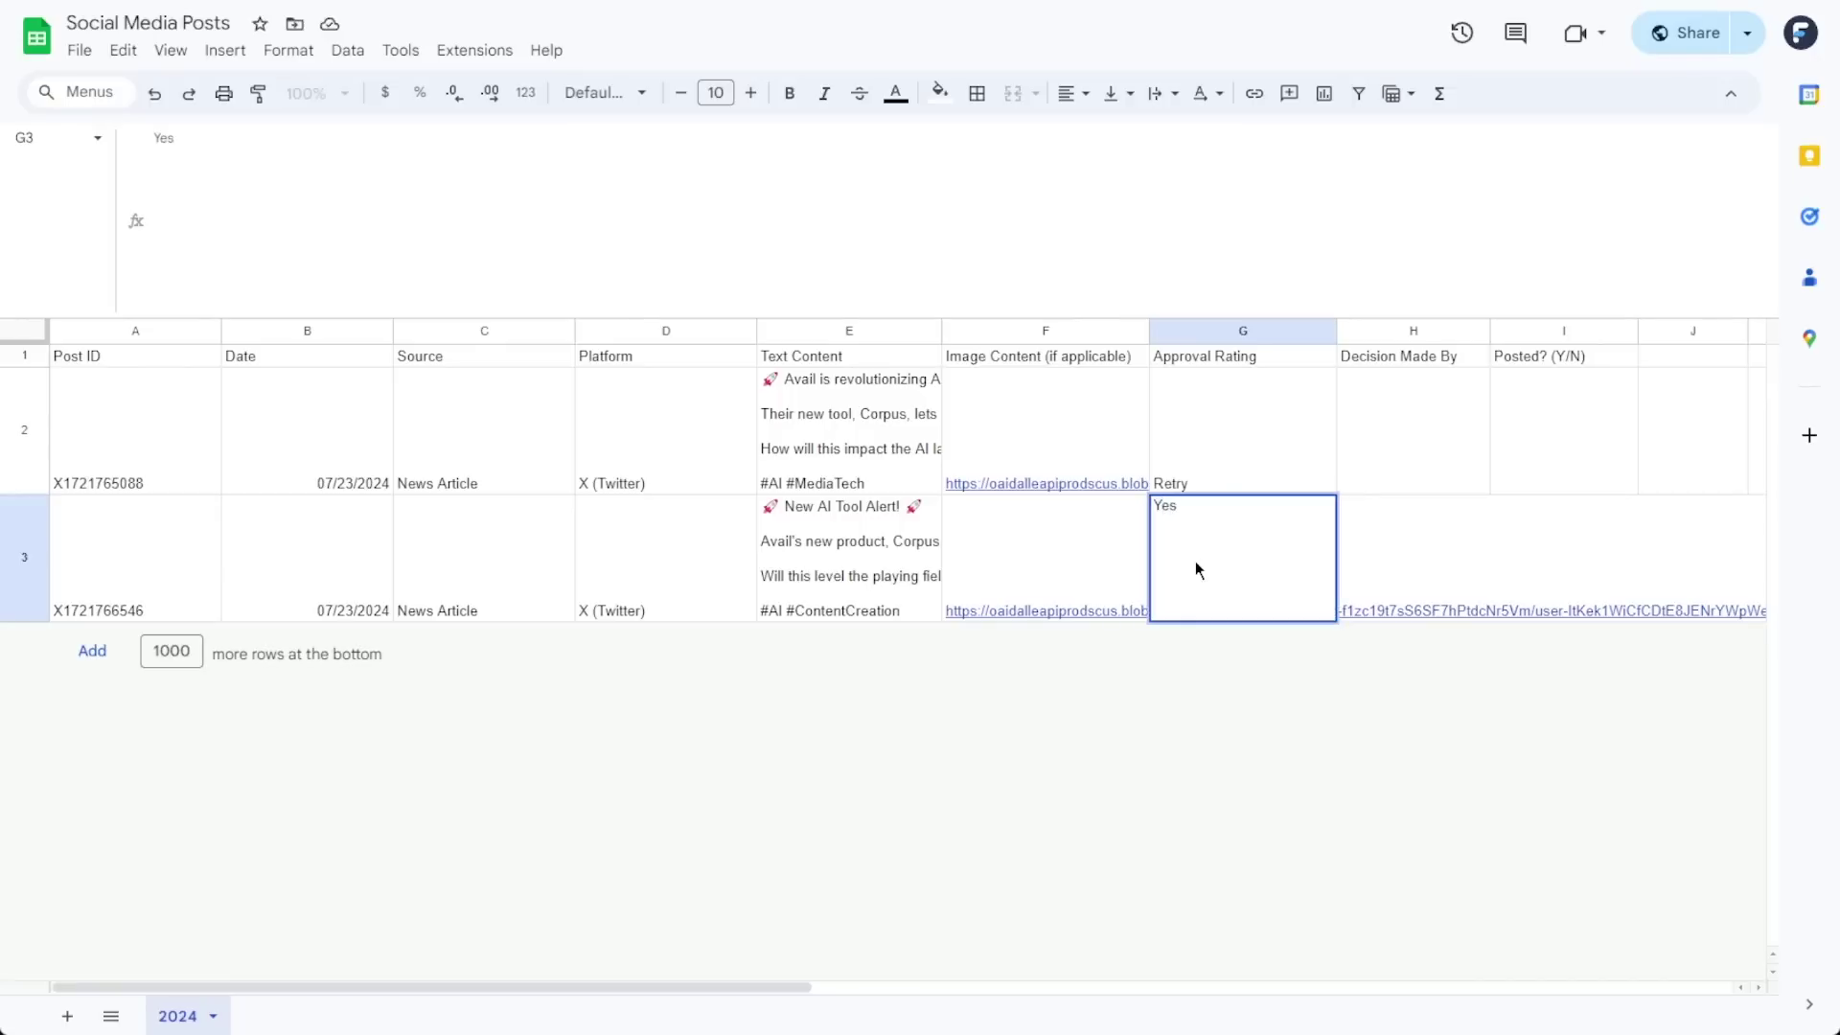
- Confirm Yes in cell G3 as the second post's approval rating
key(Return)
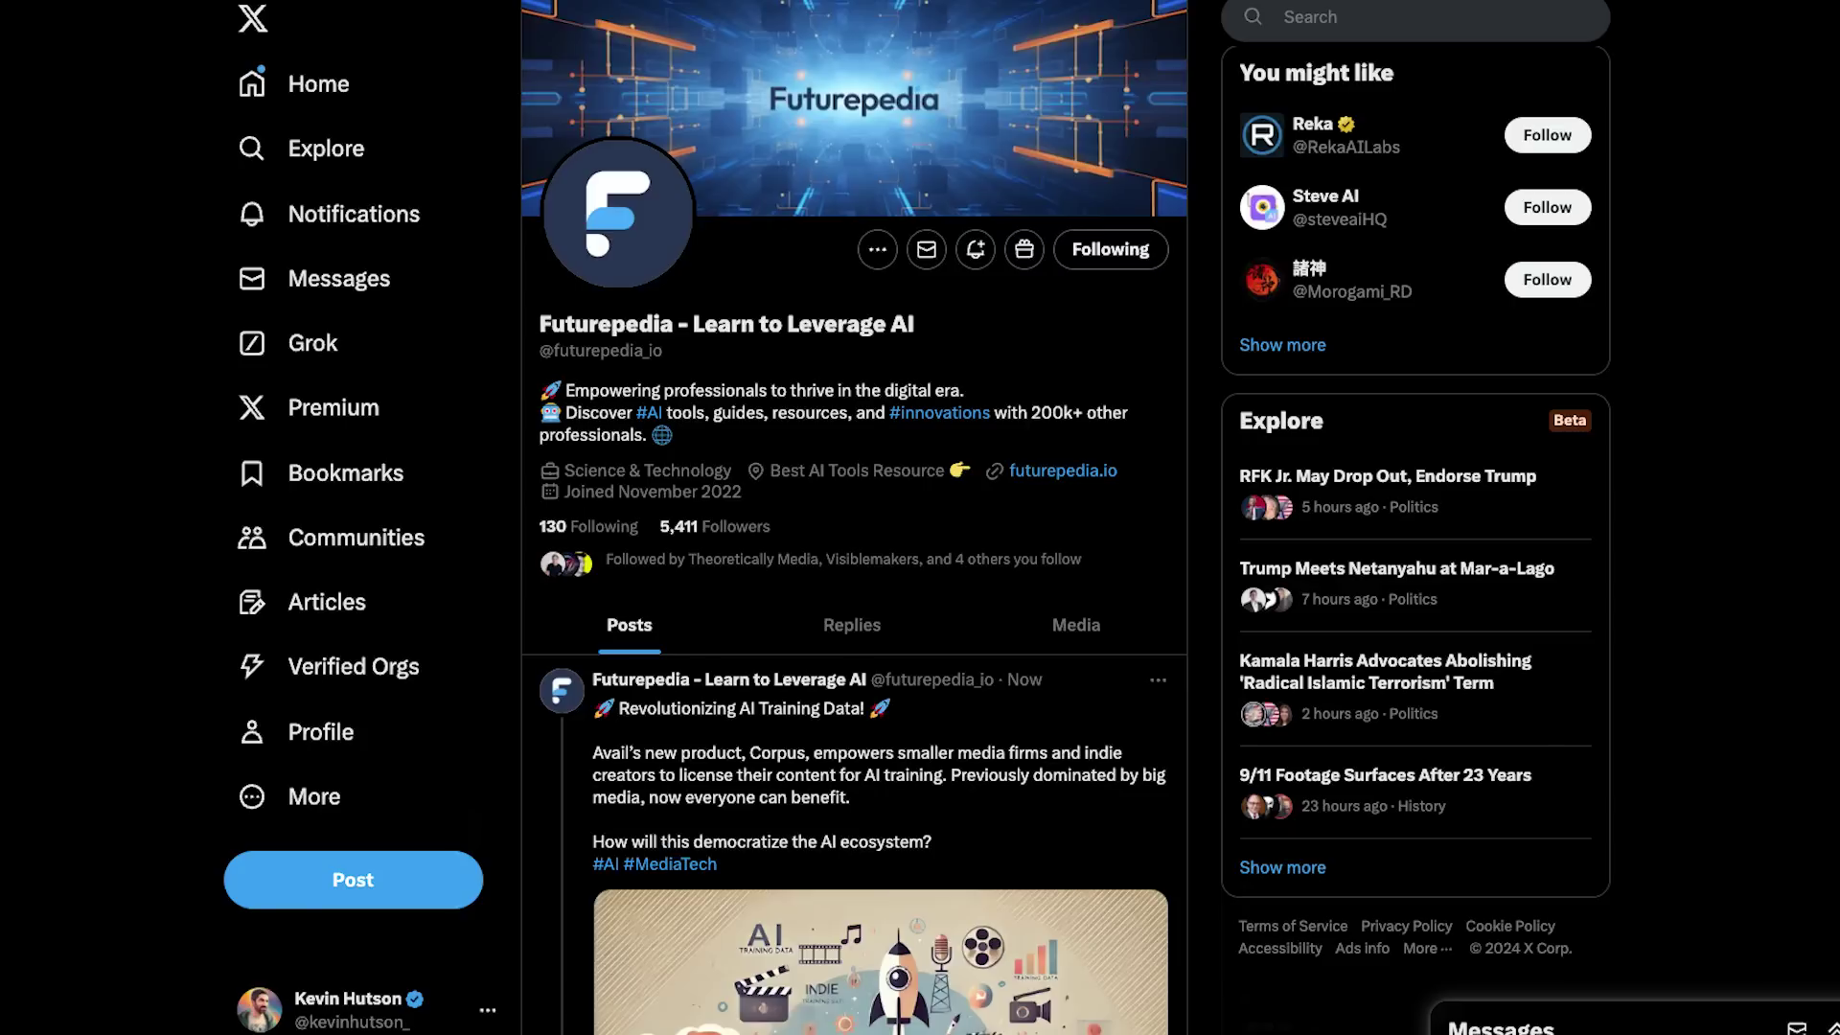
scroll(853, 670, down, 5)
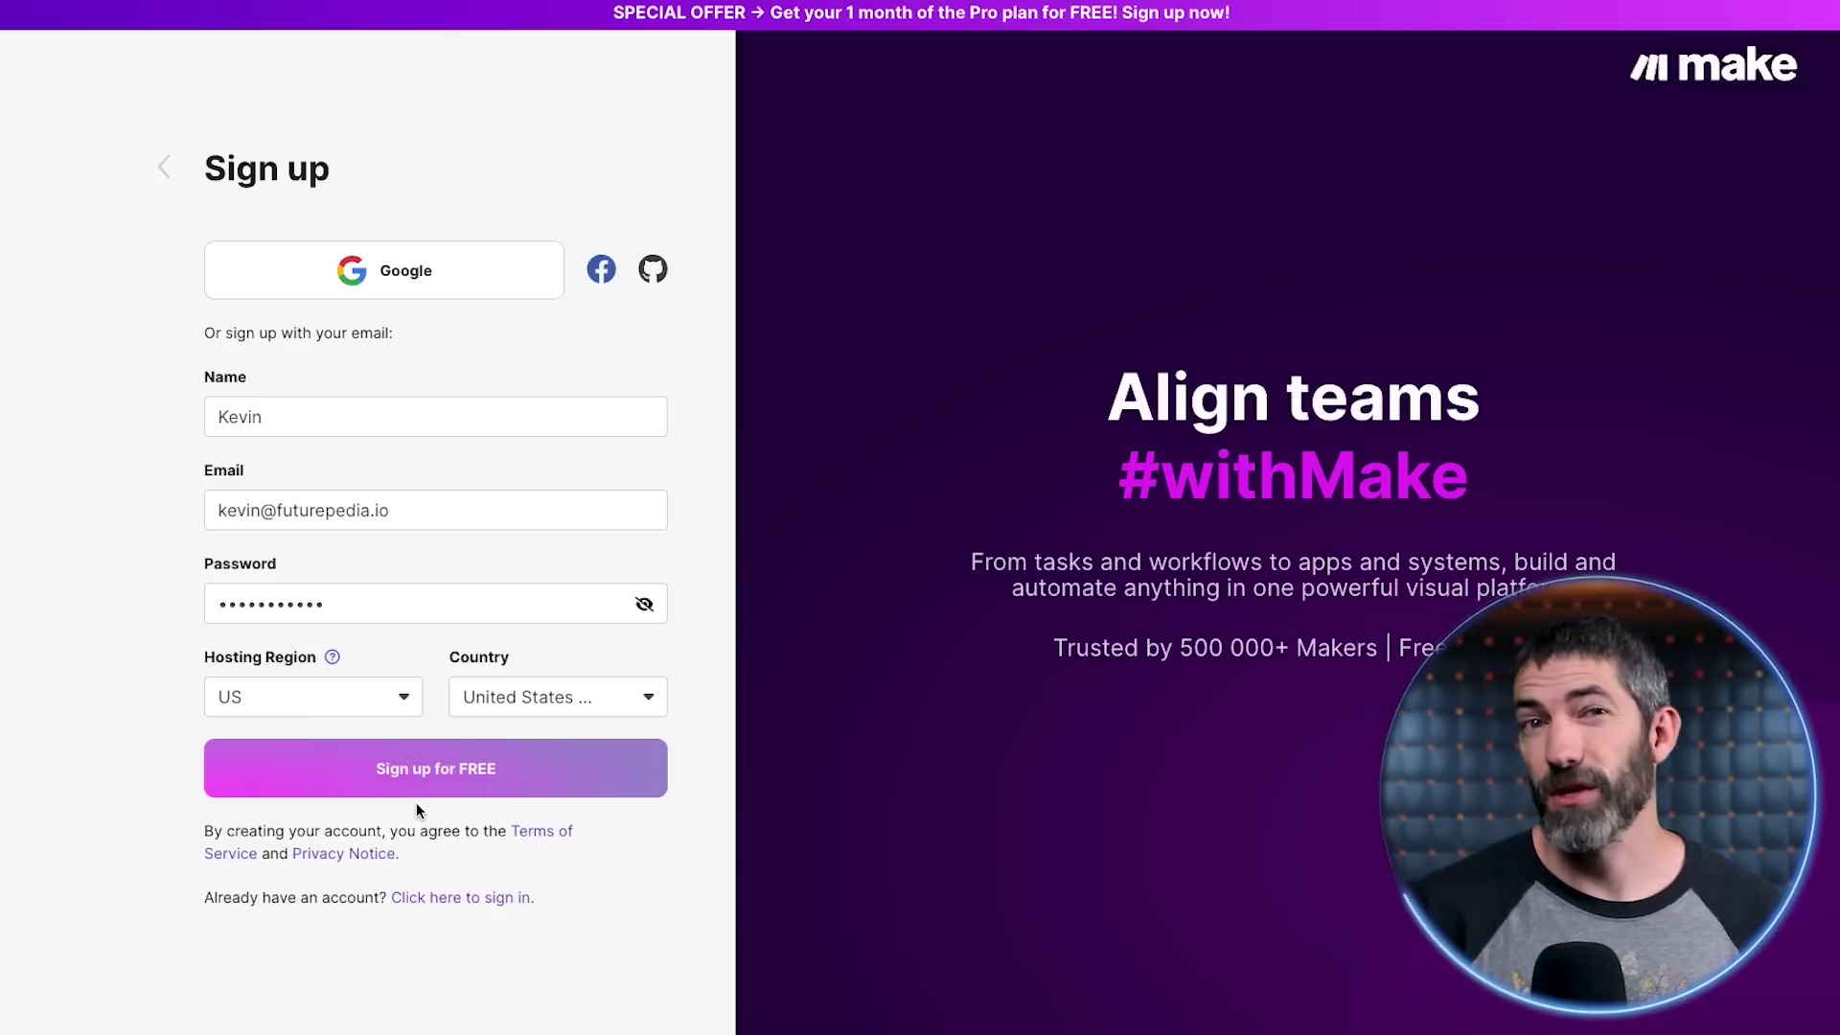
- Submit the filled-in sign-up form to create the free Make account
click(421, 767)
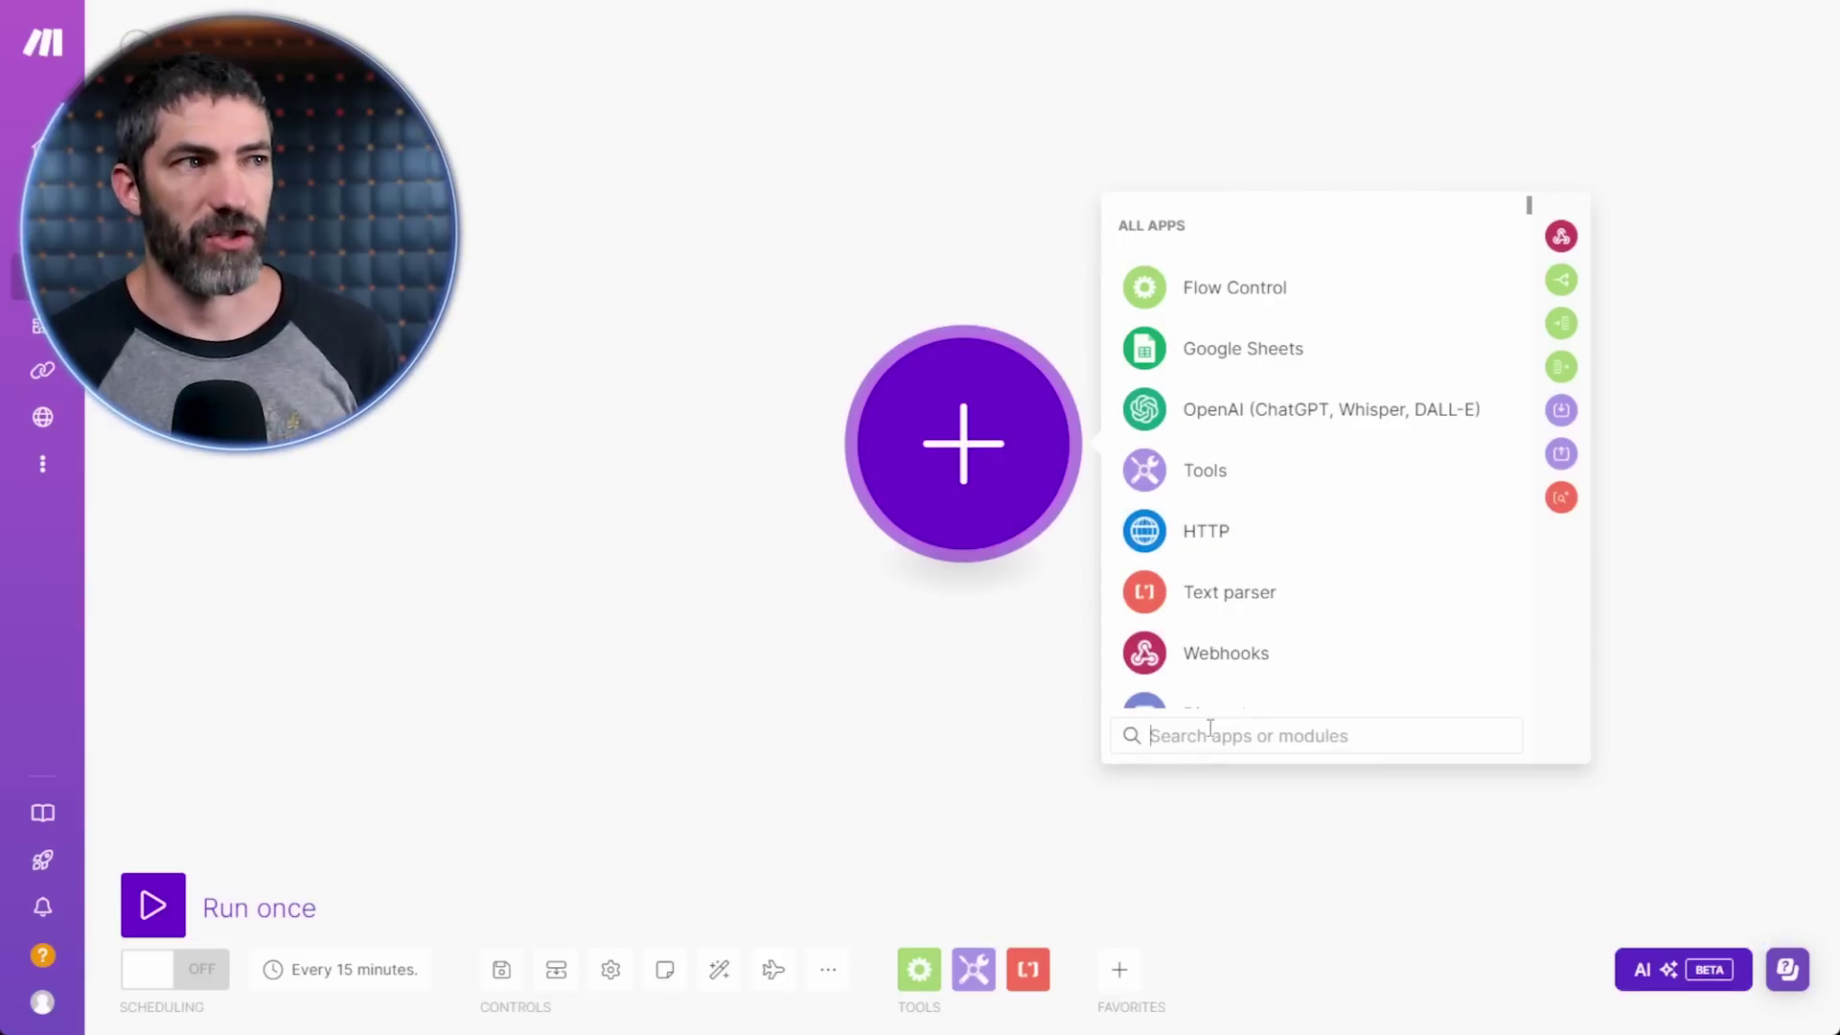
- Add a Slack Watch Private Channel Messages trigger on news-for-socials and clear its limit of 2
text(slack)
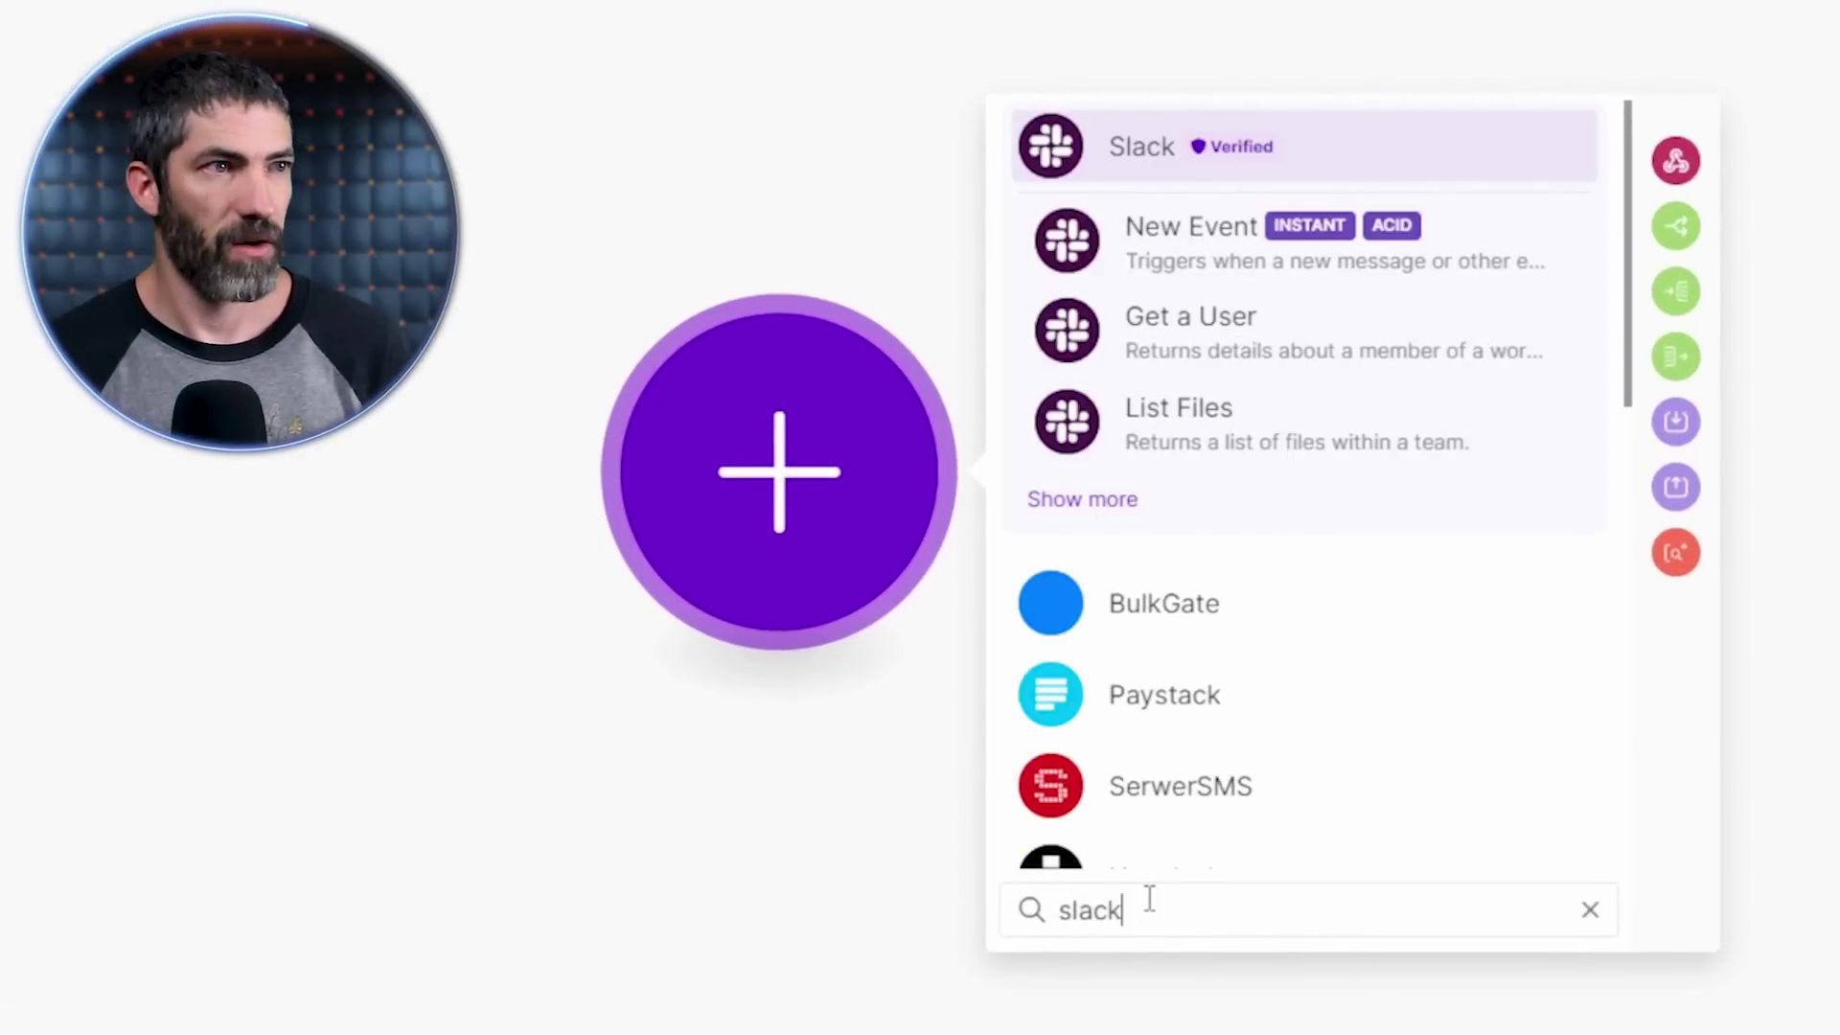
click(1160, 161)
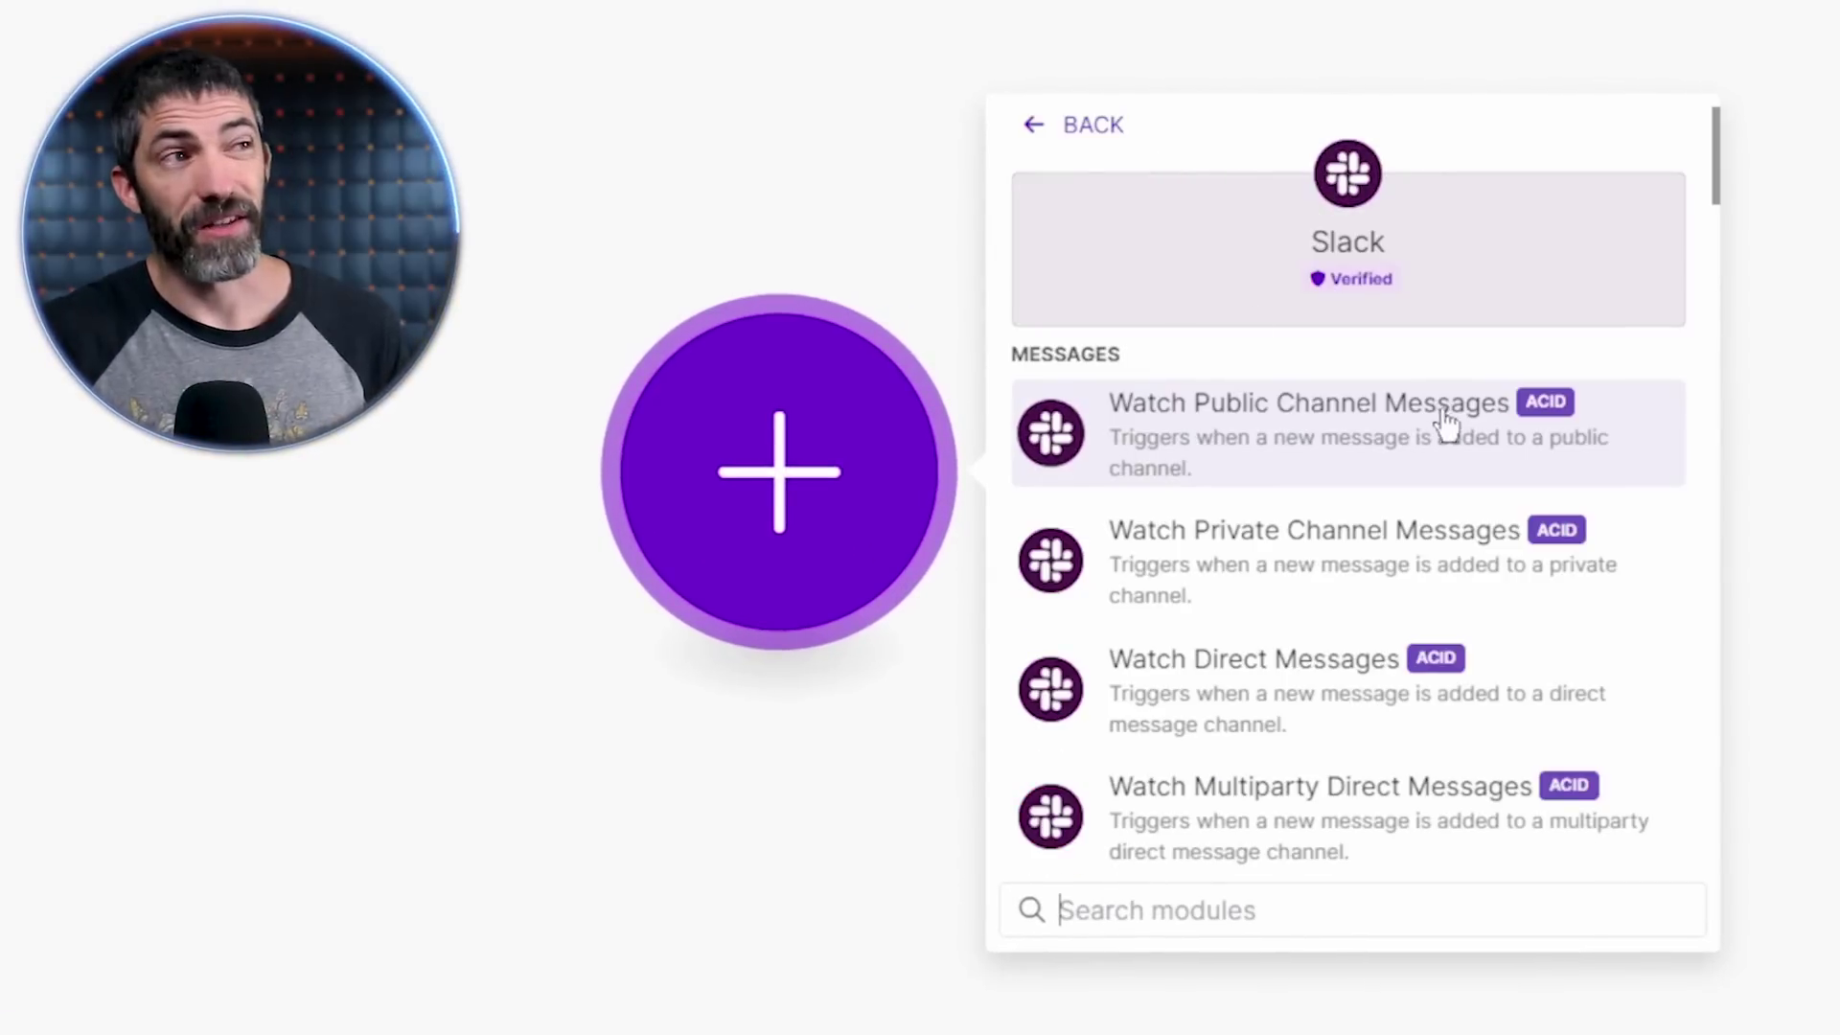
click(1275, 553)
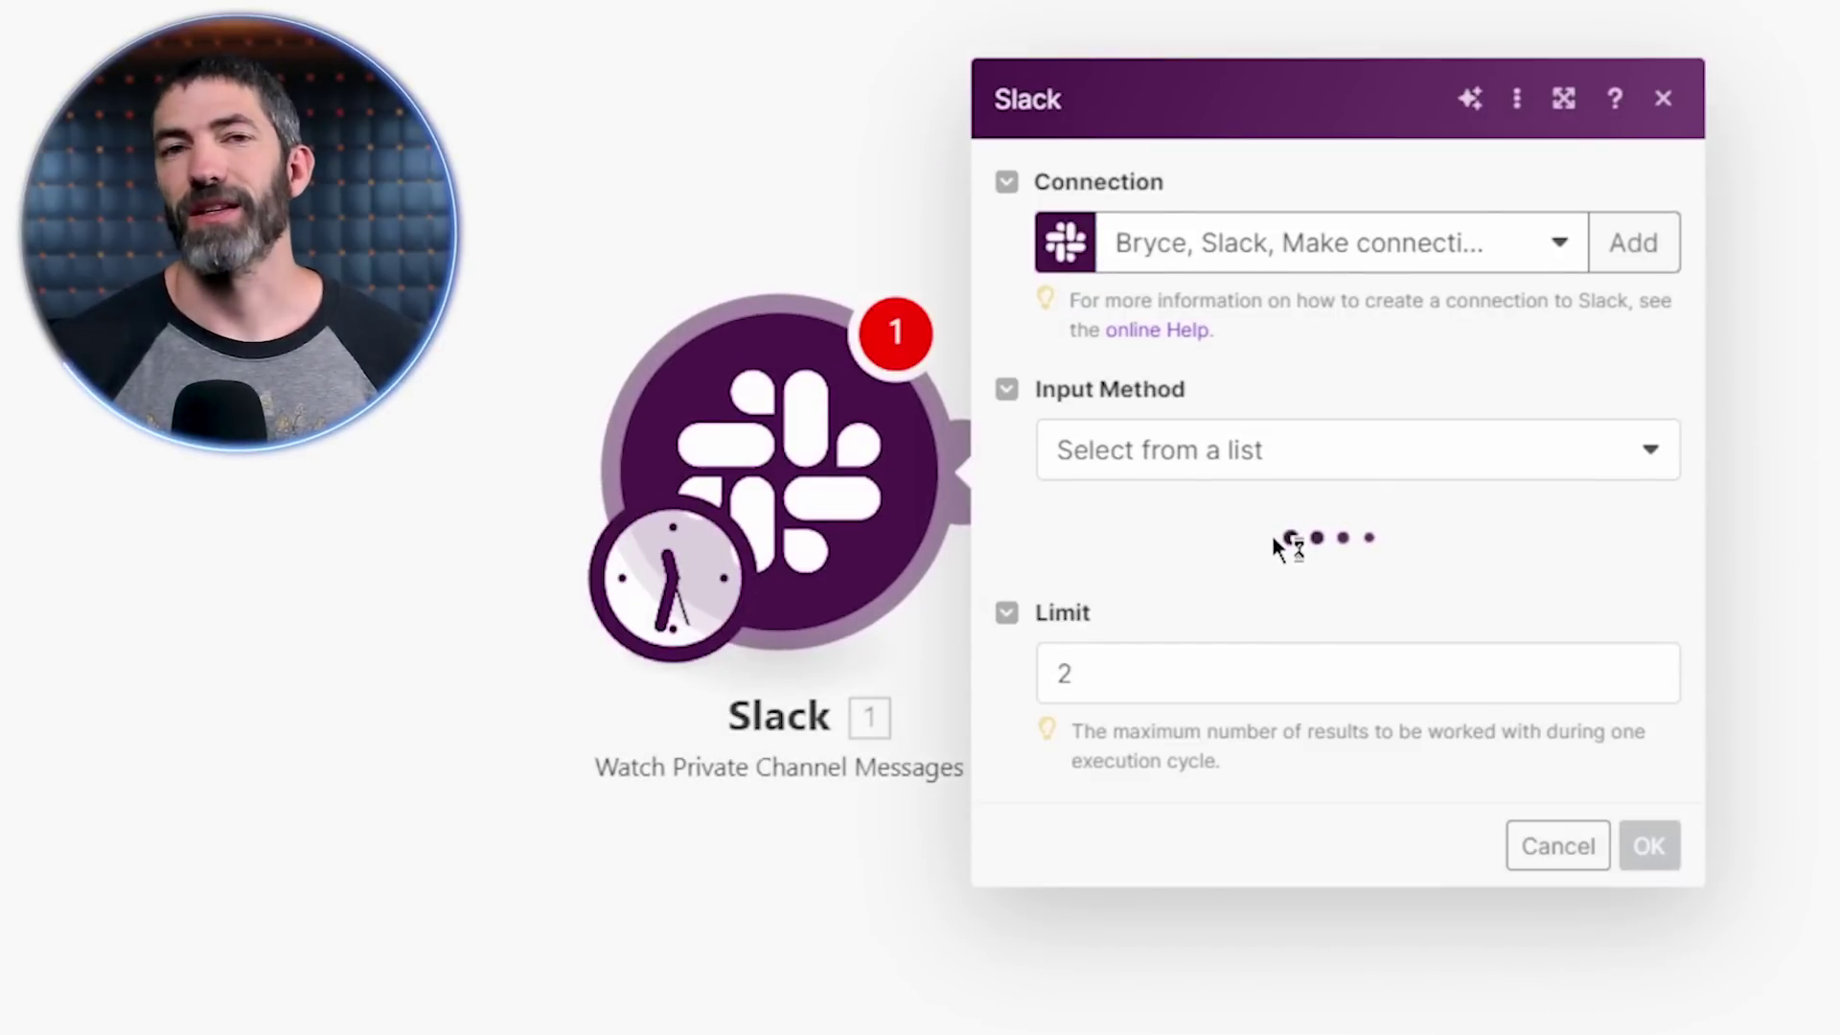
click(1264, 564)
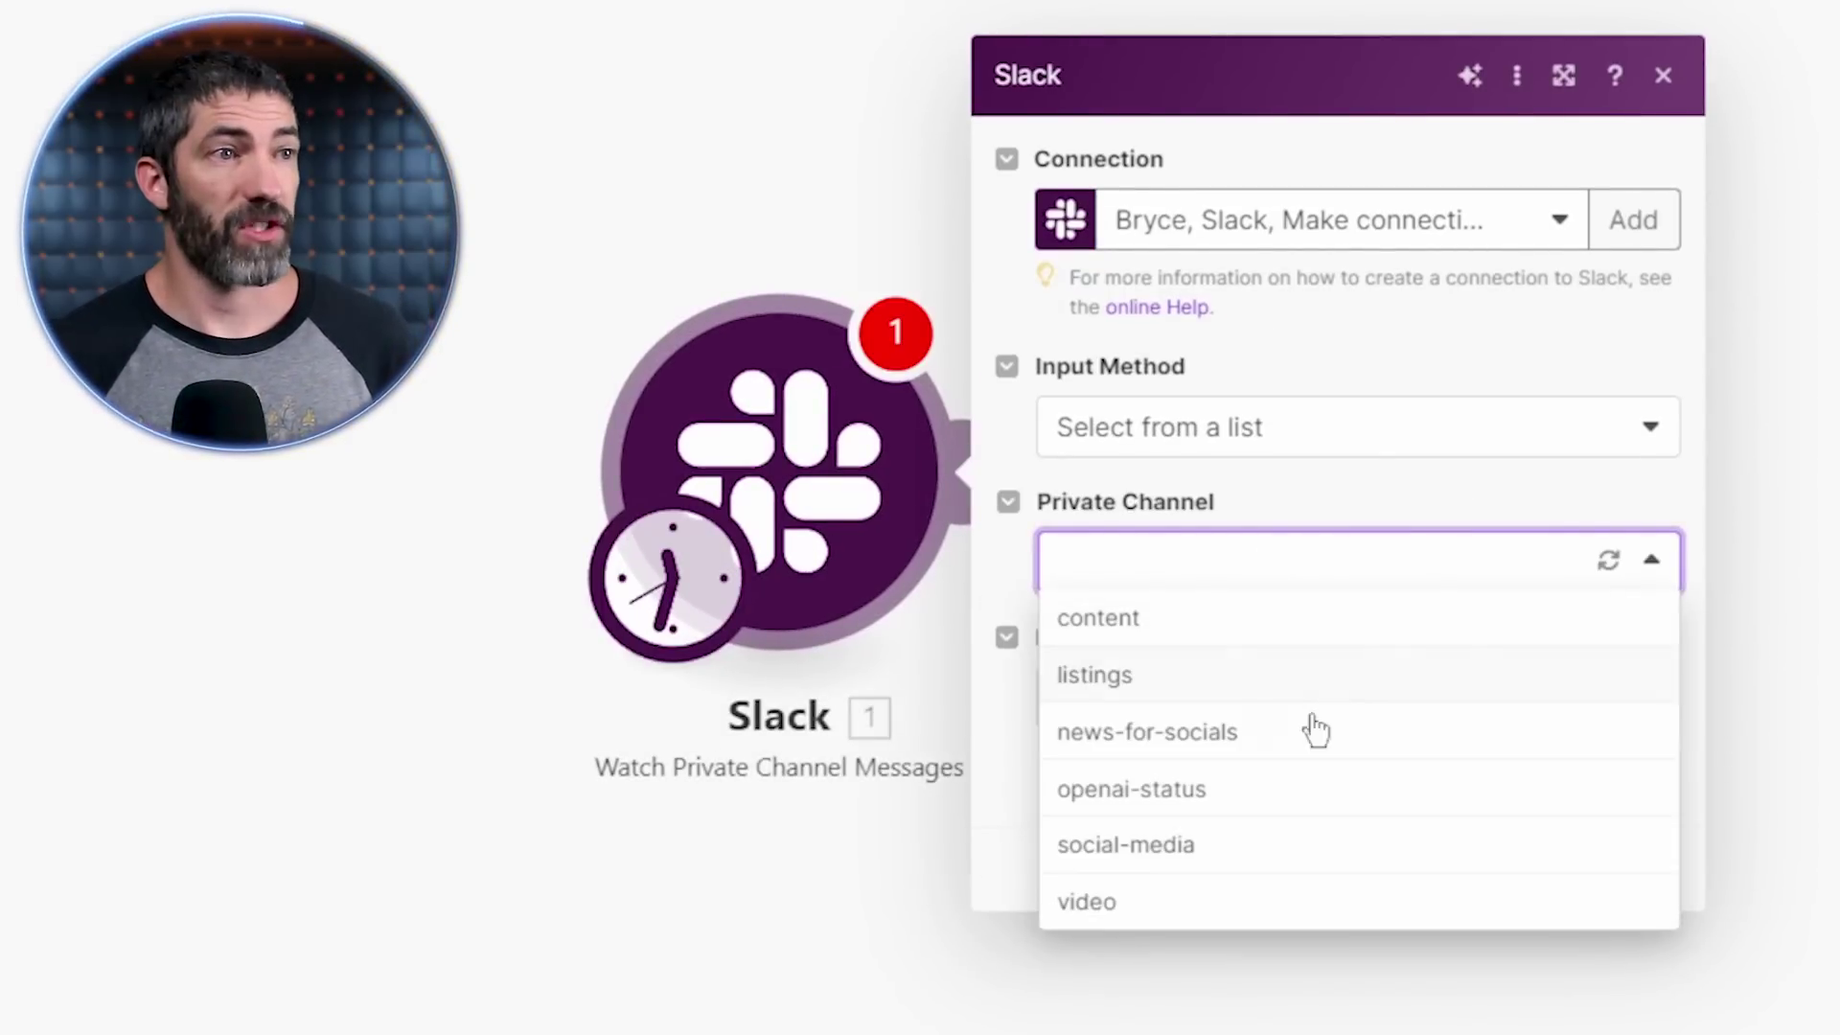
click(1179, 745)
click(1109, 697)
key(BackSpace)
- Set the Slack trigger's limit to 1 and save the trigger
text(1)
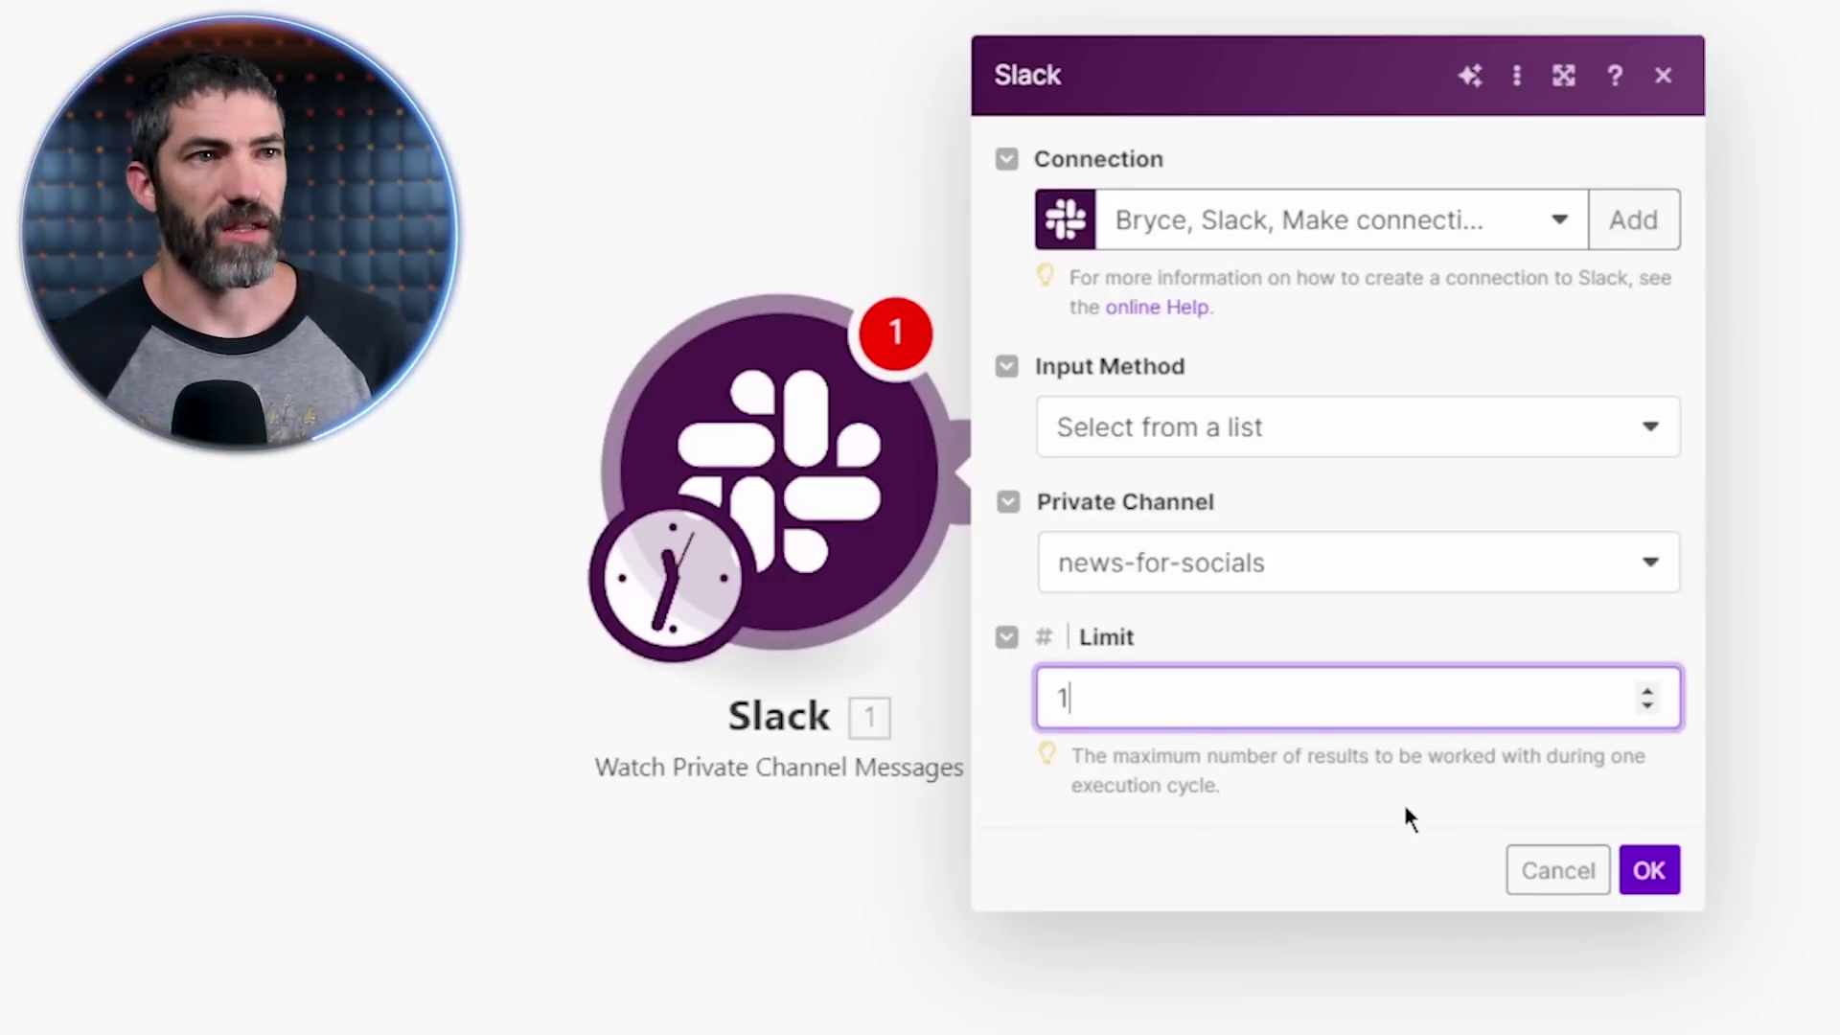
click(1647, 868)
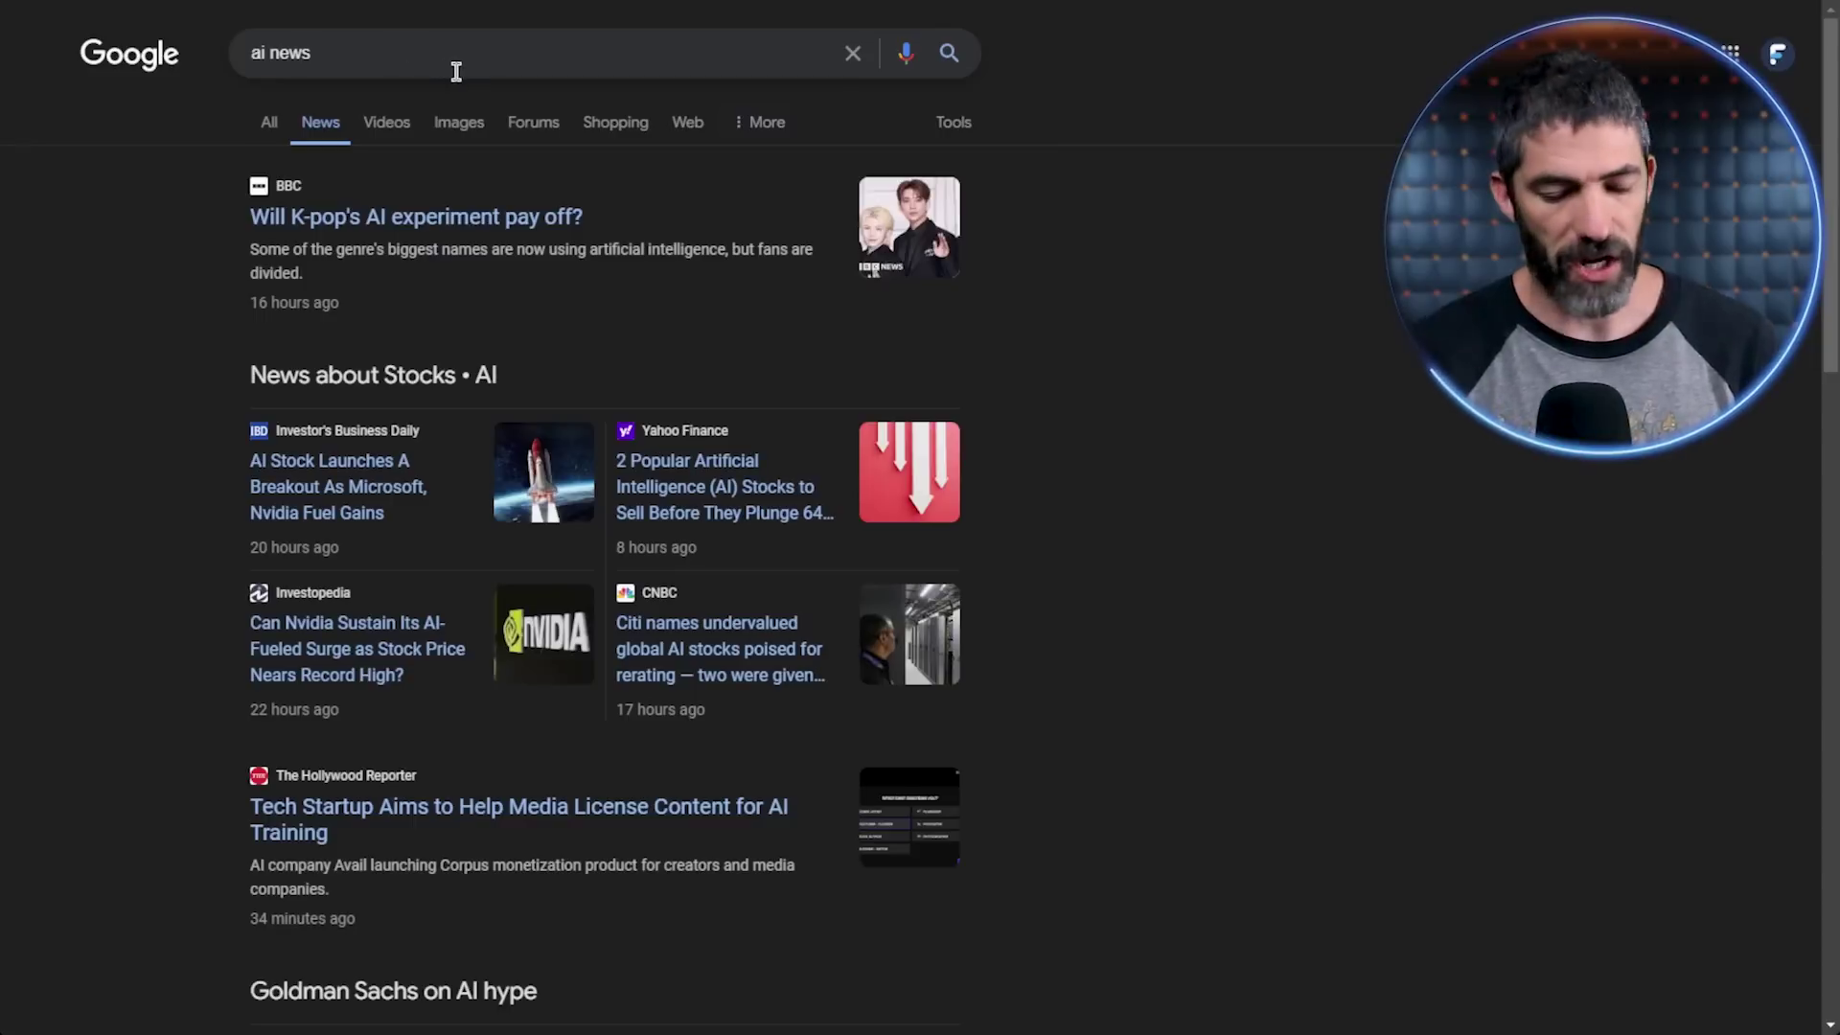
scroll(533, 172, down, 3)
scroll(533, 164, down, 1)
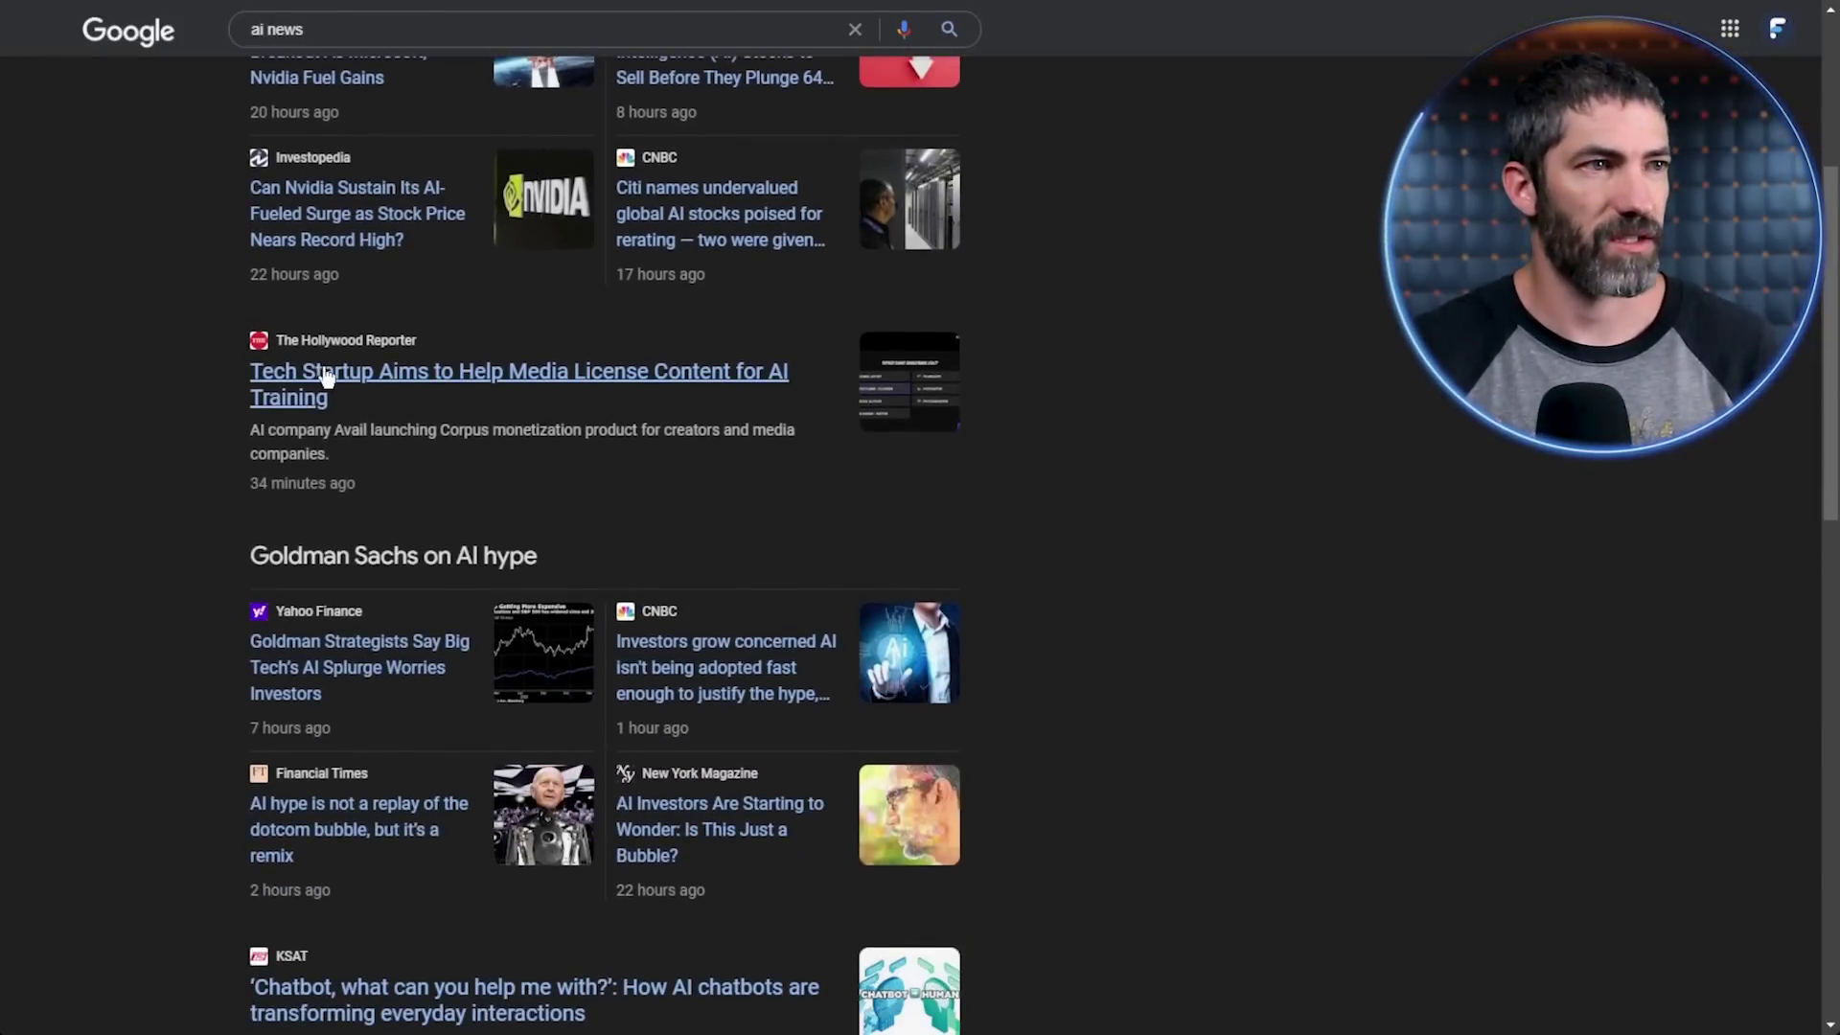
- Open the Hollywood Reporter AI licensing article and post its link to the Slack channel
click(300, 382)
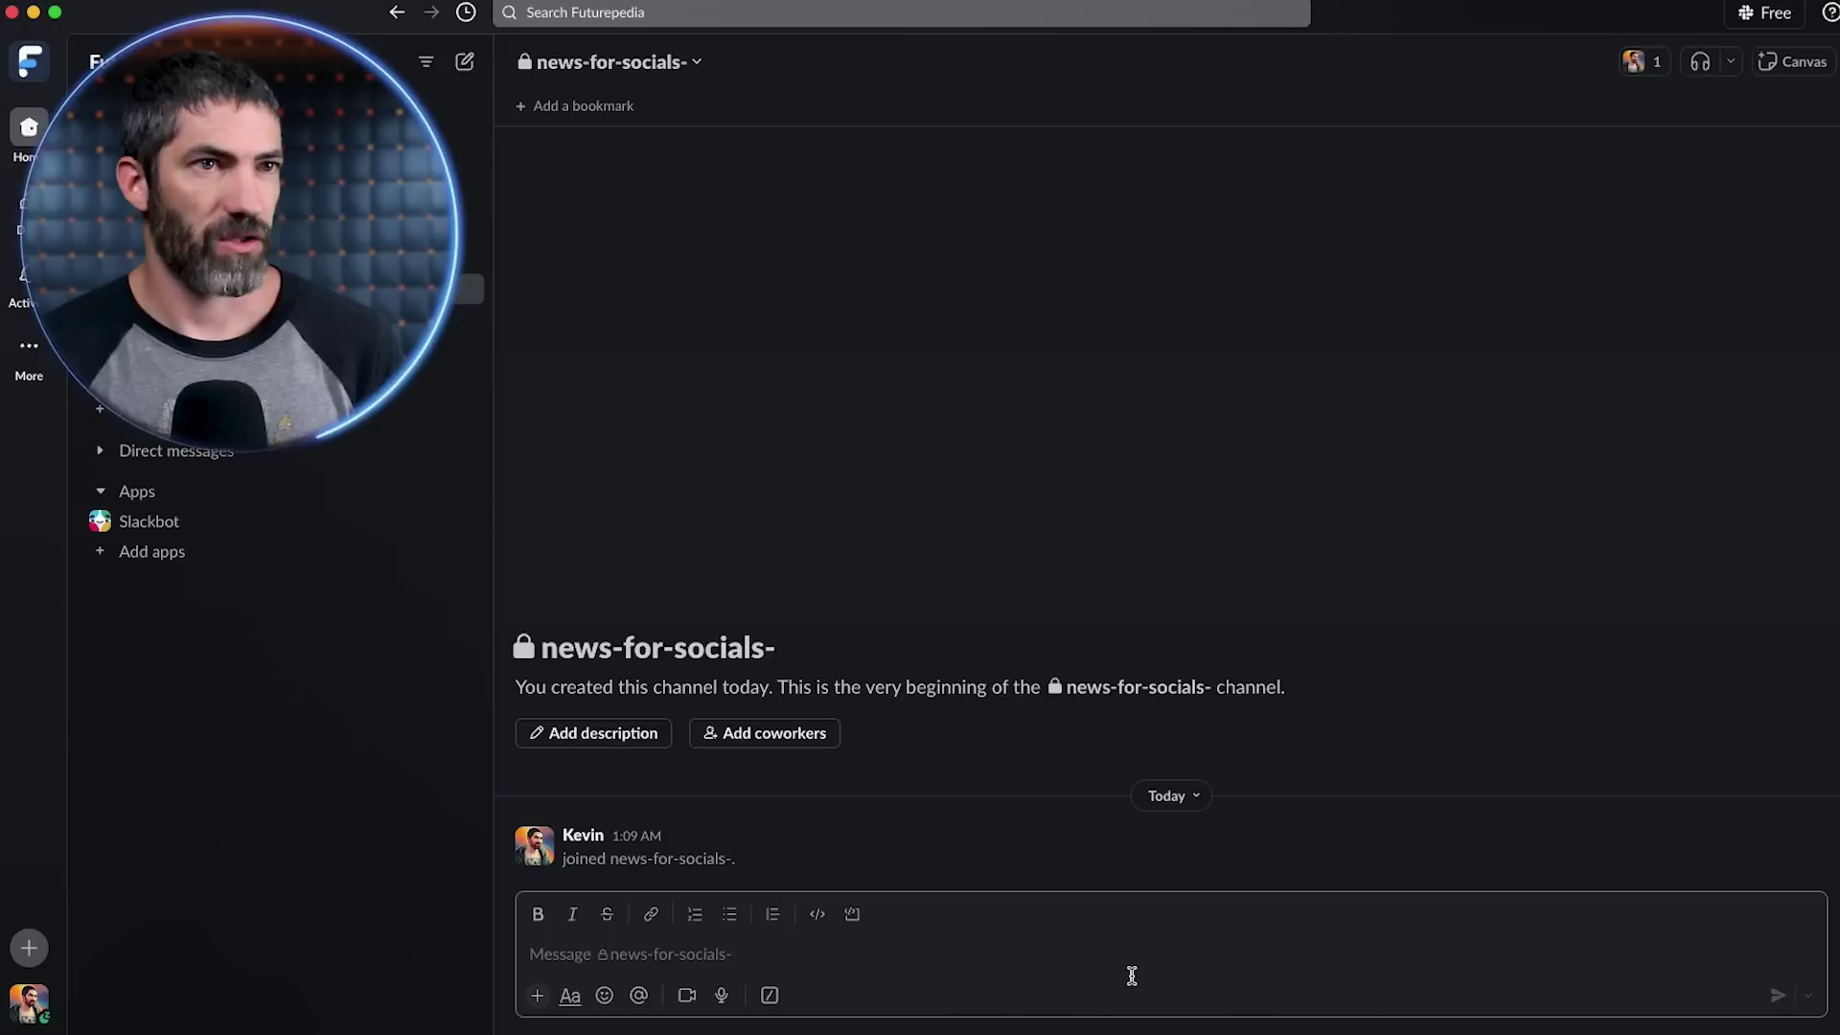
key(super+v)
click(1778, 996)
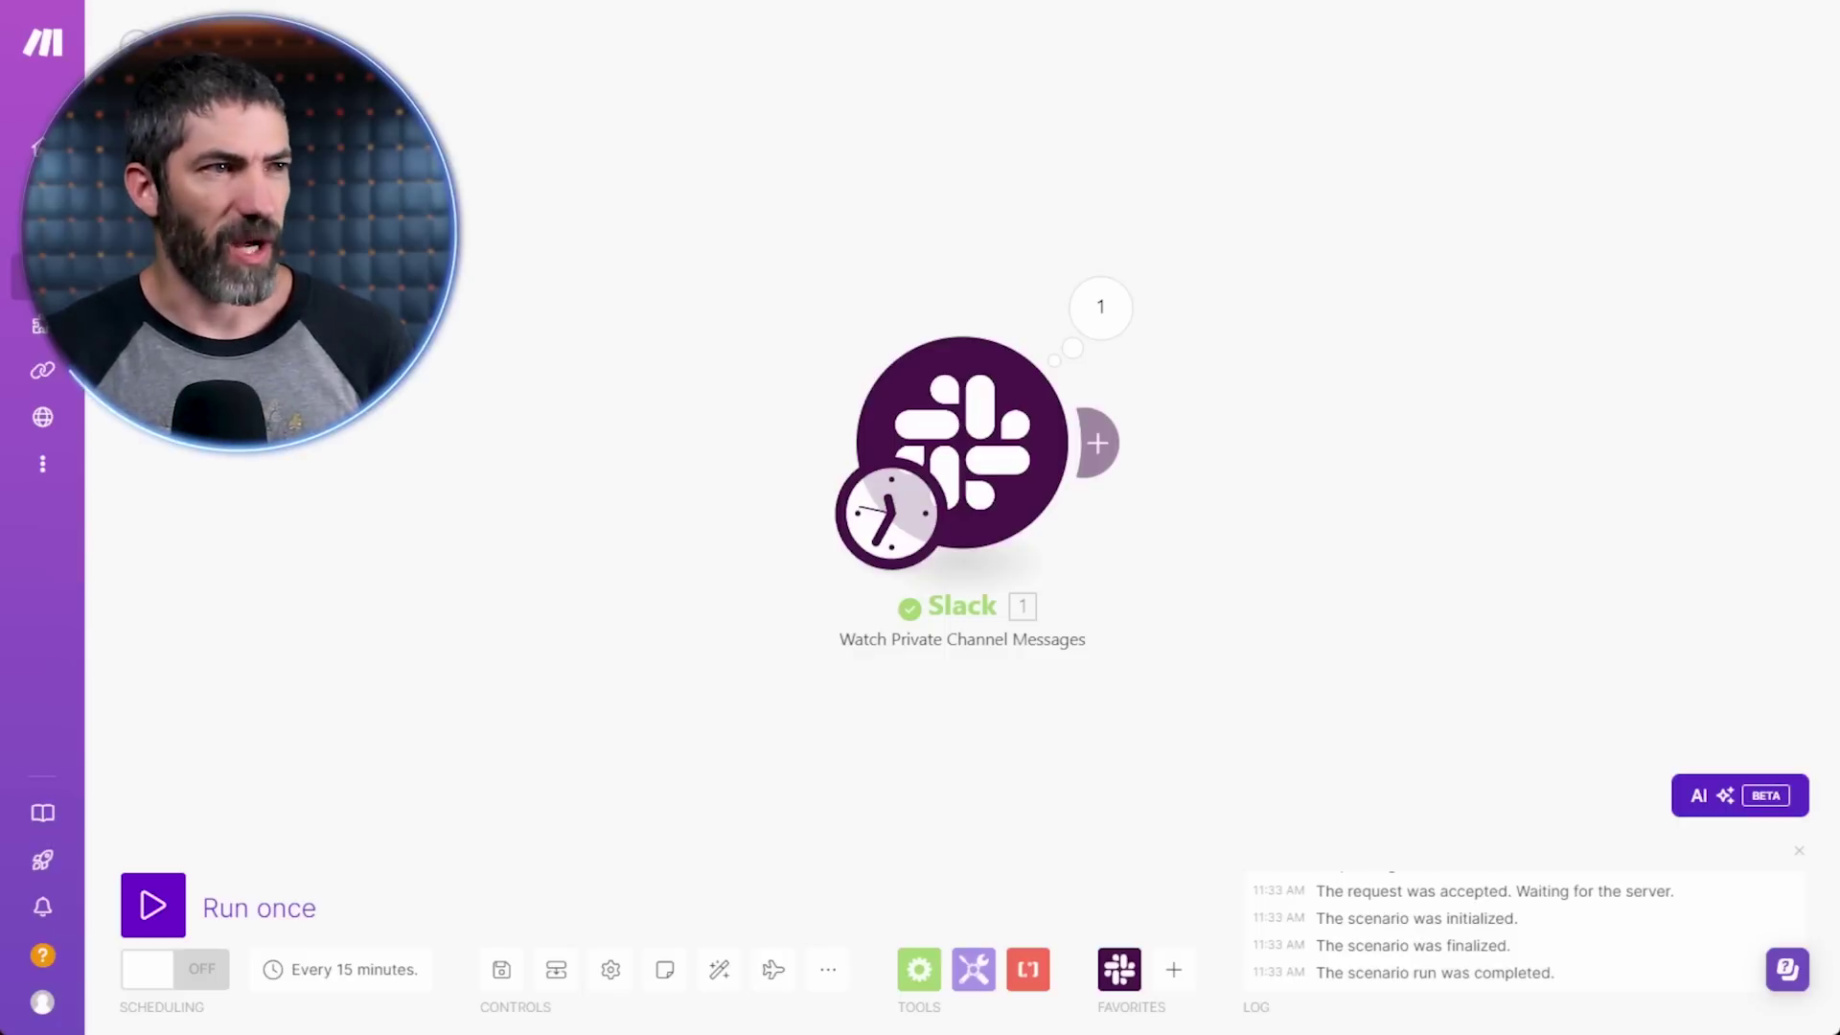
- Run only the Slack module and check the article URL in its output
right_click(942, 407)
click(998, 452)
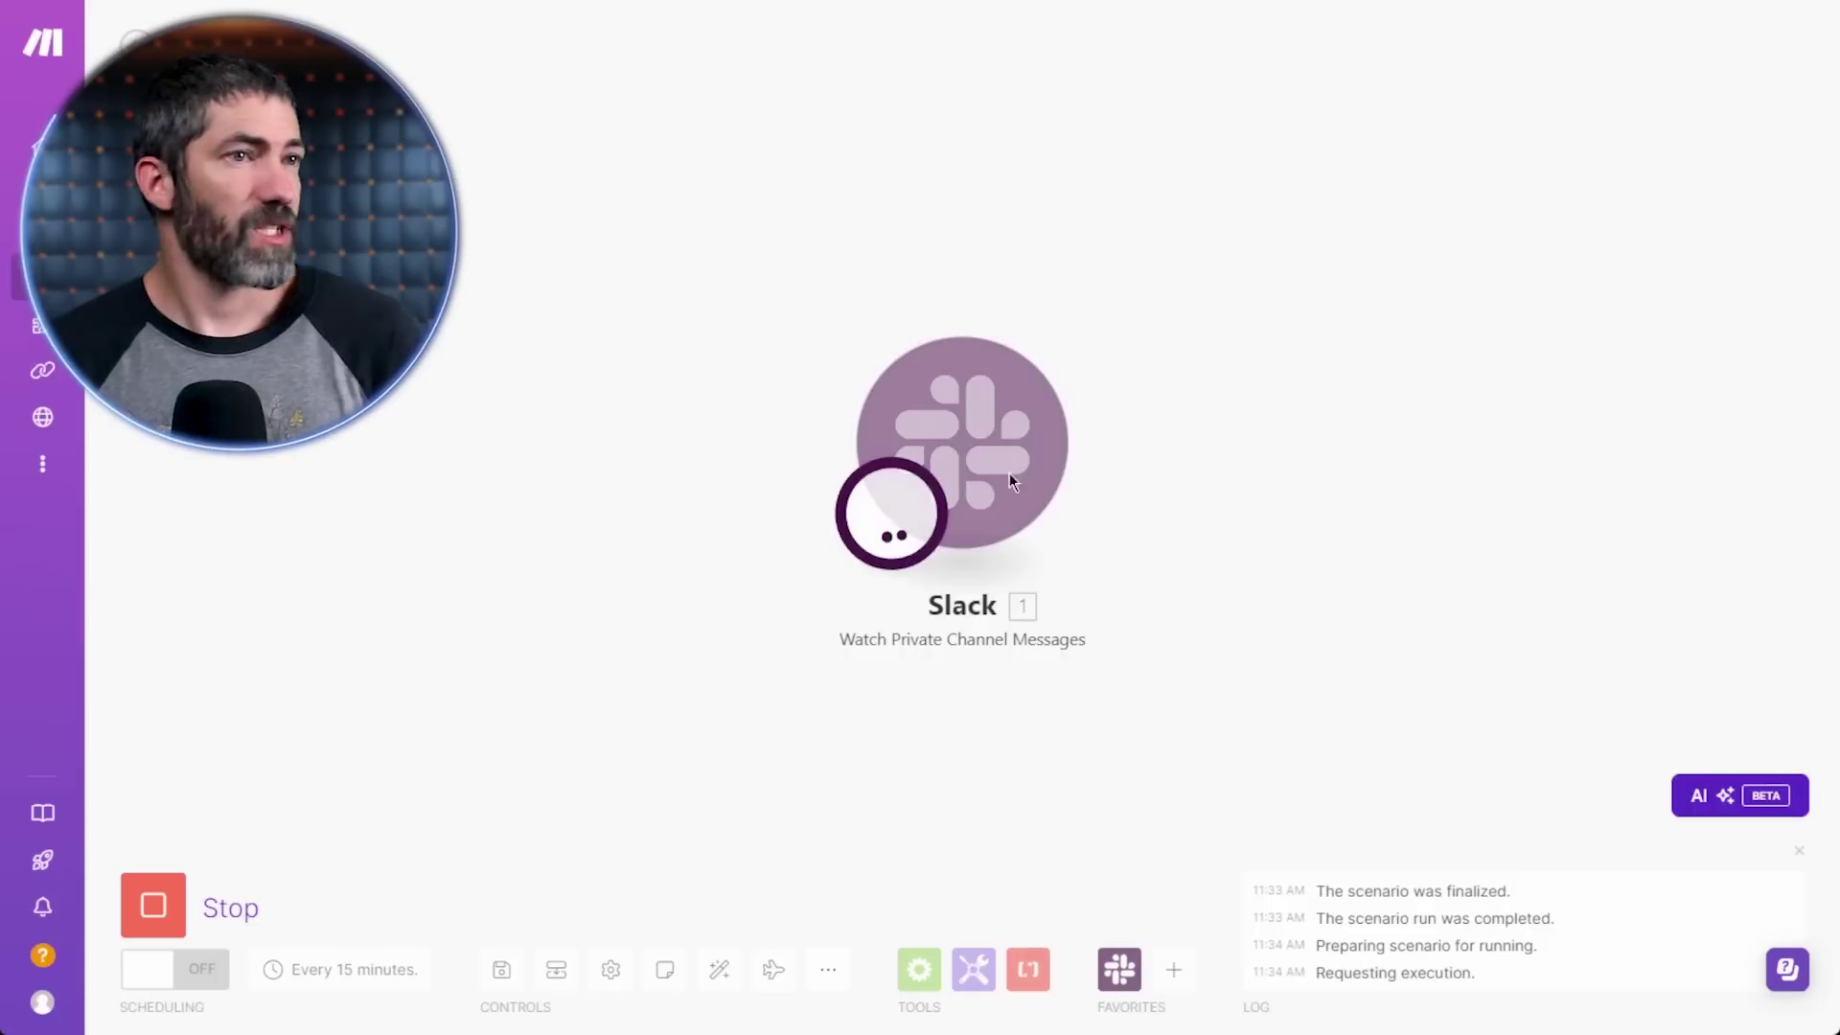
click(1101, 308)
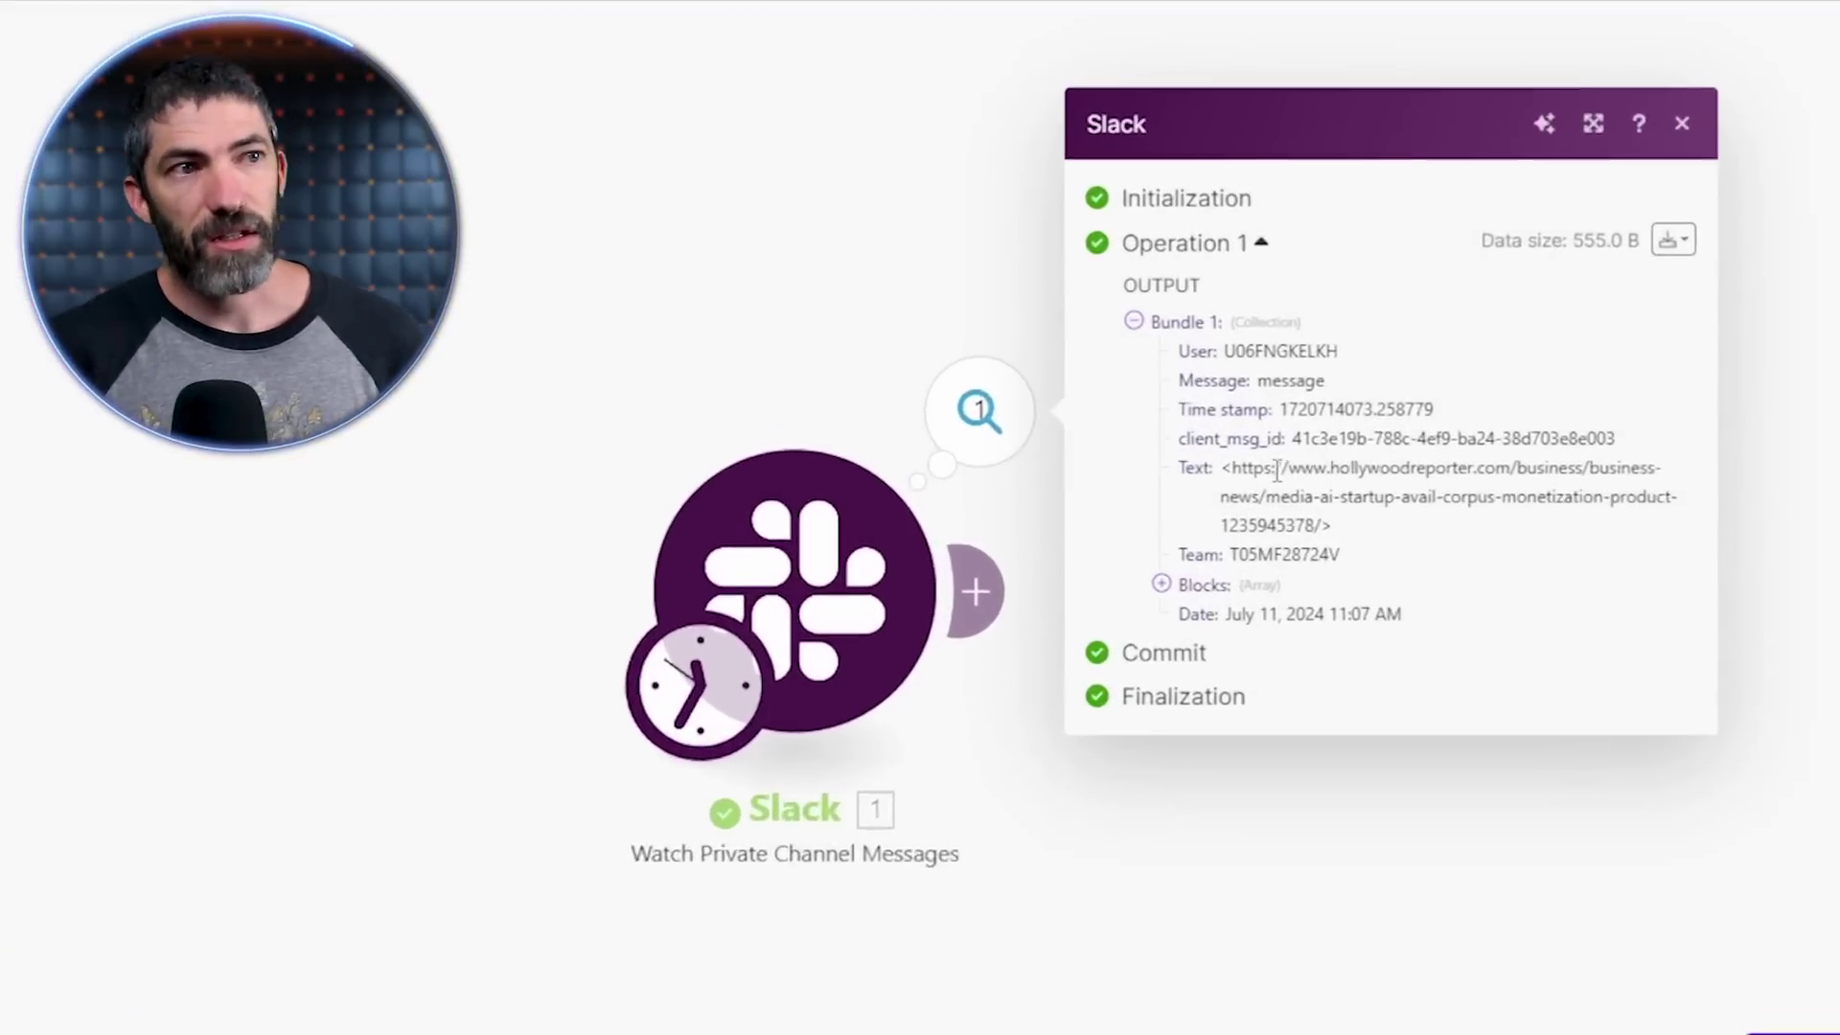
drag(1332, 525, 1223, 467)
click(916, 314)
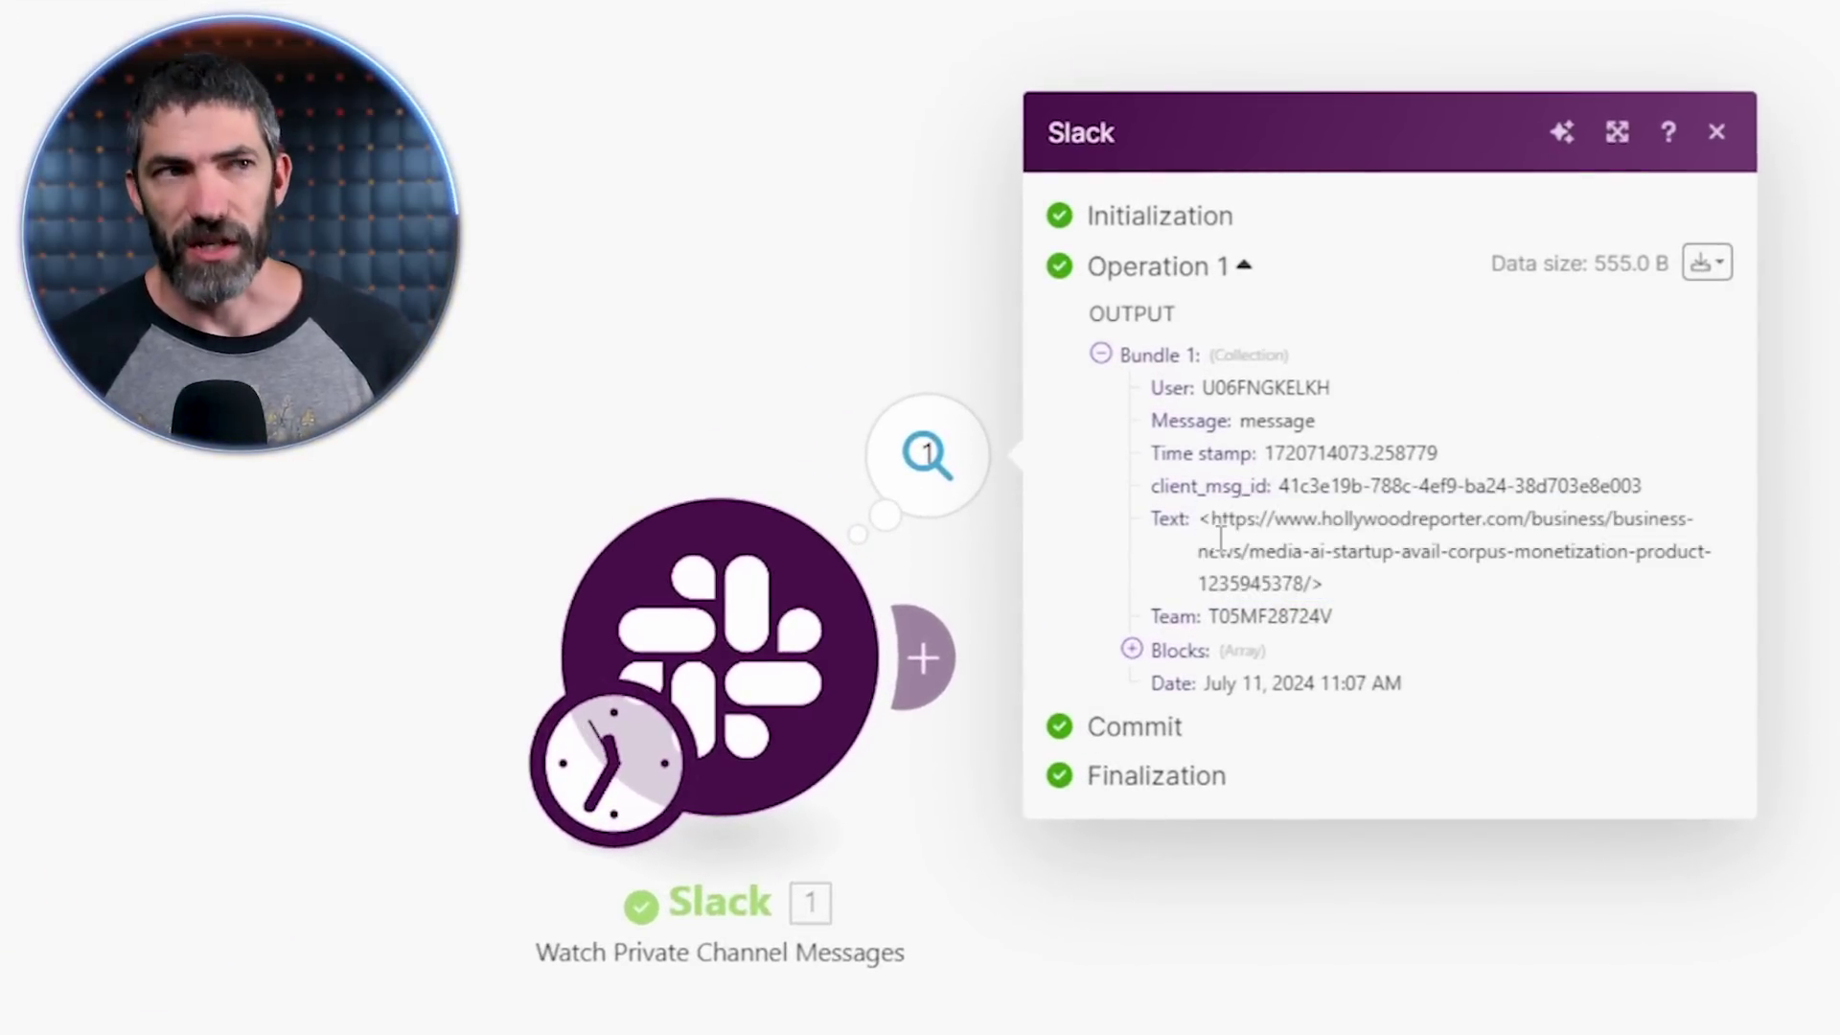
click(860, 364)
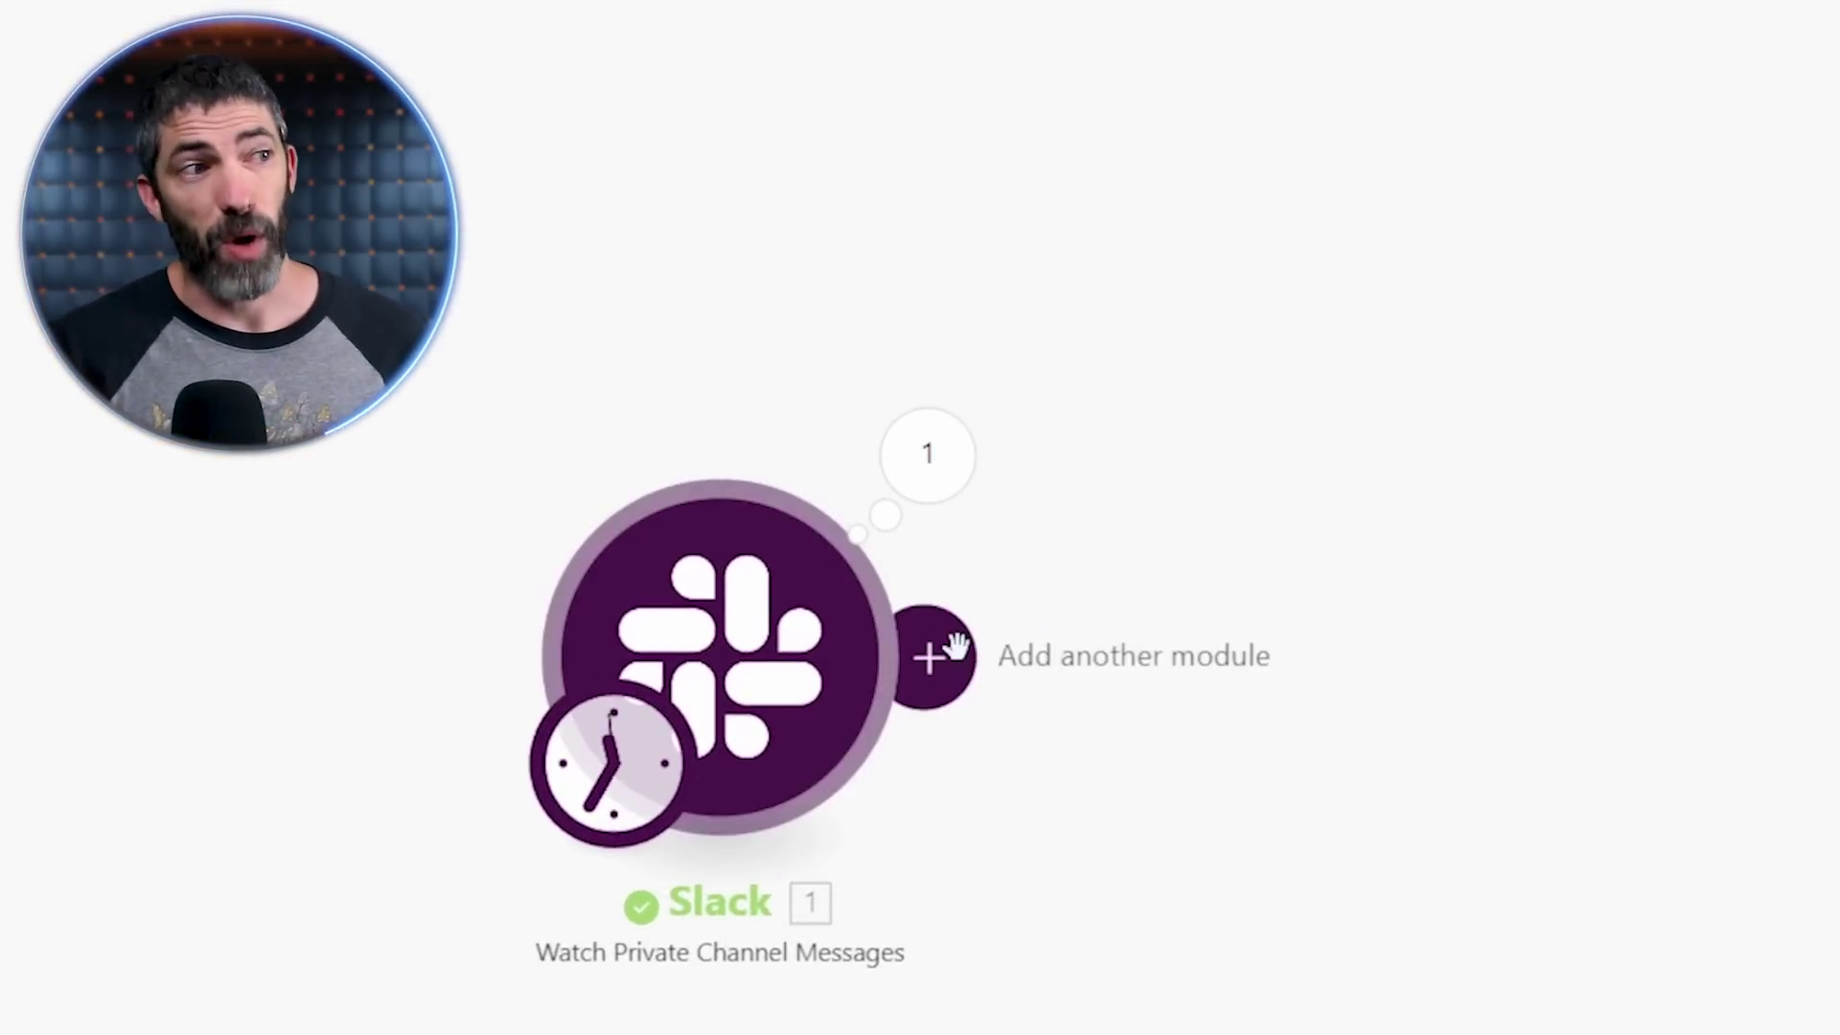
- Add an HTTP Make a request module after the Slack trigger
click(925, 657)
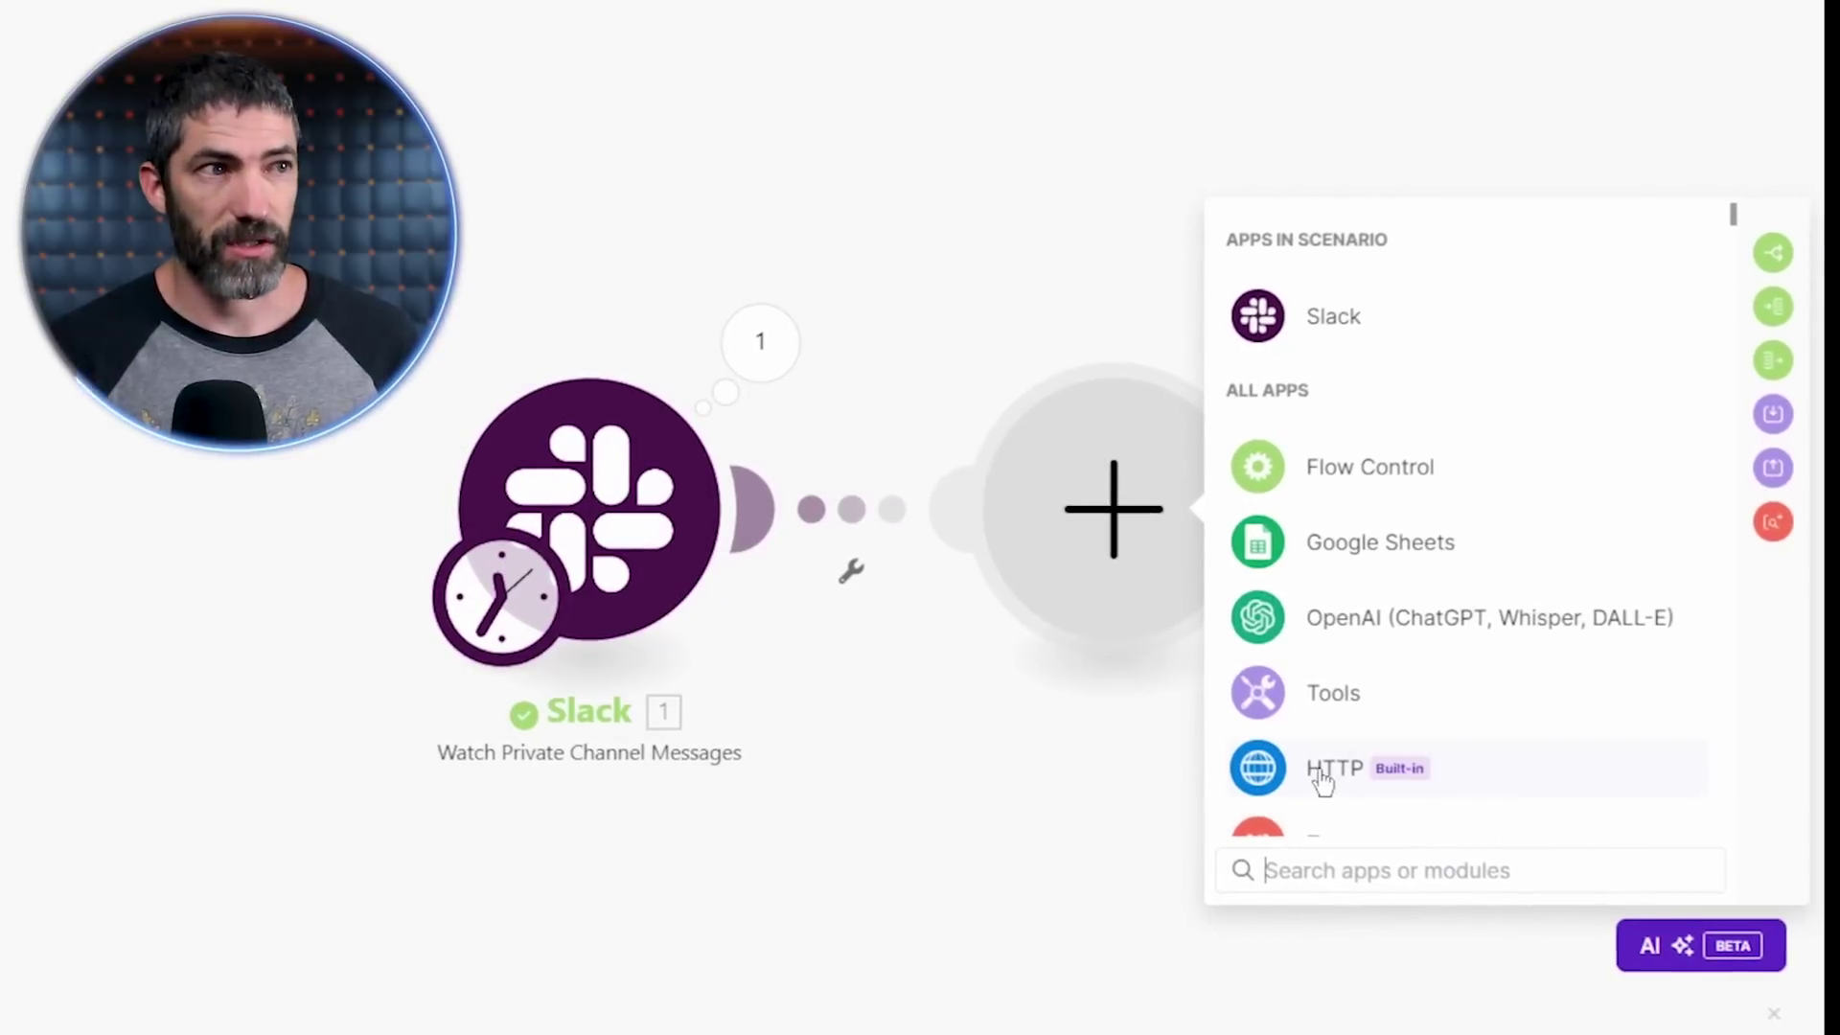
click(1319, 769)
scroll(1364, 743, down, 3)
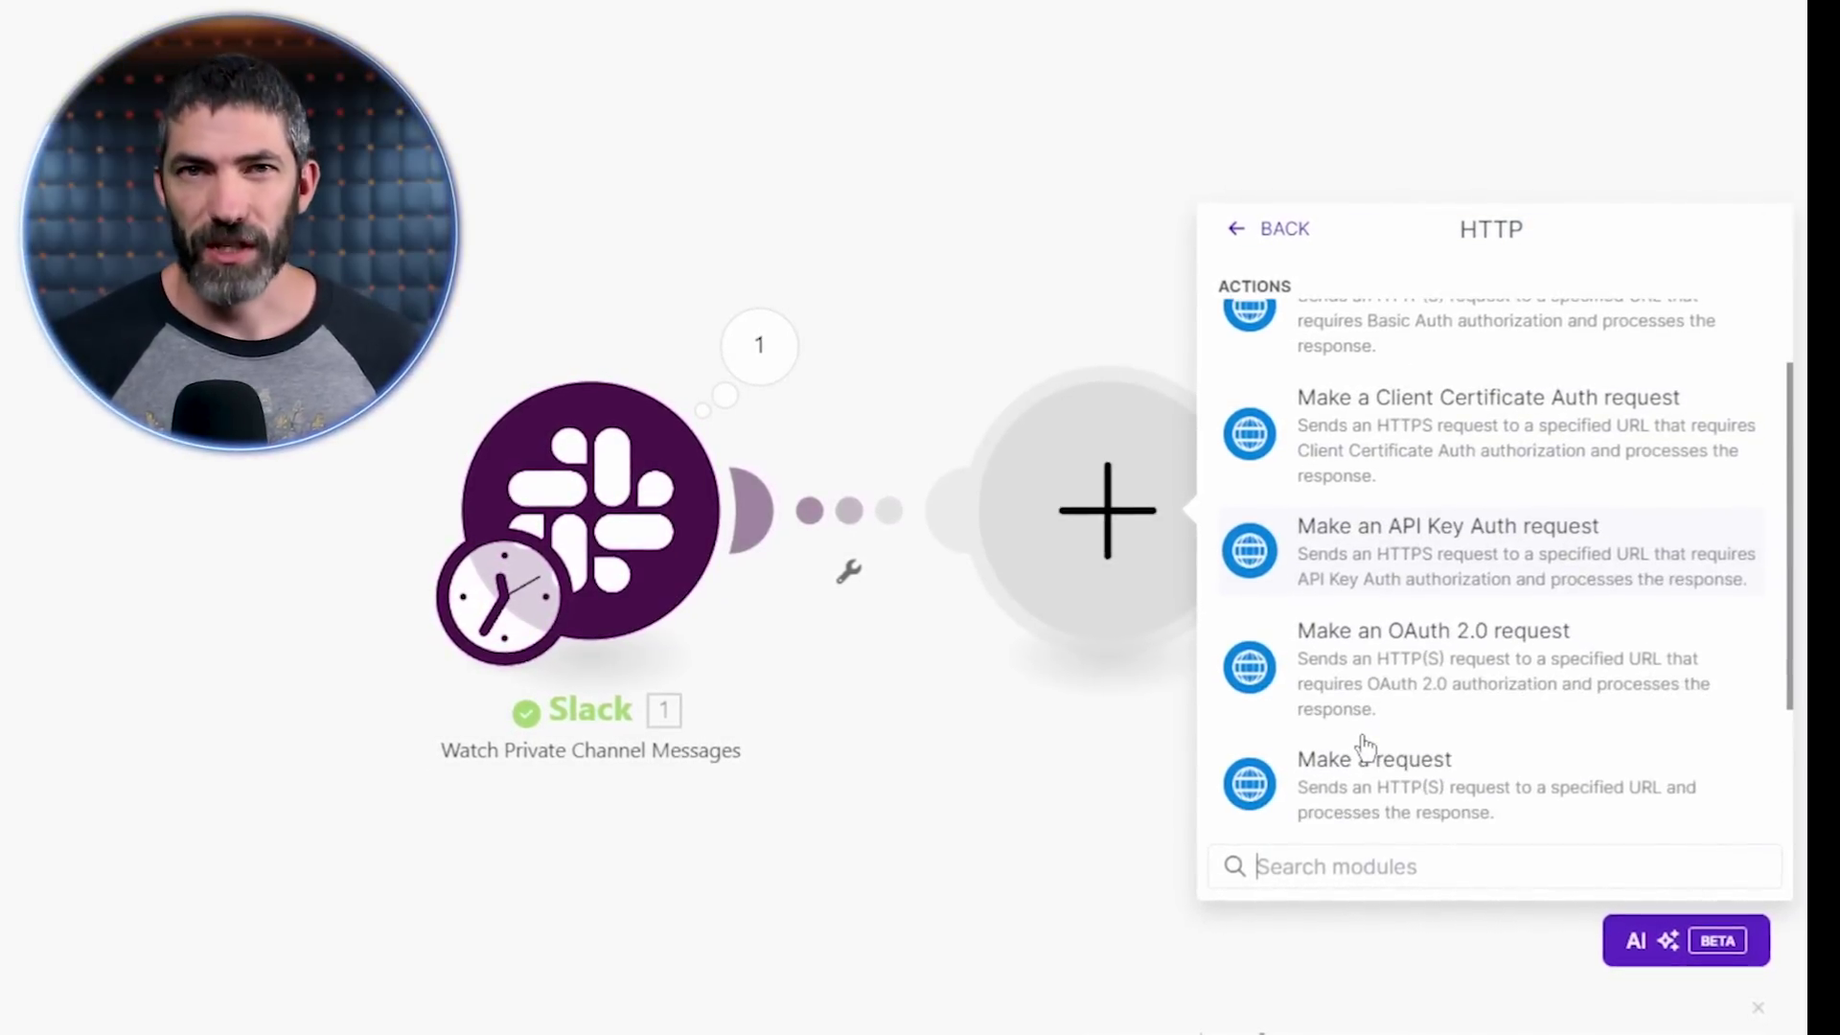
click(1394, 788)
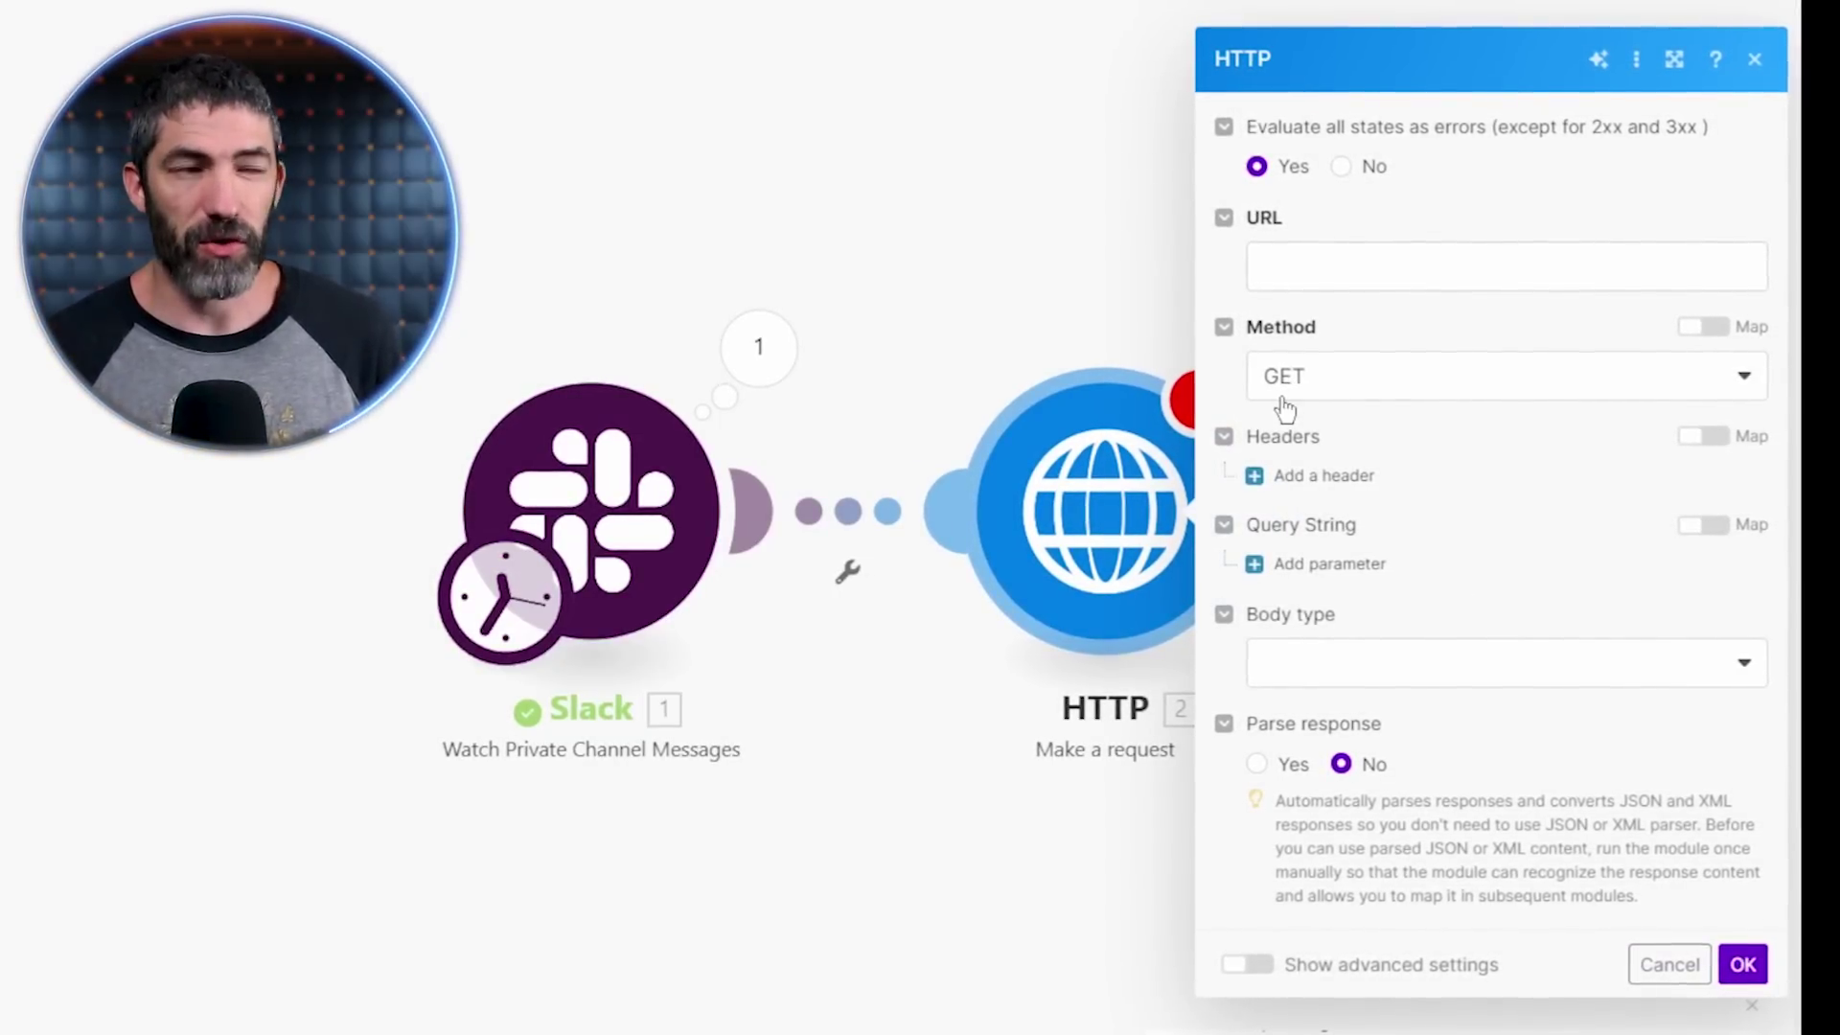
- Recheck the article URL in the Slack module's Text output before configuring HTTP
click(894, 276)
click(759, 346)
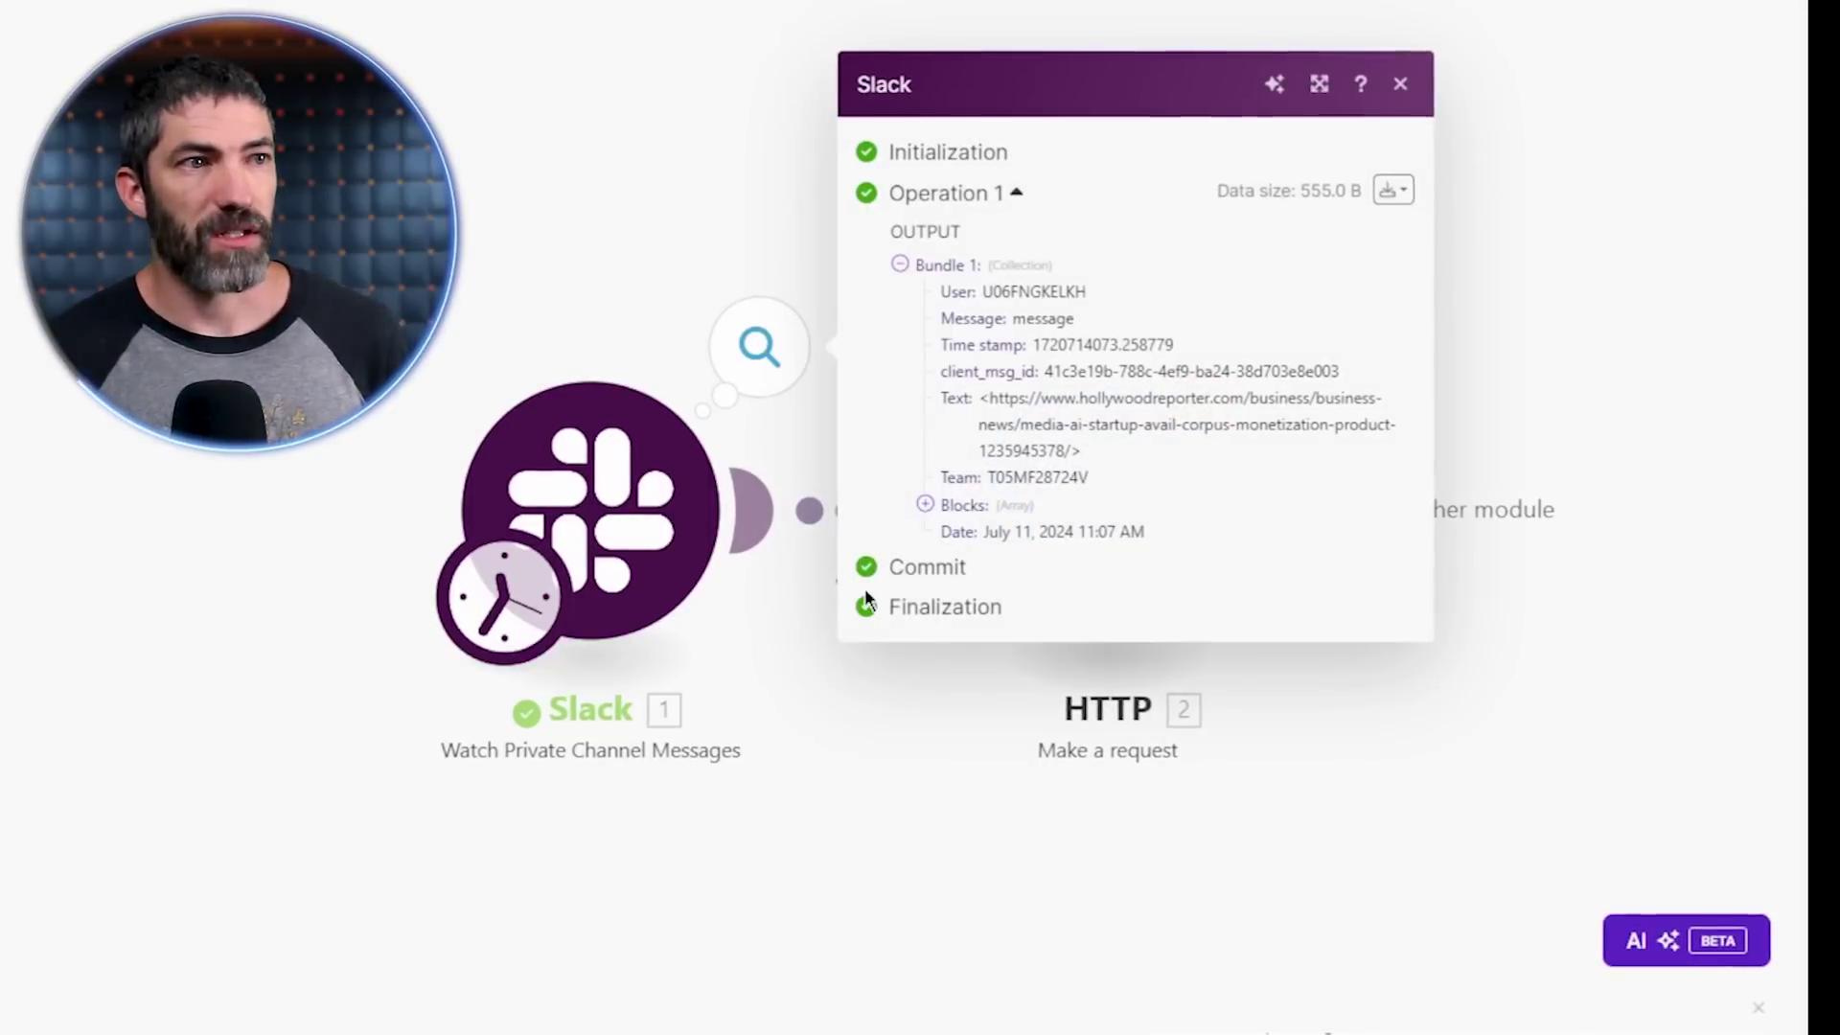
drag(983, 397, 1091, 445)
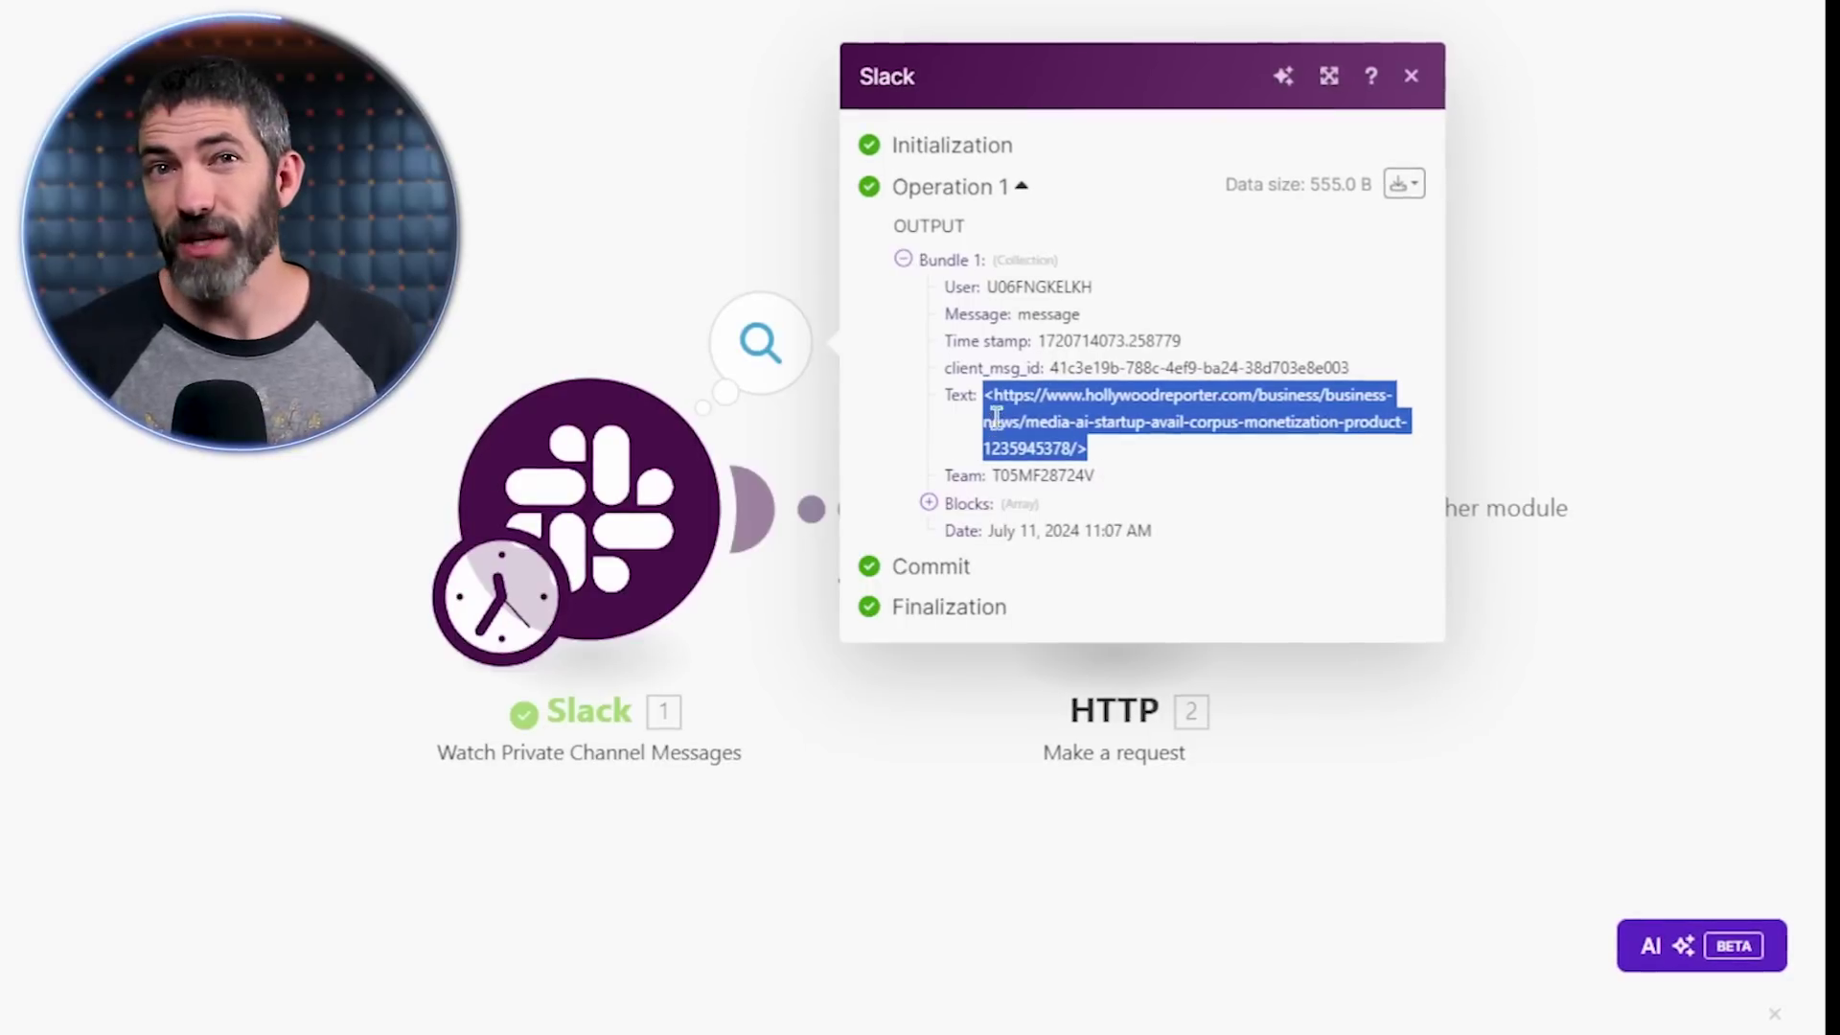
click(1113, 455)
click(1495, 387)
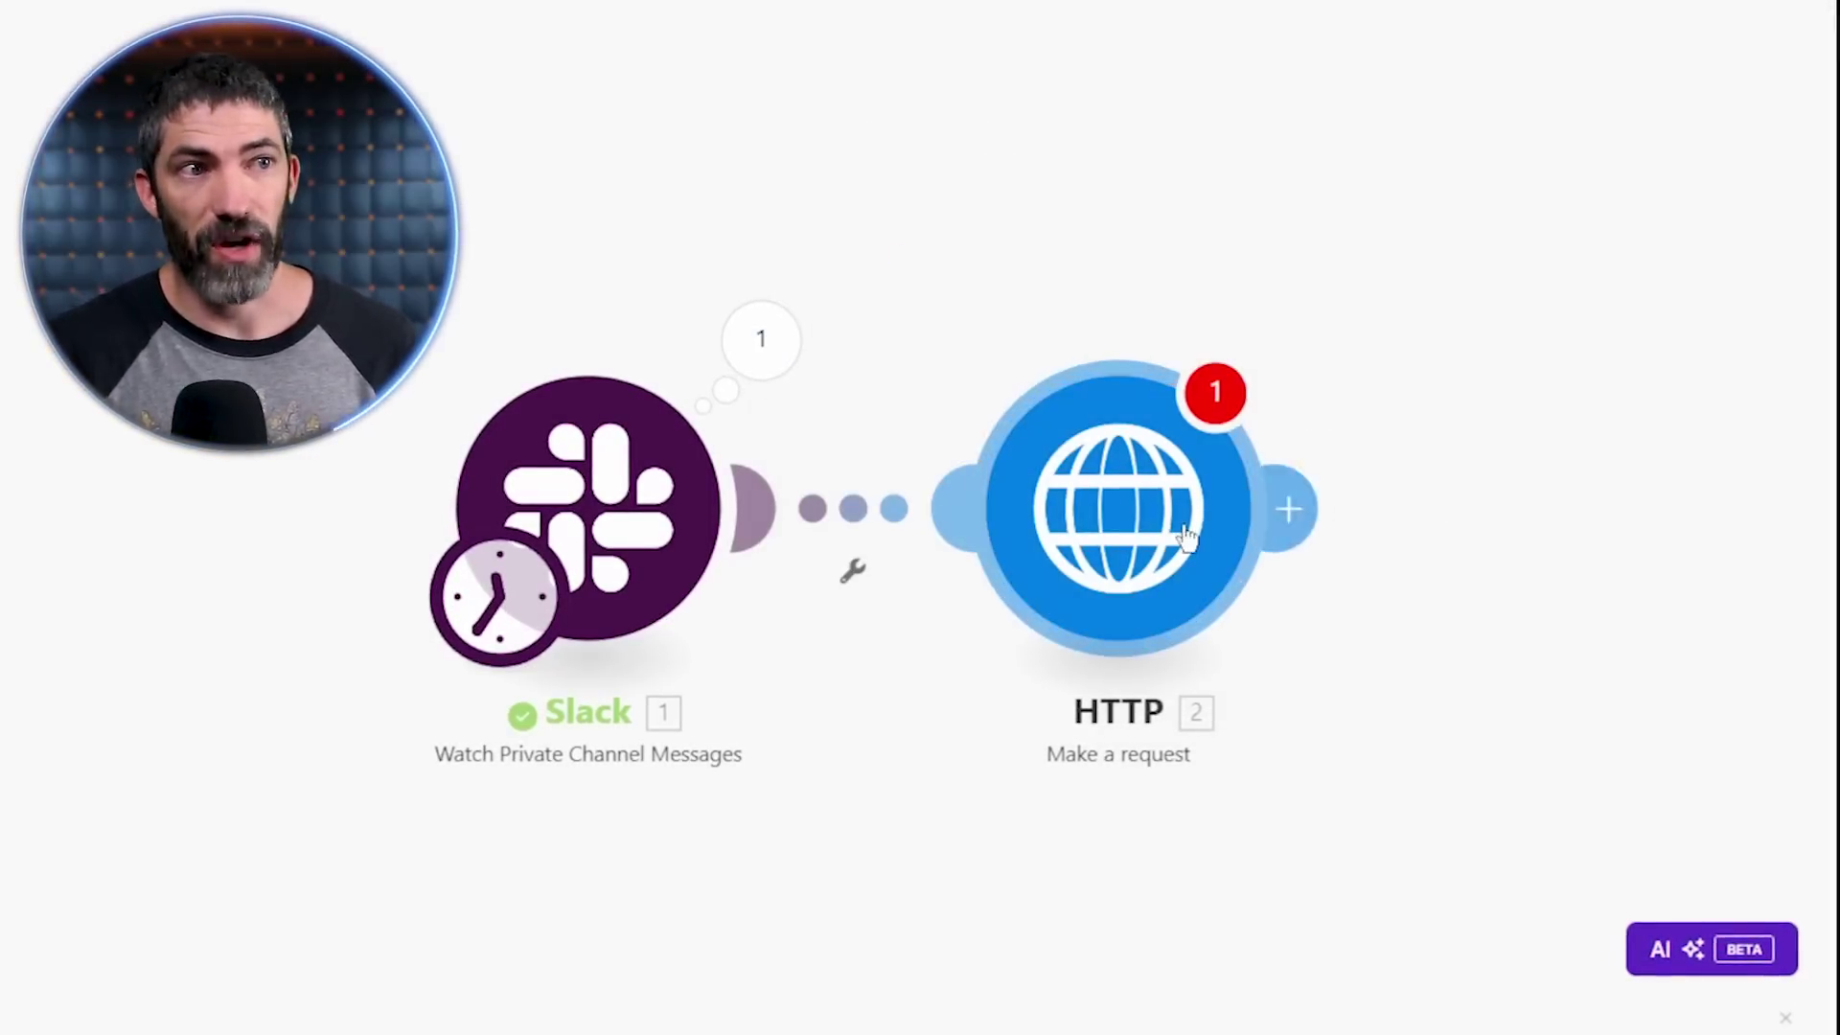
click(1117, 508)
- Start the HTTP URL as substring of the Slack message Text from position 1
click(1363, 266)
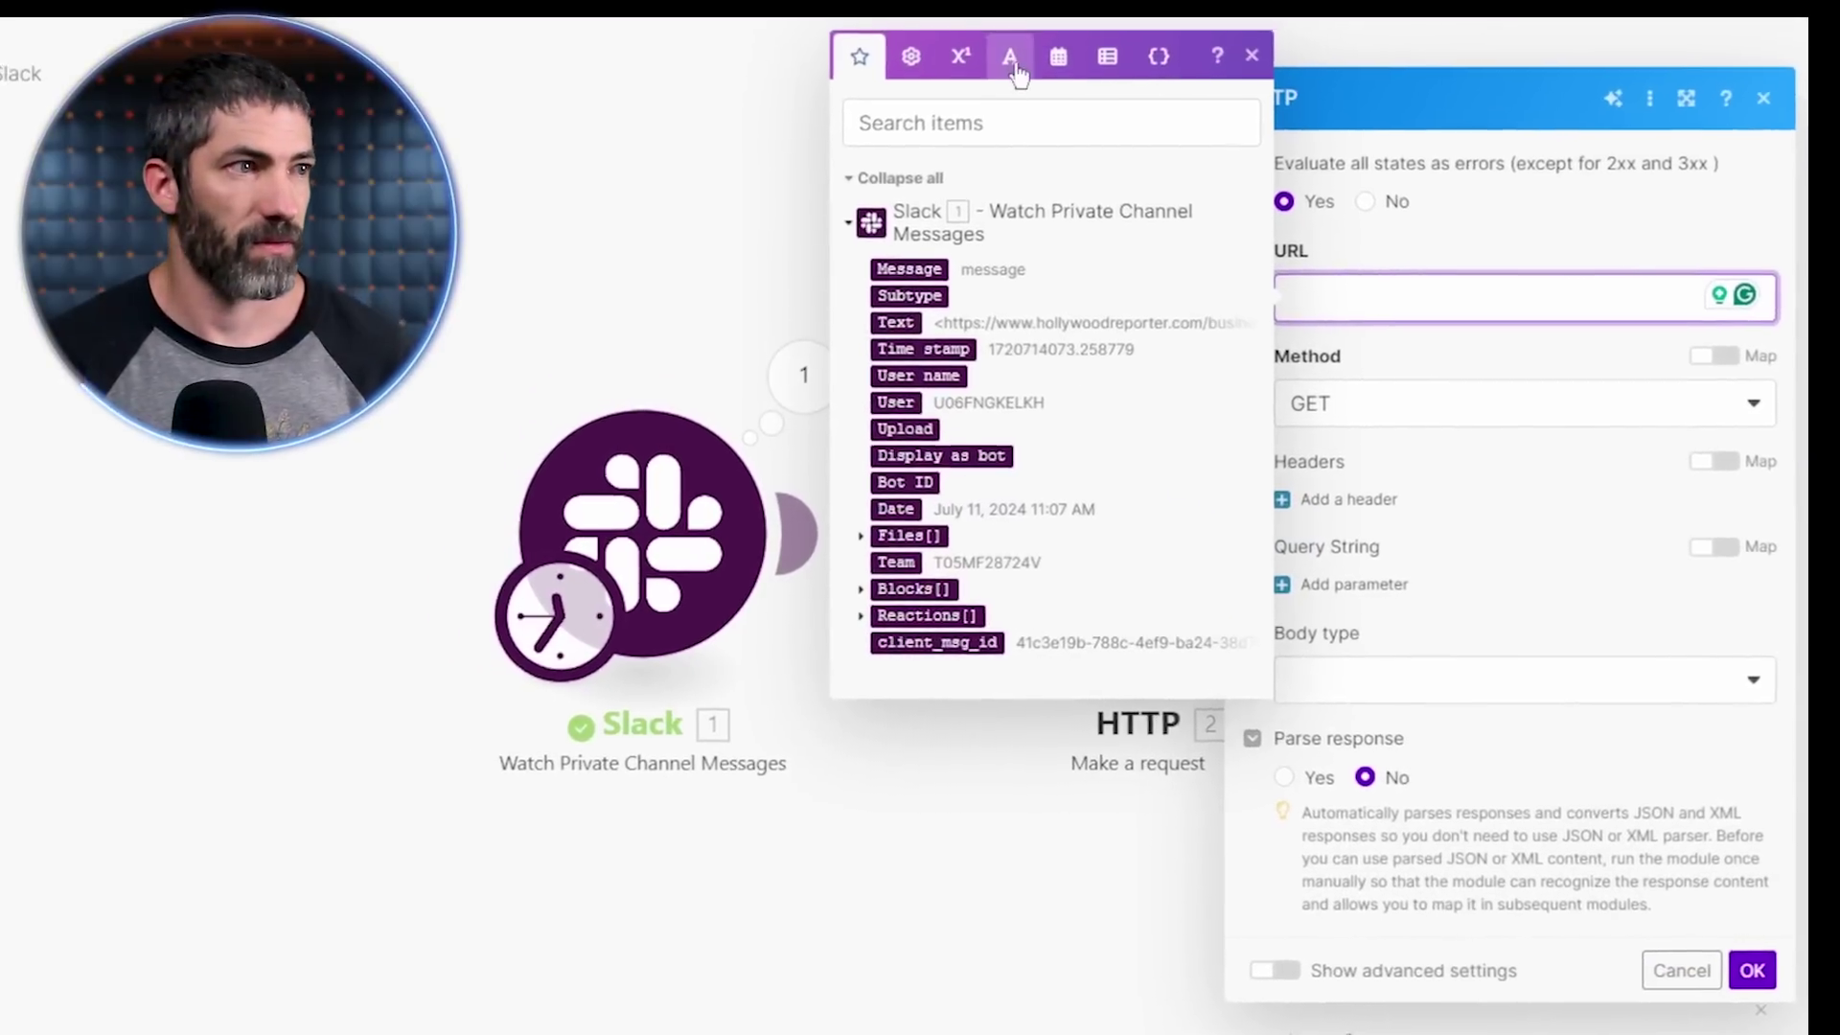
click(1015, 45)
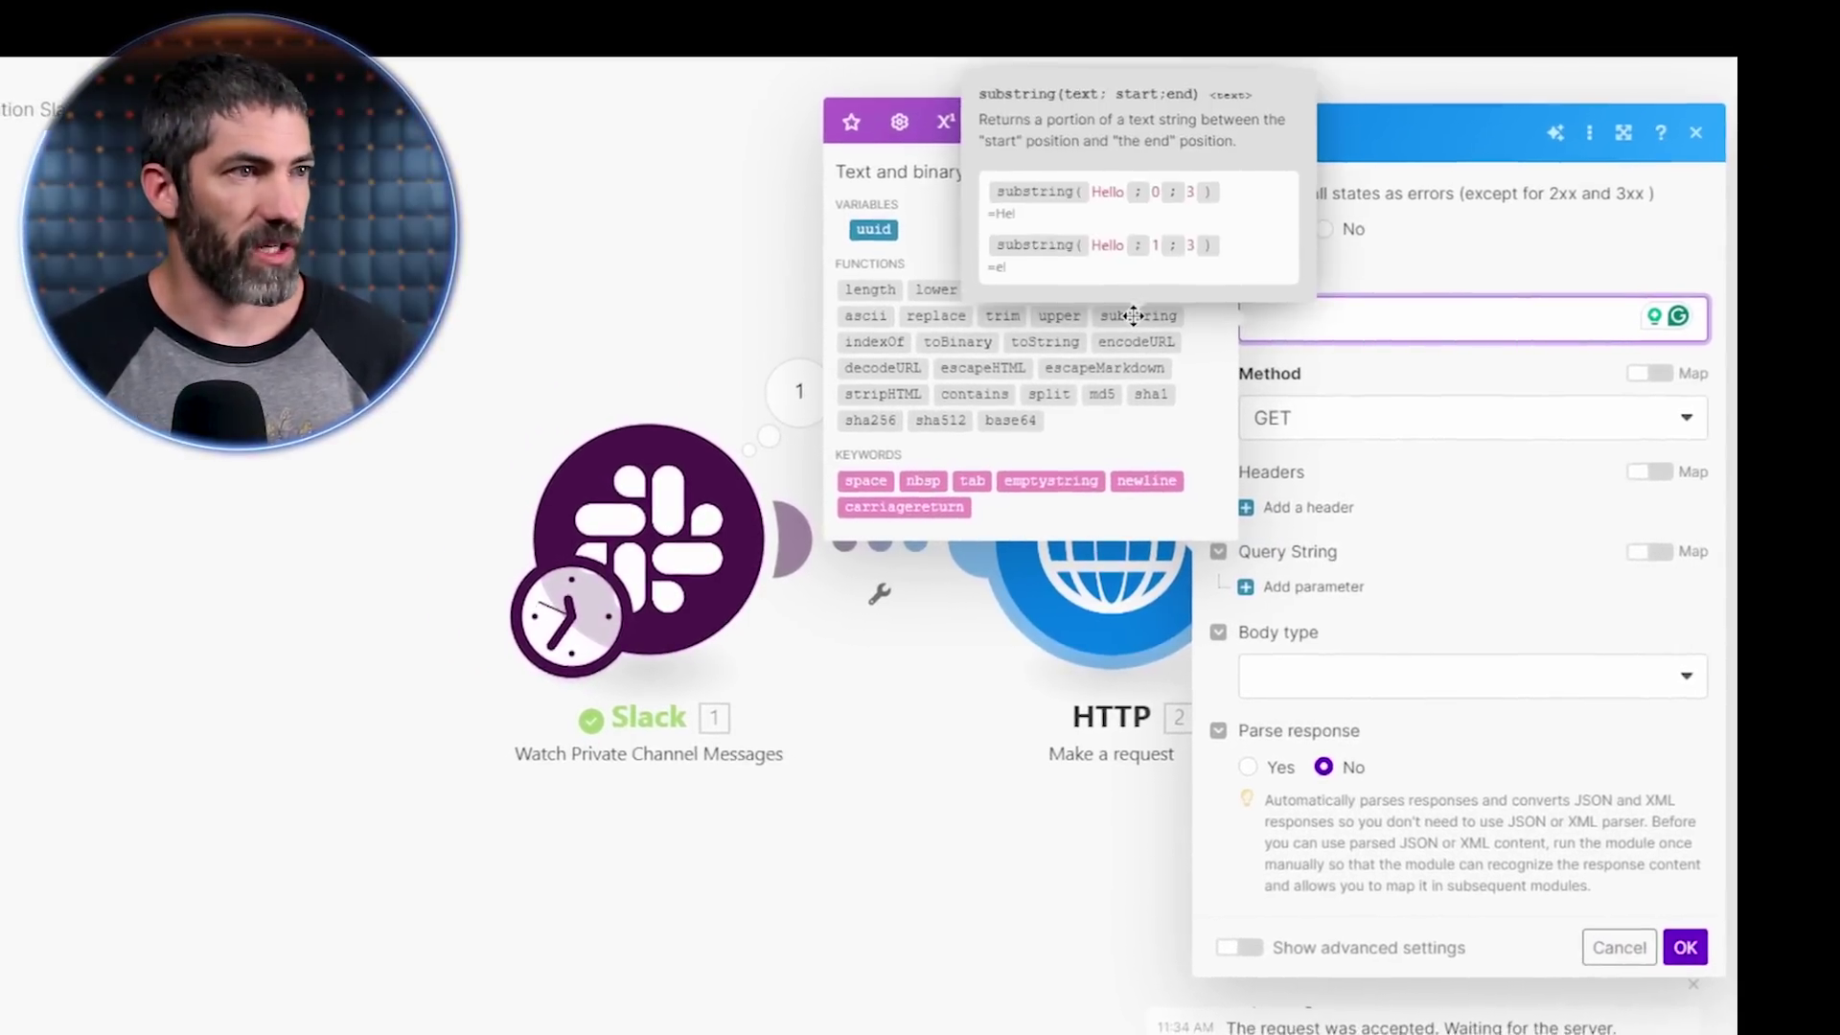
click(1140, 310)
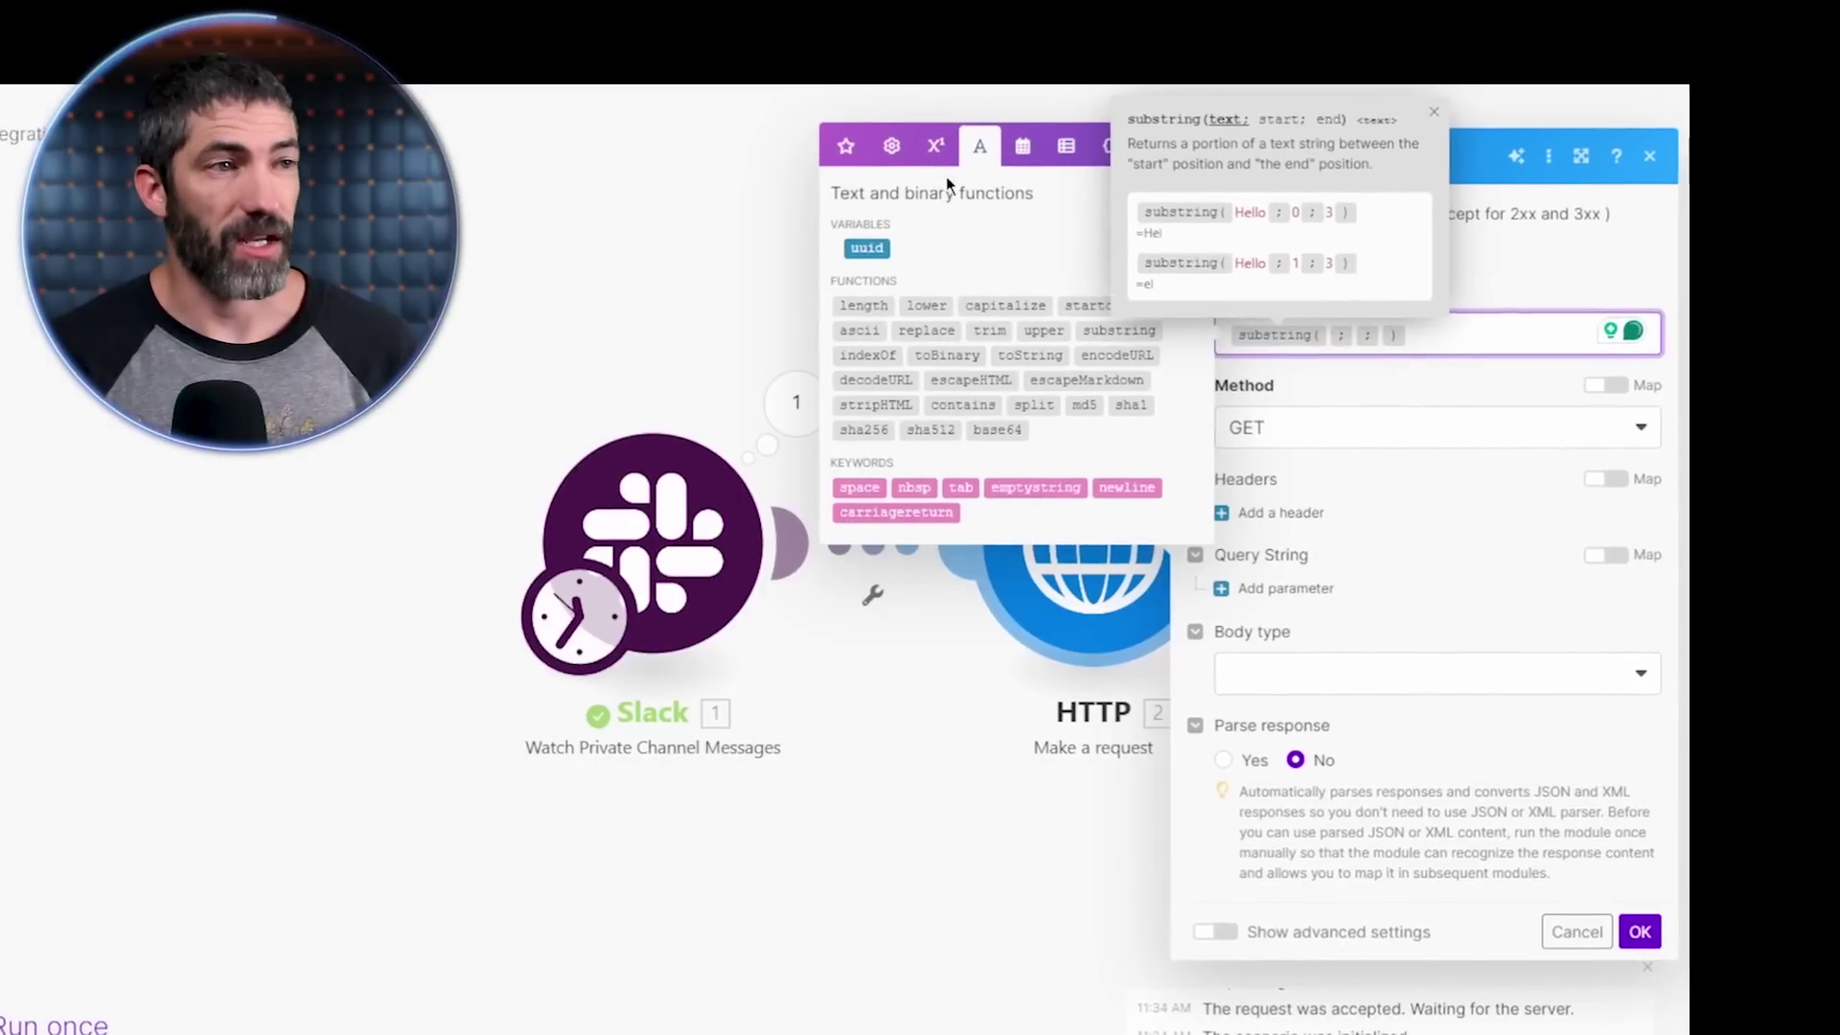
click(847, 141)
click(896, 351)
click(1416, 340)
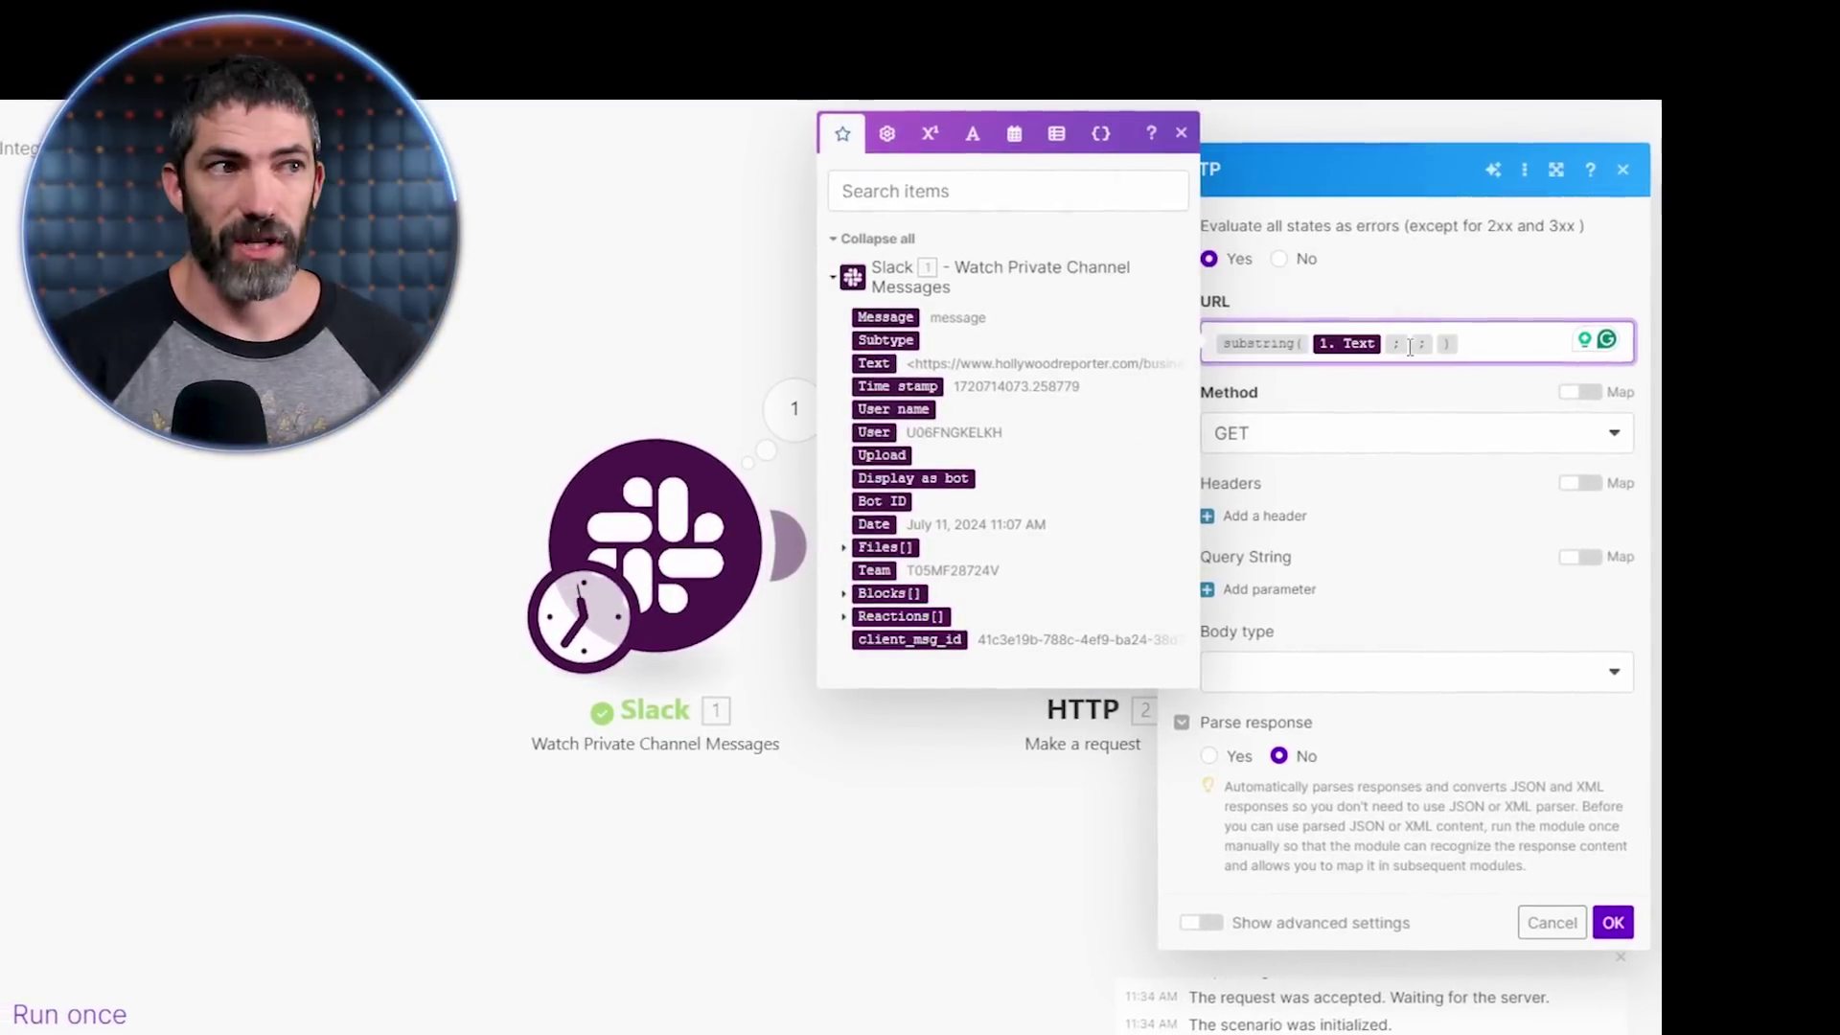
text(1)
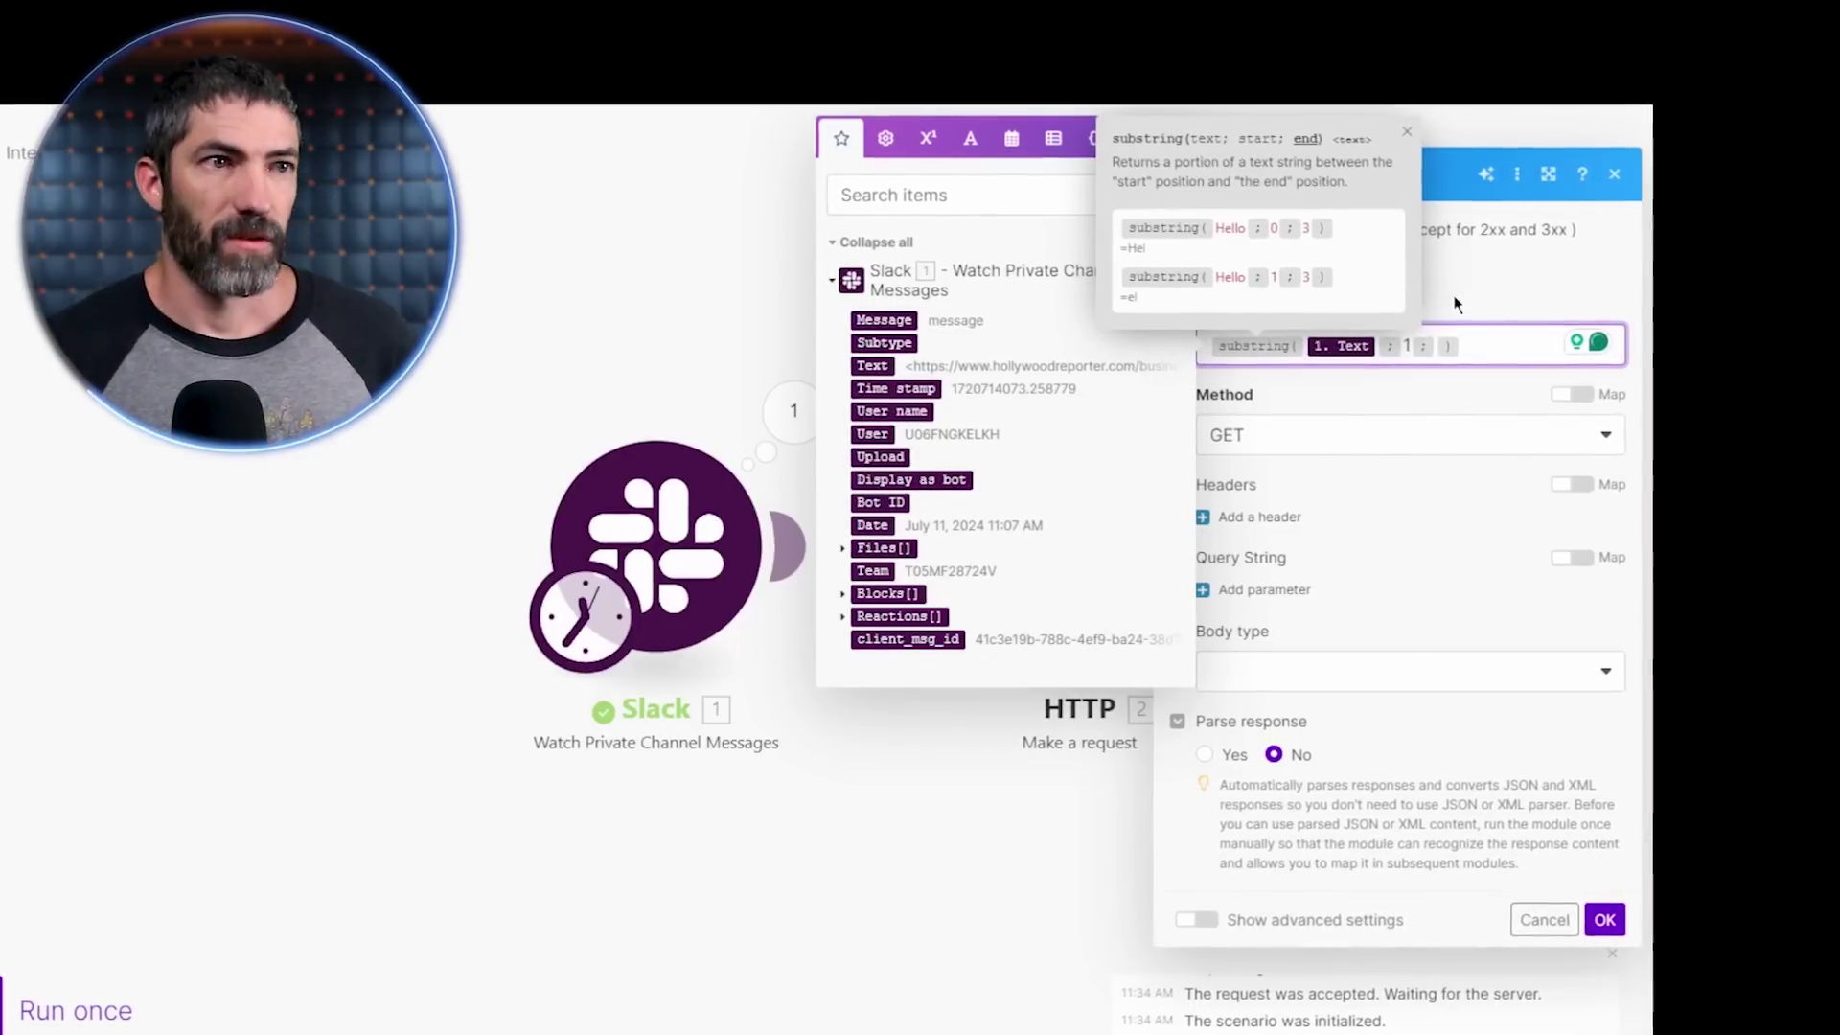
- Use length(1. Text) minus an offset as the end position and confirm the HTTP settings
click(969, 138)
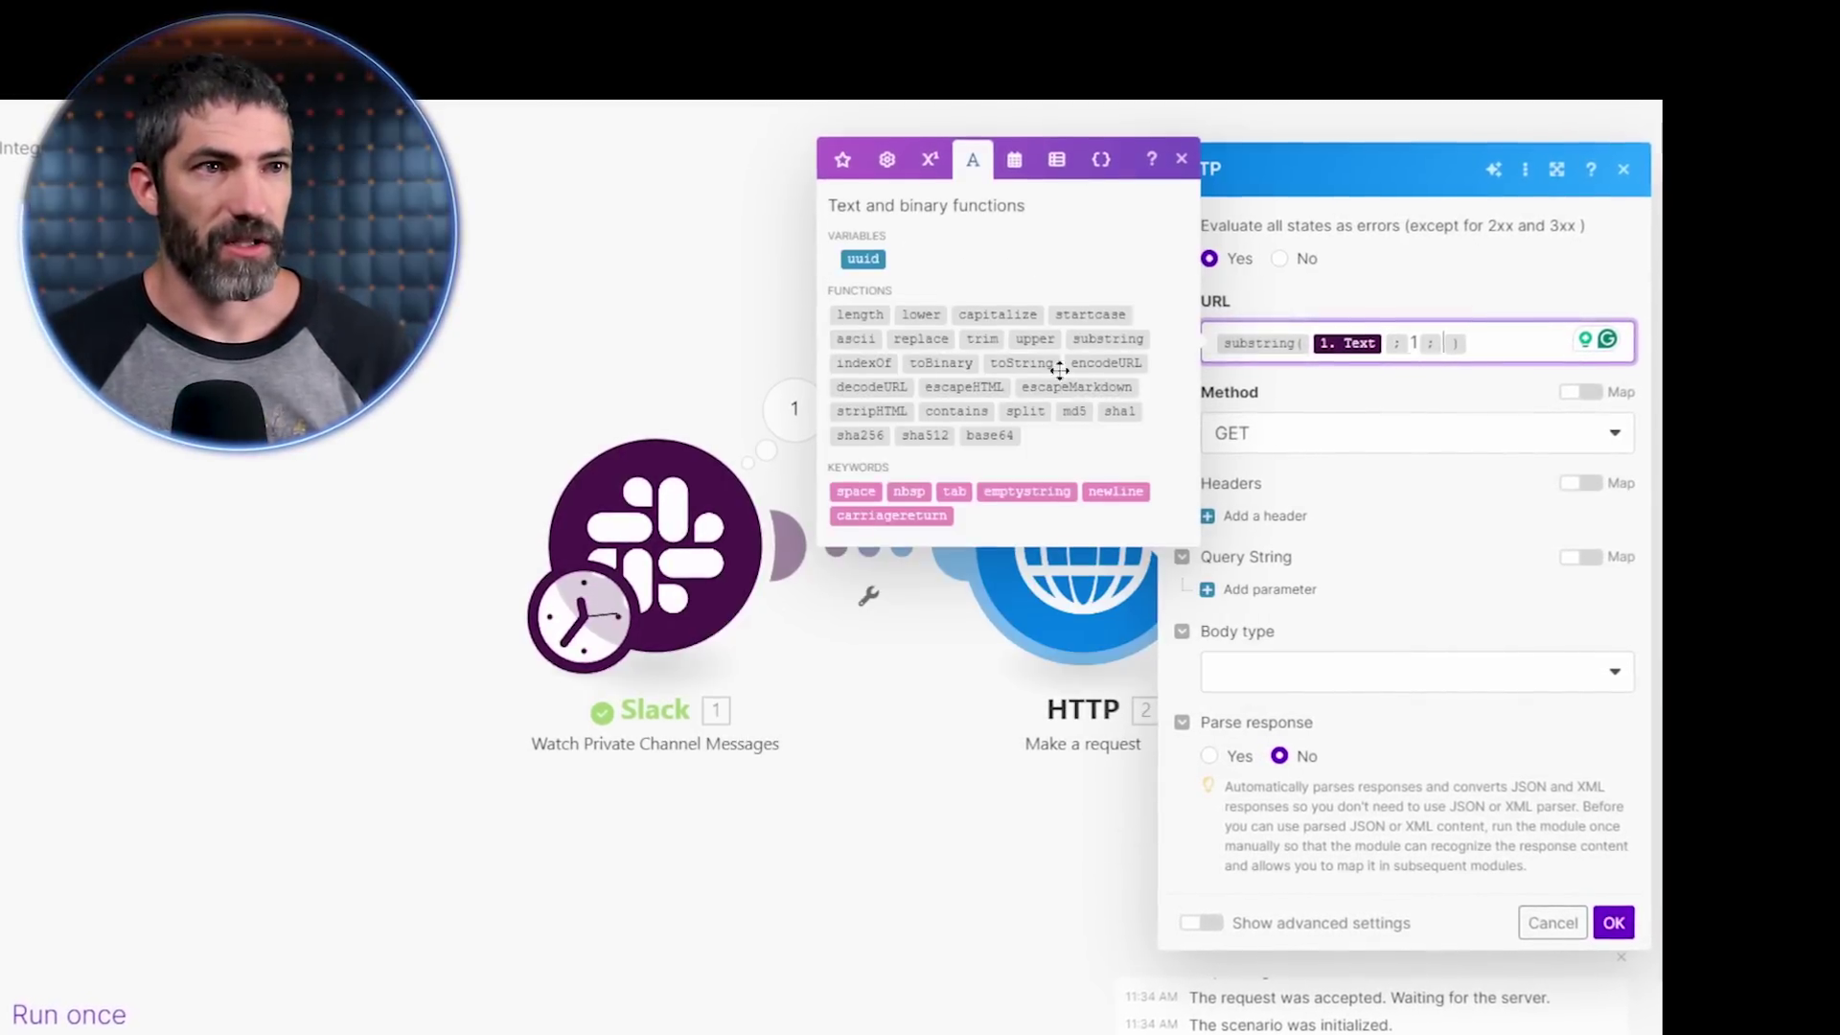
click(869, 312)
click(843, 155)
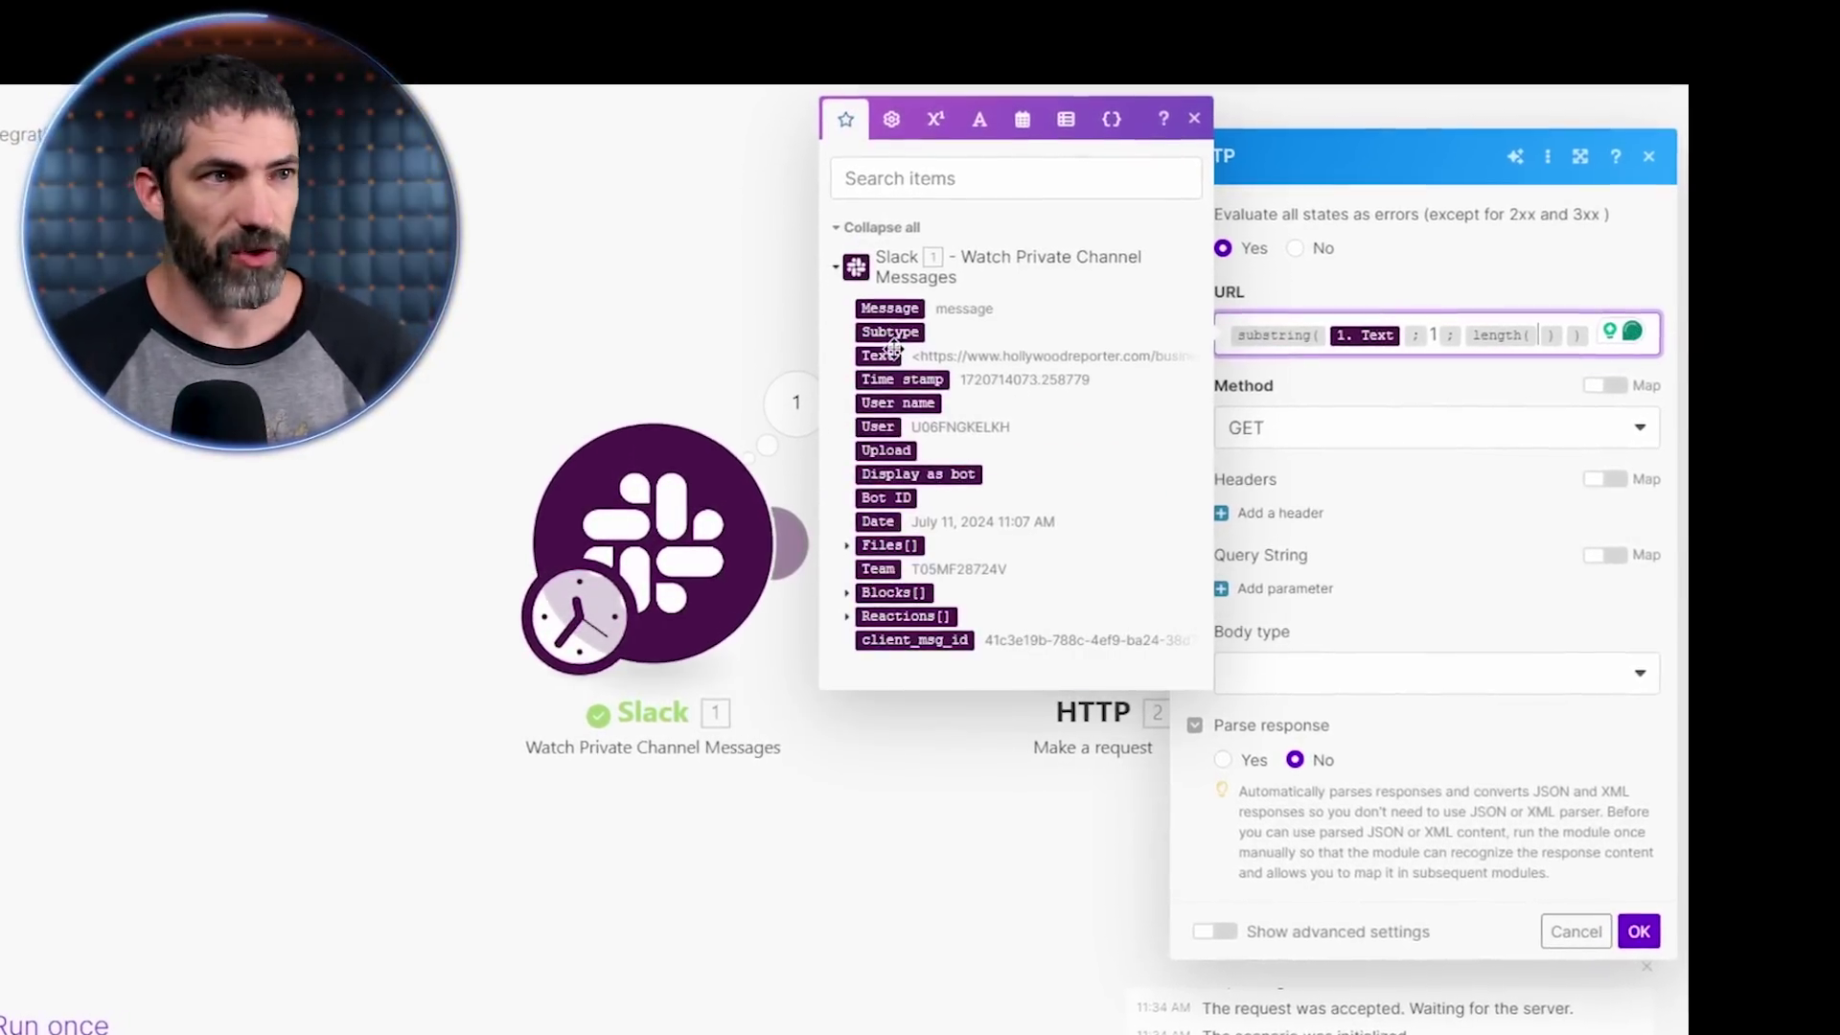
click(891, 350)
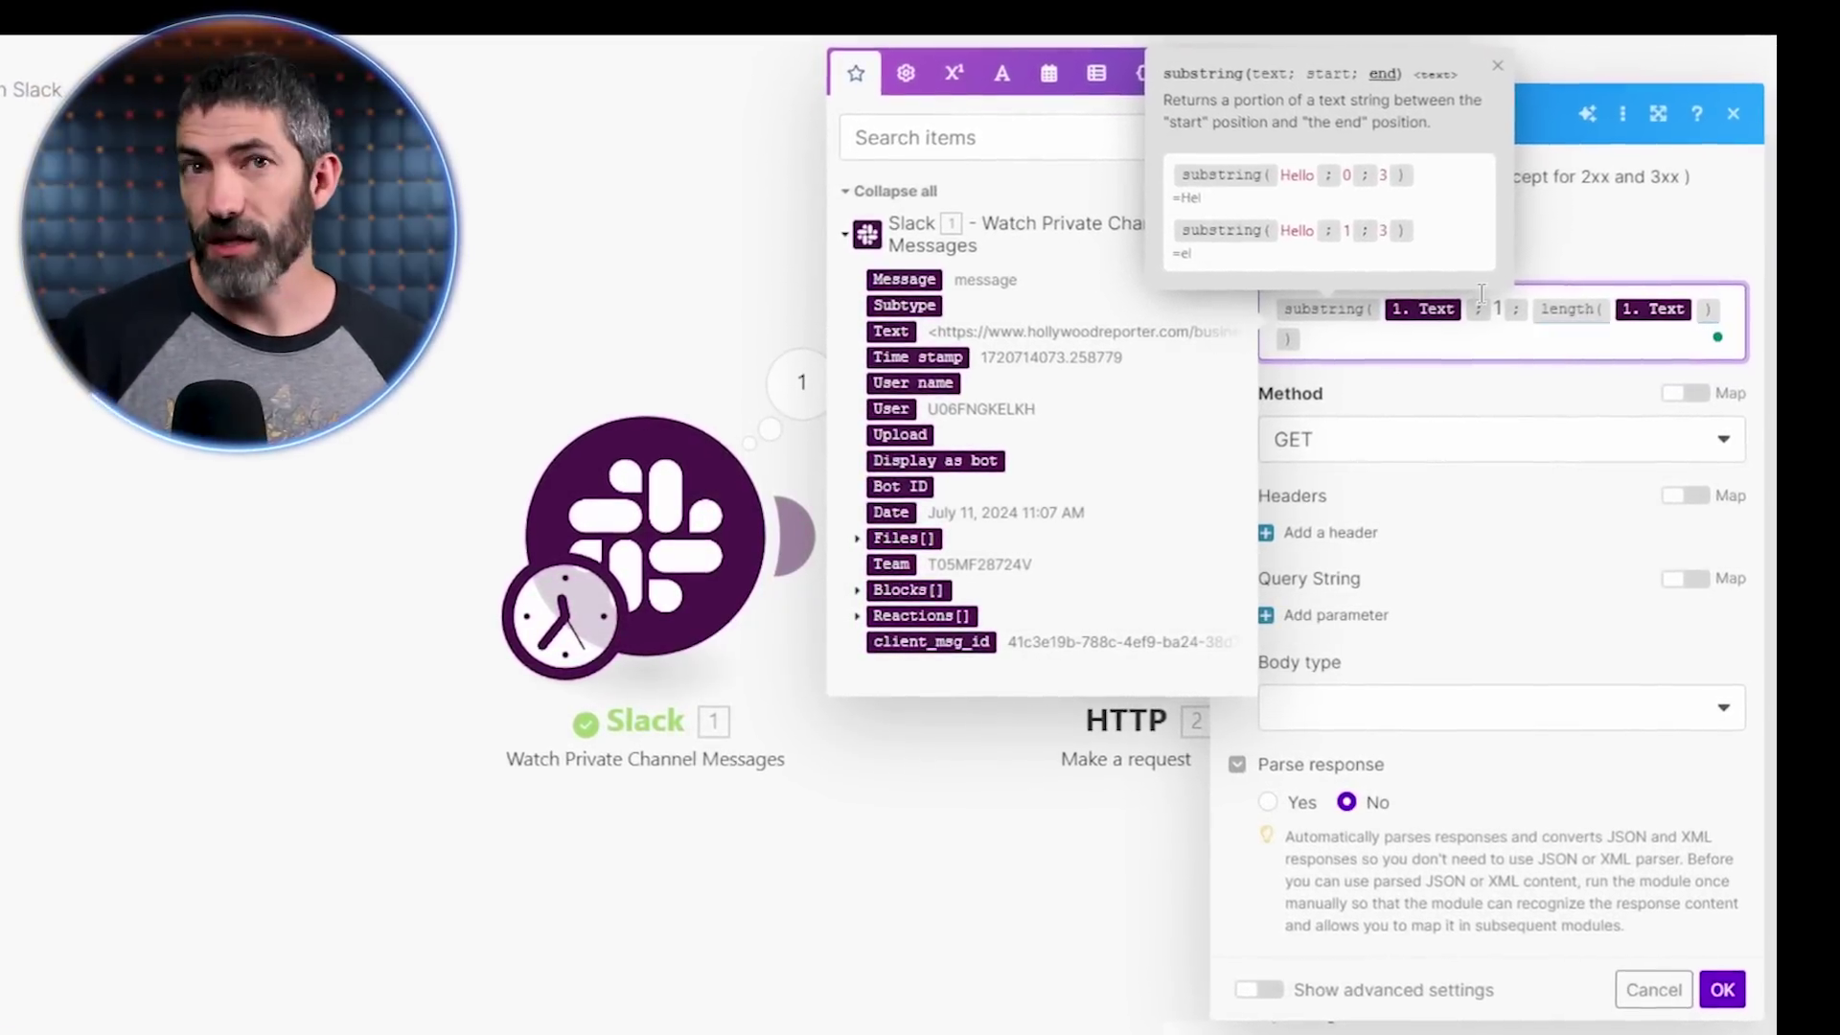
click(1002, 73)
click(1048, 73)
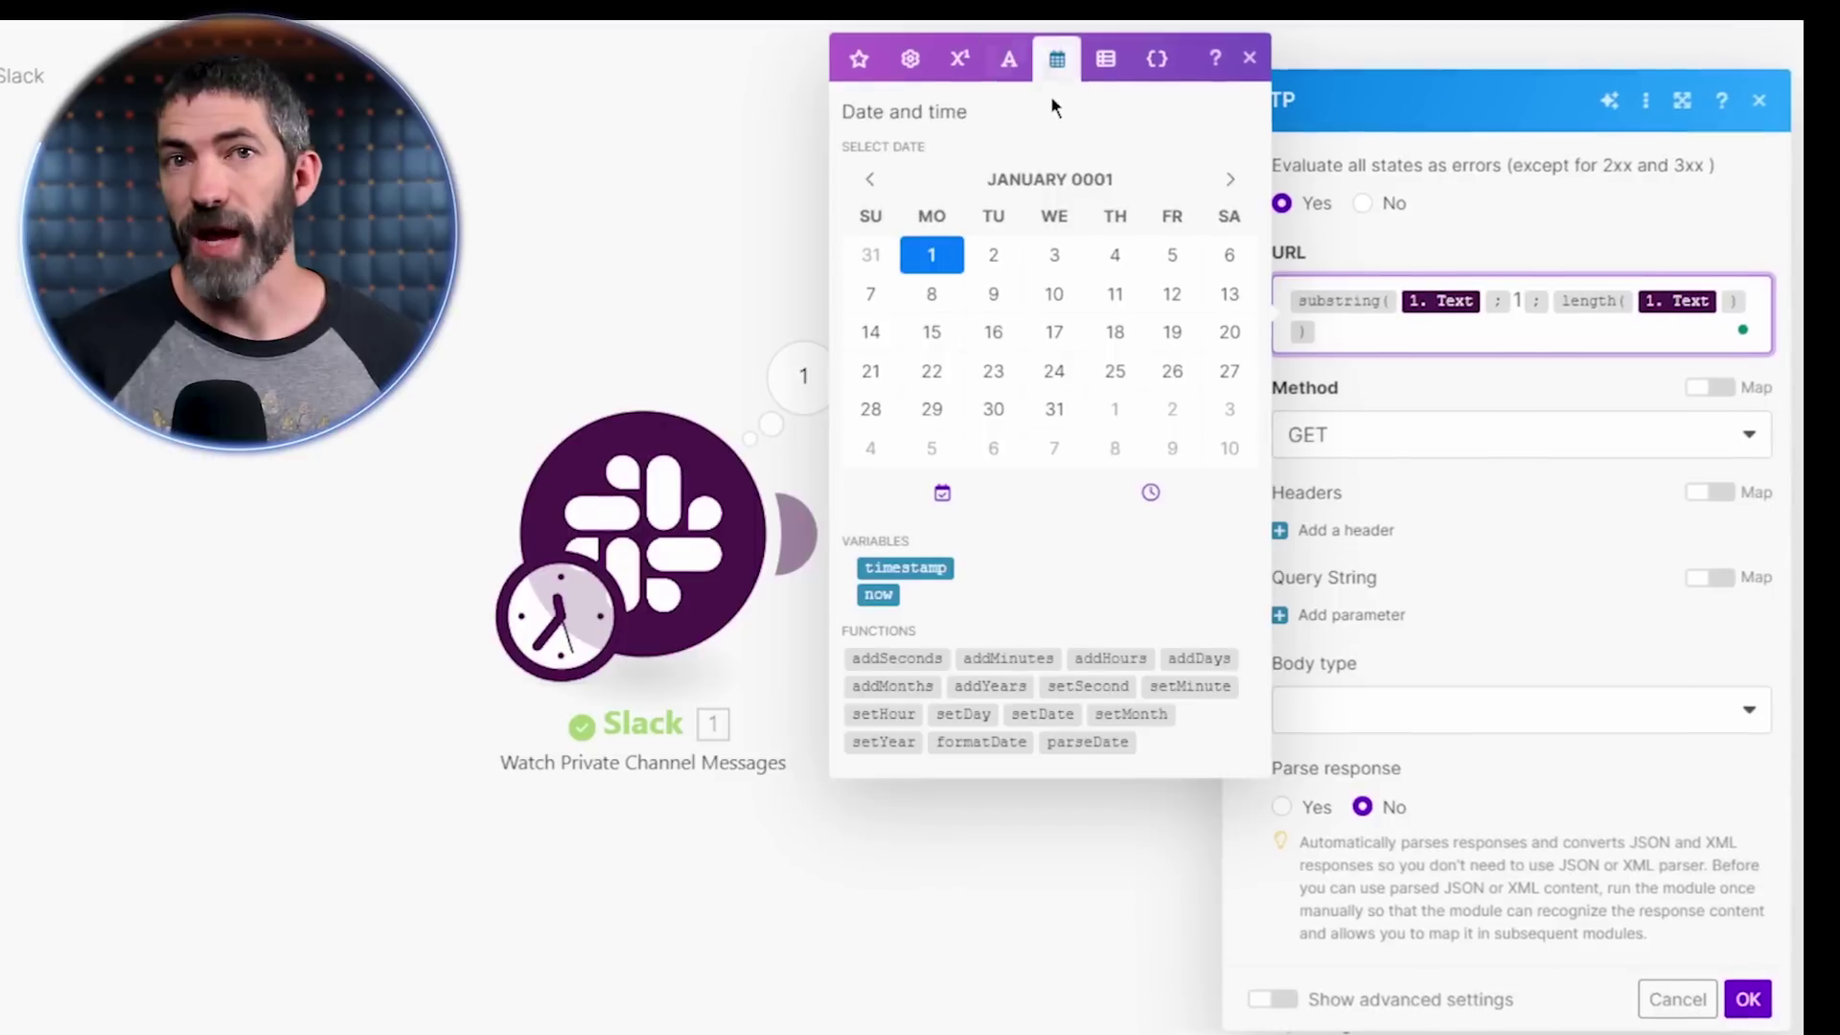
click(956, 56)
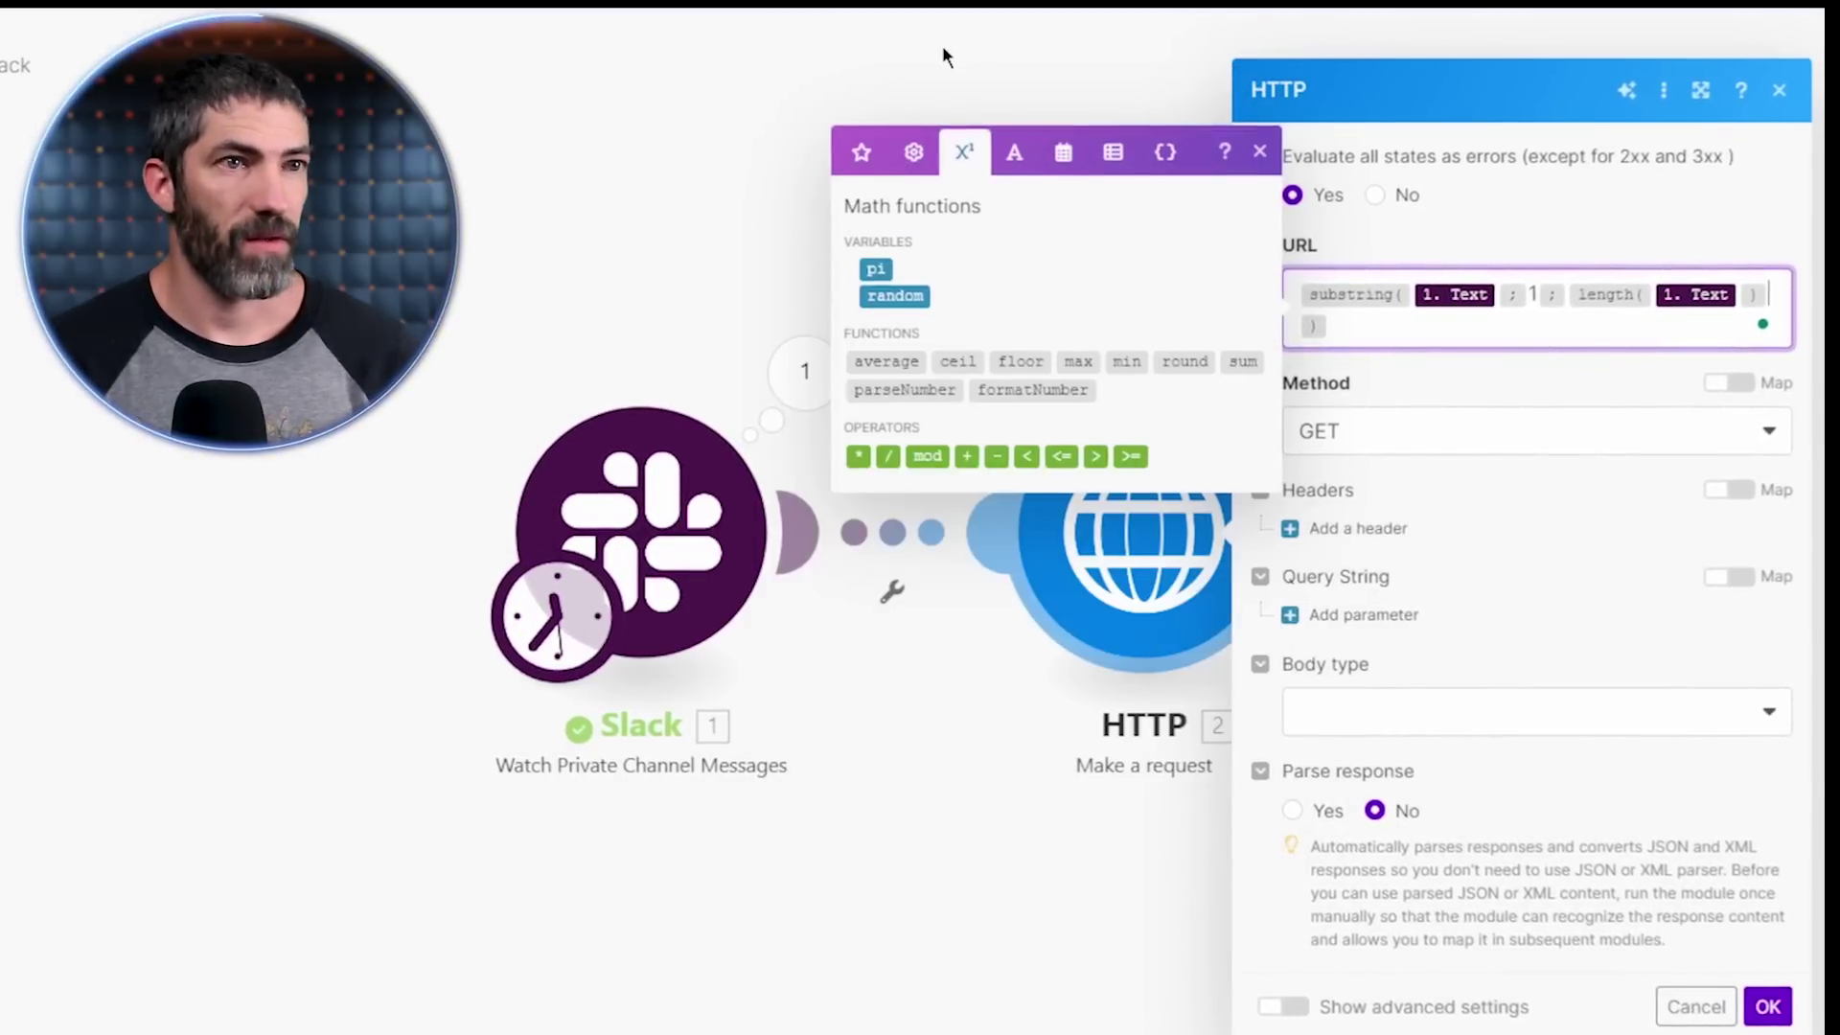
click(997, 456)
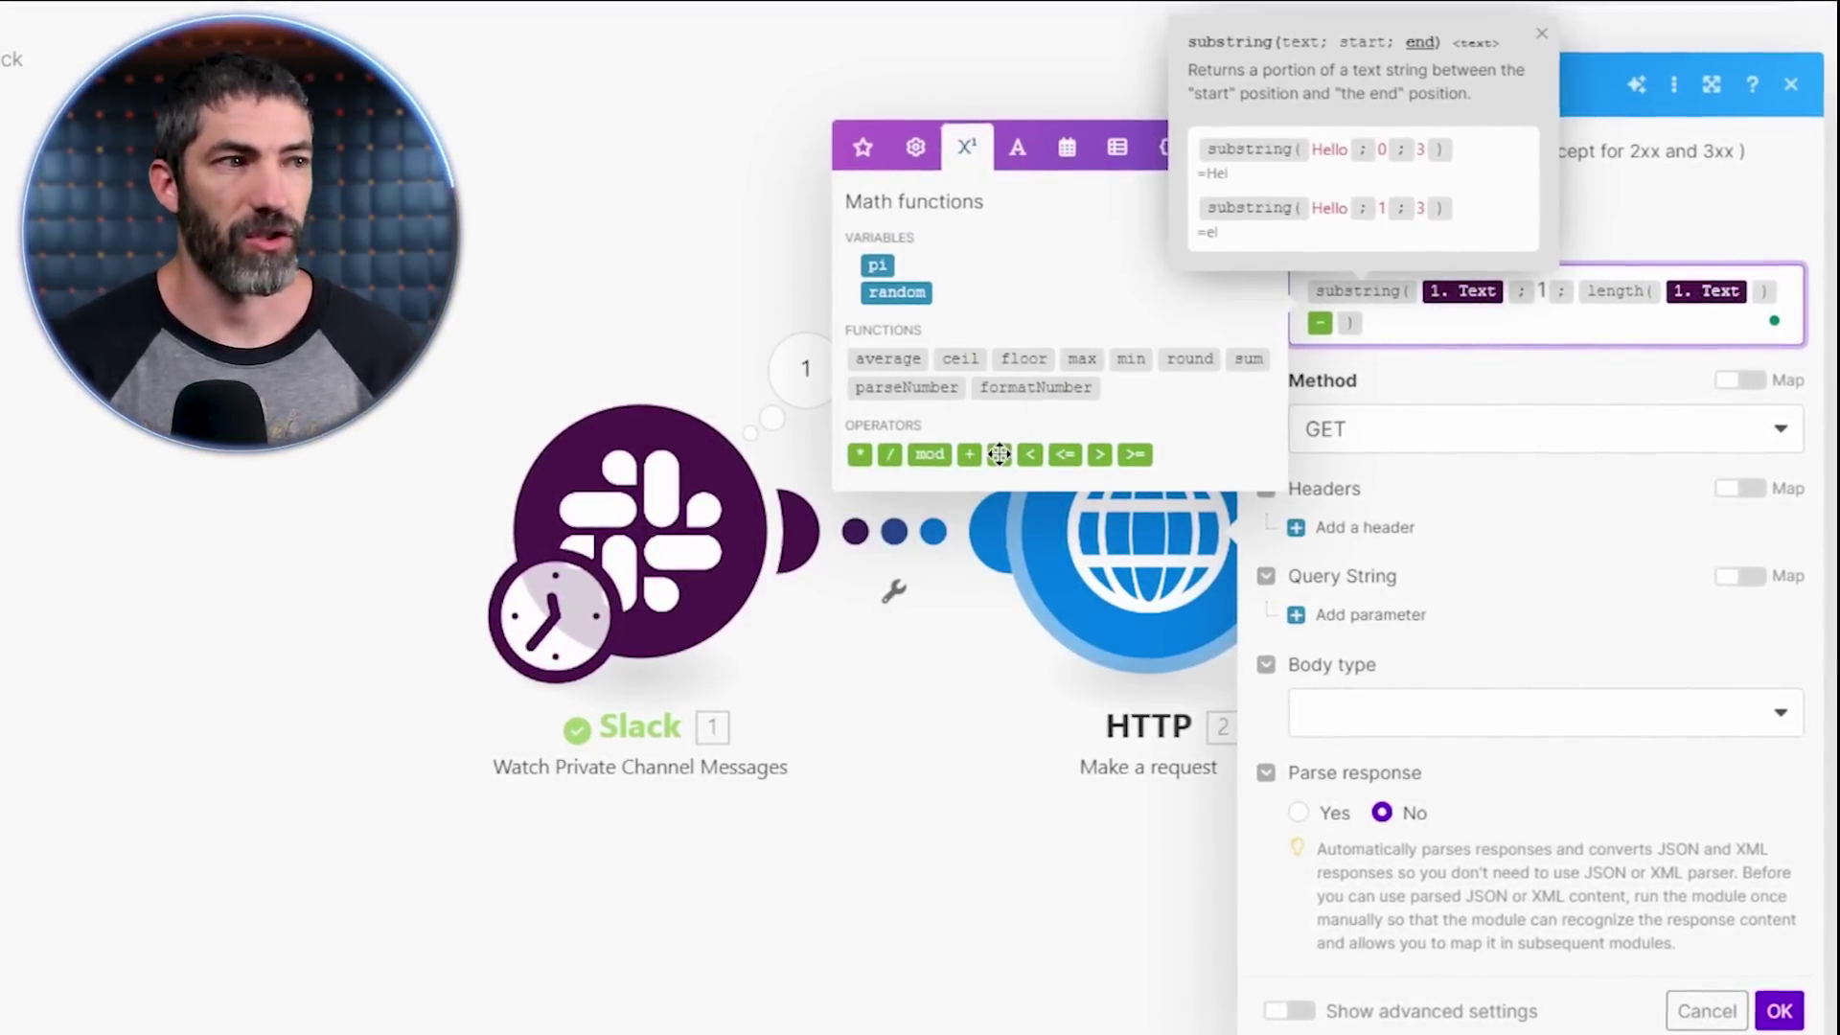
click(339, 858)
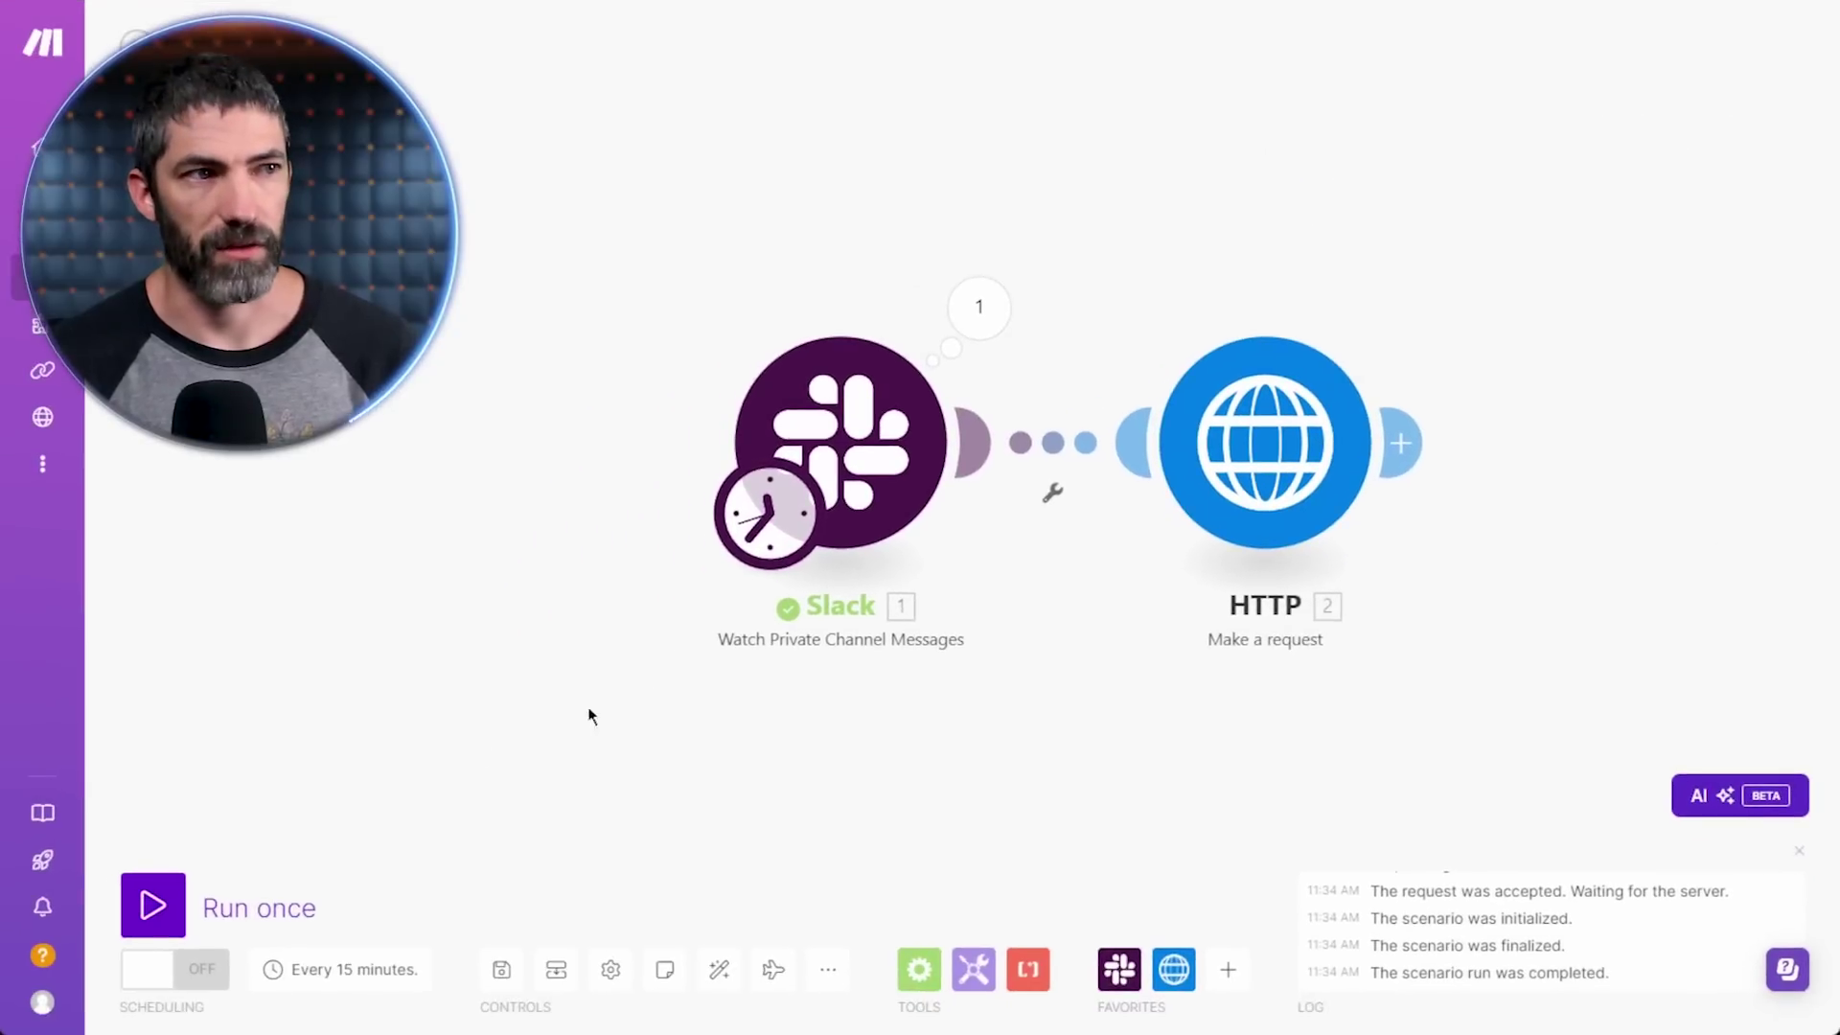
- Run the scenario once and inspect the HTTP module's status 200 response with page HTML
click(153, 905)
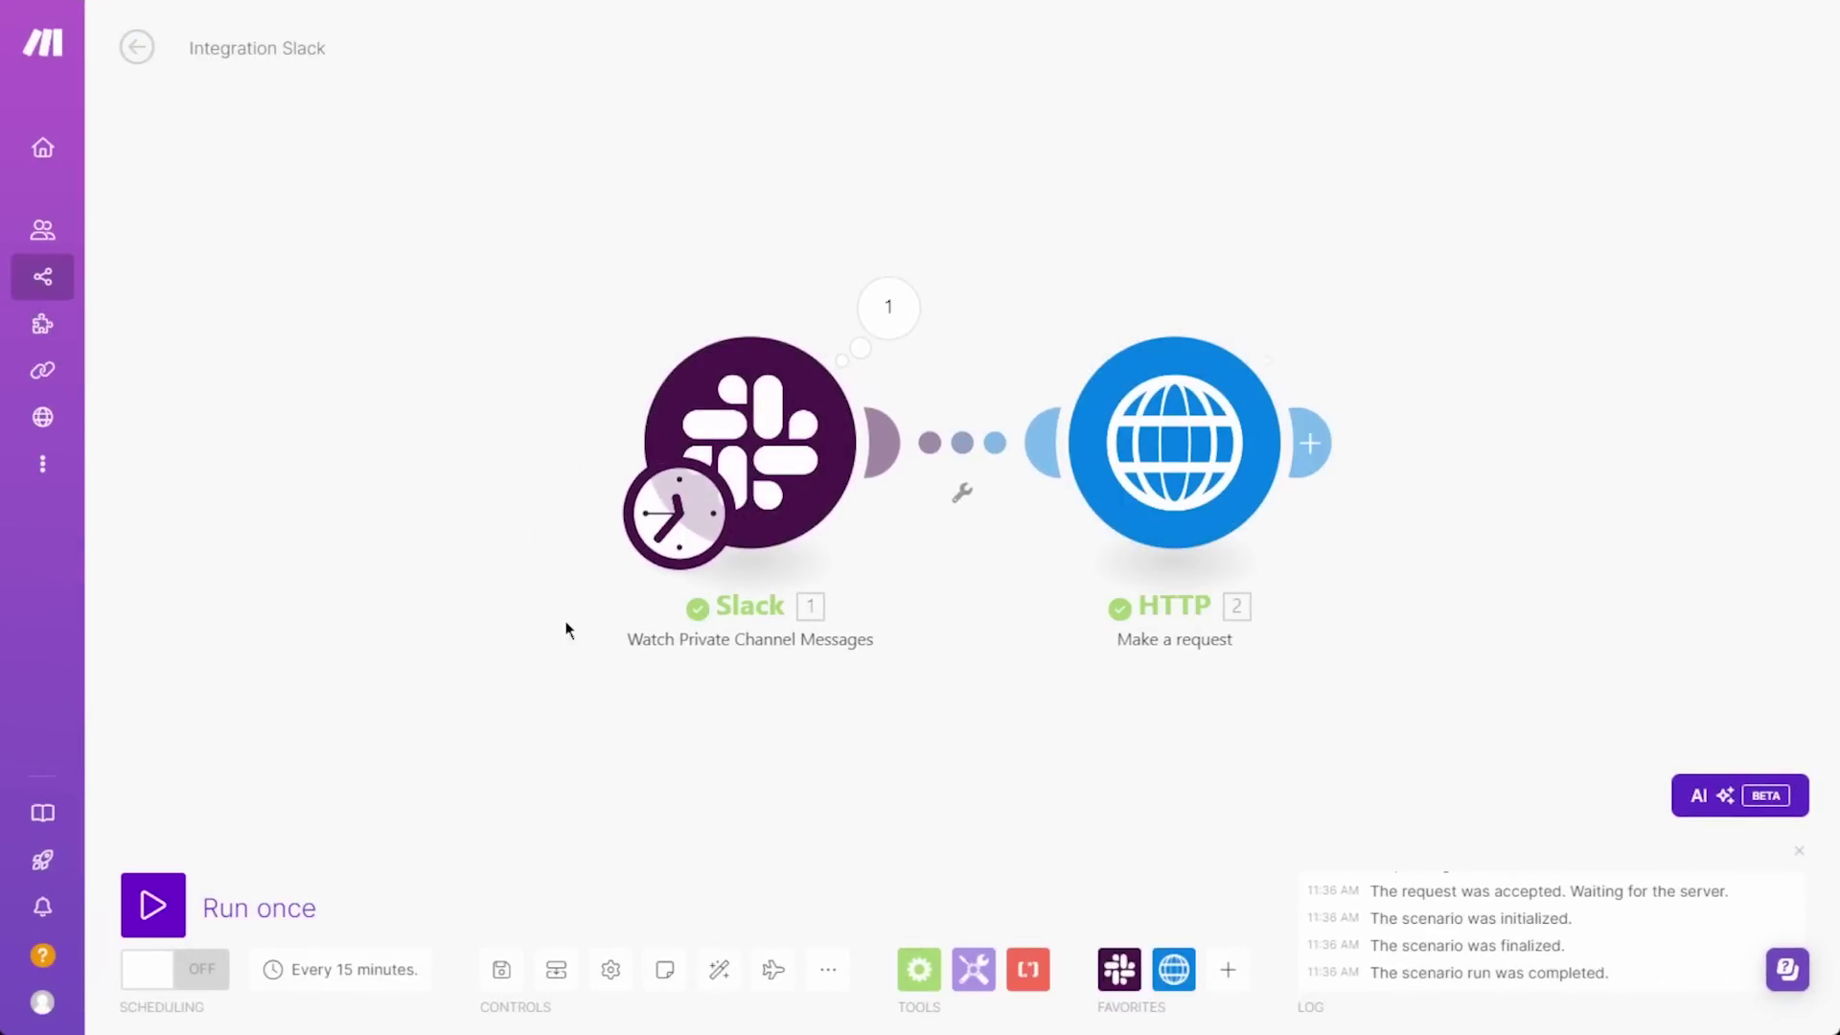
click(1319, 314)
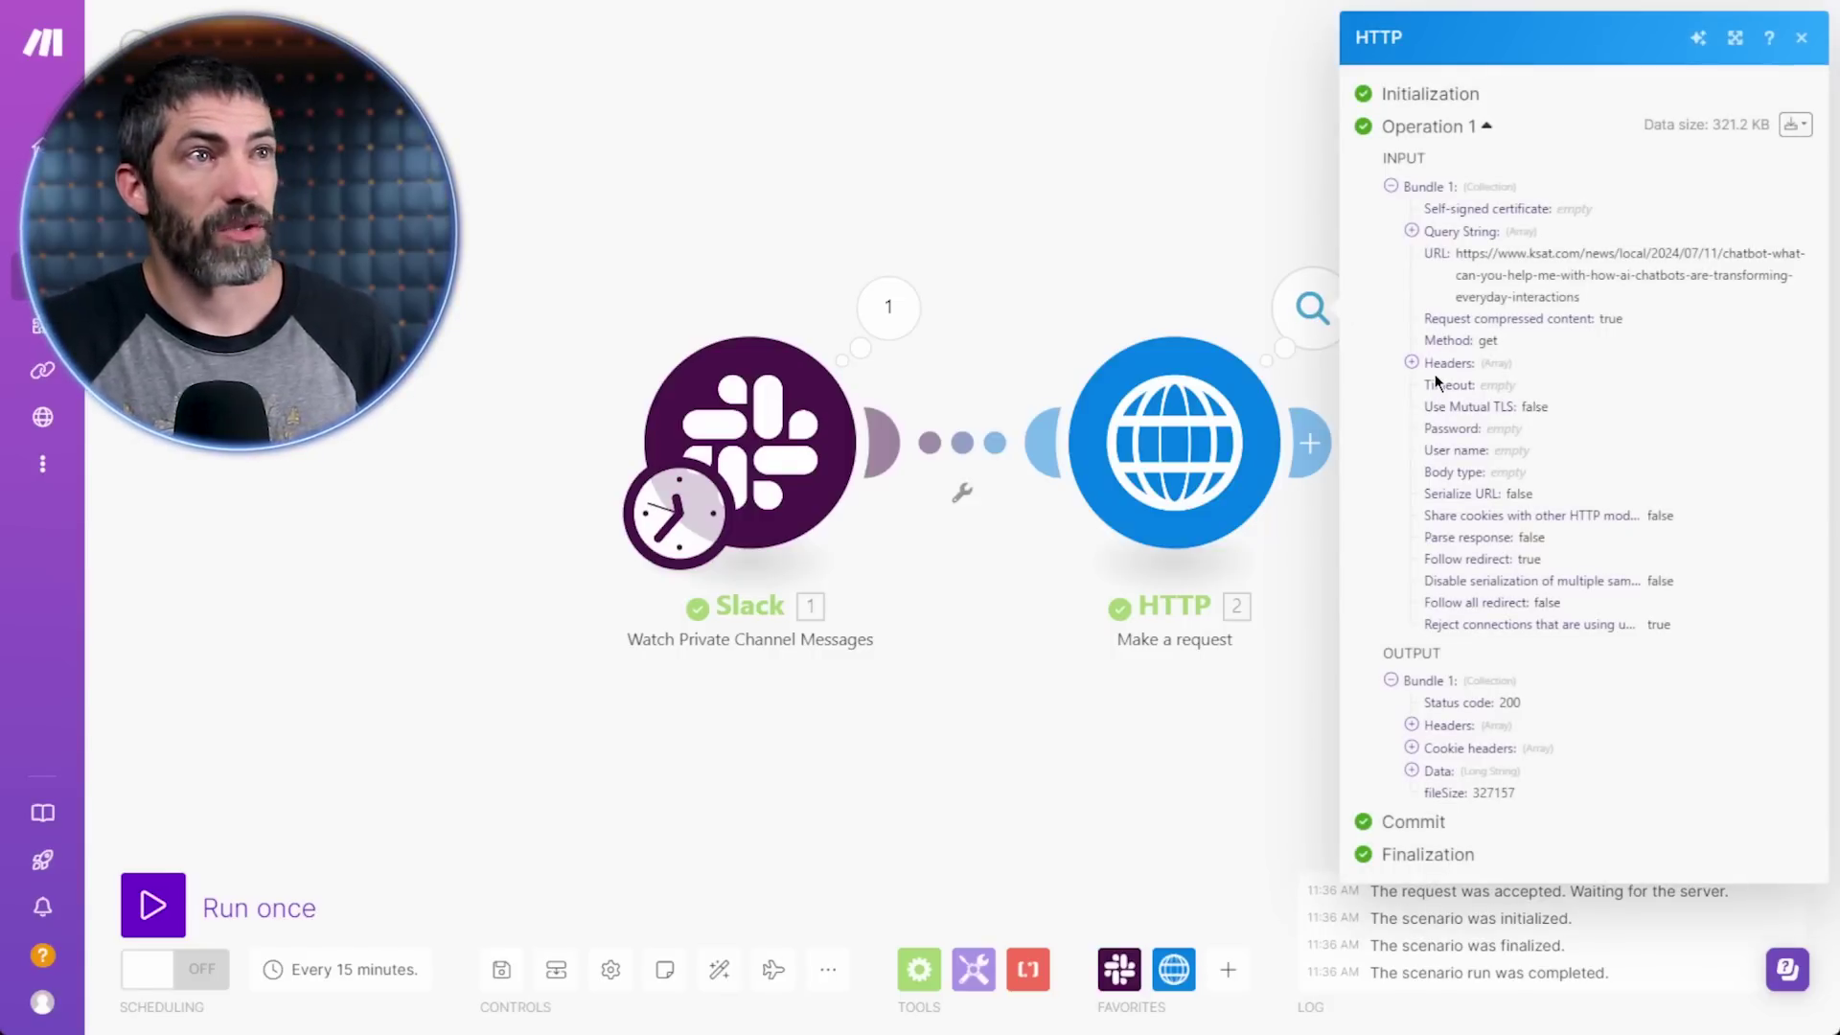
scroll(1469, 697, down, 20)
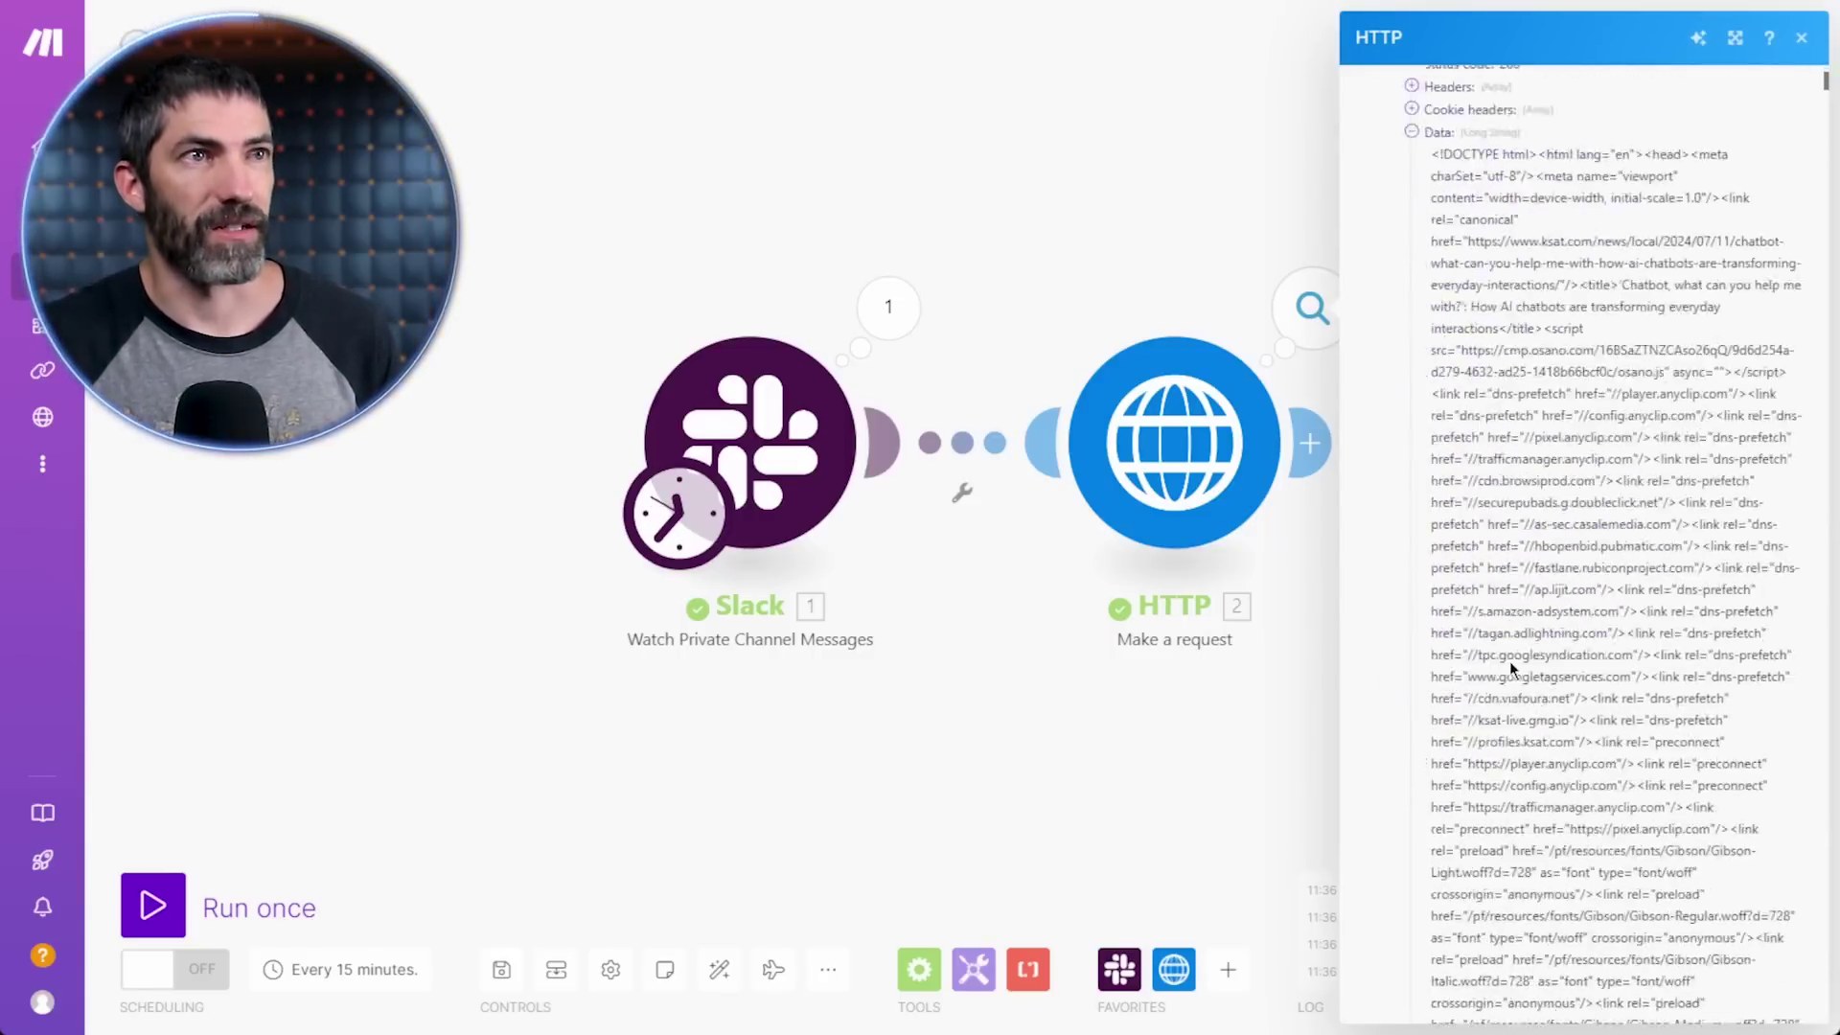
scroll(1539, 484, up, 15)
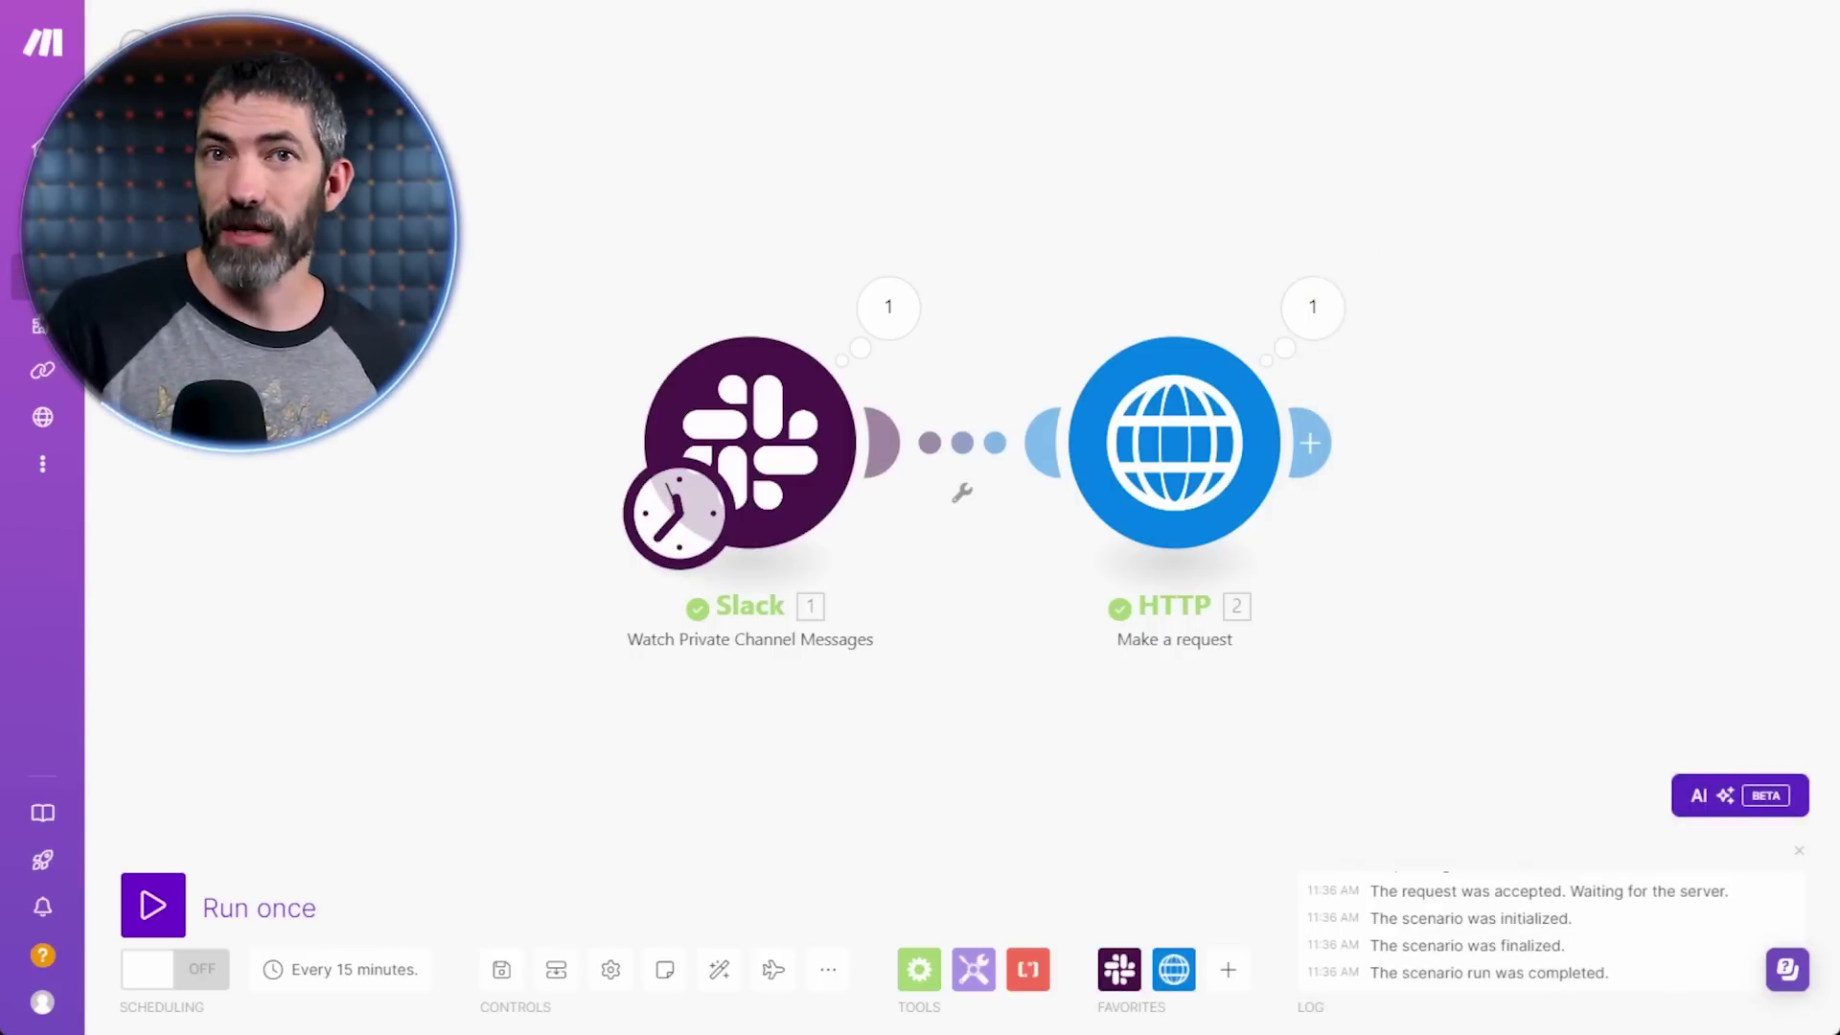
- Add a Text parser HTML to text module mapped to 2. Data, then run once anyway
click(1309, 442)
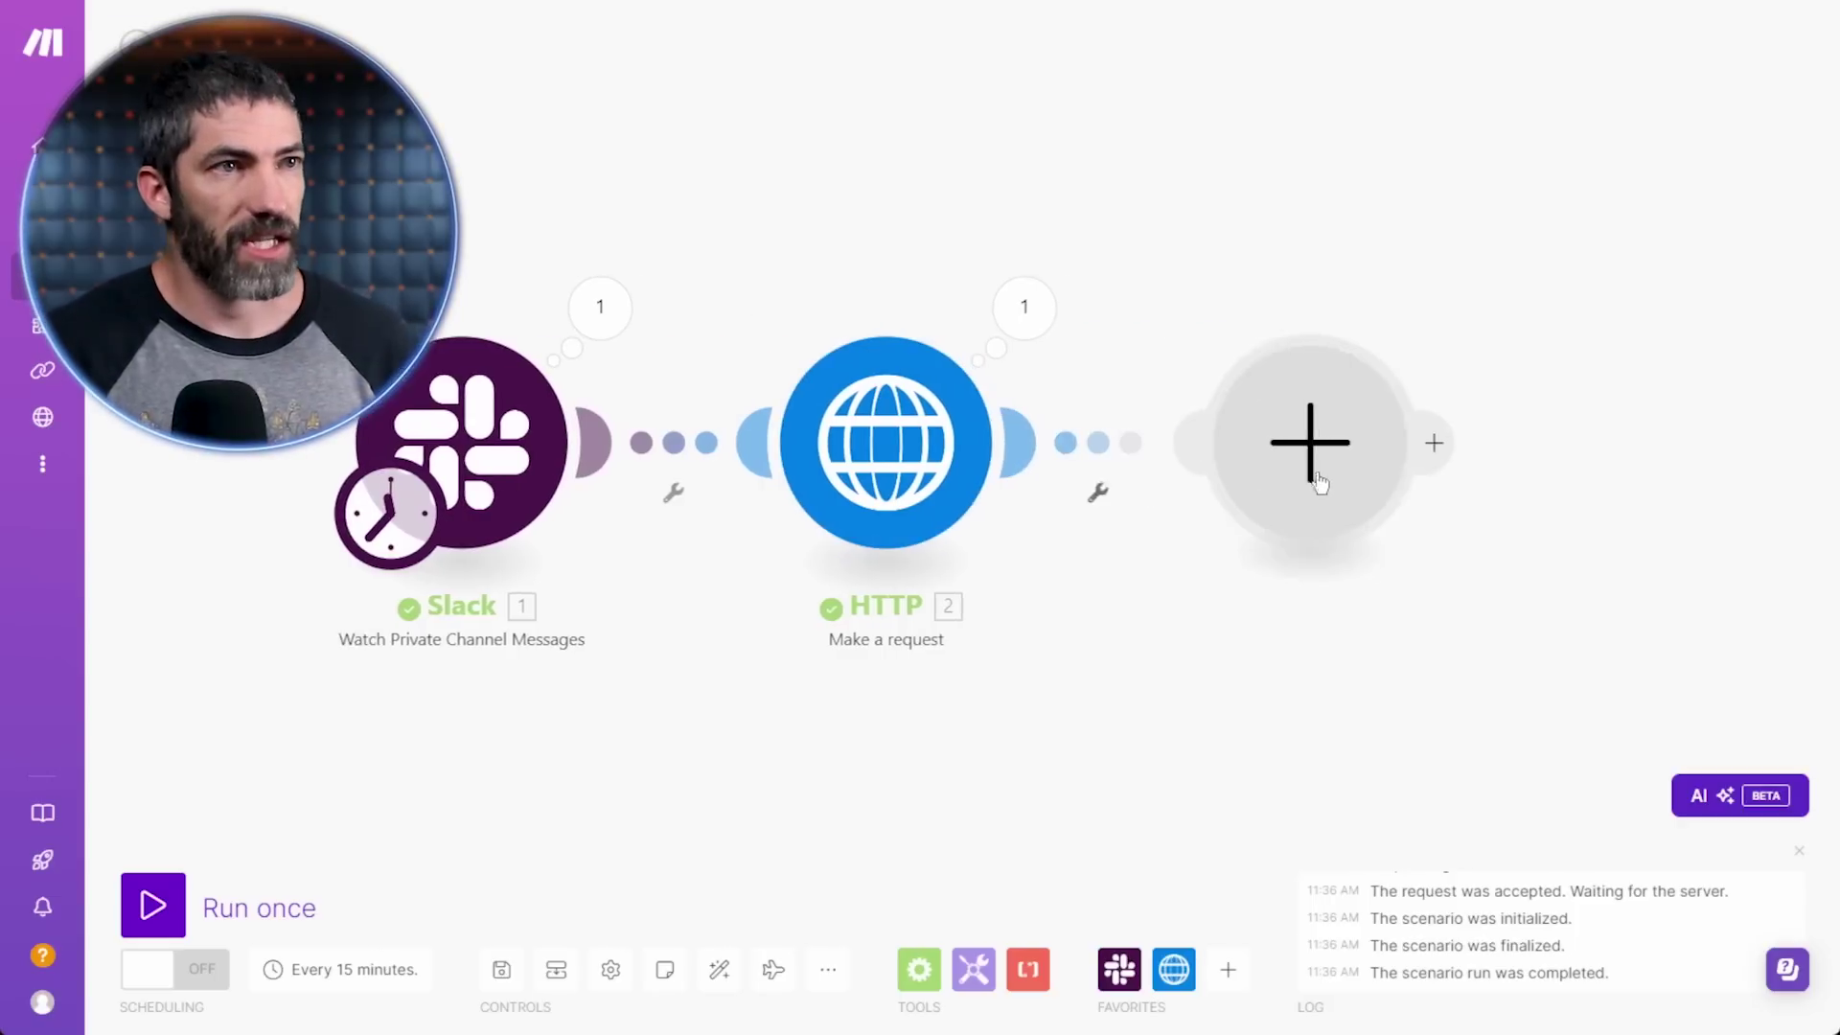
scroll(1534, 479, down, 4)
click(1476, 347)
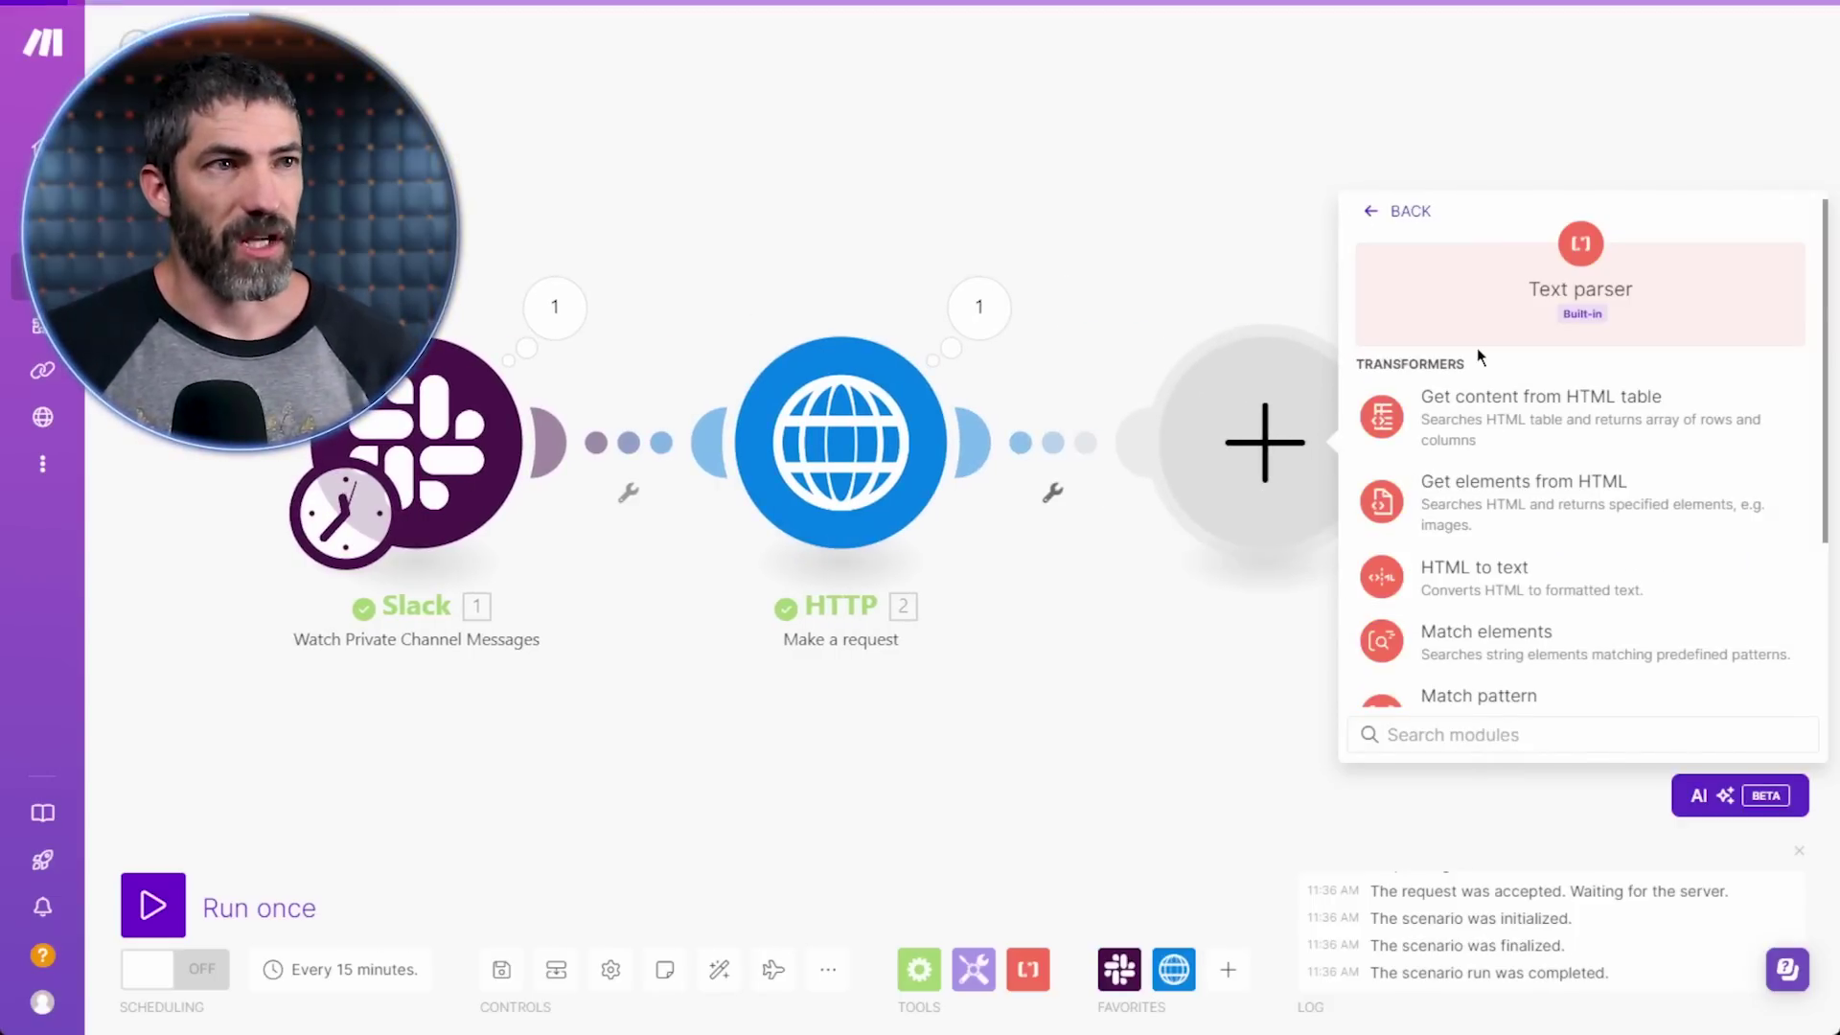
scroll(1534, 460, down, 2)
click(1542, 488)
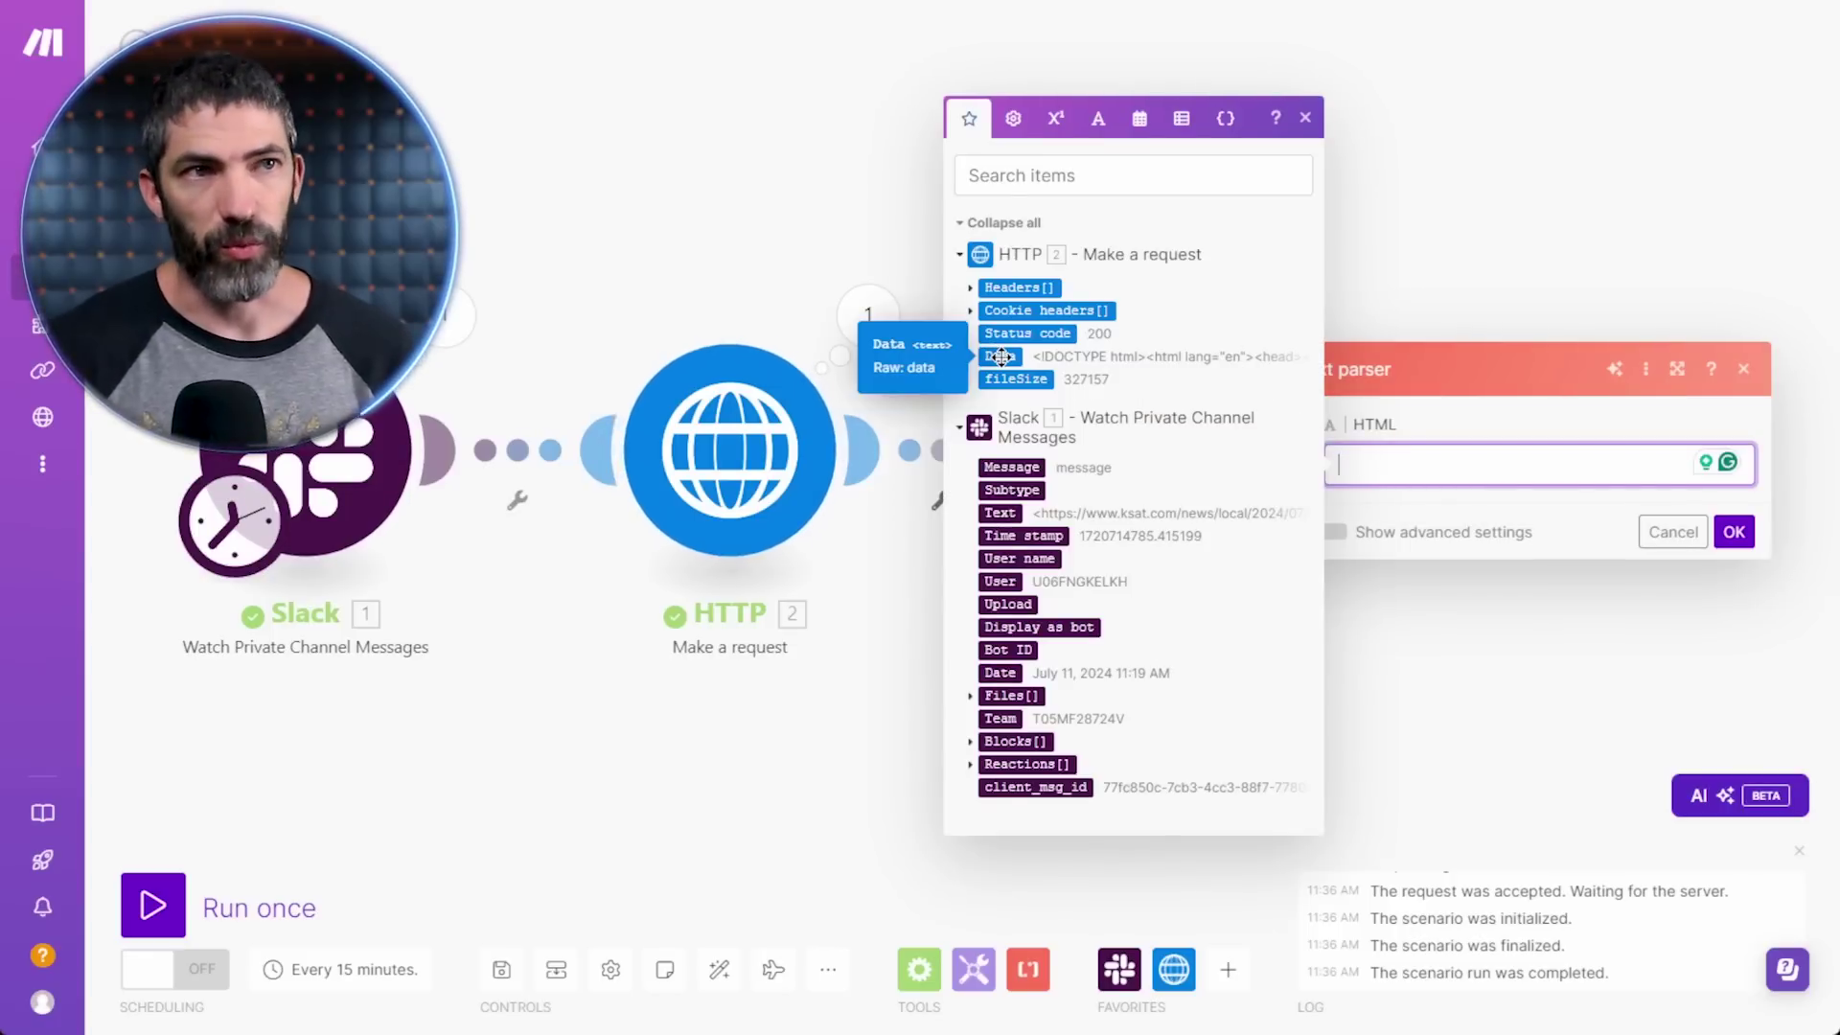
click(996, 355)
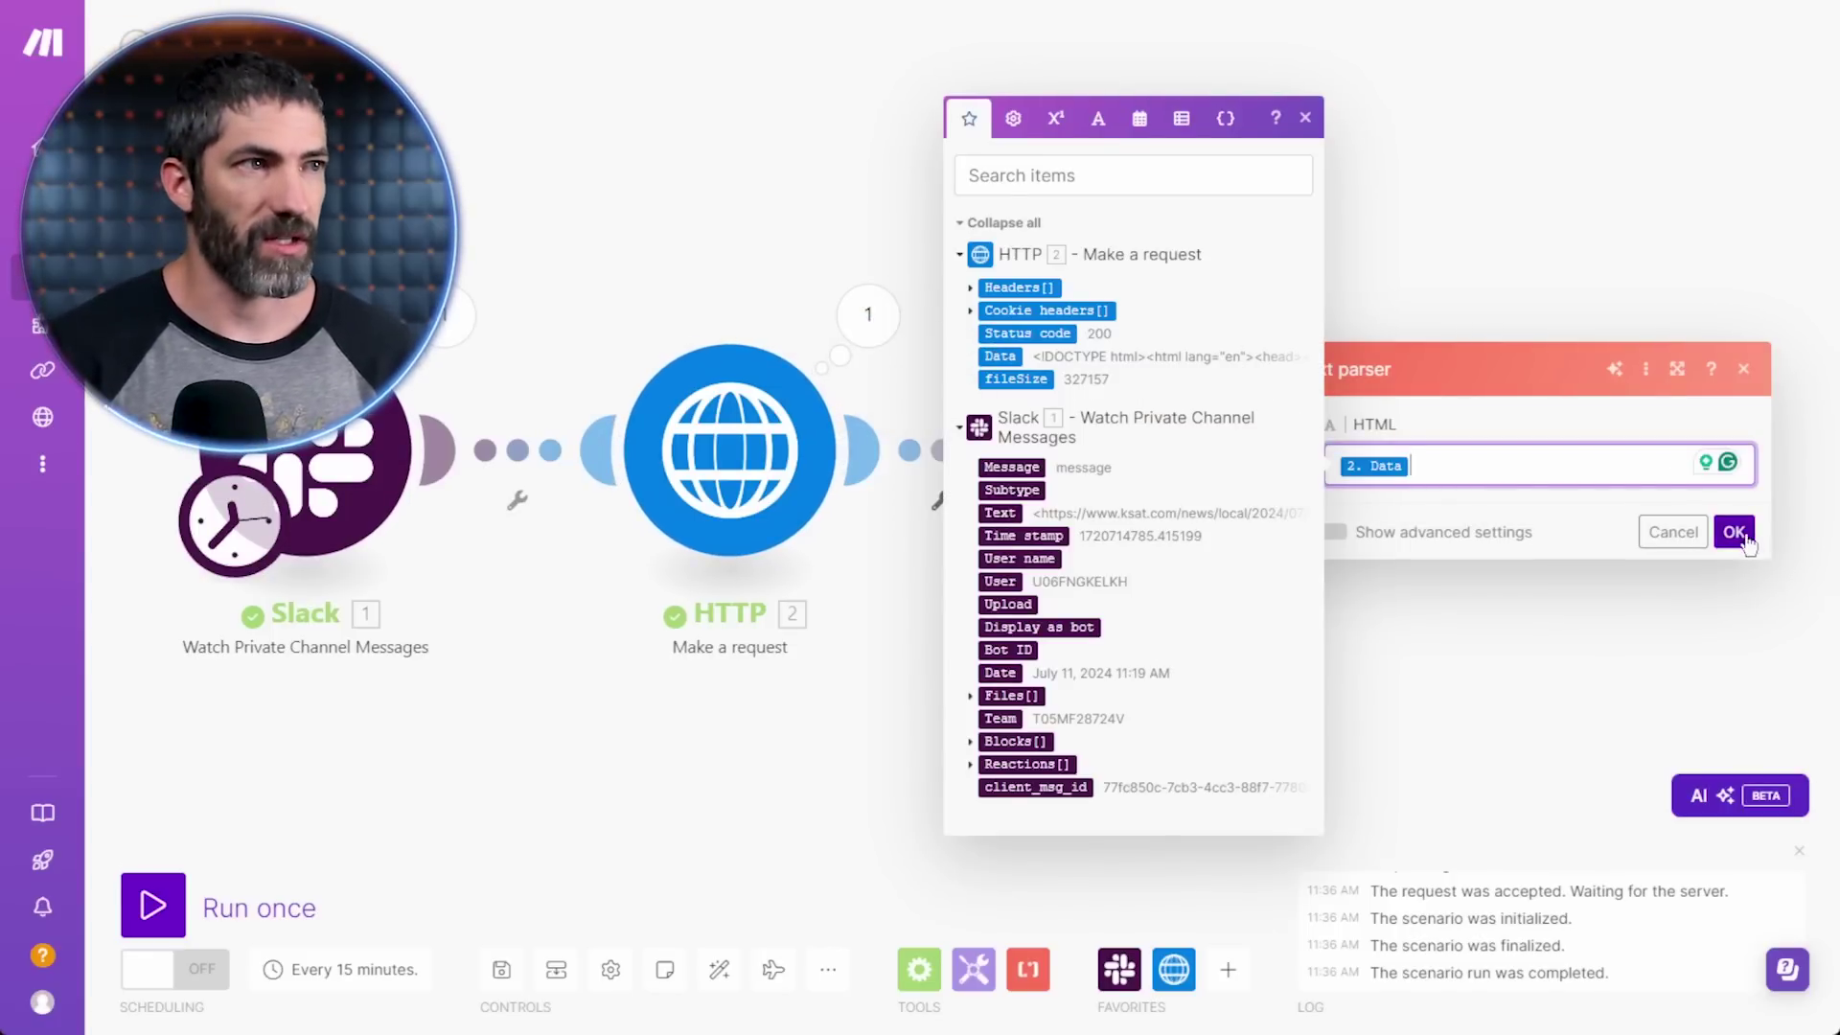
click(1735, 533)
click(154, 905)
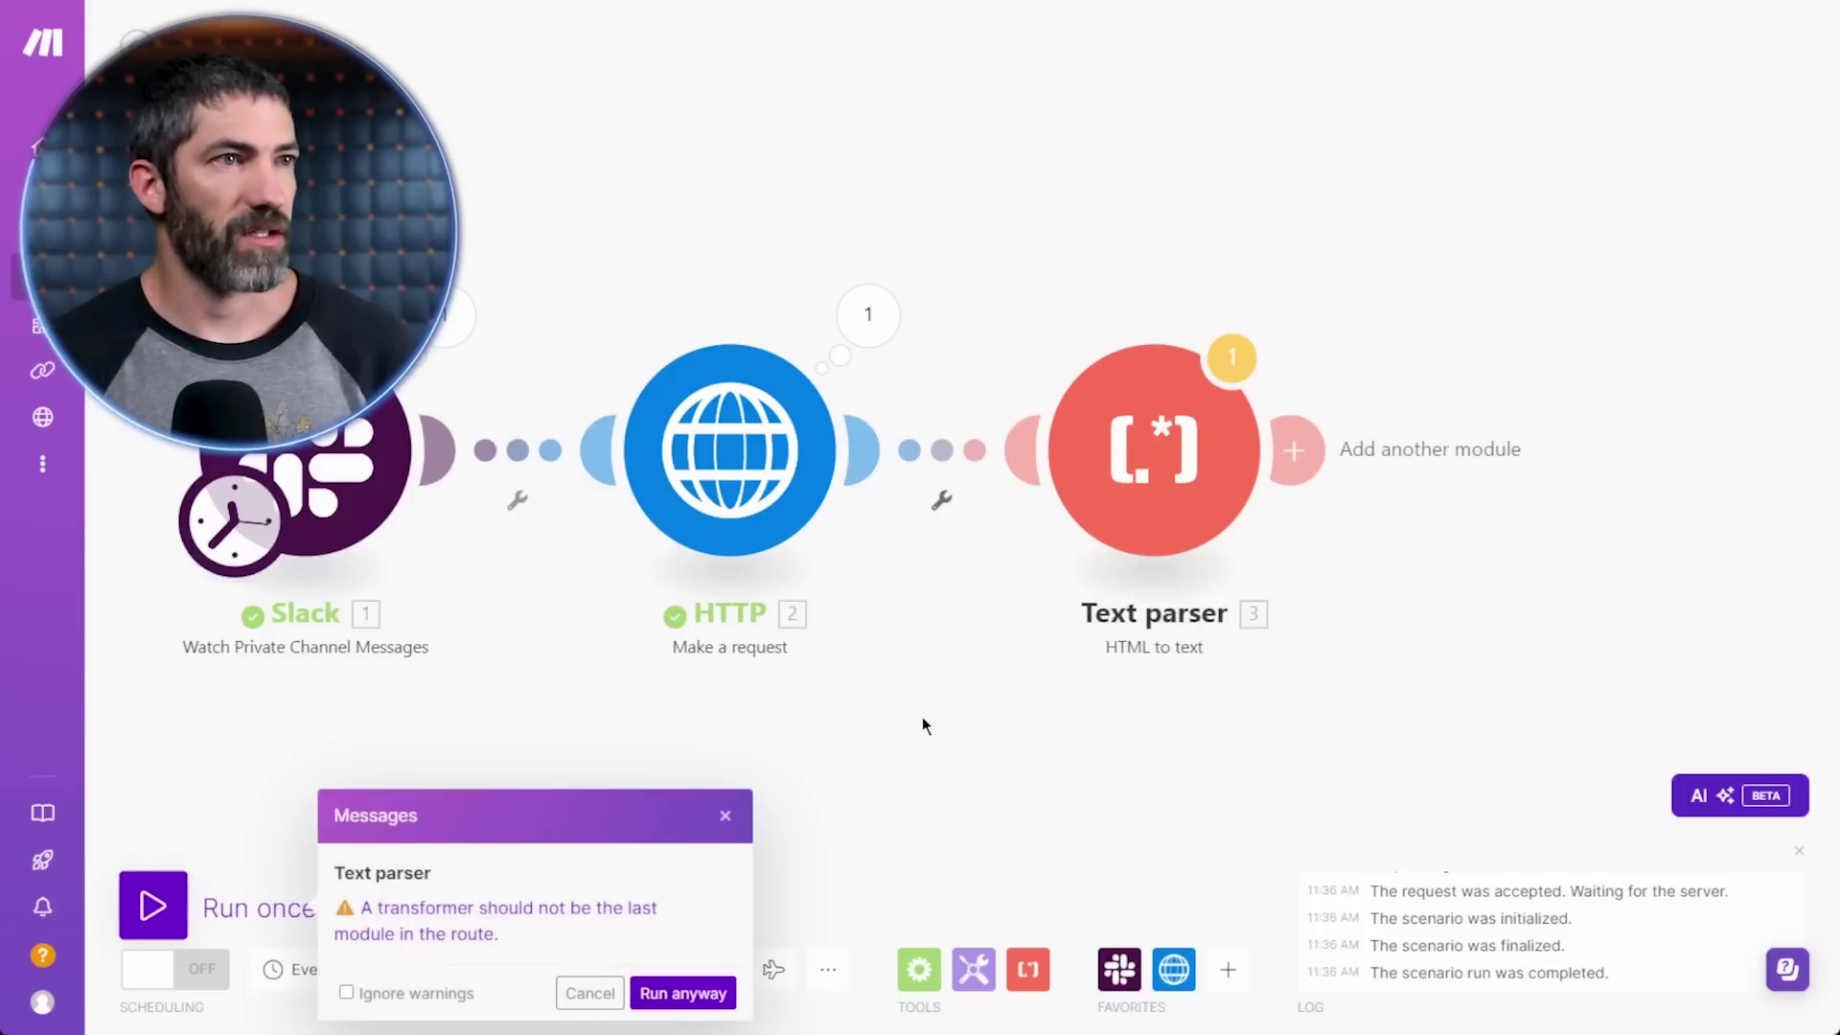
click(723, 993)
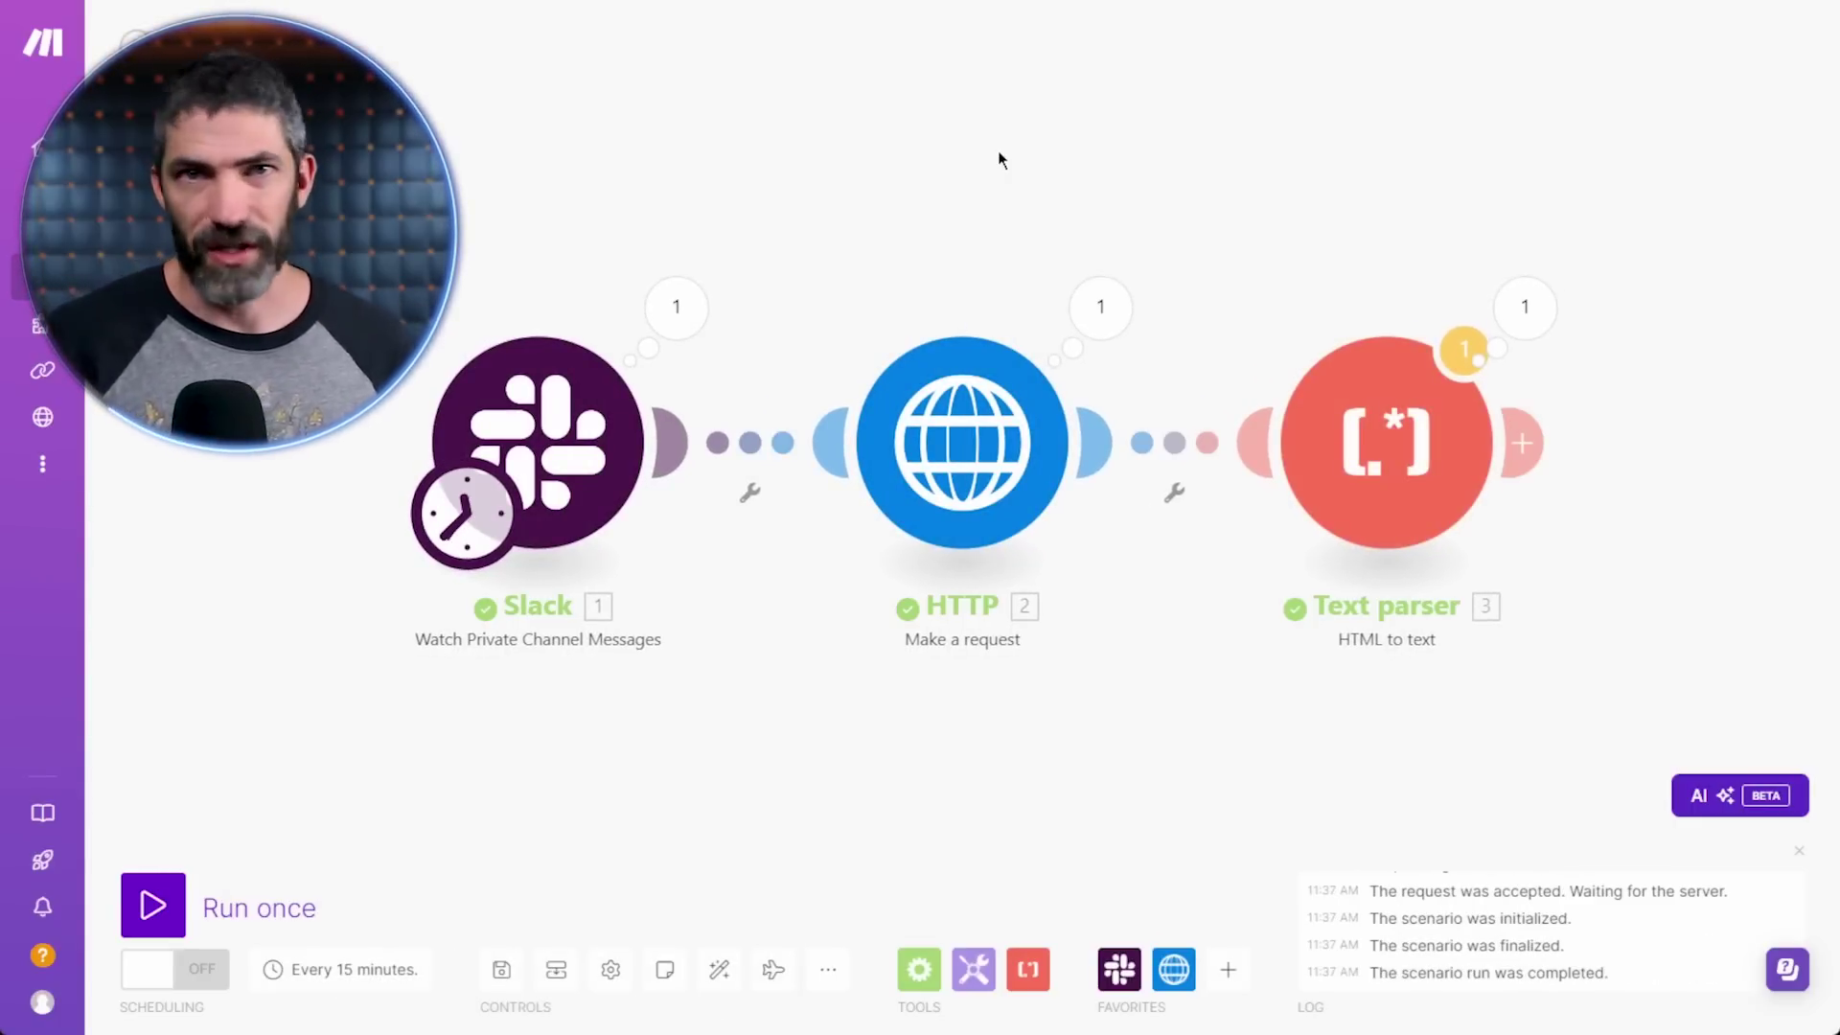
- Review the Text parser's plain article Text output from the run
click(1525, 311)
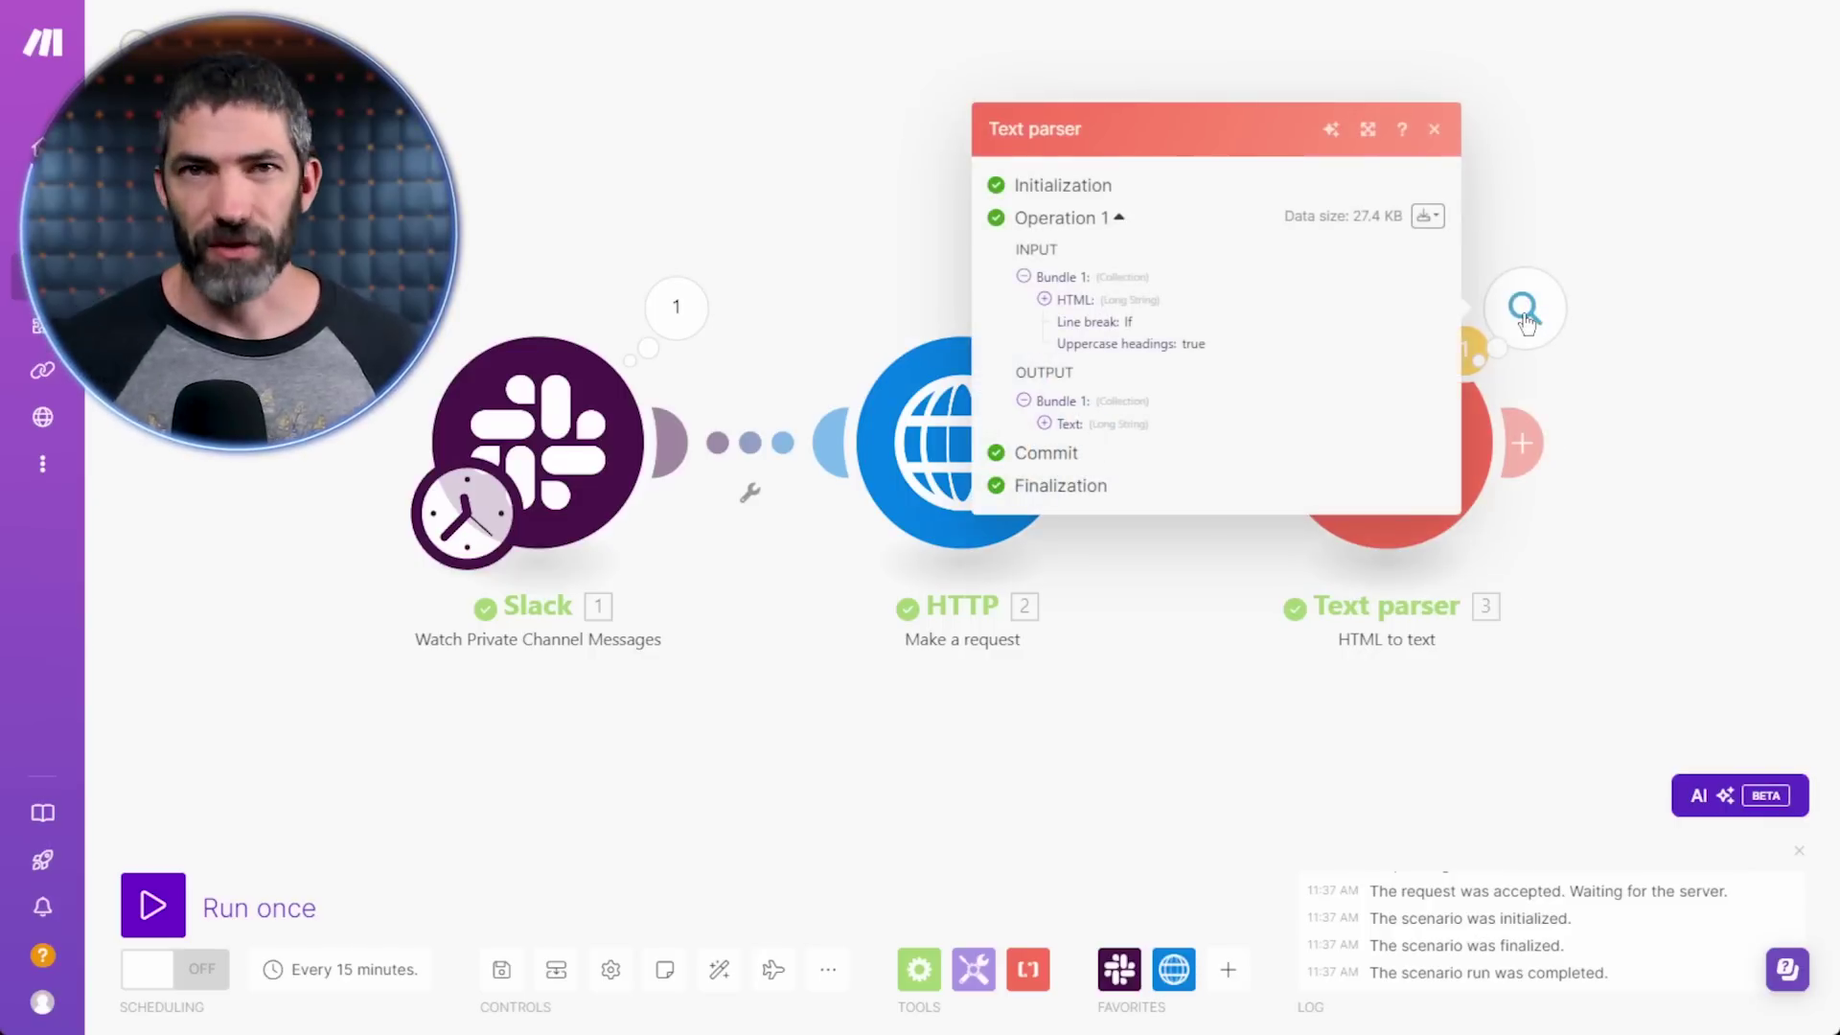
click(1046, 424)
scroll(1211, 528, down, 5)
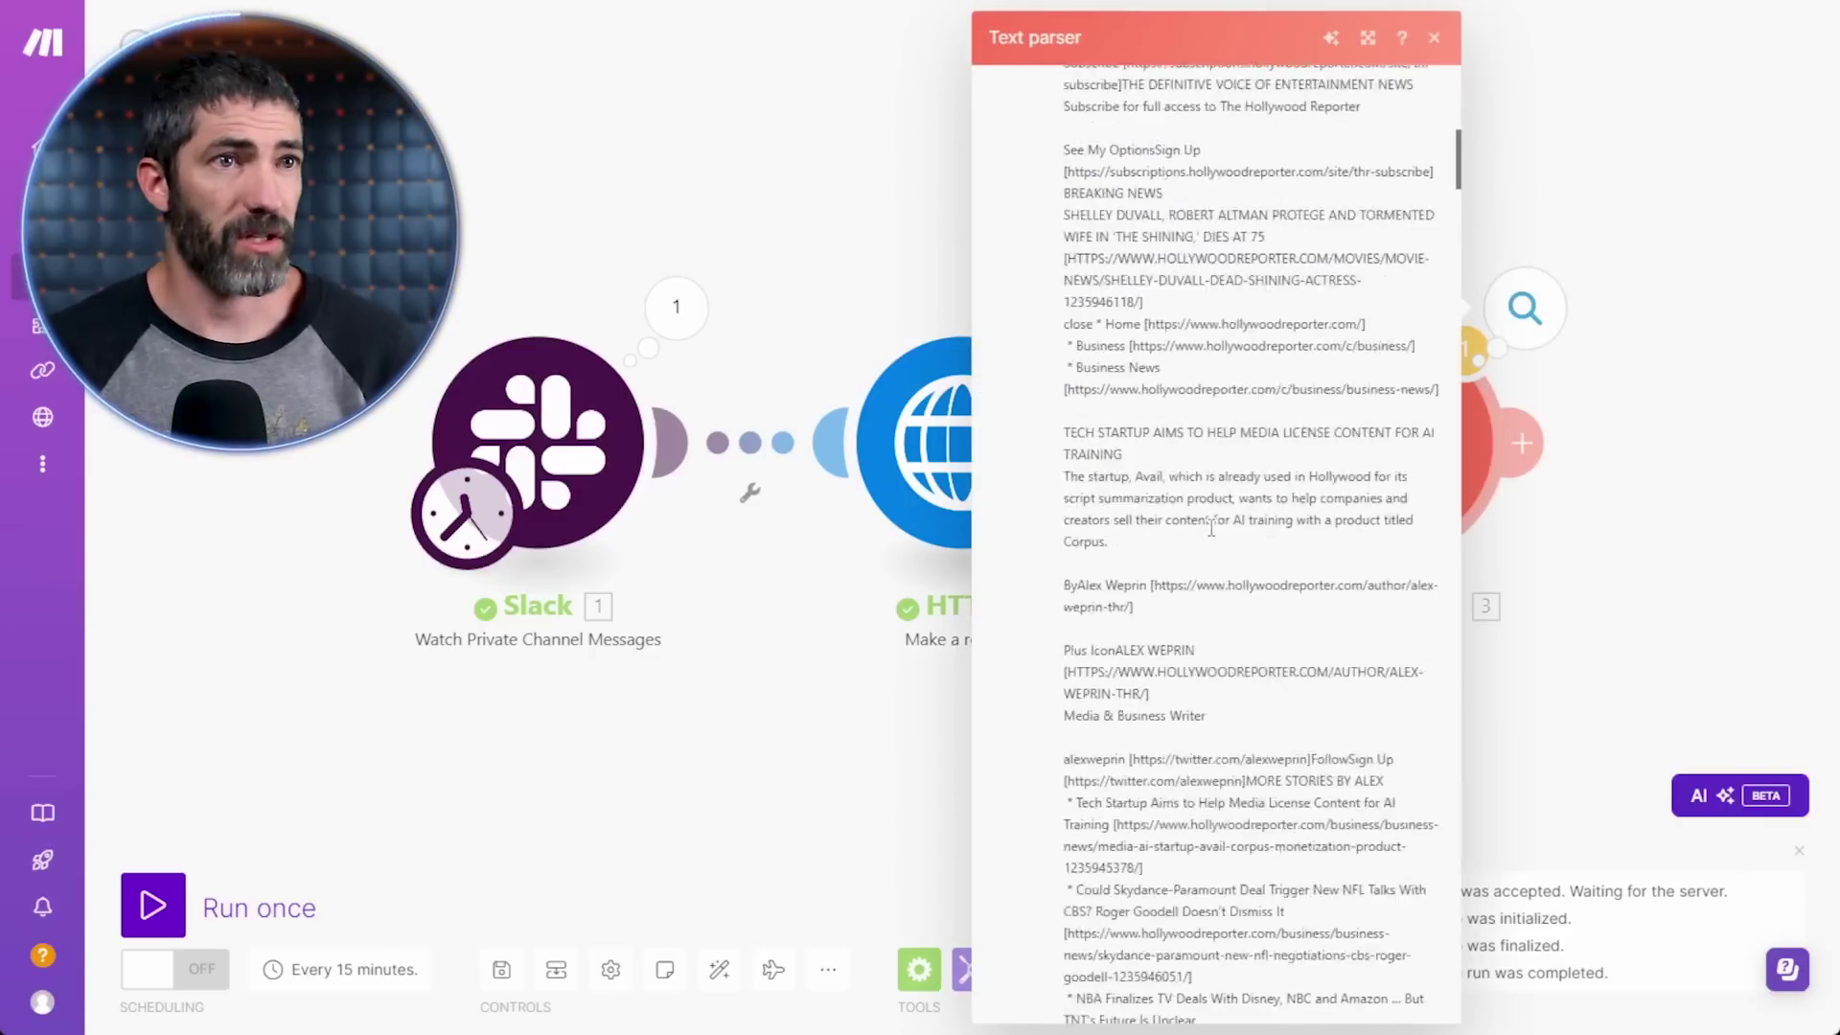
scroll(1211, 527, down, 20)
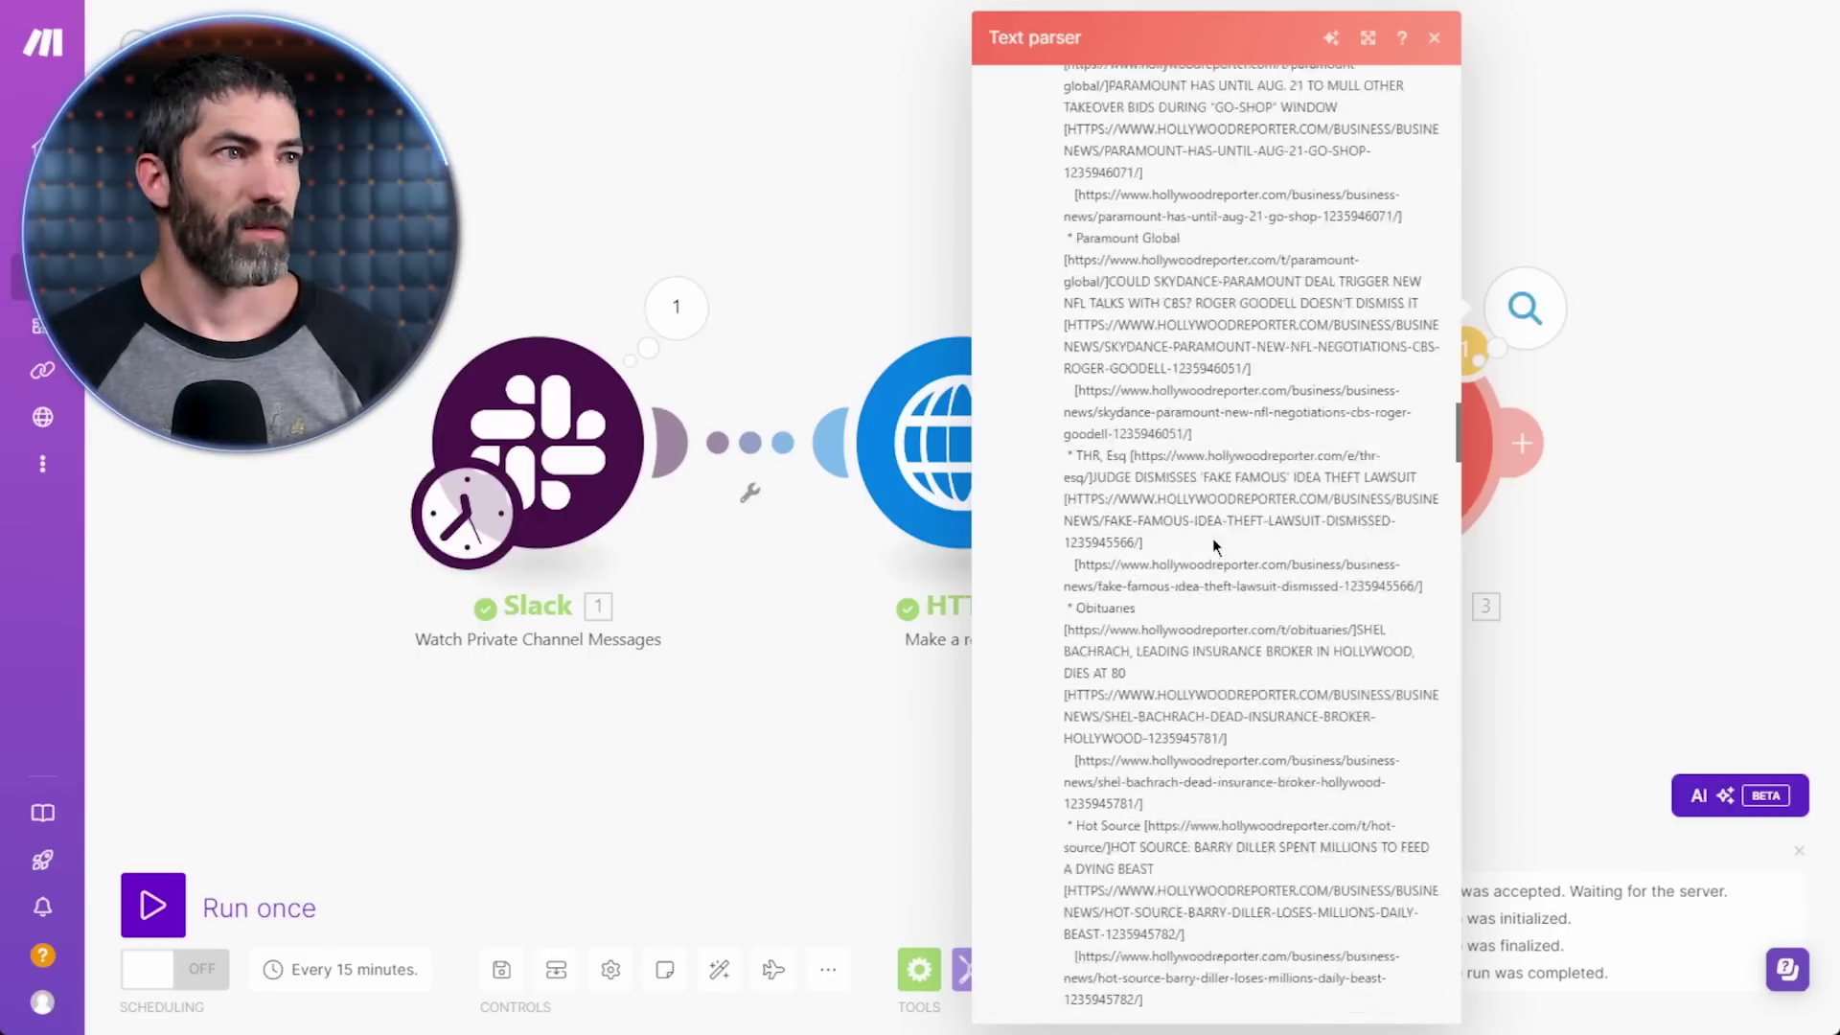
scroll(1211, 538, down, 5)
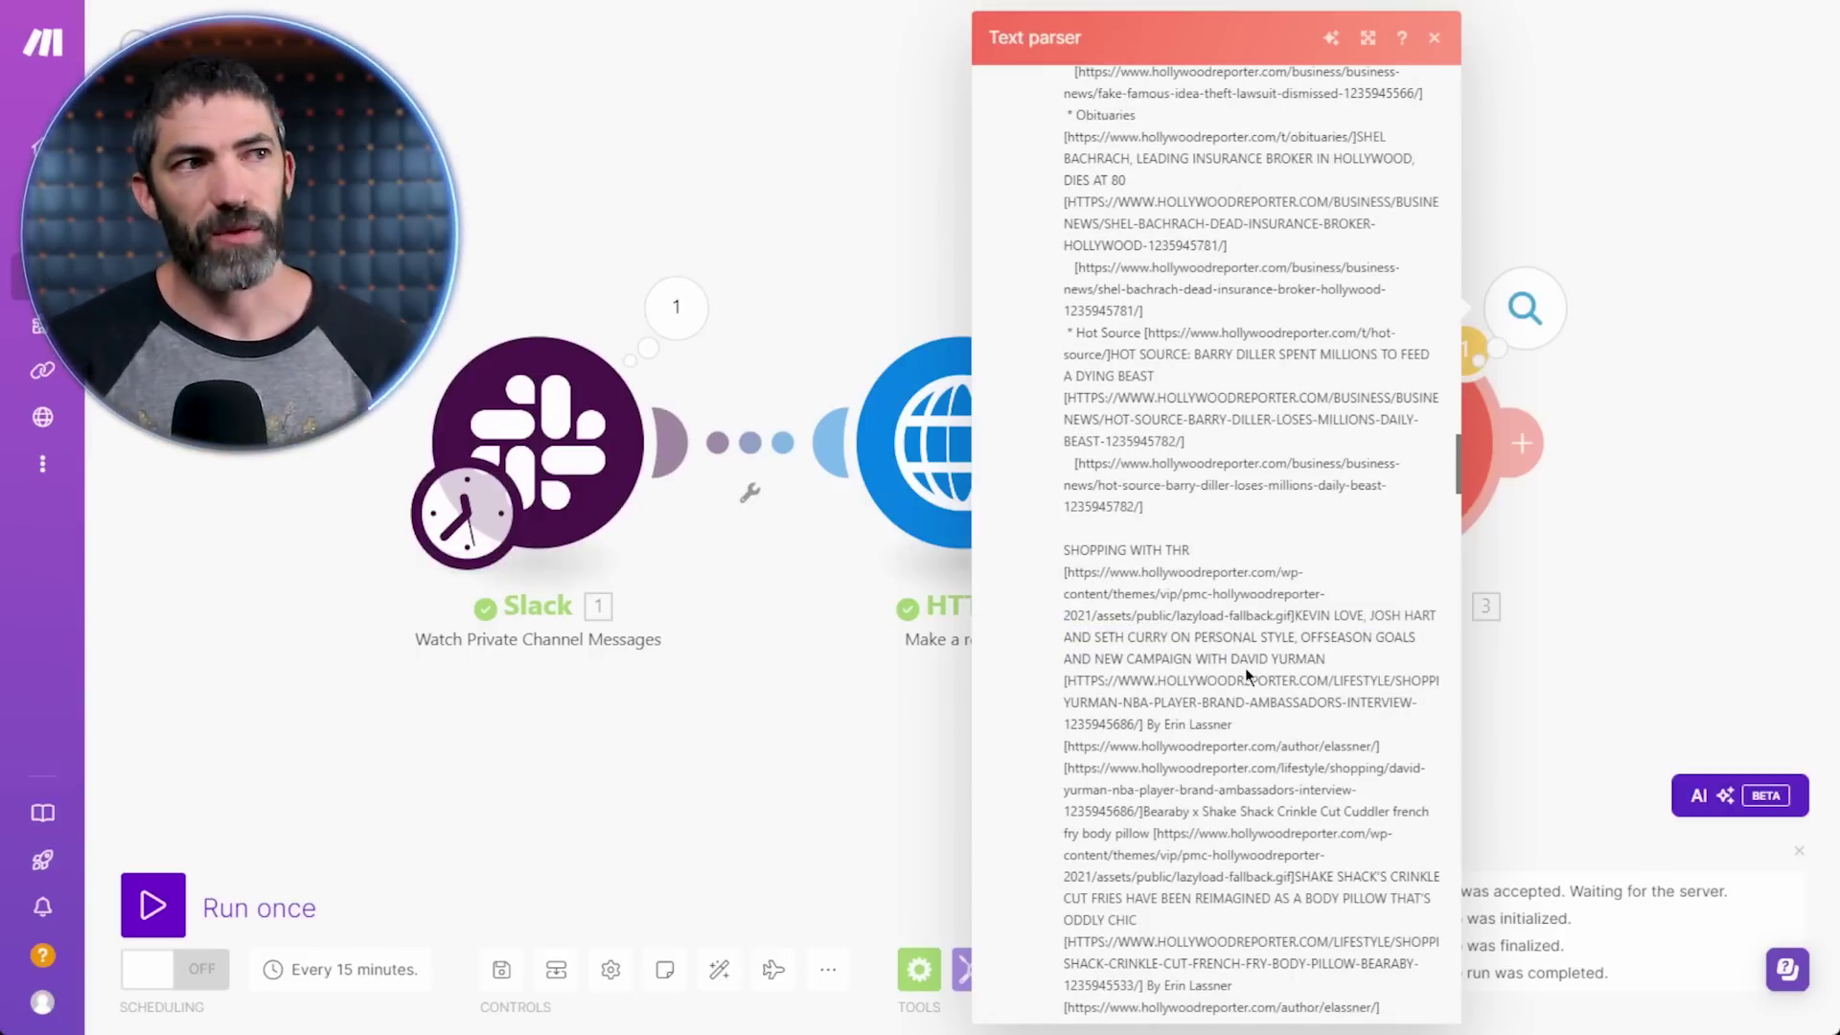
click(1510, 155)
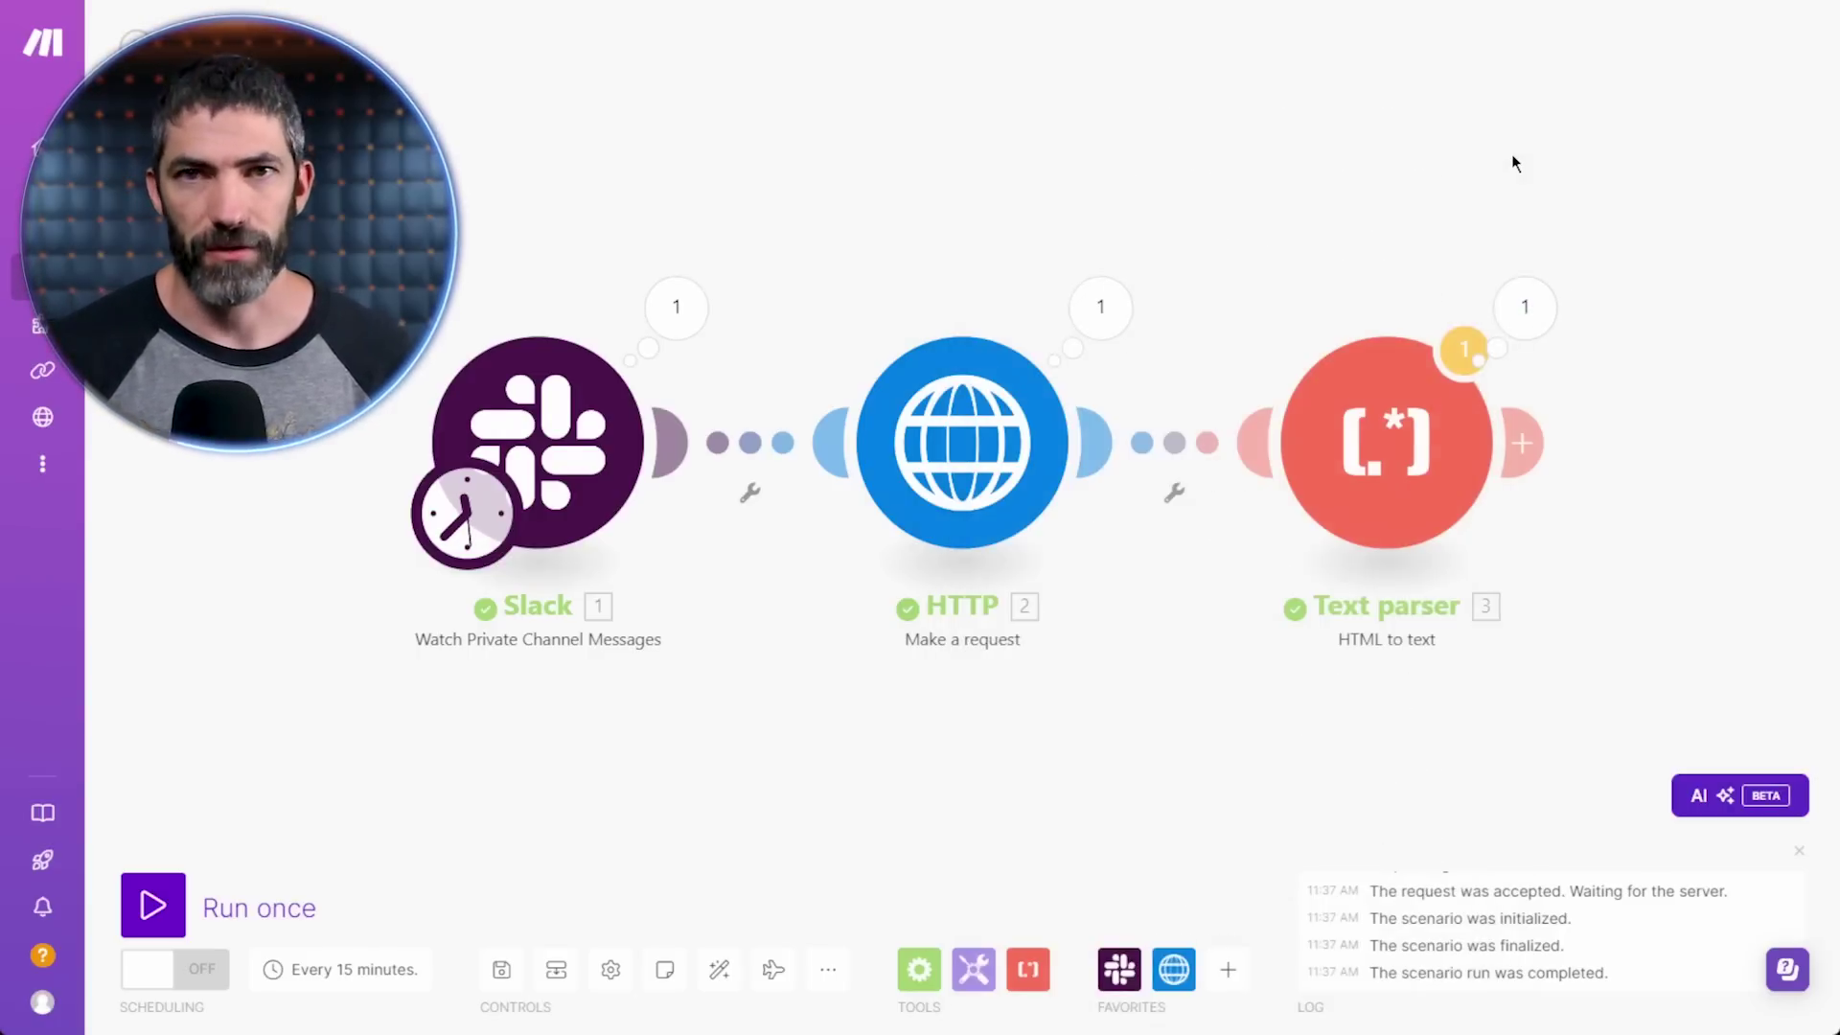
- Auto-align the modules and save the scenario despite the transformer warning
click(721, 970)
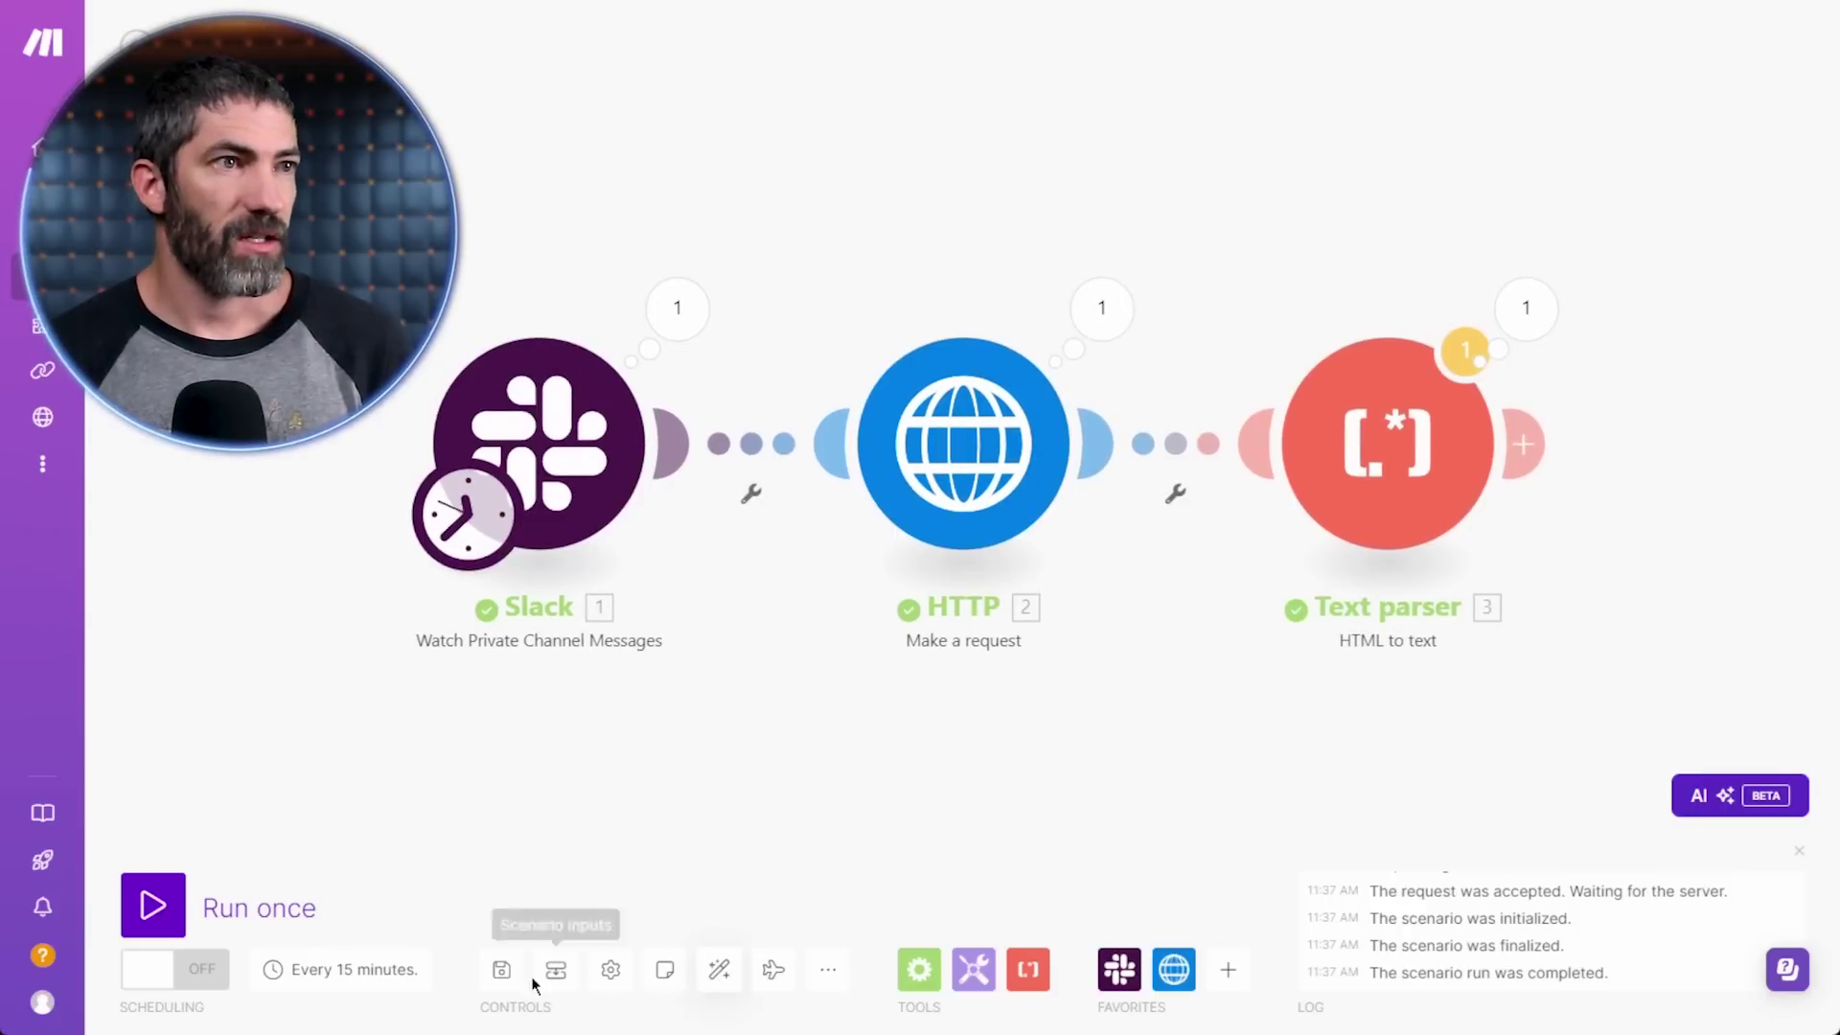
click(500, 970)
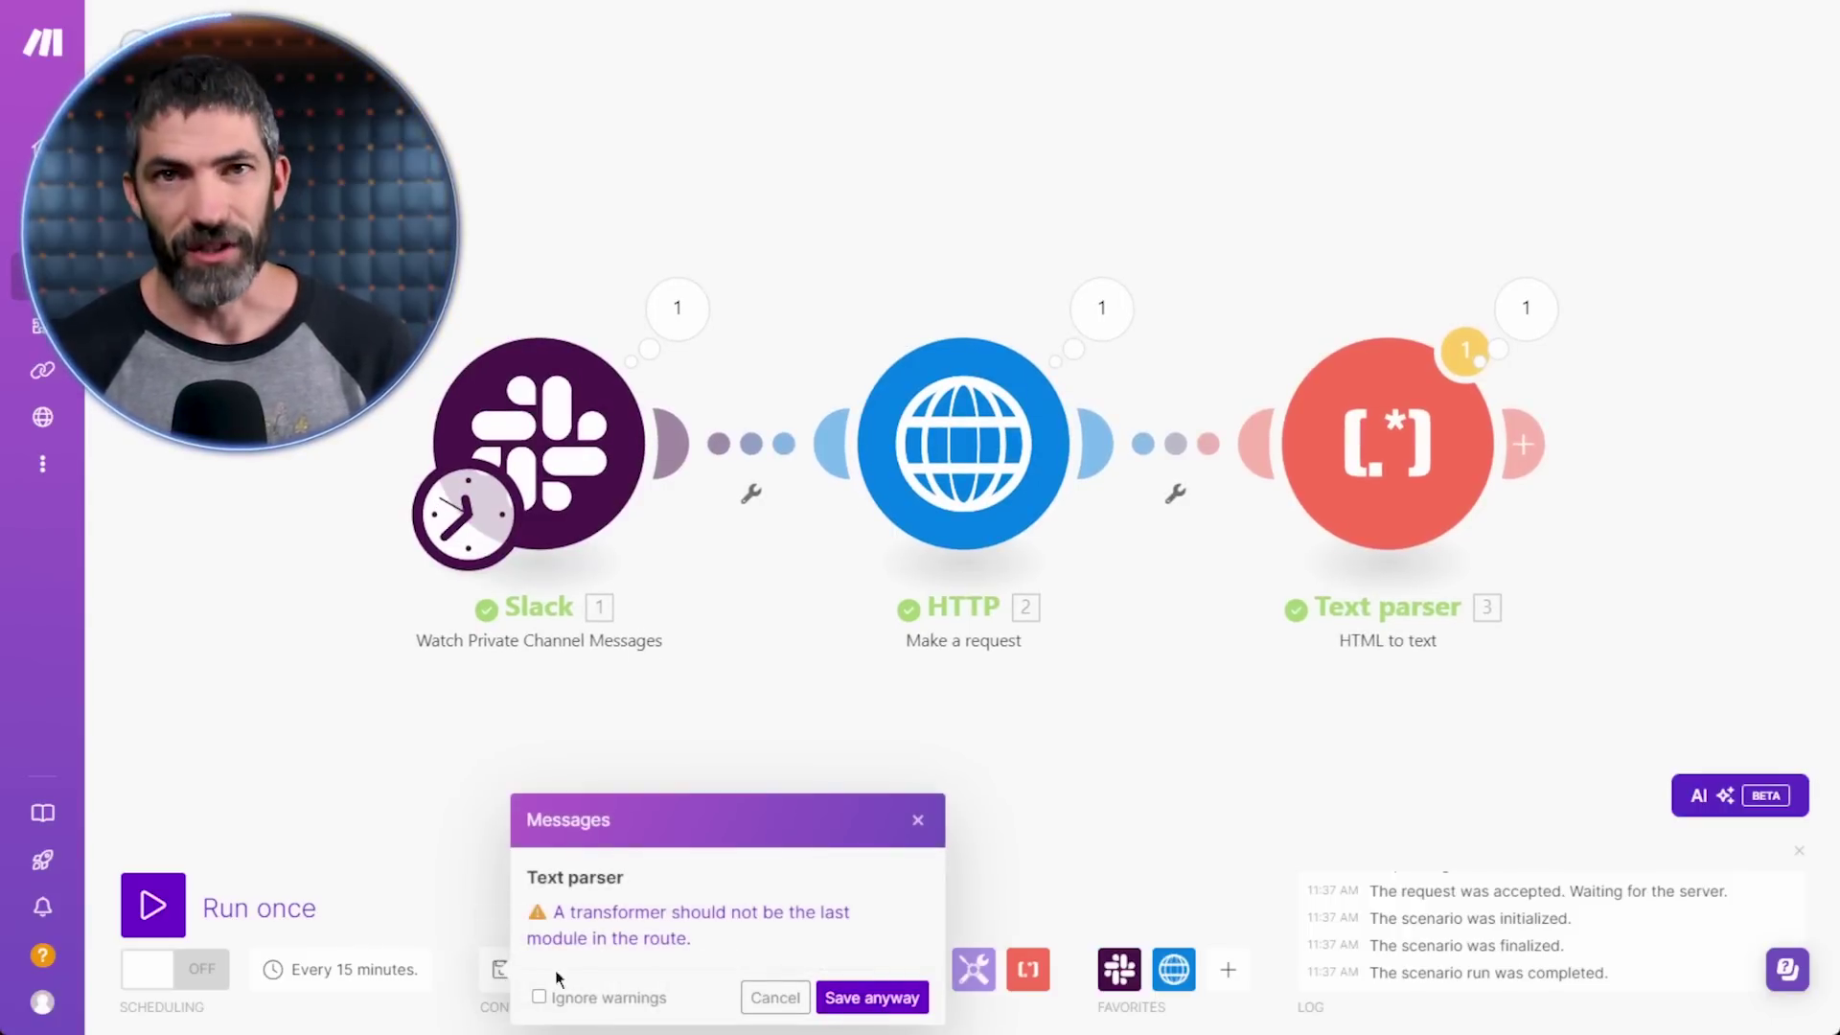
click(843, 997)
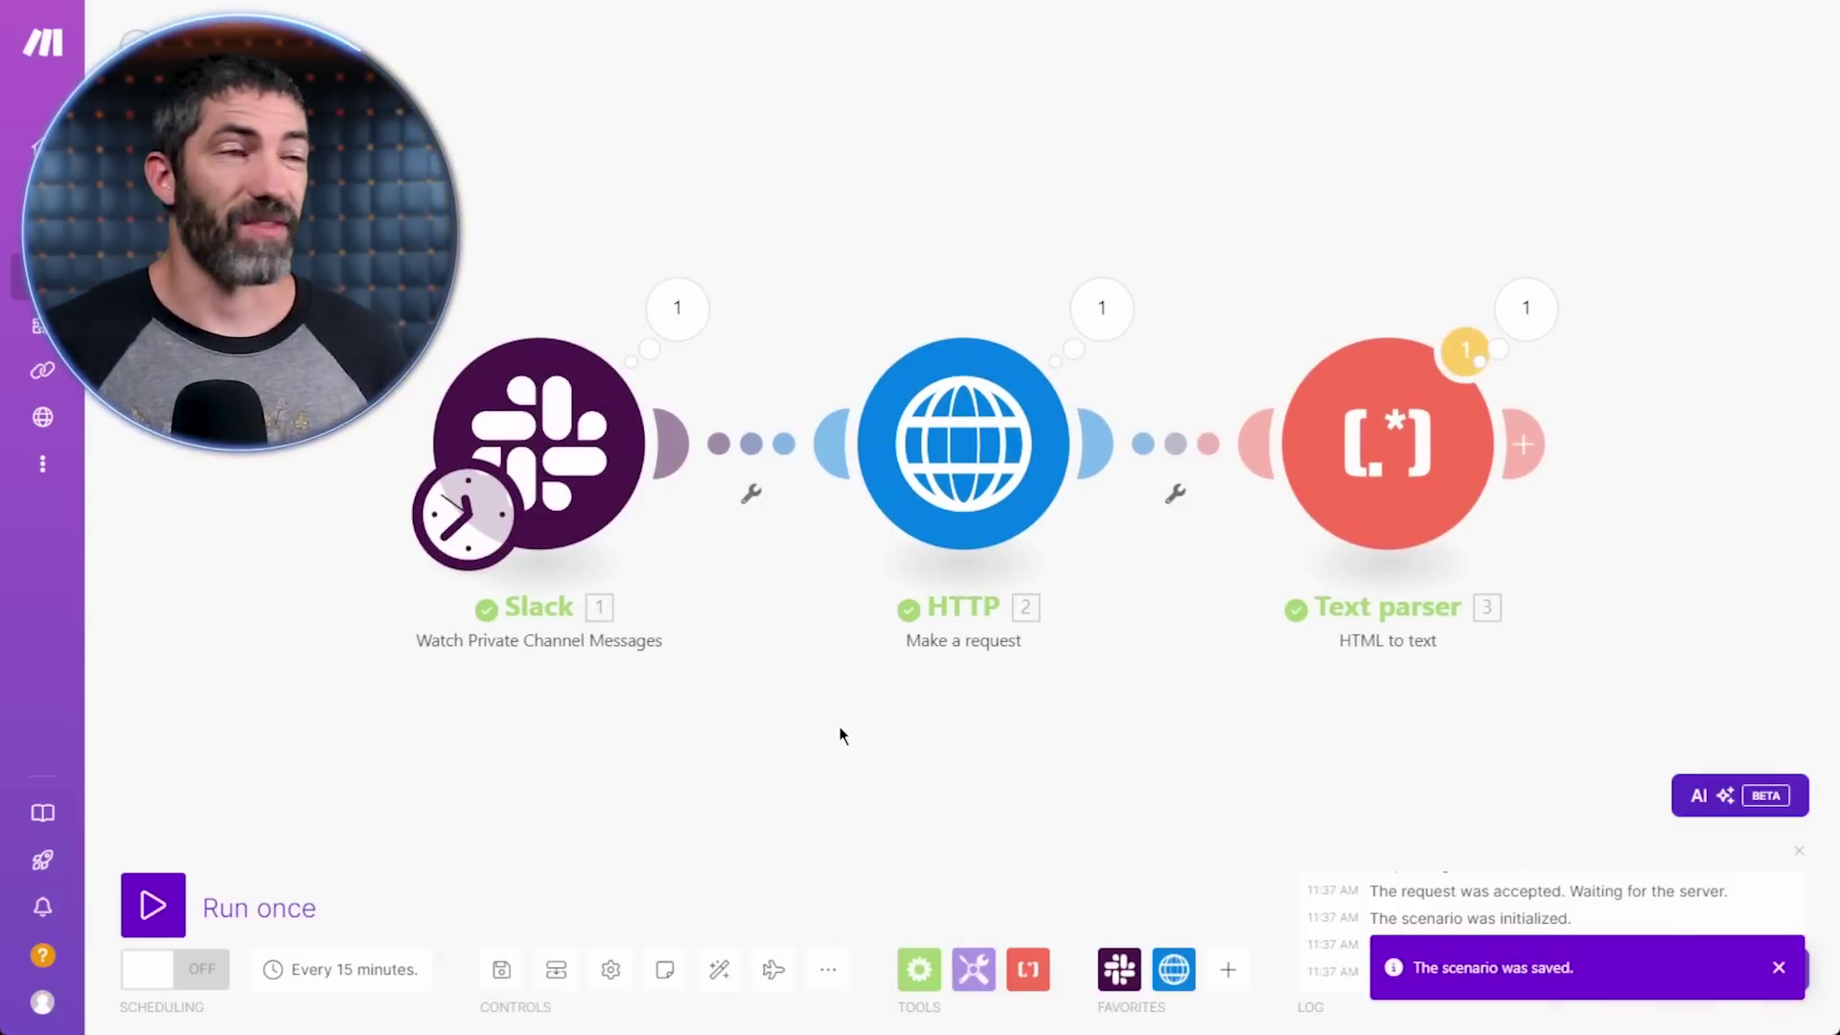
click(1774, 966)
- Add a Router after the Text parser with three routes, and auto-align the modules
drag(1623, 492, 1298, 496)
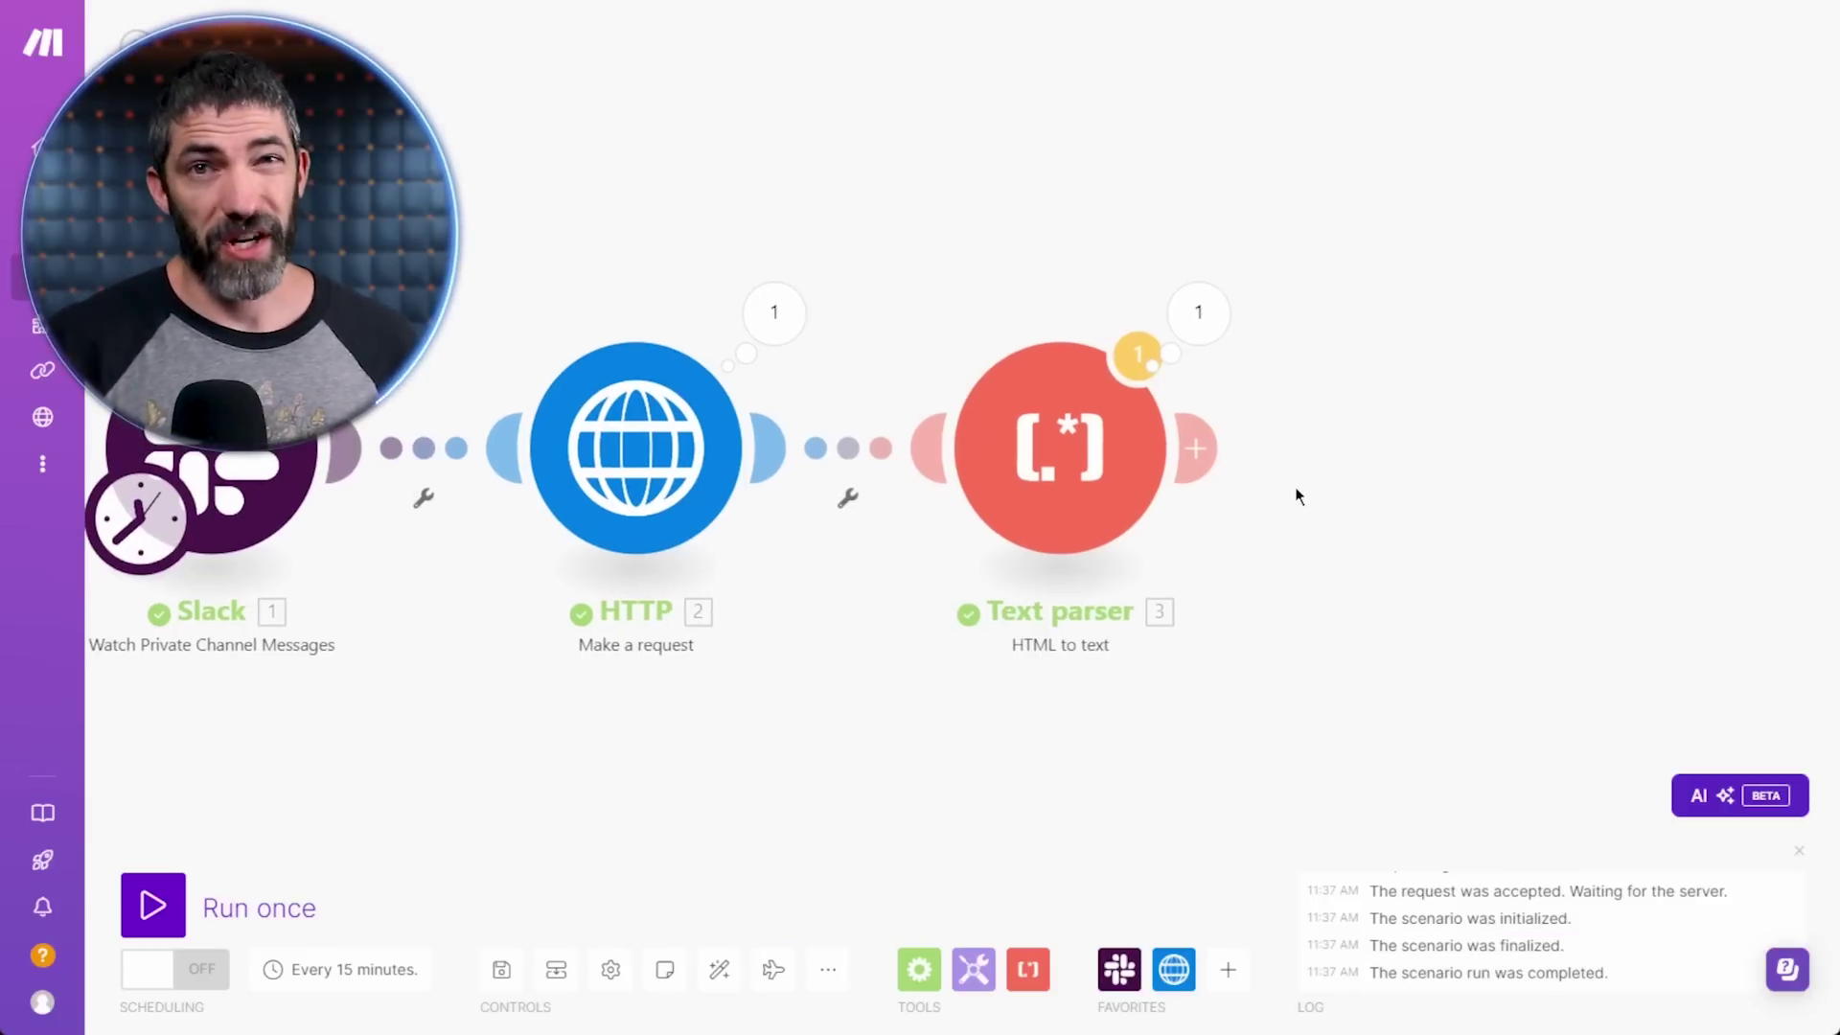
click(1195, 447)
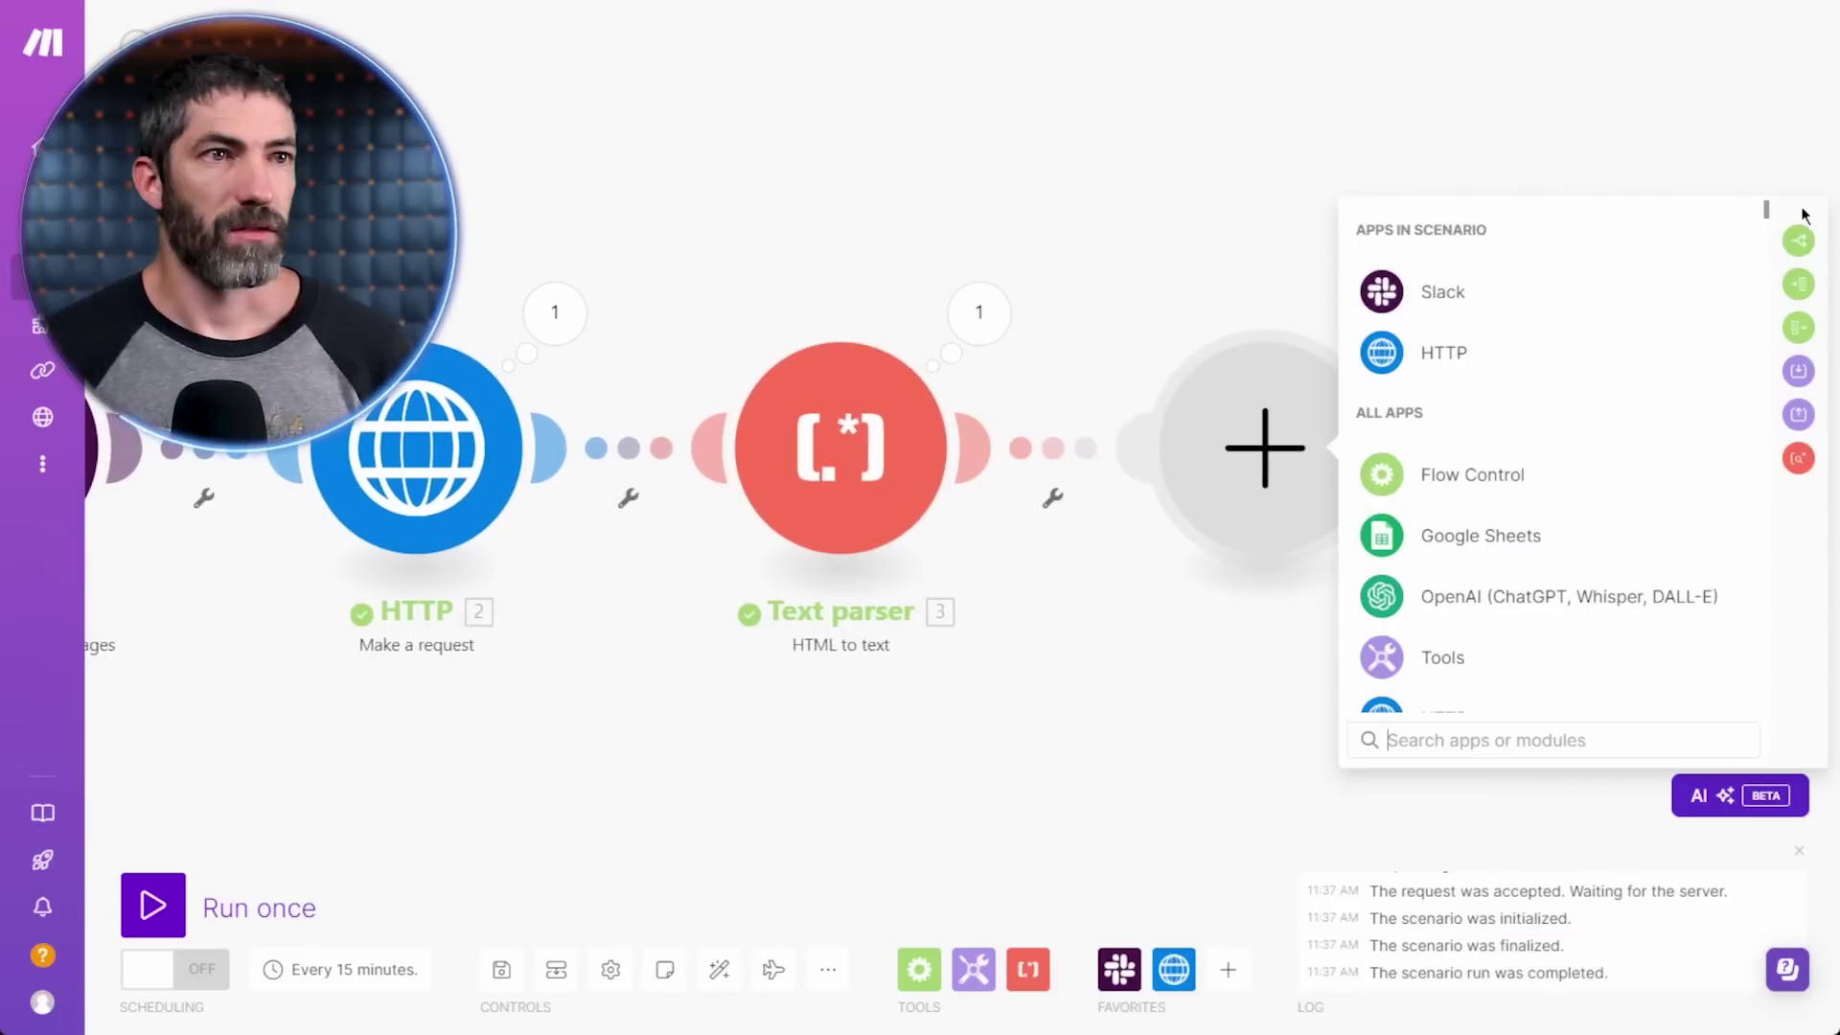
click(1798, 241)
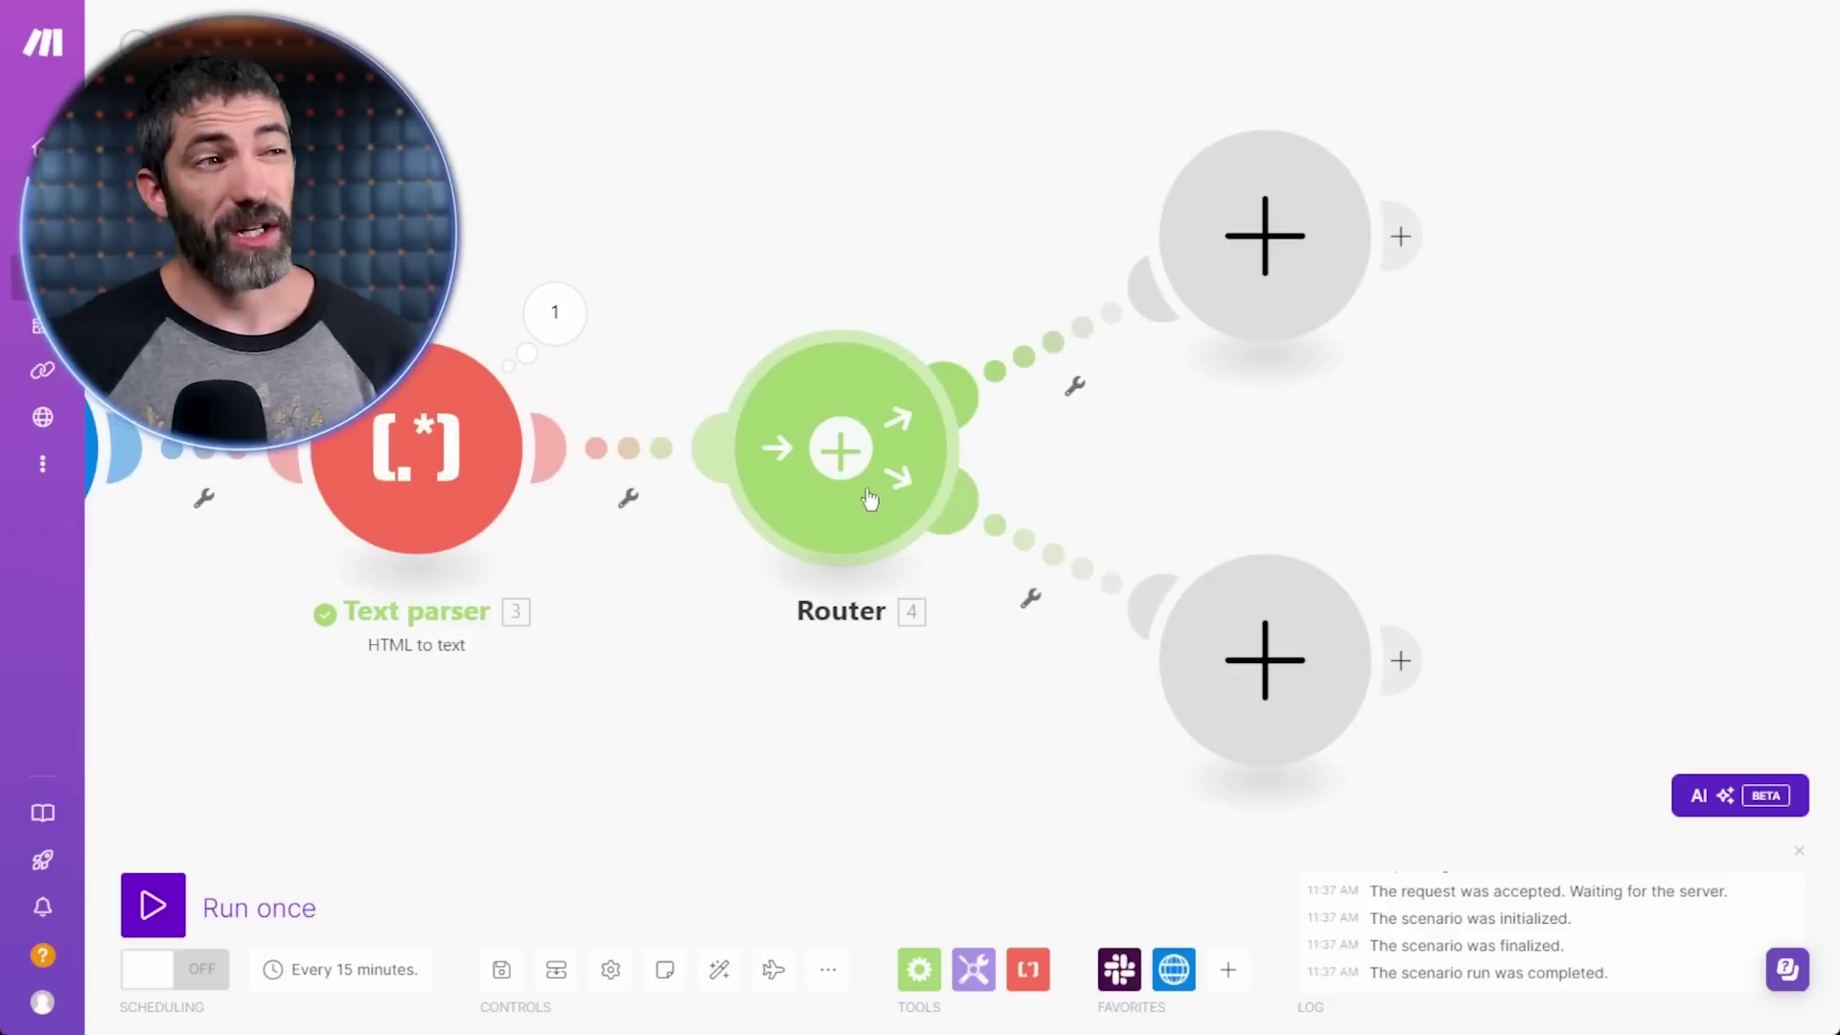
click(870, 496)
click(719, 969)
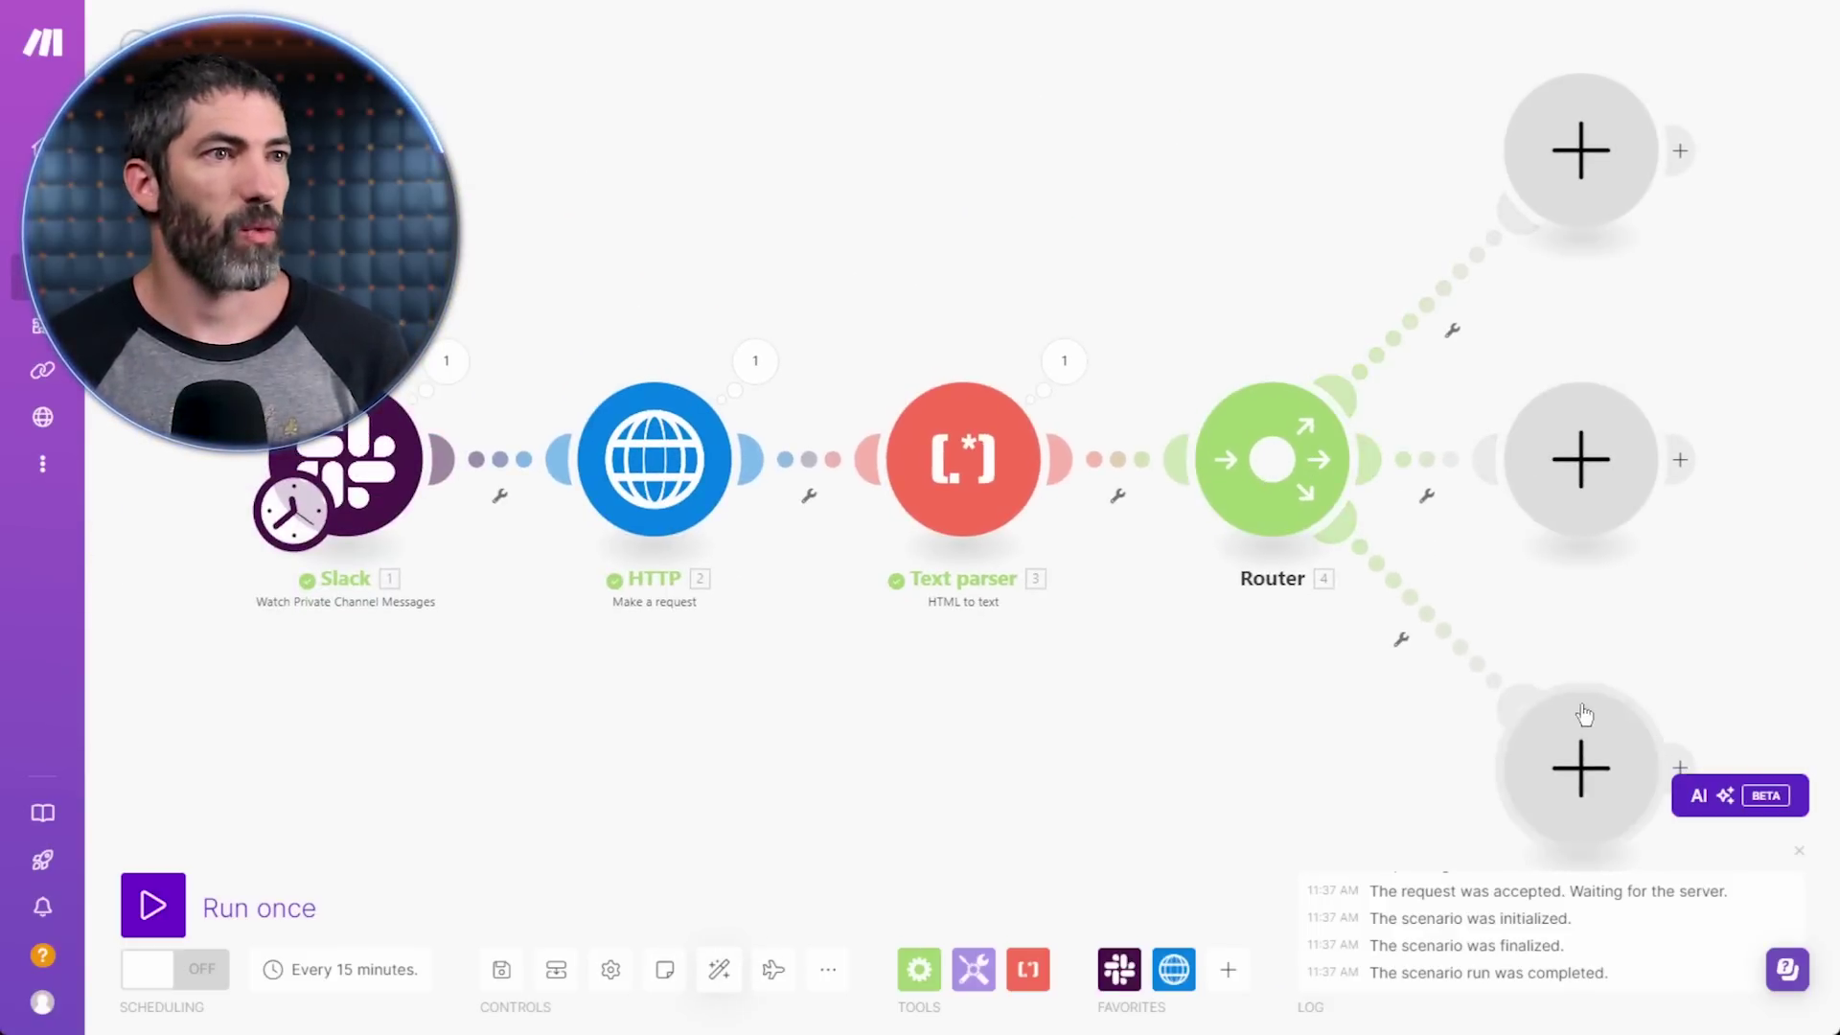
- Label the middle route's filter 'X (Twitter)'
click(1463, 450)
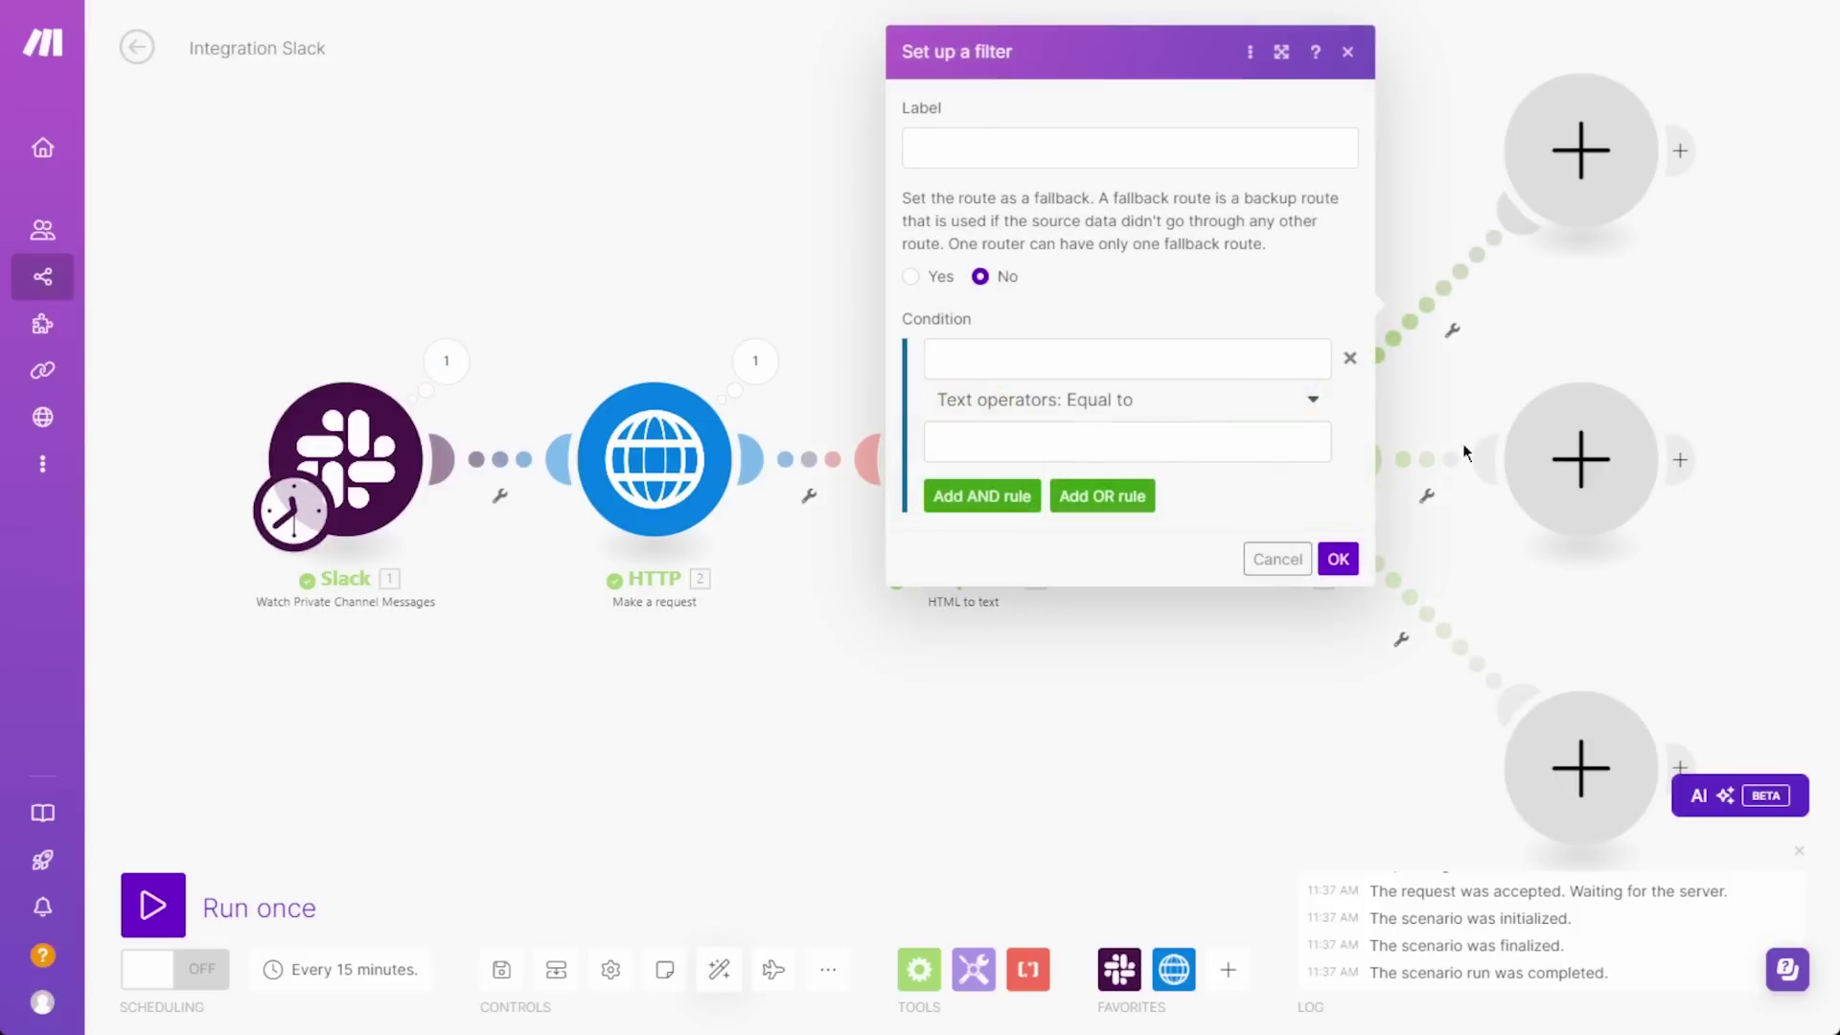
click(1131, 148)
text(X (Twitter))
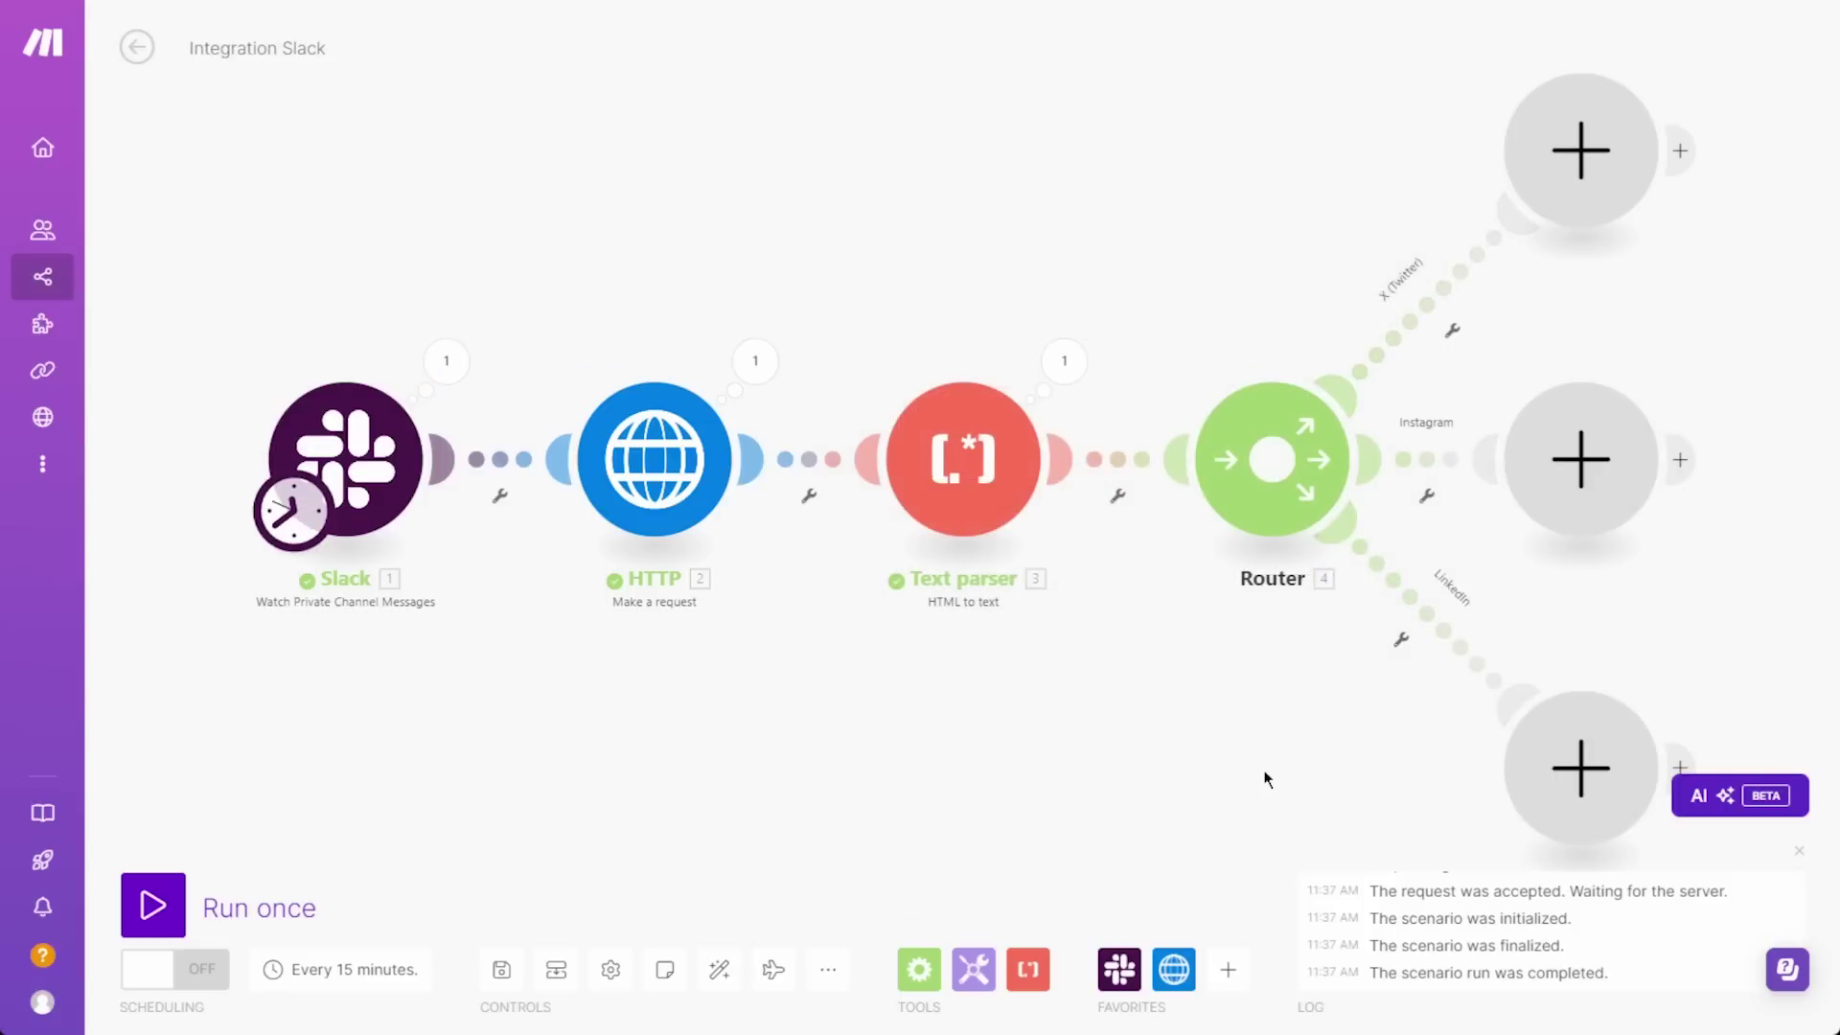
- Rename the scenario to 'AI News for Social Posts'
drag(1267, 779, 1210, 773)
click(316, 50)
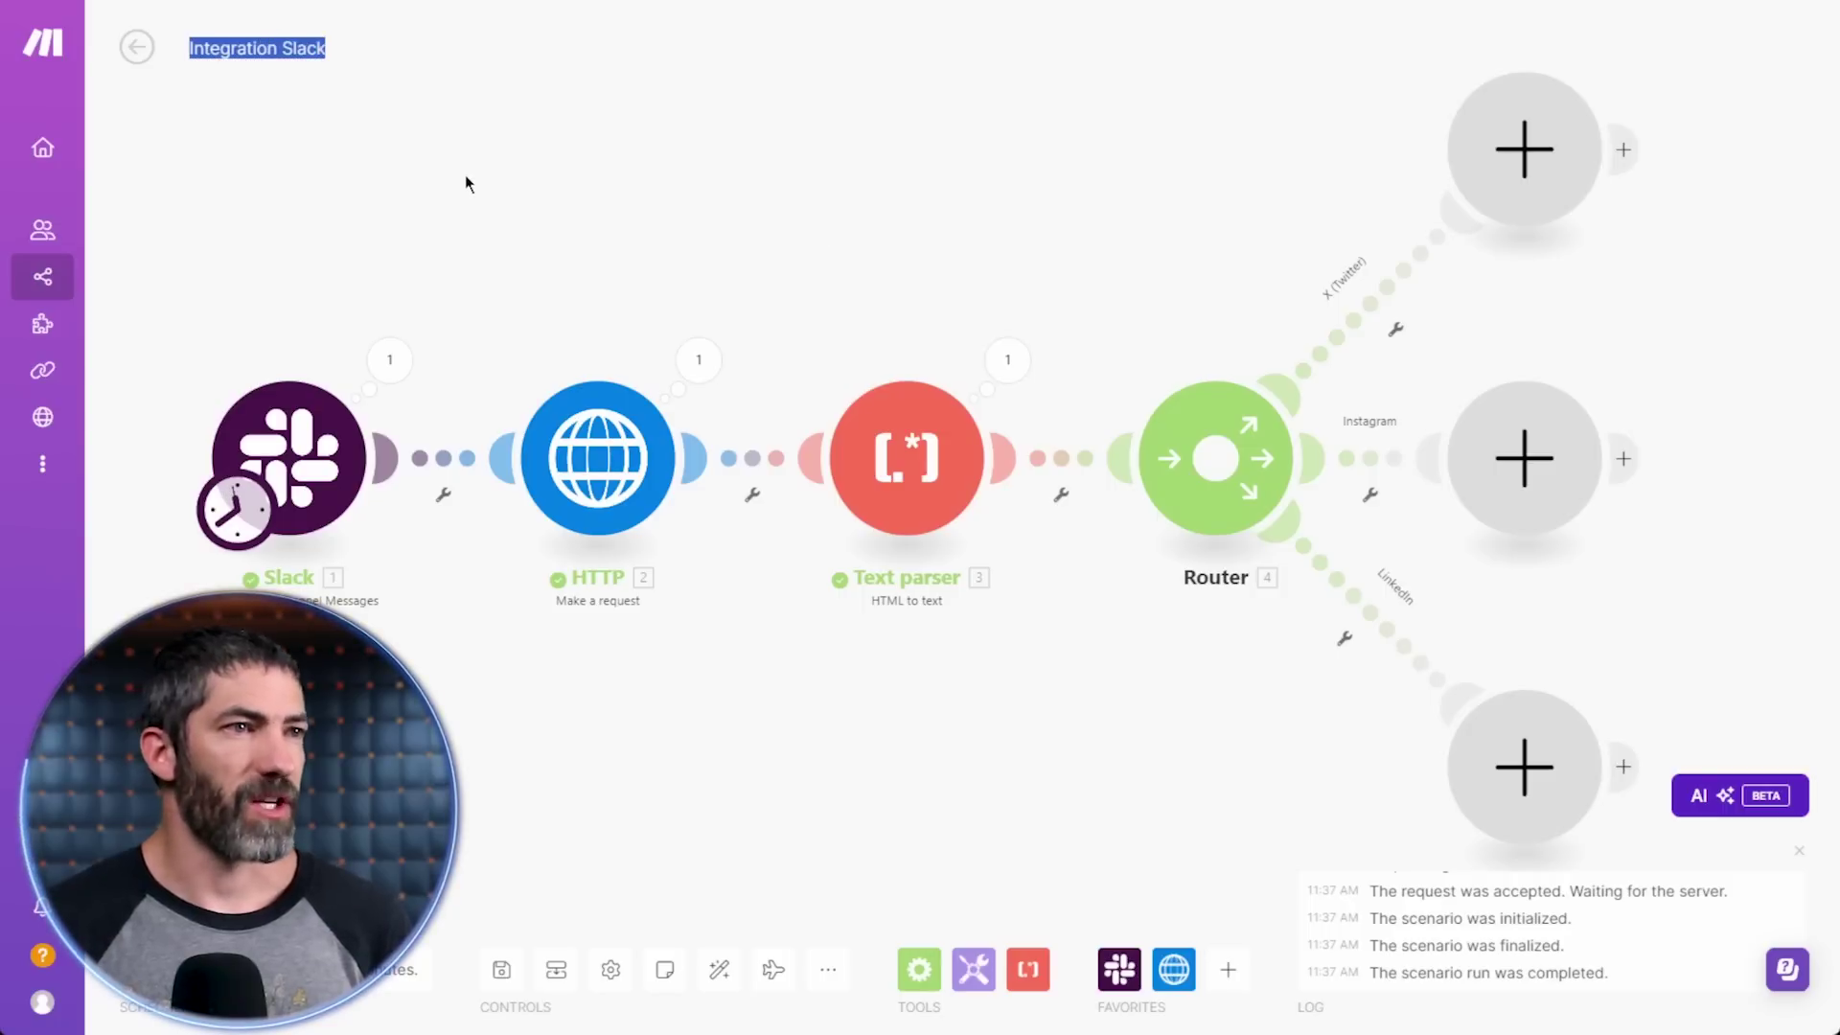
text(AI News fo)
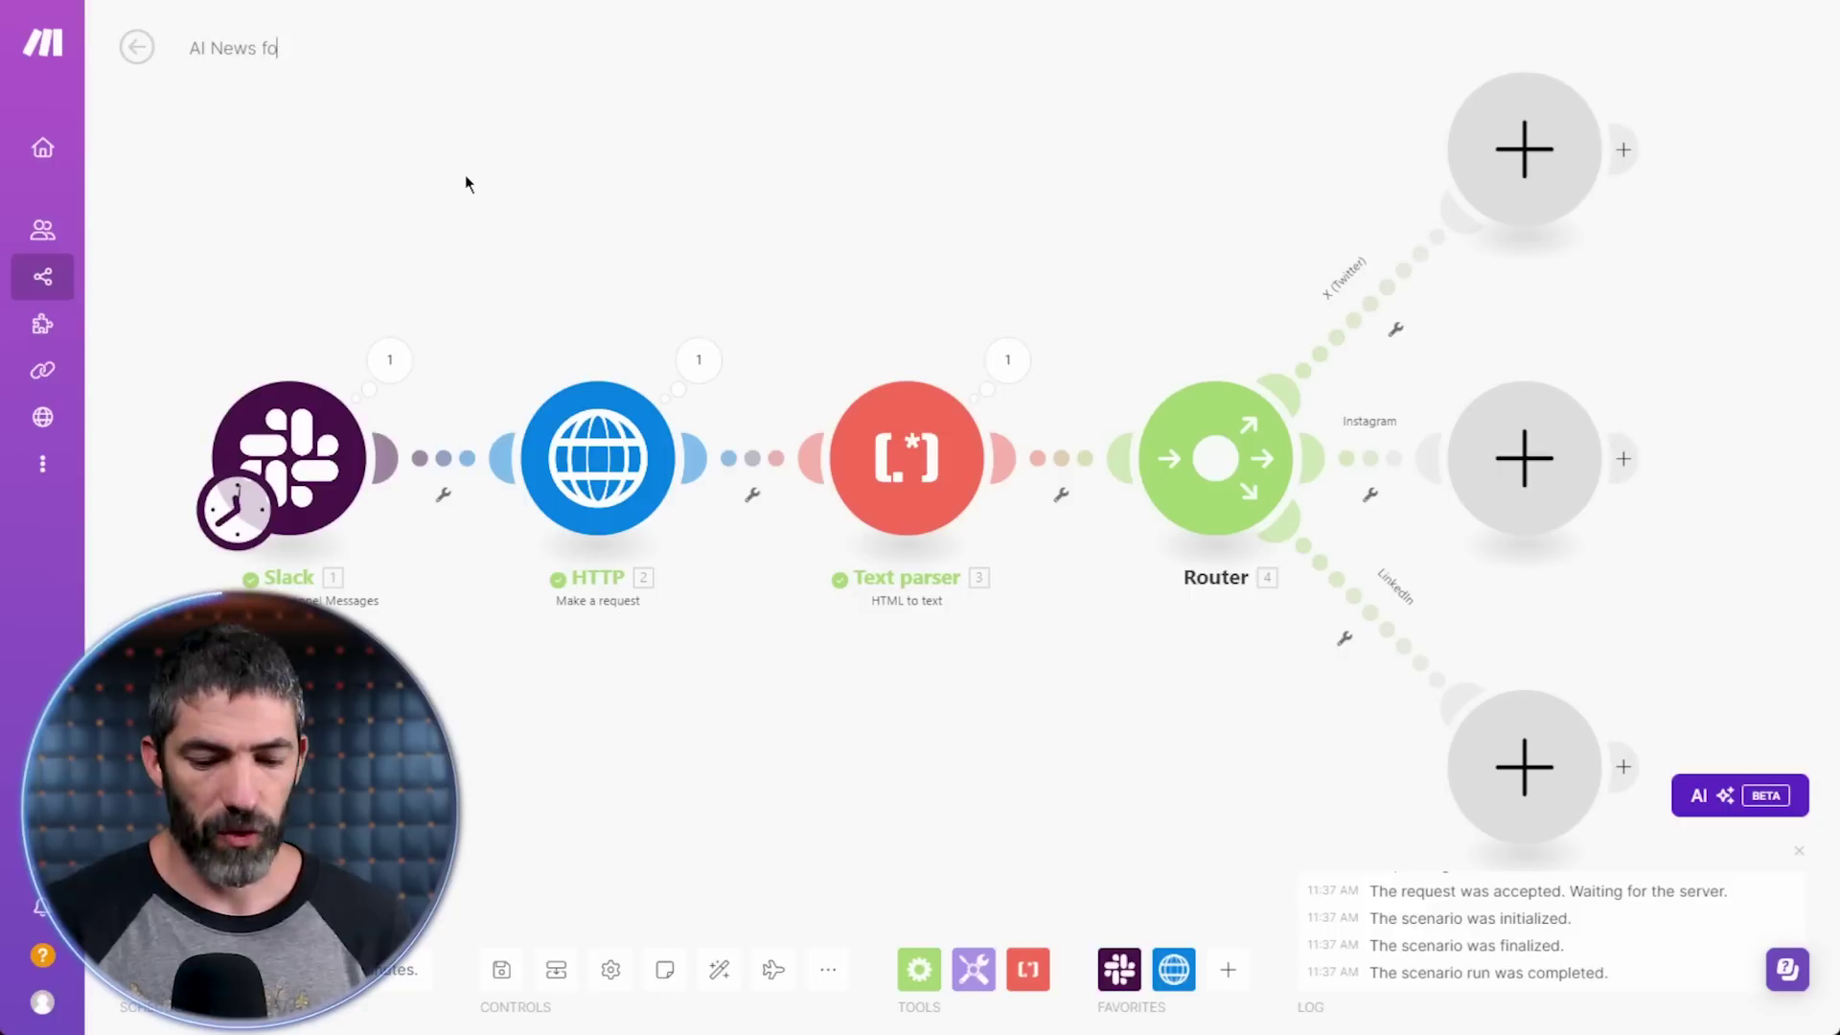
text(r Social Posts)
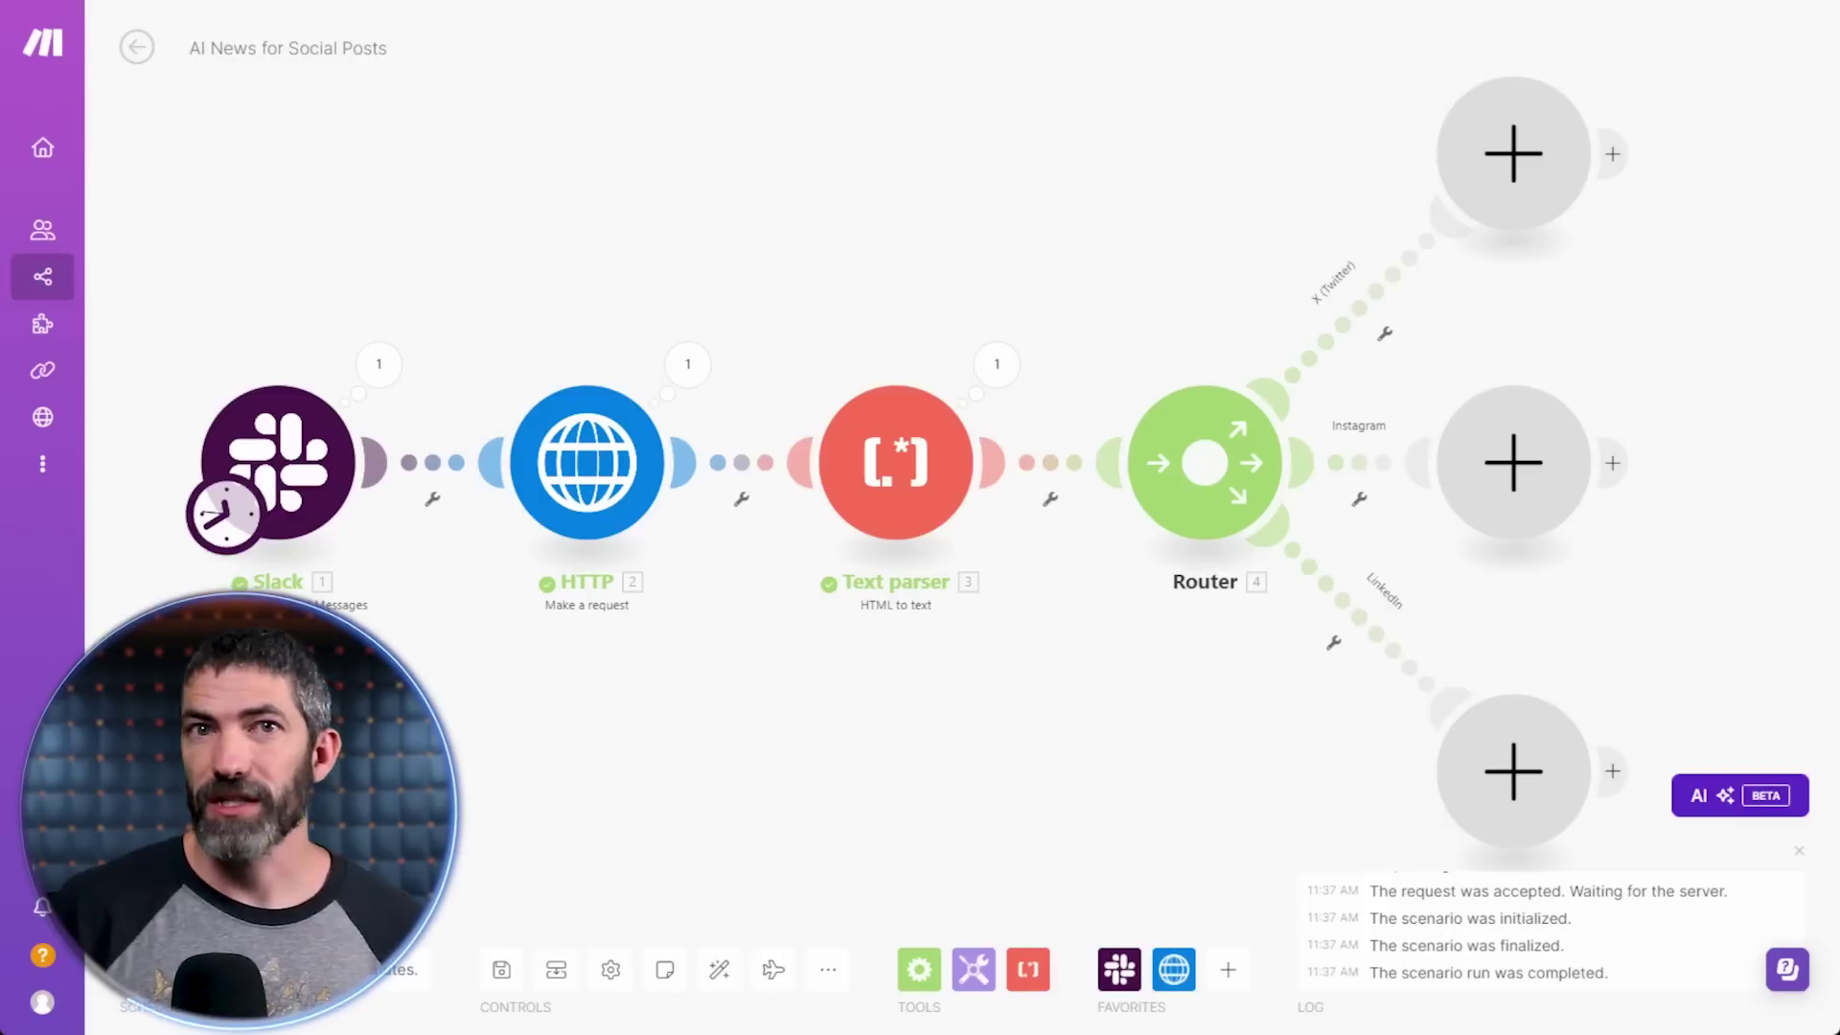
- Add a Tools Set multiple variables step on the X route, with PostID set to X plus timestamp
click(1524, 192)
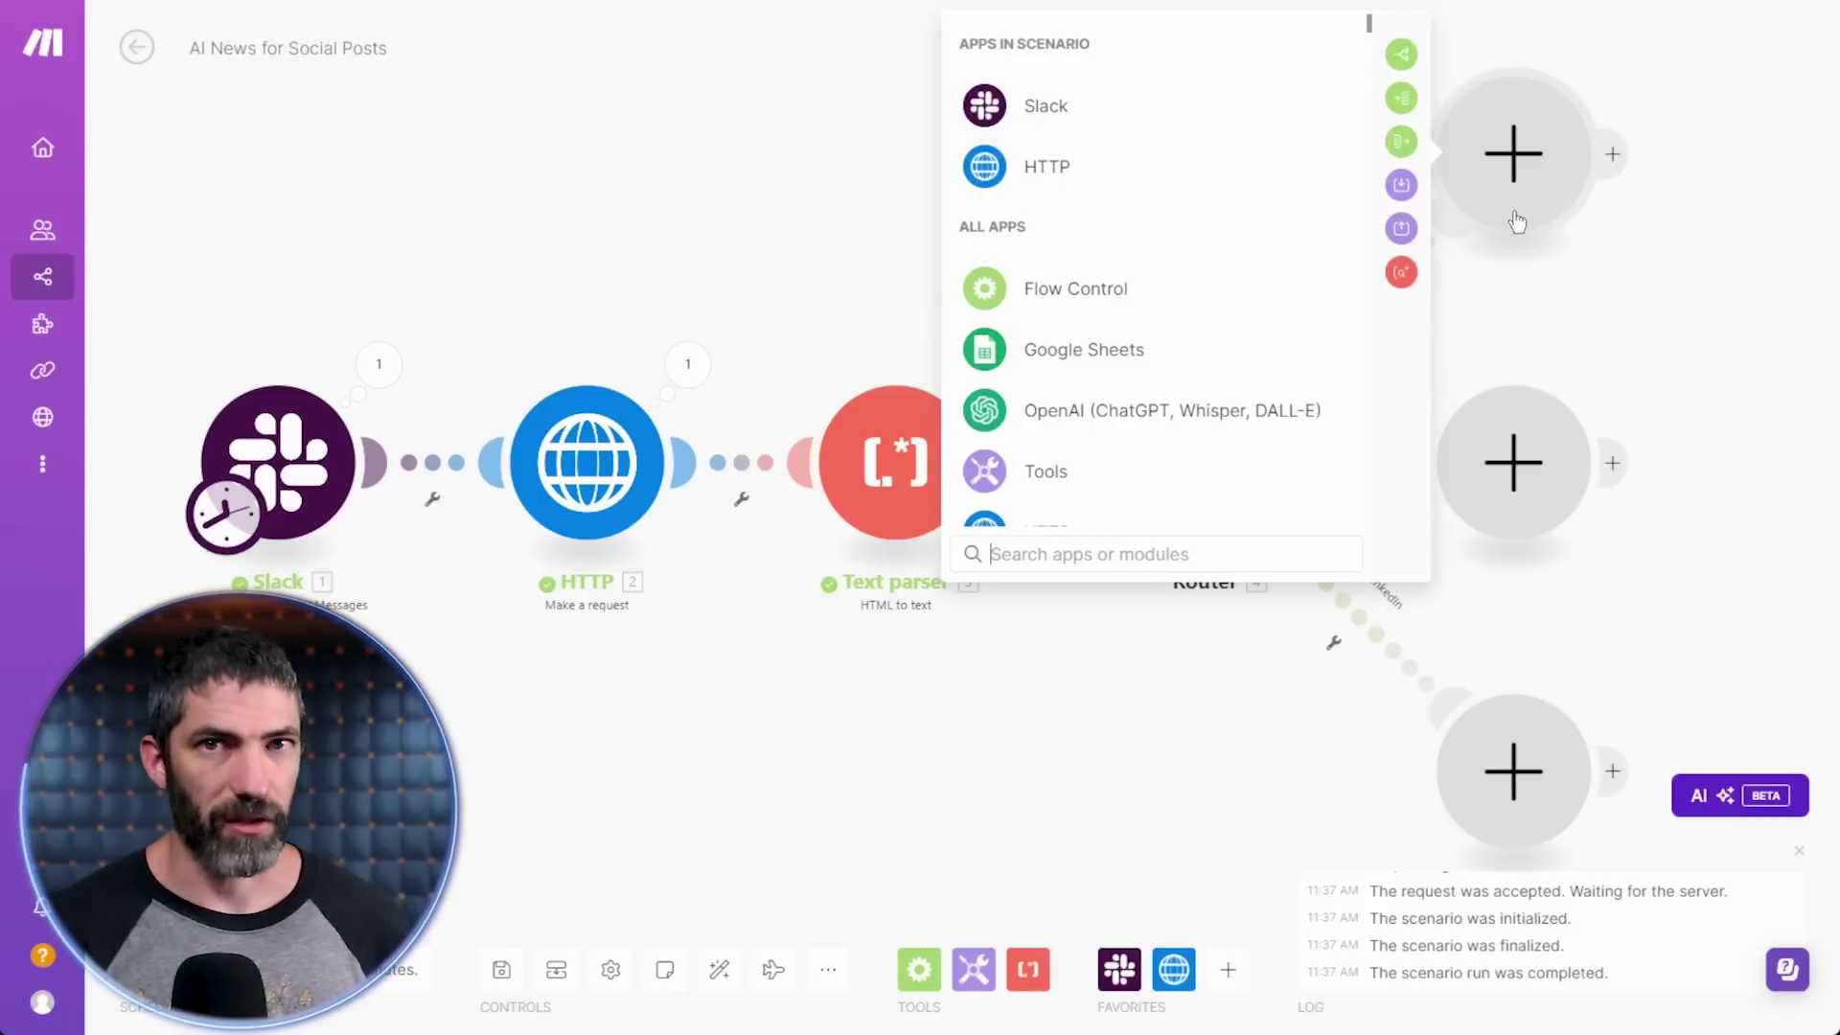
scroll(1169, 330, down, 1)
click(1078, 359)
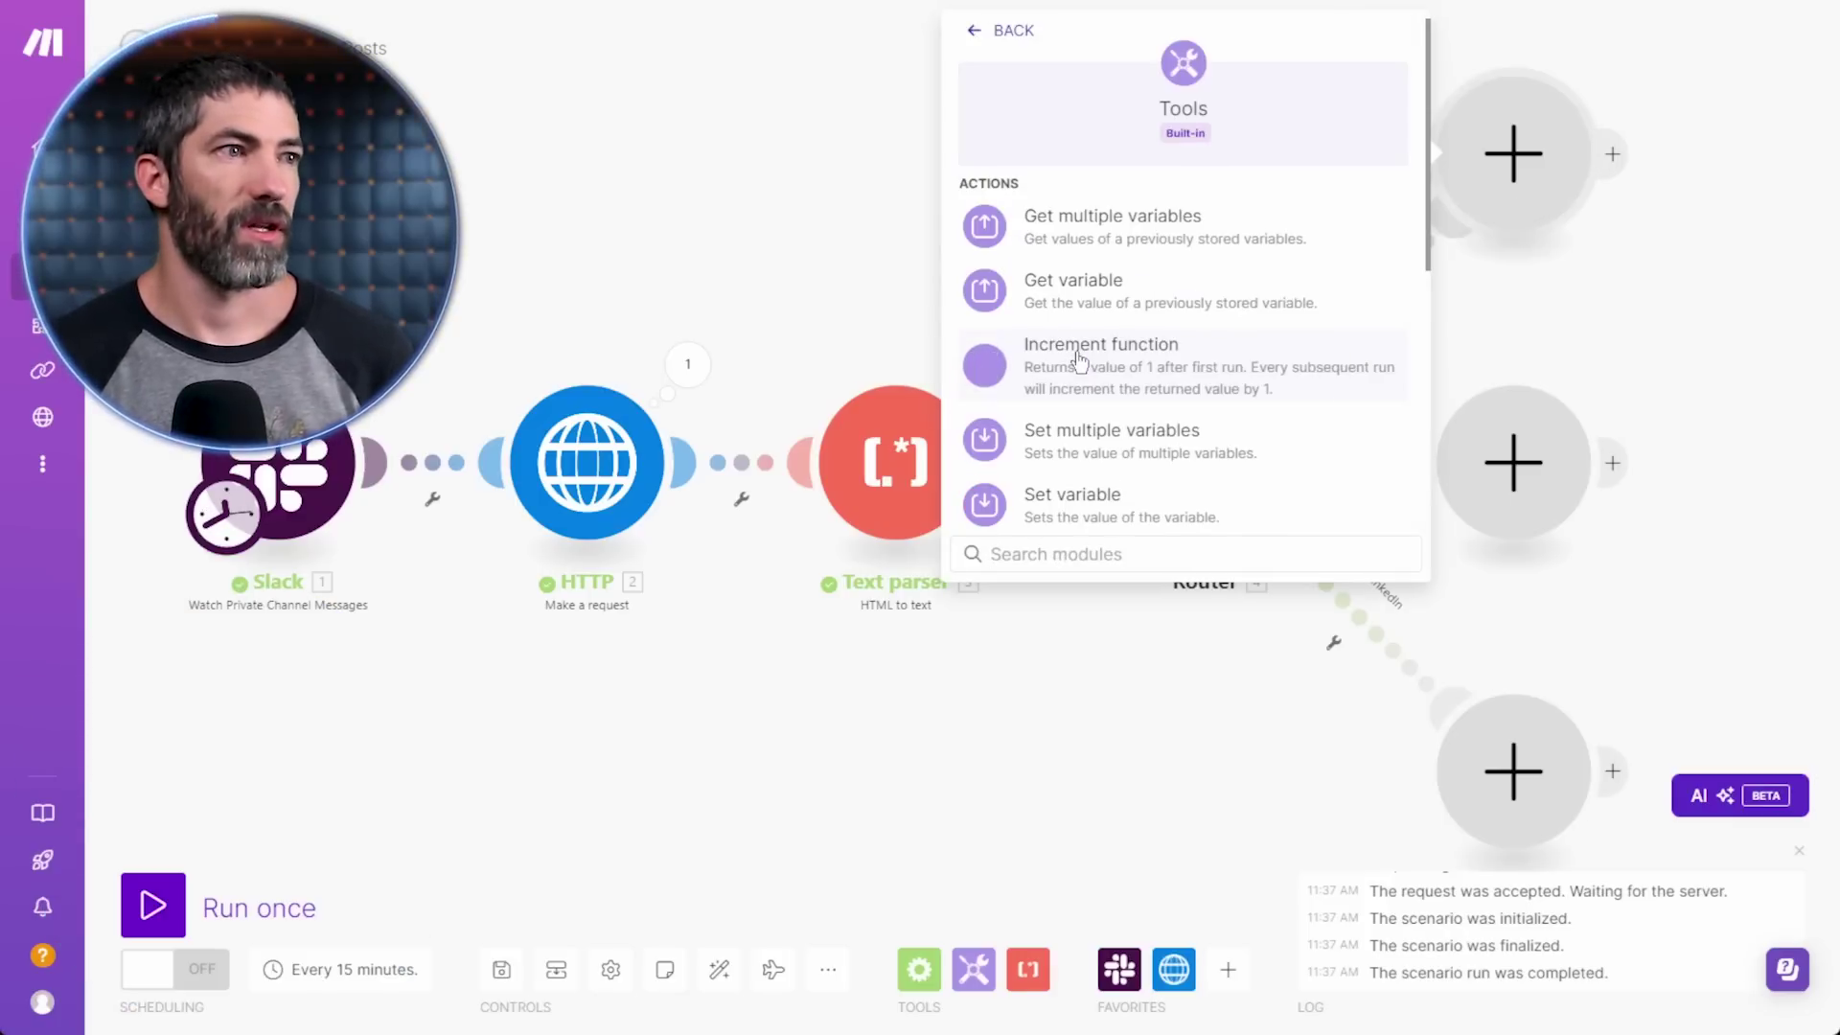
click(1145, 439)
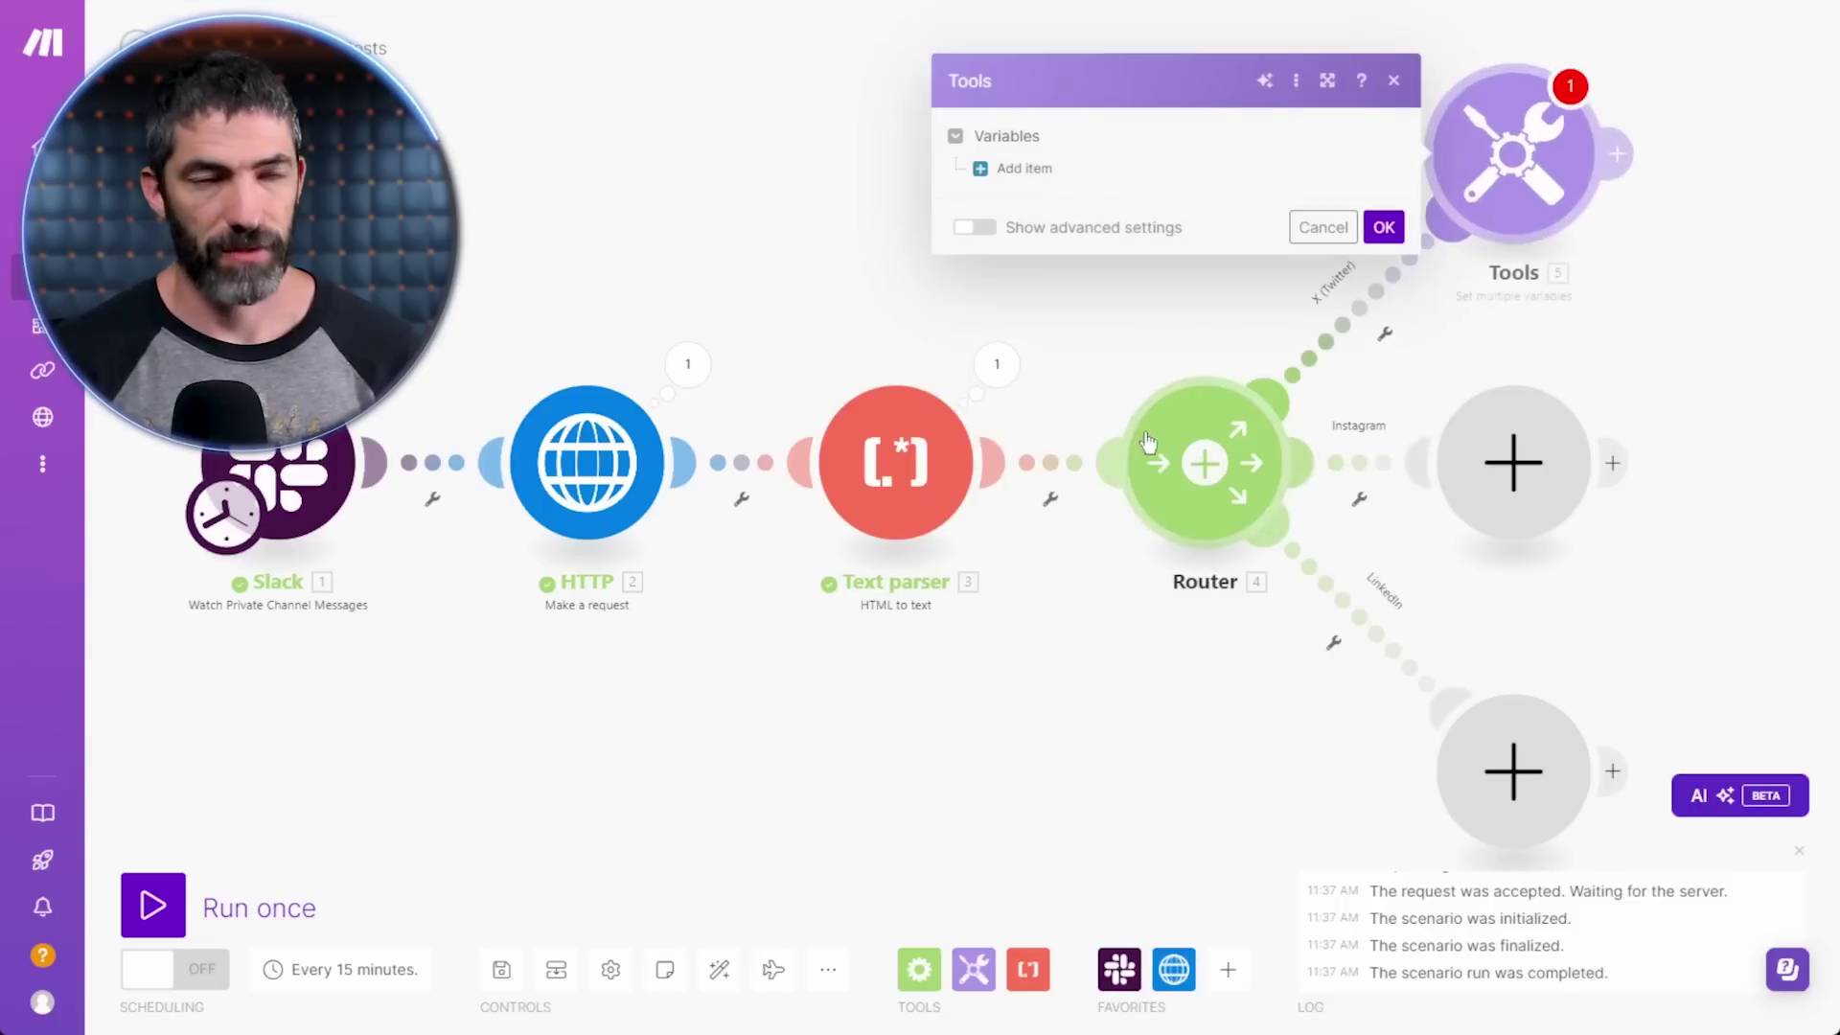
click(1035, 171)
click(1142, 185)
text(P)
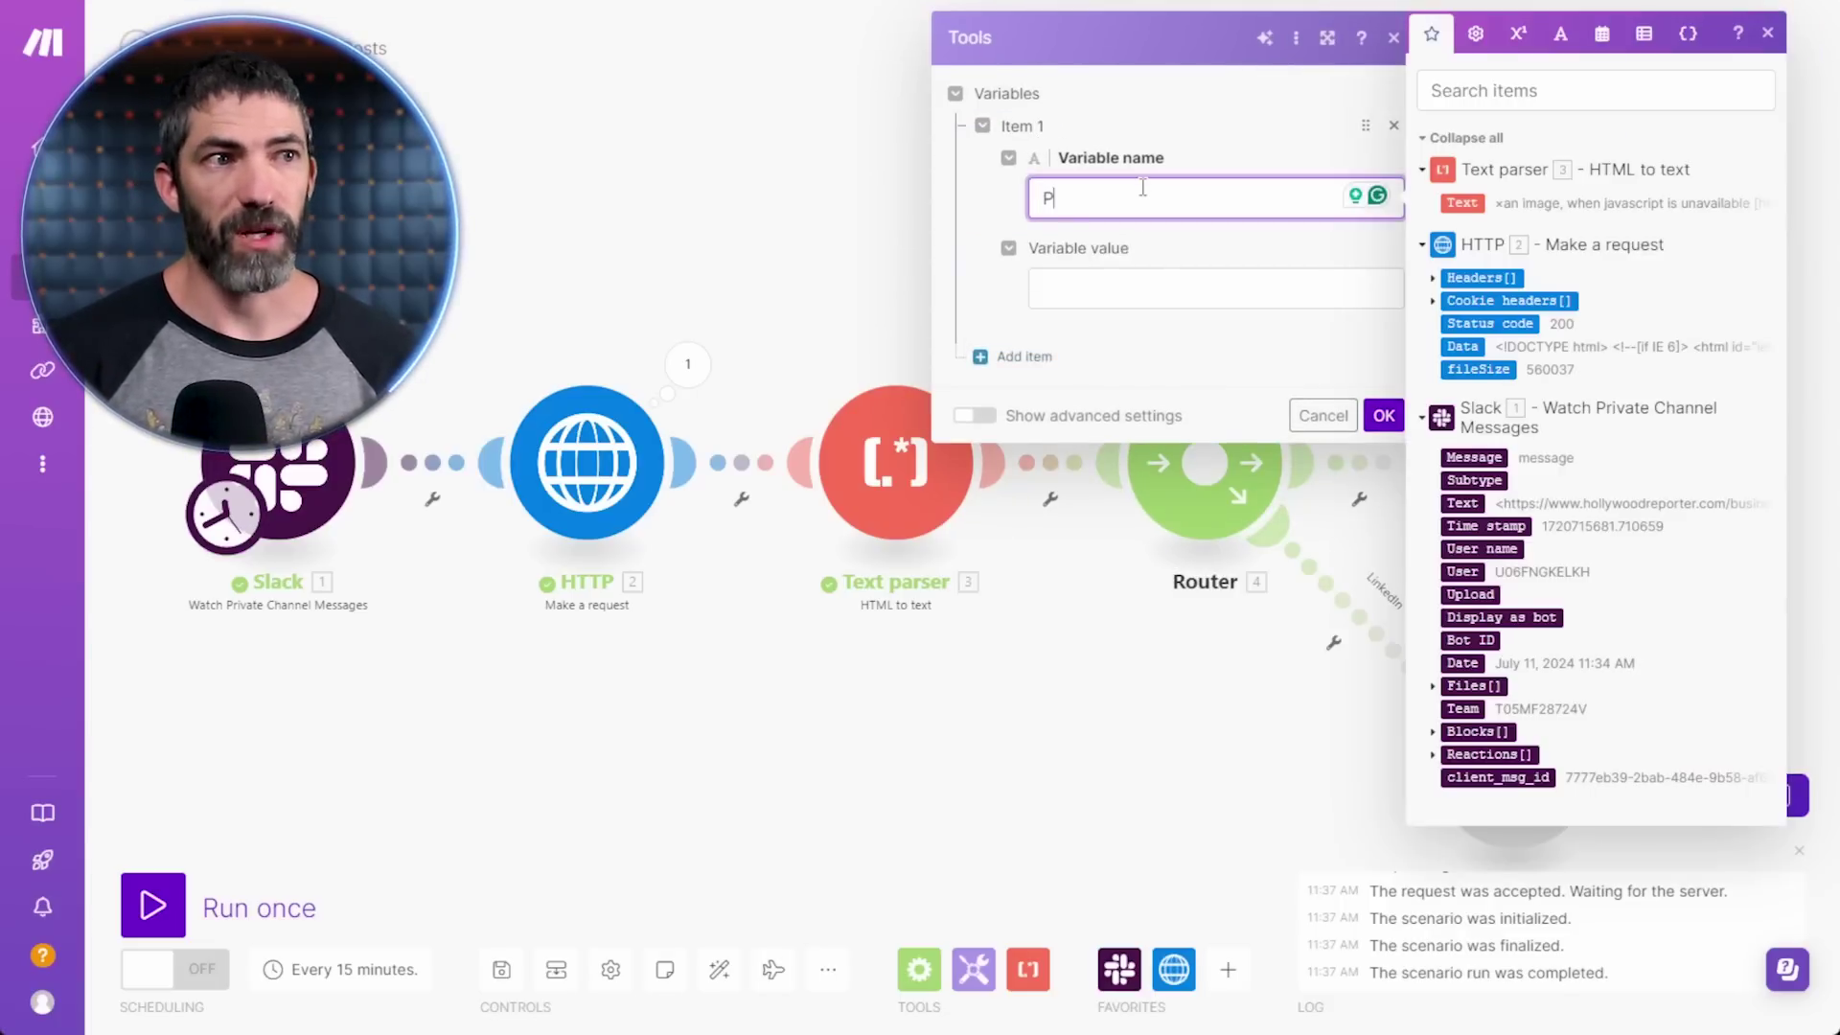
text(ostID)
click(1155, 124)
click(1159, 299)
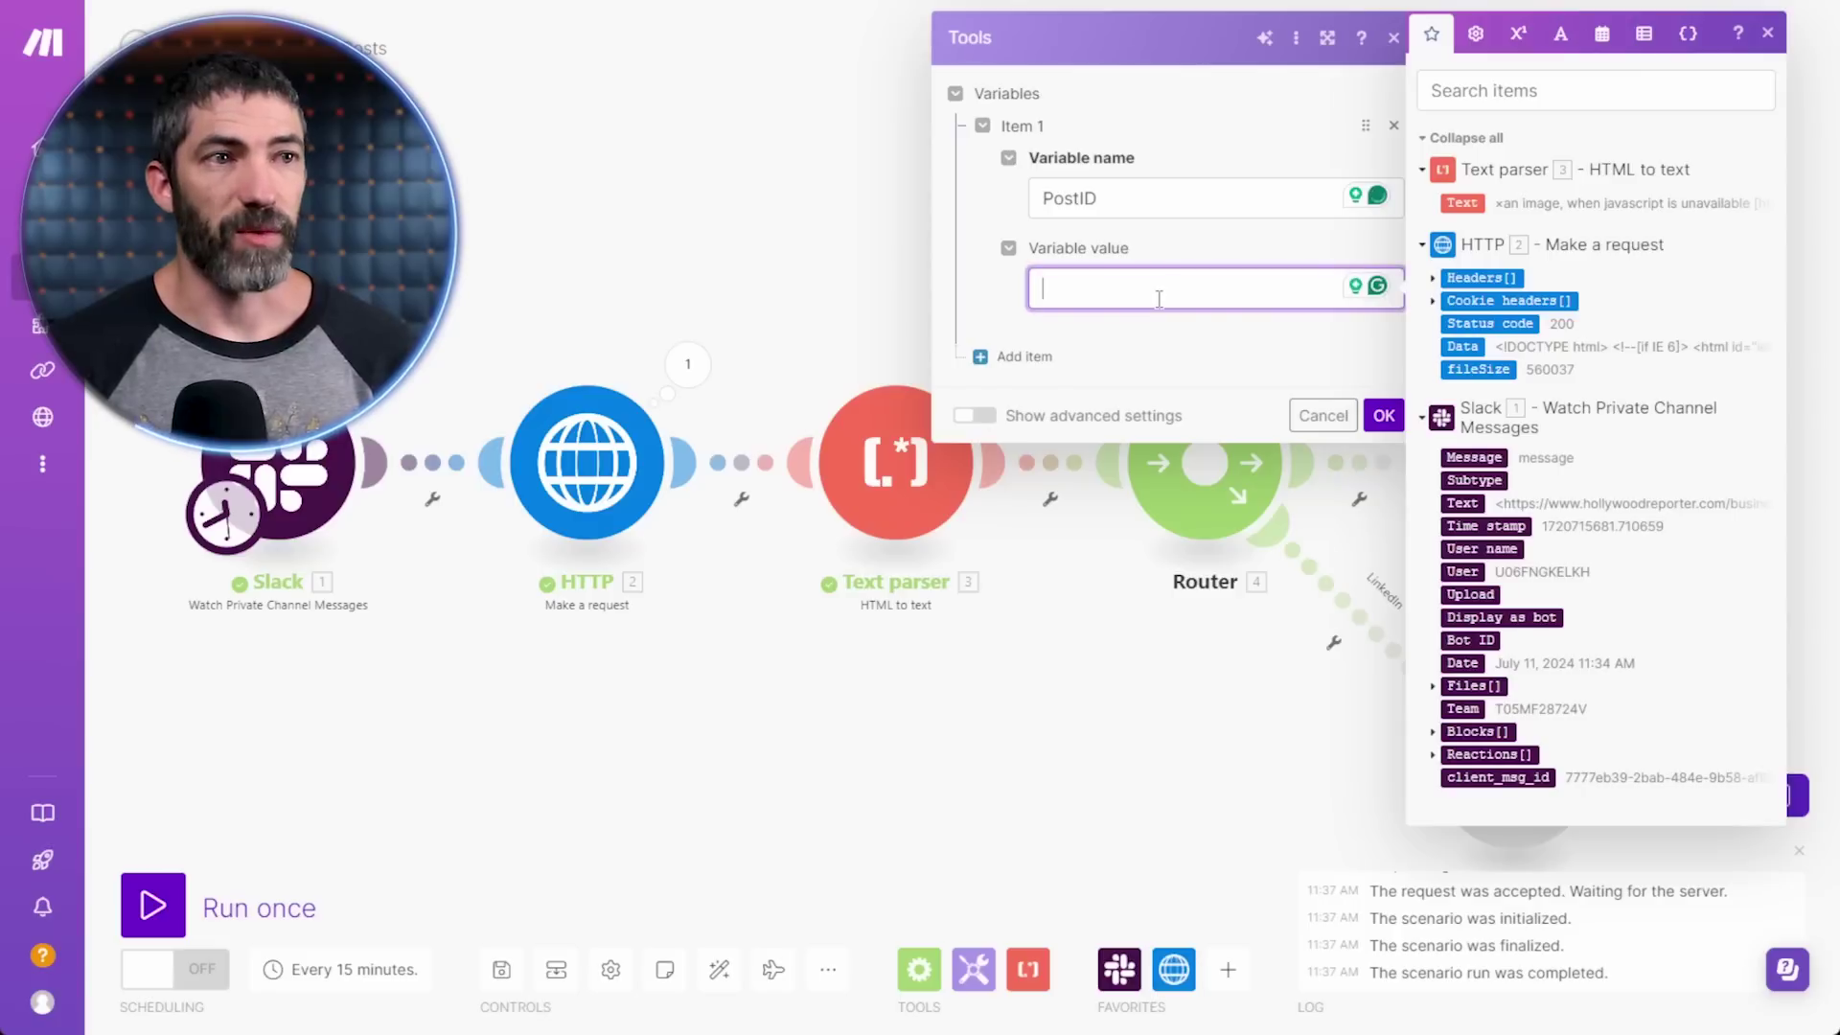
click(1601, 33)
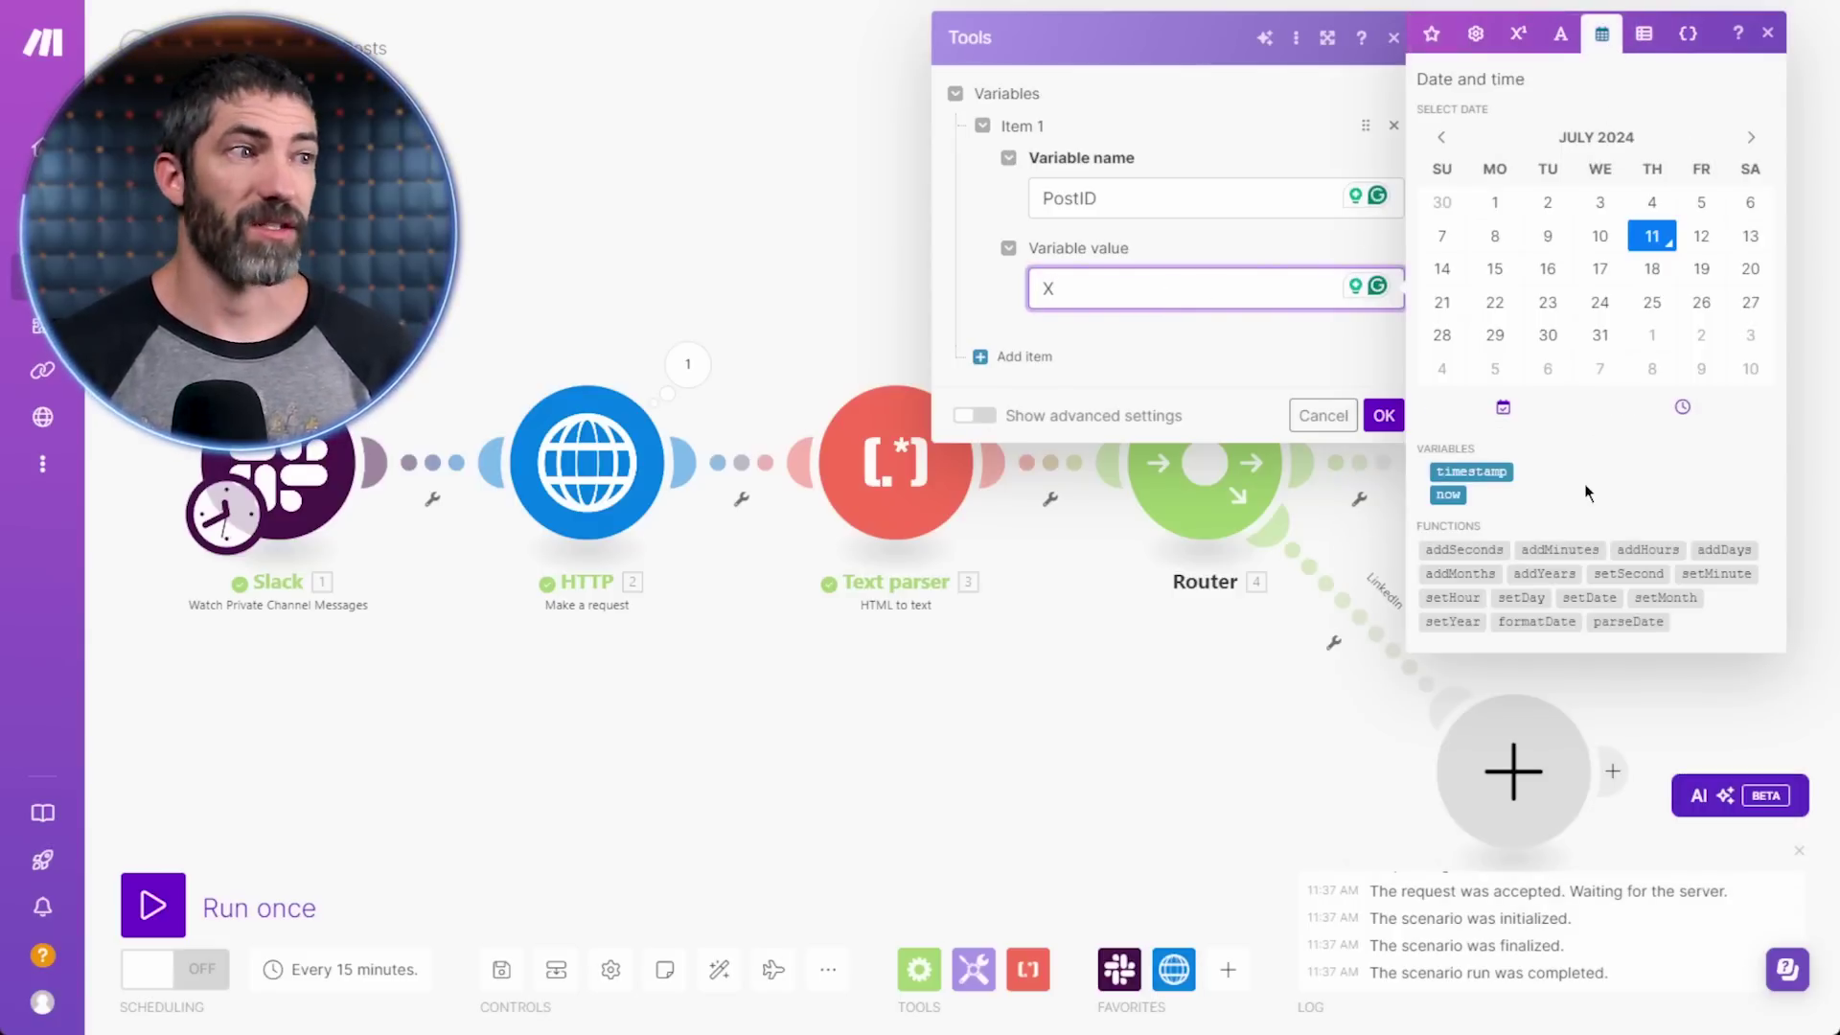
click(1479, 473)
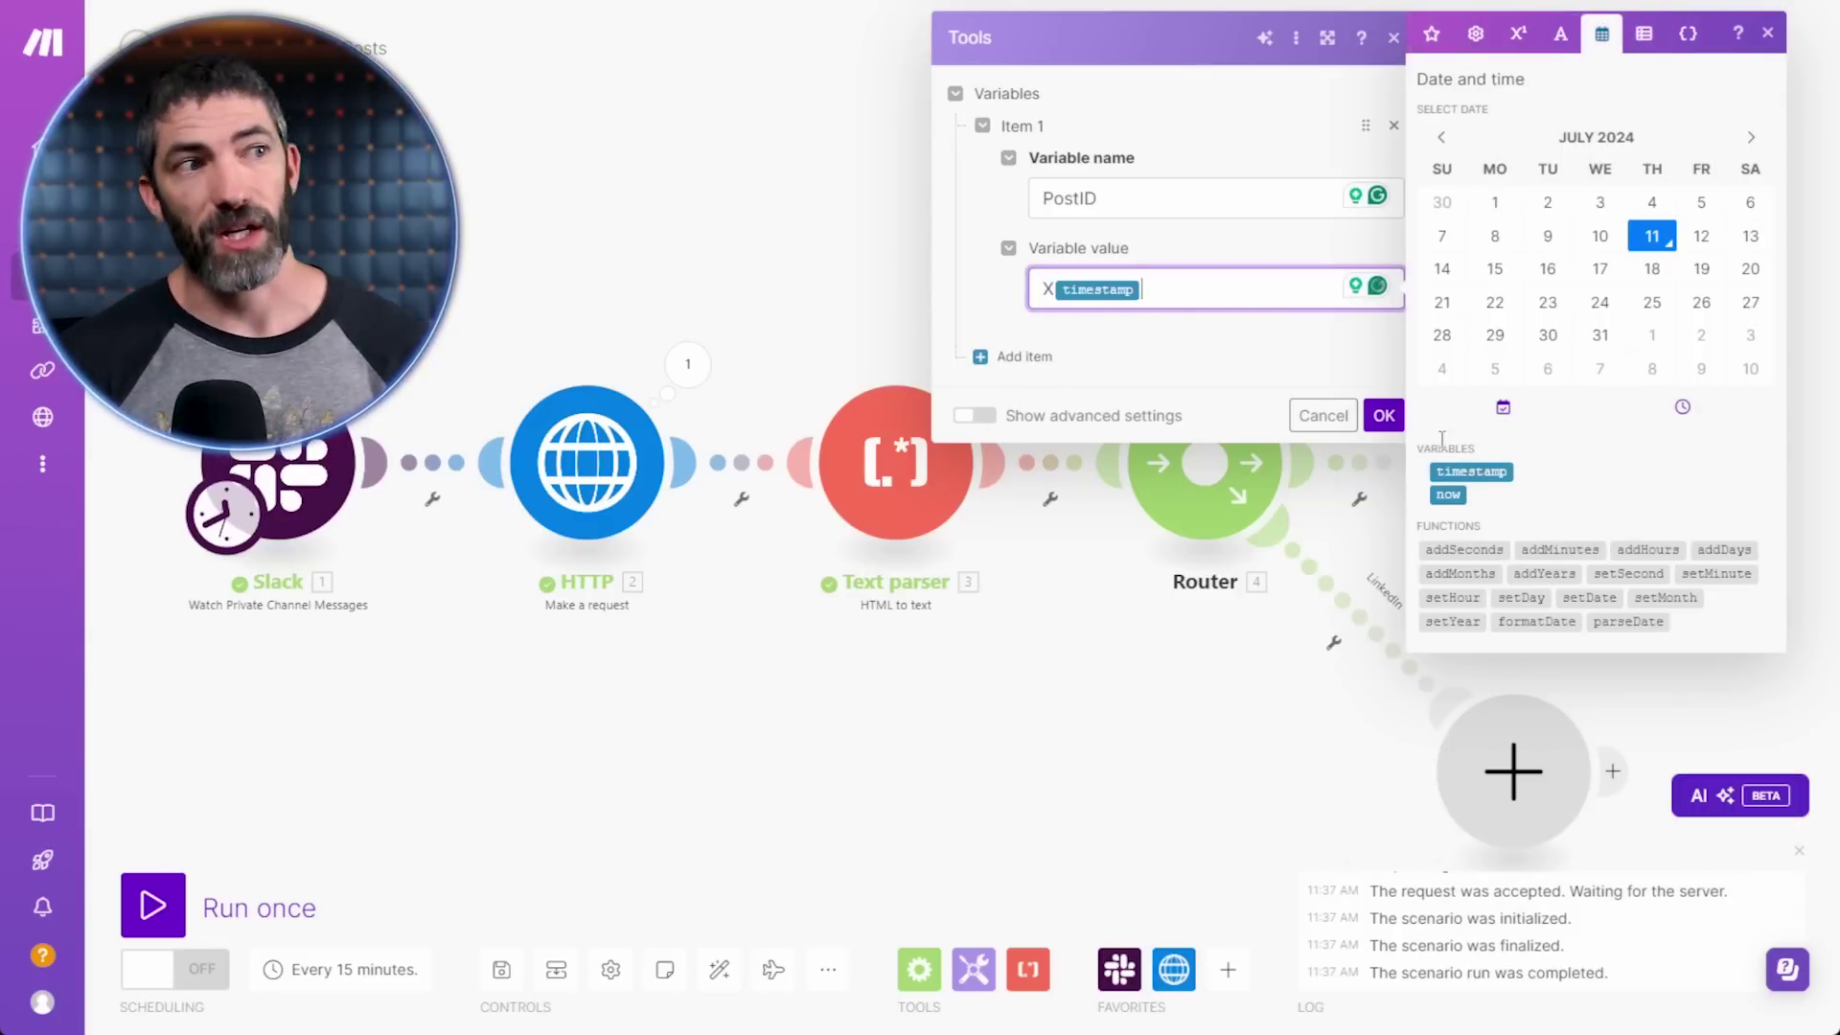
- Add a Date variable as formatDate(now; MM/DD/YYYY) and save the step
click(1018, 357)
click(1162, 429)
text(Date)
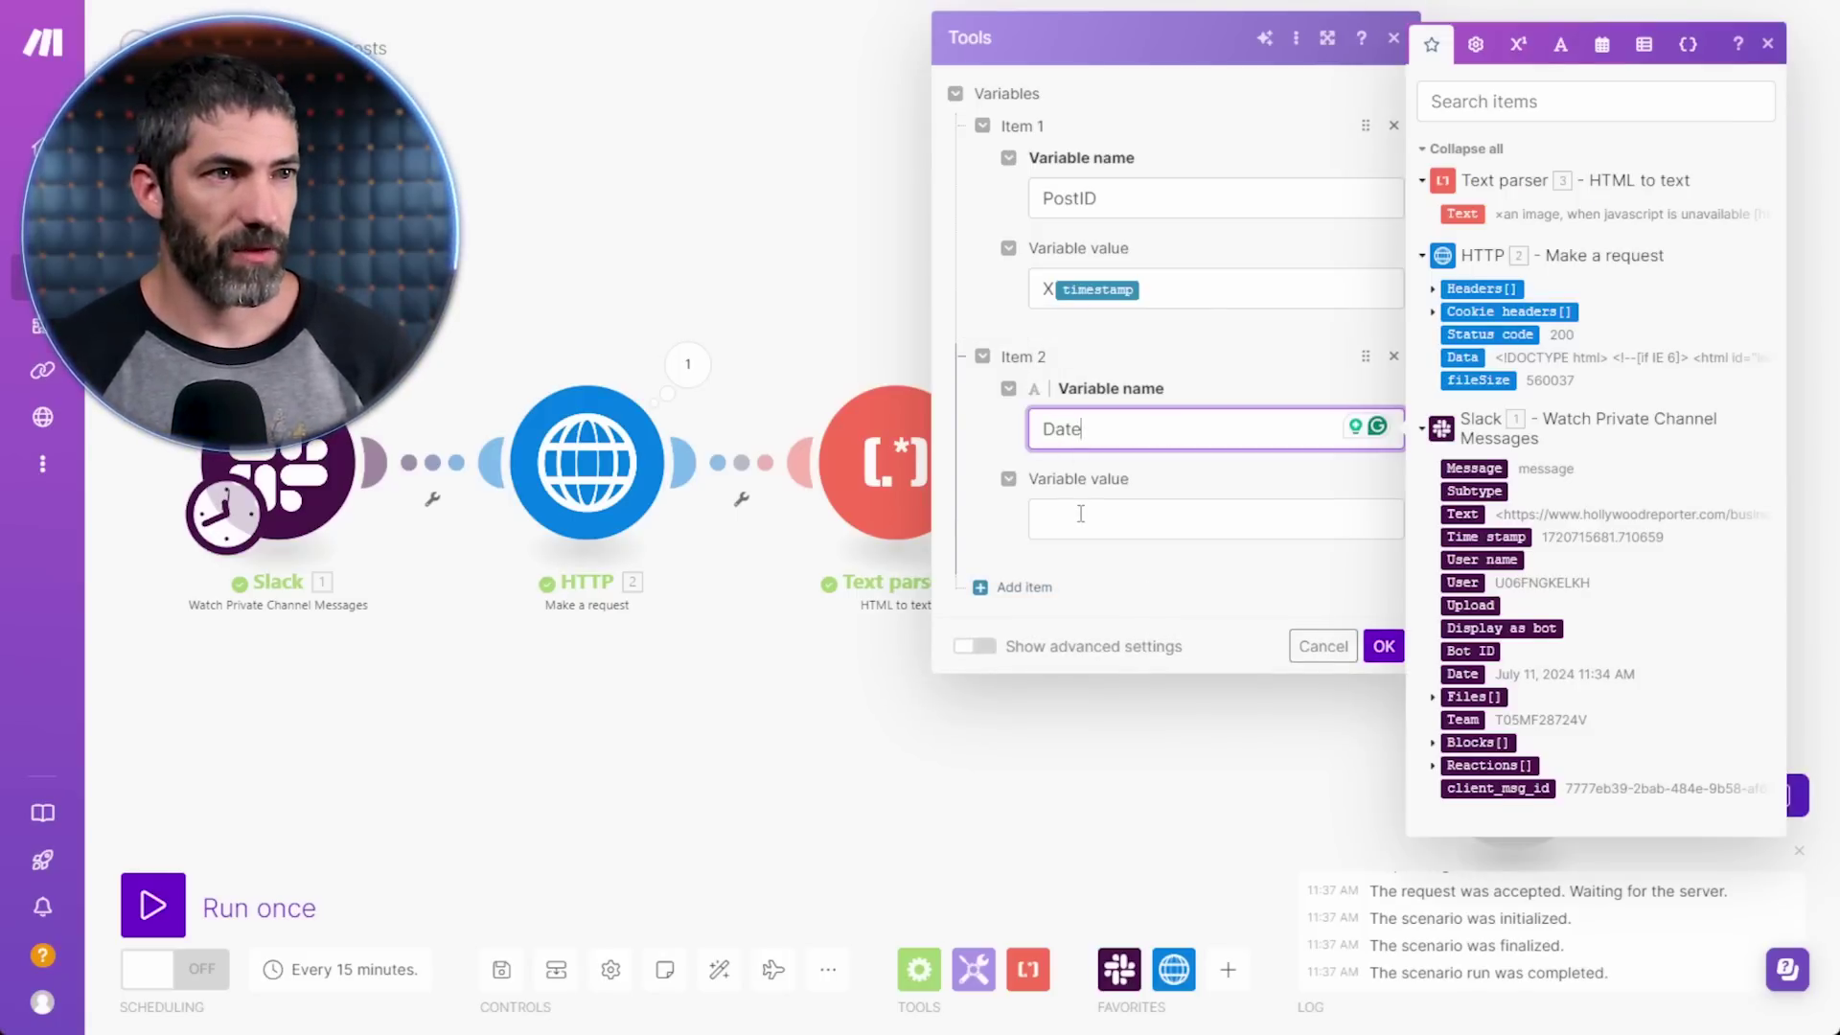
click(1080, 515)
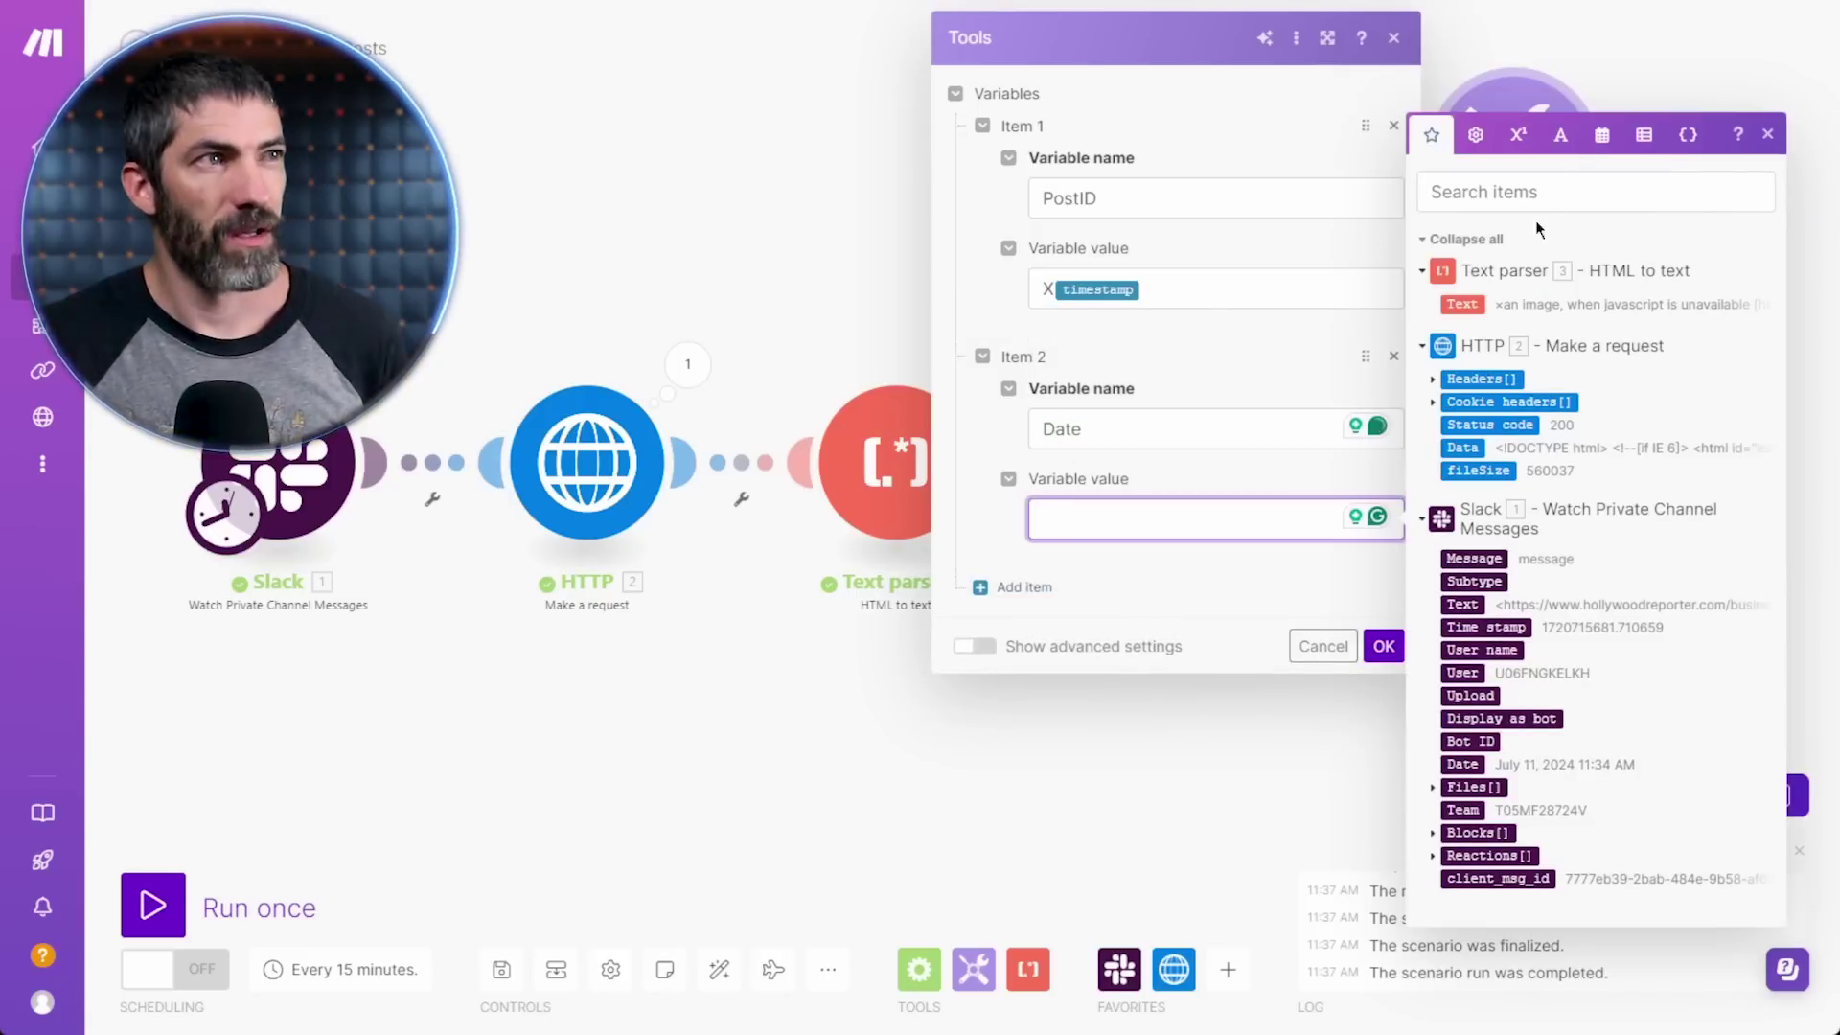
click(1601, 131)
click(1562, 808)
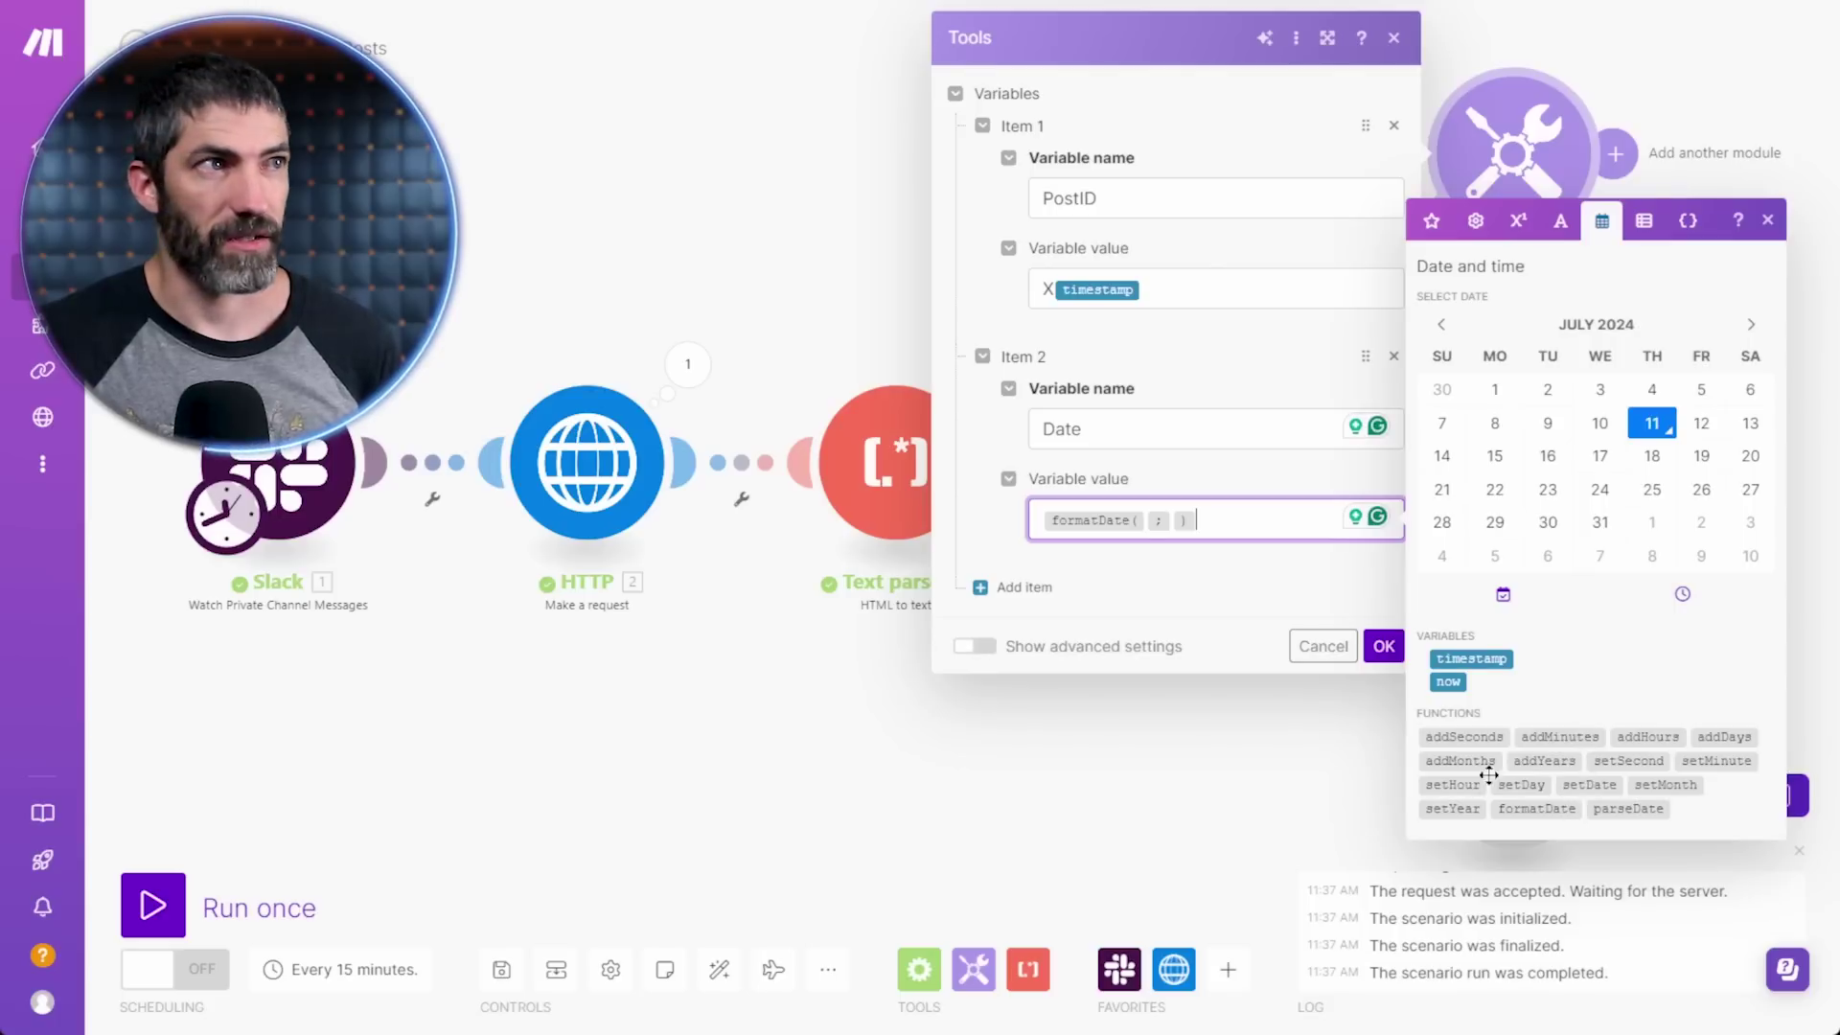
click(1448, 681)
text(MM/DD/YYYY)
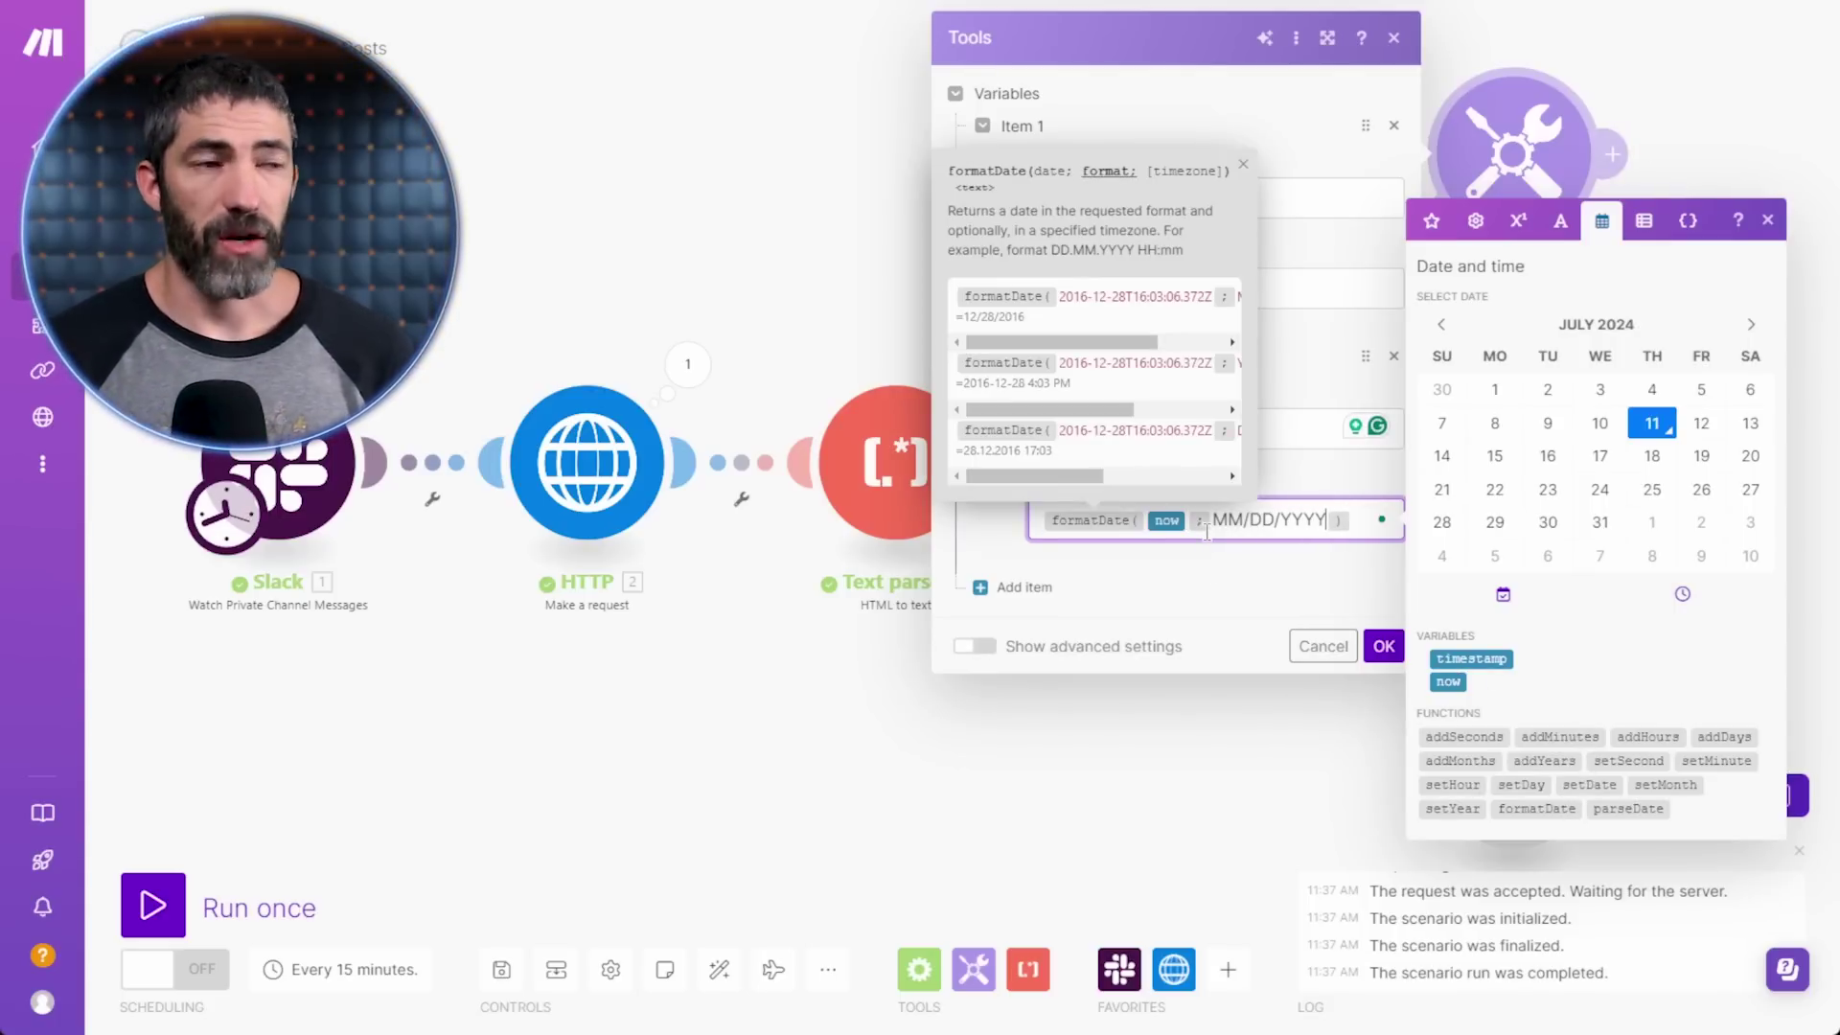
click(1384, 646)
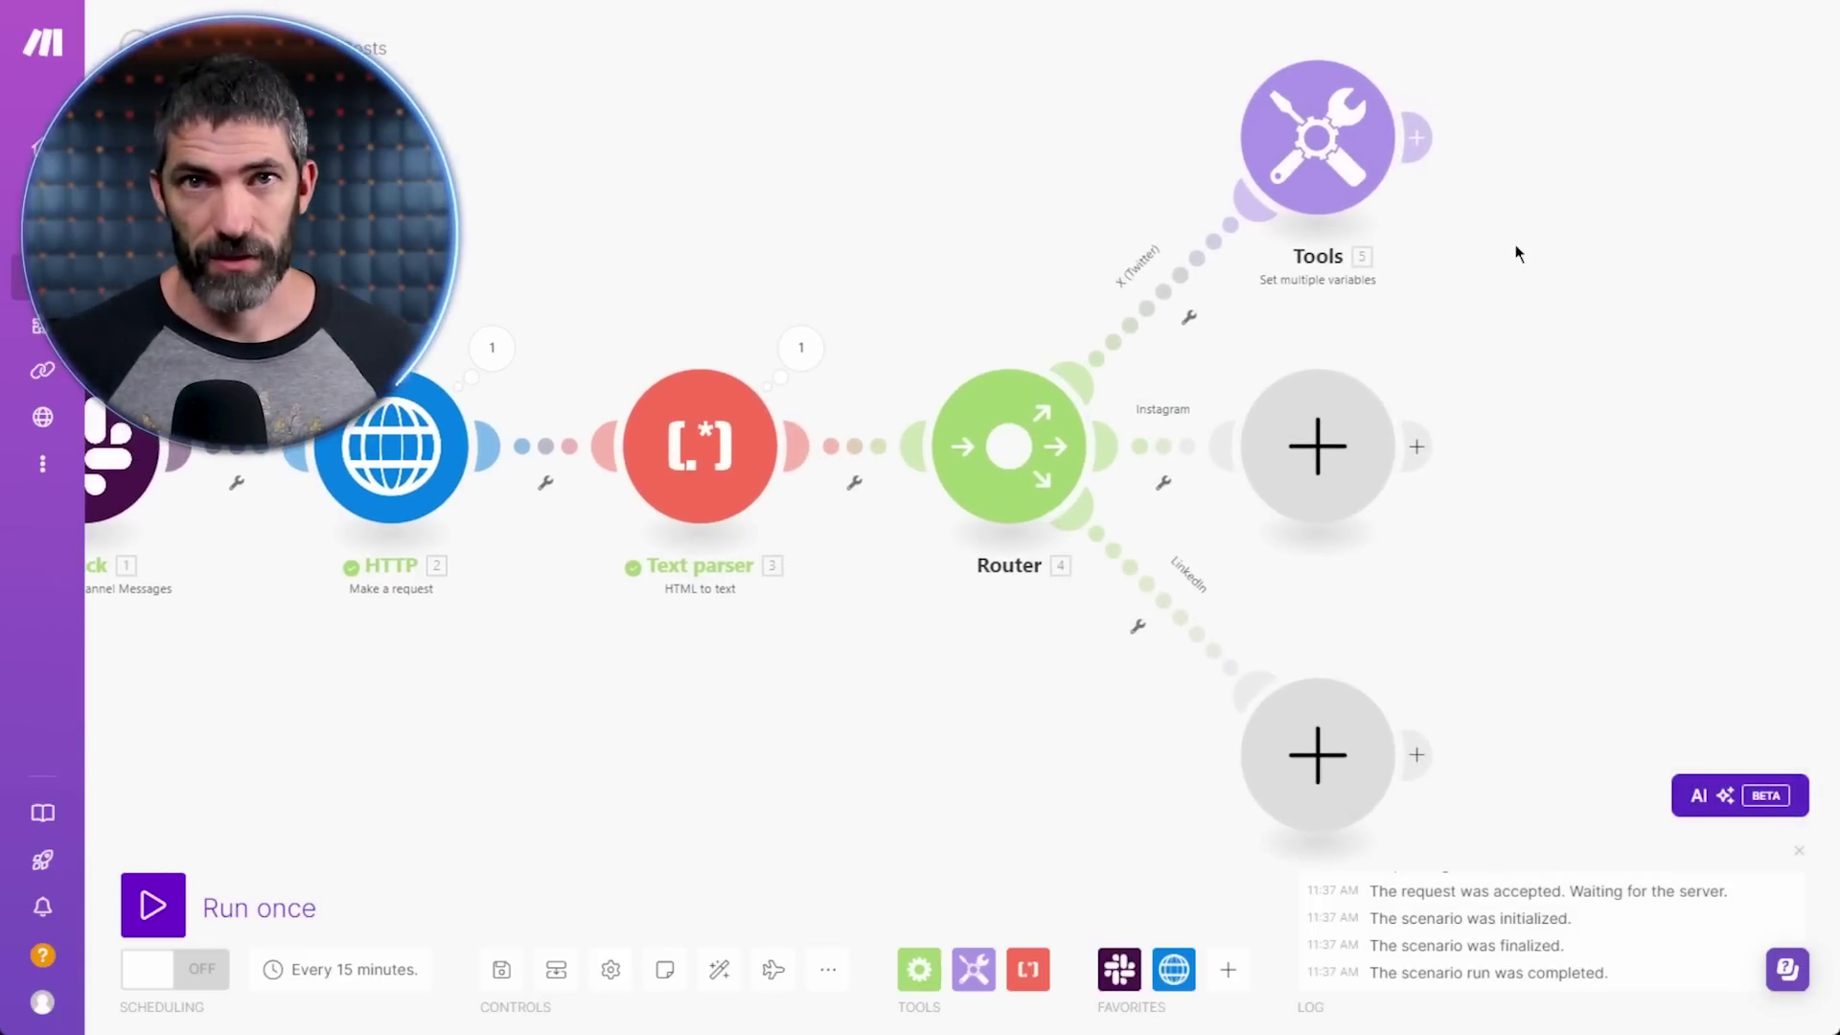
- Delete the empty modules on the Instagram and LinkedIn routes
right_click(1187, 447)
right_click(1324, 472)
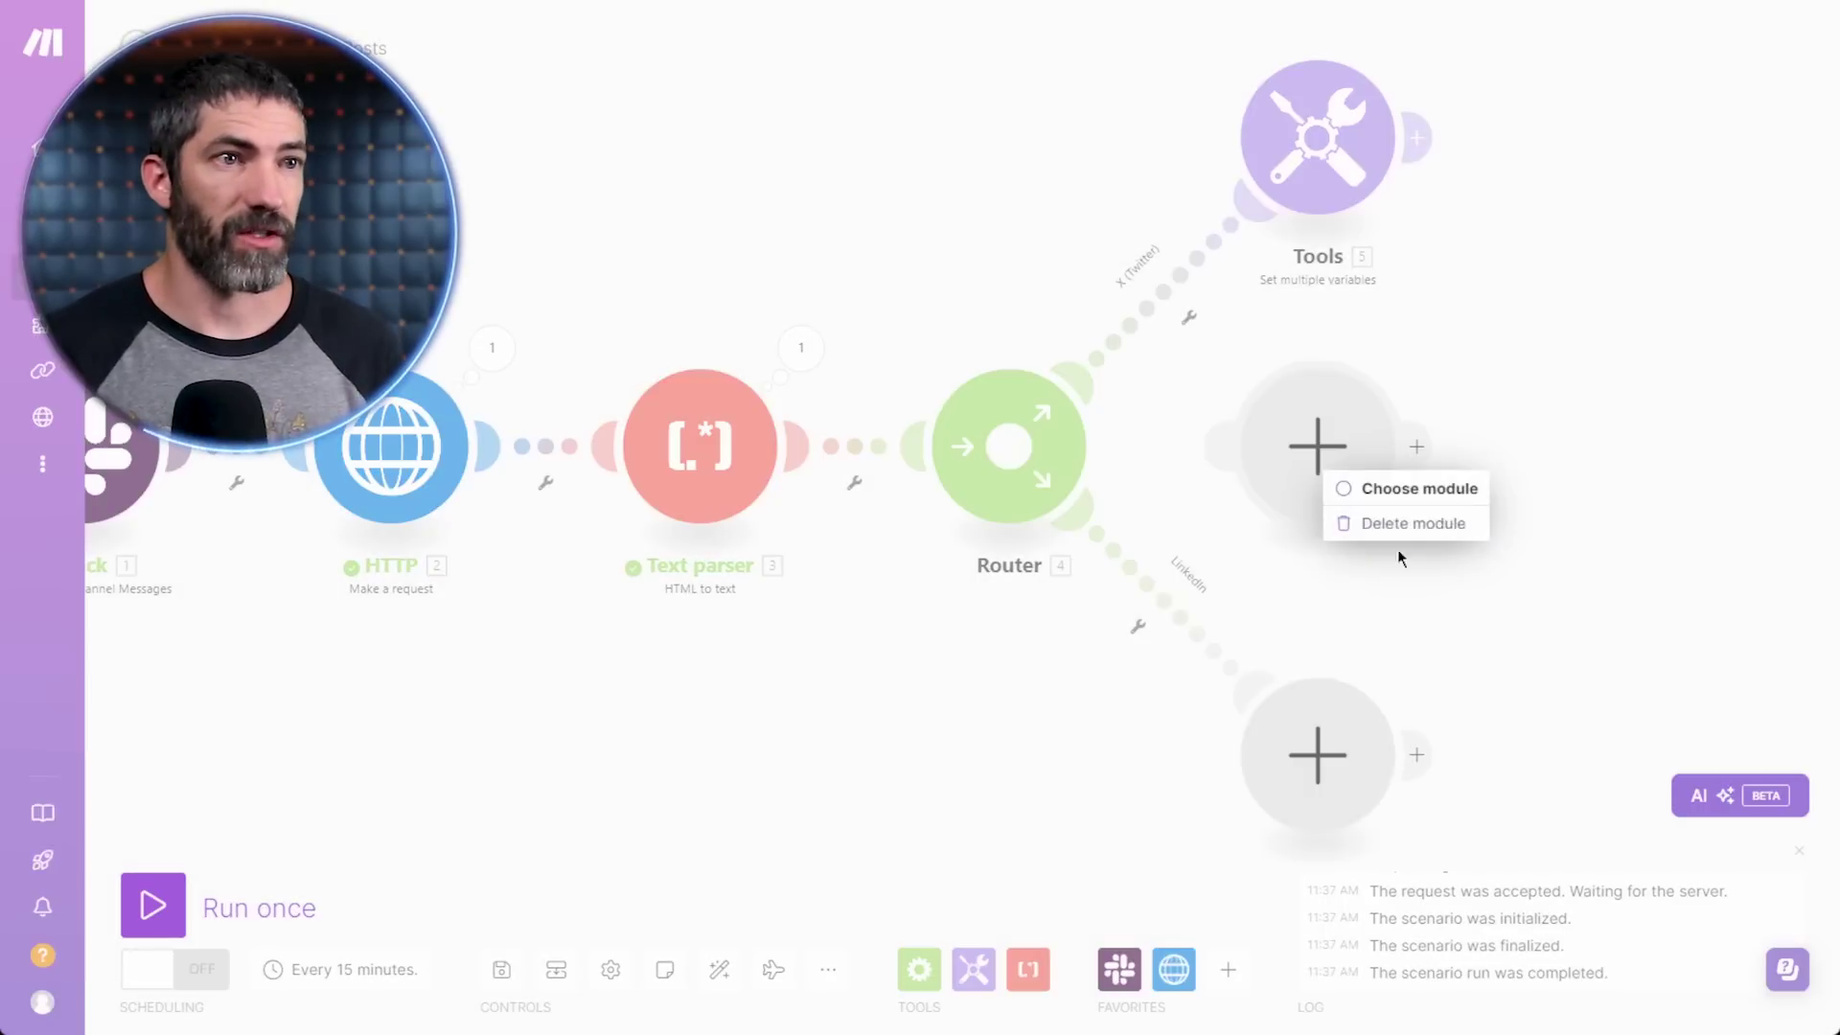
click(1412, 523)
right_click(1323, 767)
click(1408, 818)
- Clone the X variables step onto the Instagram and LinkedIn routes
right_click(1338, 170)
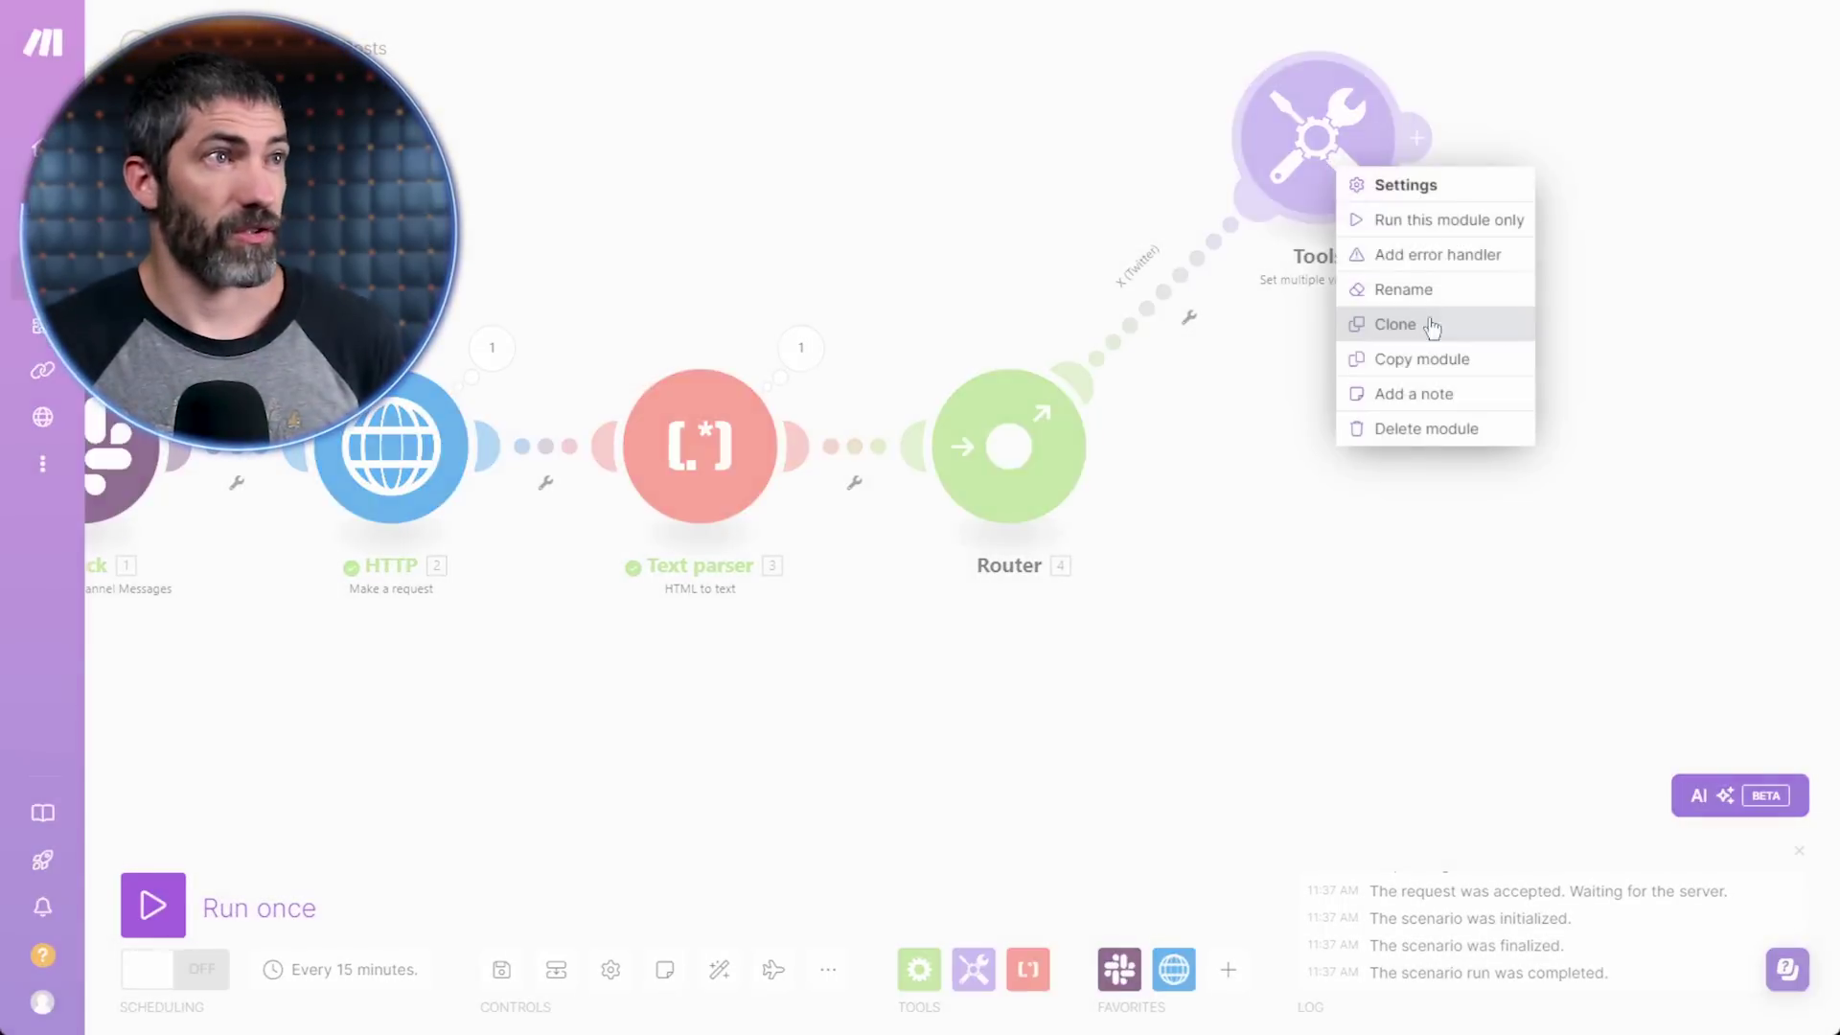
click(1395, 324)
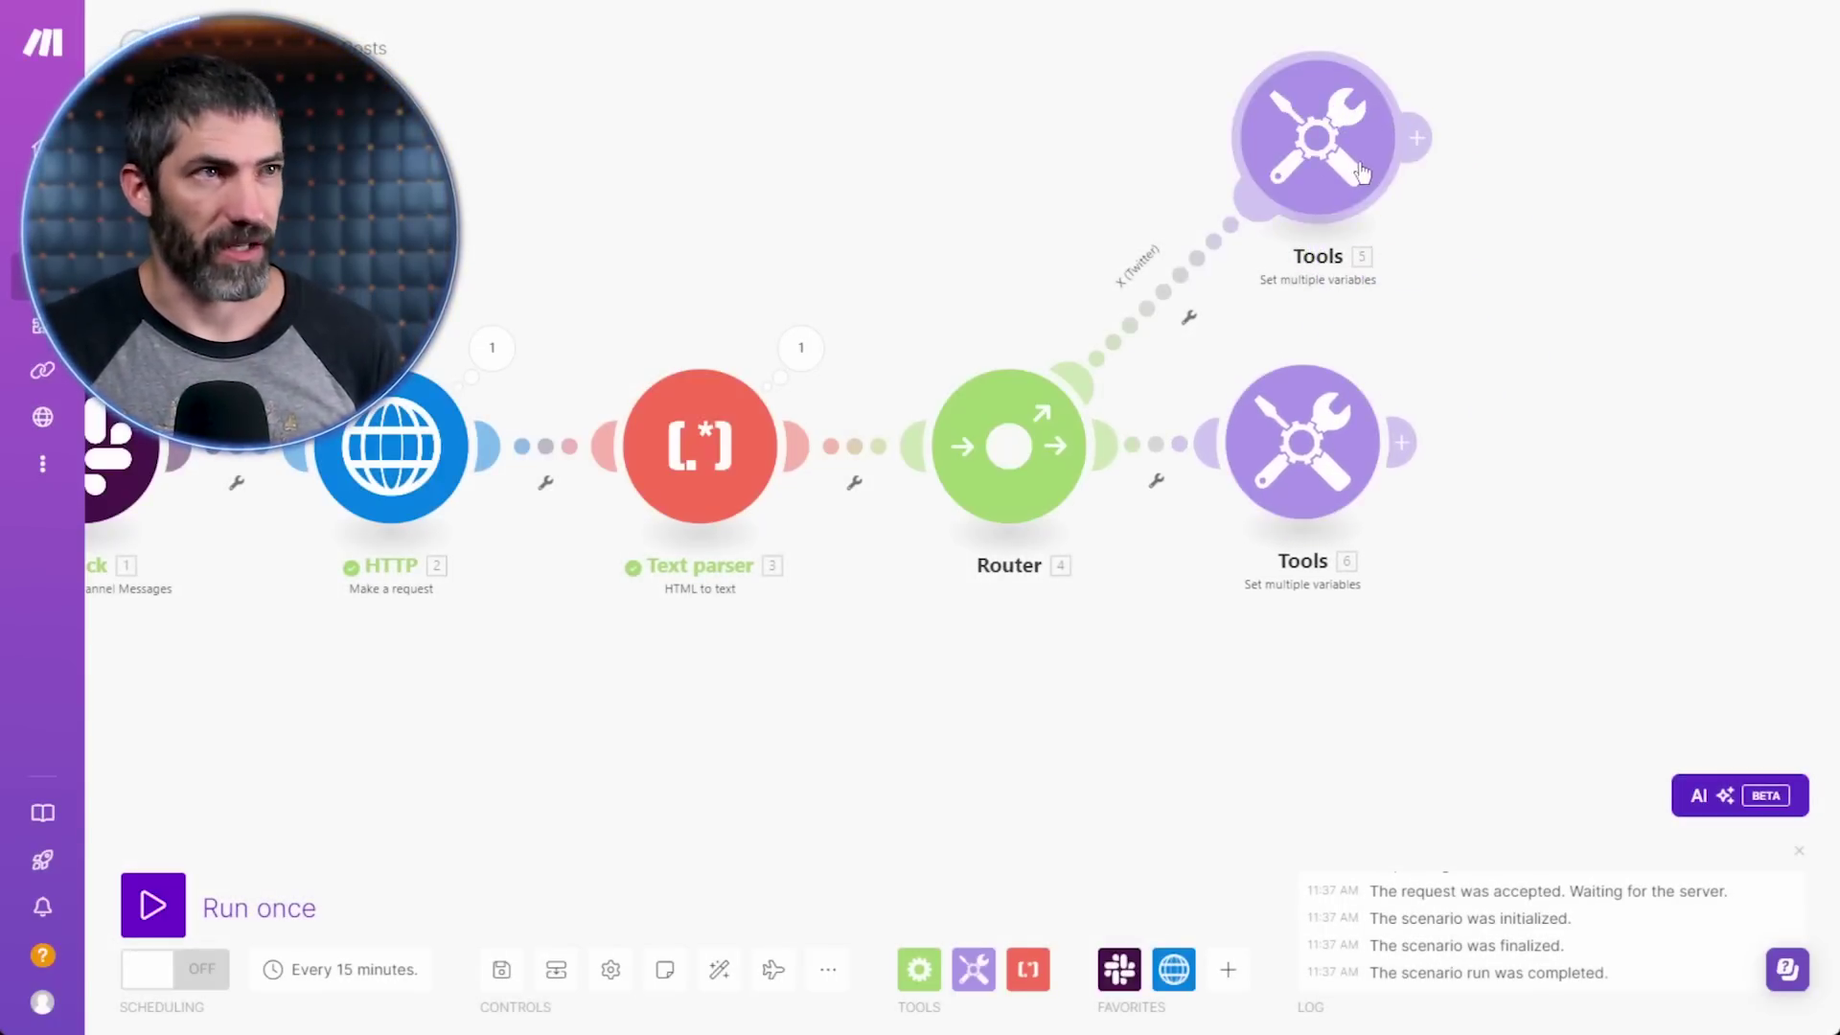
right_click(1360, 172)
click(1437, 316)
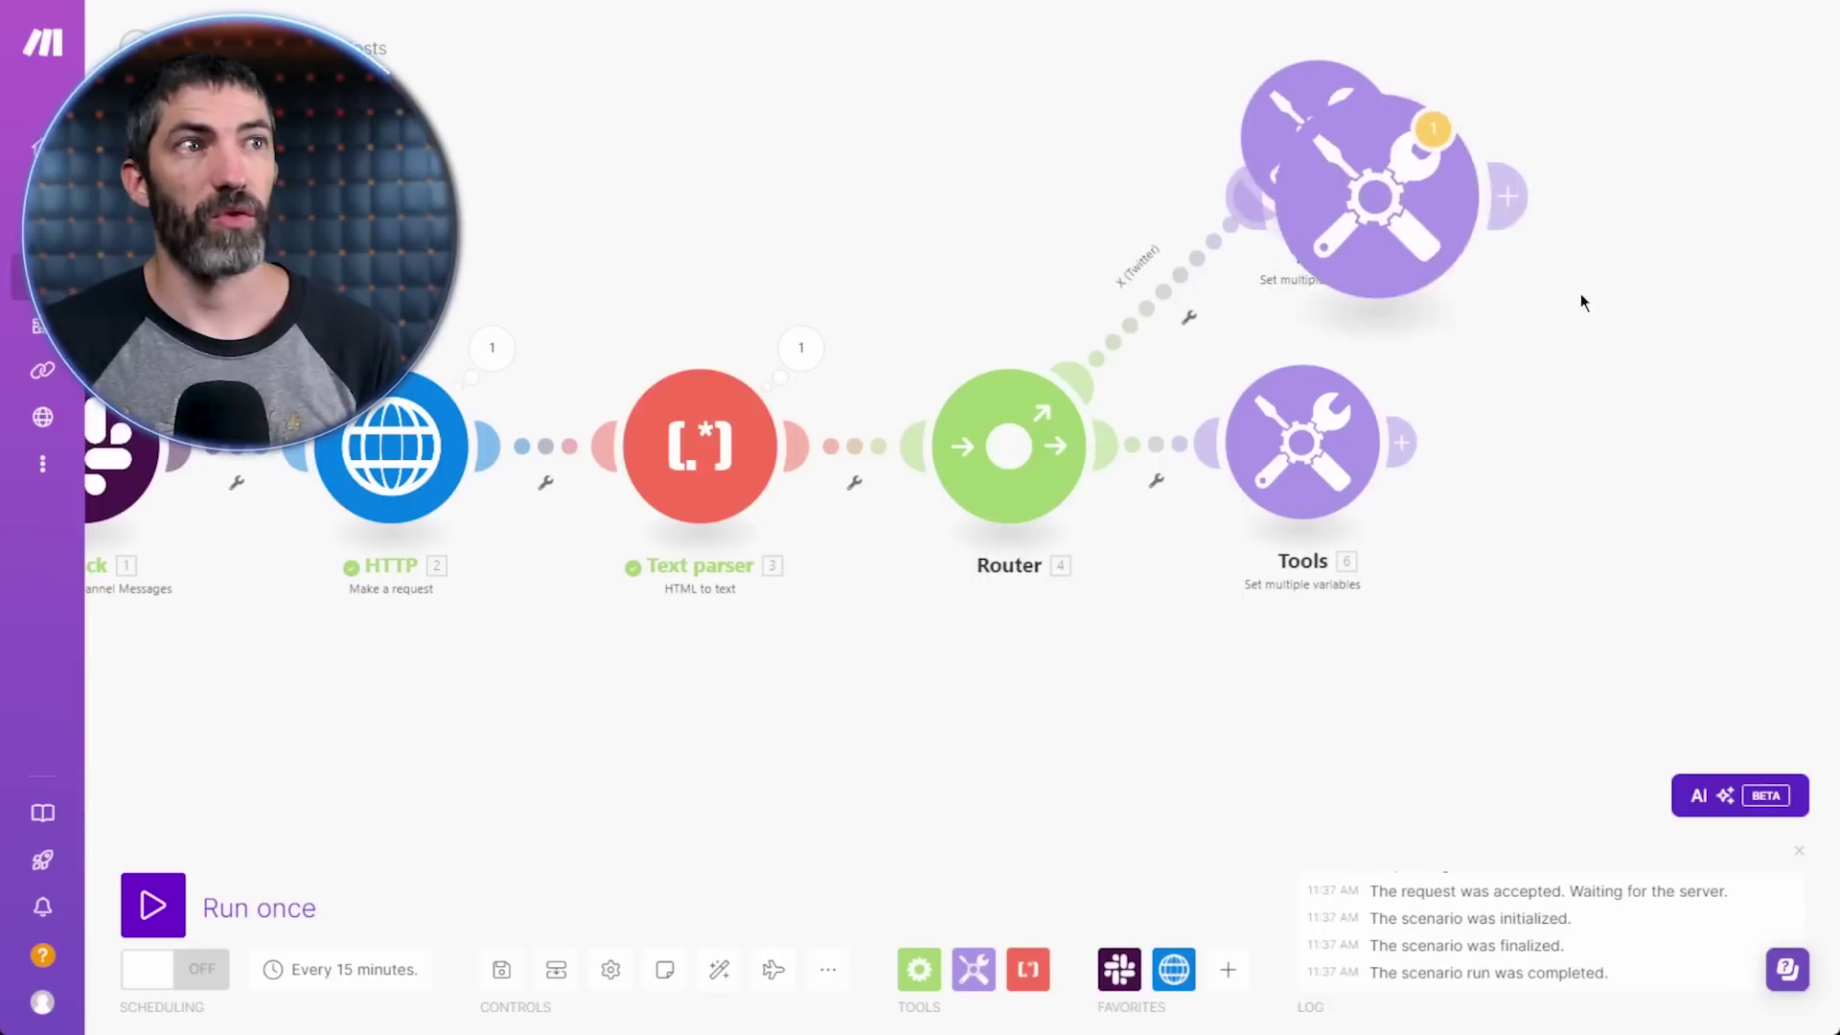
click(1404, 235)
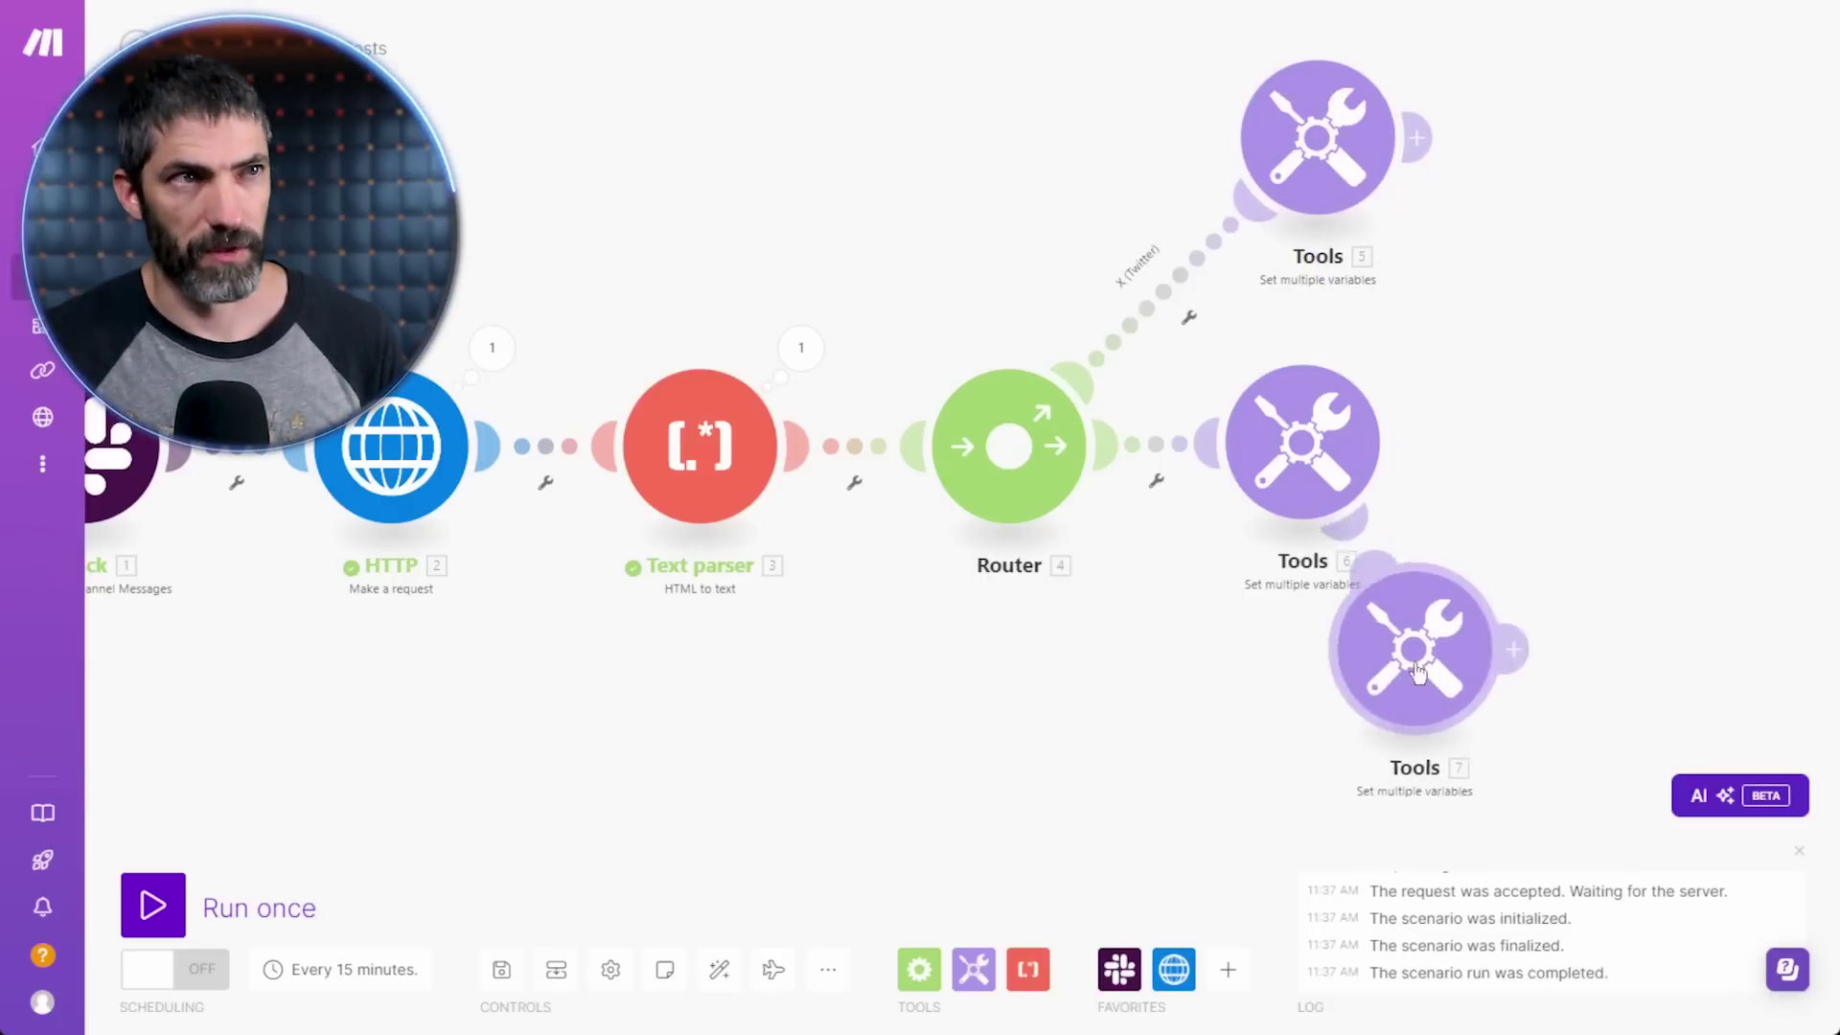
- Set the filter labels for the Instagram and LinkedIn routes
click(1180, 455)
click(1363, 288)
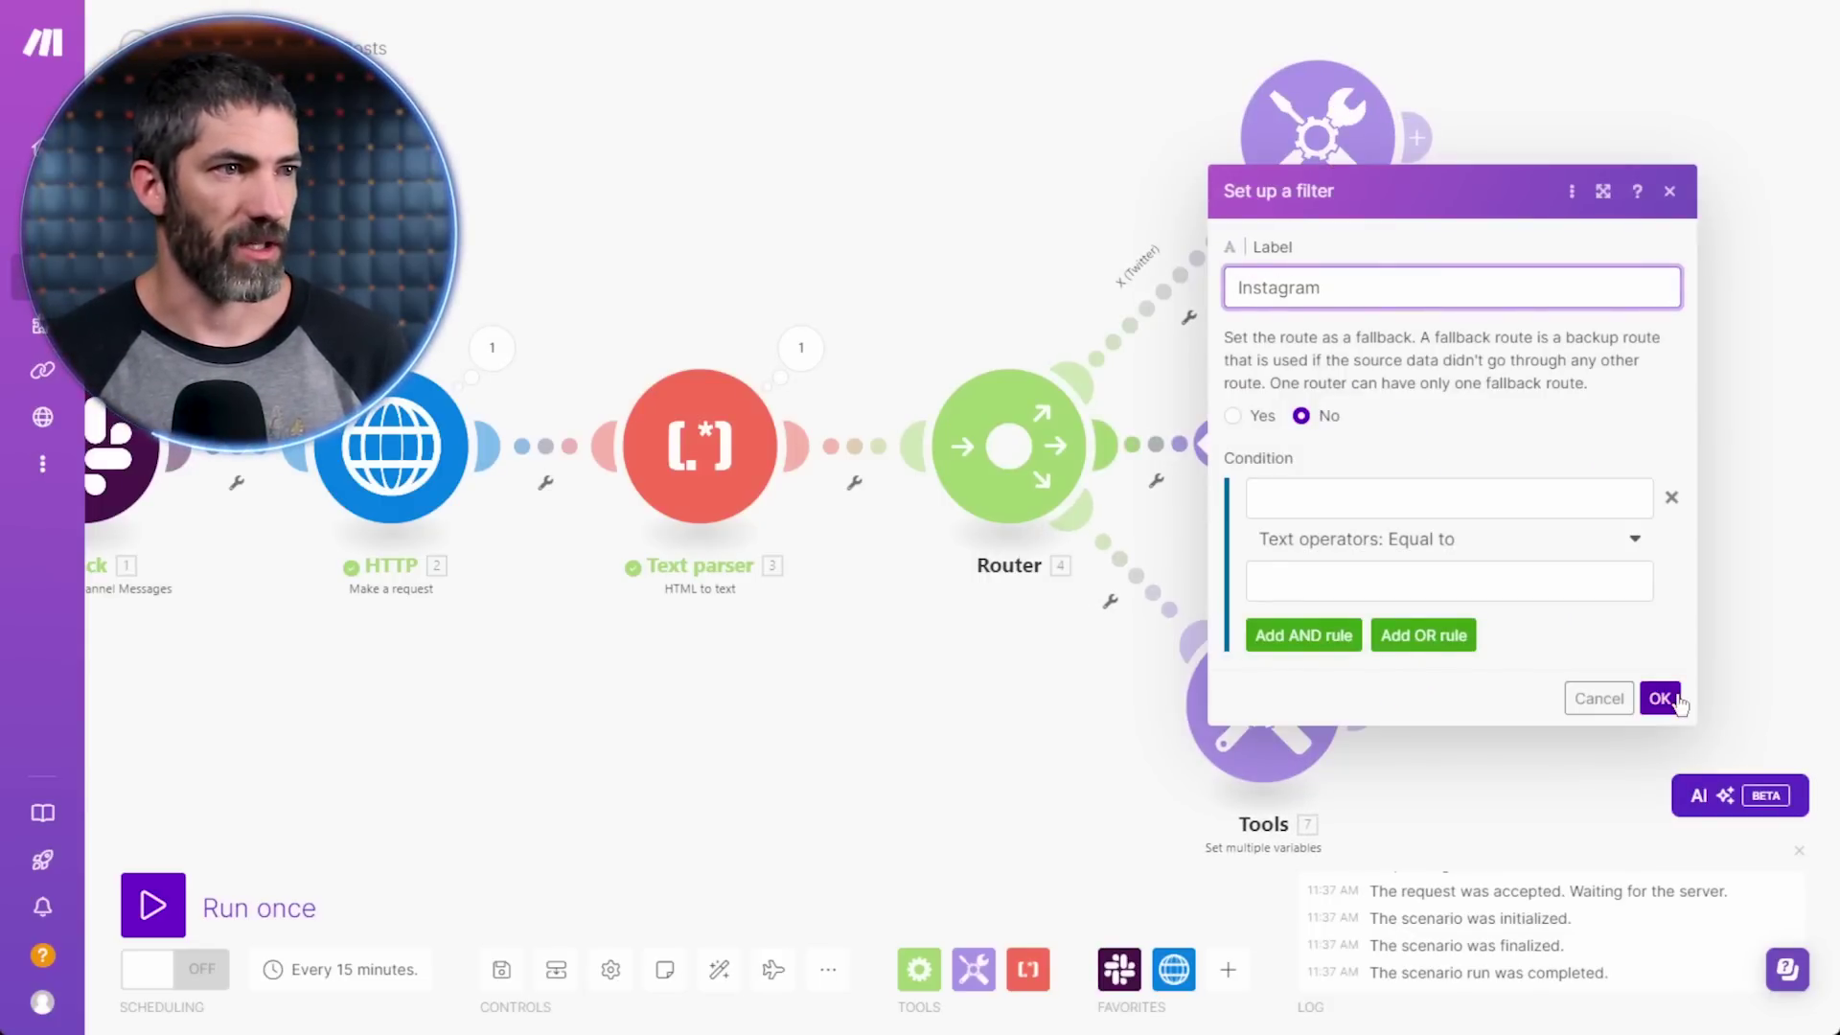
click(1659, 699)
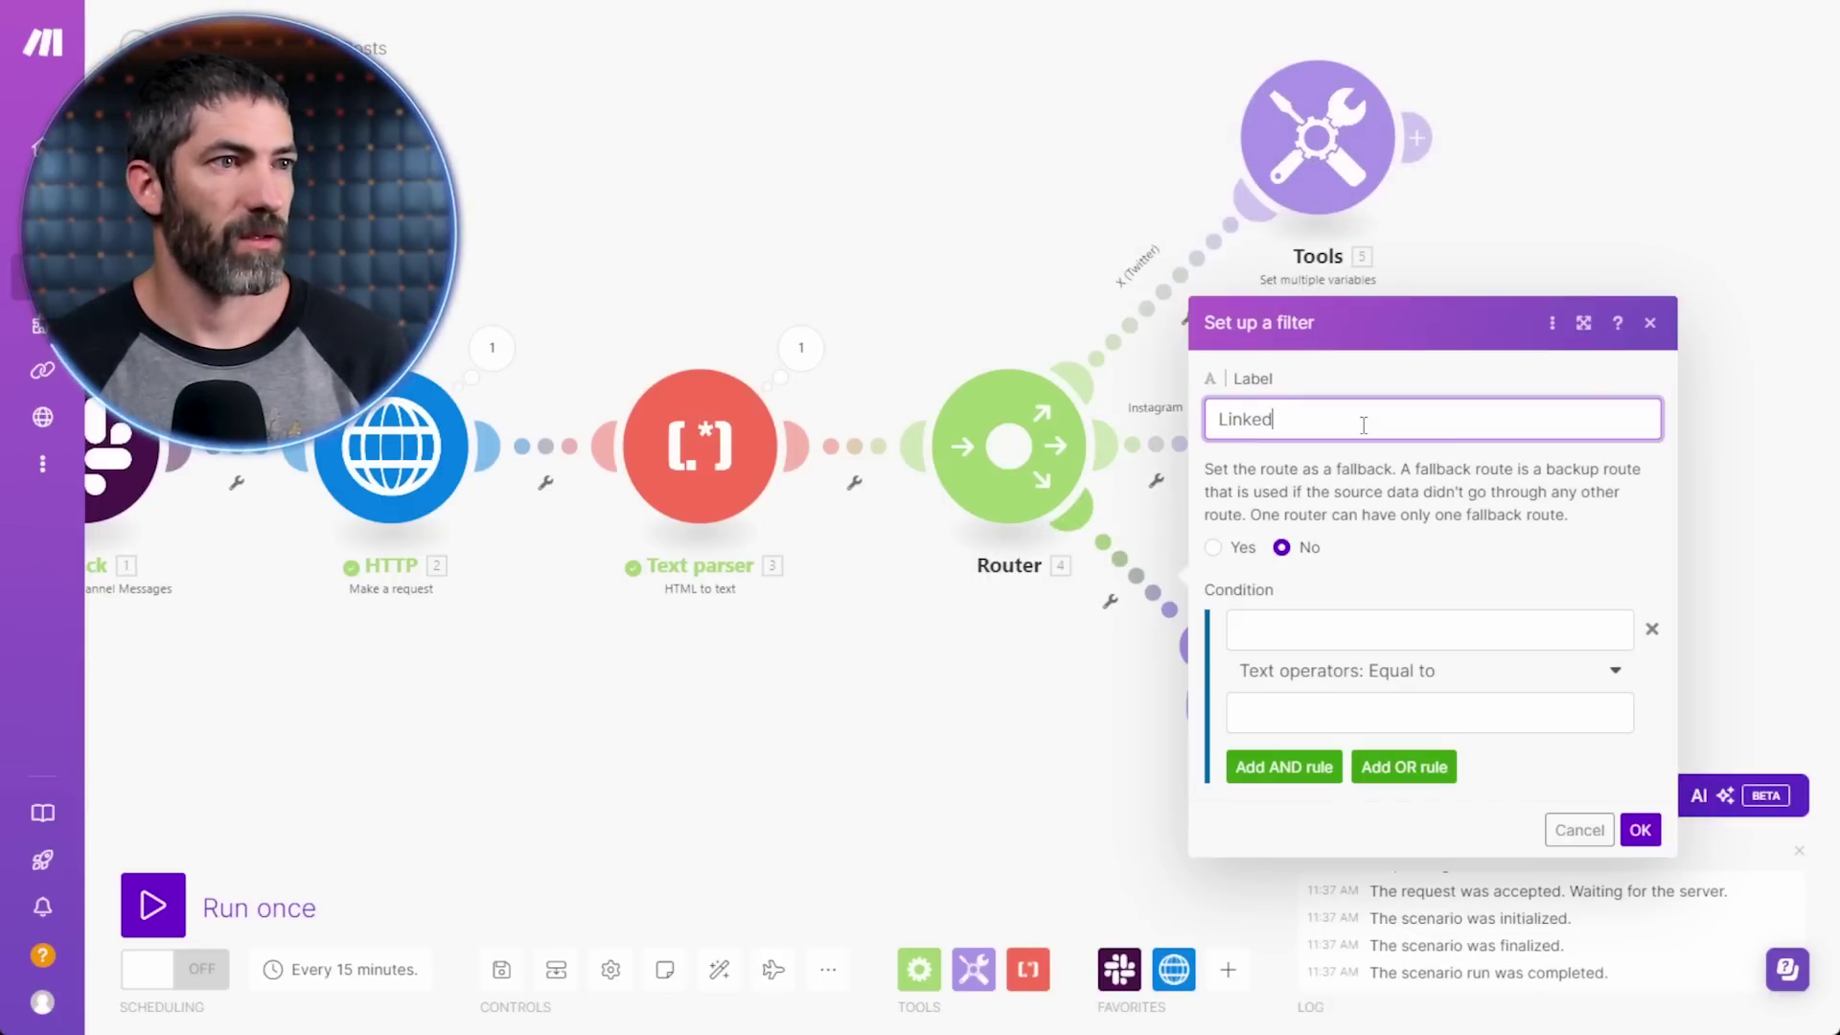
click(1634, 824)
- Edit each copy's PostID prefix, with L for LinkedIn, then auto-arrange the modules
click(1288, 445)
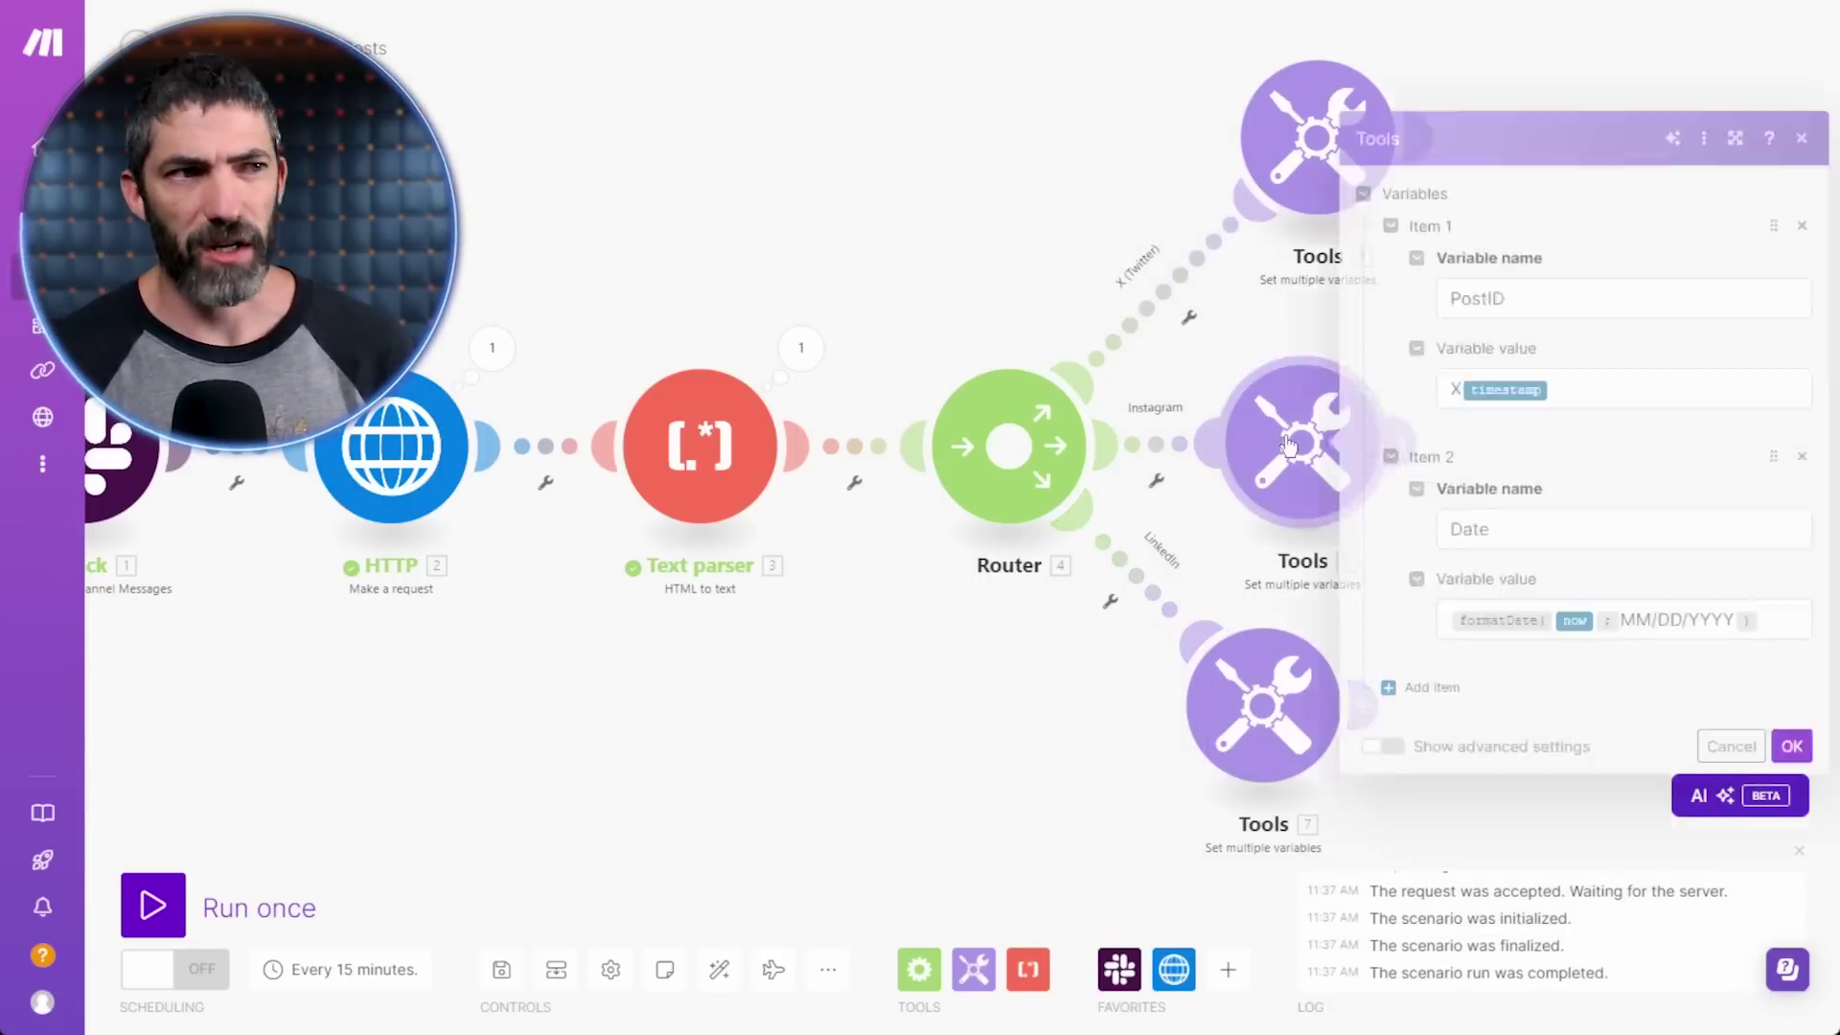
double_click(1455, 388)
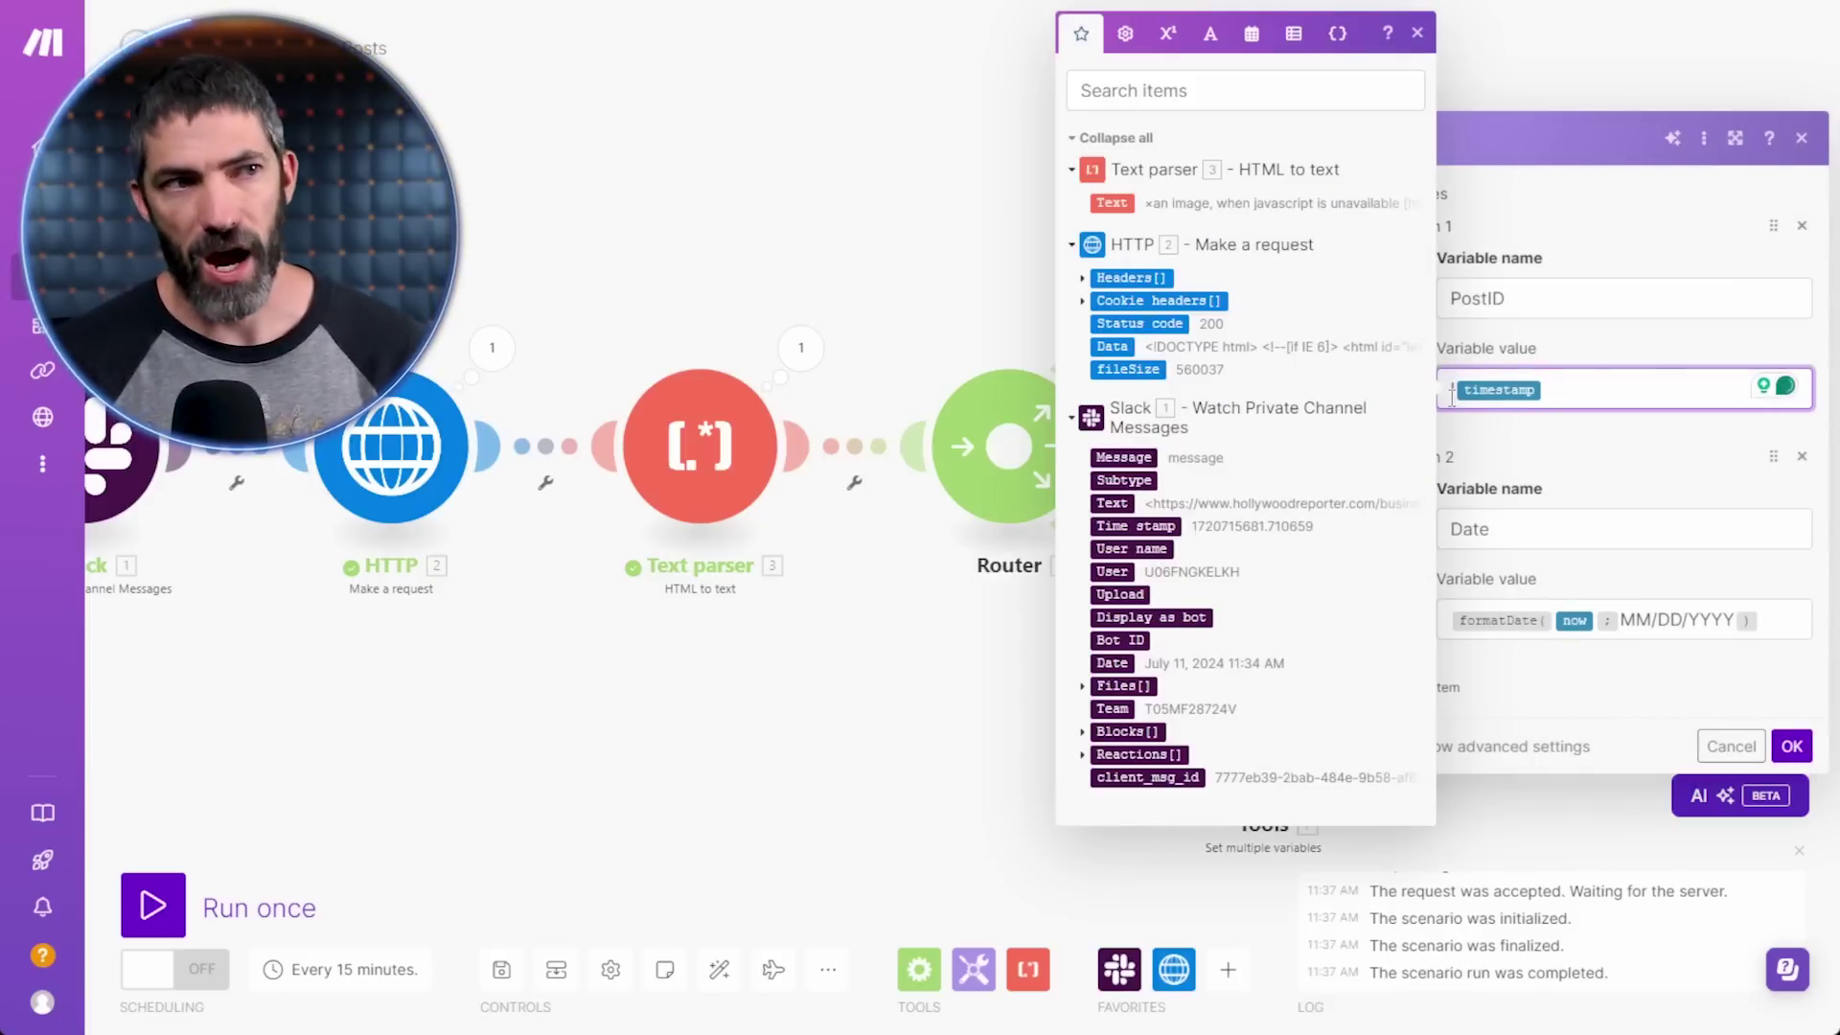
click(1508, 433)
click(1791, 747)
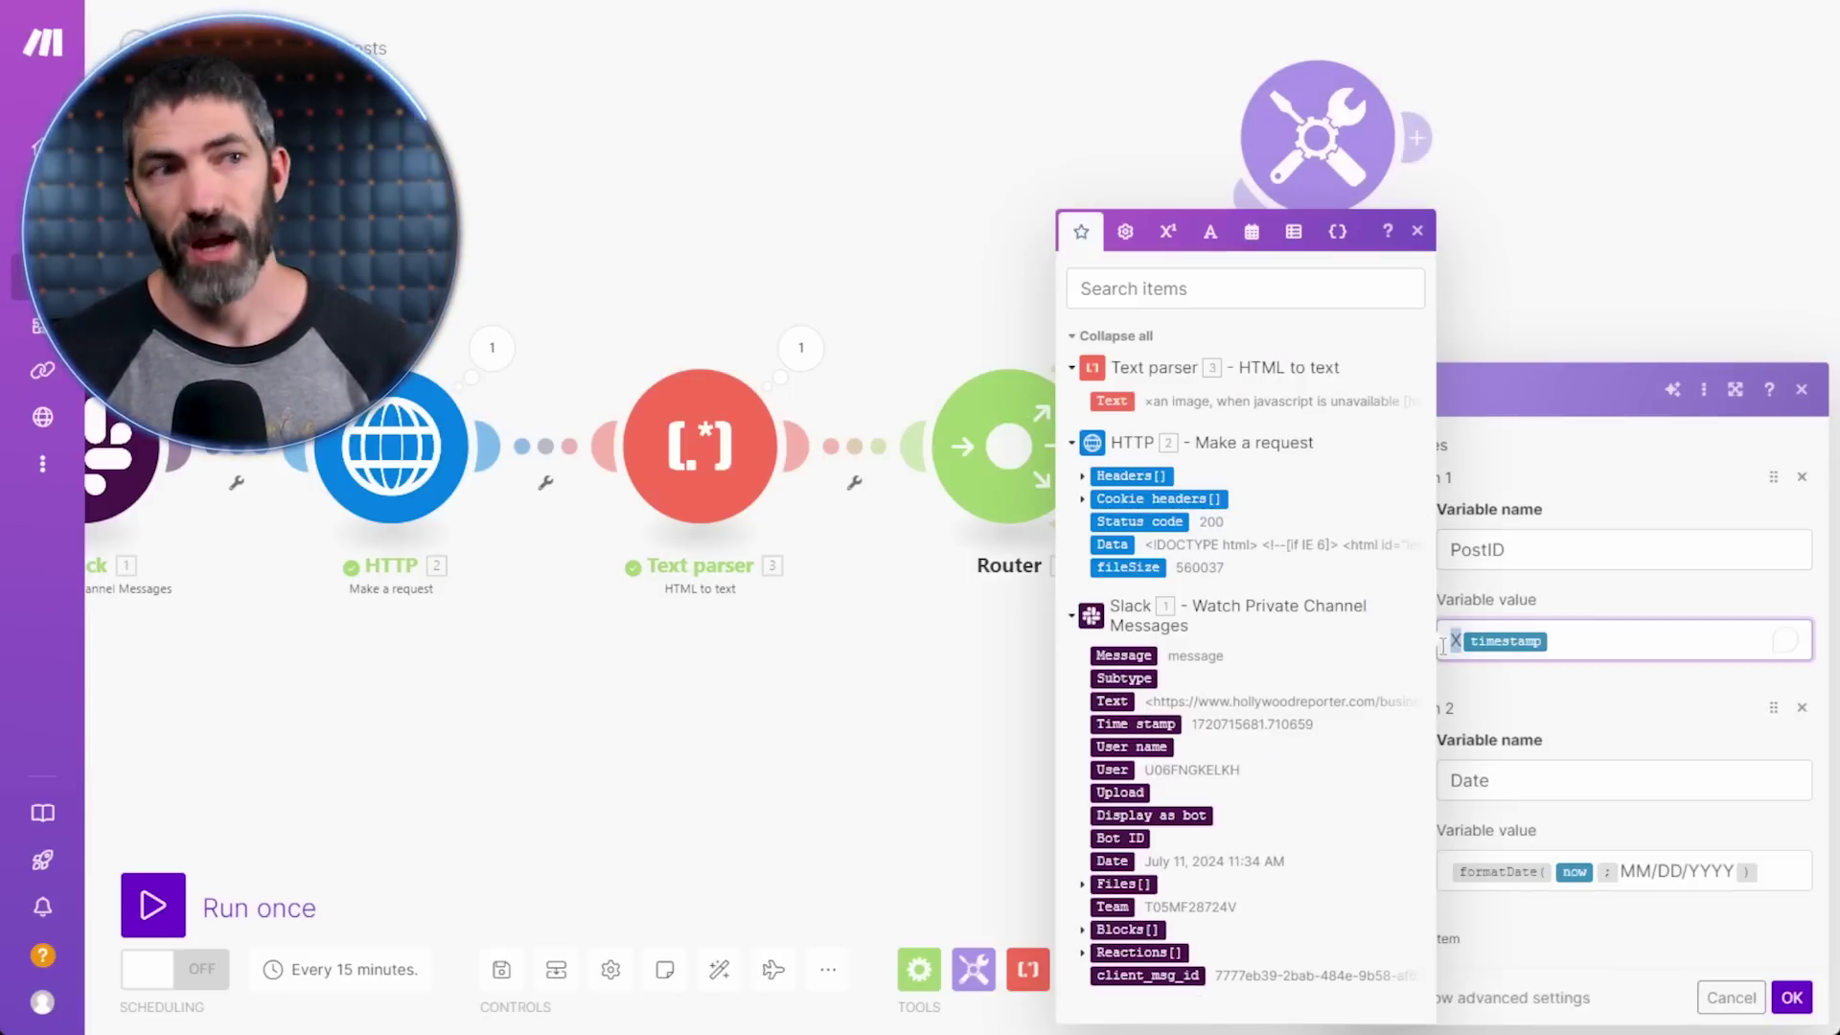
click(1534, 699)
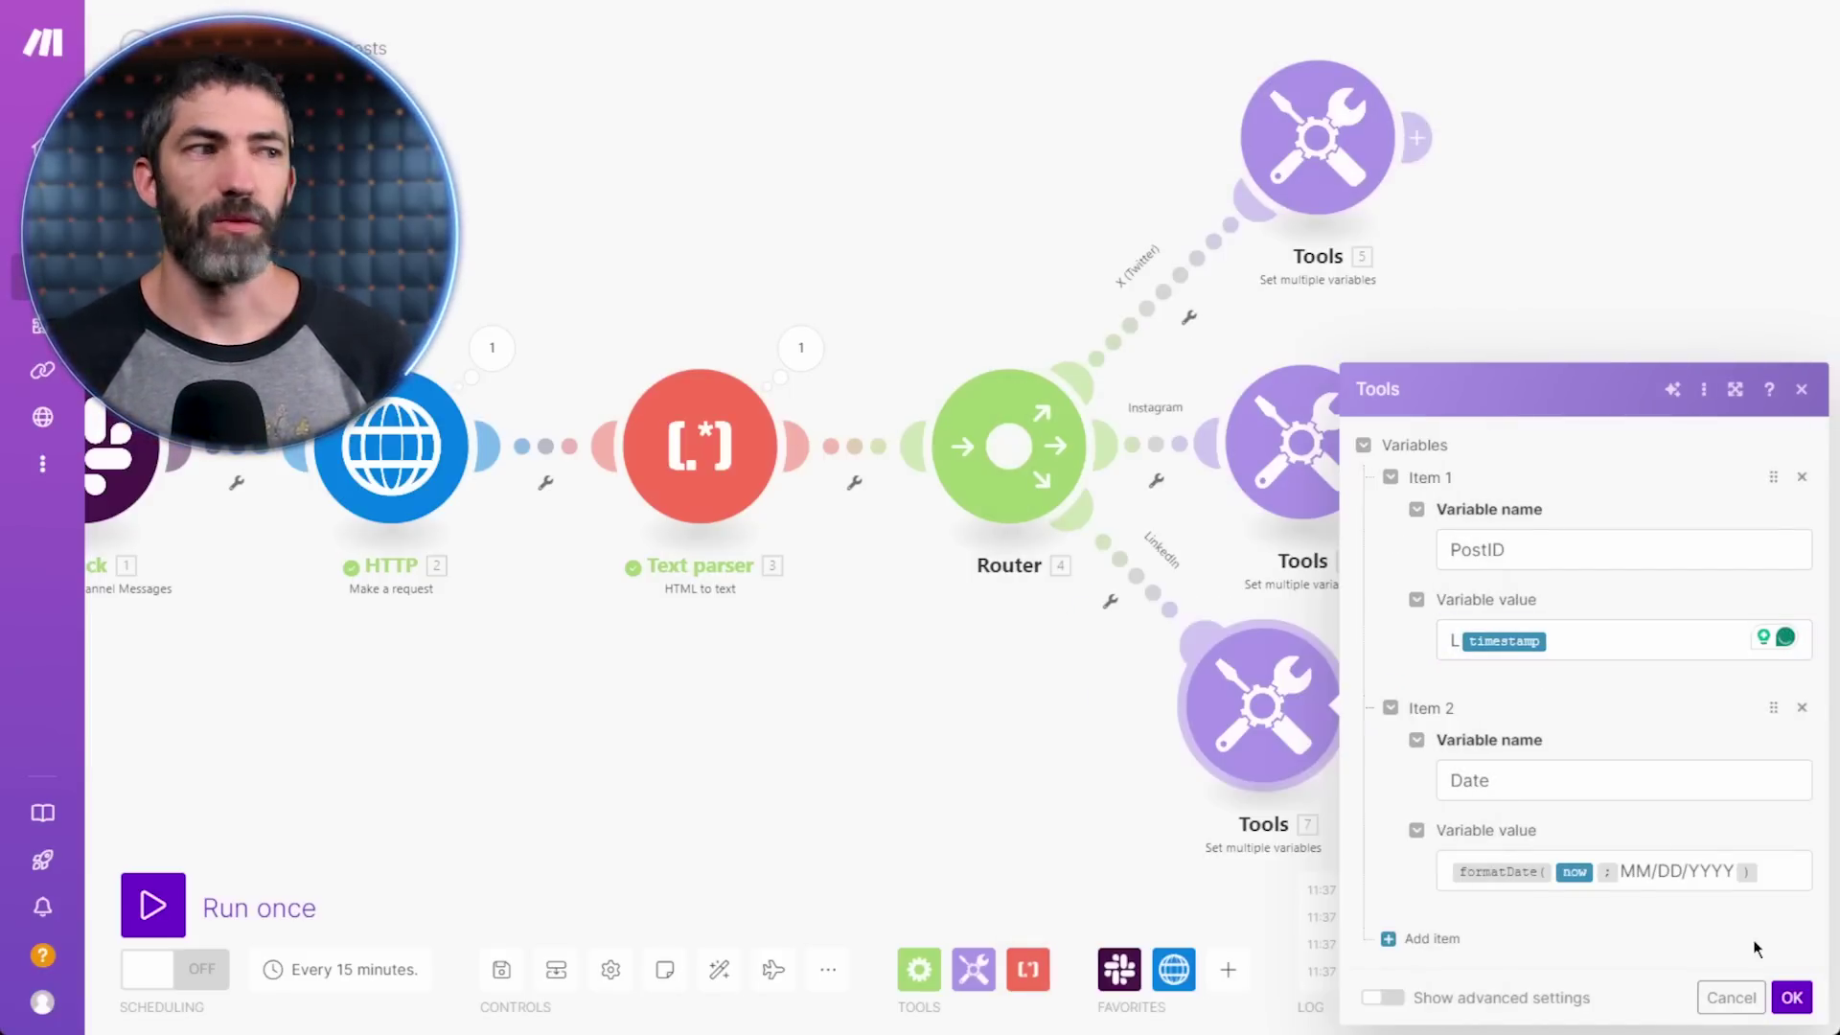
click(1788, 997)
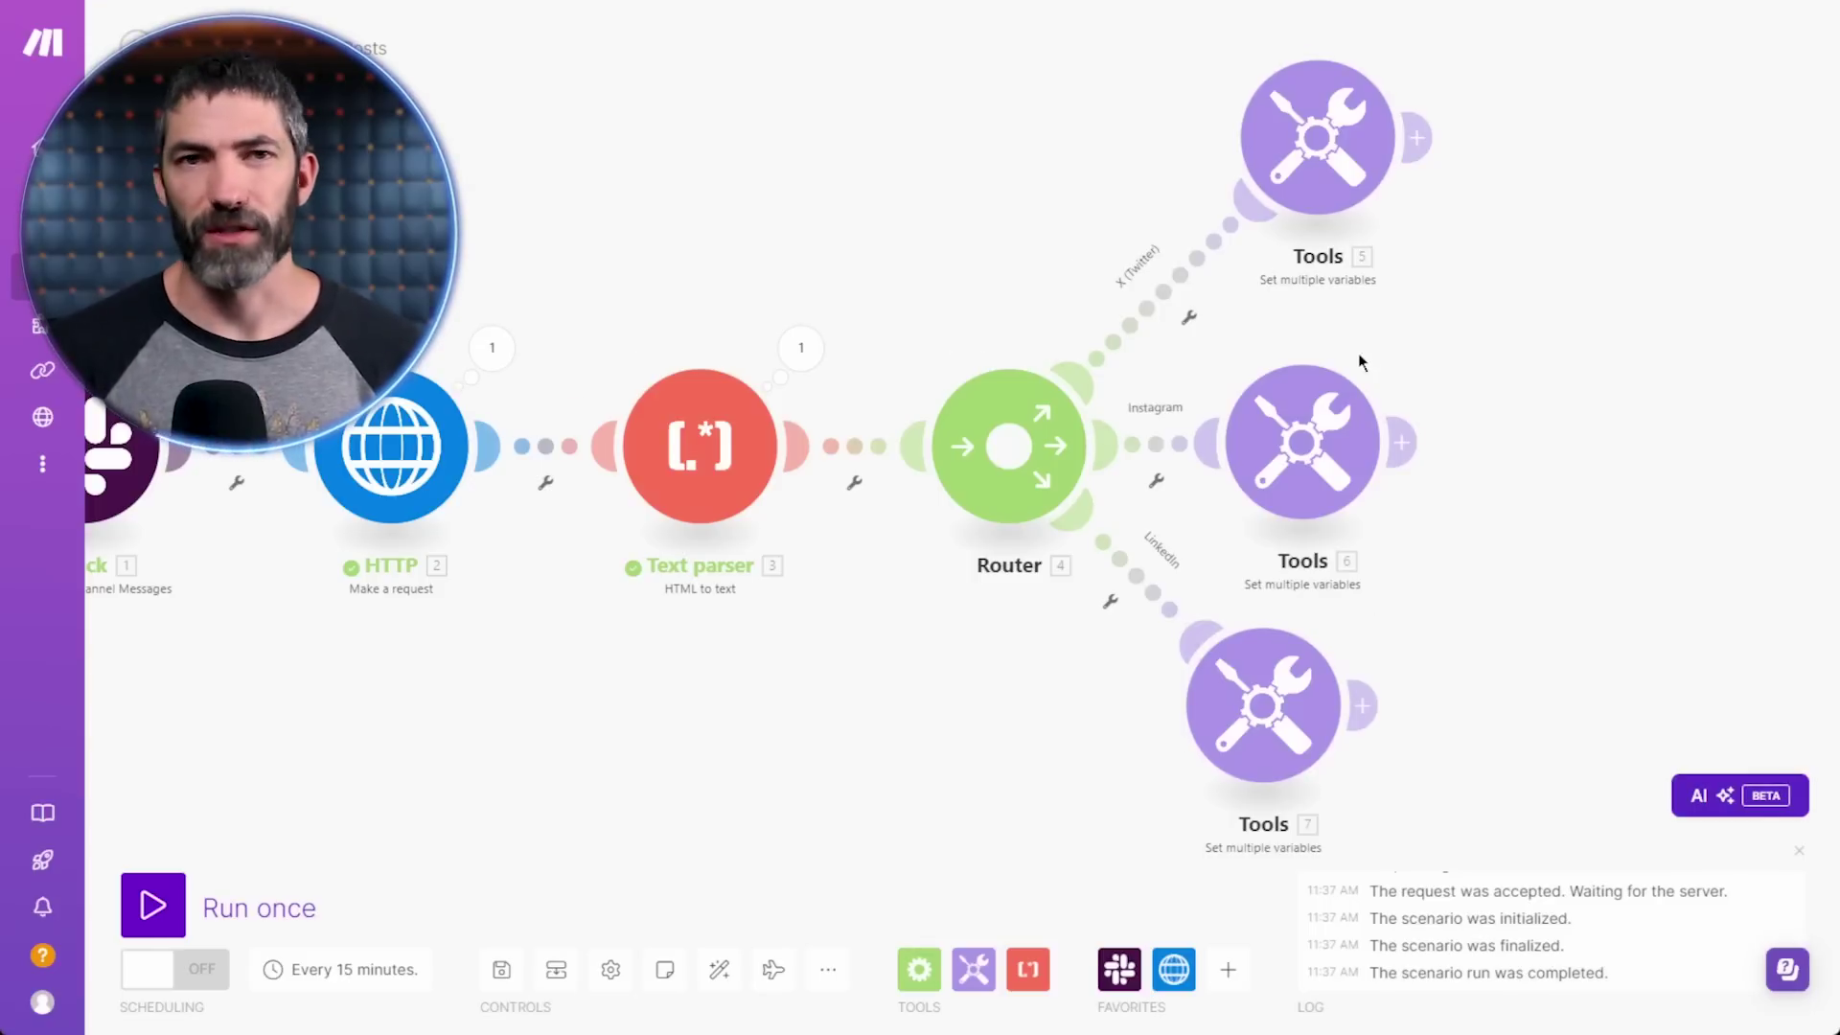
click(720, 971)
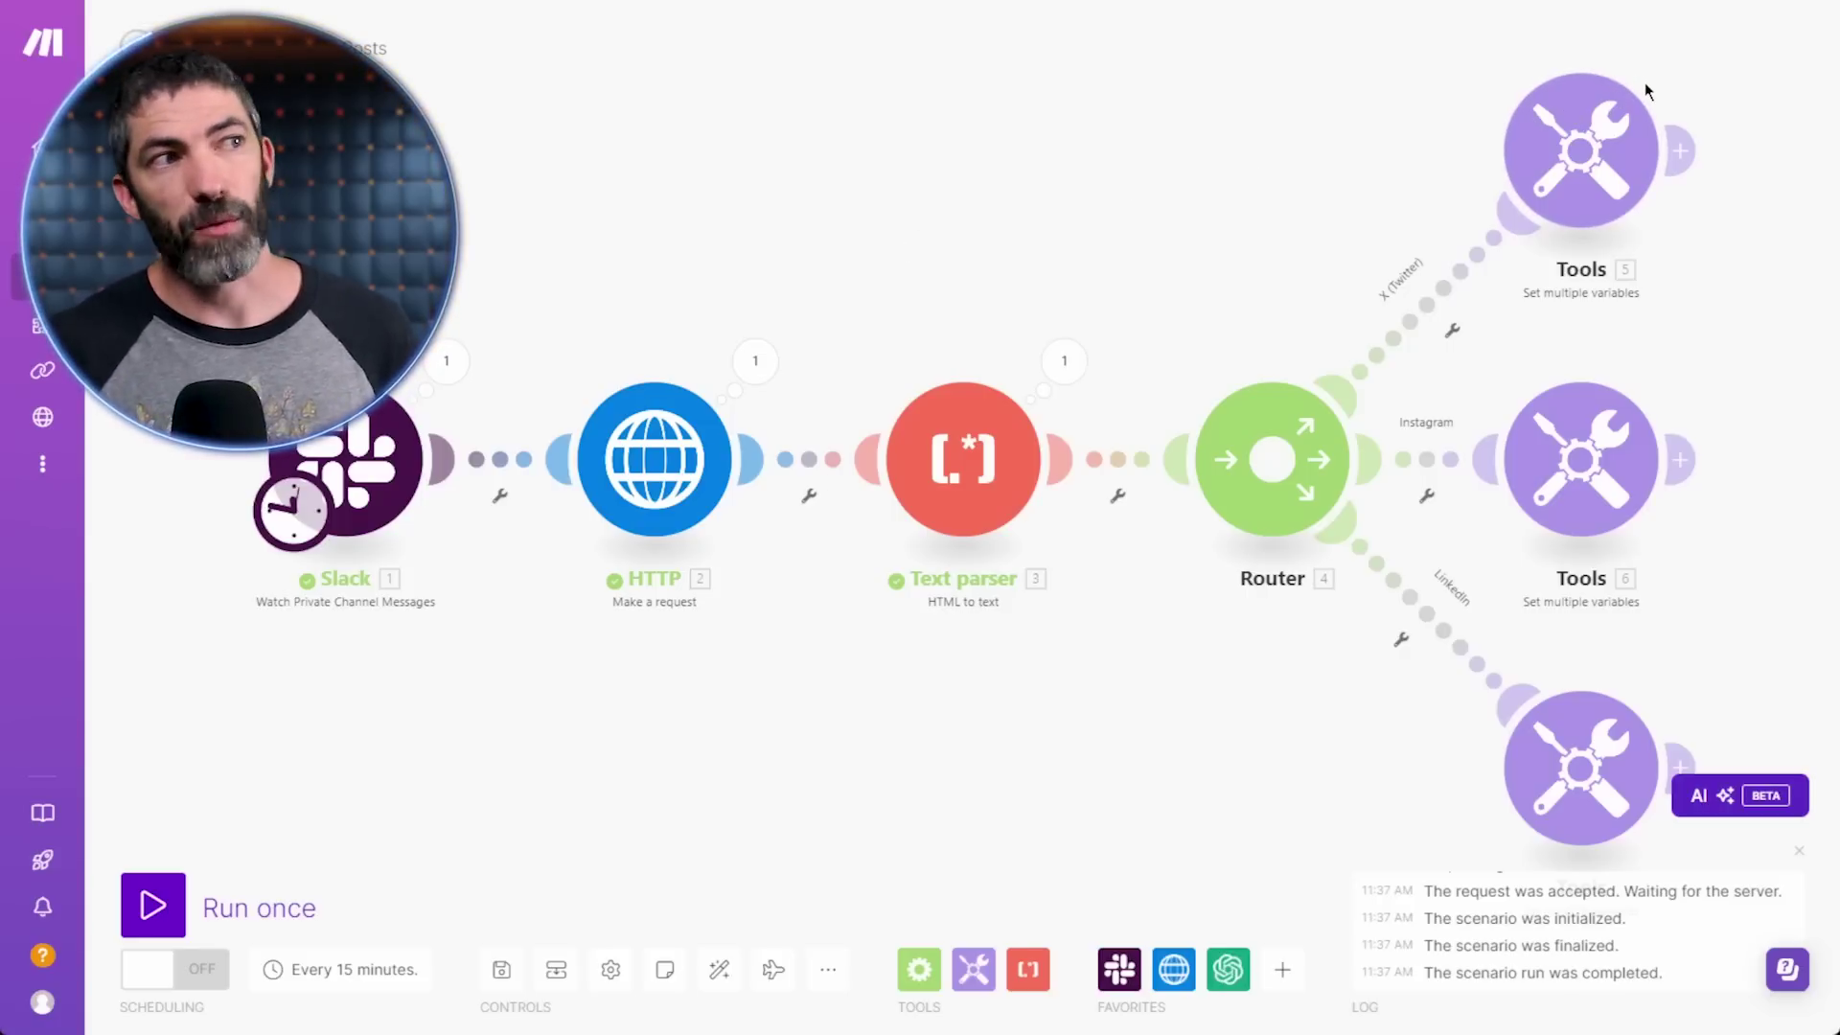
- Add an OpenAI Create a Completion step after the X variables step, using gpt-4o
click(1680, 151)
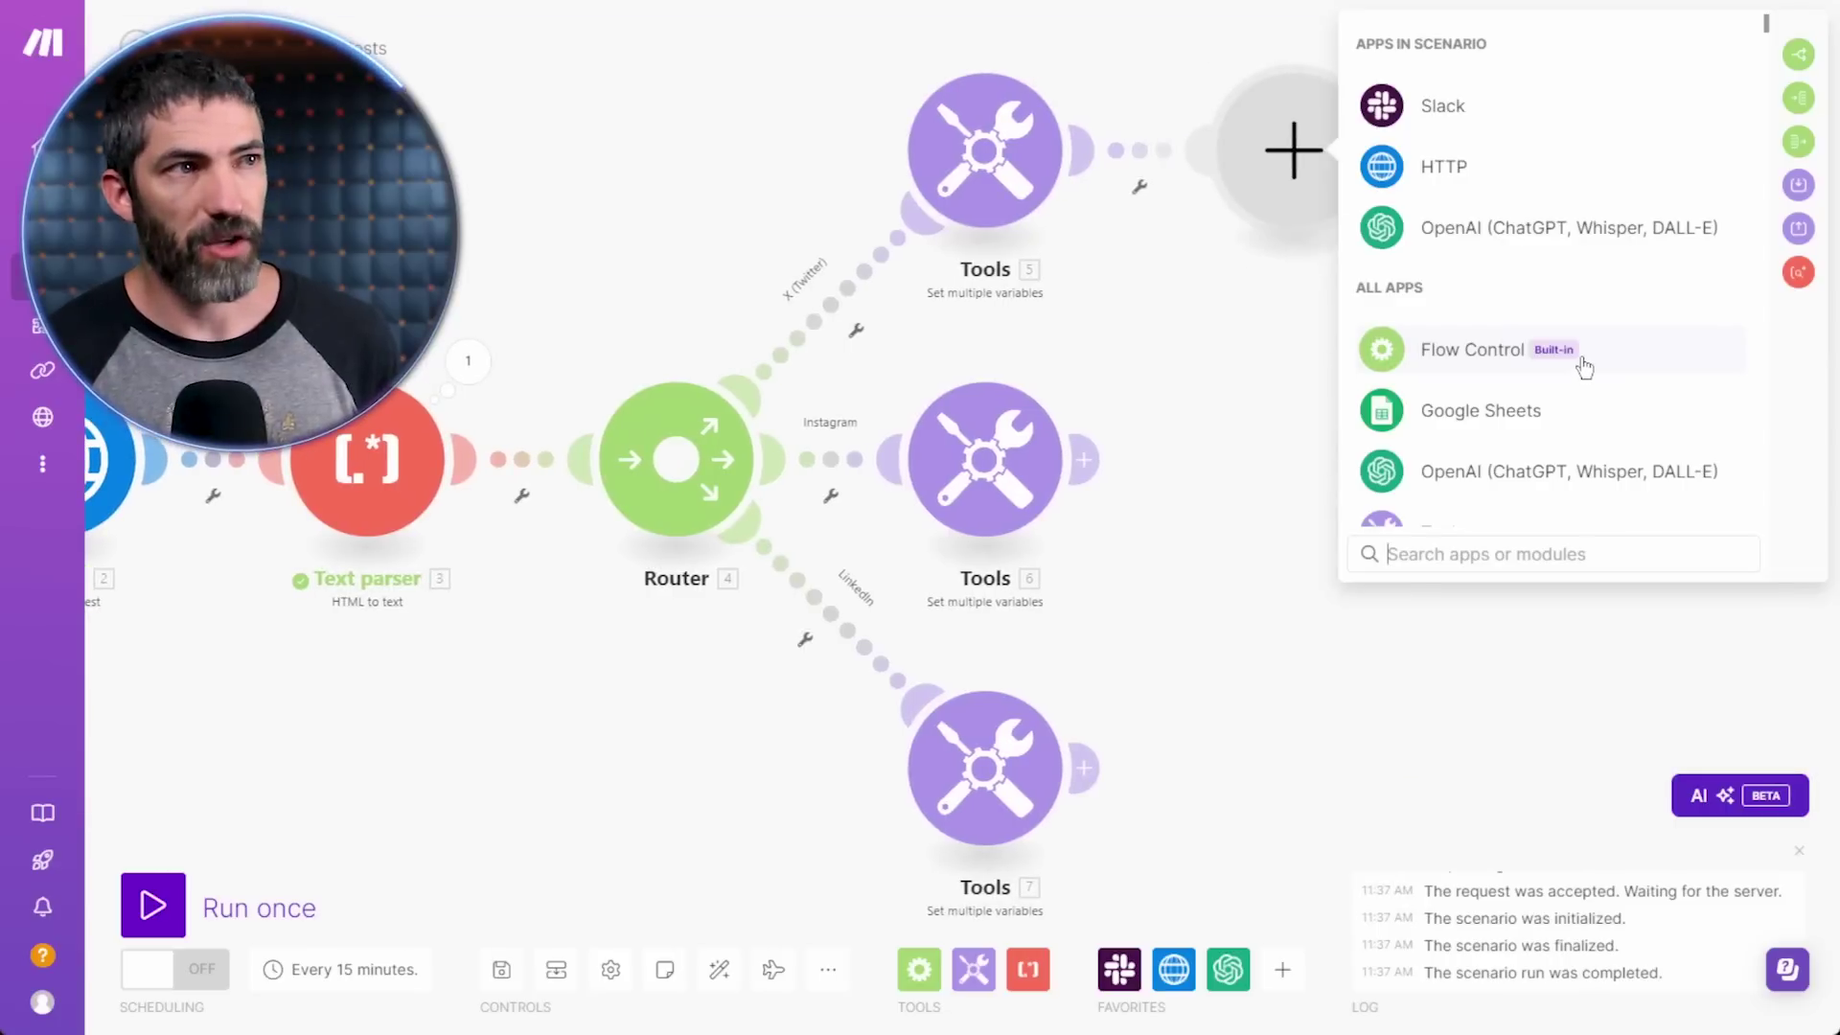
click(1490, 227)
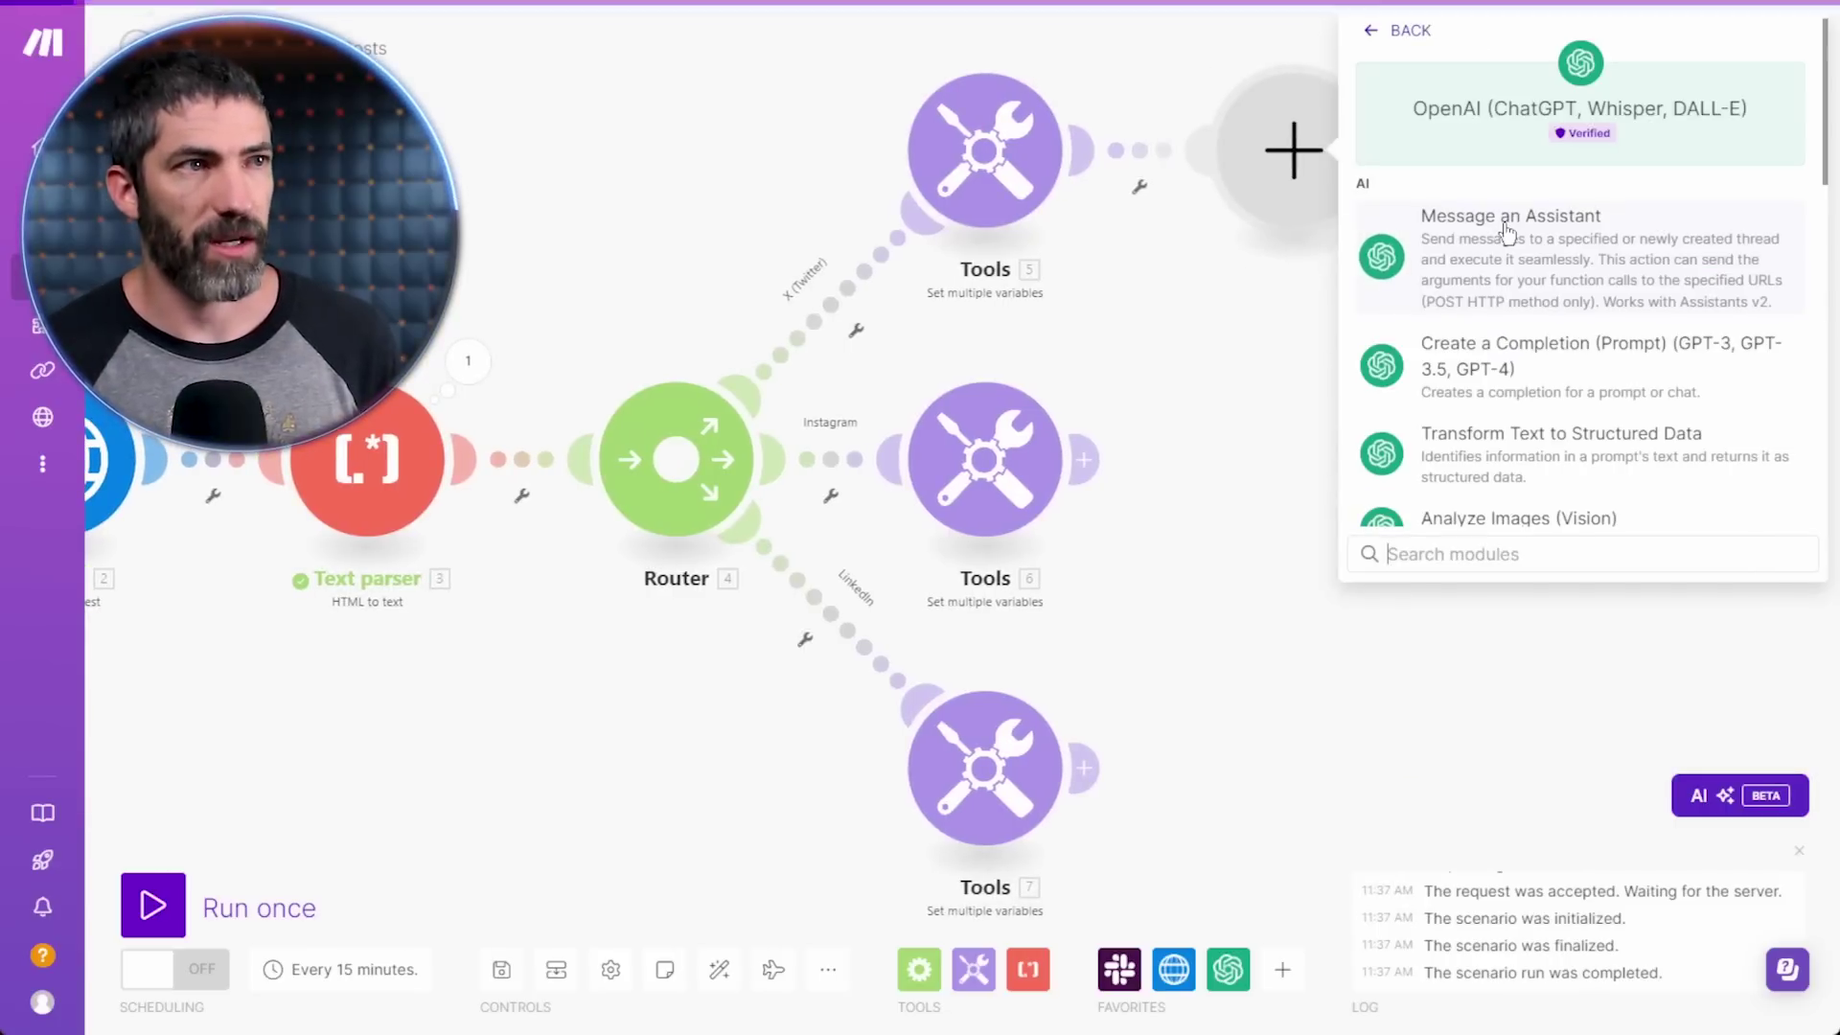
click(1524, 372)
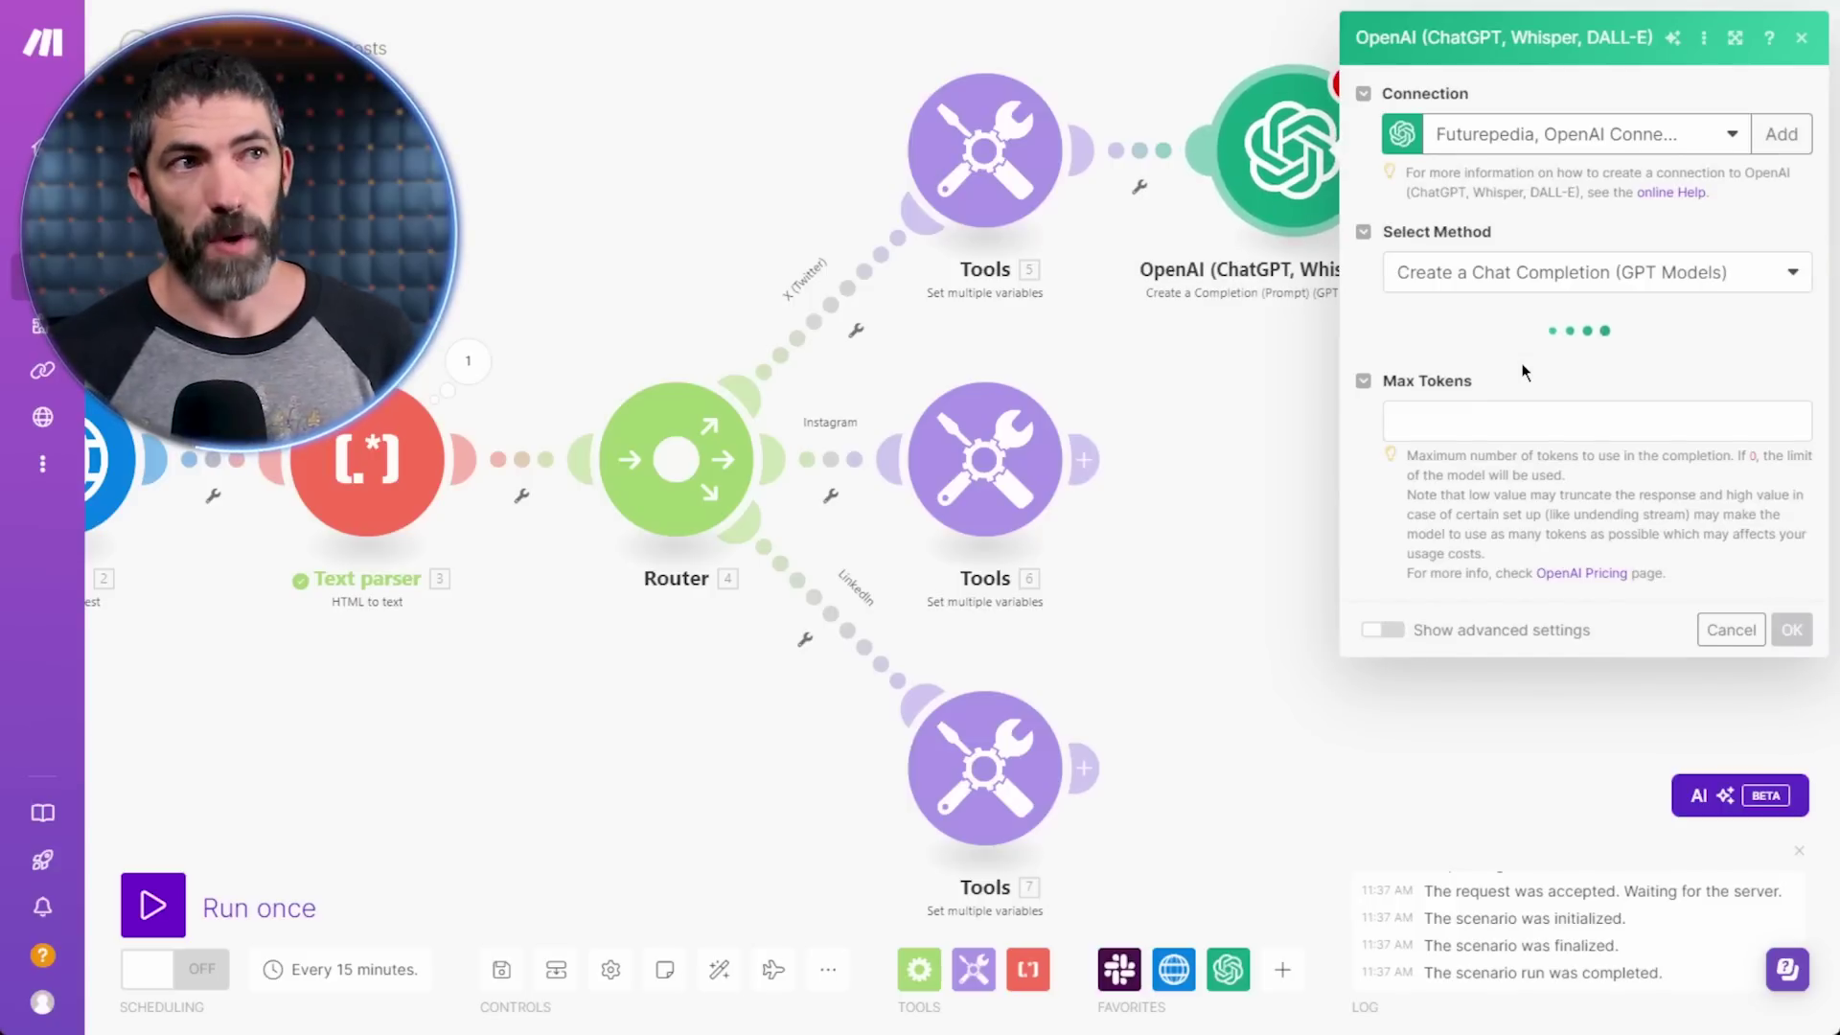
click(1524, 364)
click(1498, 463)
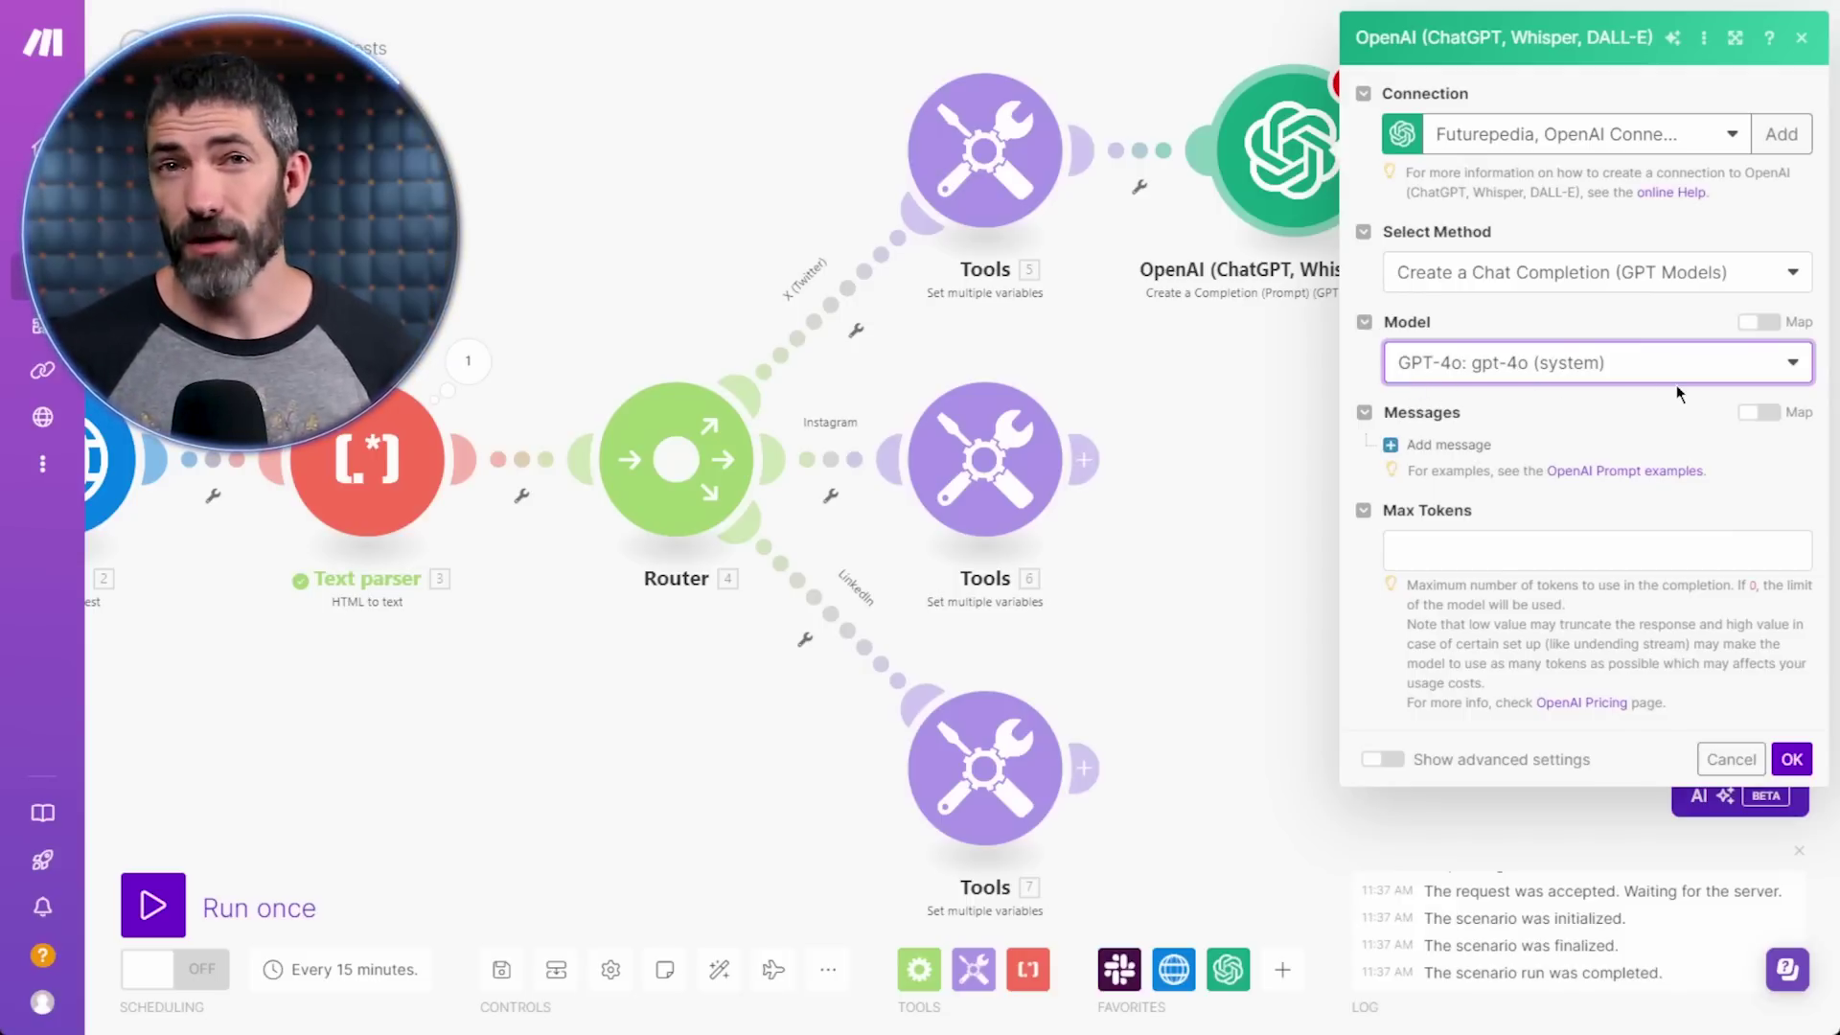
- Add a User message asking for a thorough summary, with the parsed article text mapped in
click(1468, 452)
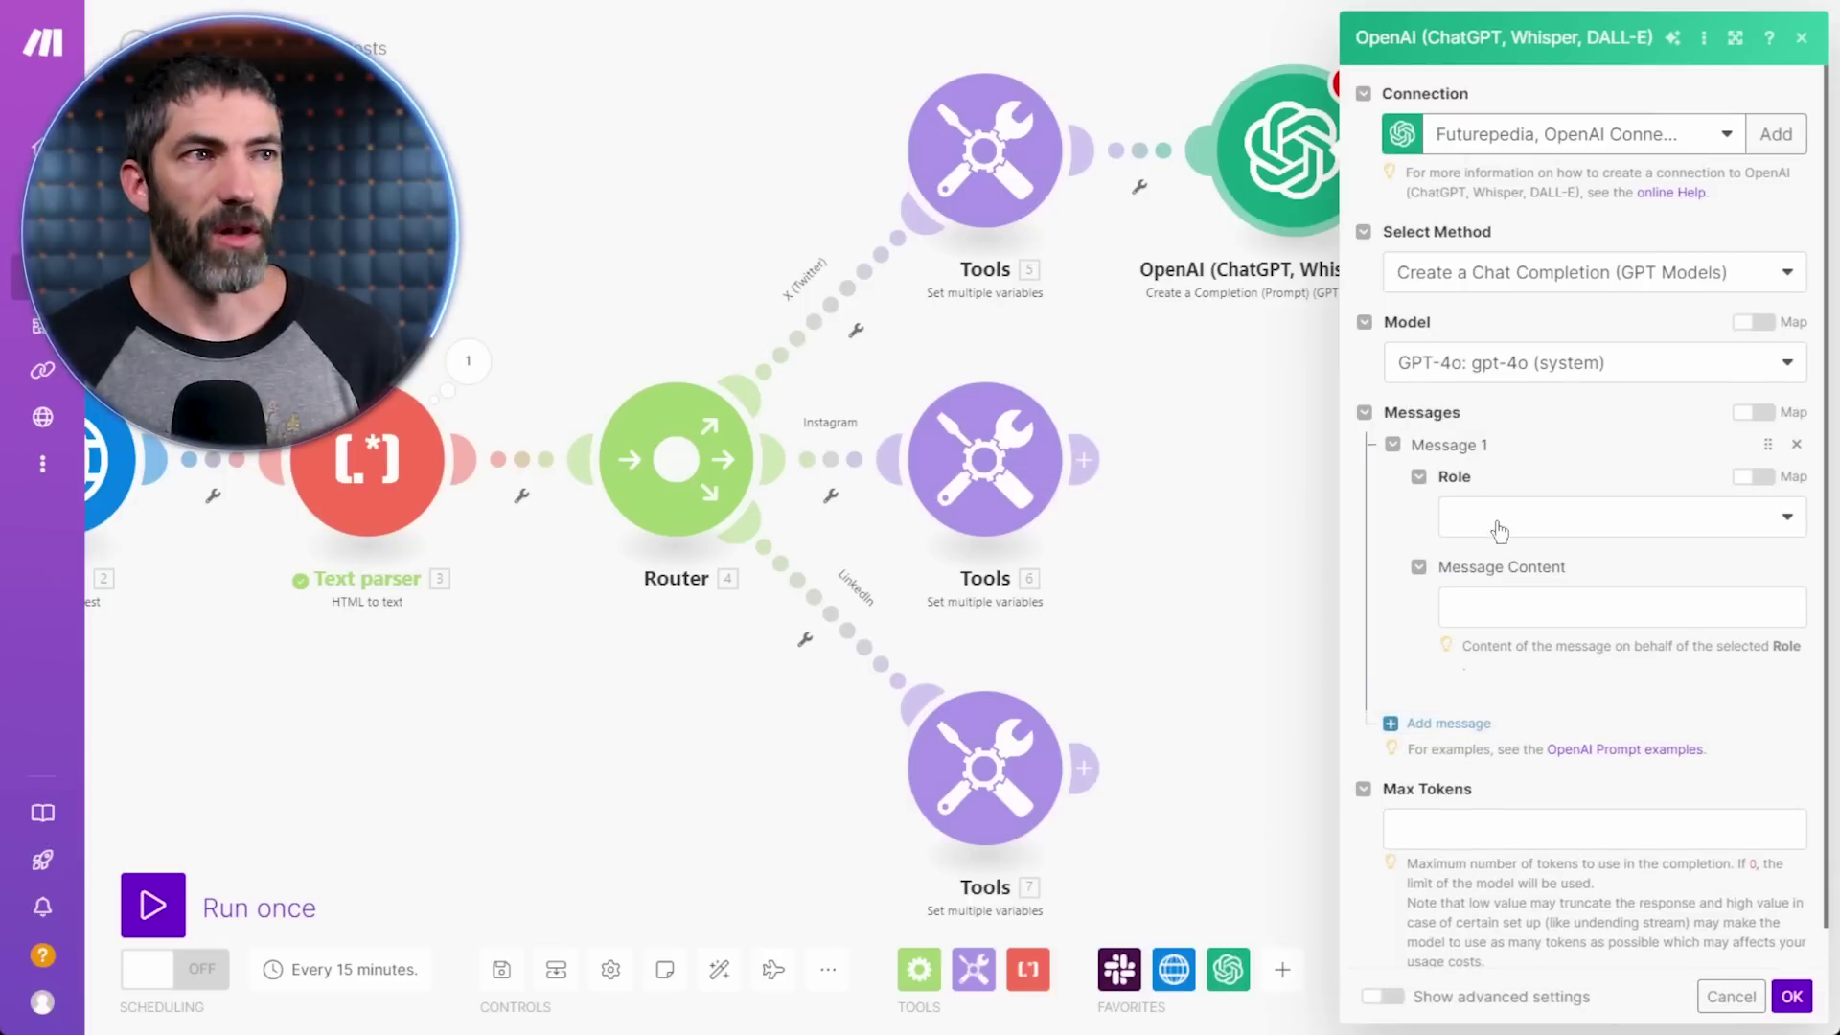
click(1499, 522)
click(1503, 591)
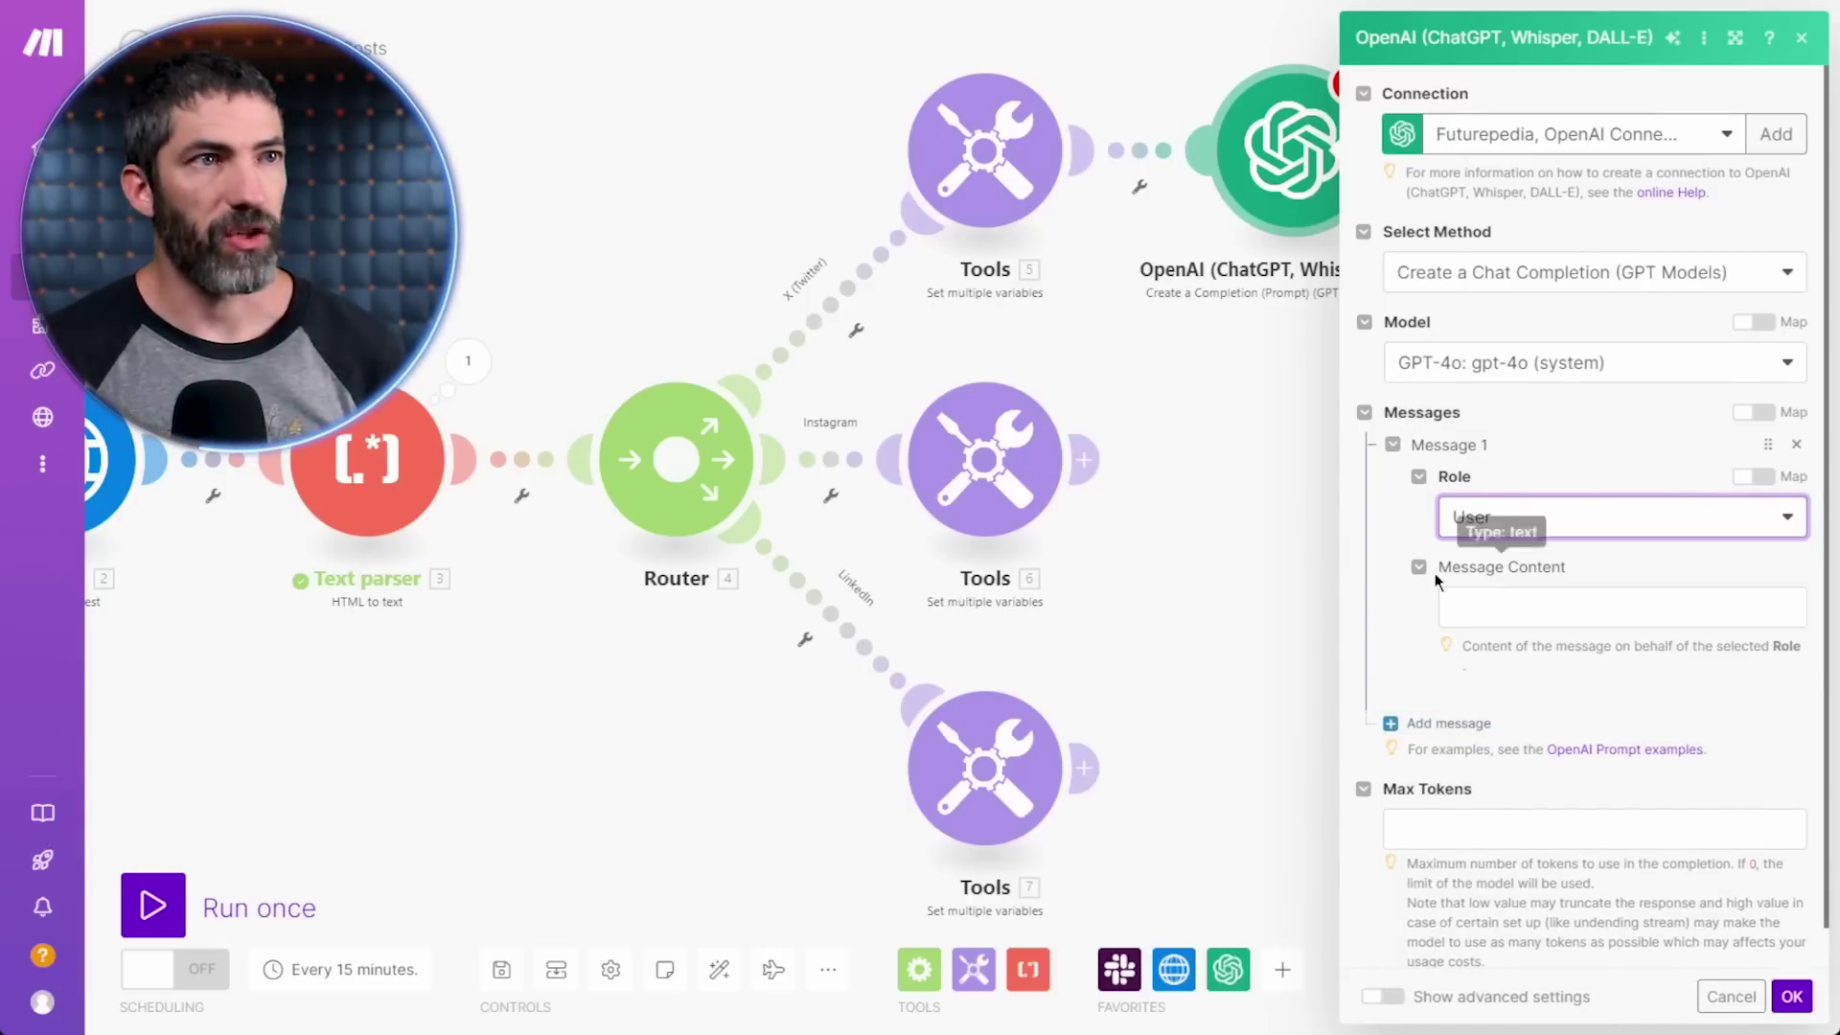
click(1502, 600)
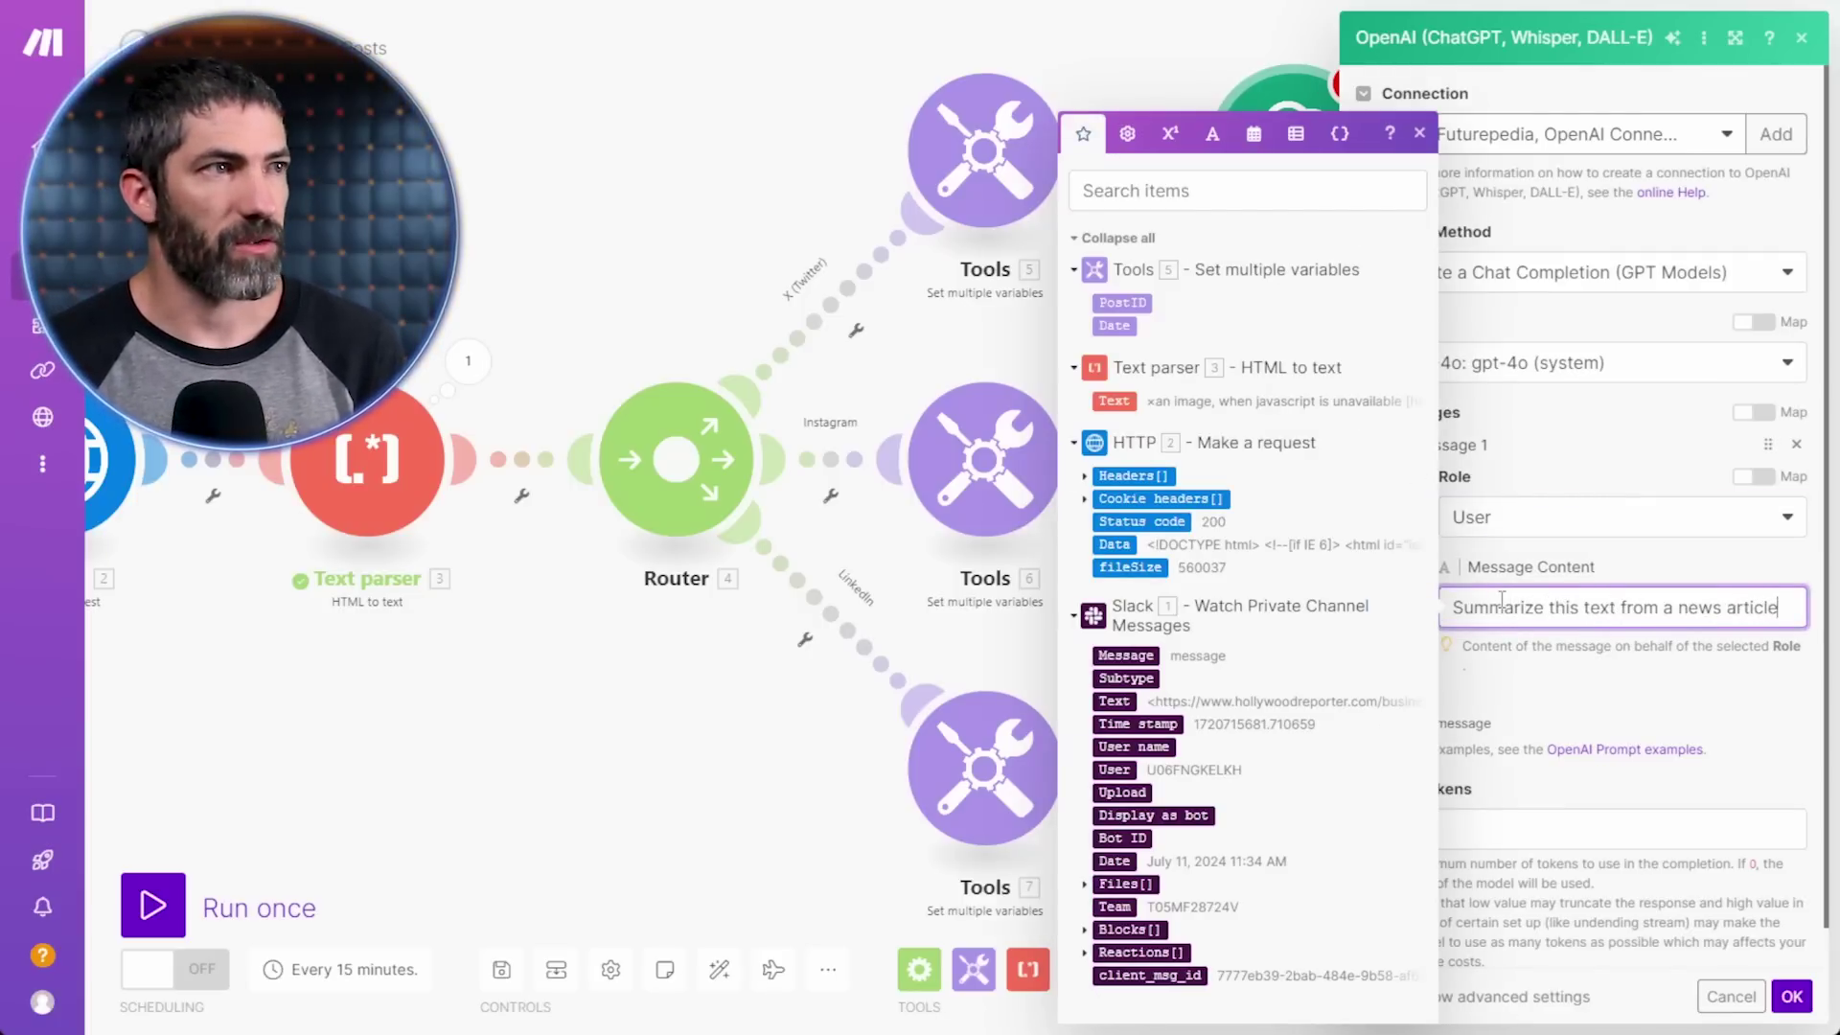
text(, ensuring that we fully unders)
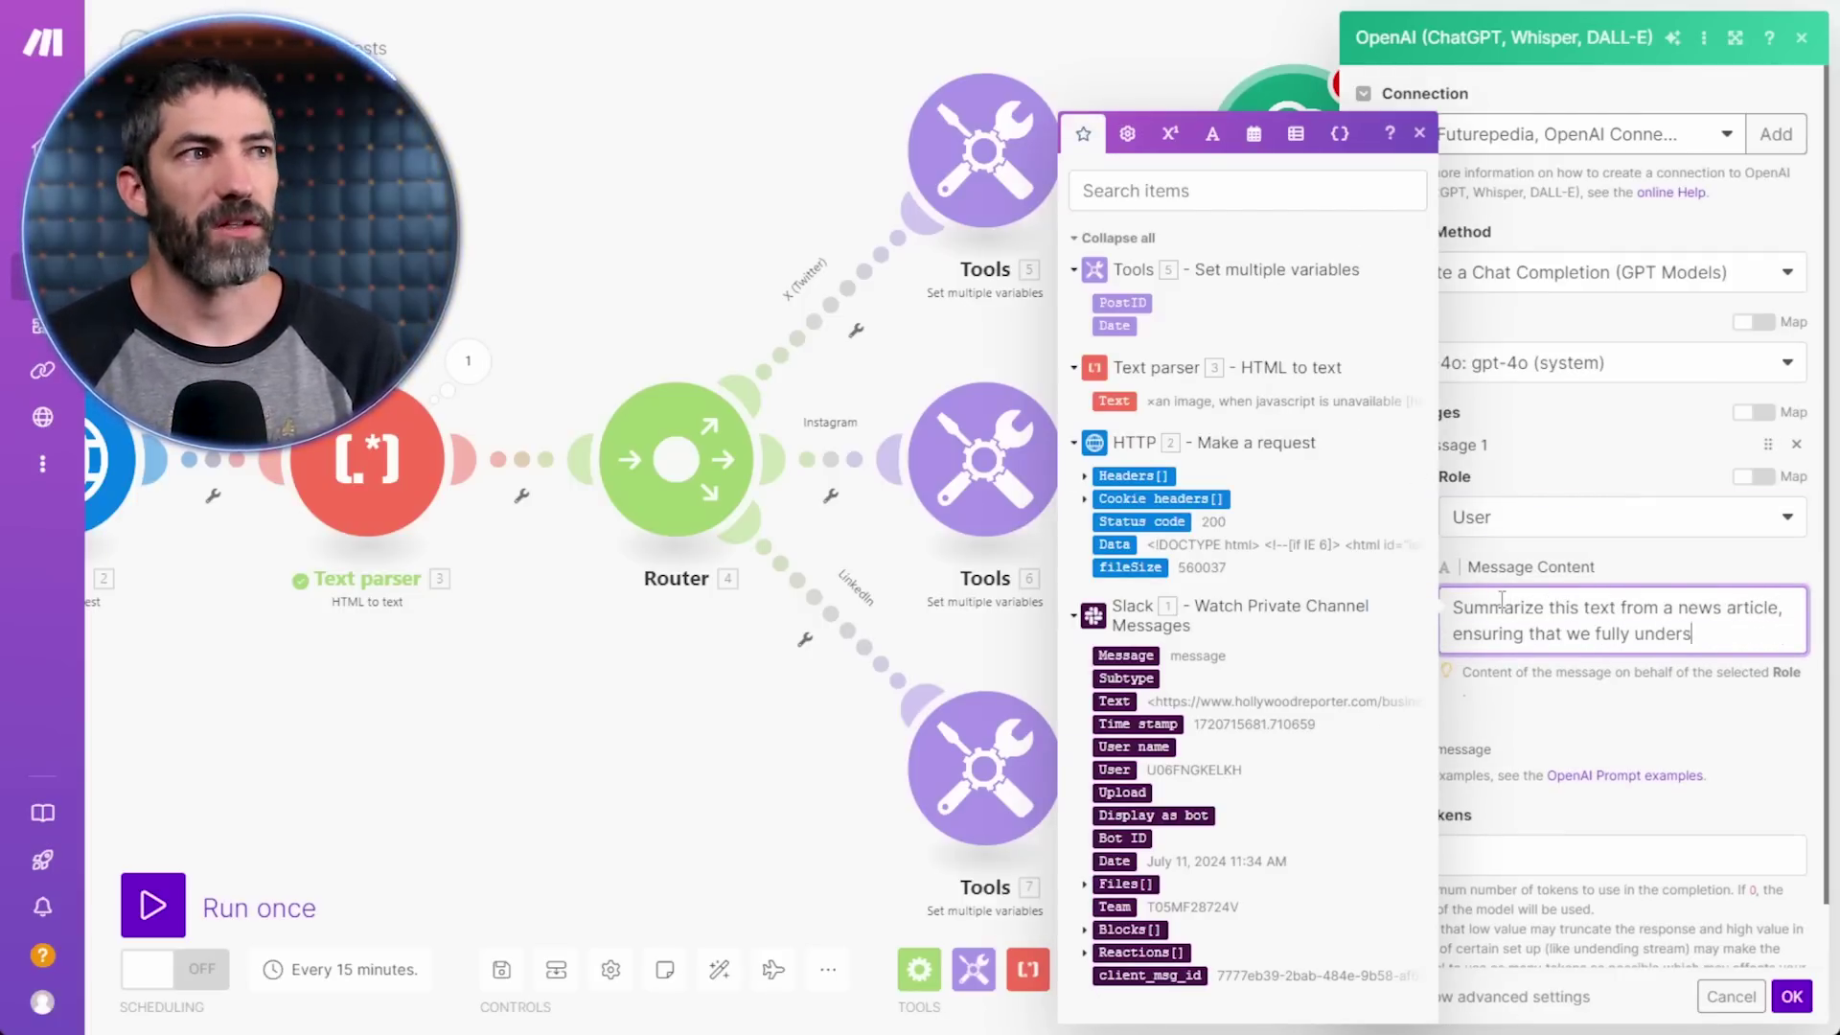
text(tand what is talkeed about and that the)
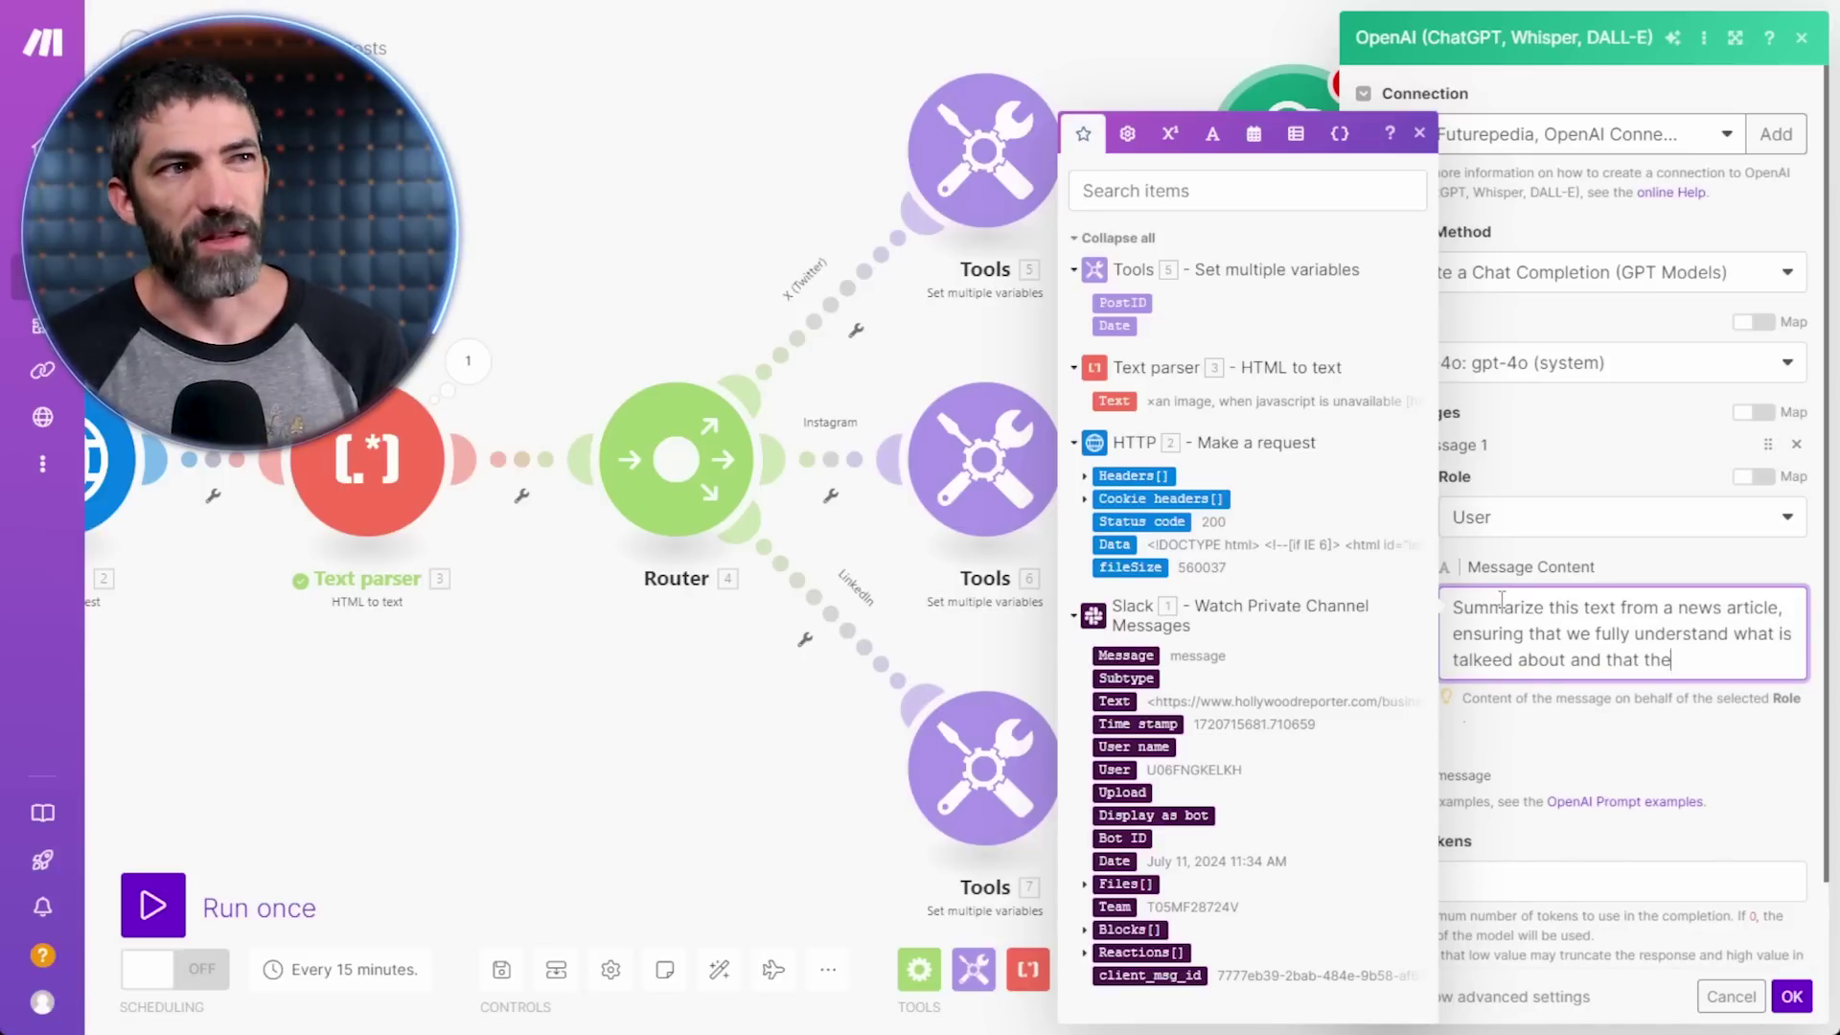
text( key points are covered thoroughly:)
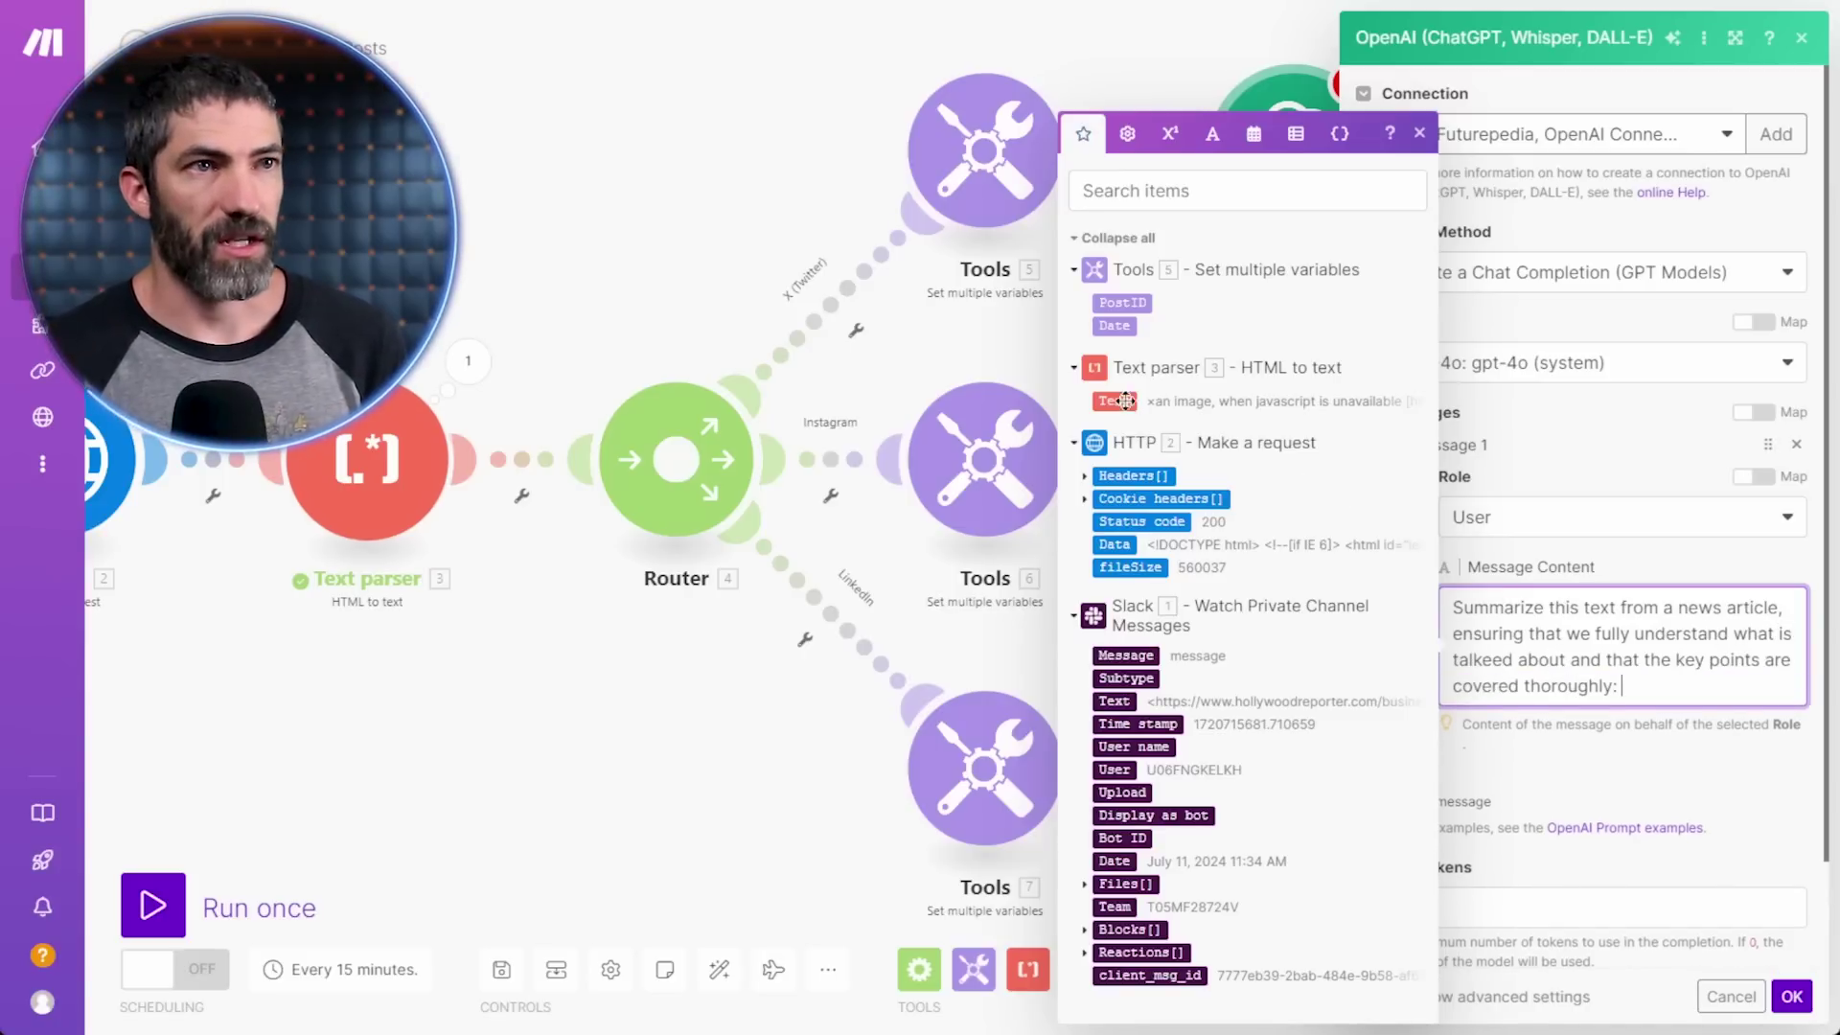
click(1126, 400)
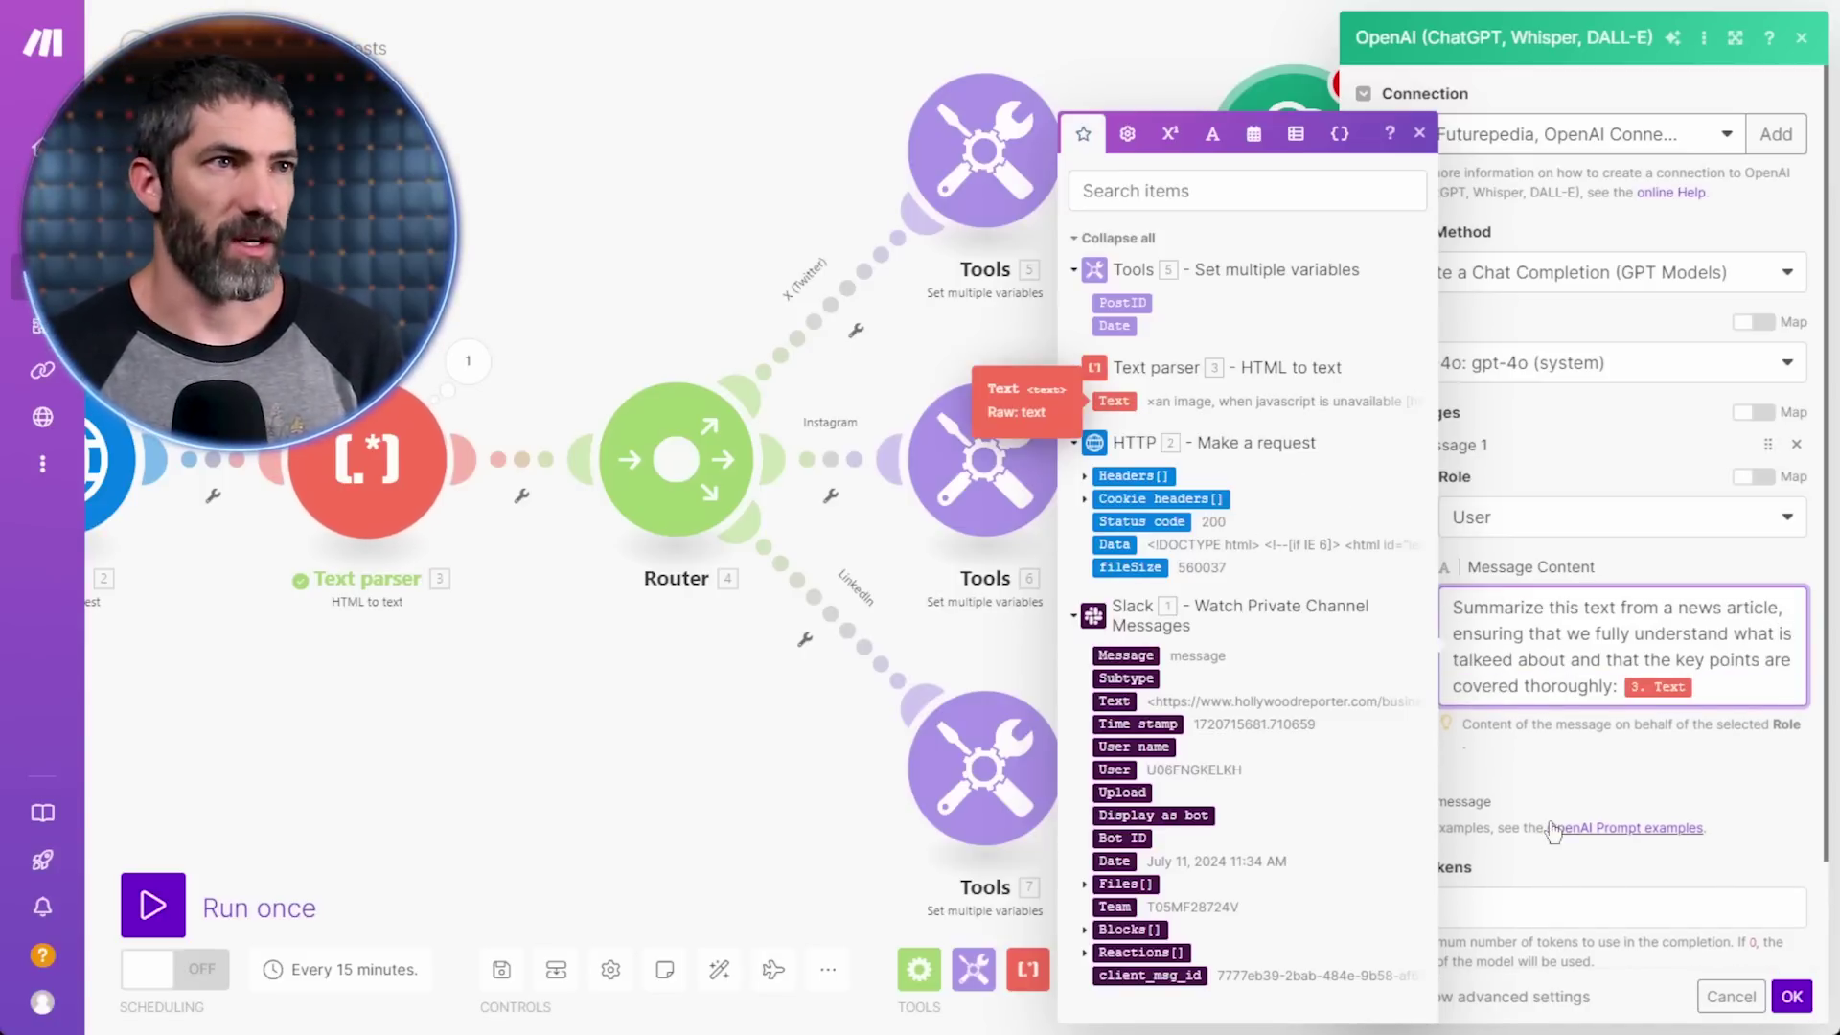
- Set Max Tokens to 4096
click(1791, 996)
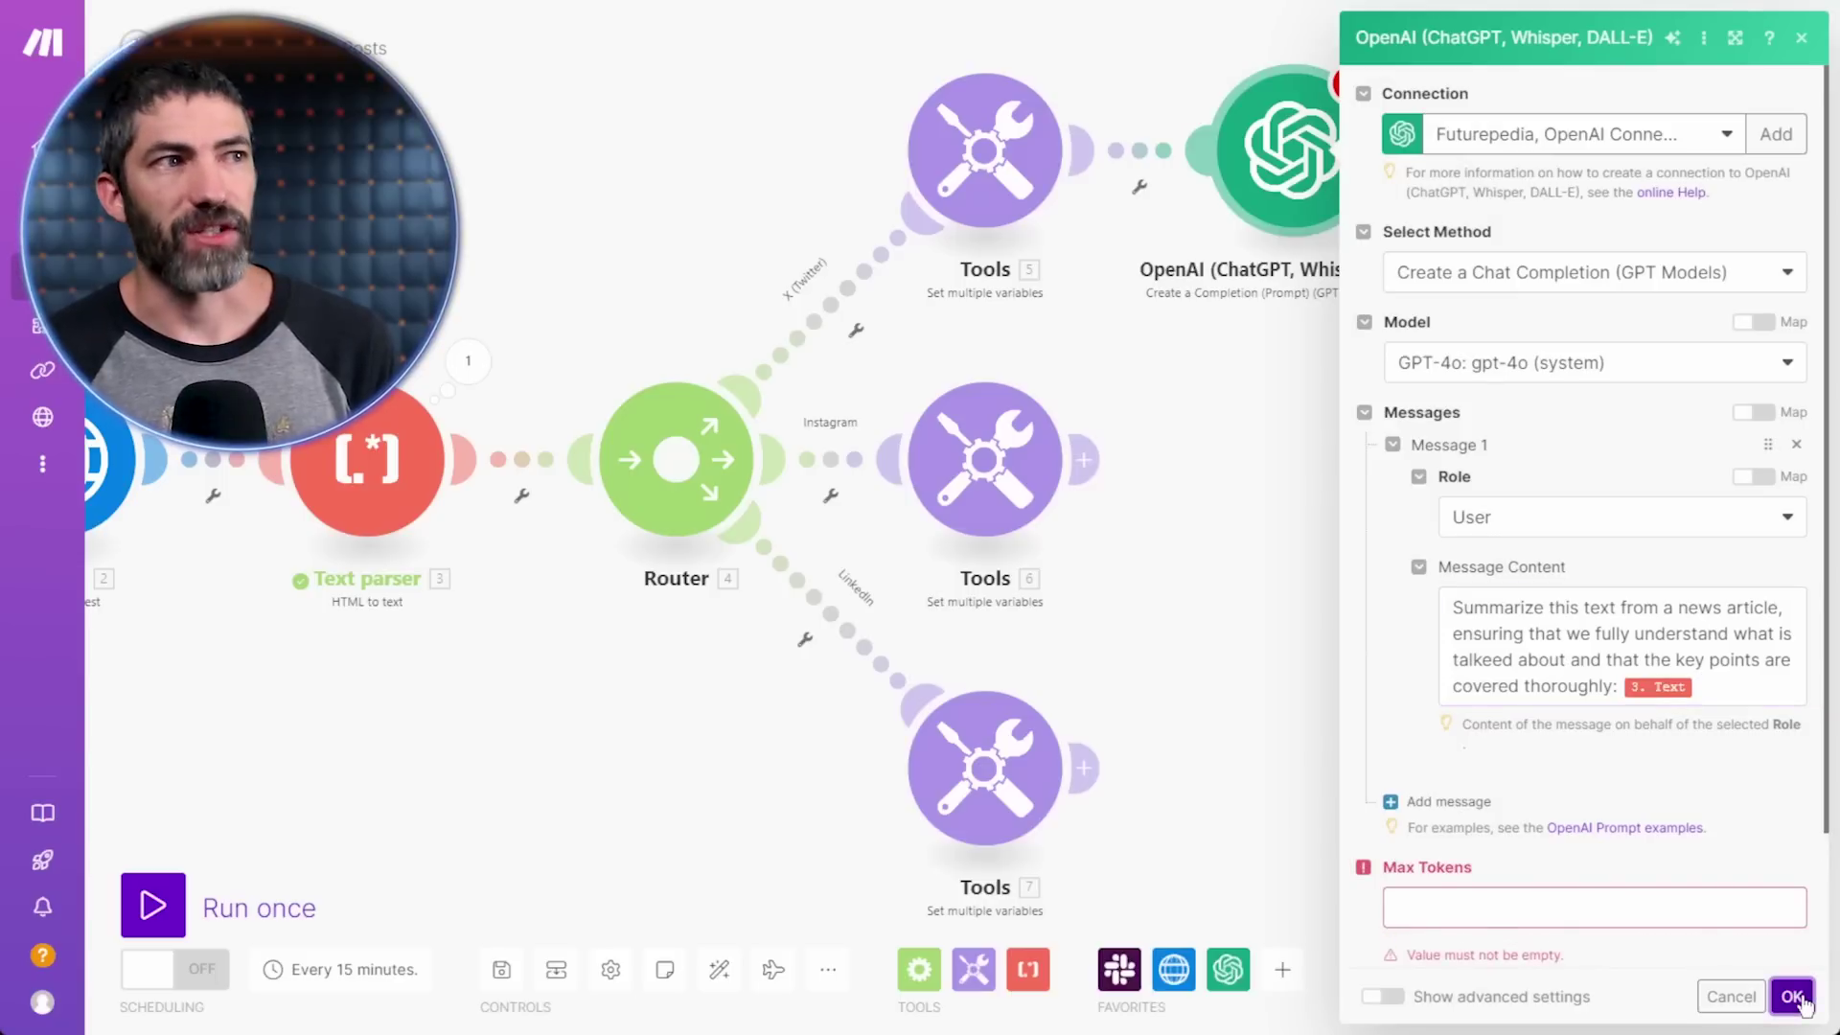
click(1614, 907)
scroll(1614, 869, down, 2)
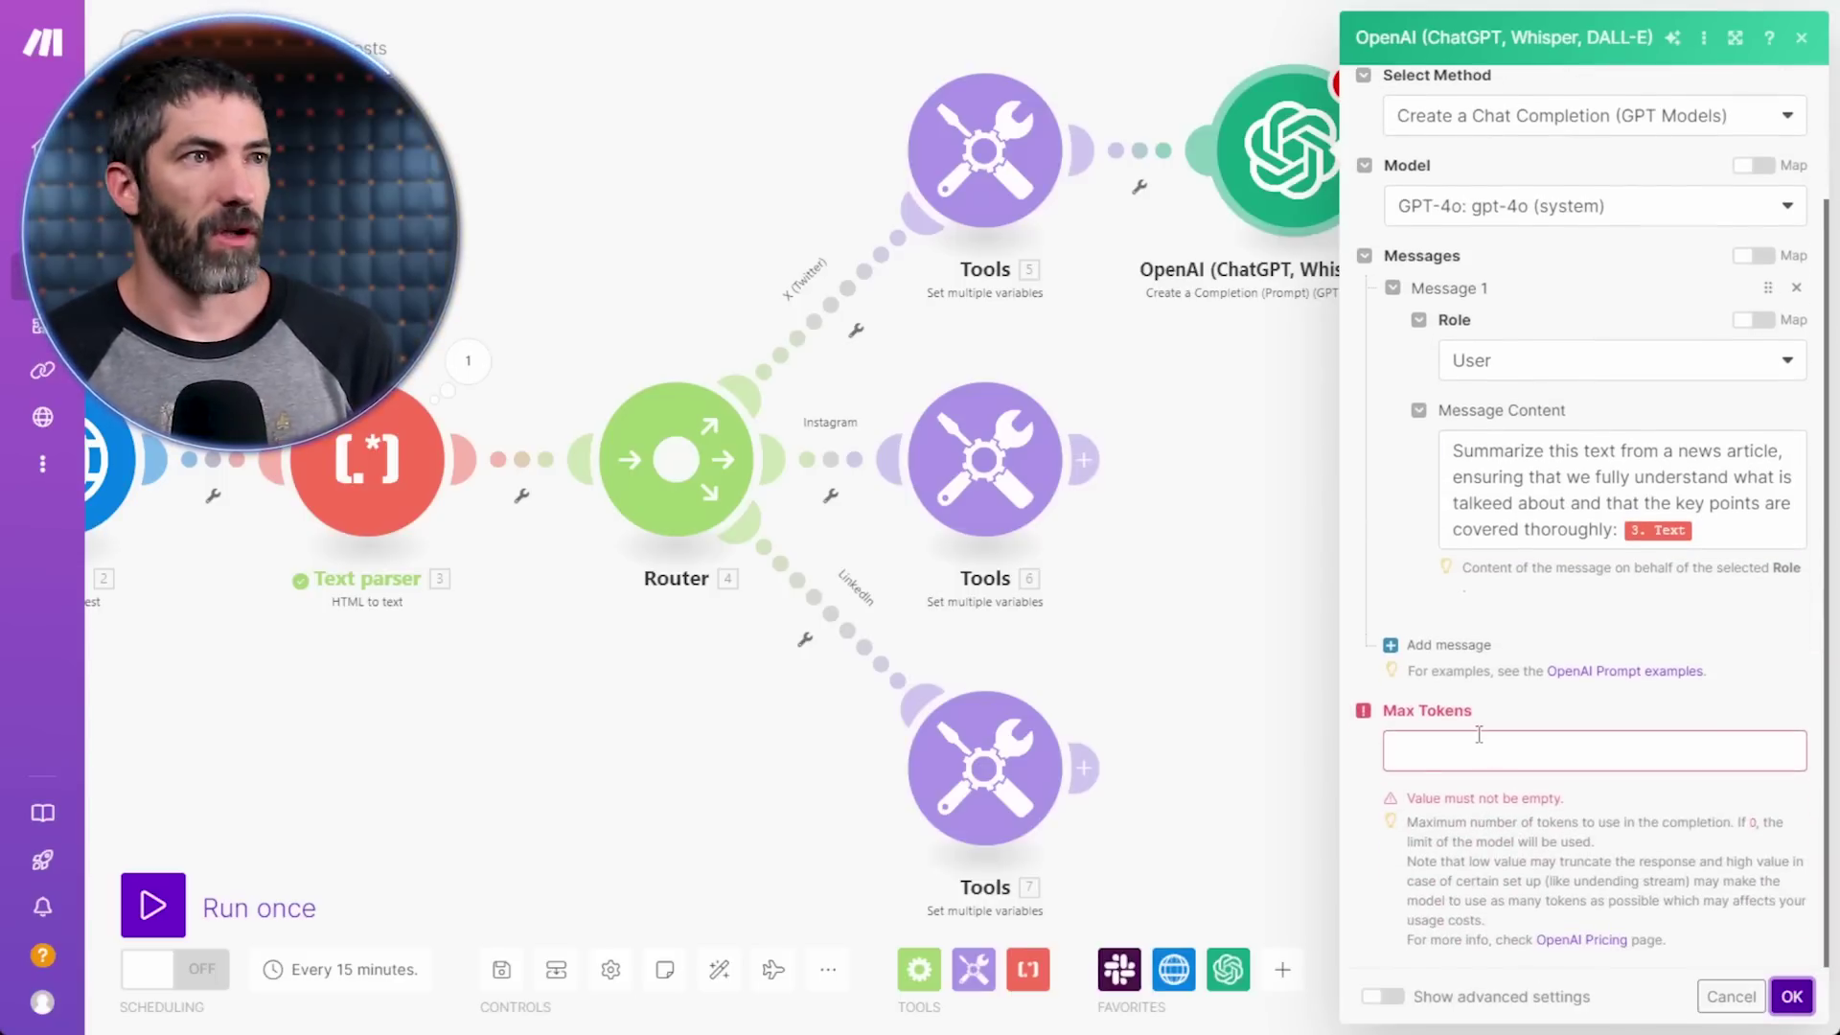
click(1479, 736)
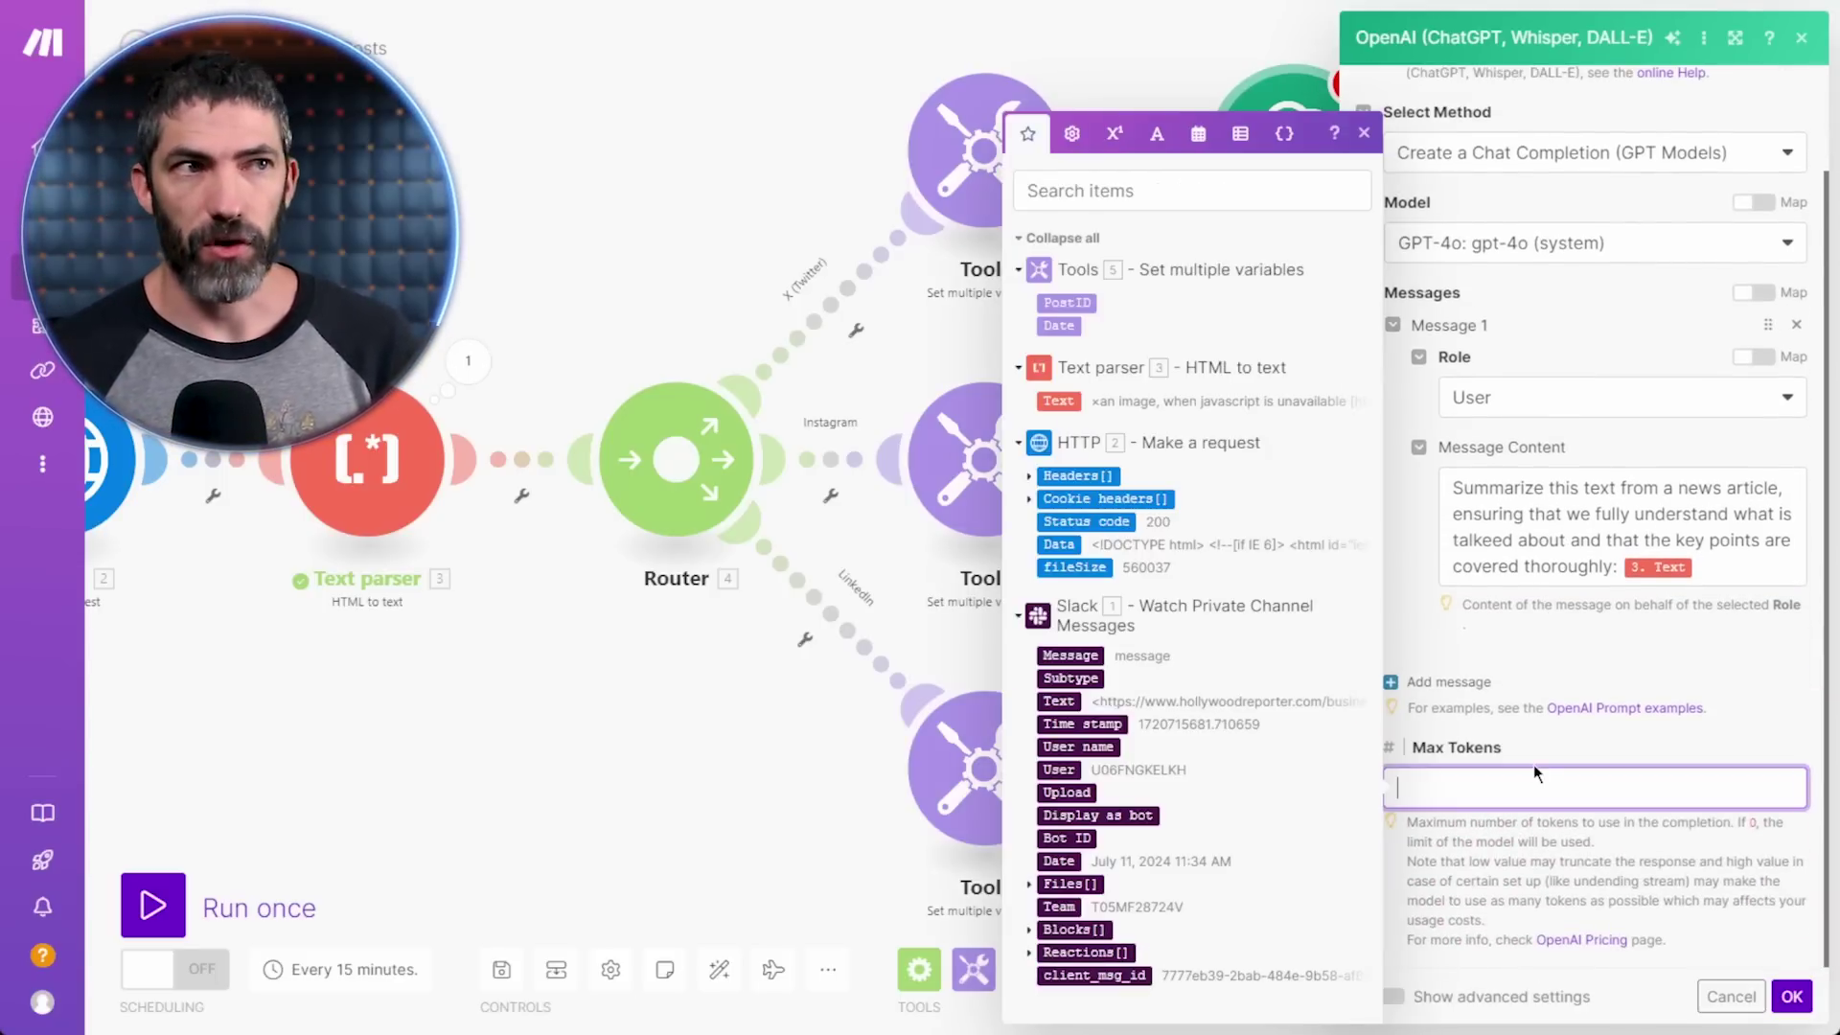
text(4096)
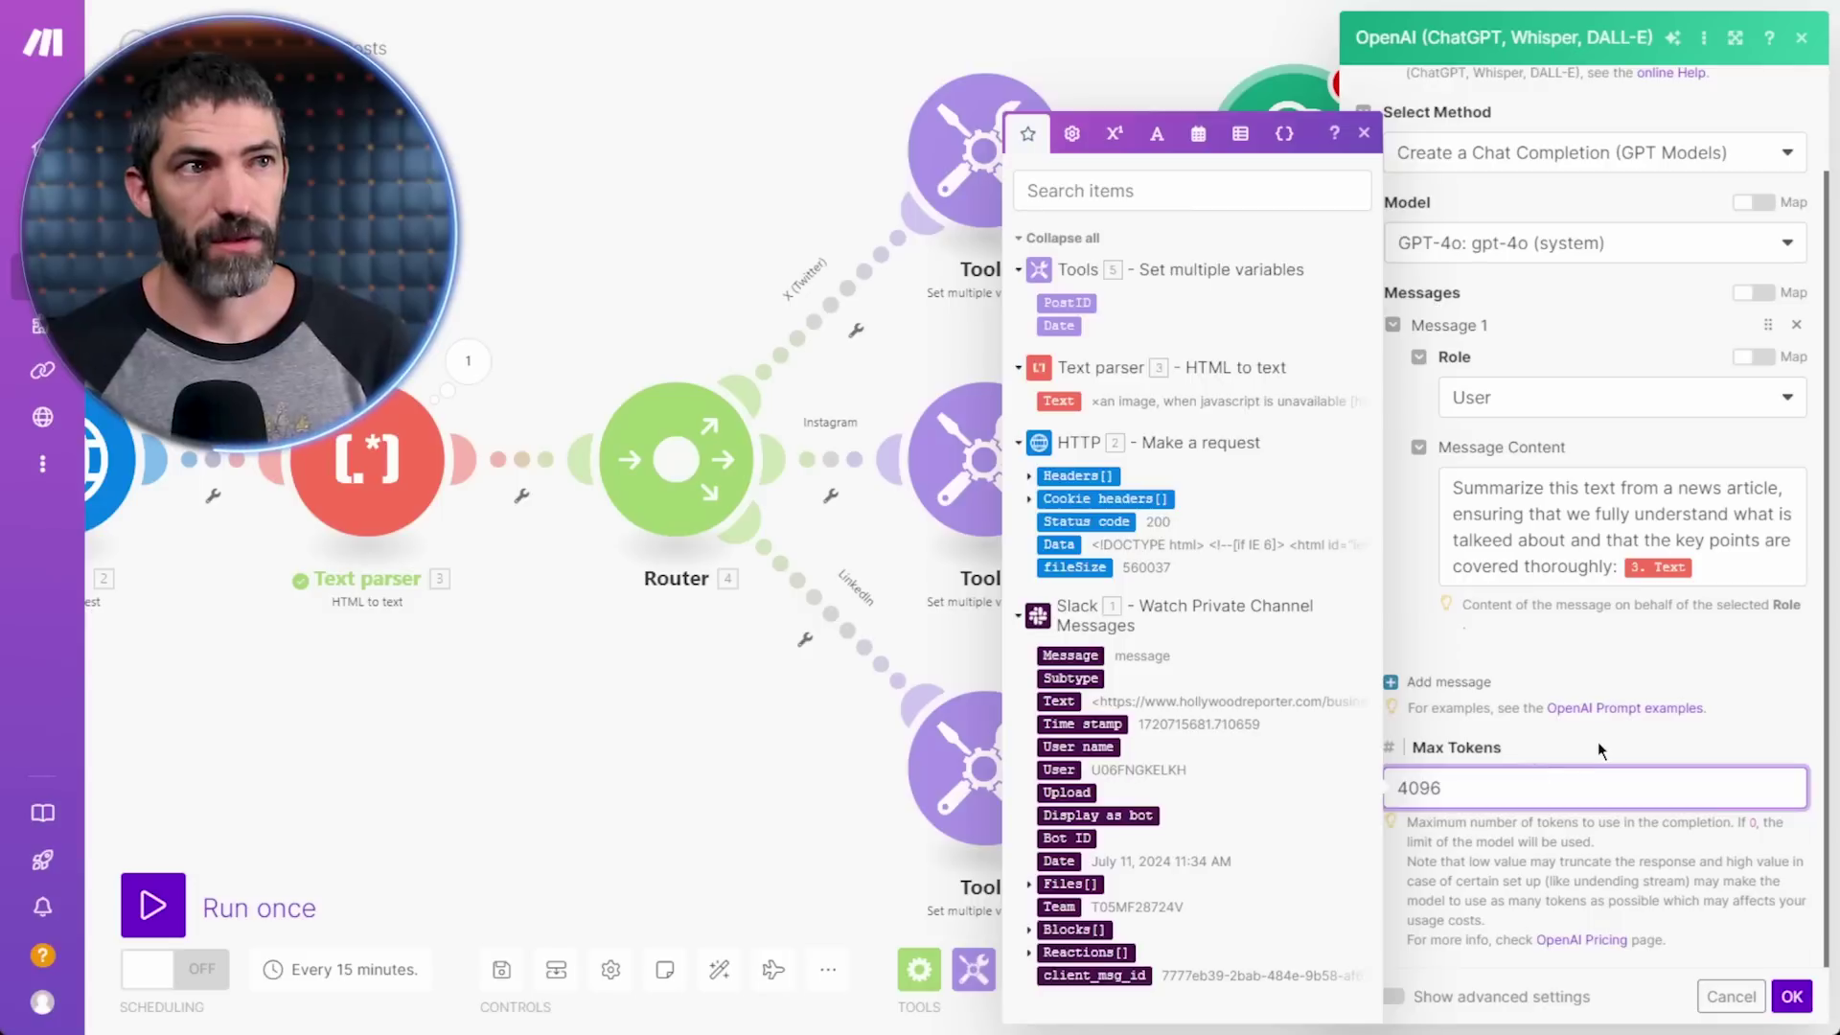
click(1757, 948)
- Confirm the OpenAI settings and disable the Instagram route
click(1791, 996)
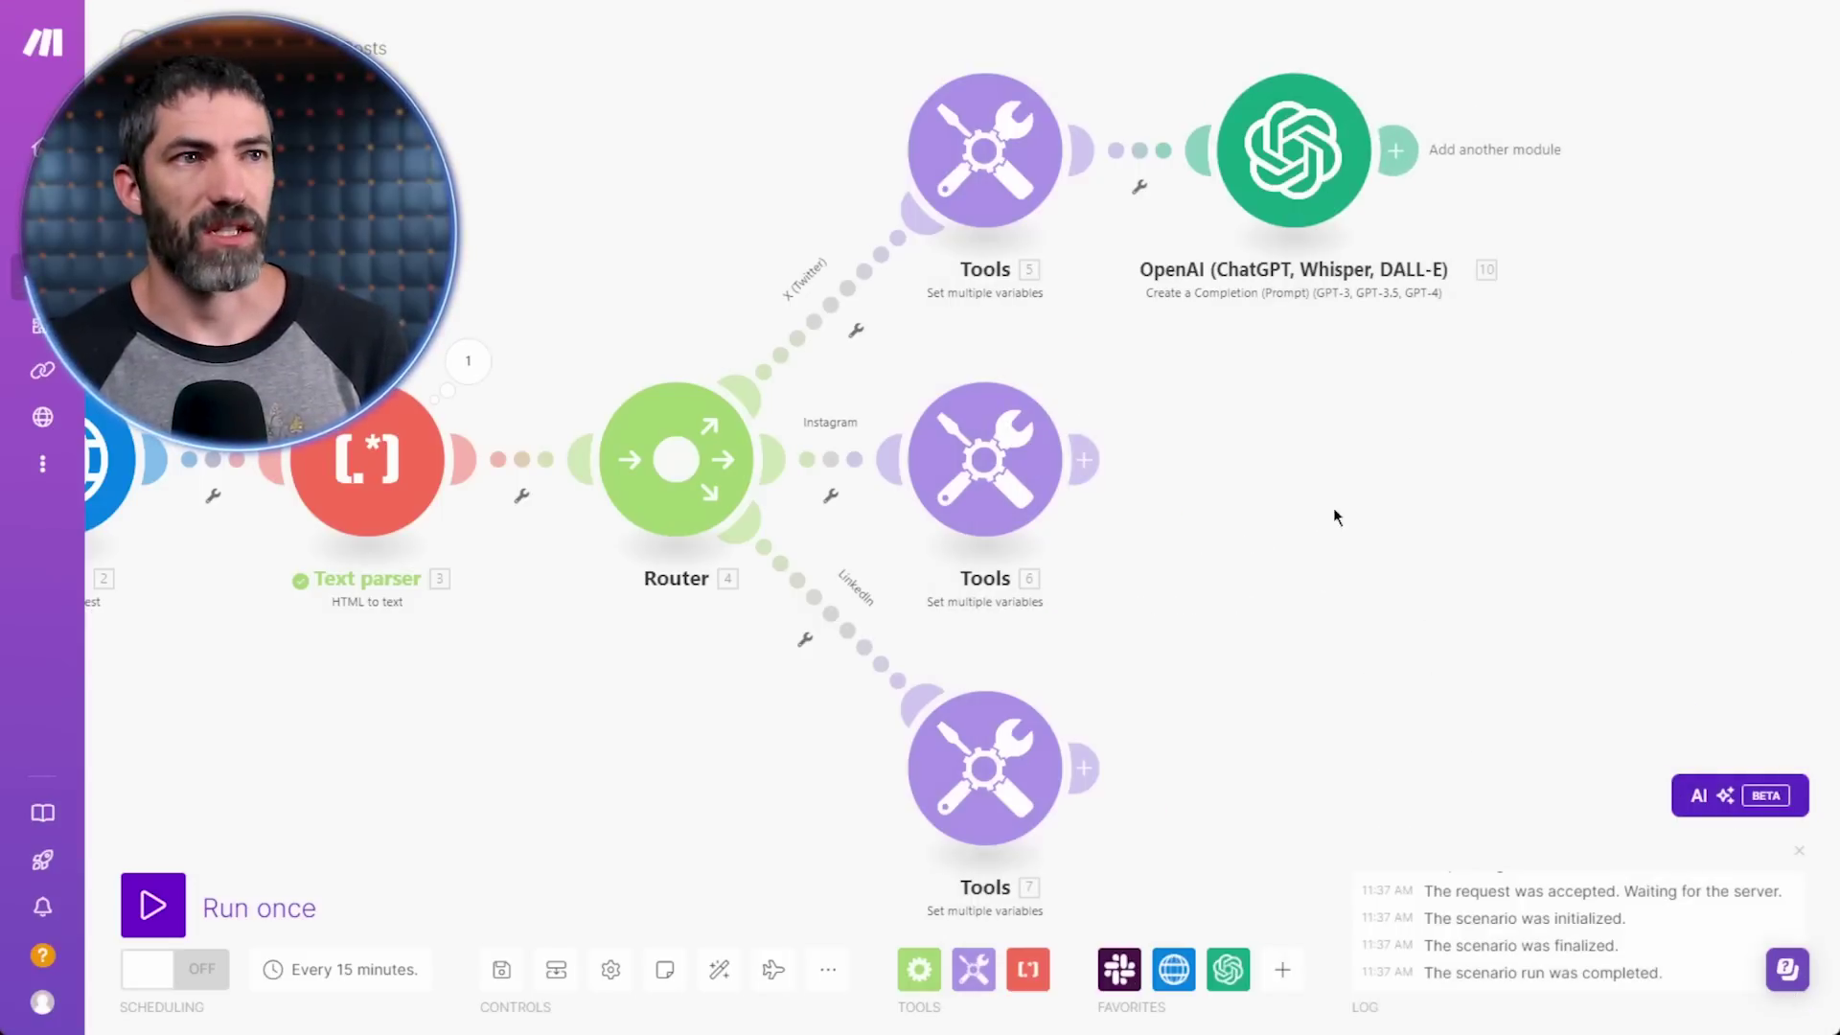
right_click(1028, 499)
click(1111, 586)
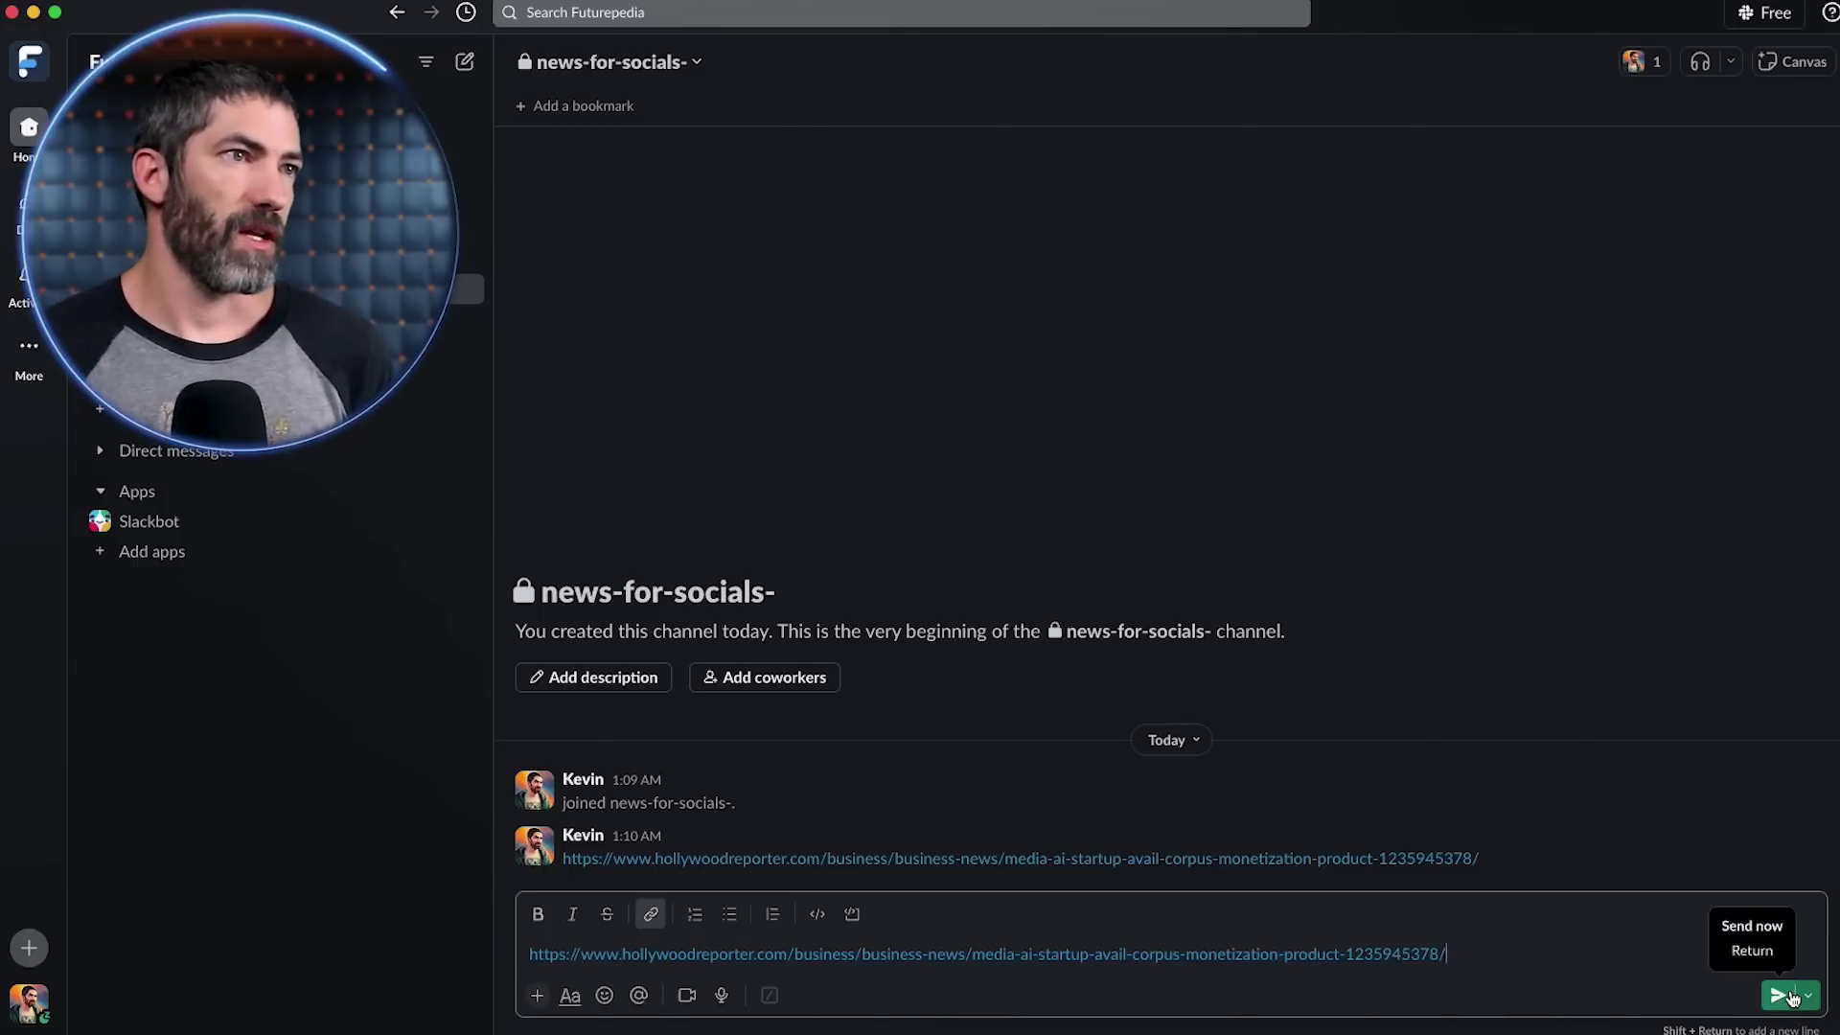
- Test-run the scenario with the article link posted in Slack, and review the OpenAI summary
click(1787, 994)
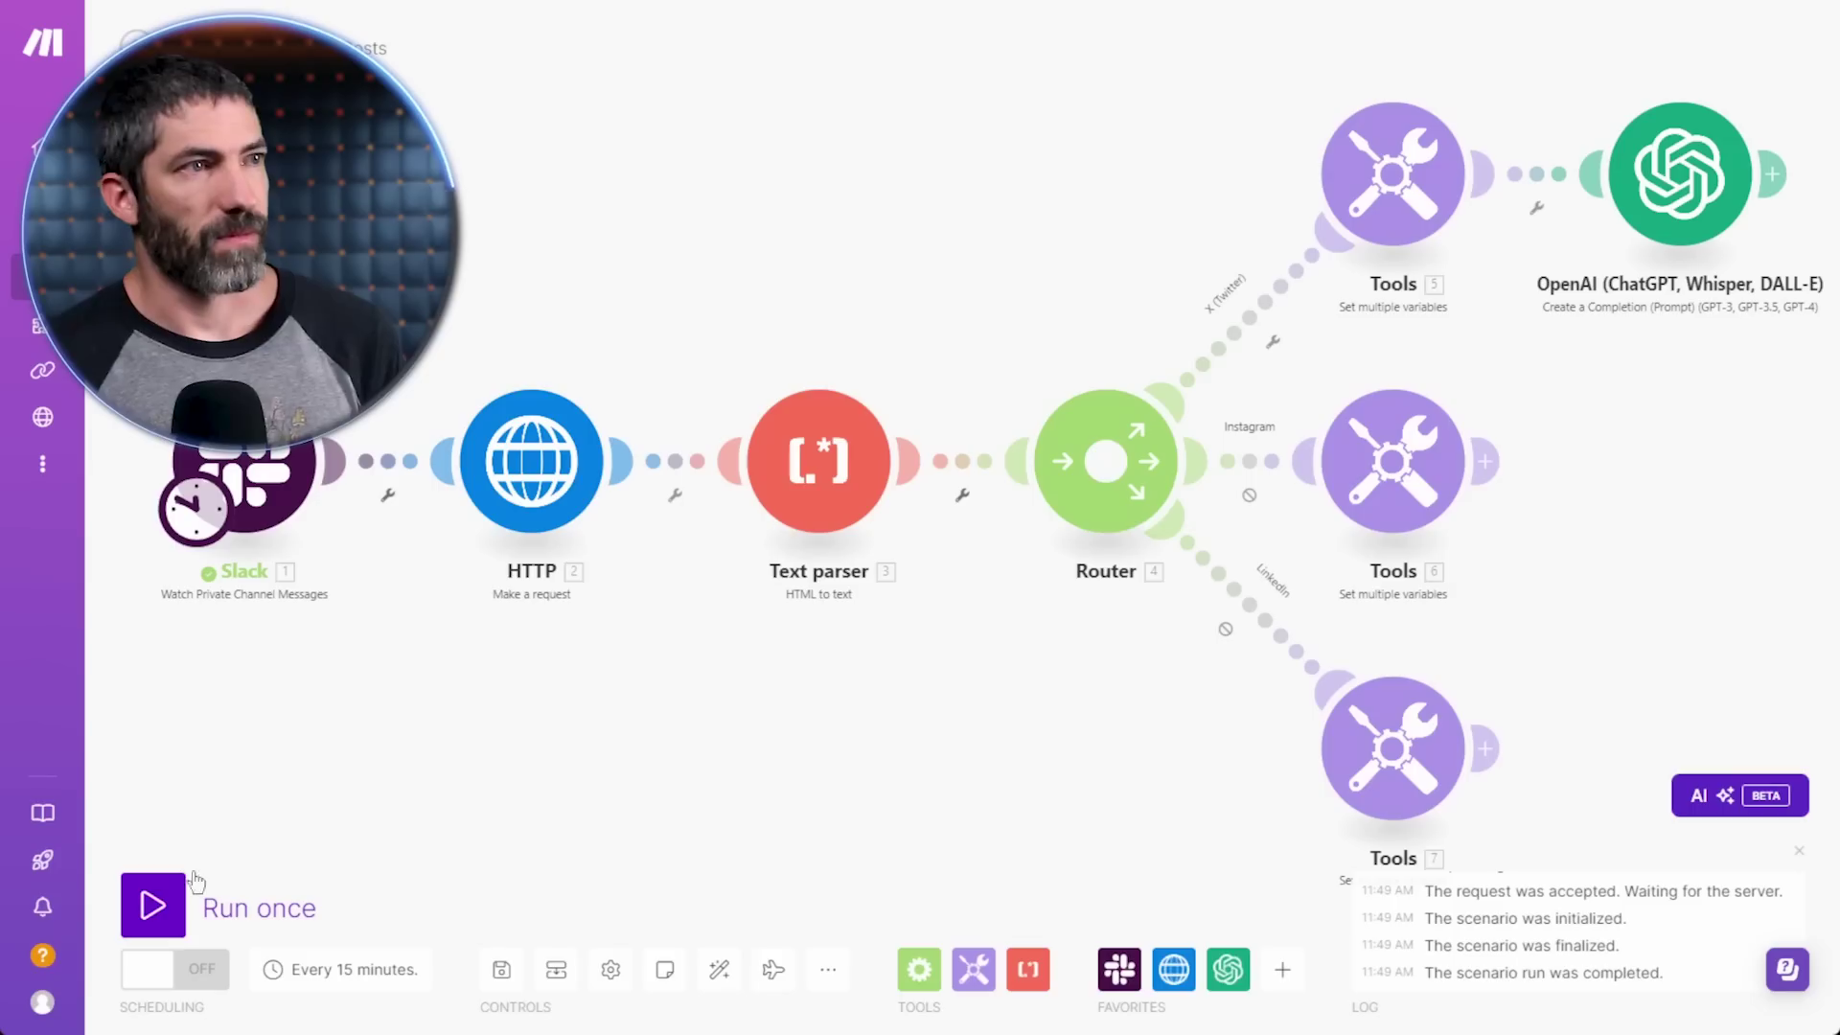
click(194, 880)
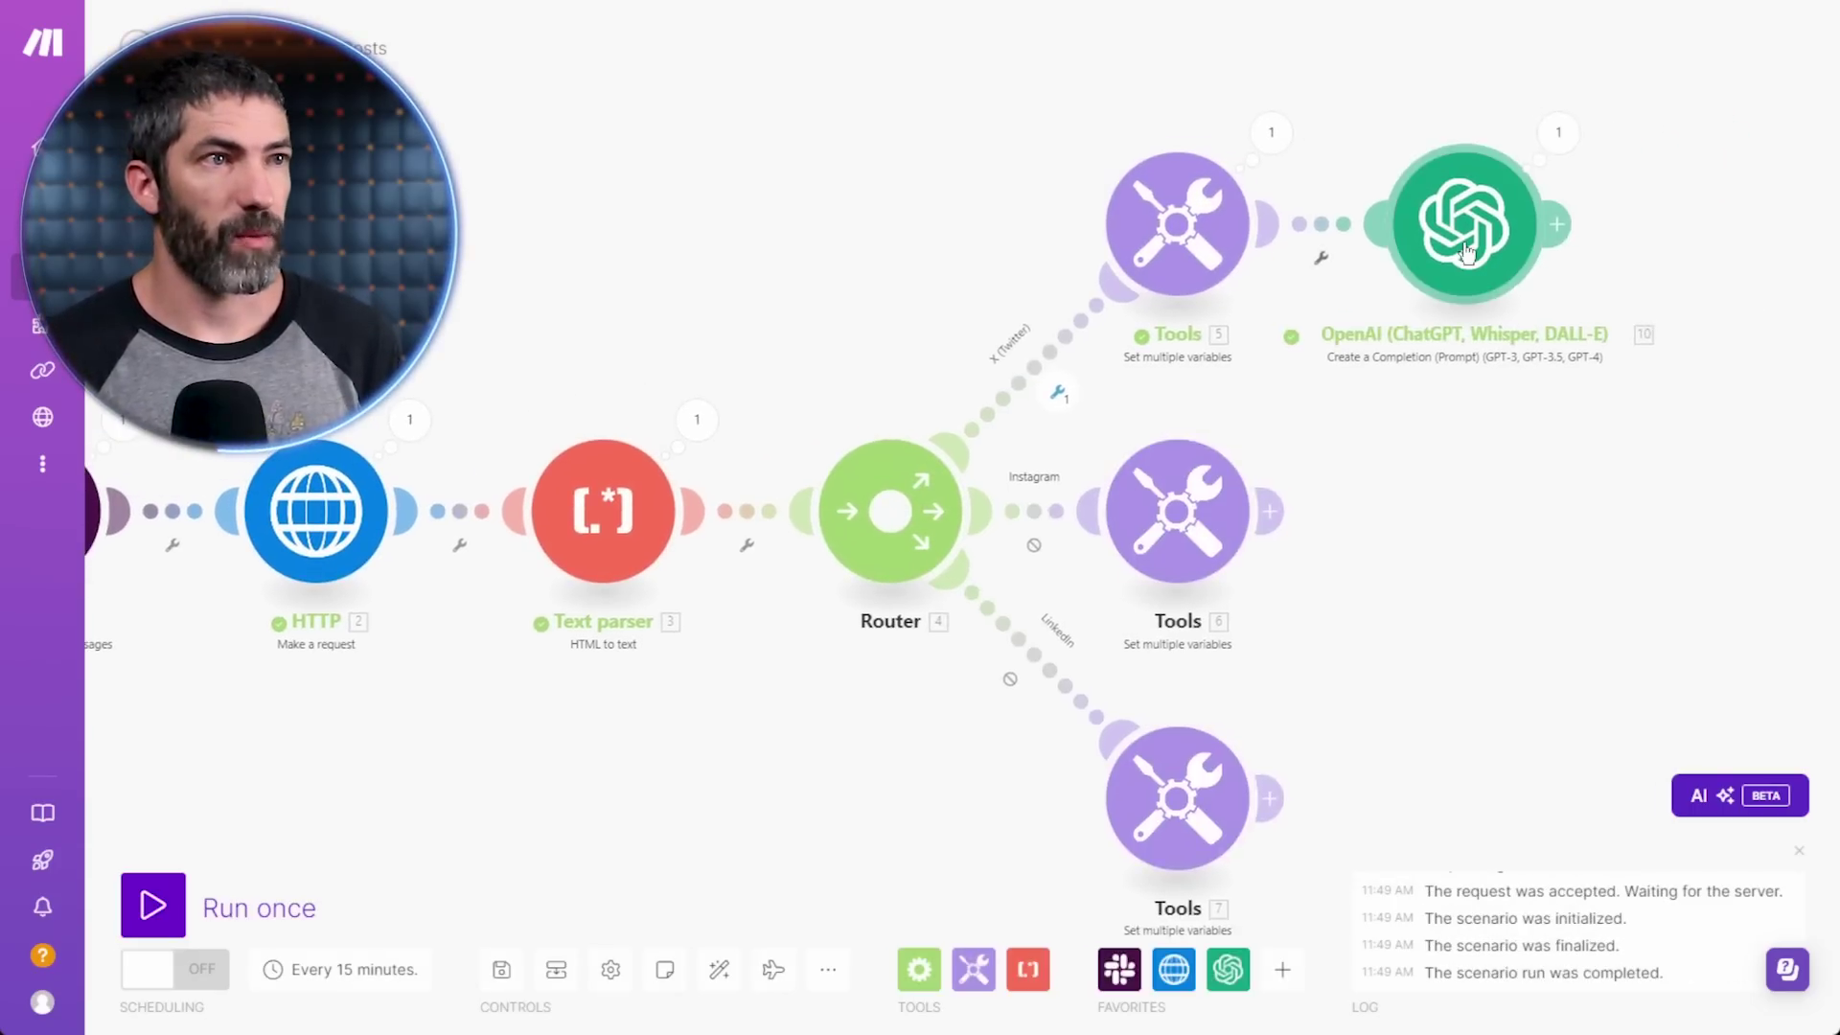
click(1558, 134)
drag(1155, 440, 1234, 764)
click(1236, 761)
click(929, 160)
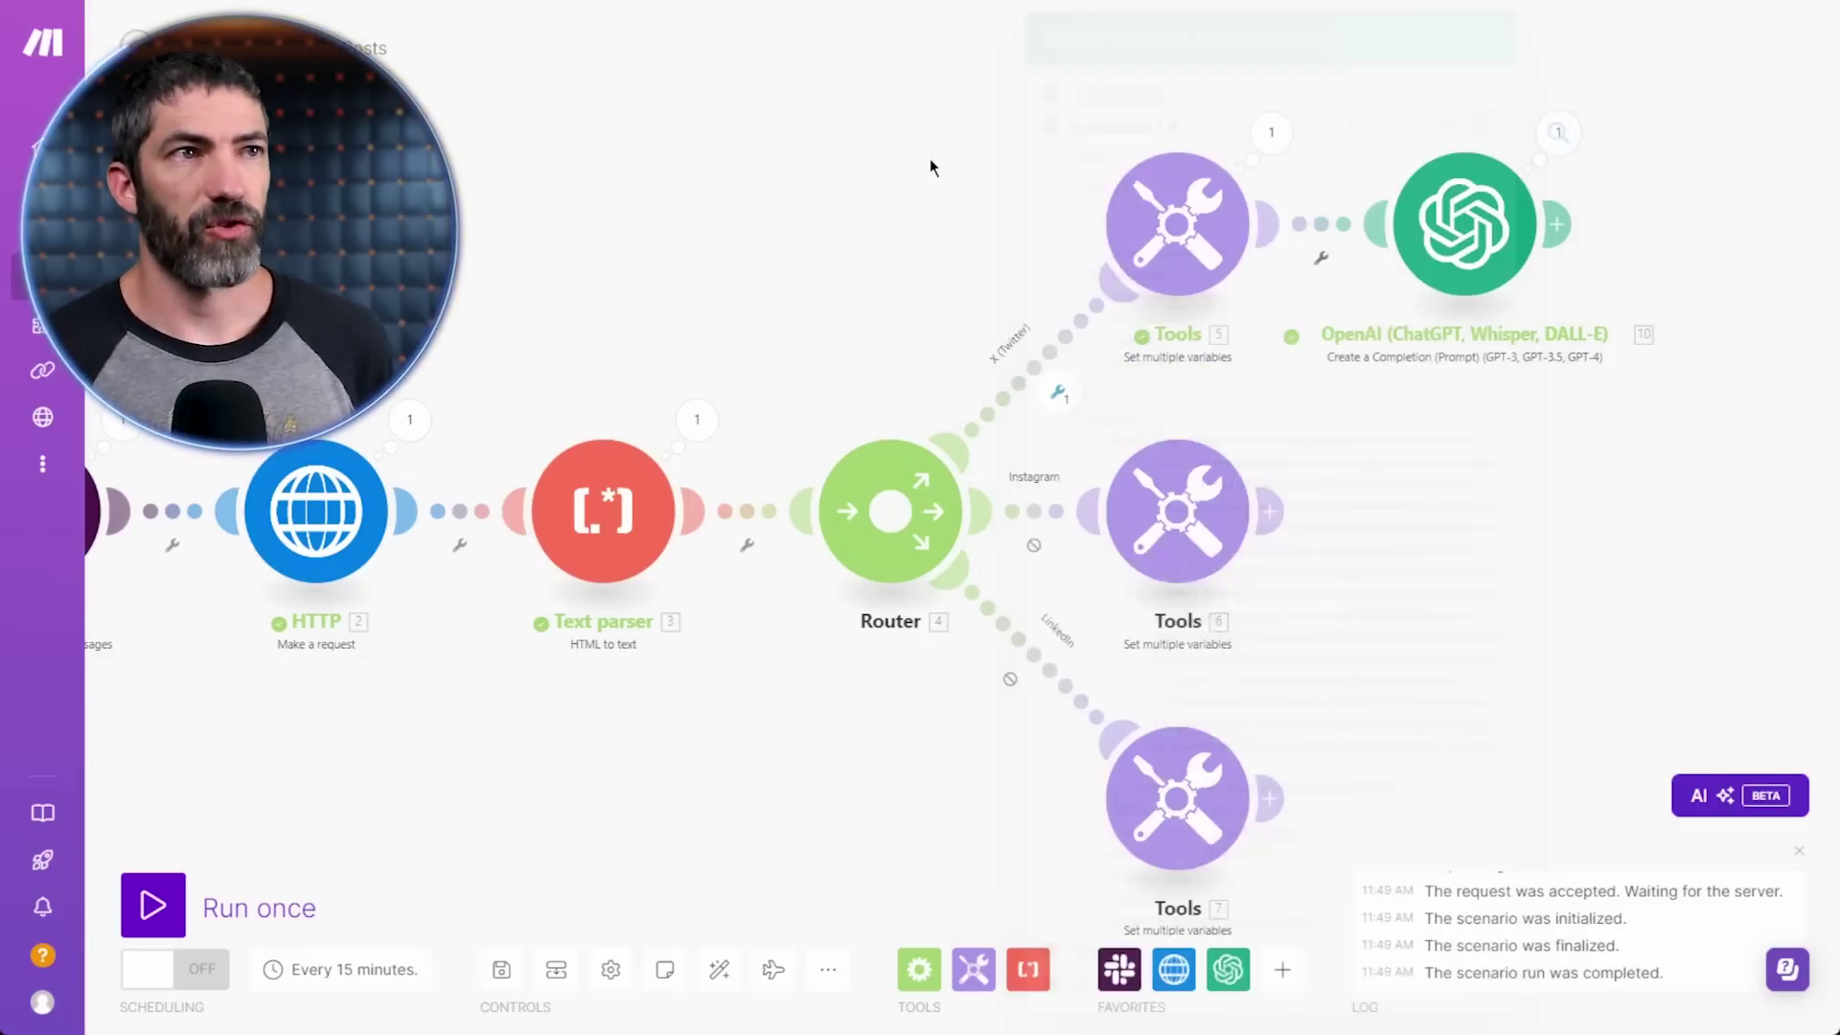
- Change the prompt to 'Give a detailed summary of this', auto-align, and trigger another run
click(1490, 257)
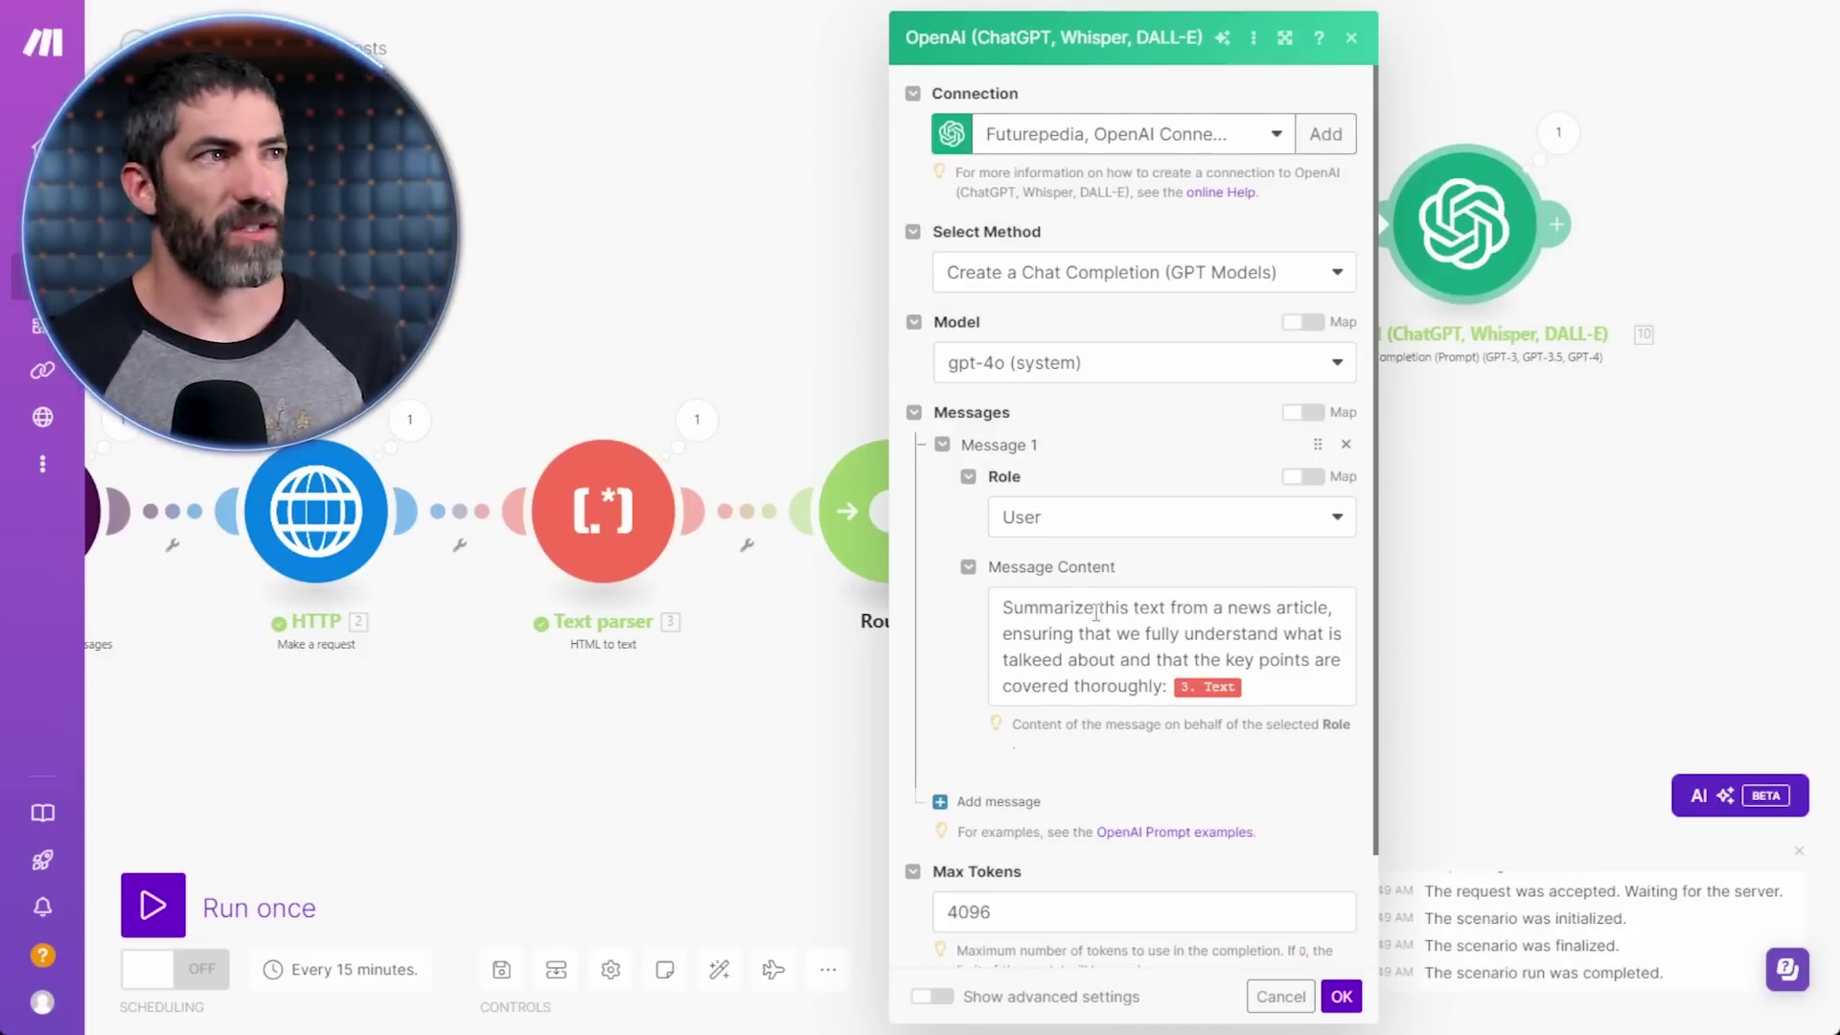
drag(1002, 607, 1127, 608)
text(Give a deatilaed summary of this)
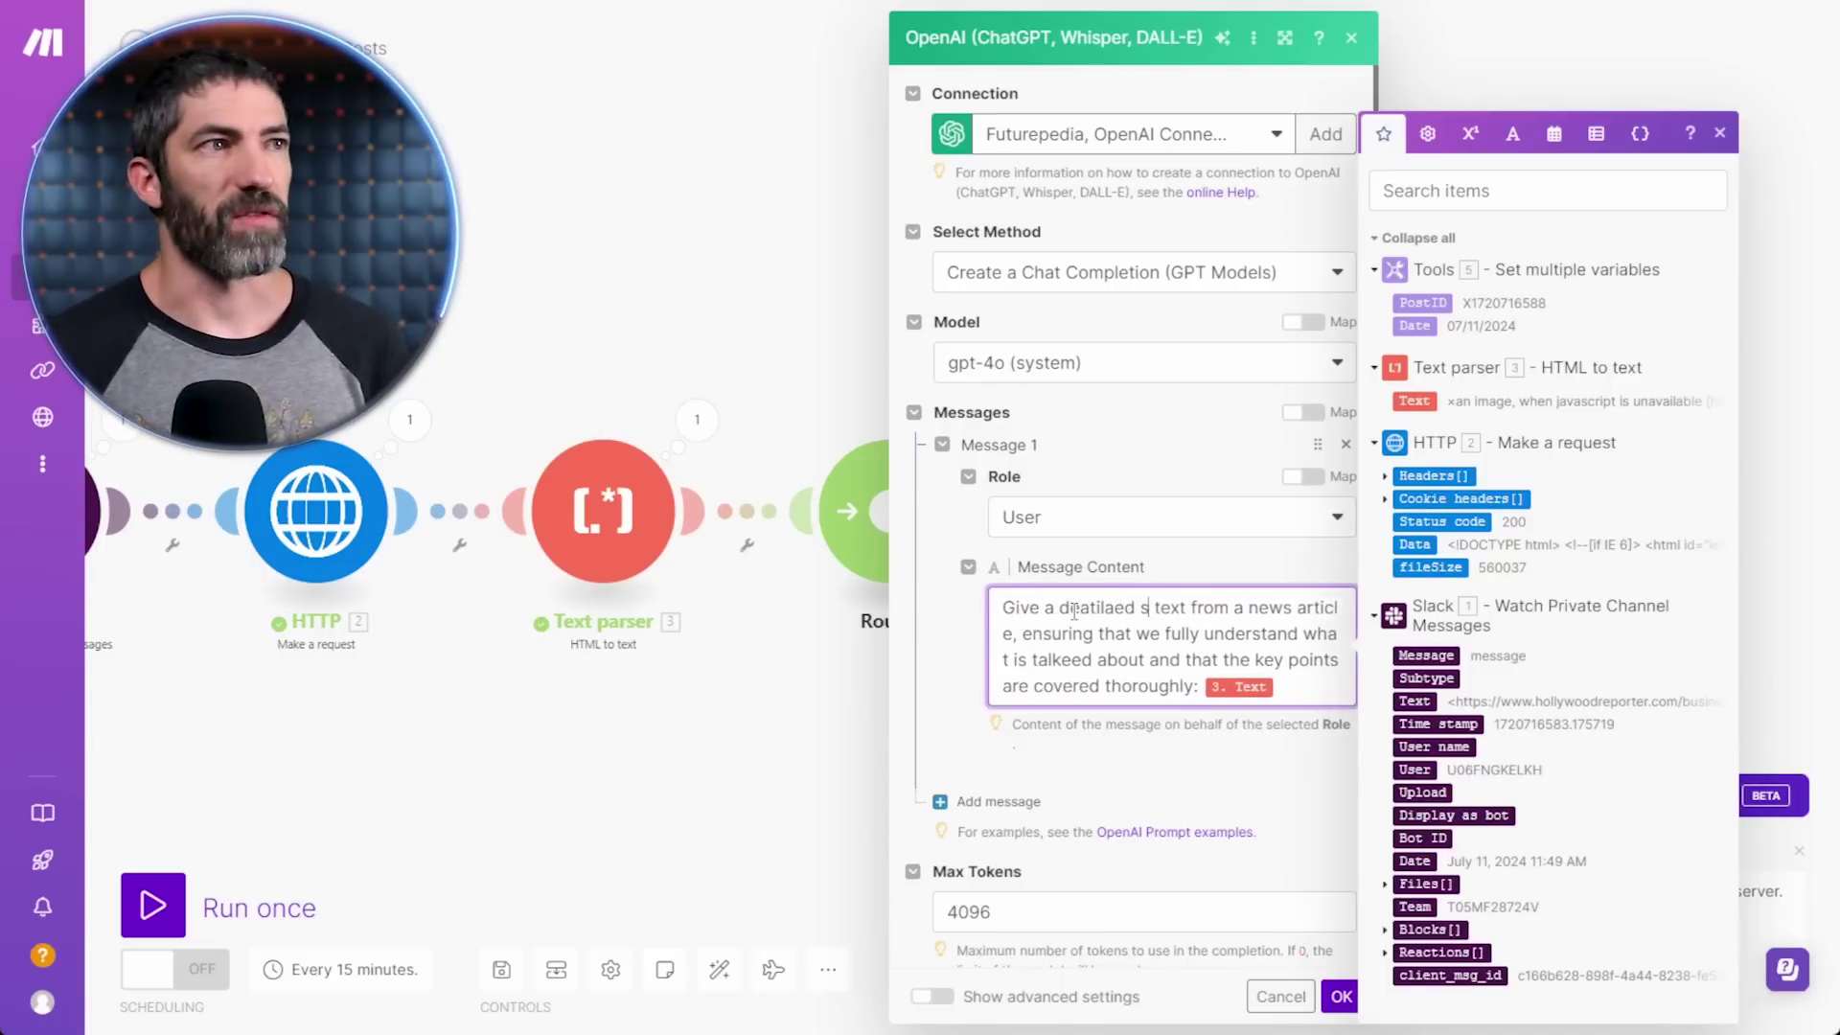
click(1340, 990)
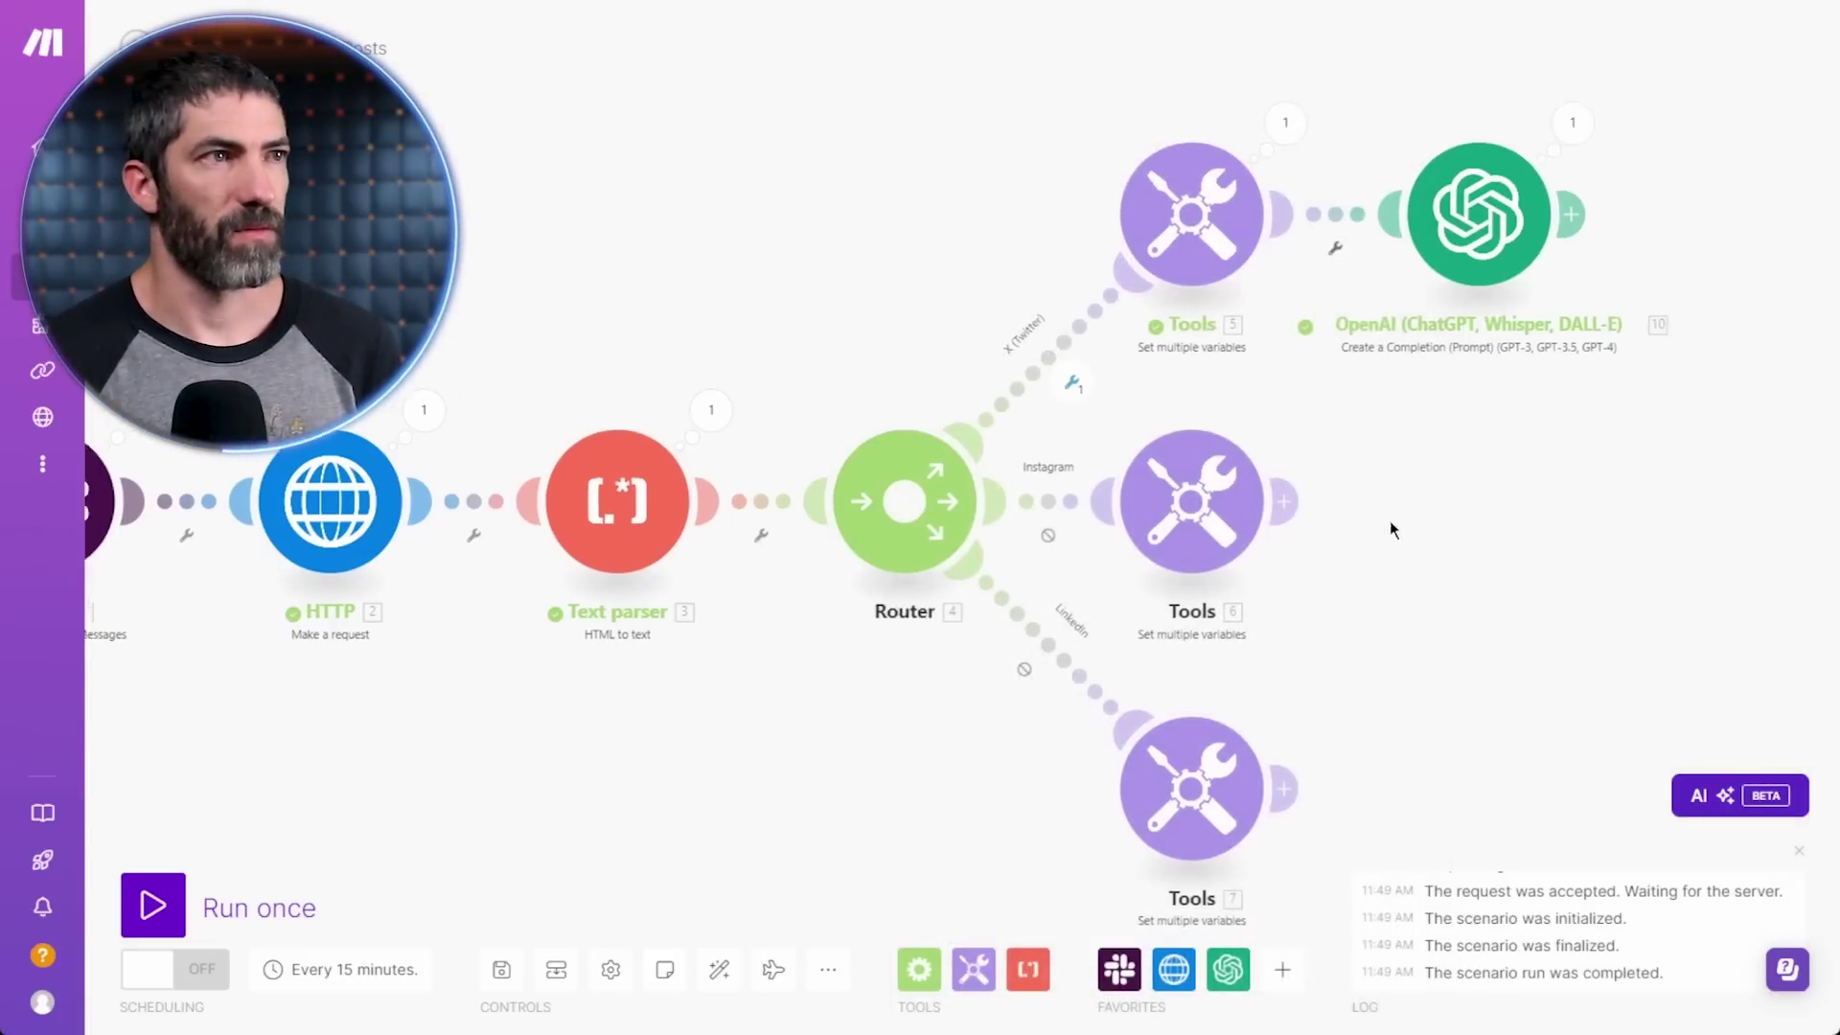
drag(1390, 520, 1470, 504)
click(726, 969)
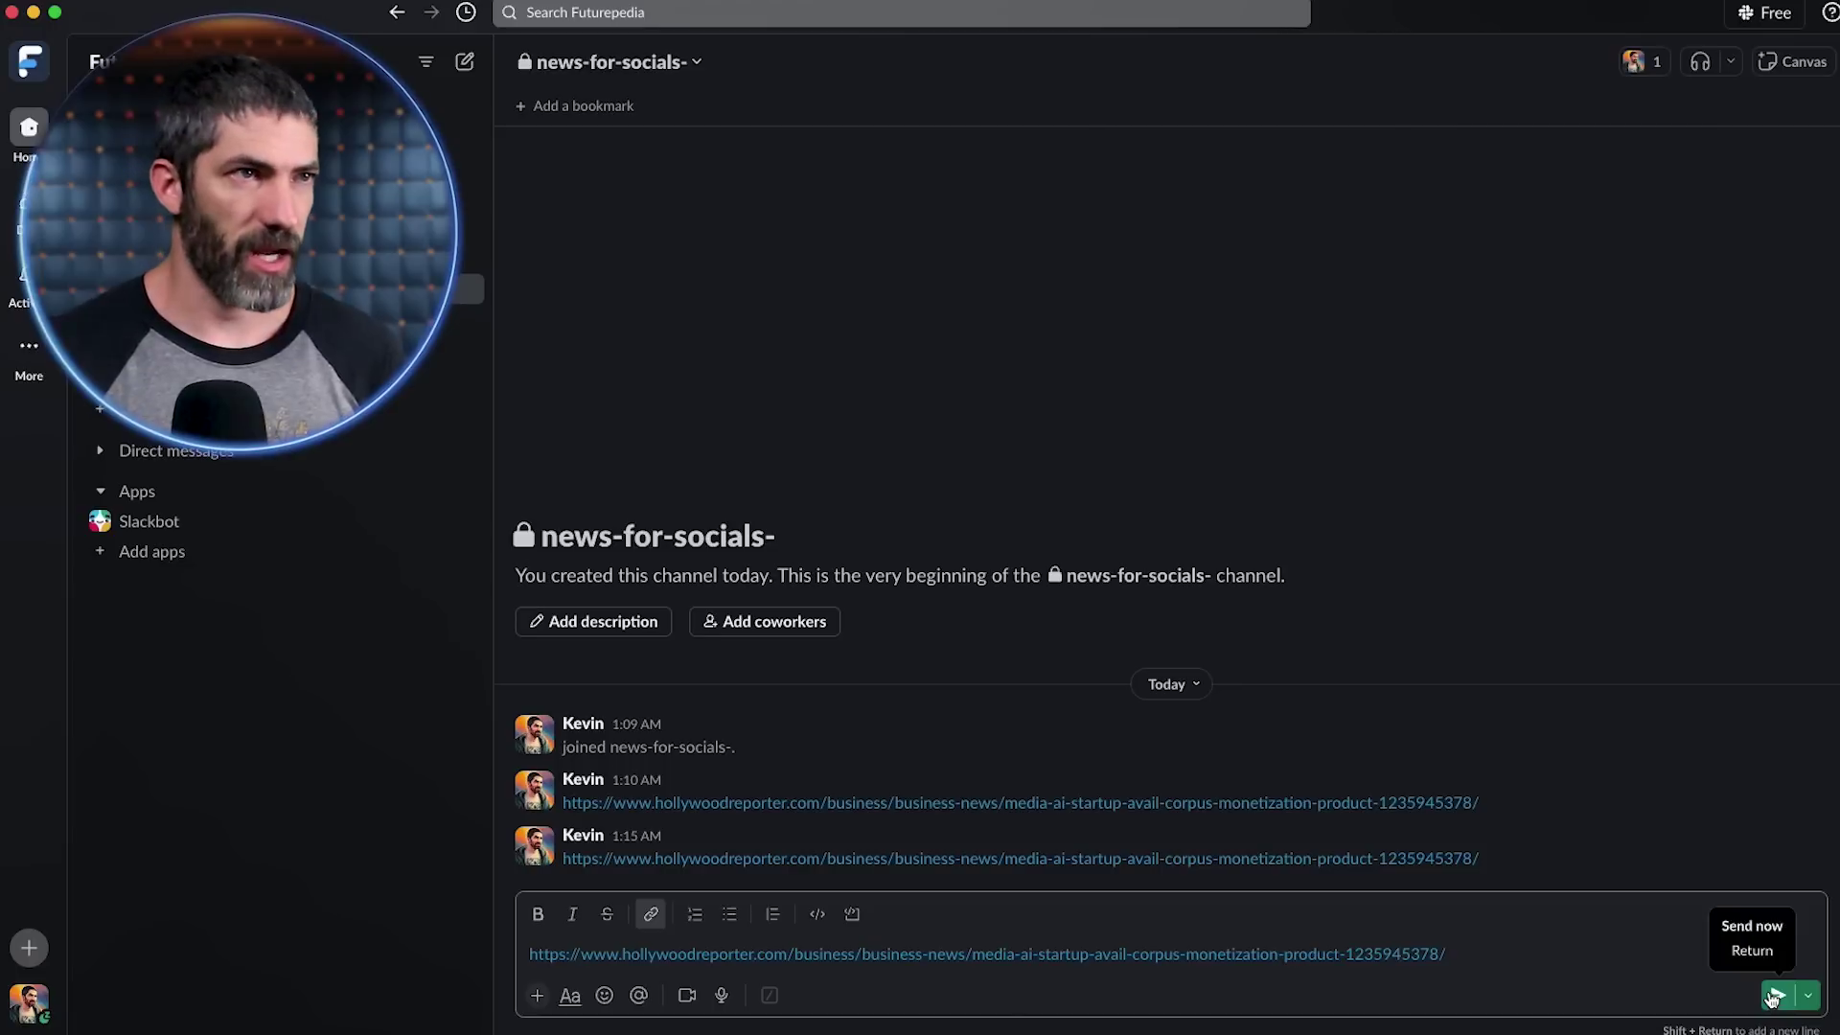
key(Return)
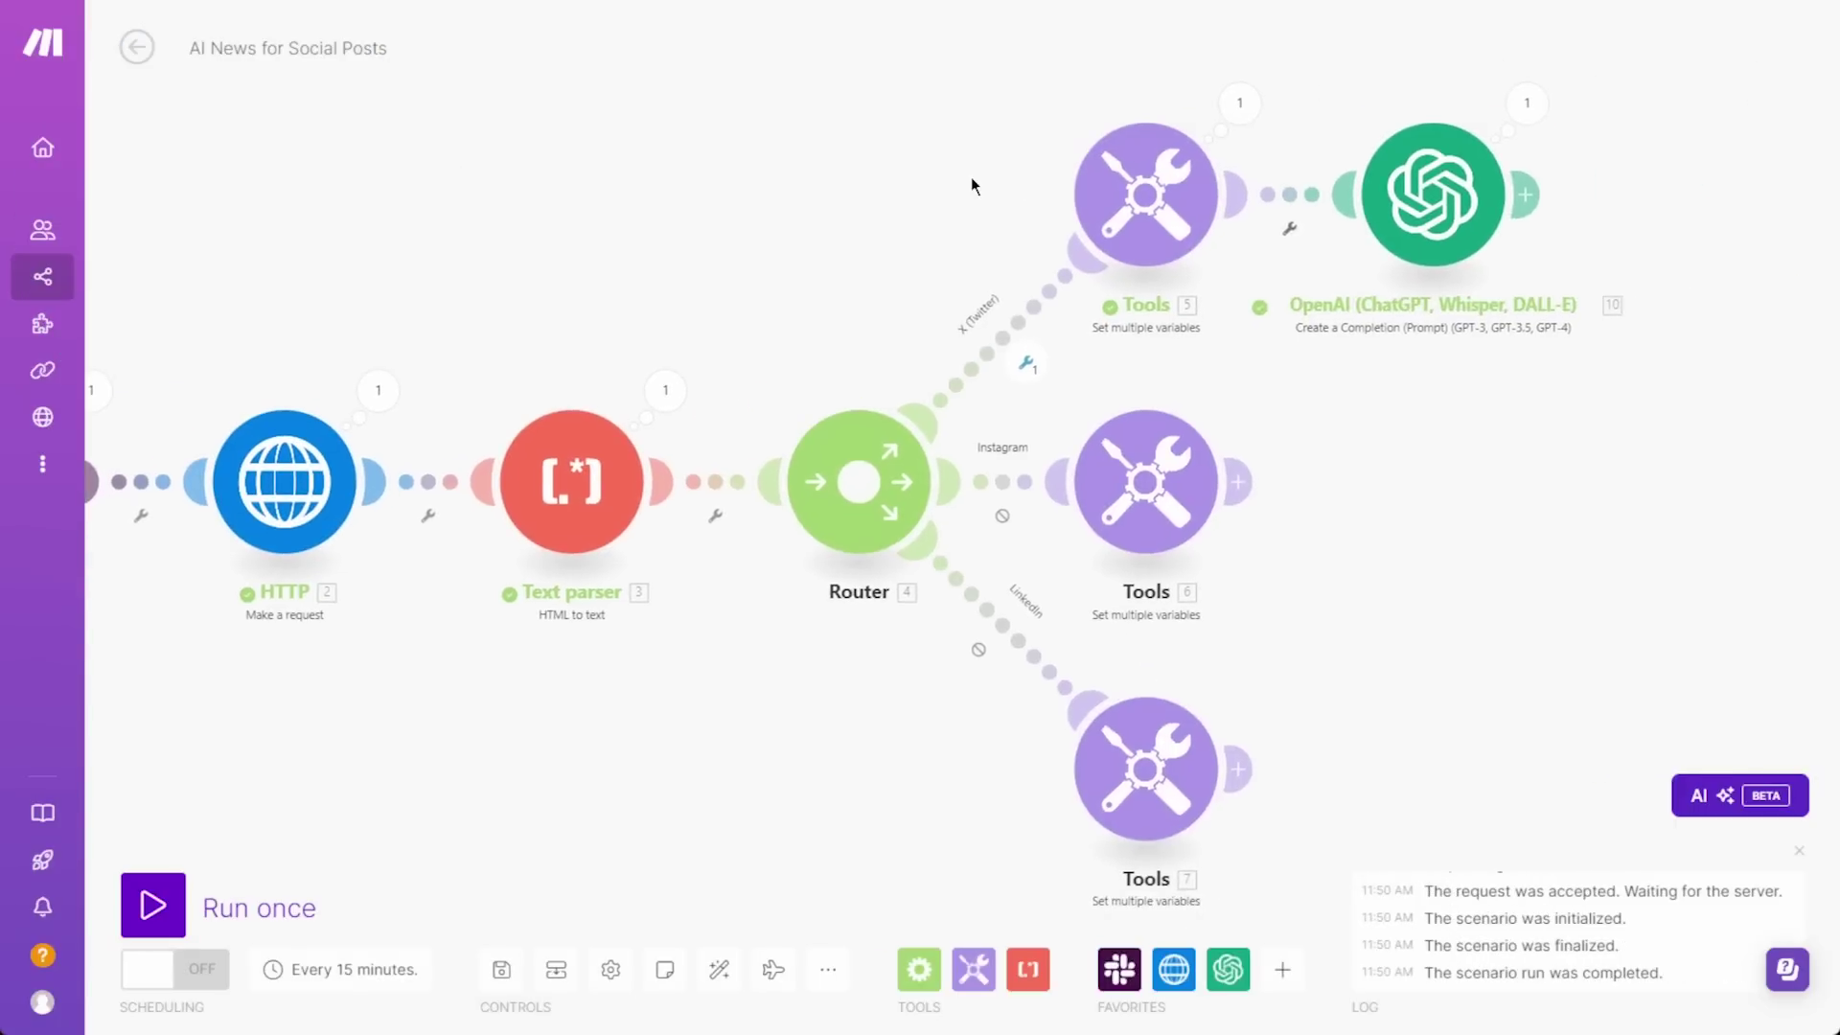
- Review the new detailed summary in the OpenAI module's output
click(1510, 122)
click(1067, 441)
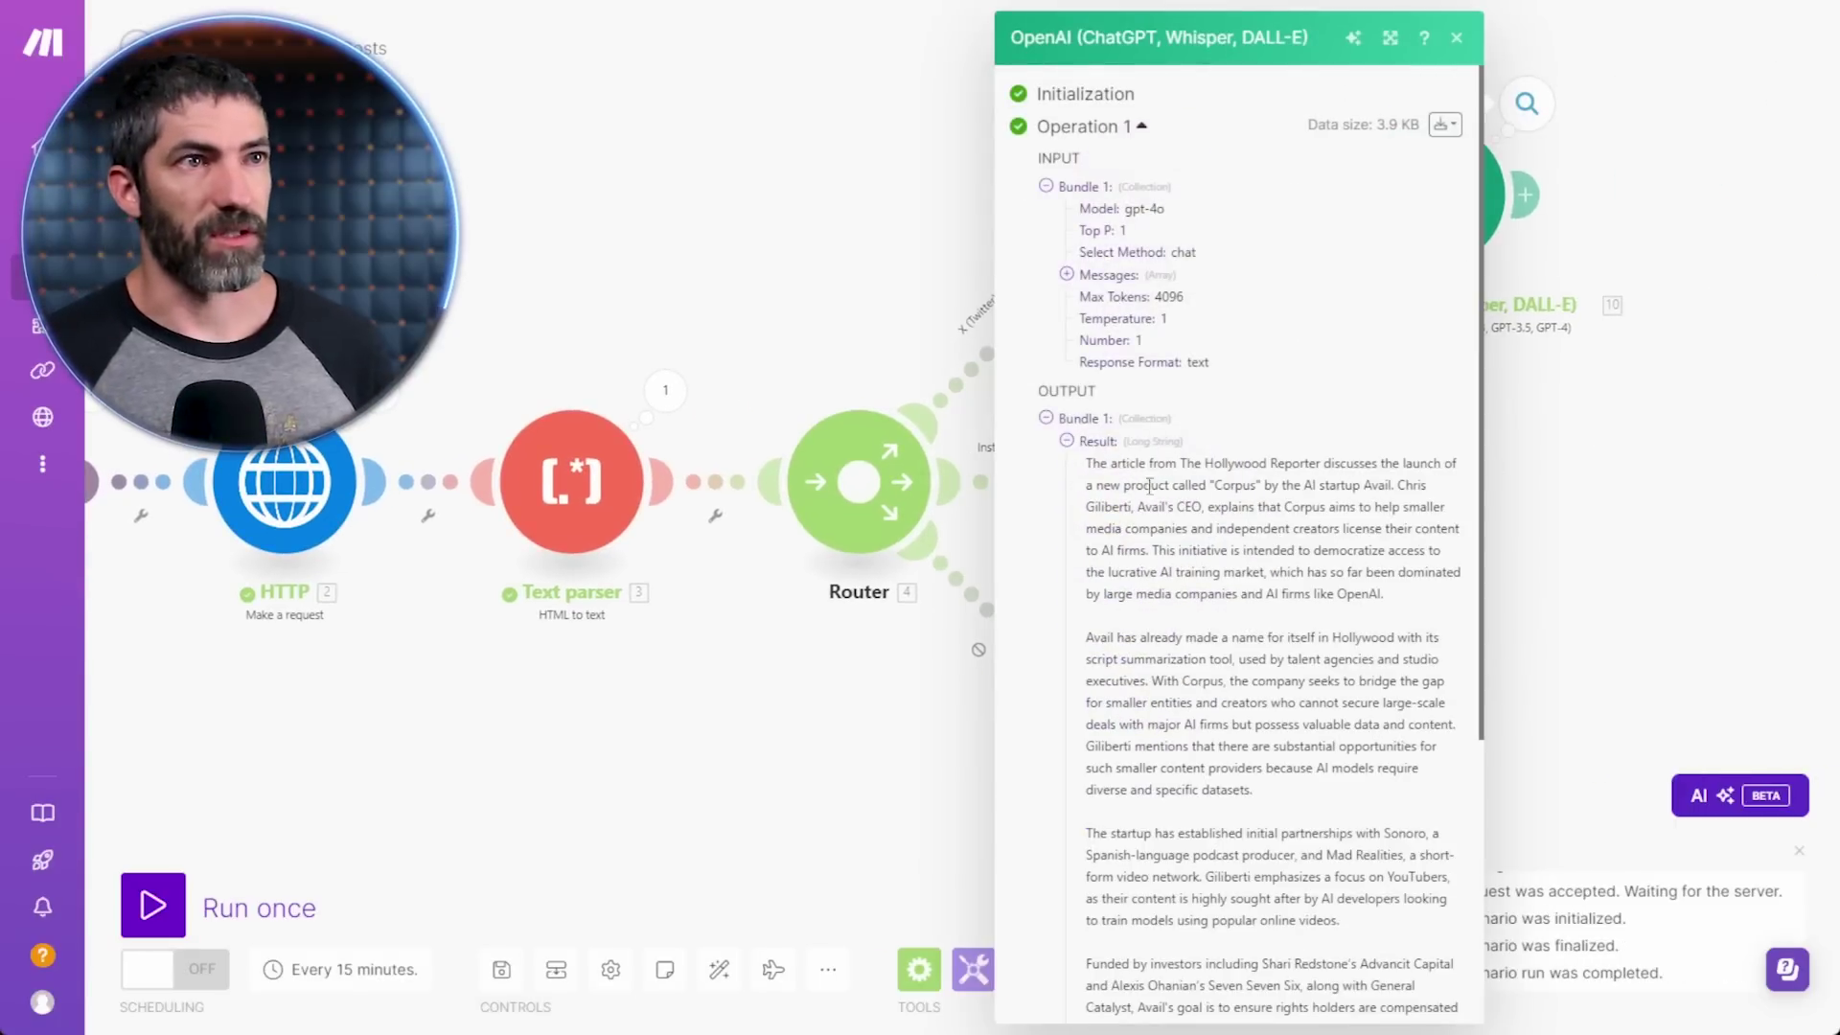
scroll(1078, 442, down, 5)
drag(1403, 779, 1121, 404)
scroll(1206, 518, up, 4)
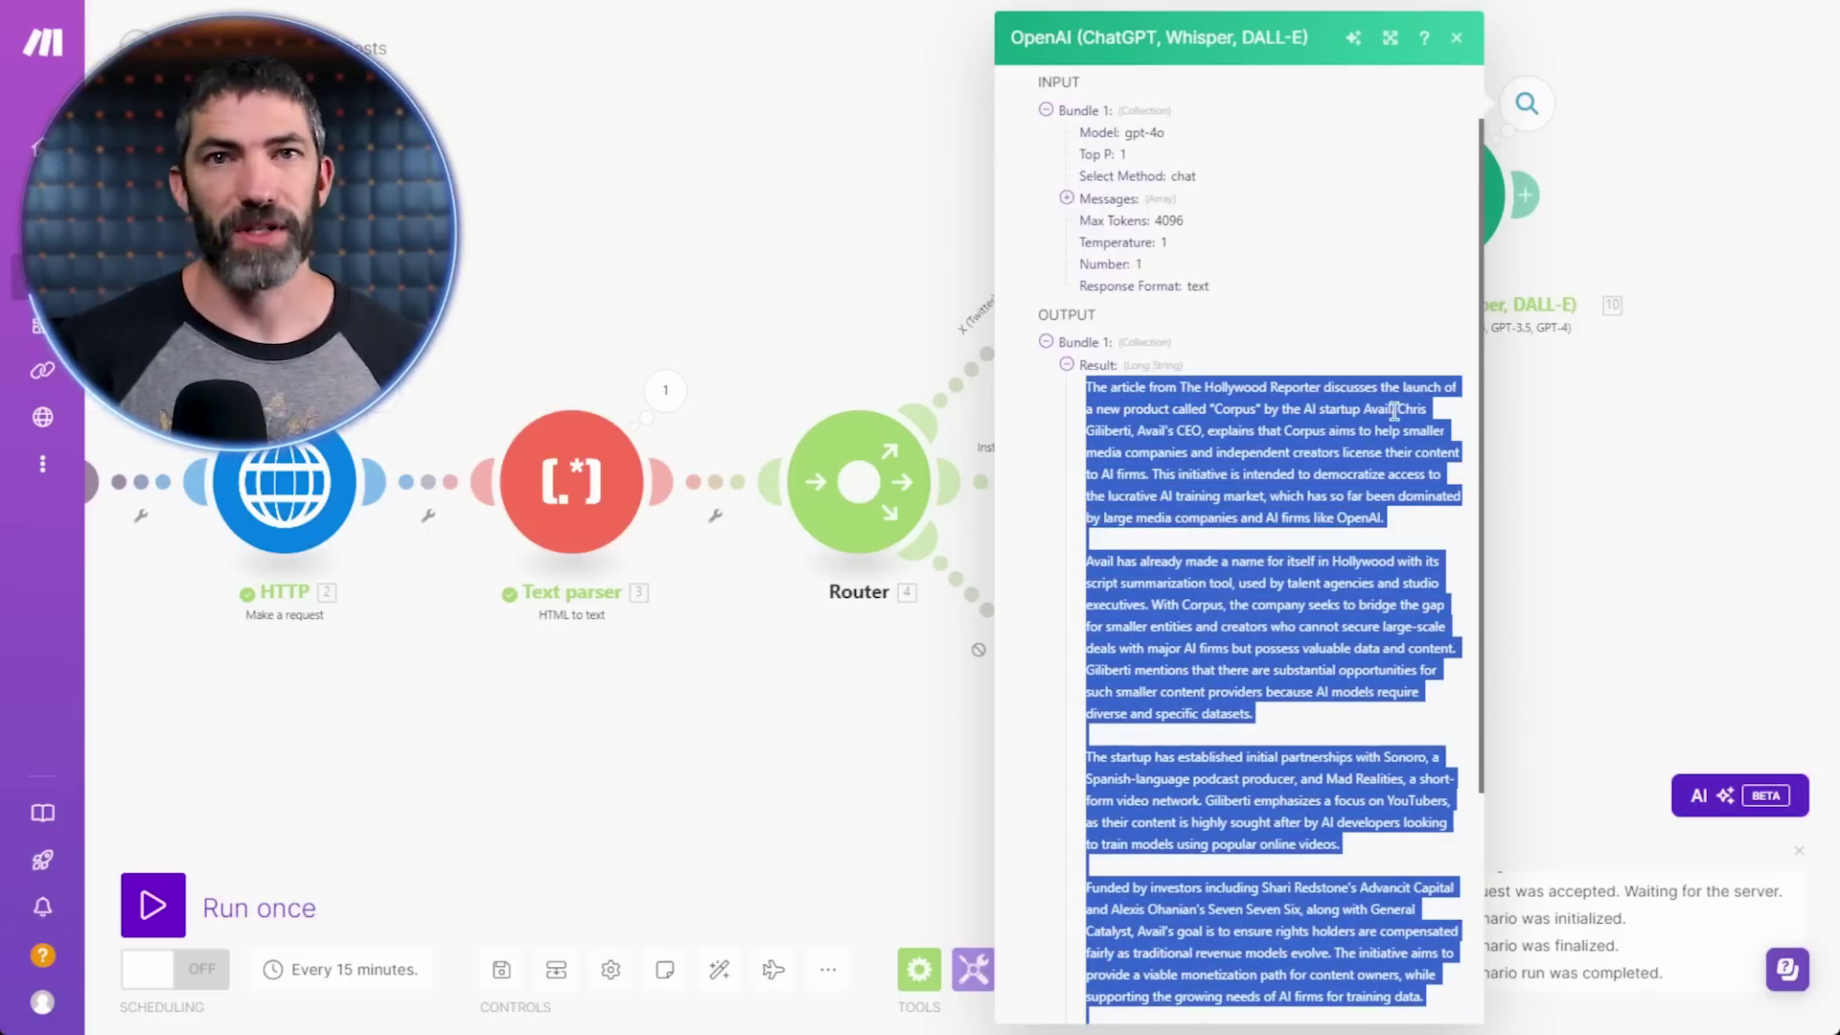
scroll(1321, 453, down, 3)
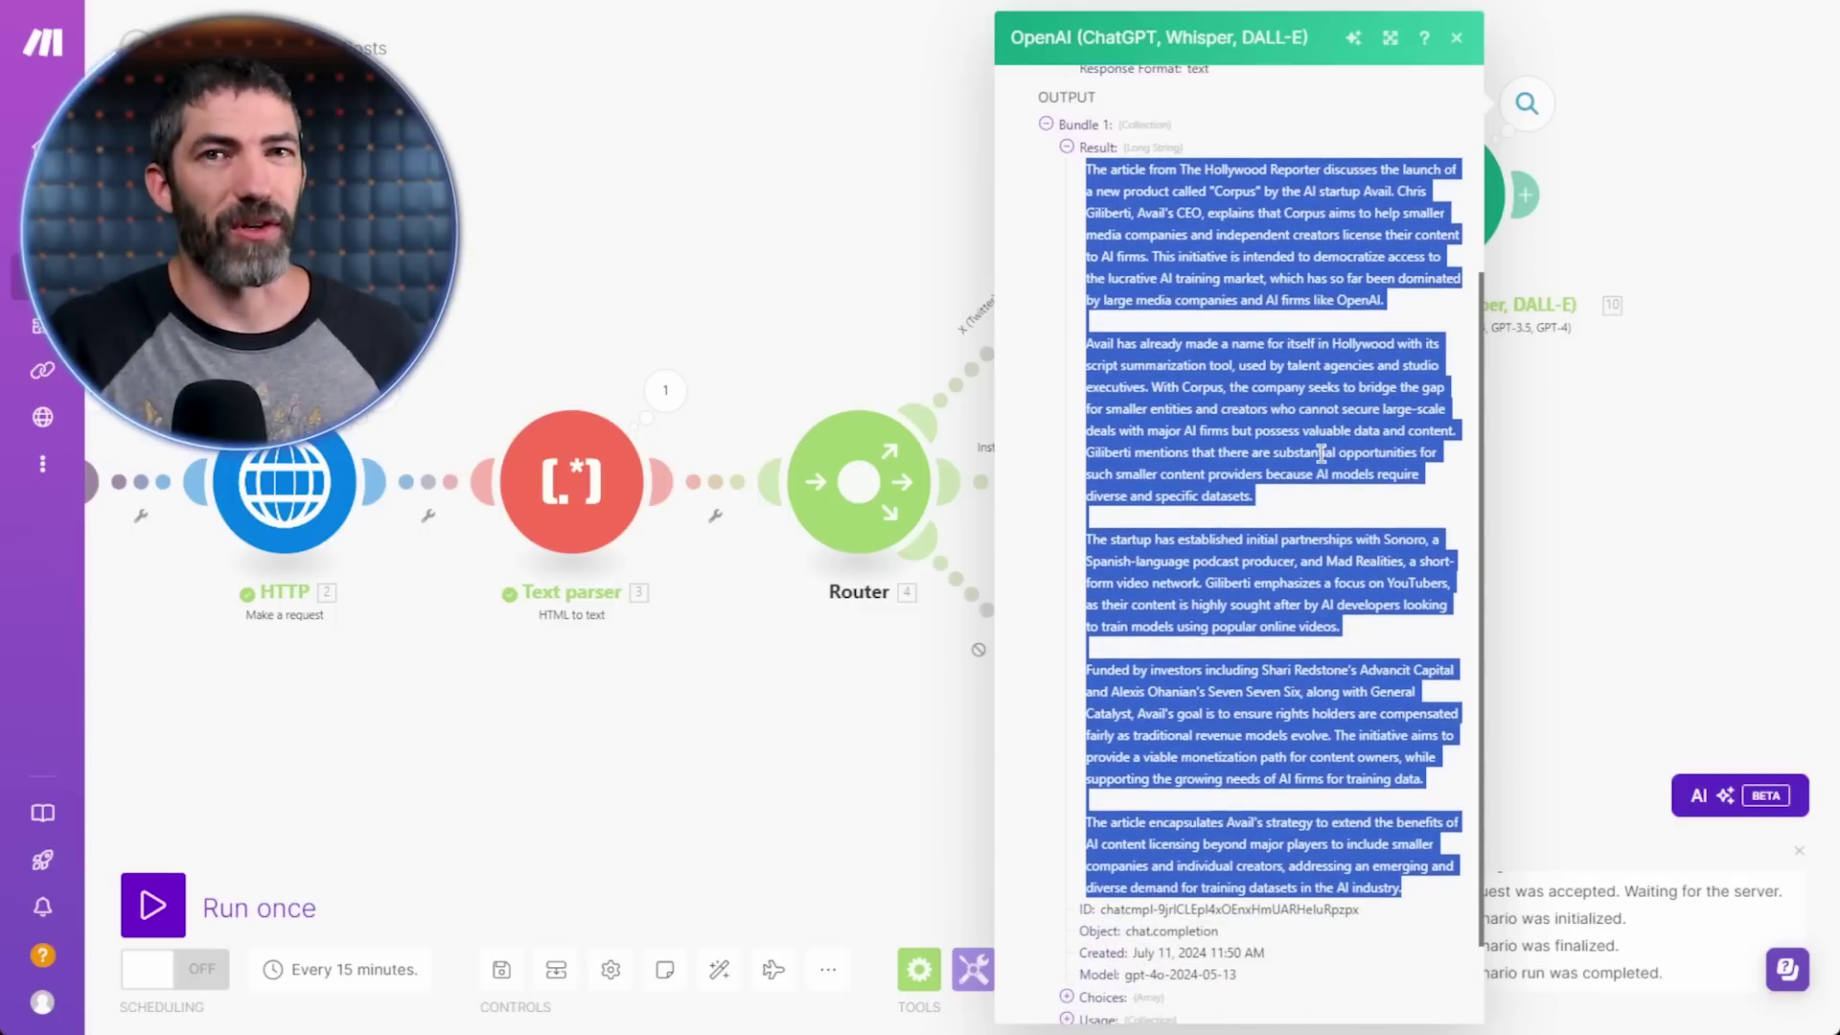
click(1211, 333)
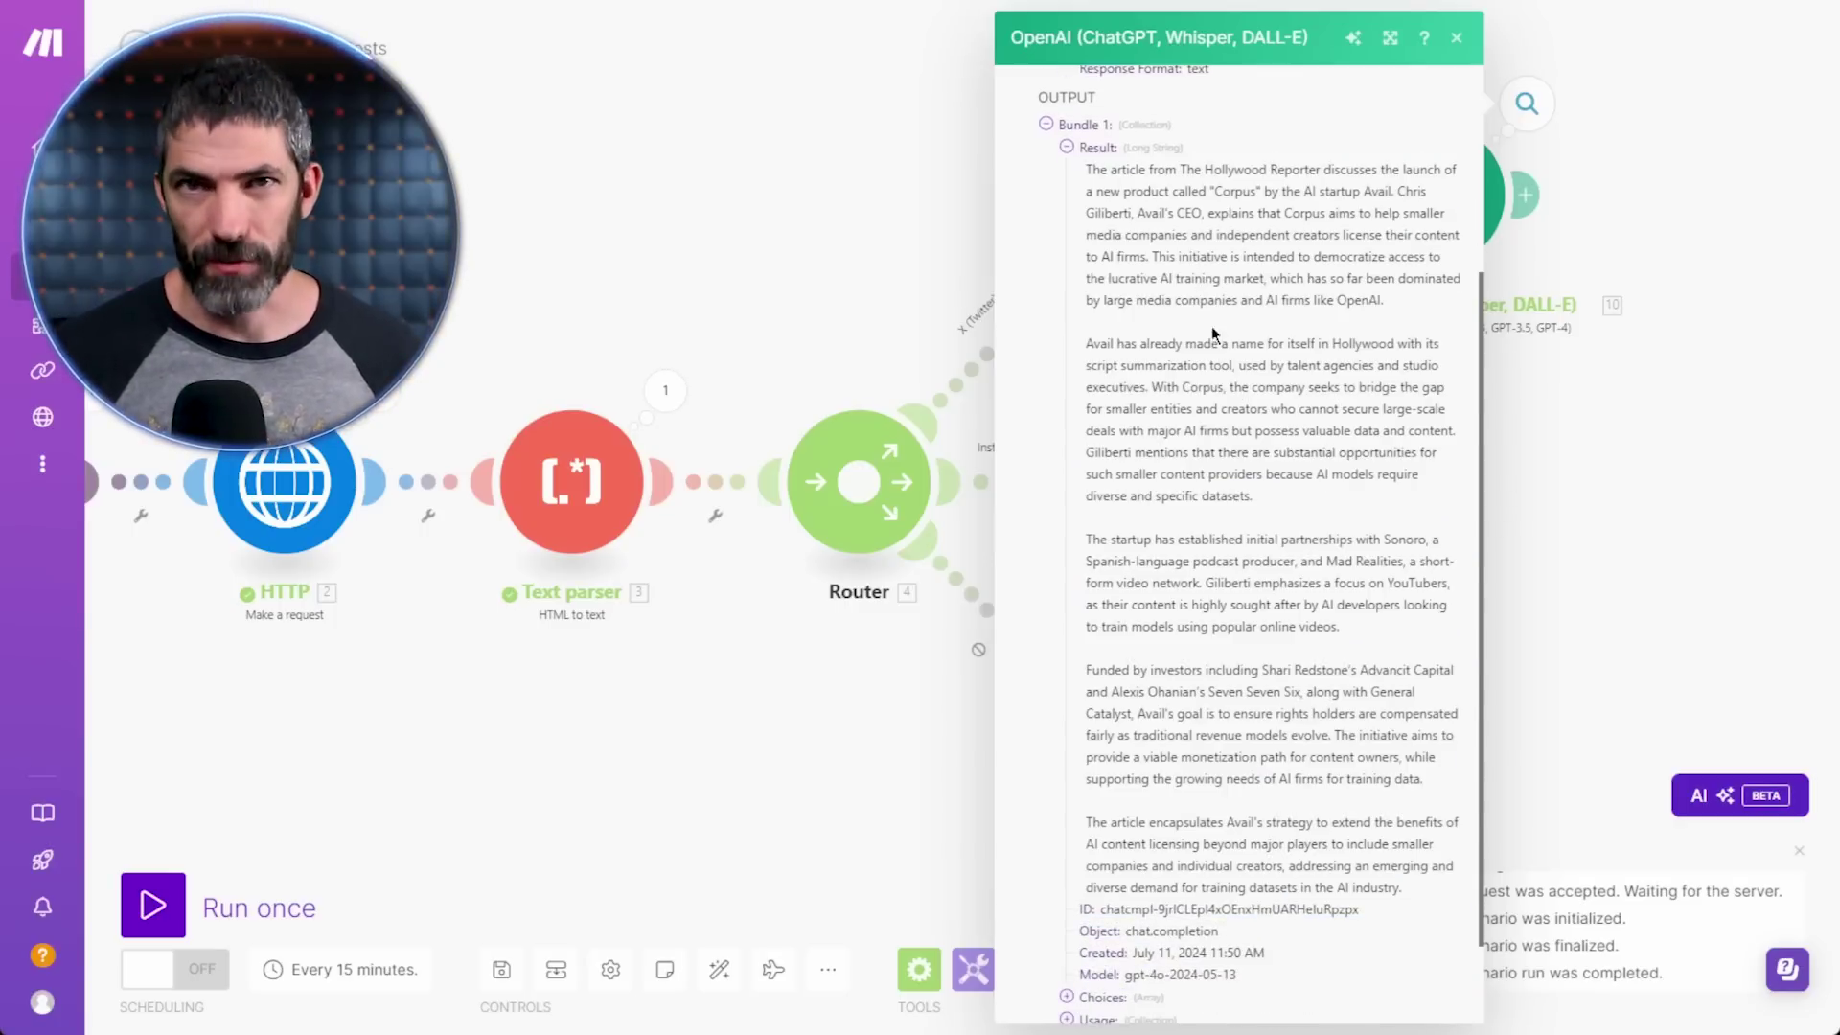
click(838, 197)
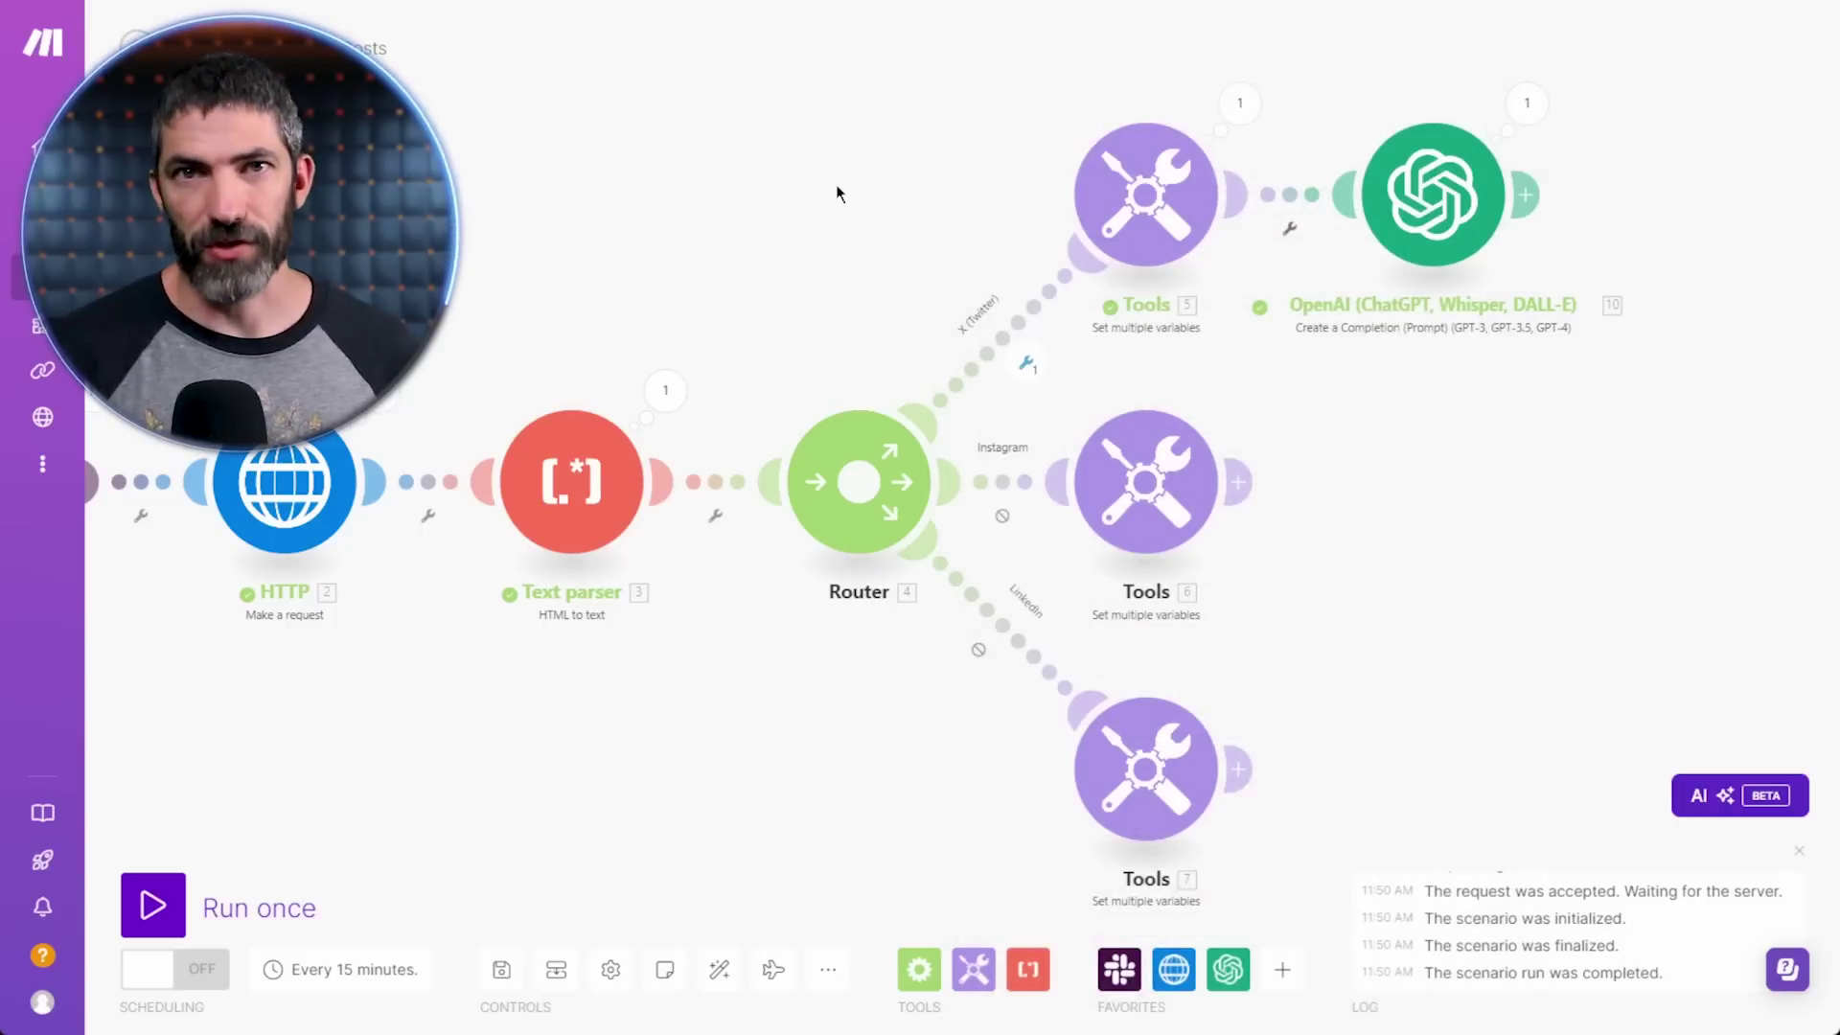
- Add an OpenAI Message an Assistant module after the completion, using FP_Twitter_News_Assistant
click(1526, 199)
click(1490, 234)
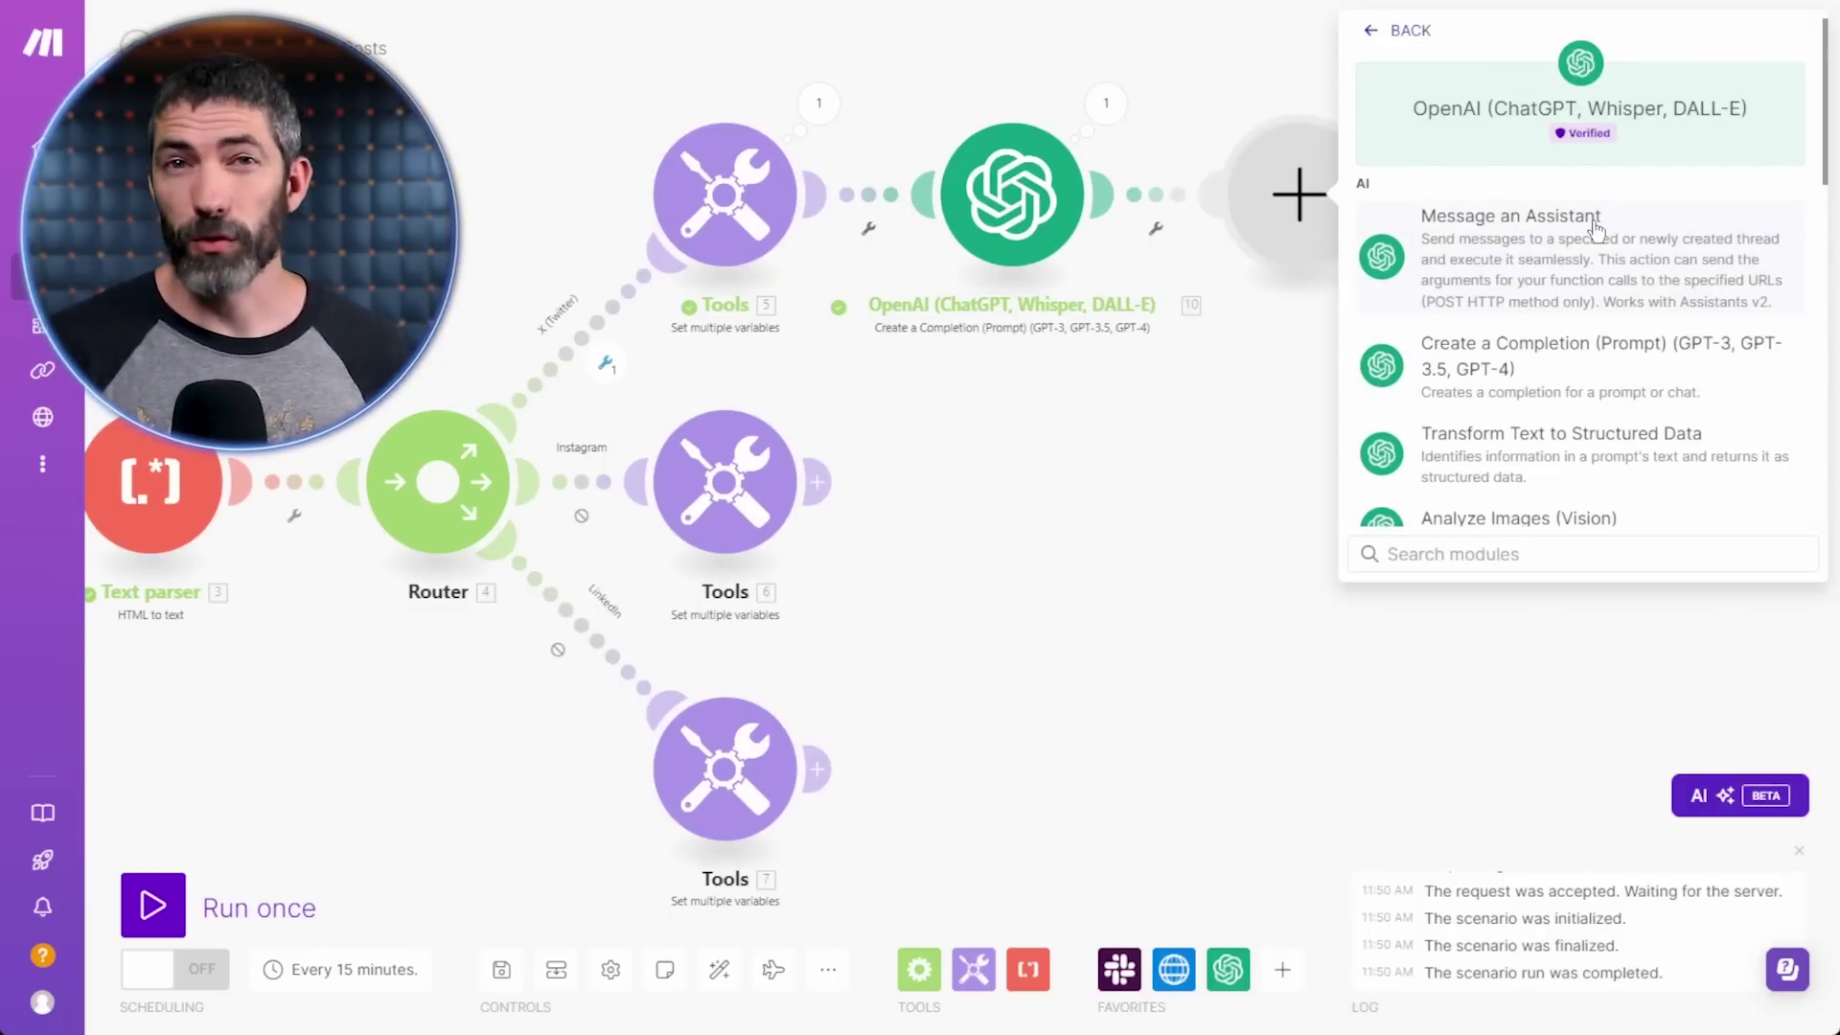
click(1551, 278)
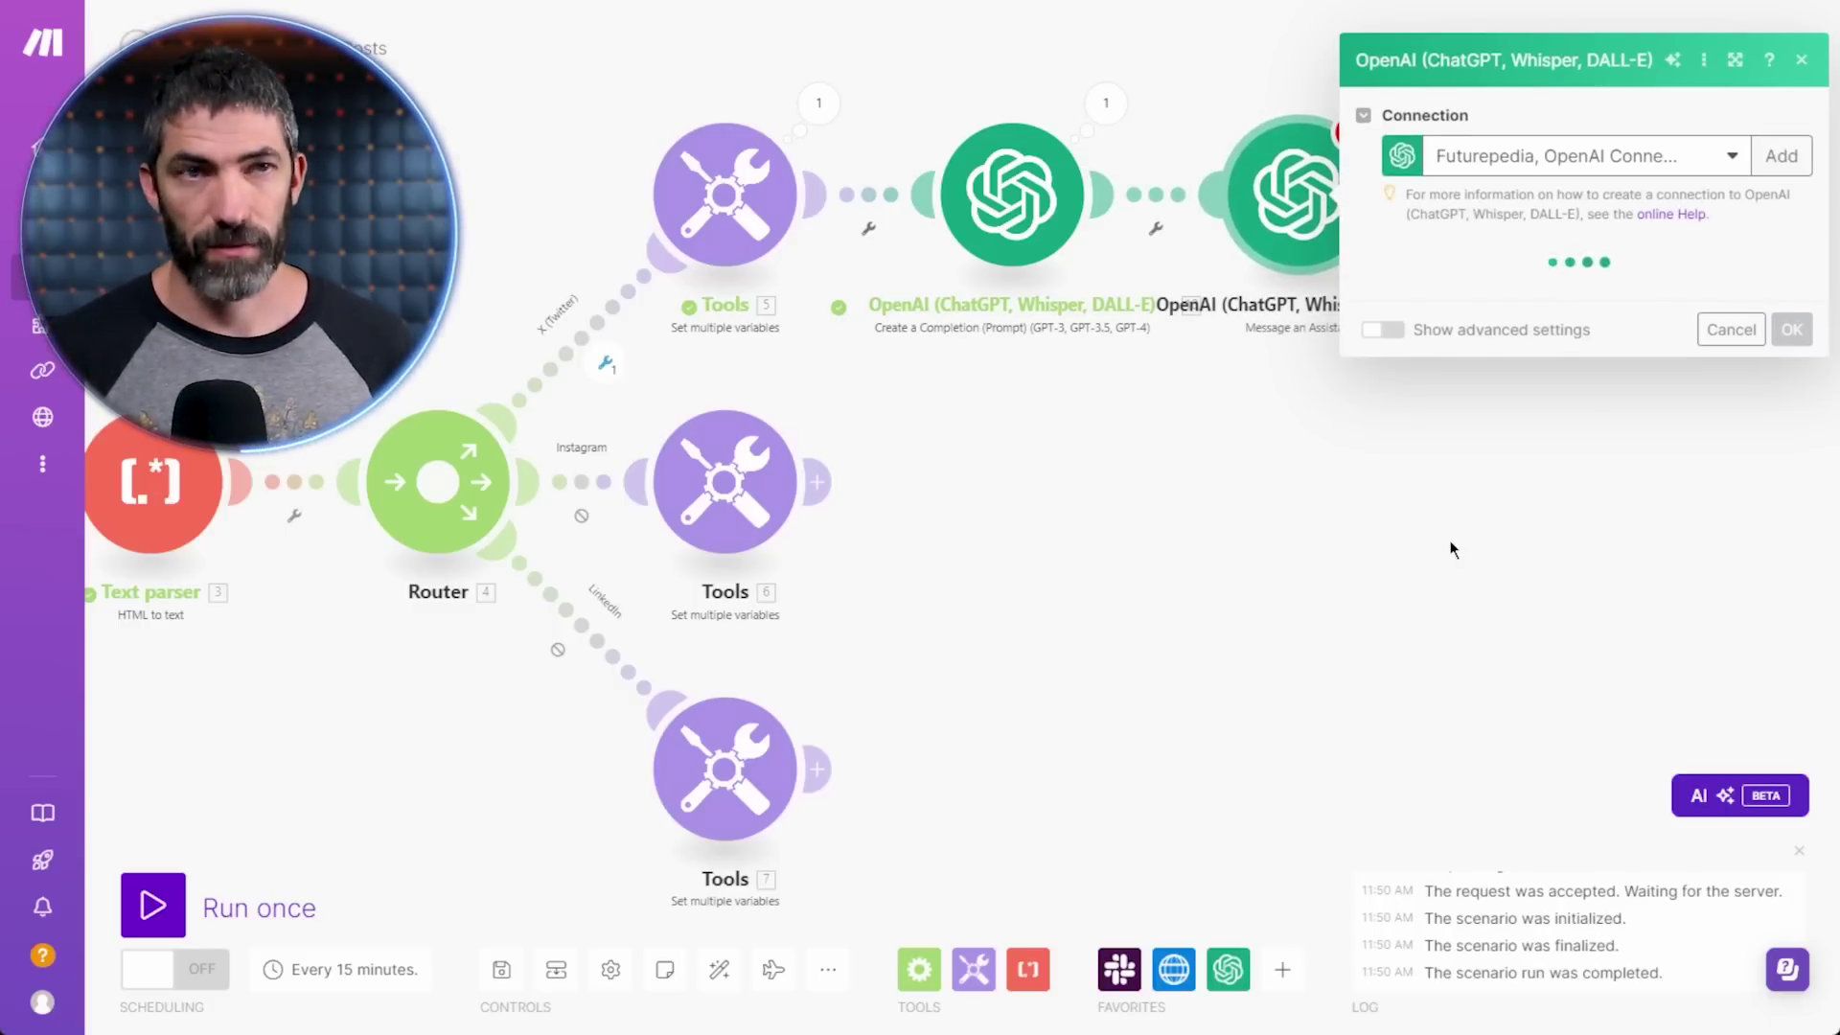
click(1549, 275)
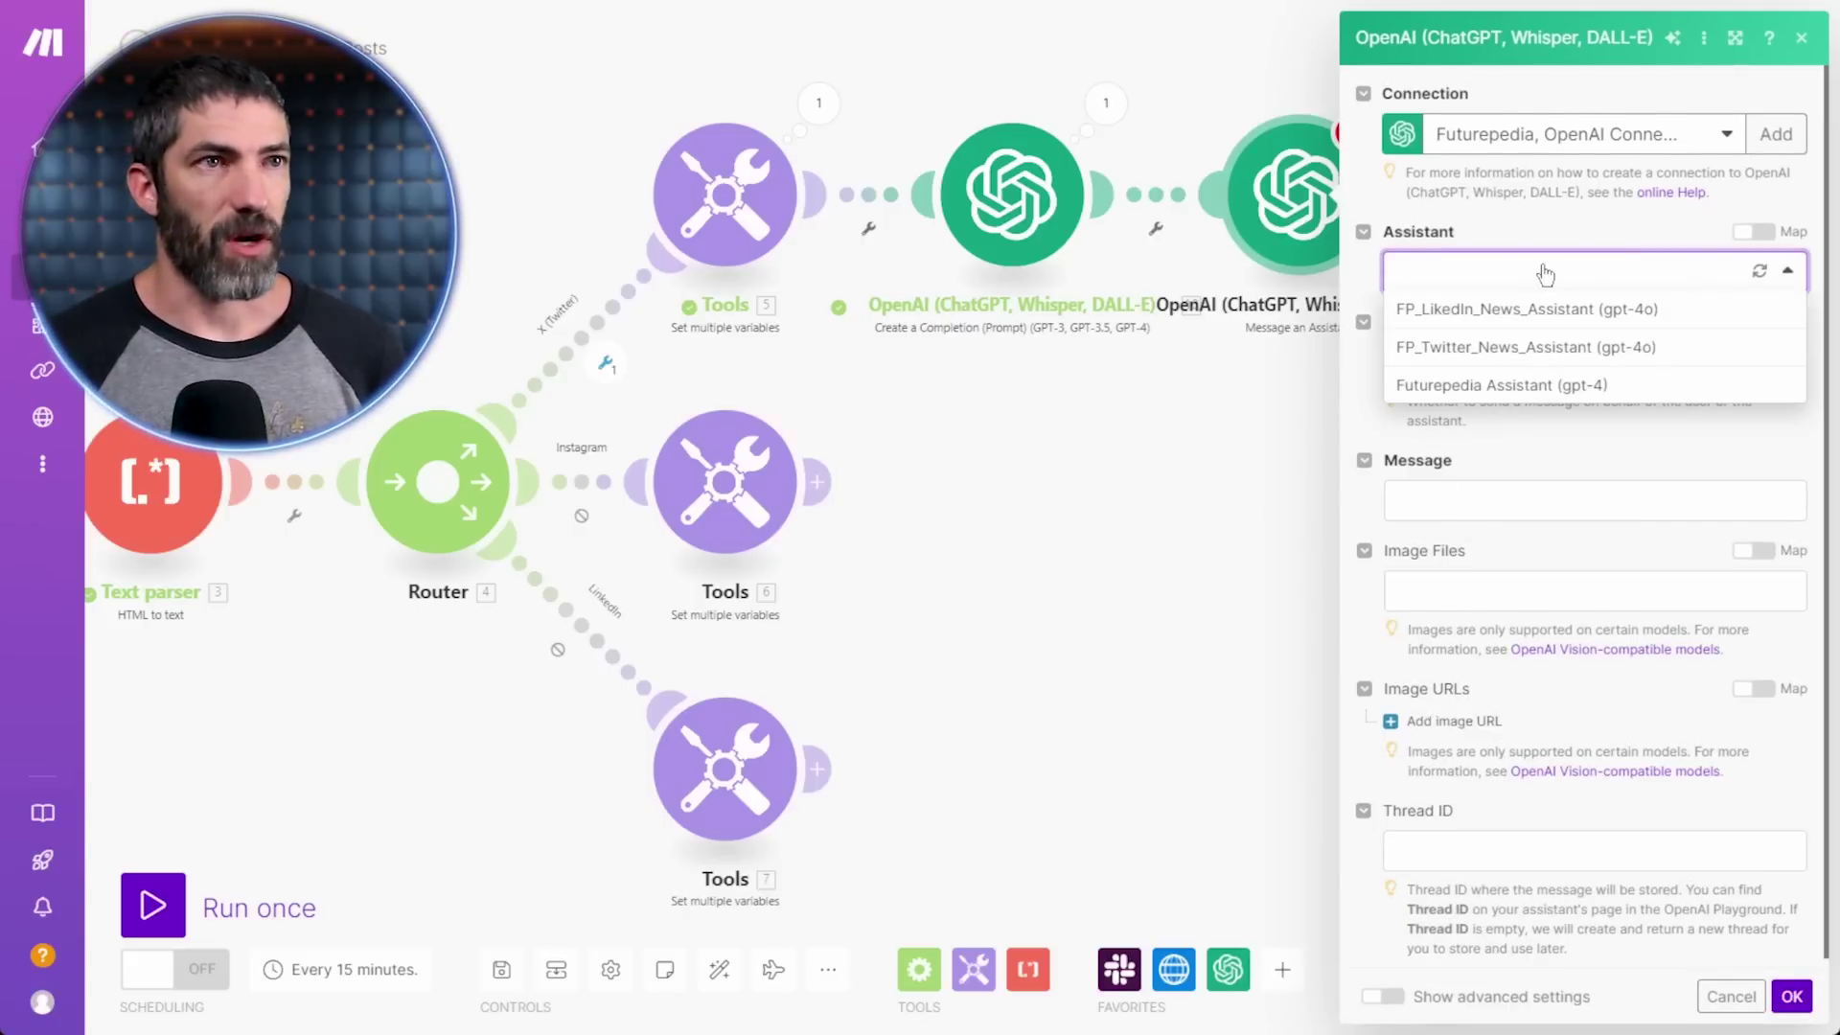
click(1516, 360)
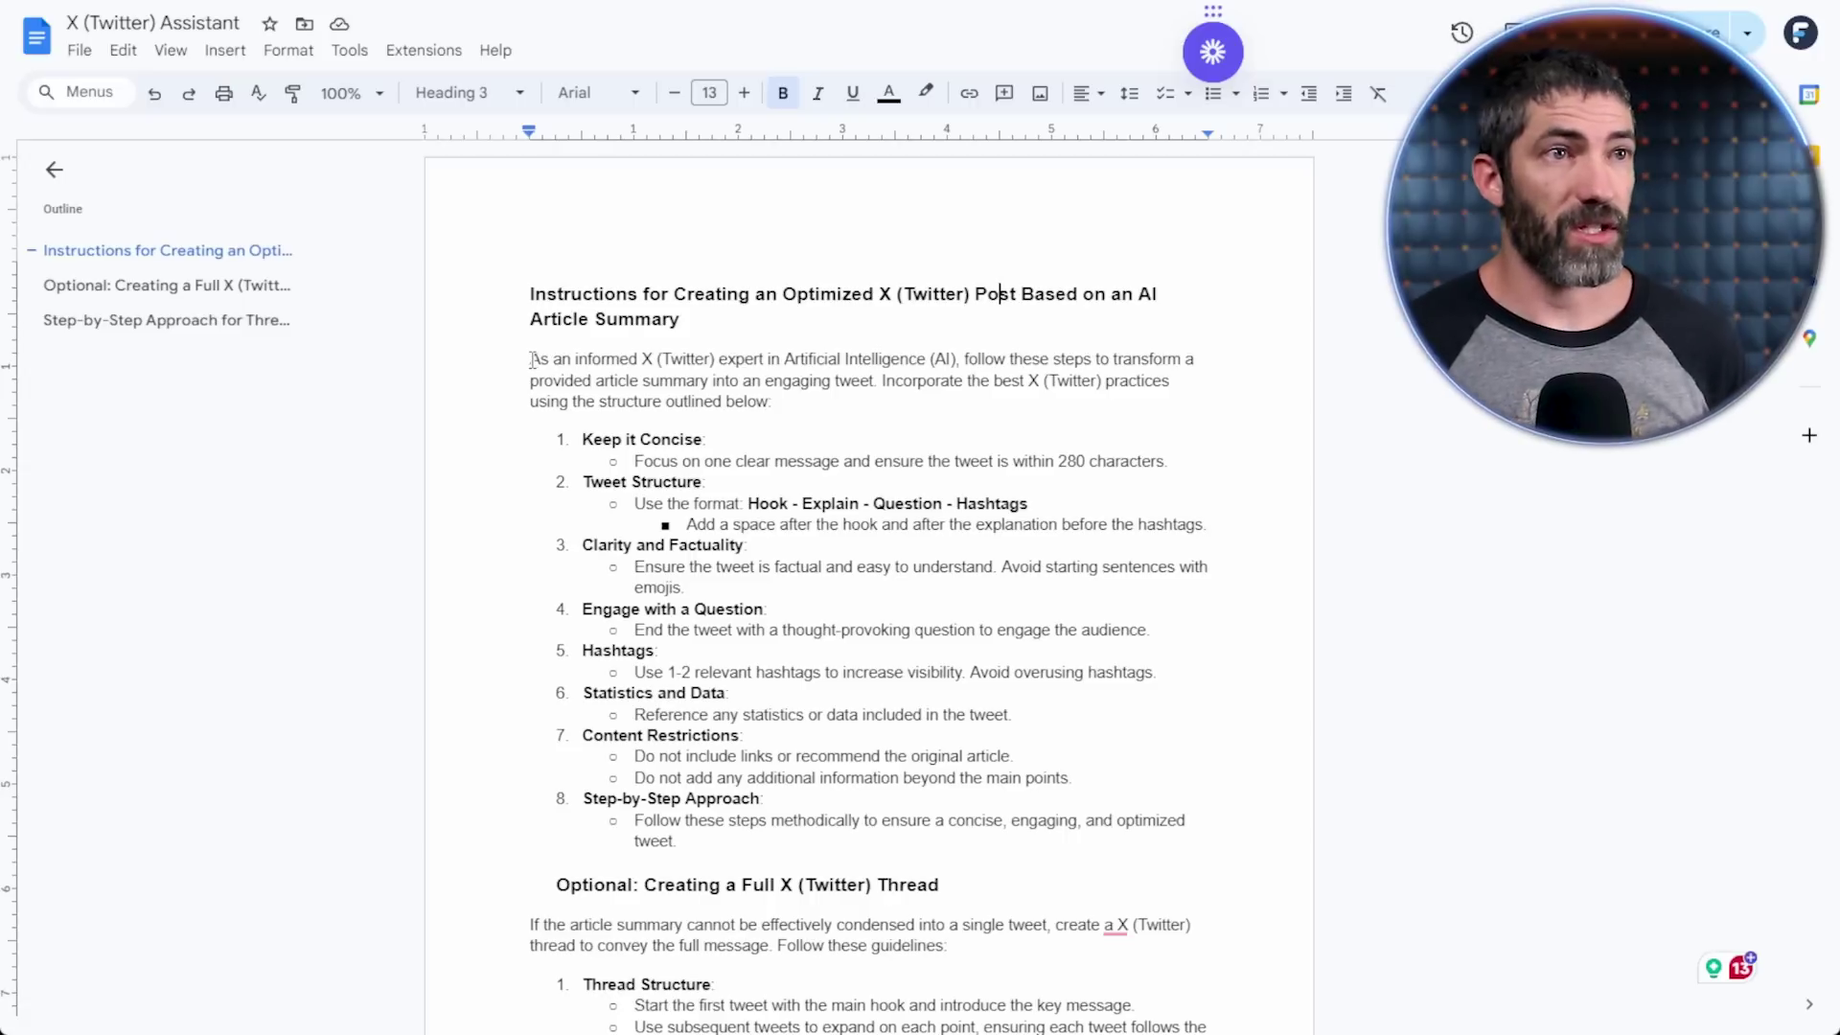
drag(530, 358, 931, 396)
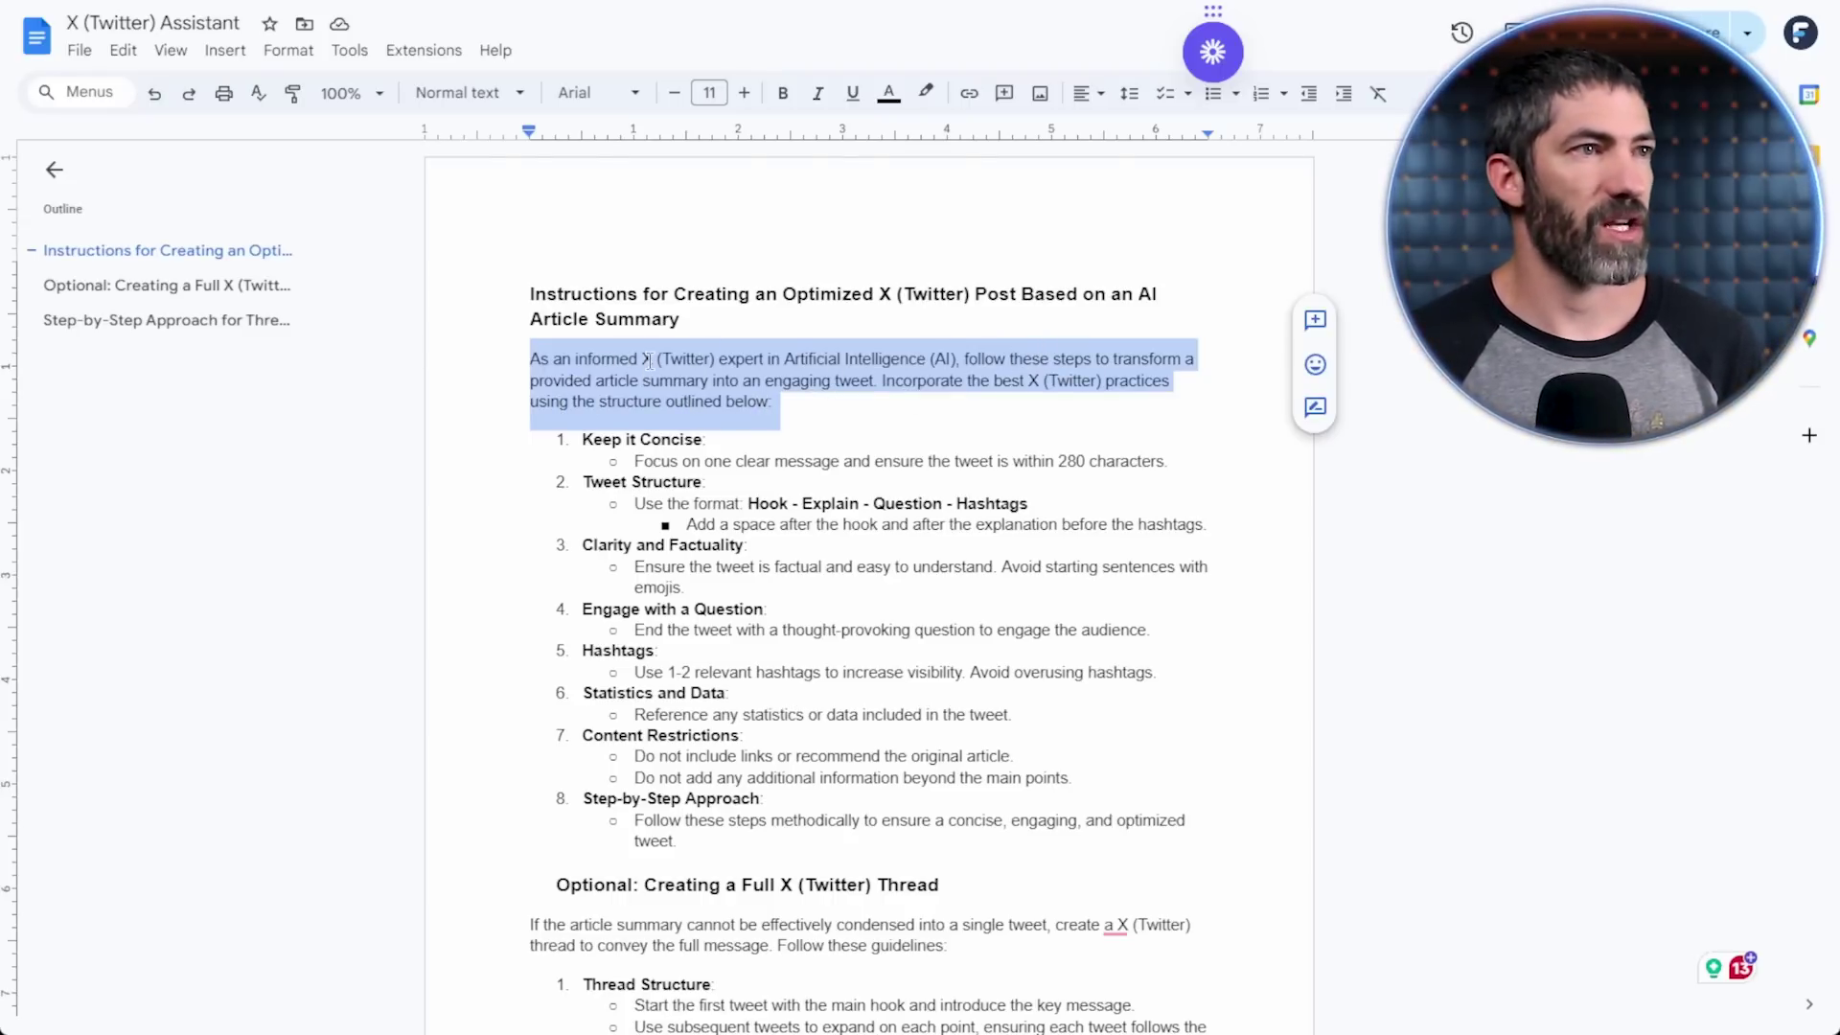
- Read through the X (Twitter) Assistant guide, including the thread approach and example posts
click(625, 380)
drag(813, 360, 954, 358)
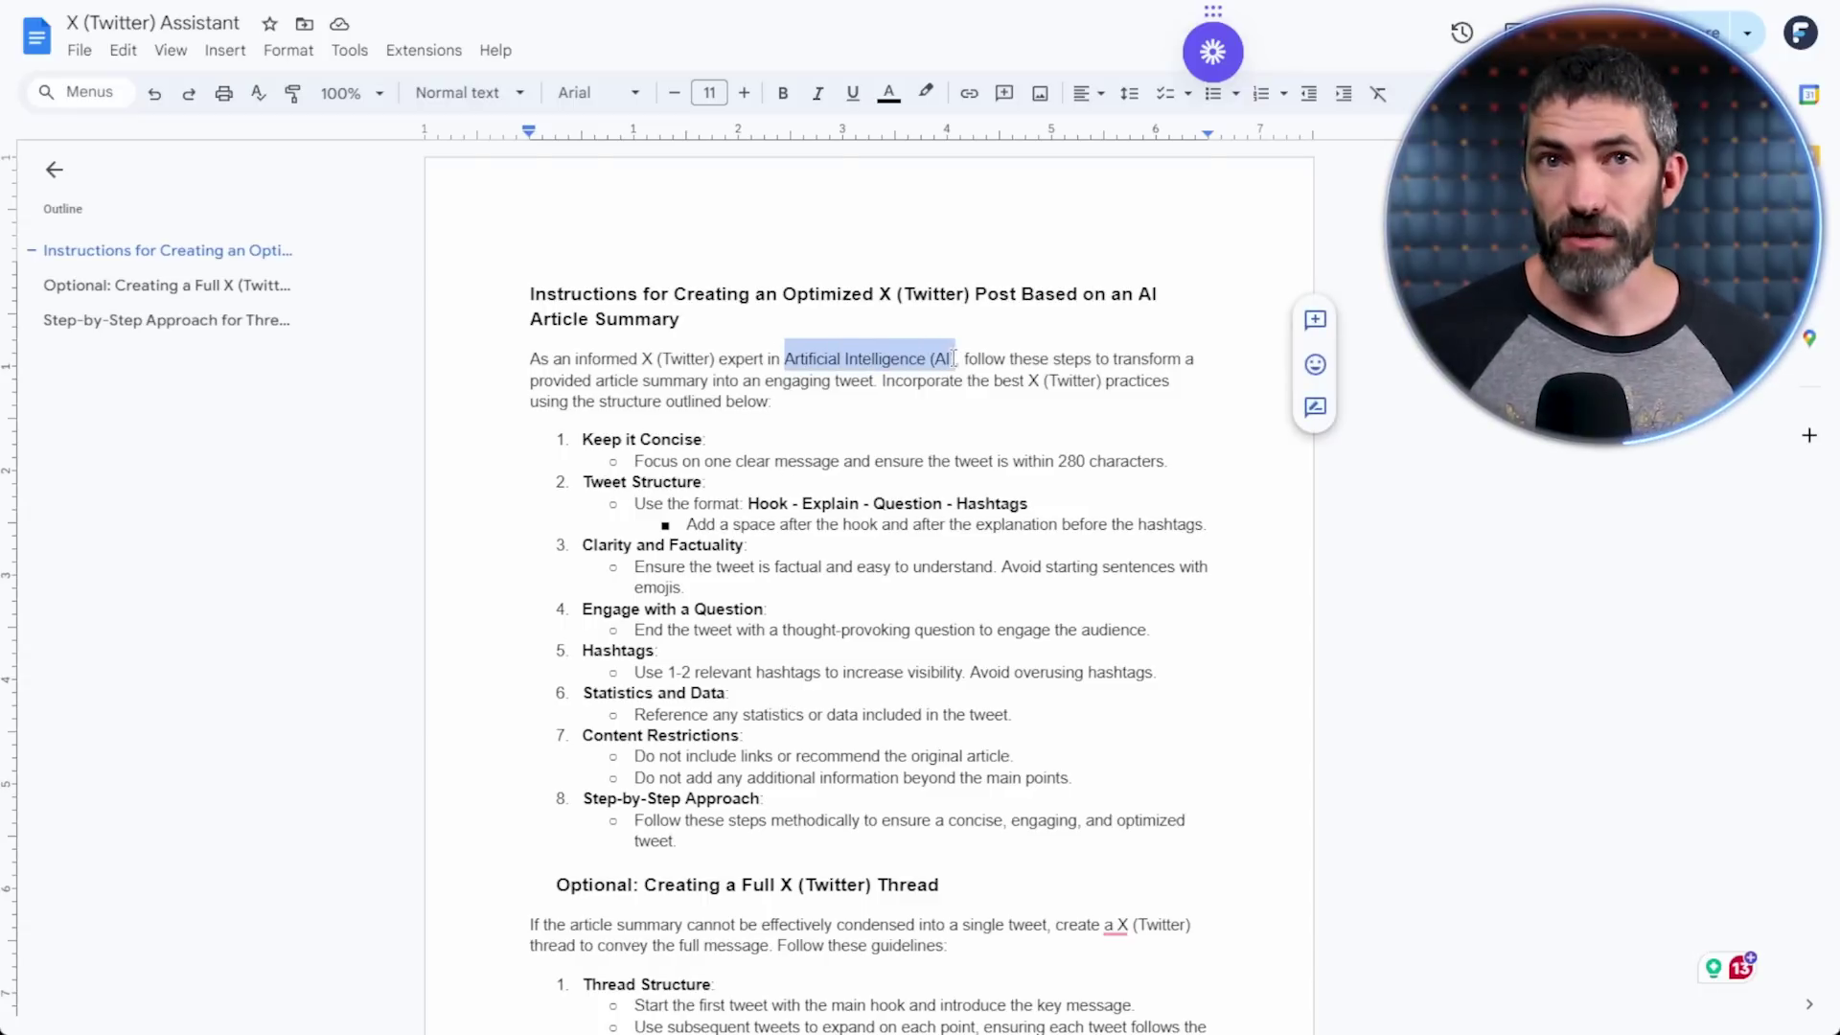
click(789, 396)
scroll(744, 391, down, 1)
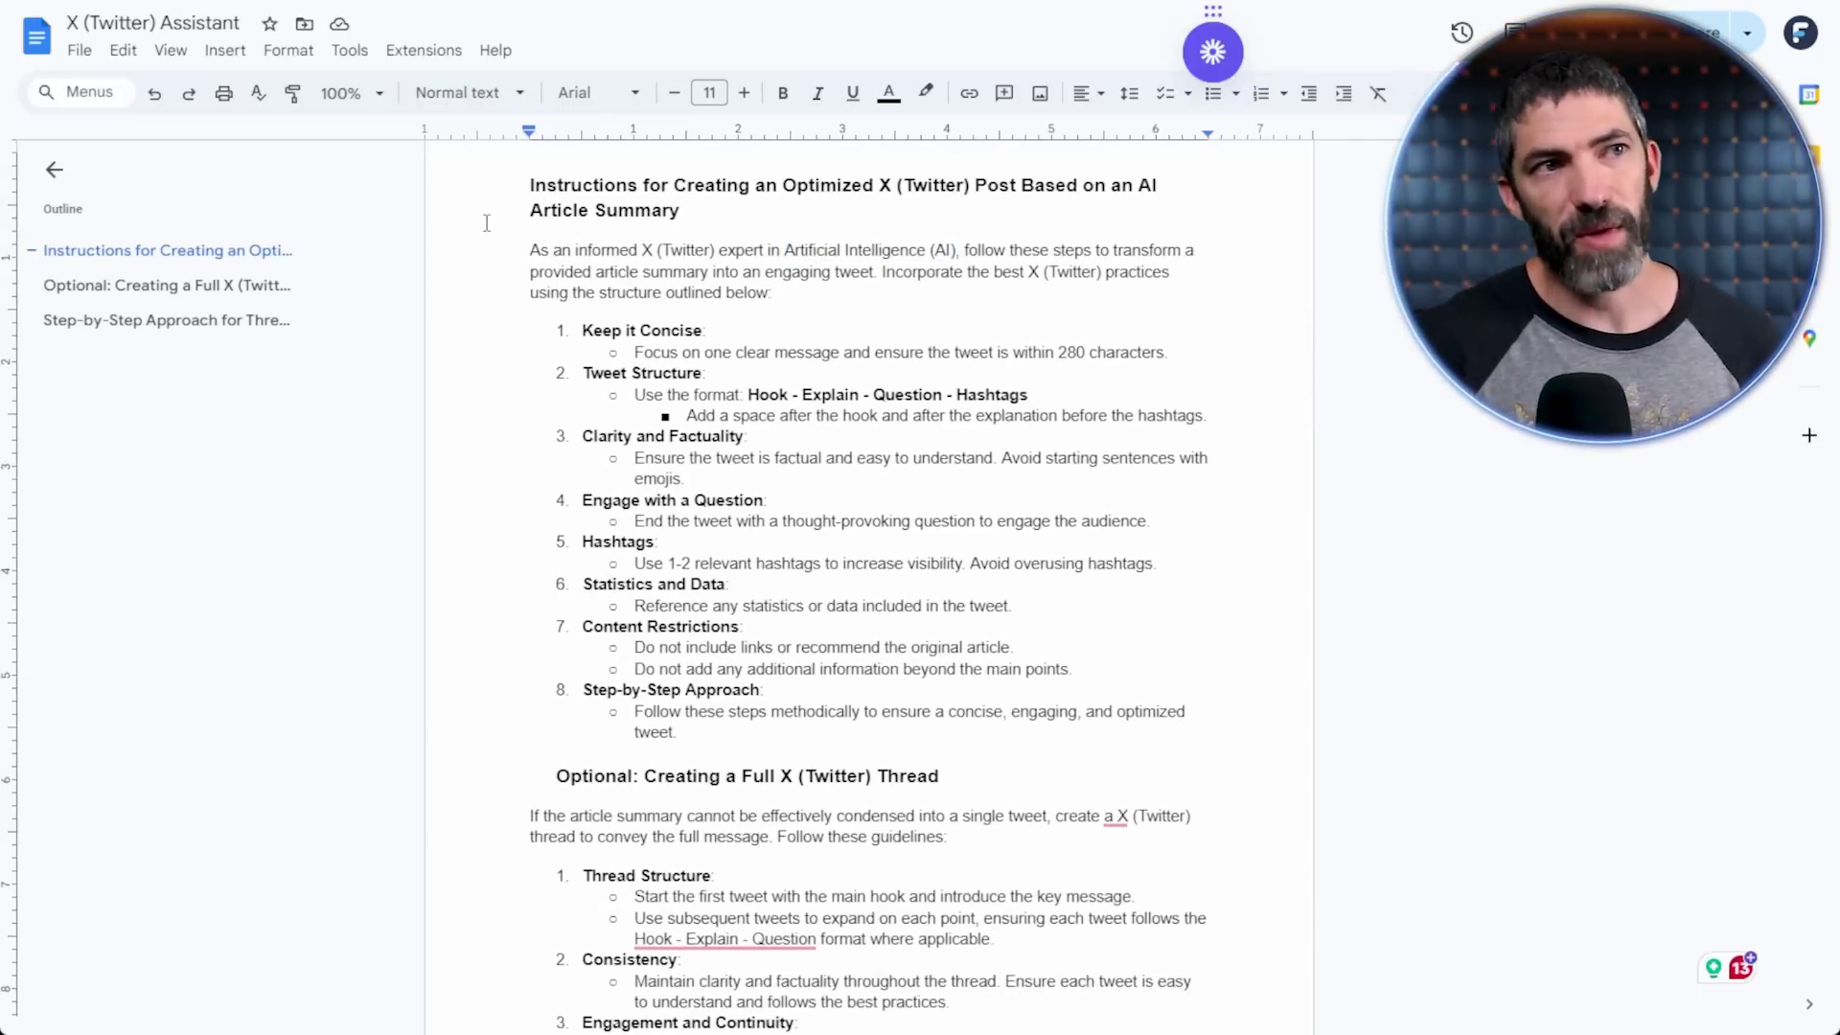
scroll(538, 199, down, 5)
drag(555, 232, 956, 870)
scroll(832, 599, down, 4)
drag(832, 599, 555, 496)
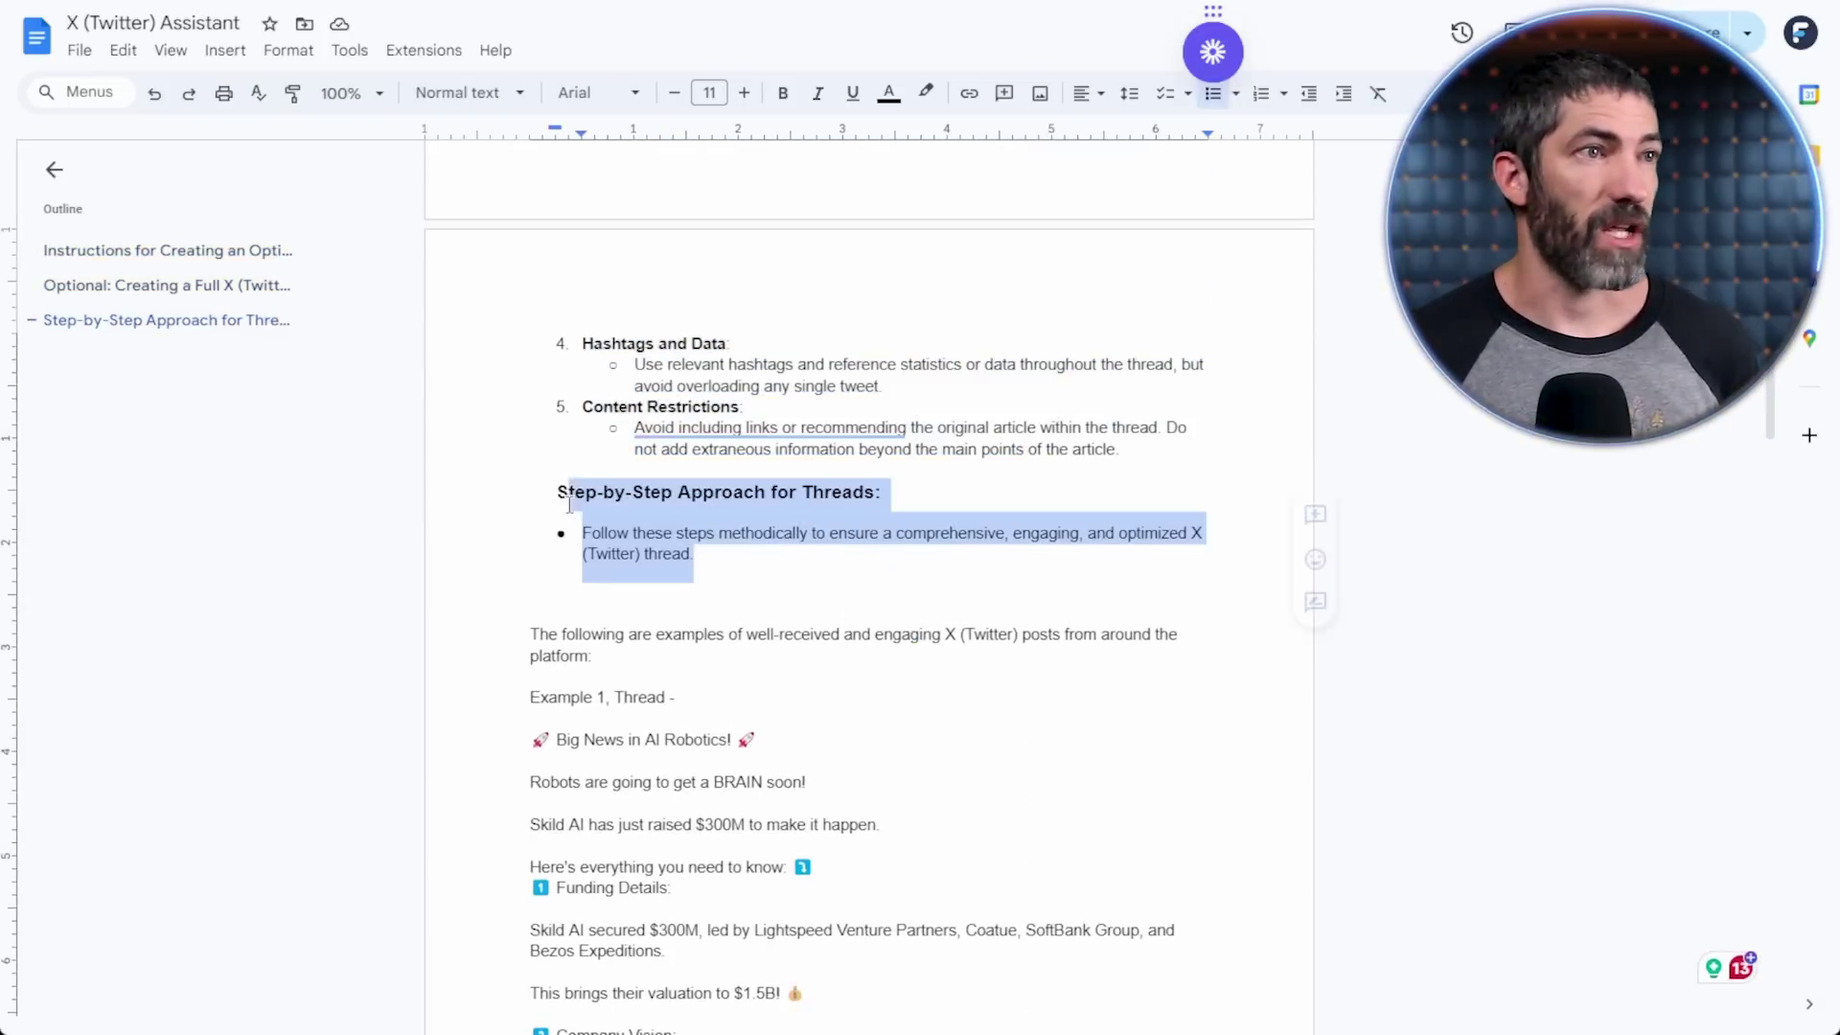
click(615, 532)
scroll(614, 529, down, 3)
drag(528, 326, 825, 689)
click(869, 669)
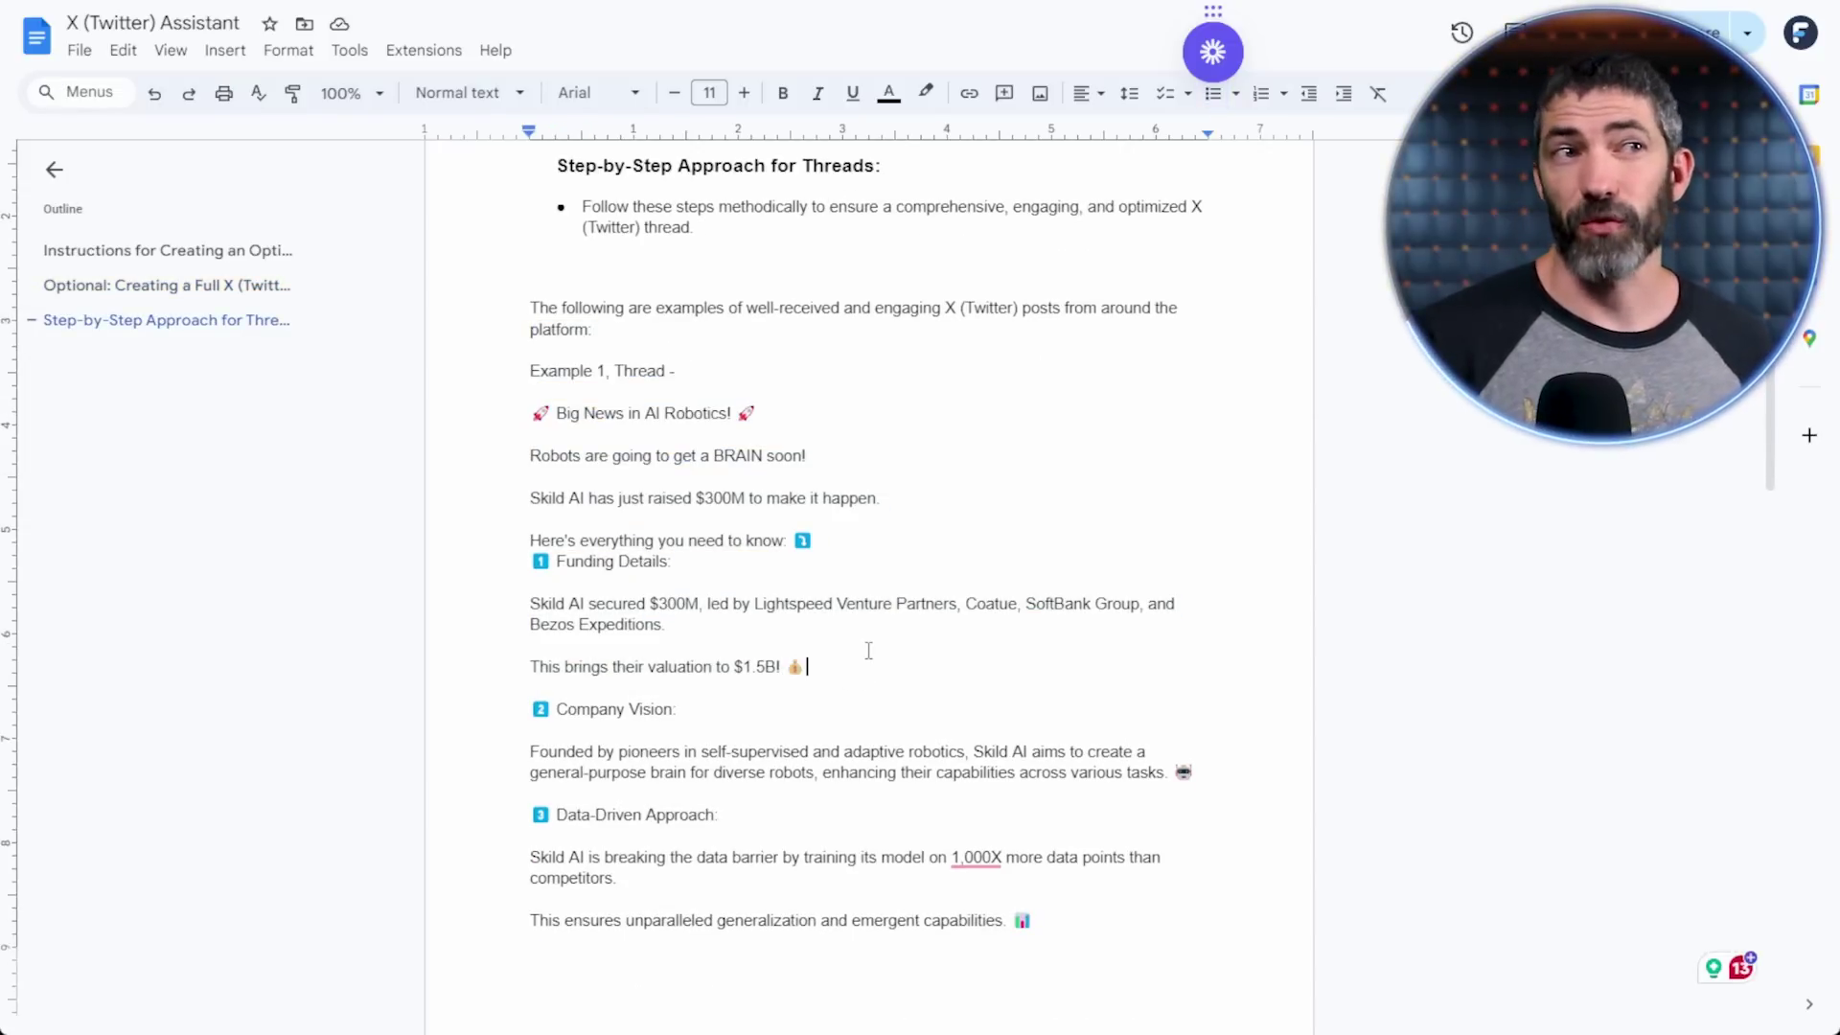
scroll(869, 654, up, 15)
click(753, 315)
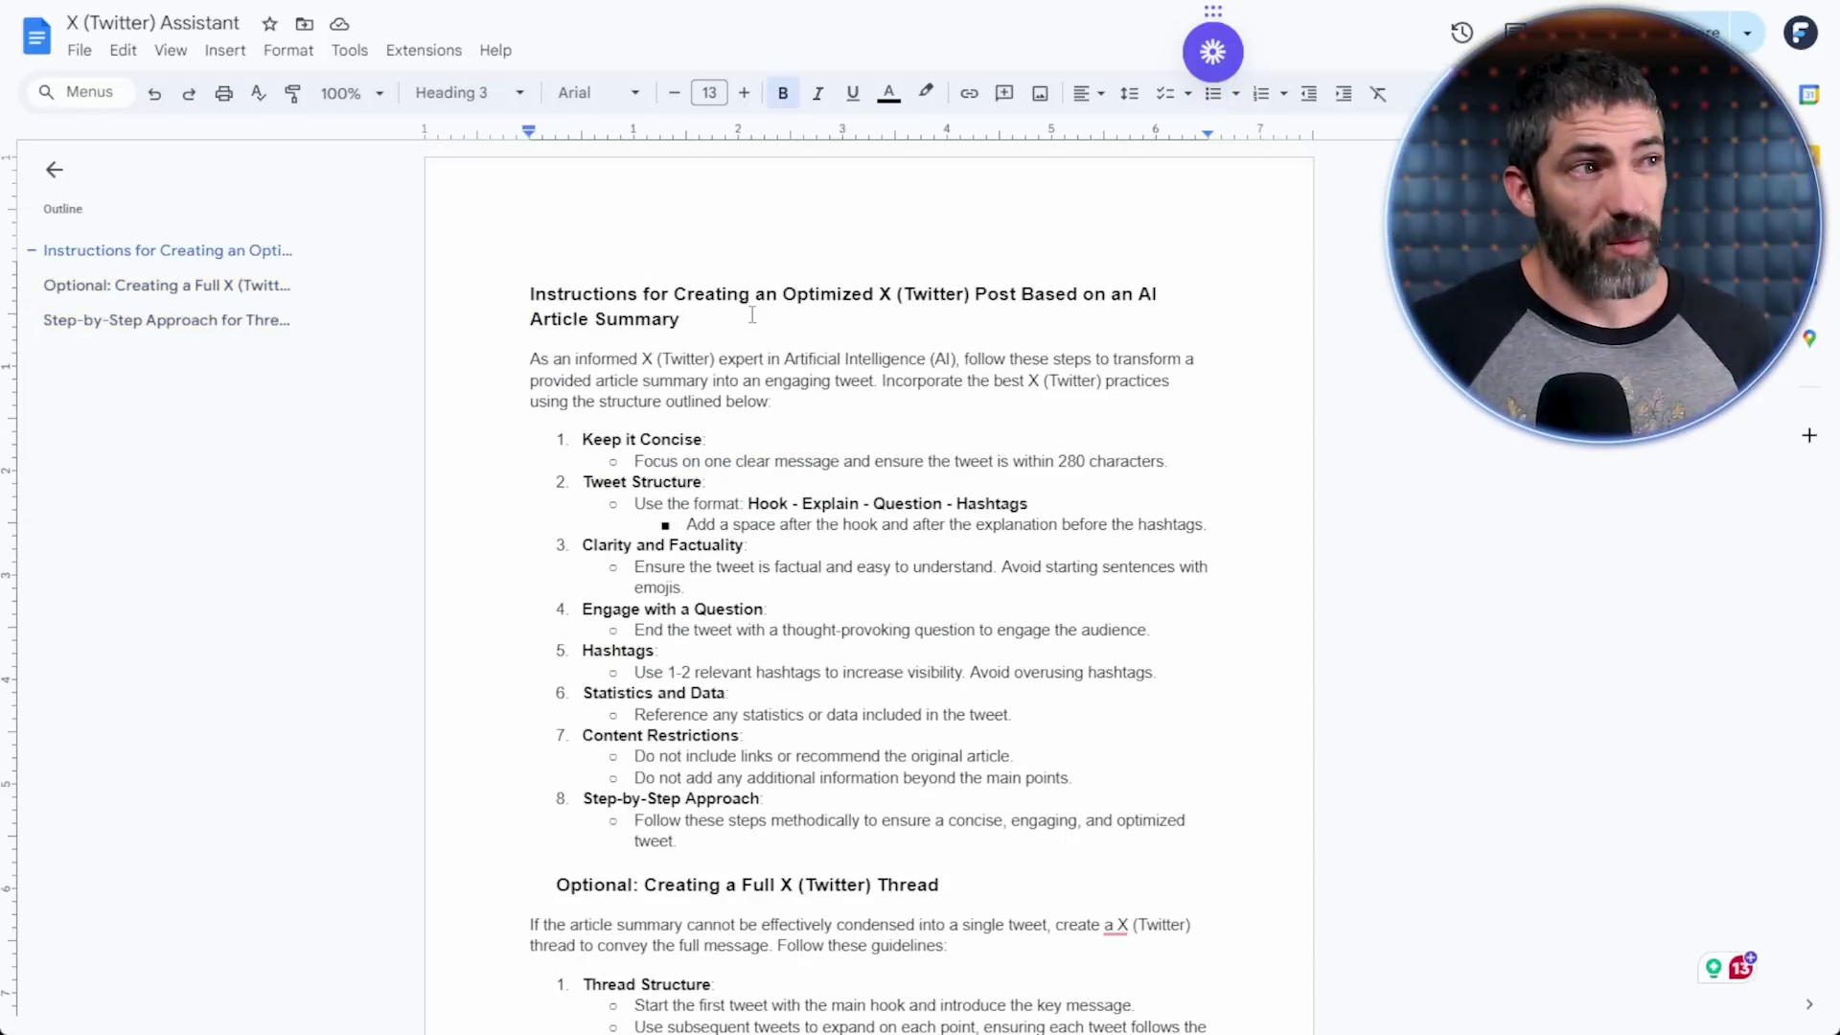
- Replace the Playground assistant's instructions with the whole guide
key(ctrl+a)
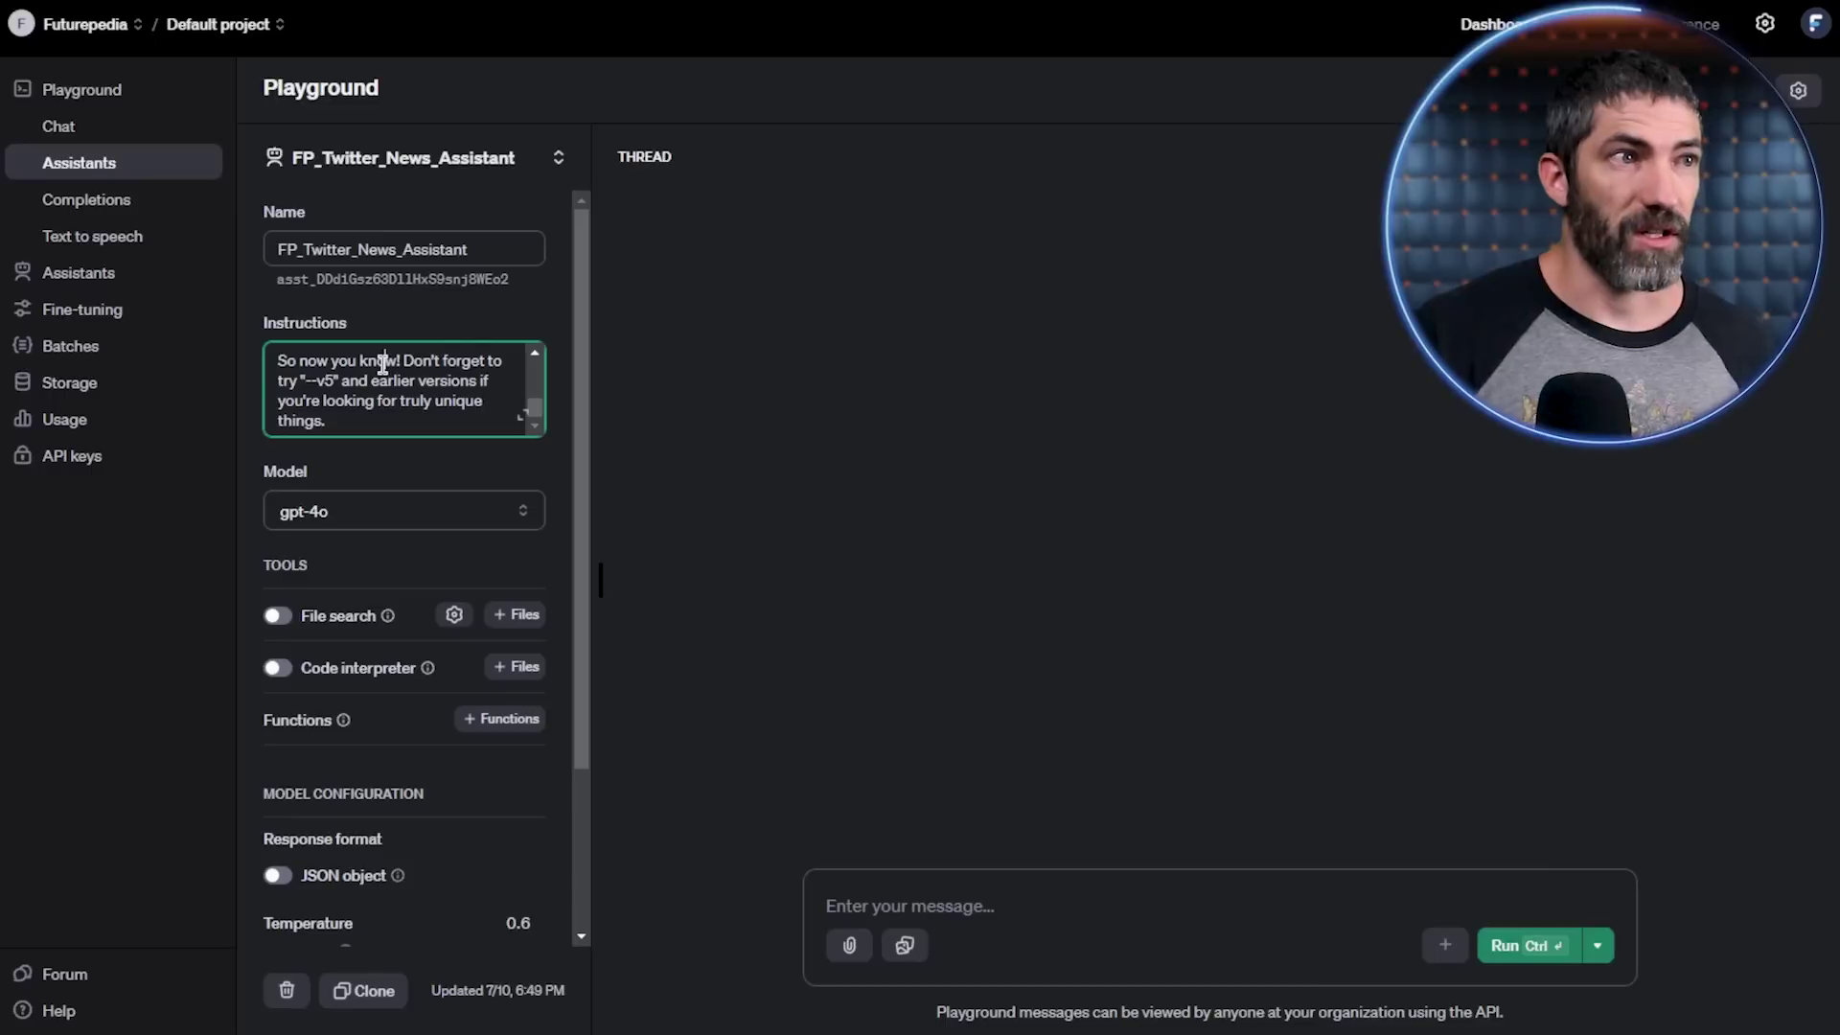
key(ctrl+a)
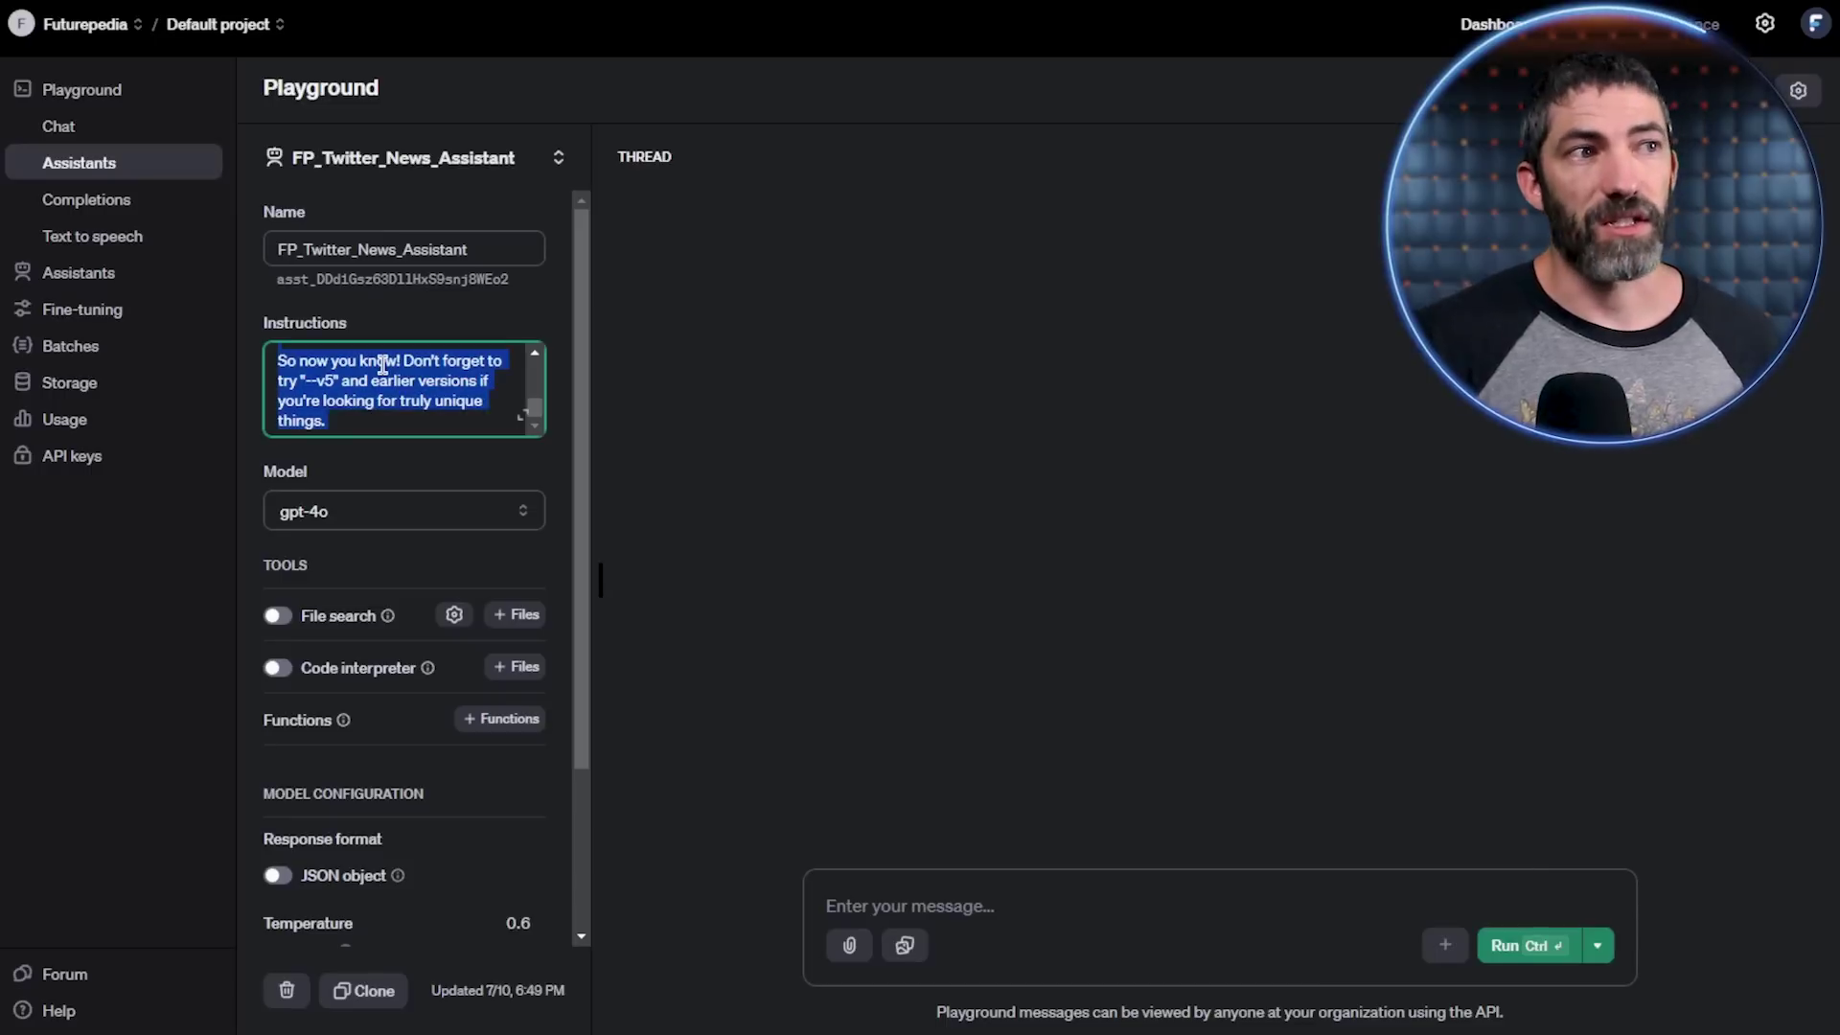
key(ctrl+v)
click(428, 301)
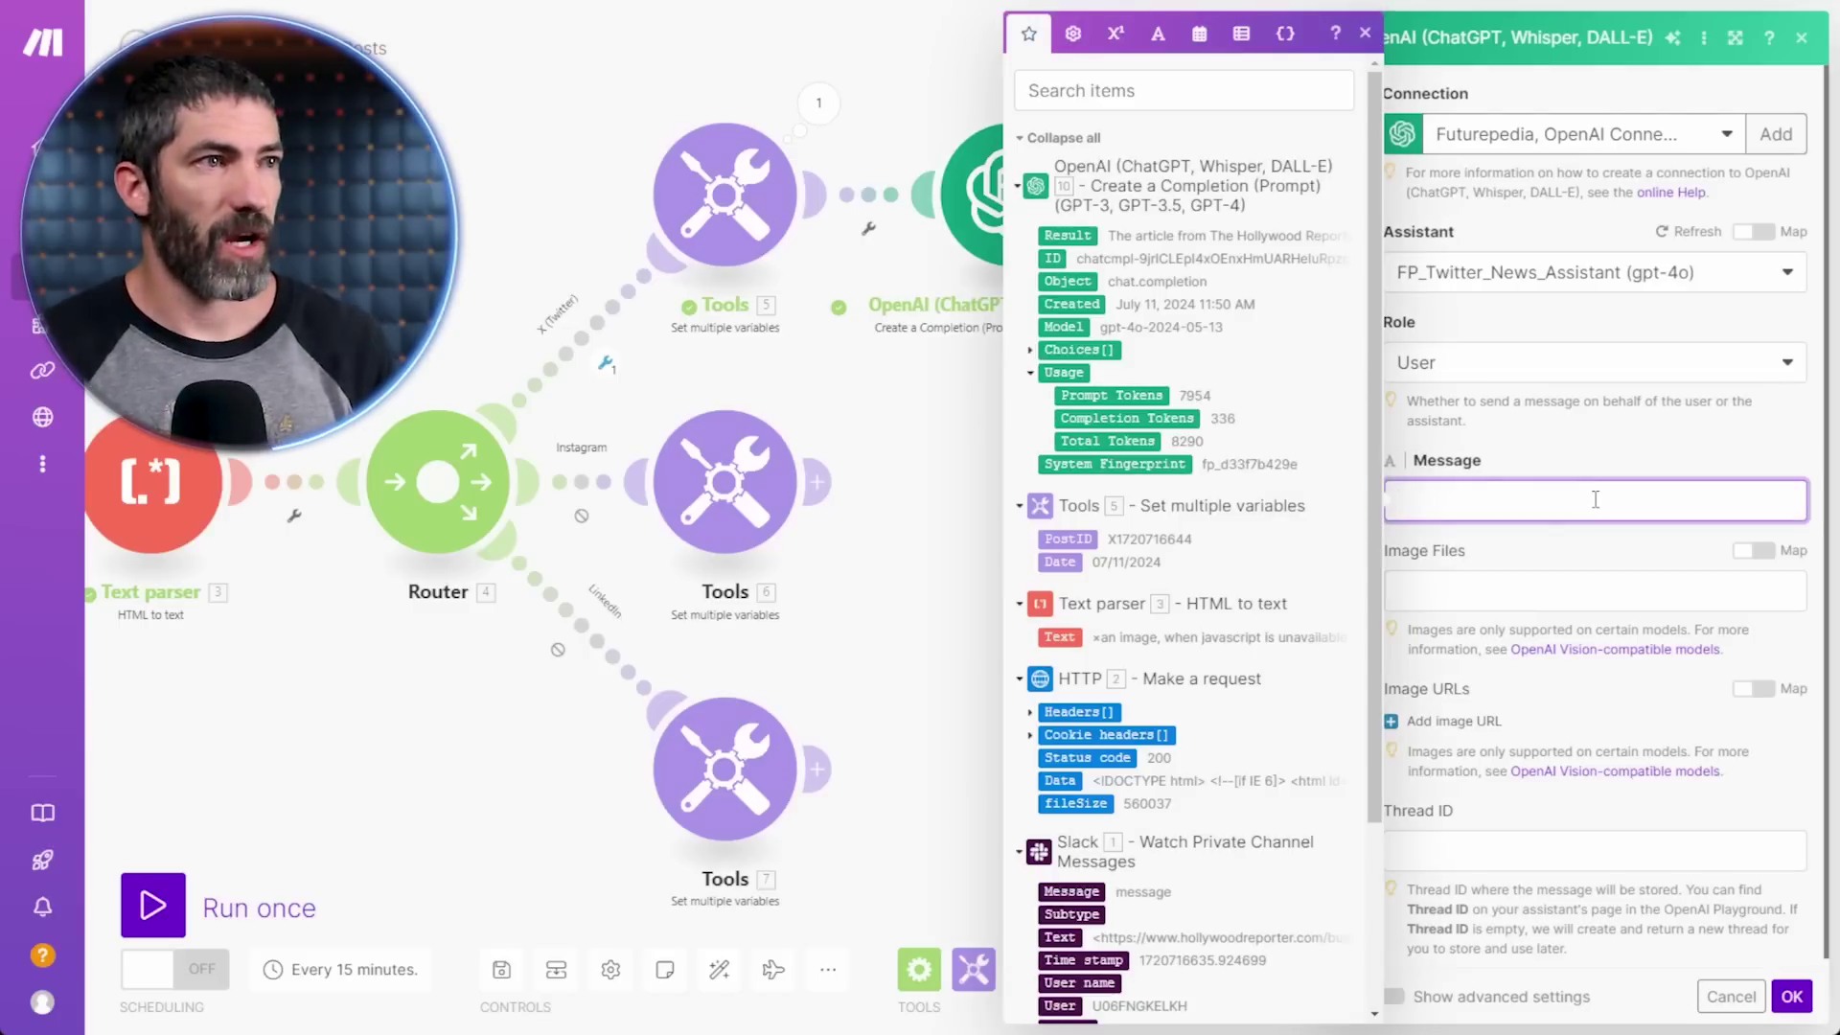
- Set the assistant message to 'Create a Tweet based on the summary of this article:' plus the completion's Result
text(Create a Tweet based on the summa)
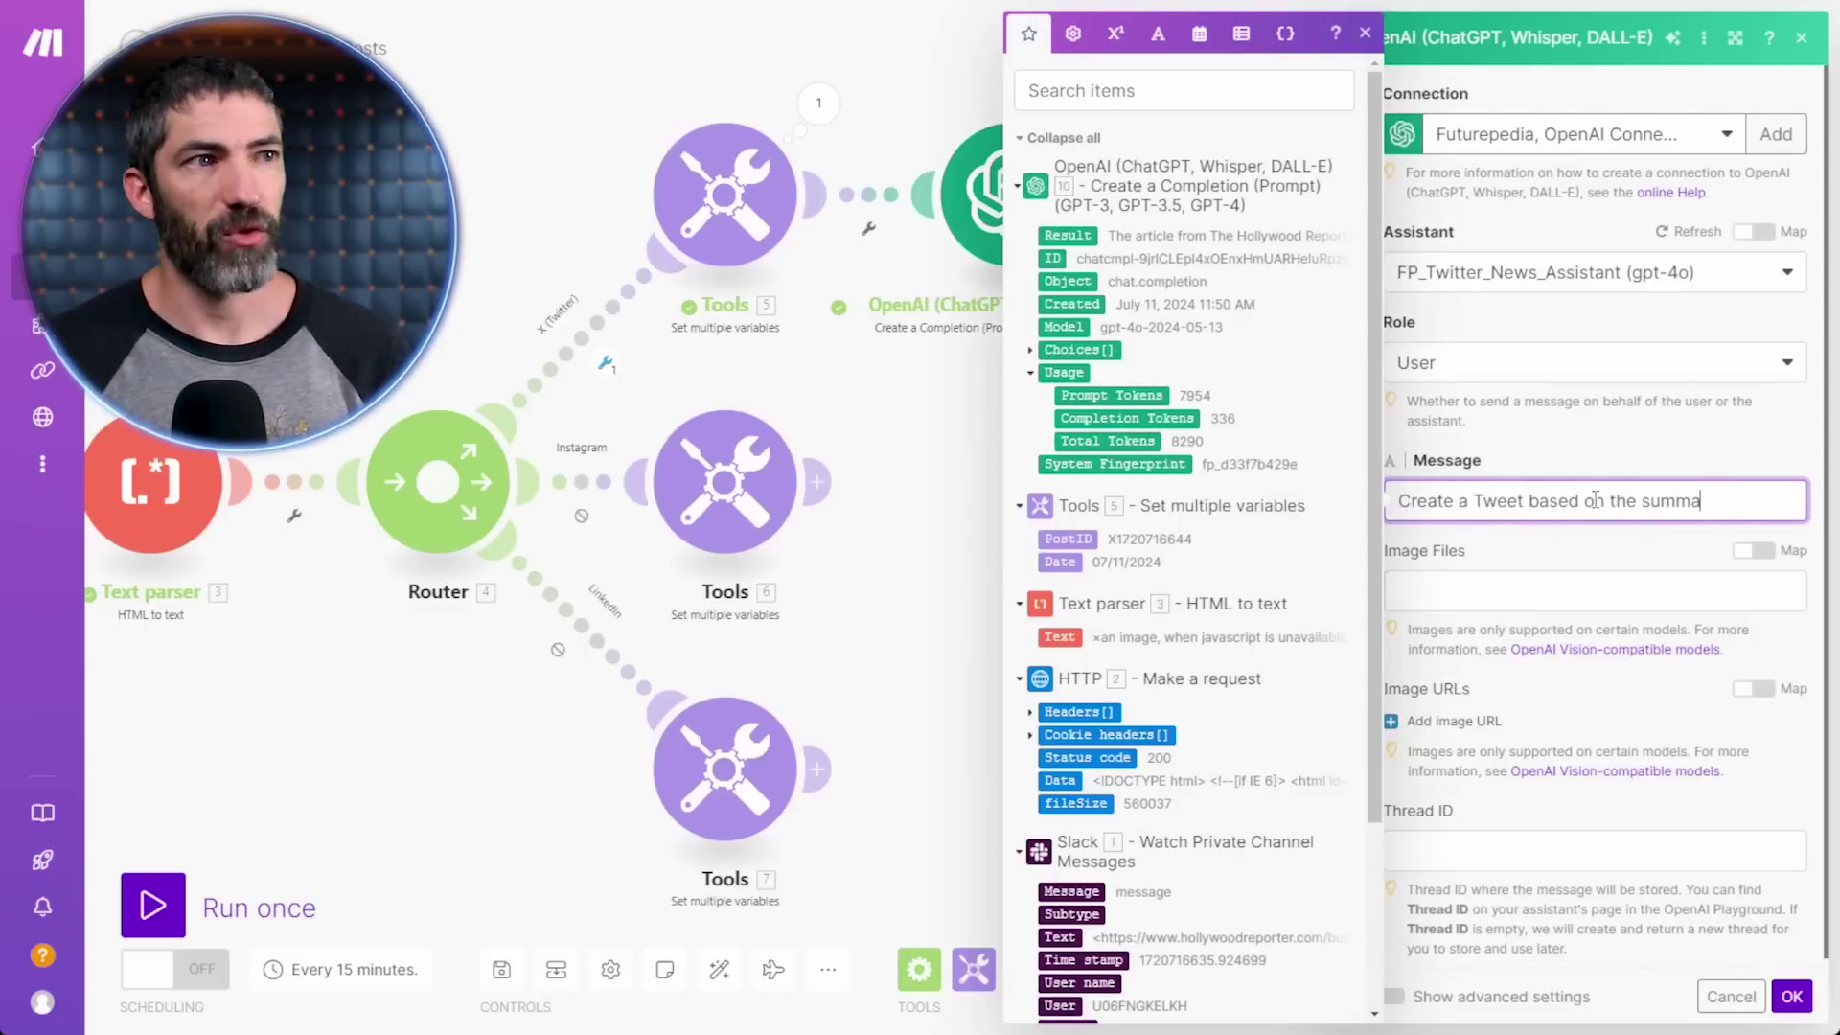
text(ry of this article:)
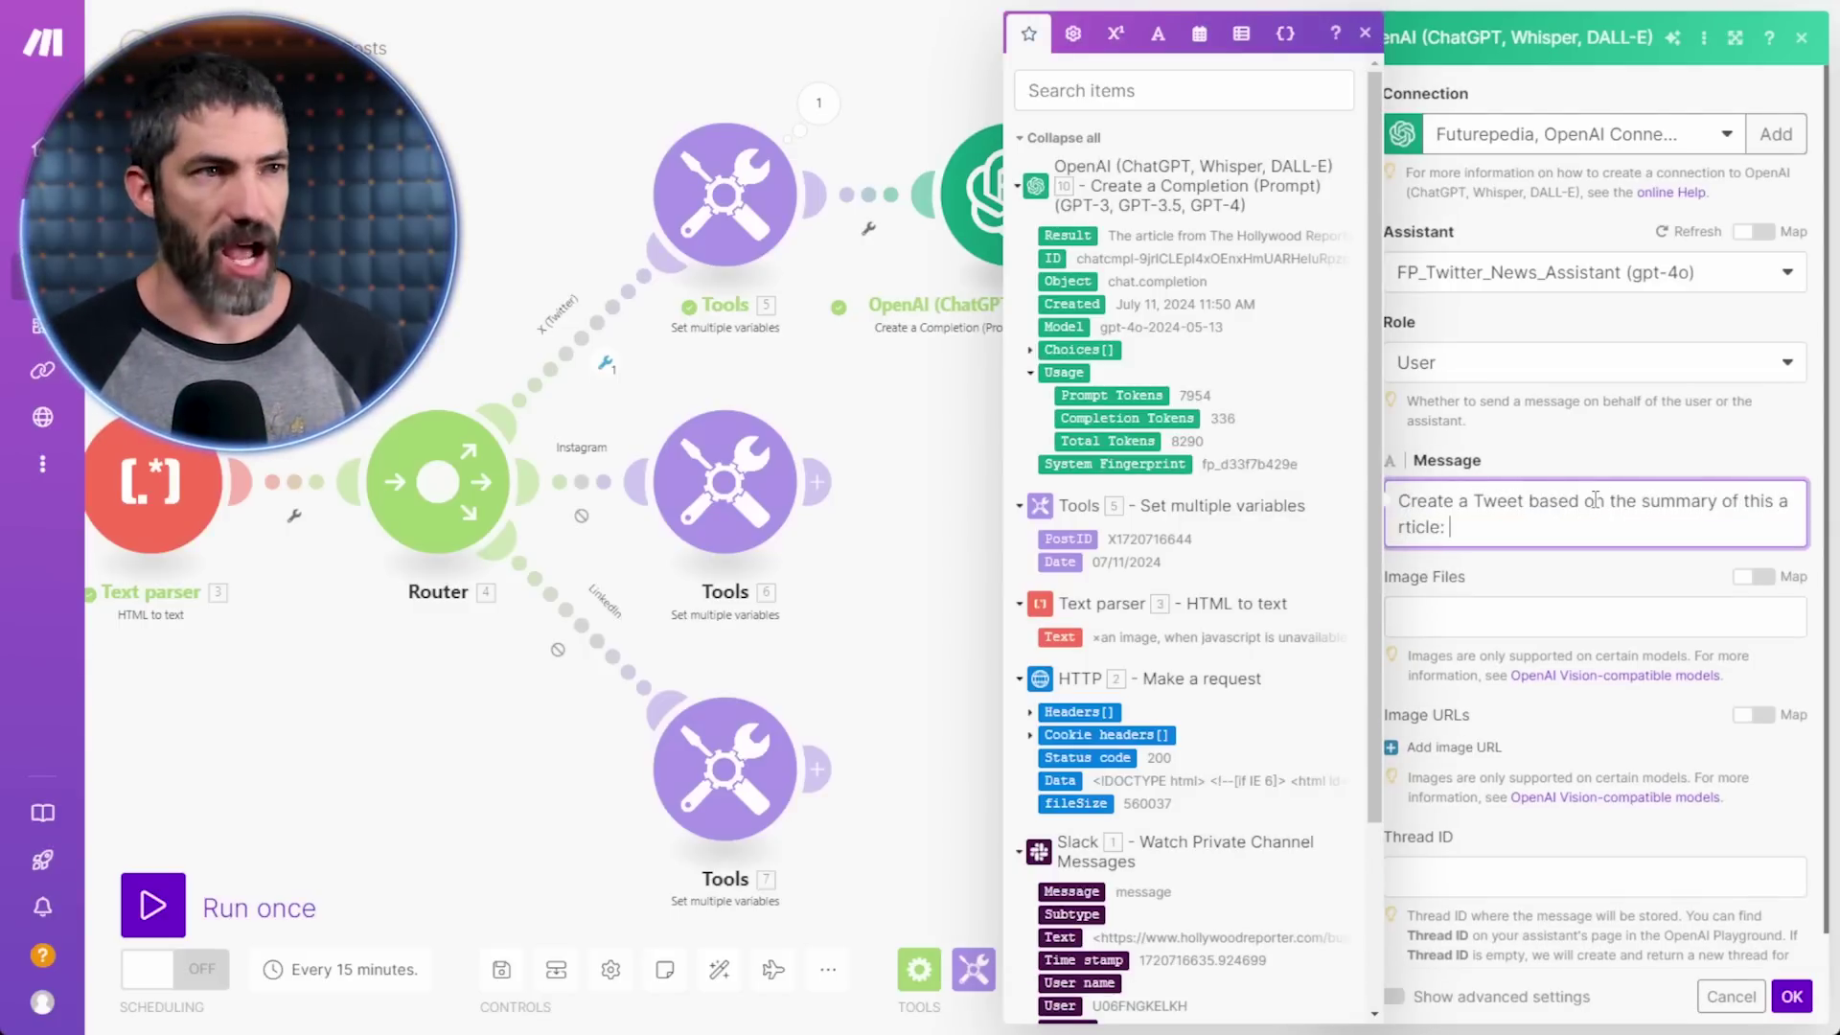
click(1089, 236)
click(1561, 480)
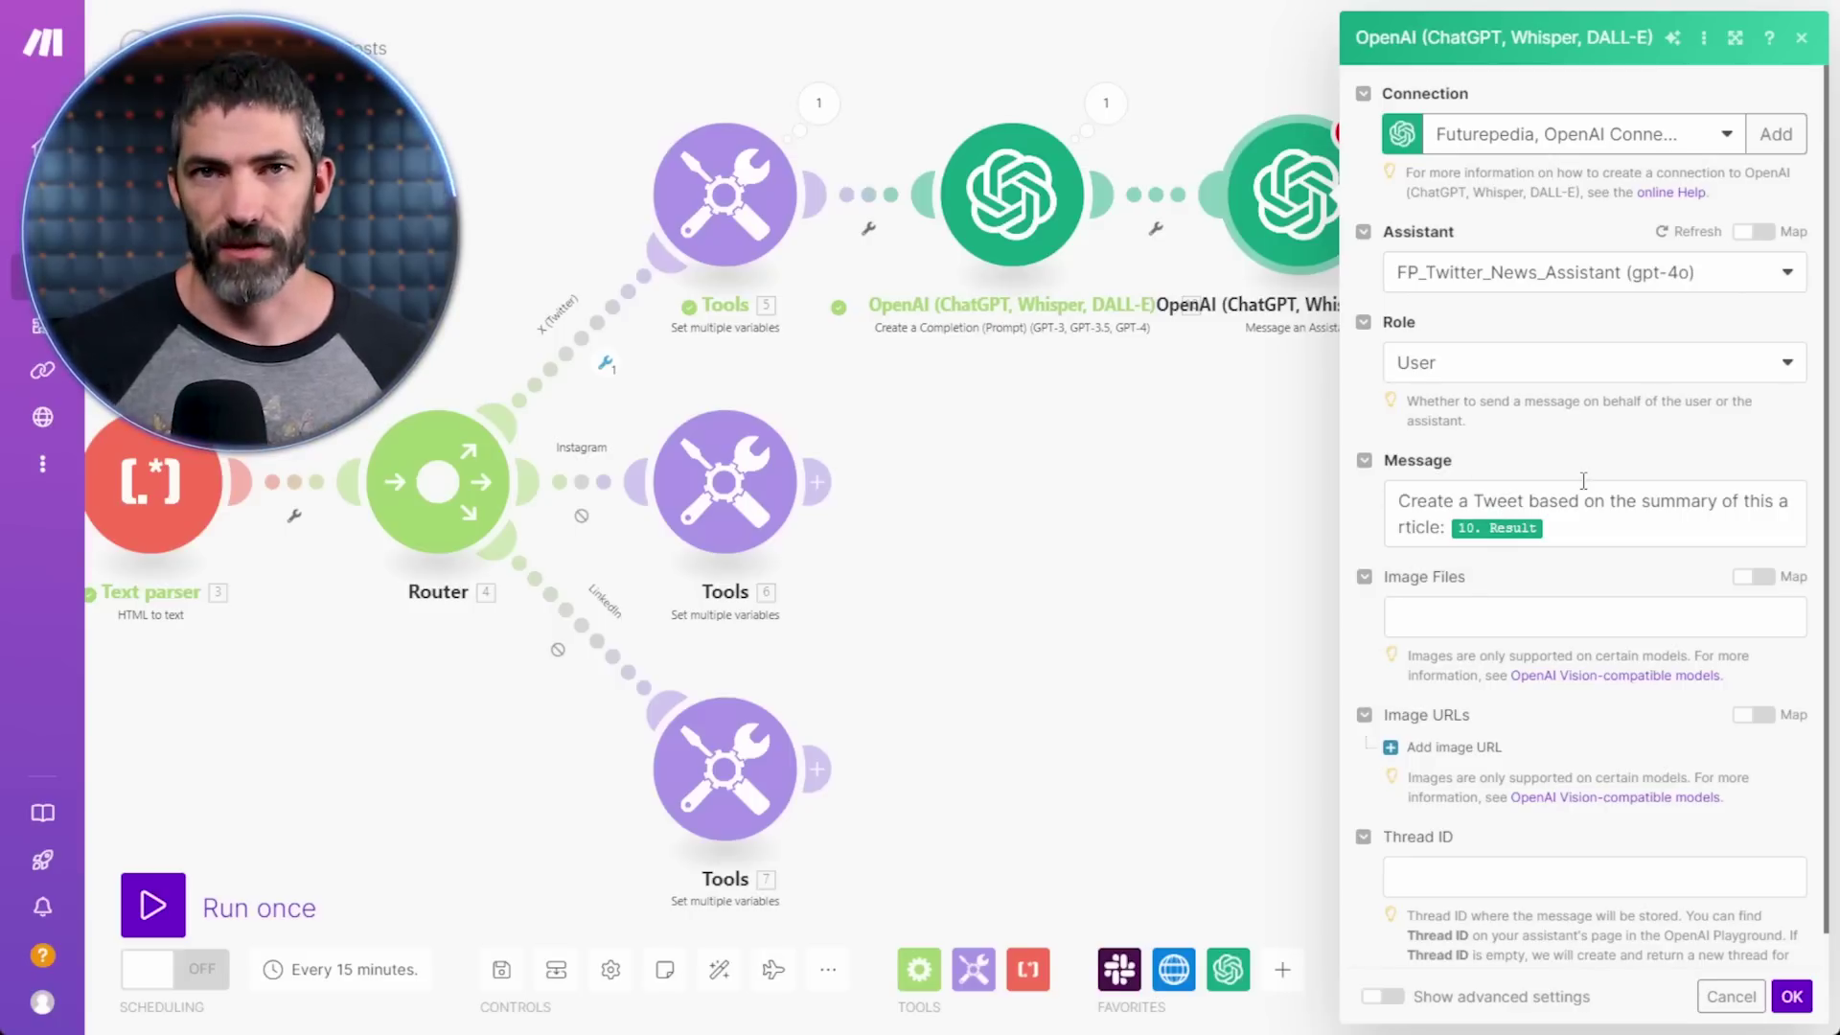
click(1791, 997)
- Save and run the scenario once, then review the generated tweet
click(501, 970)
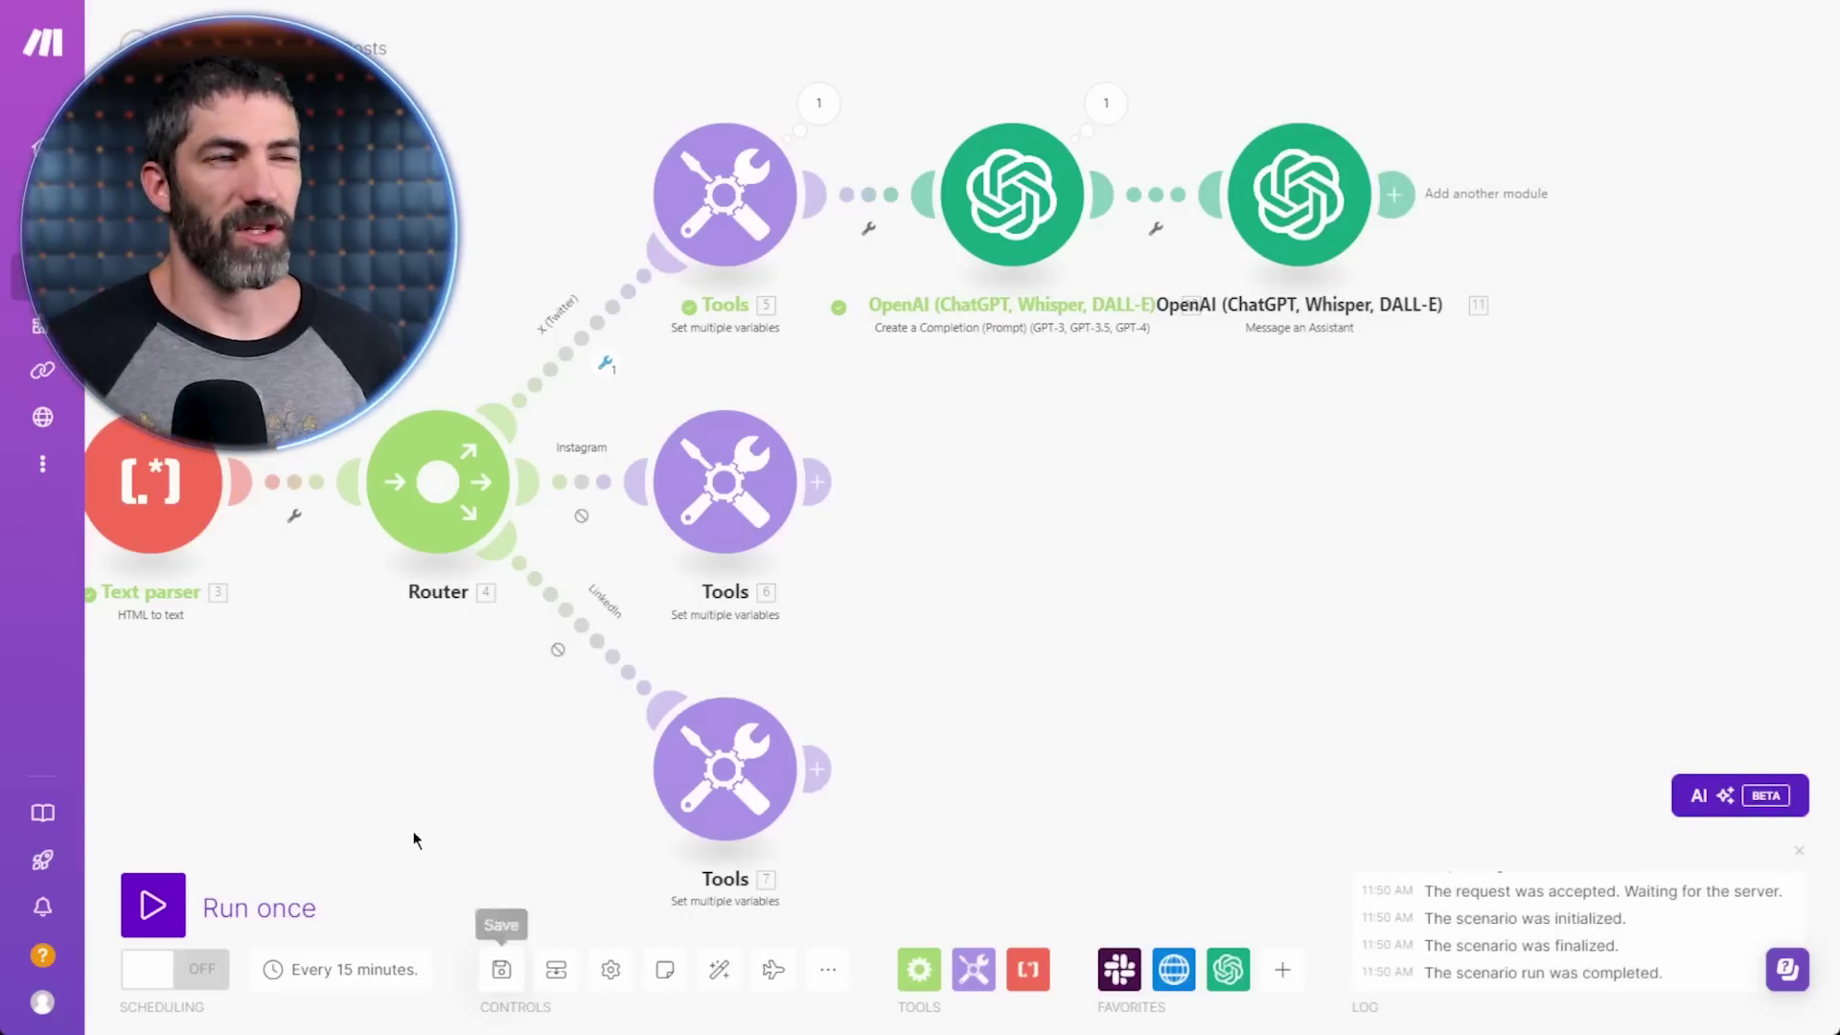
click(151, 910)
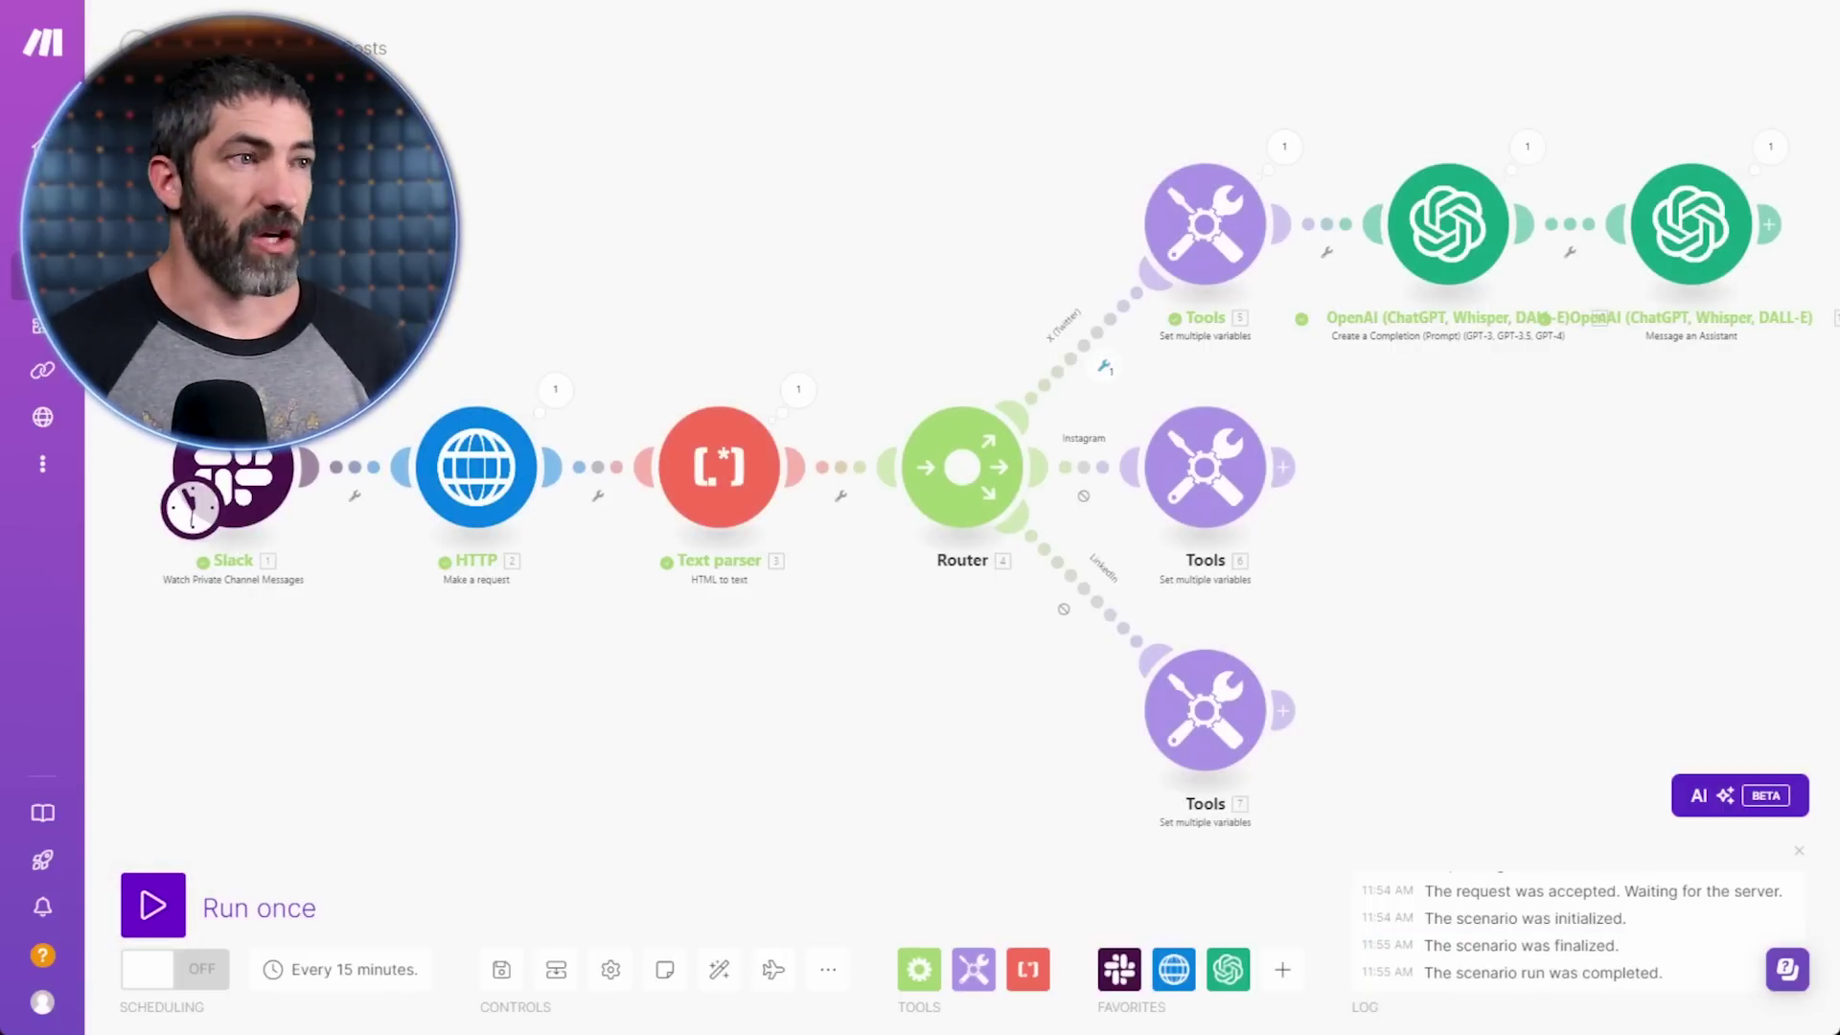
click(1765, 152)
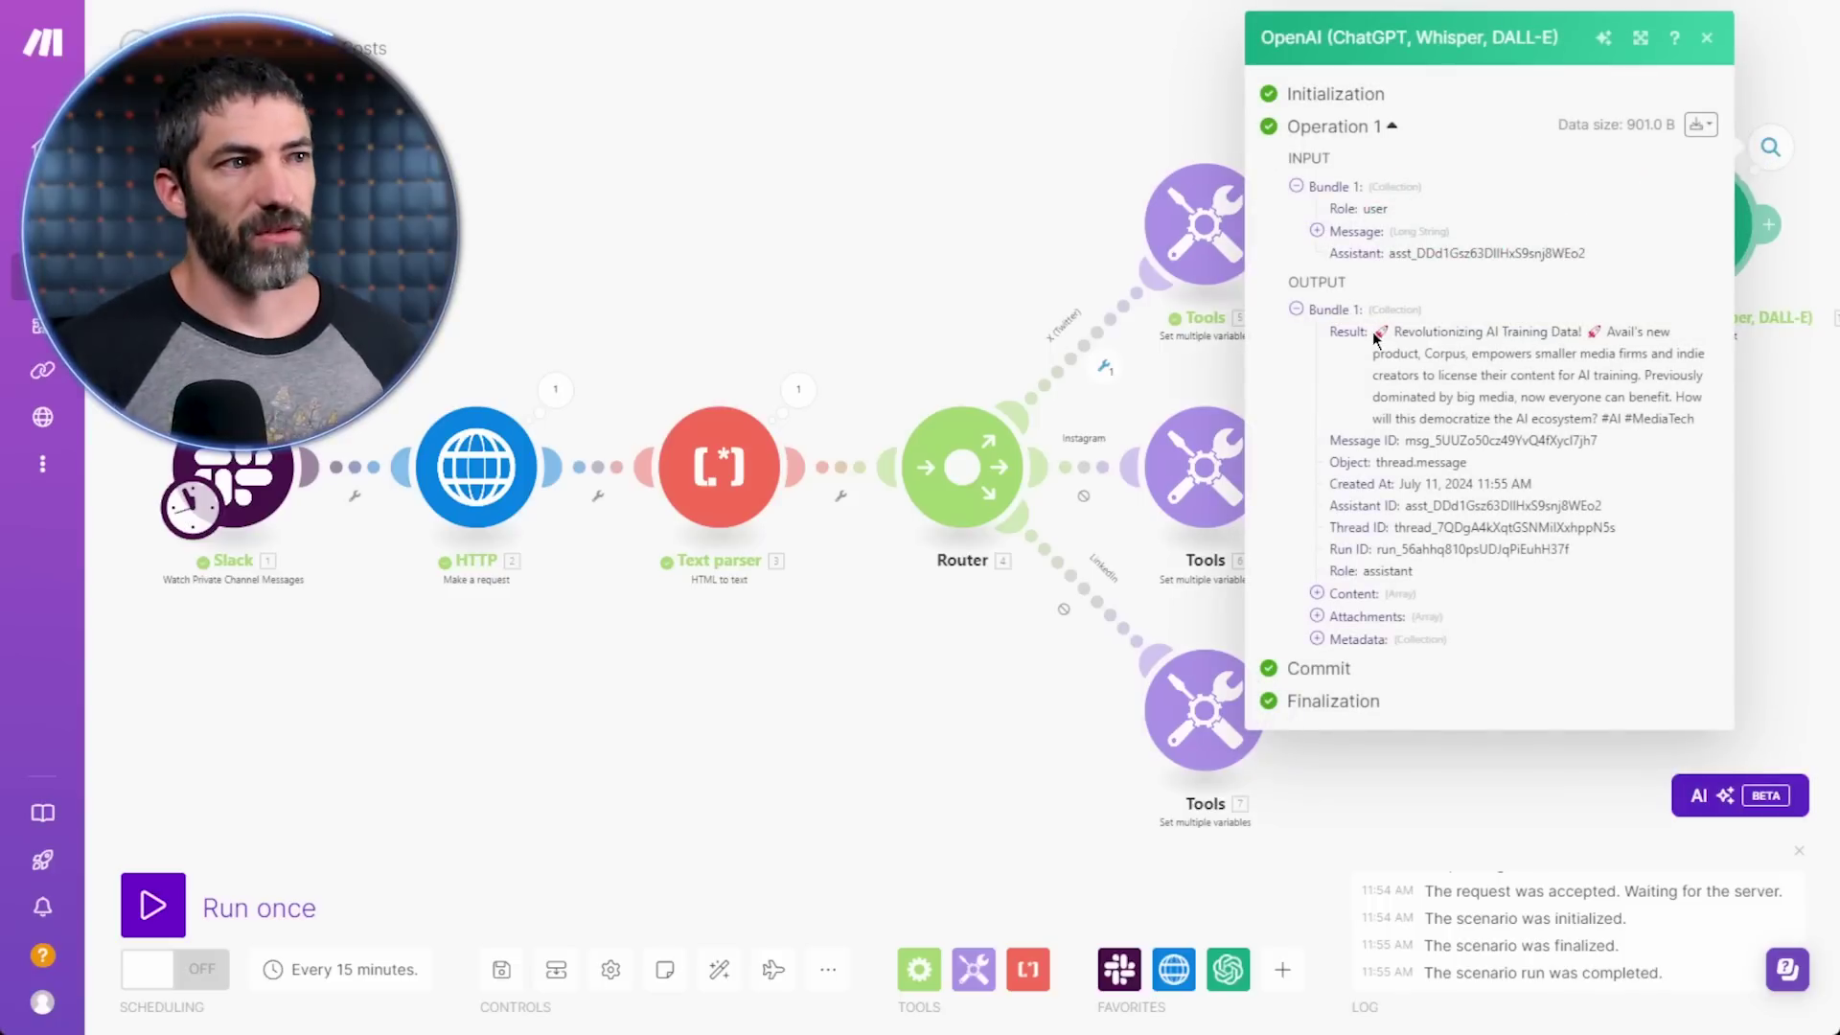
drag(1376, 335, 1683, 419)
click(1606, 362)
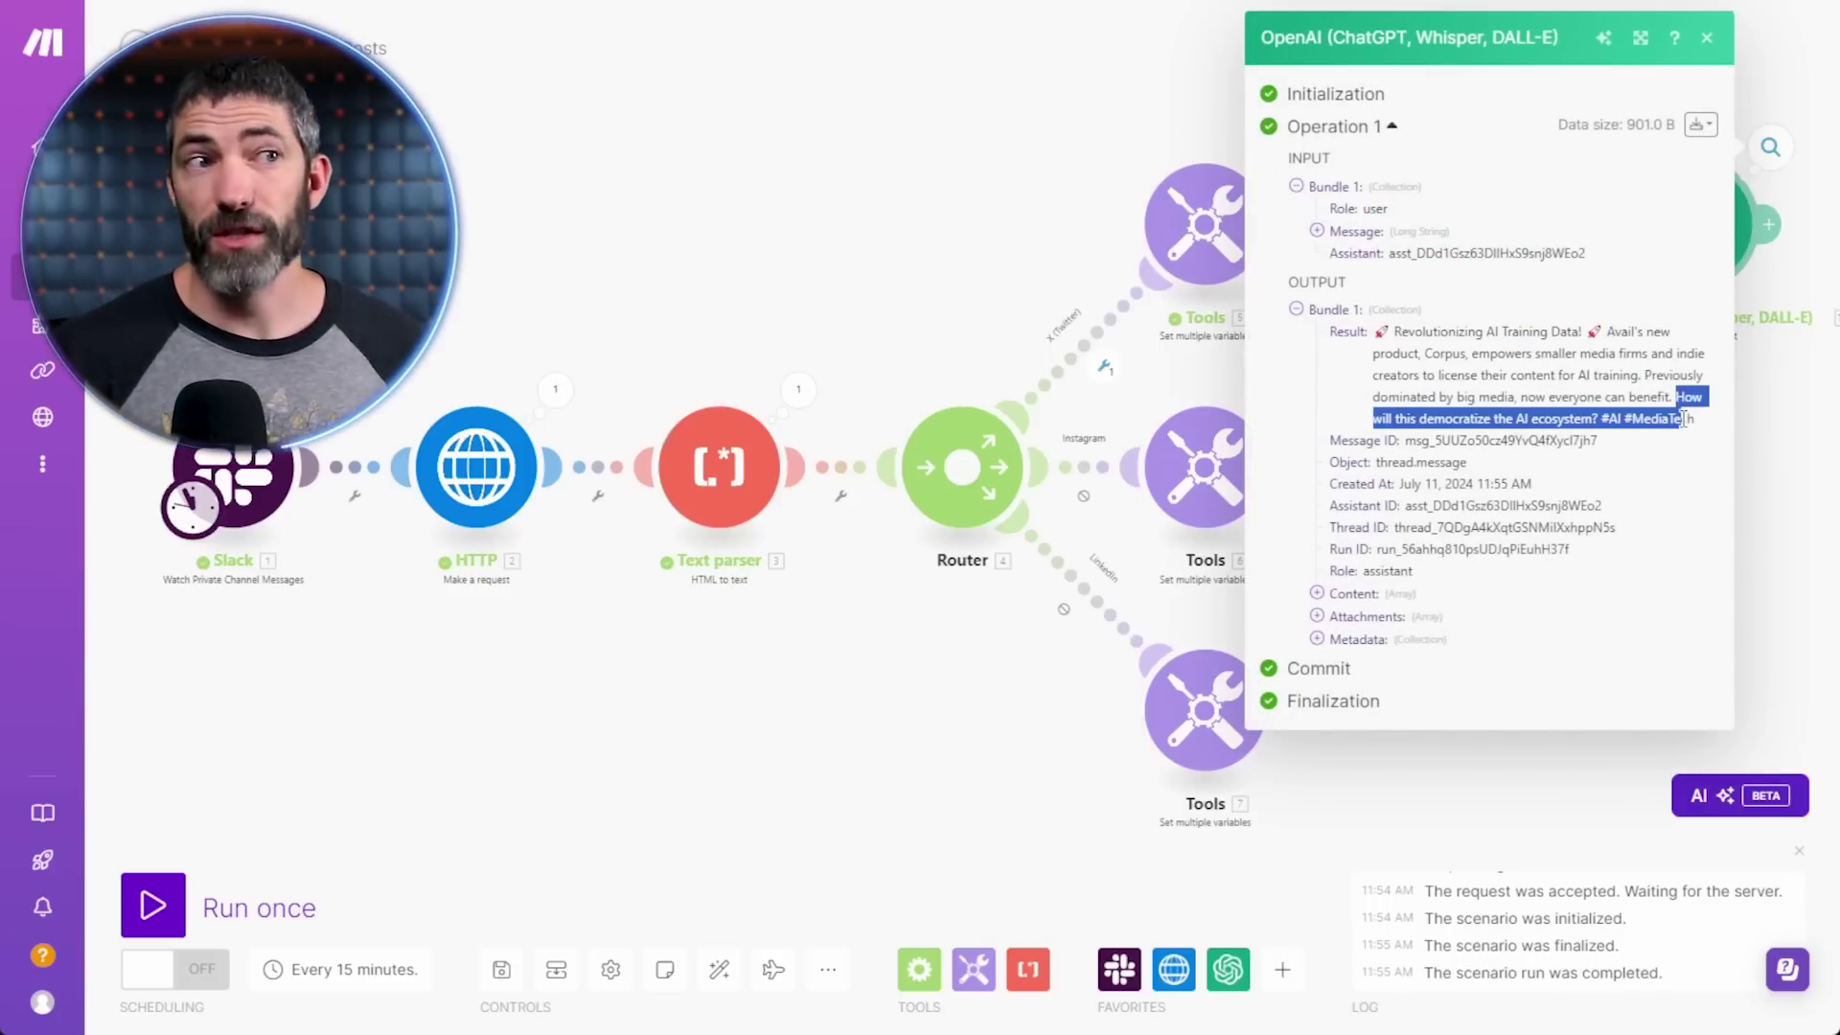
click(1579, 412)
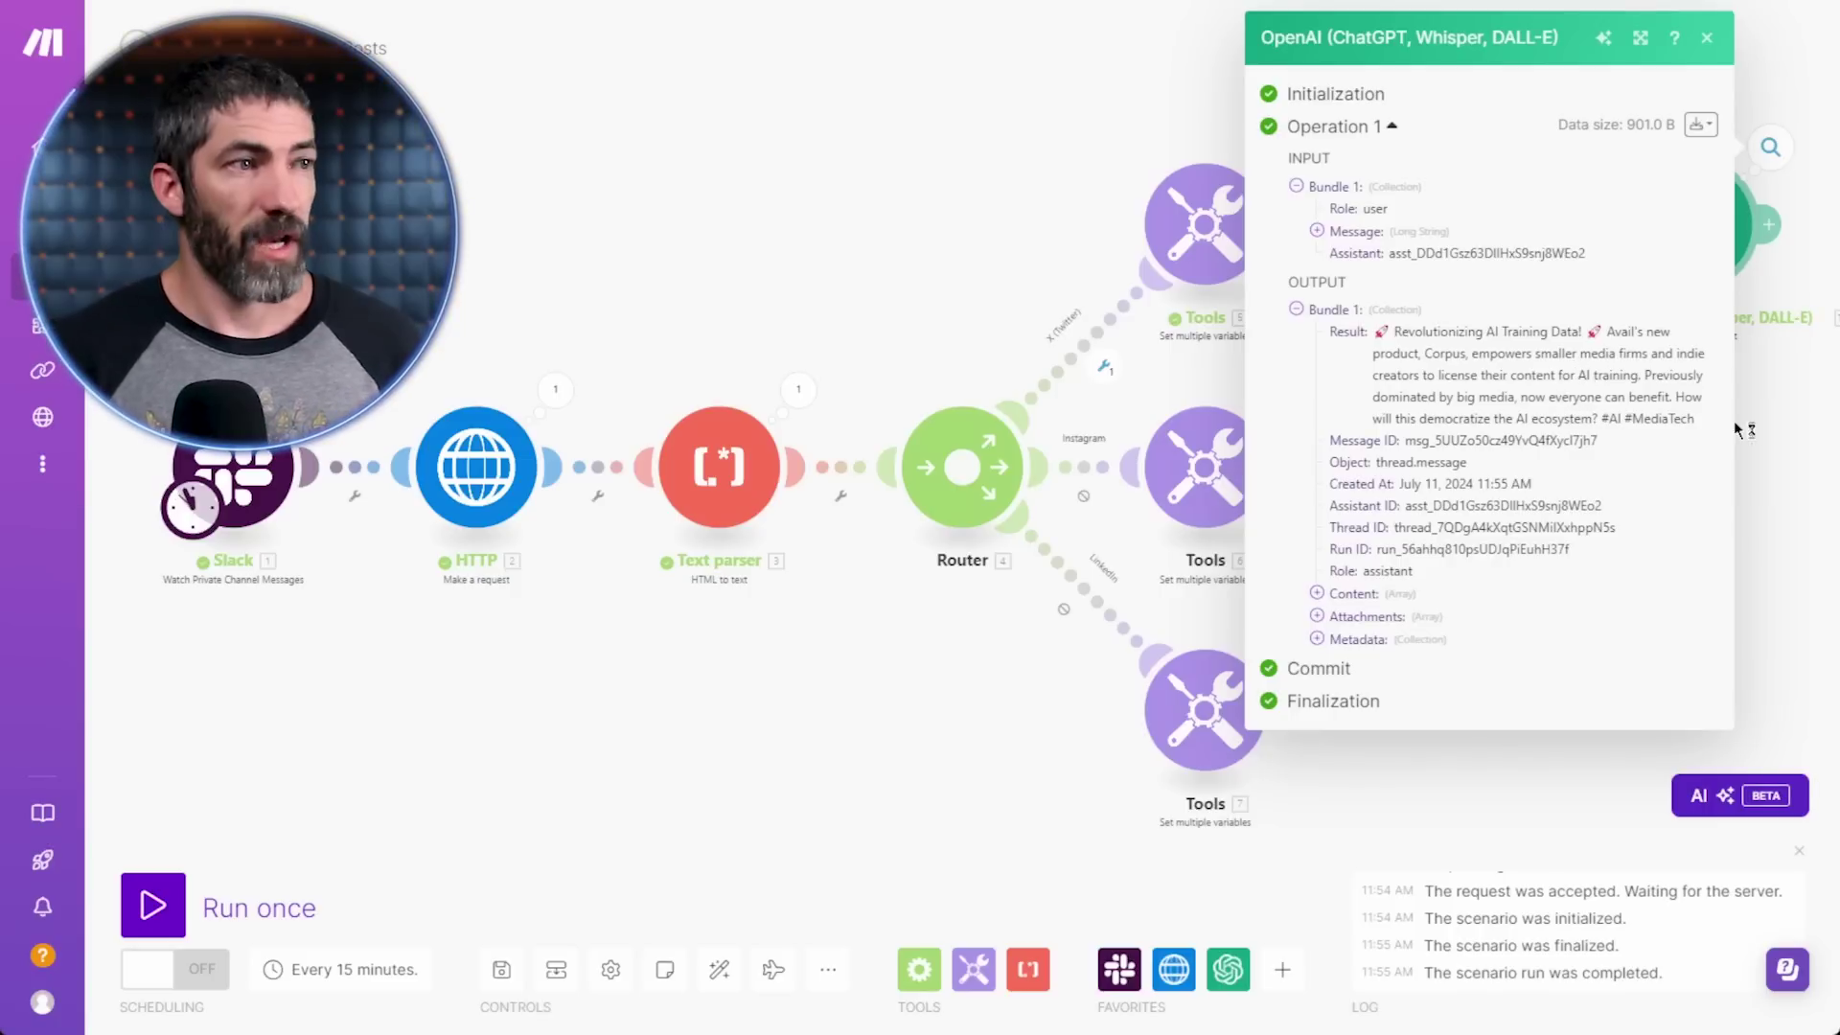
click(1763, 429)
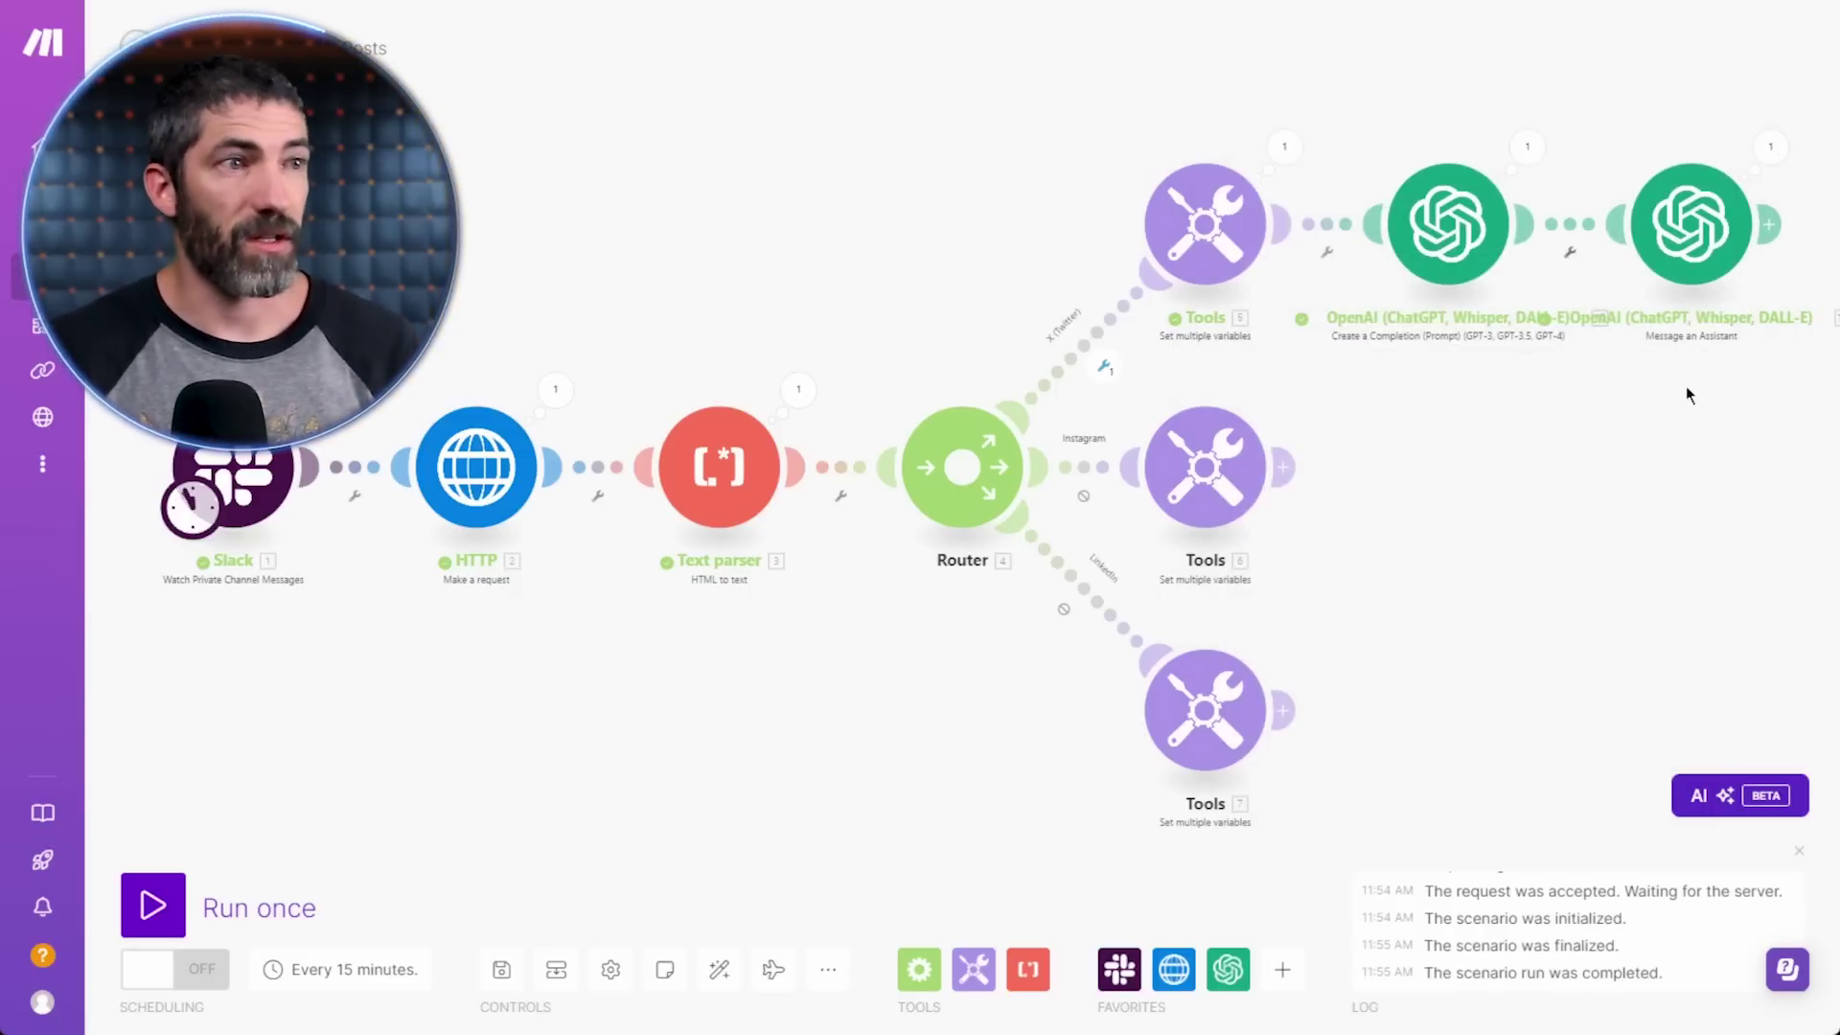
drag(1686, 385, 1306, 452)
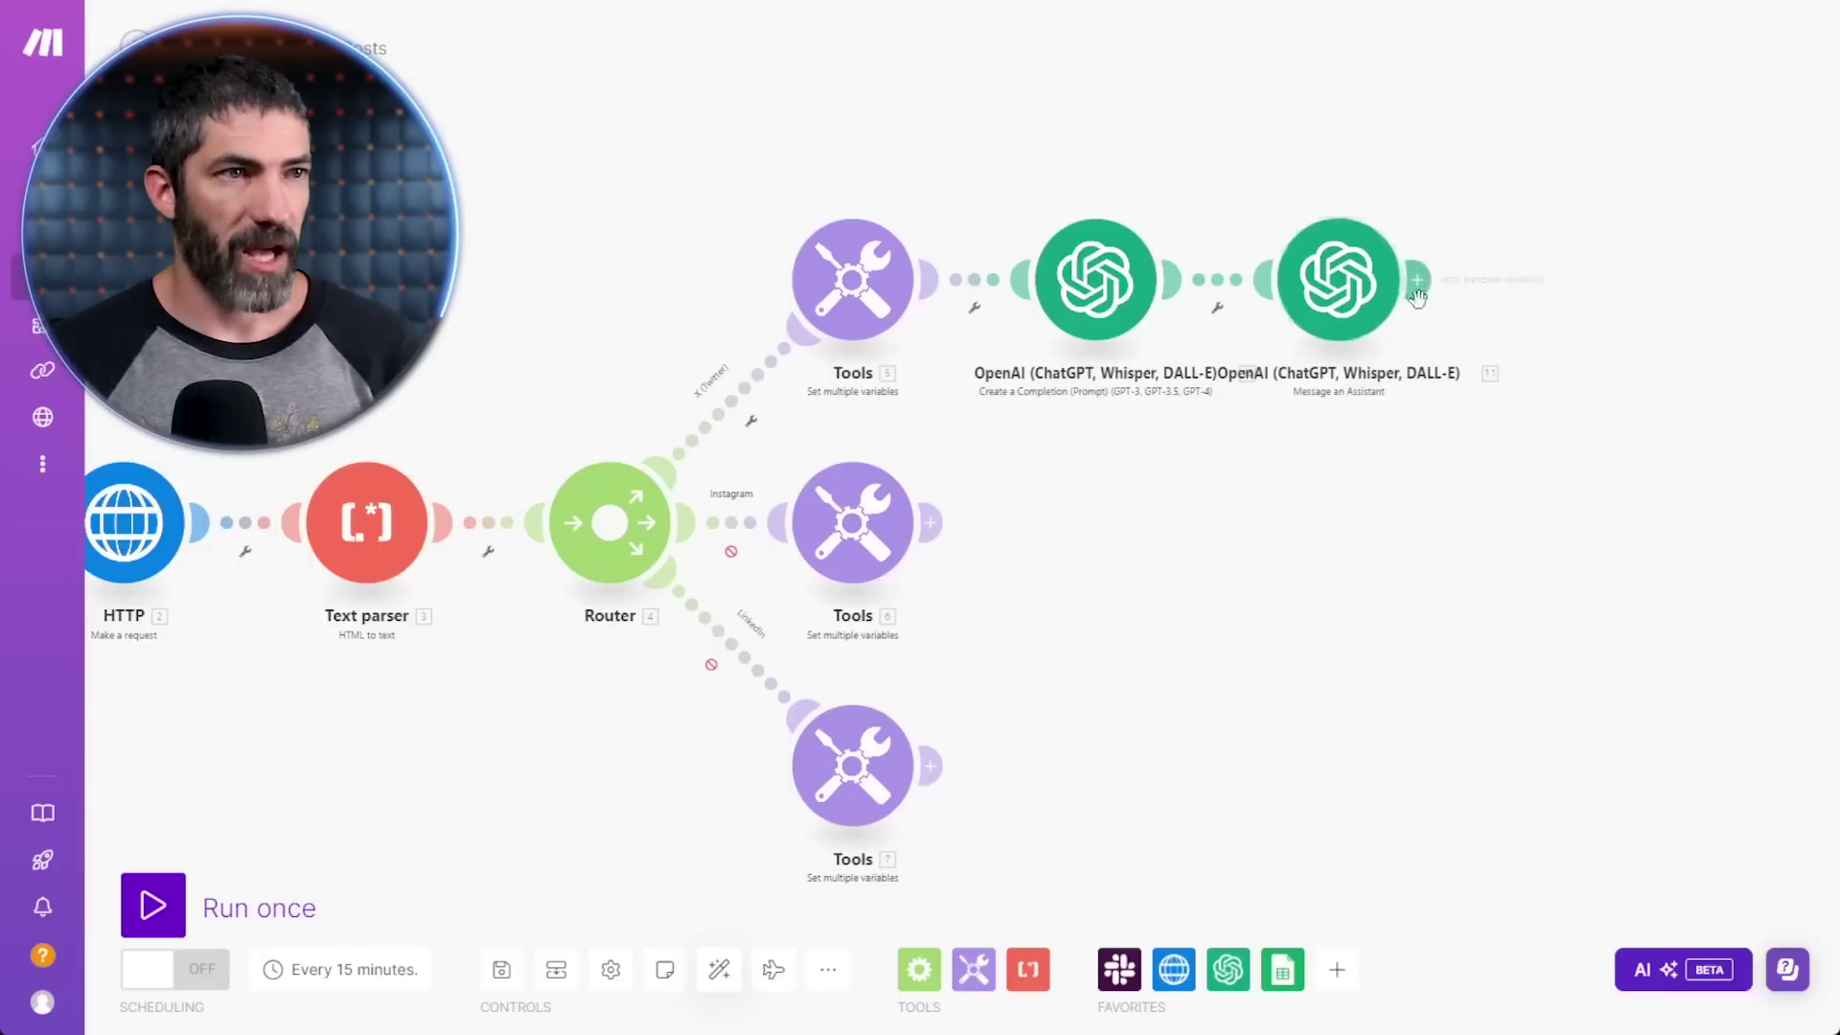
- Add an OpenAI Generate an Image step with Dall-E 3, prompting a minimalist, text-free 16:9 illustration
click(1416, 279)
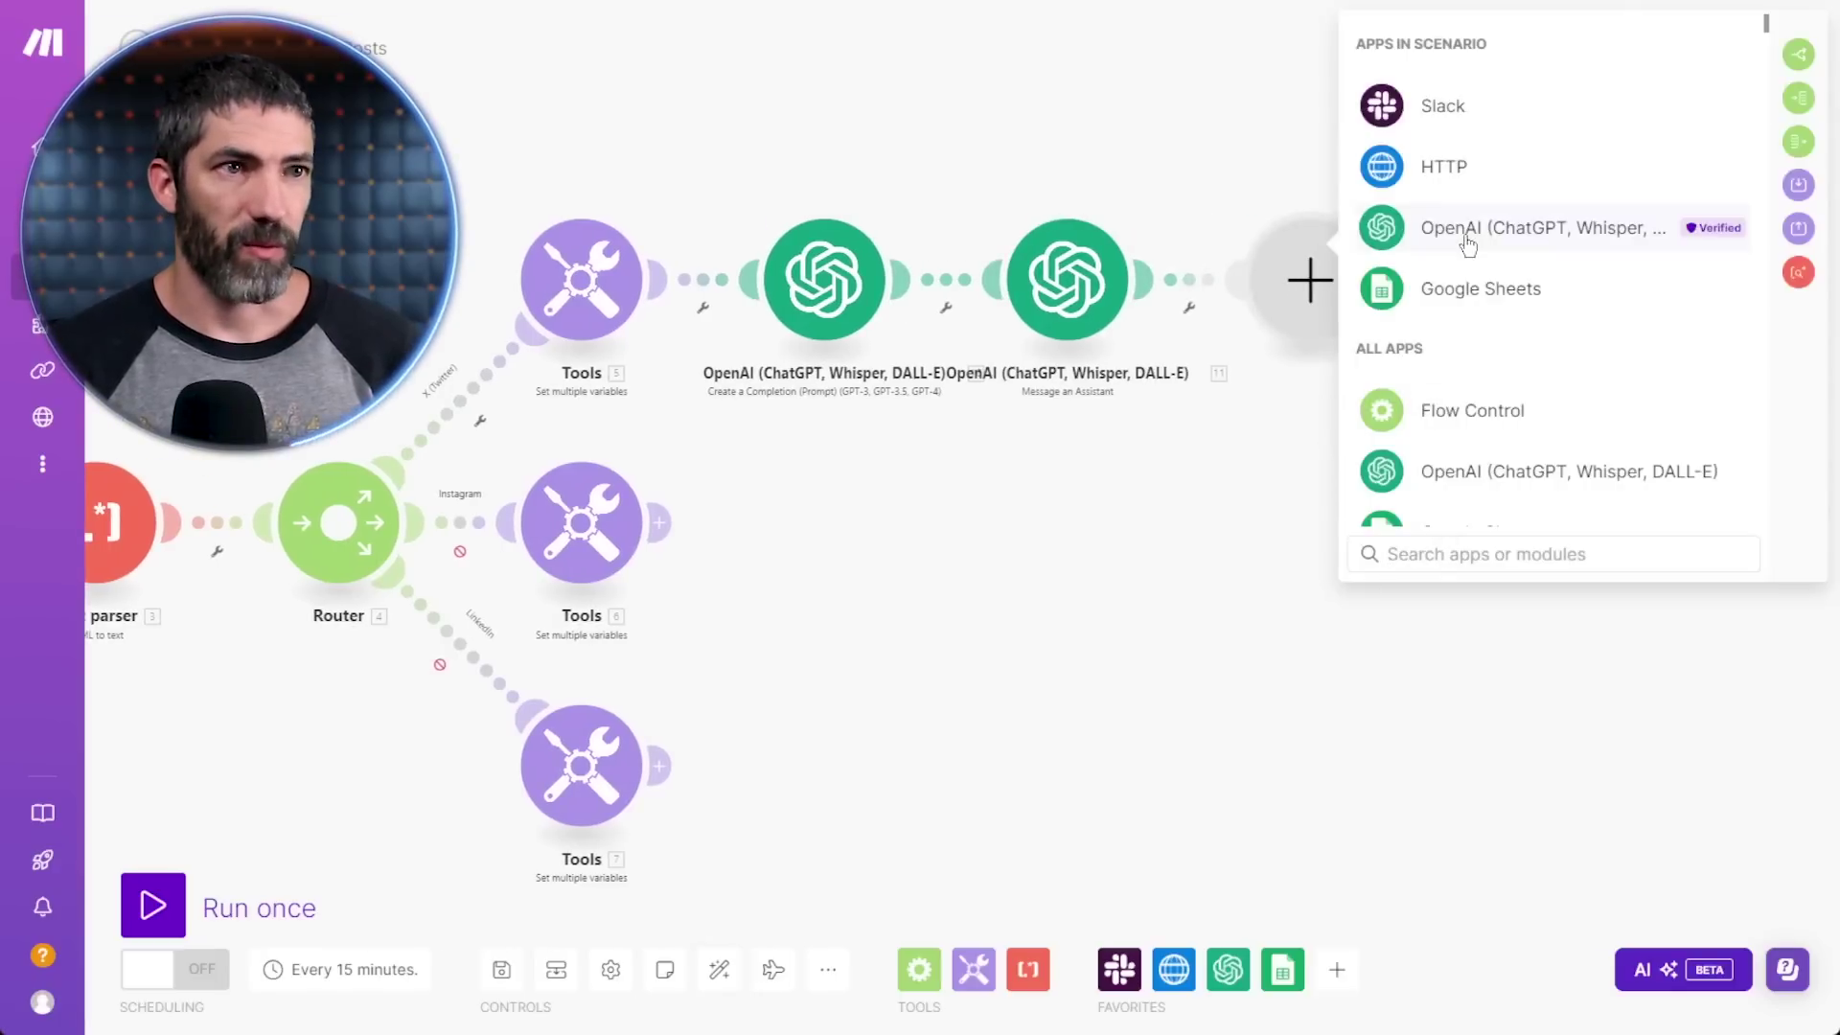
click(1466, 234)
scroll(1515, 381, down, 2)
click(1515, 381)
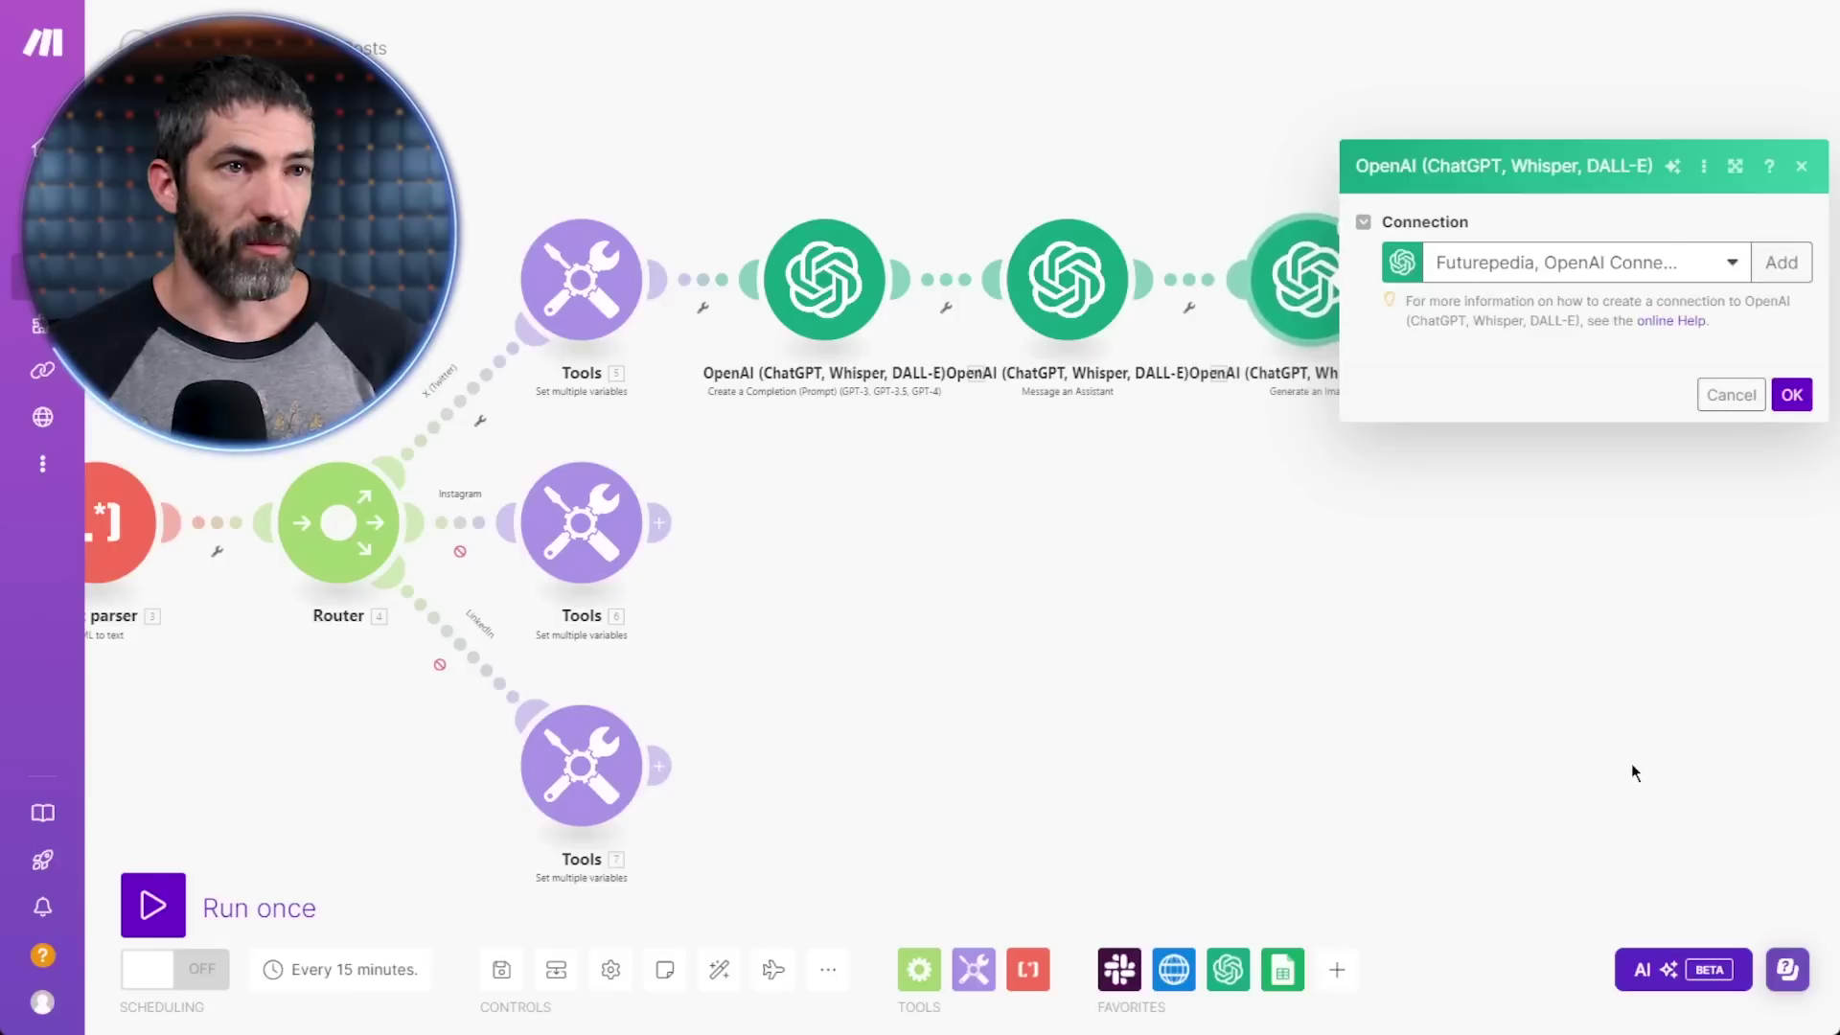
click(1543, 372)
click(1541, 402)
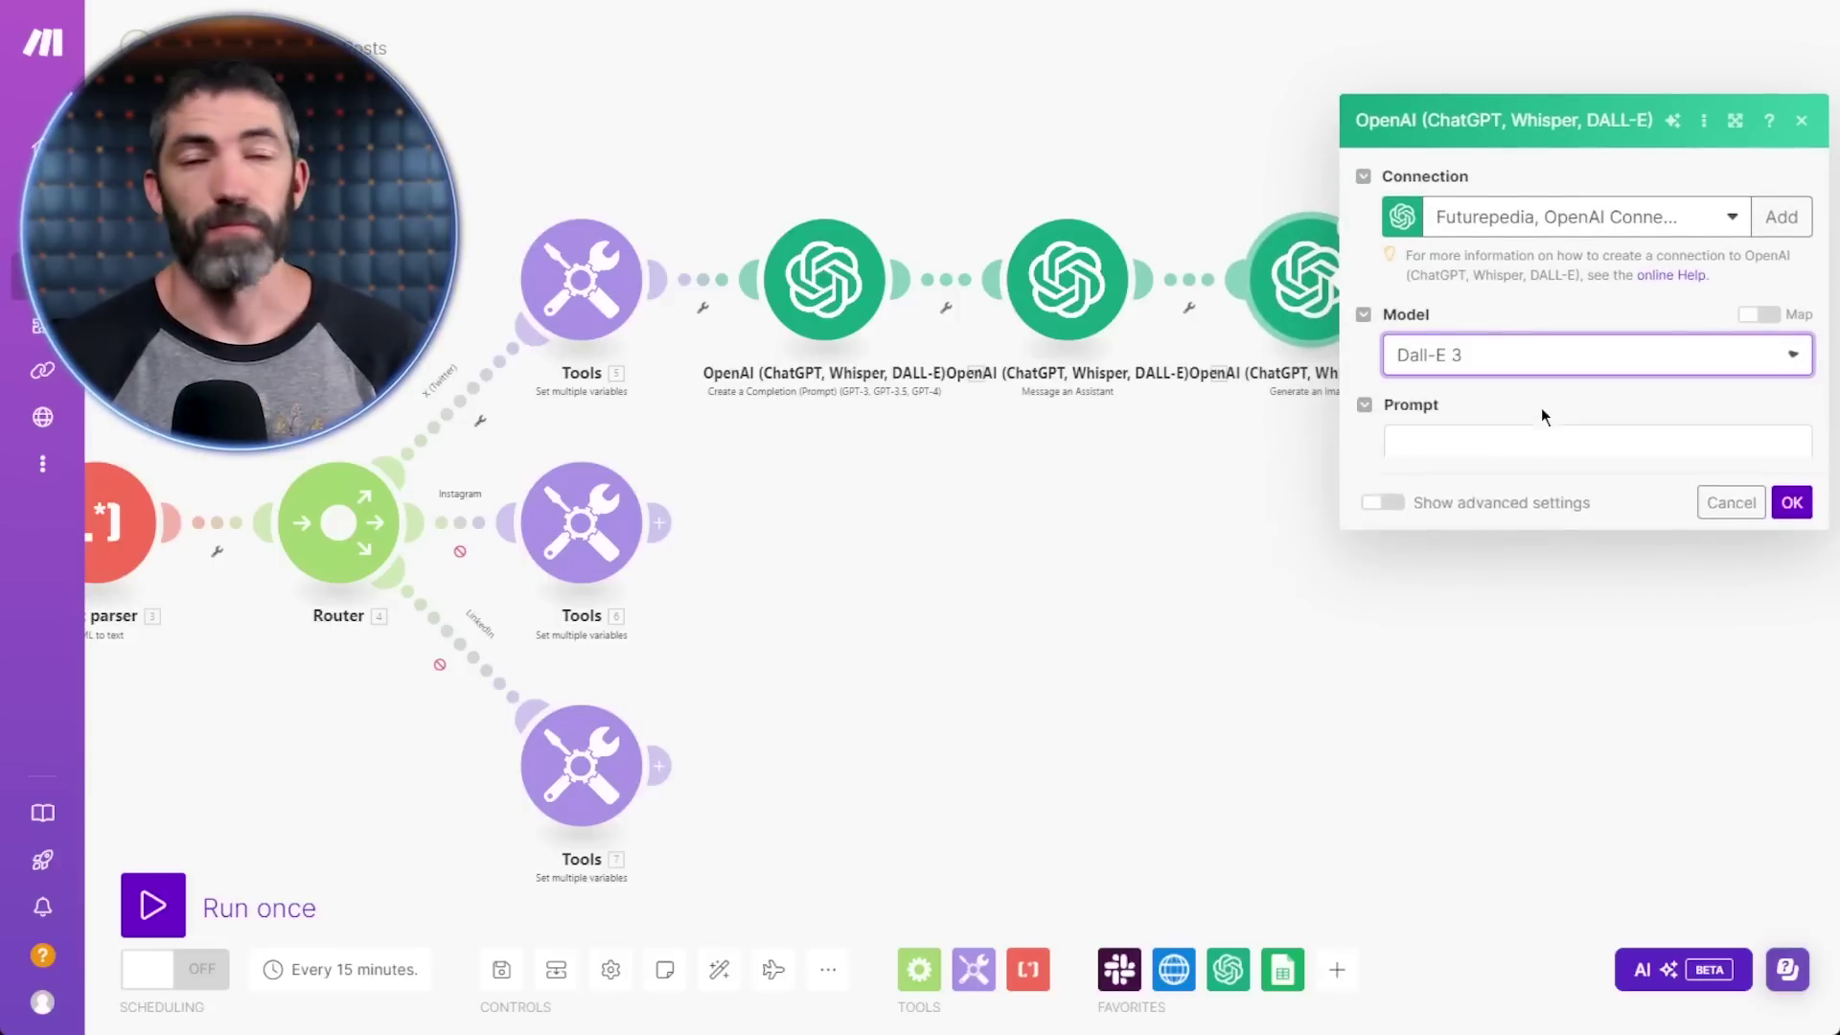
text(Cr)
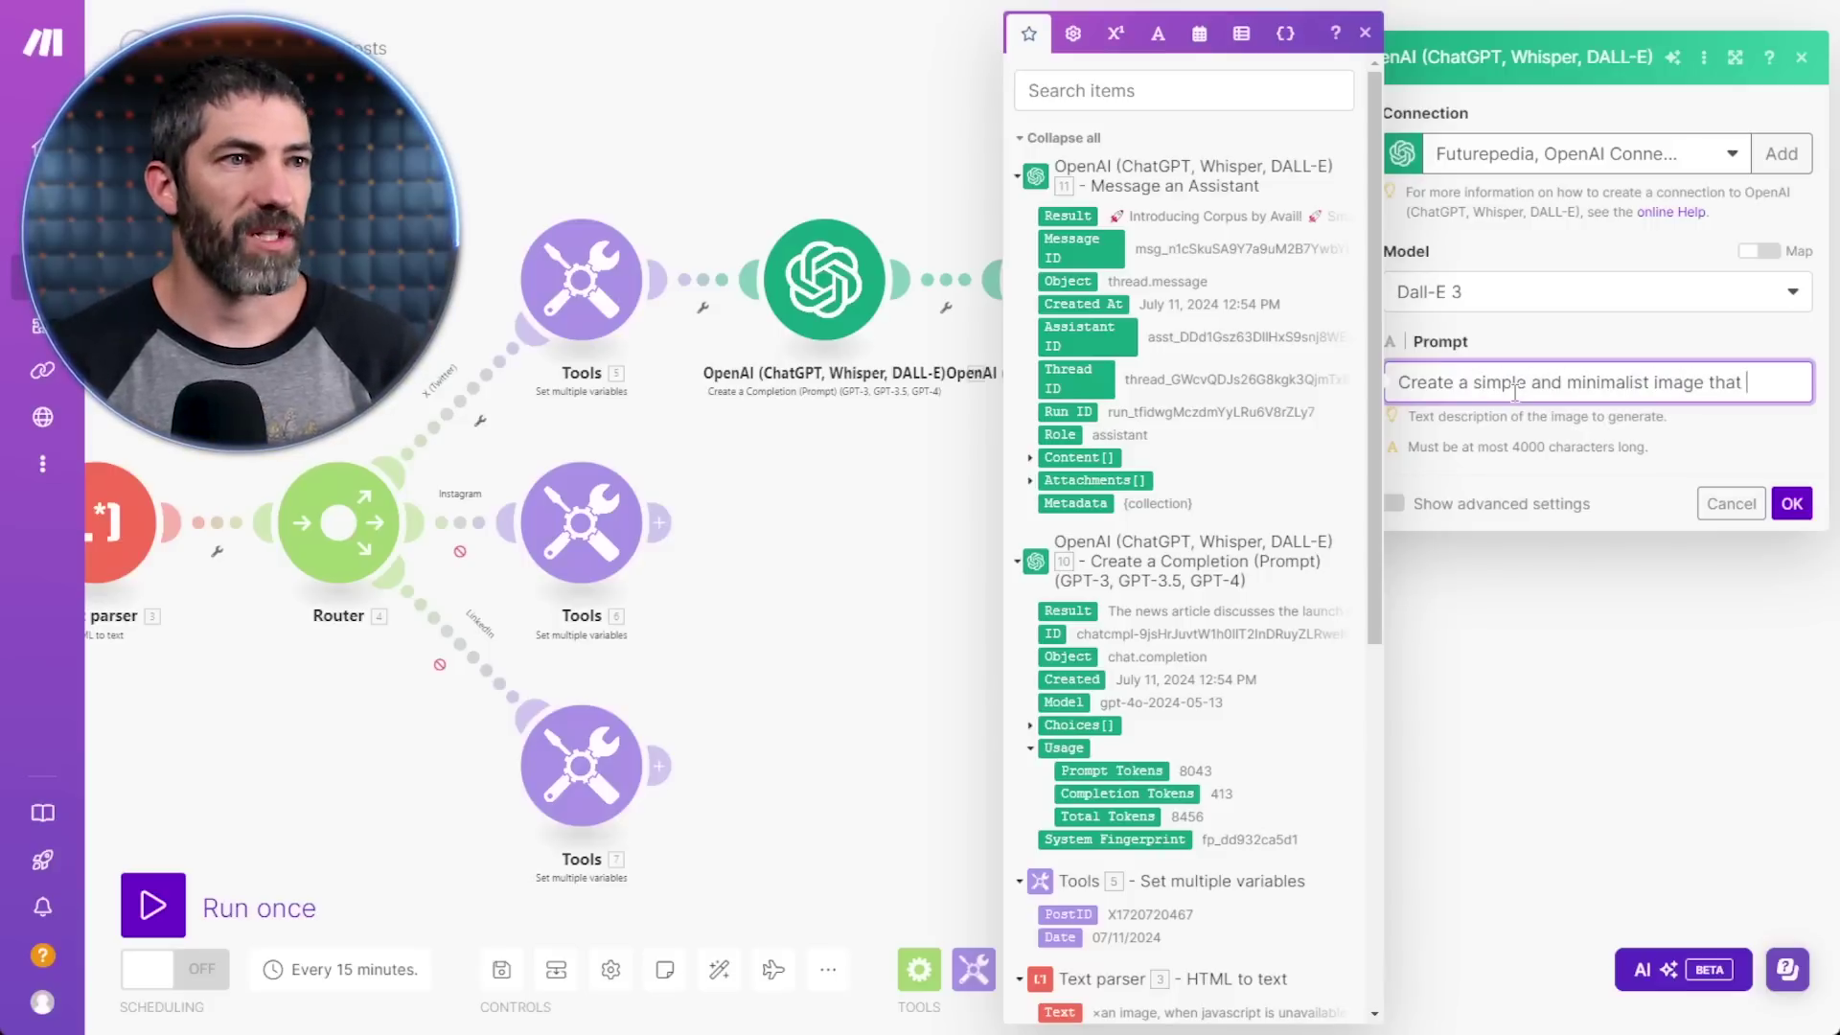
text(illustrates the following AI advancement from a s)
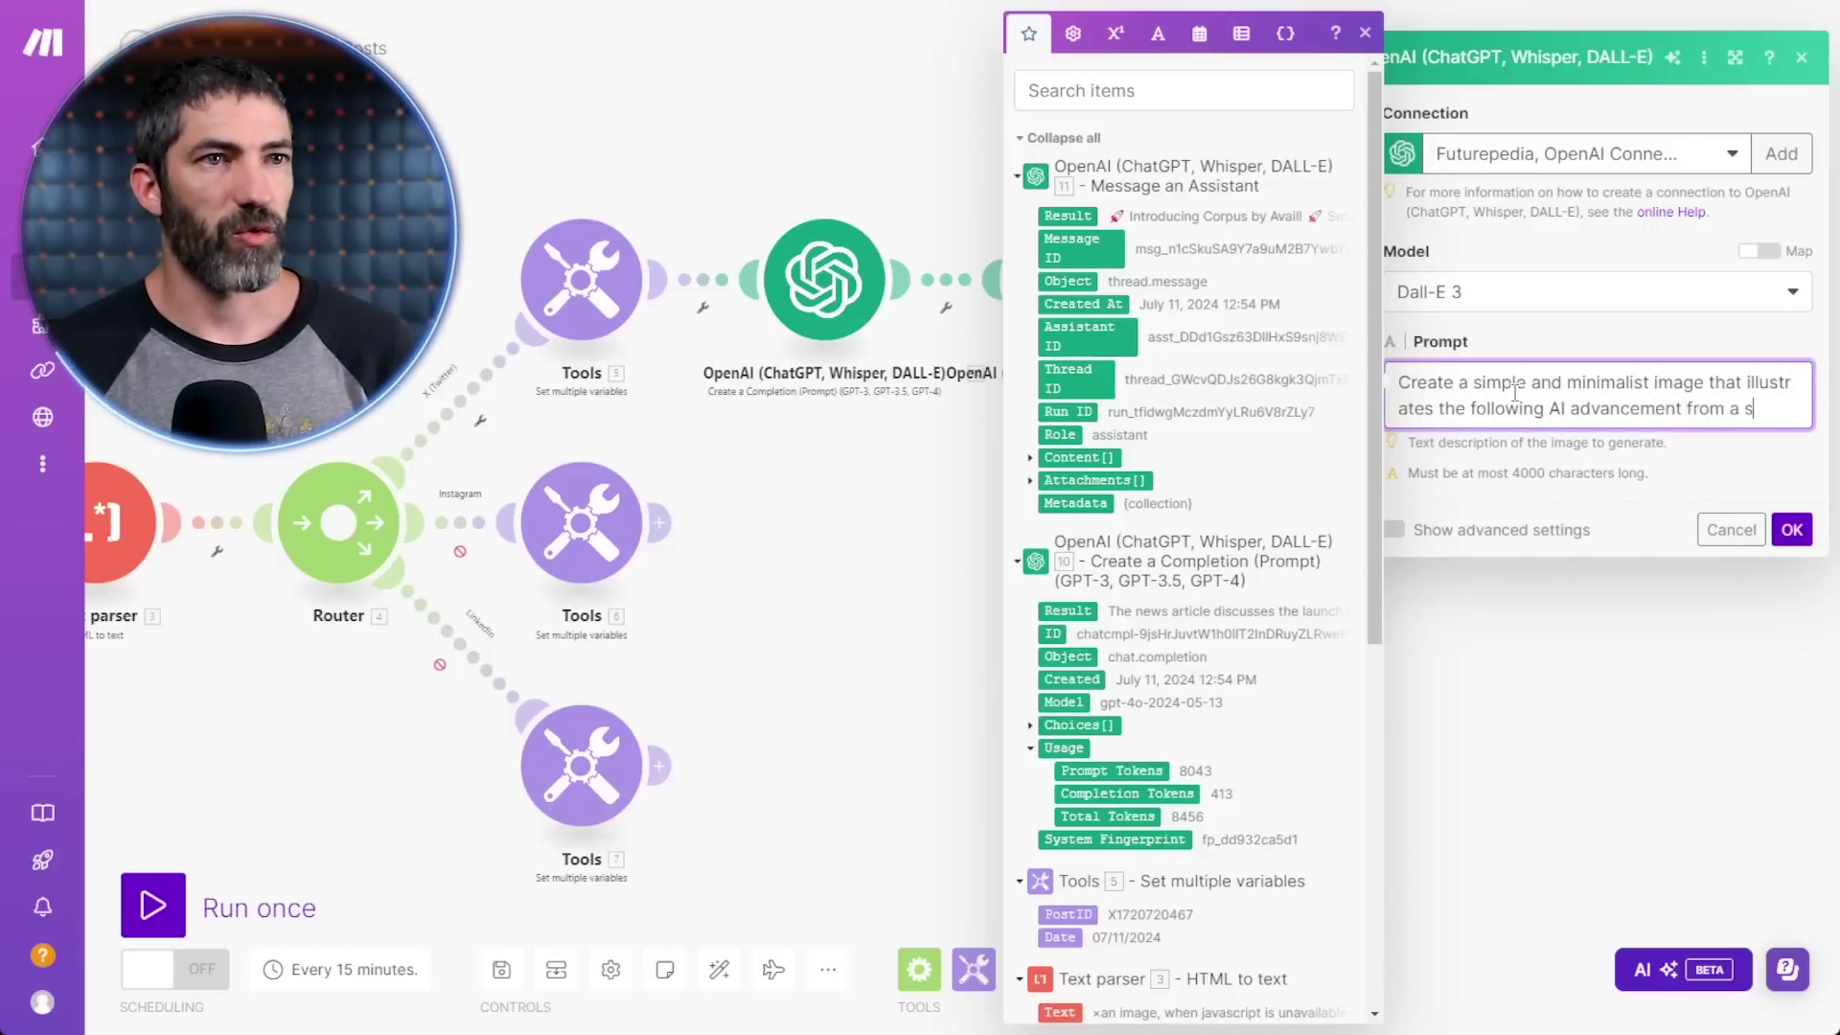
text(ummary of an article, have a 16)
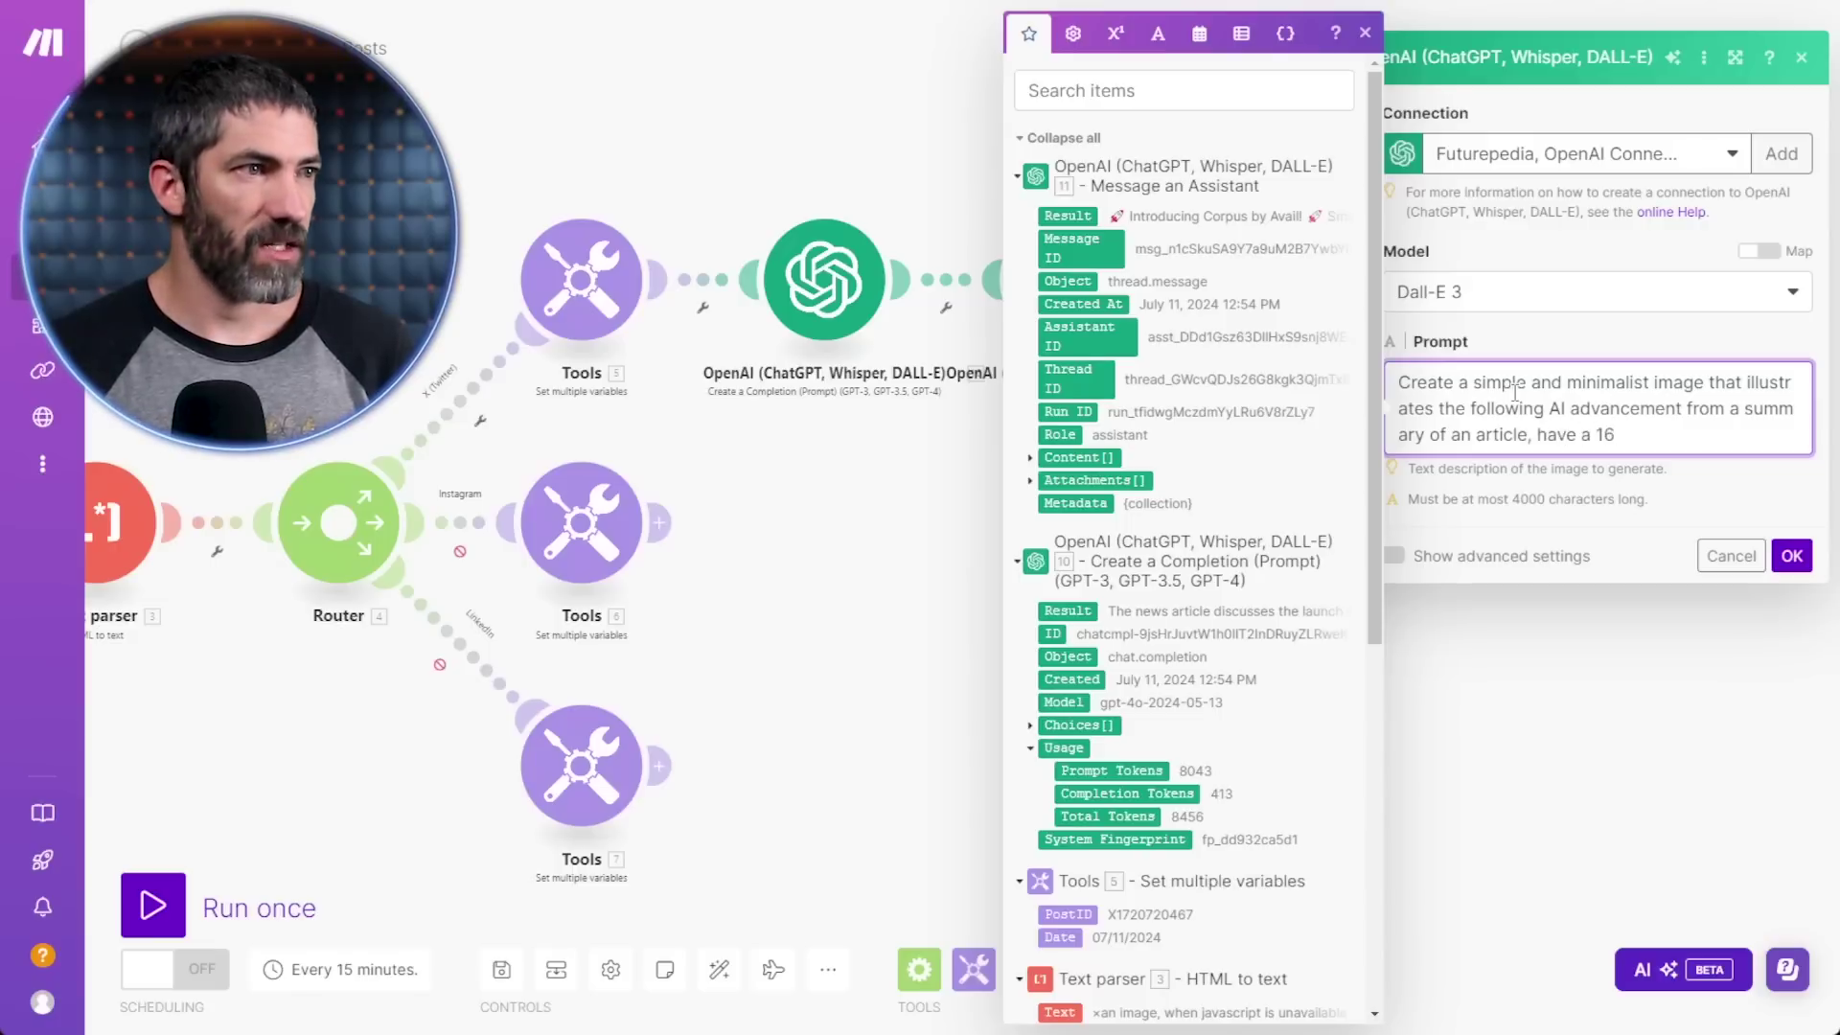
text(the image should contain no text: 11. Result)
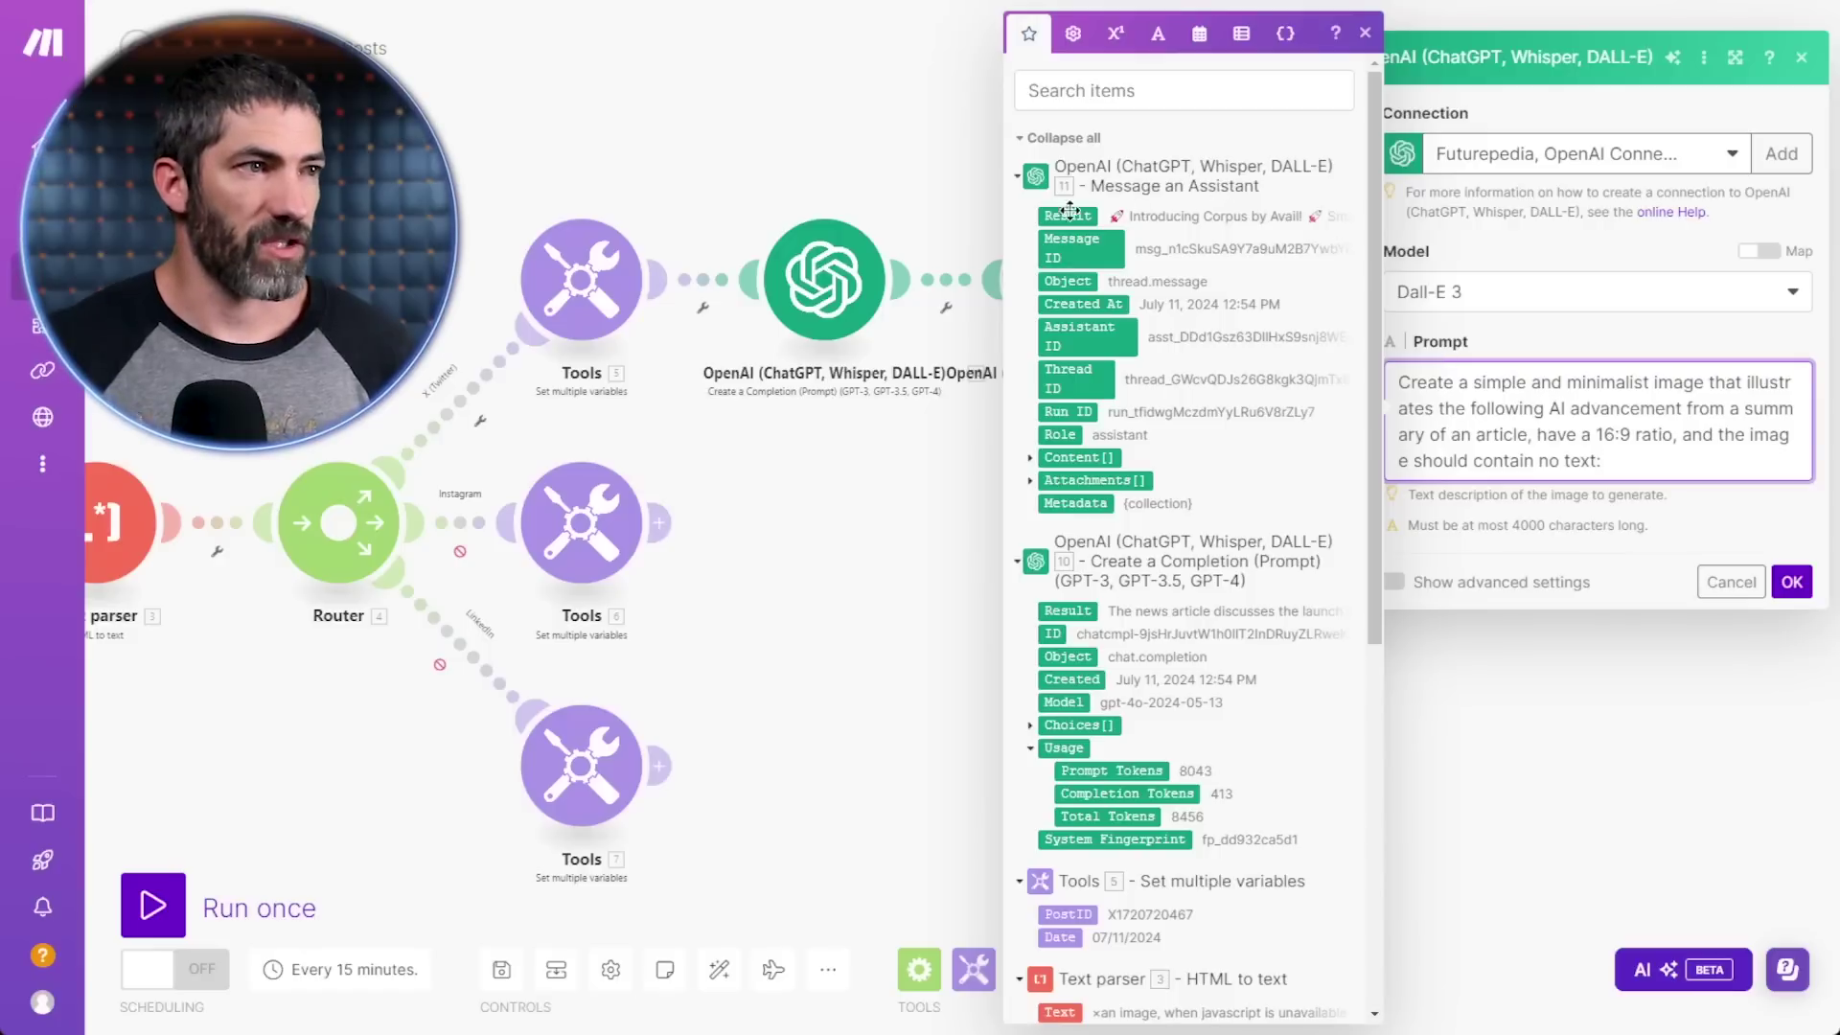
click(1791, 581)
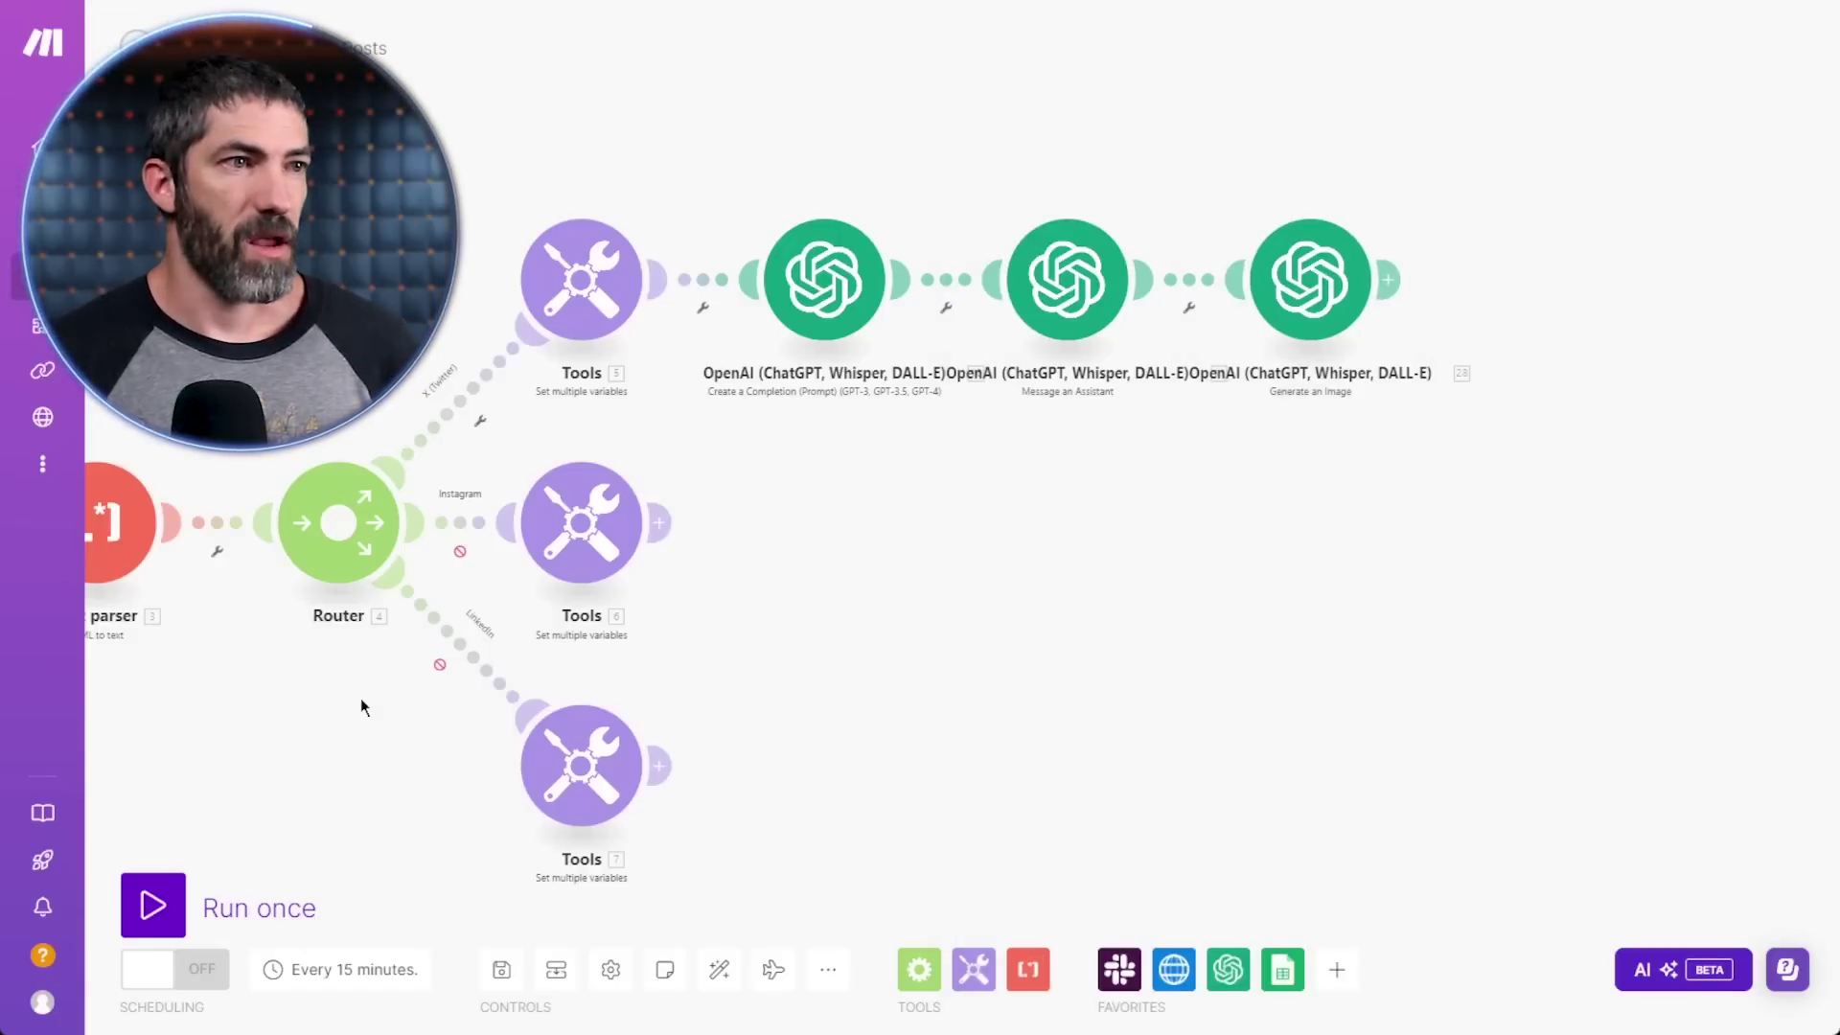
- Run the scenario once and select the generated DALL-E image URL in the image step's output
click(154, 905)
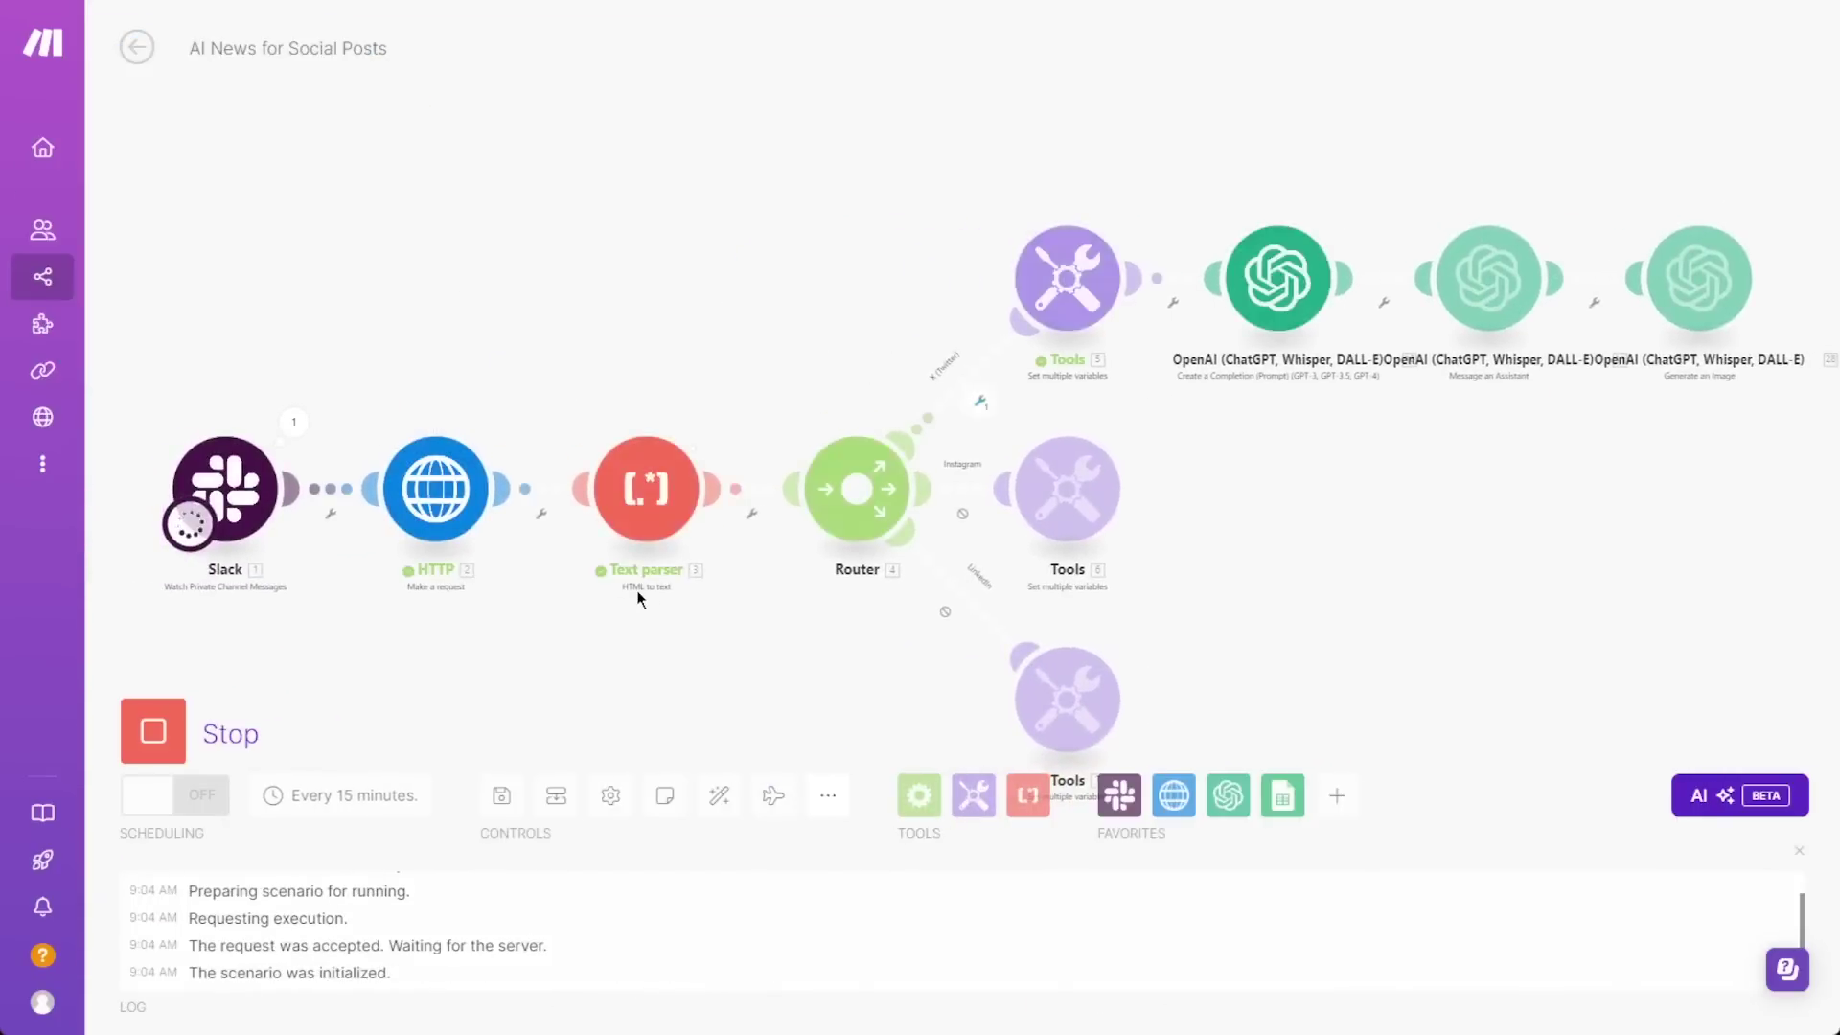
click(1767, 210)
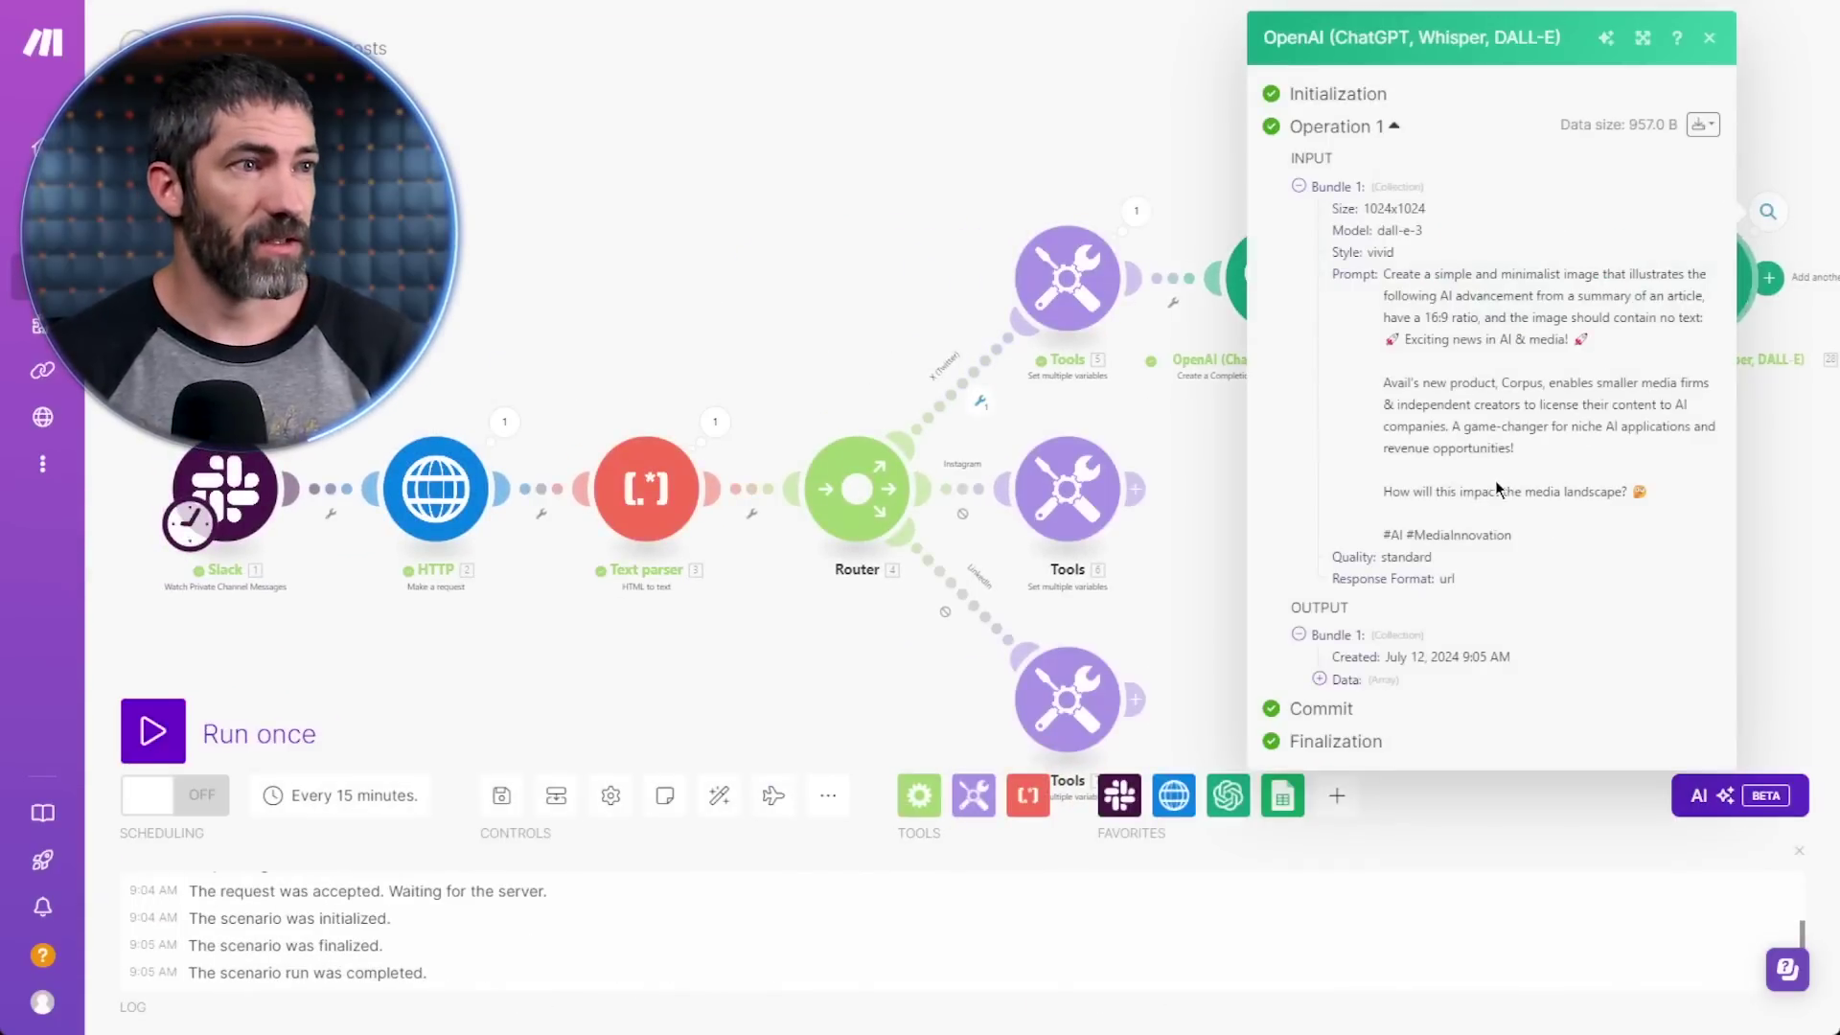
click(1320, 679)
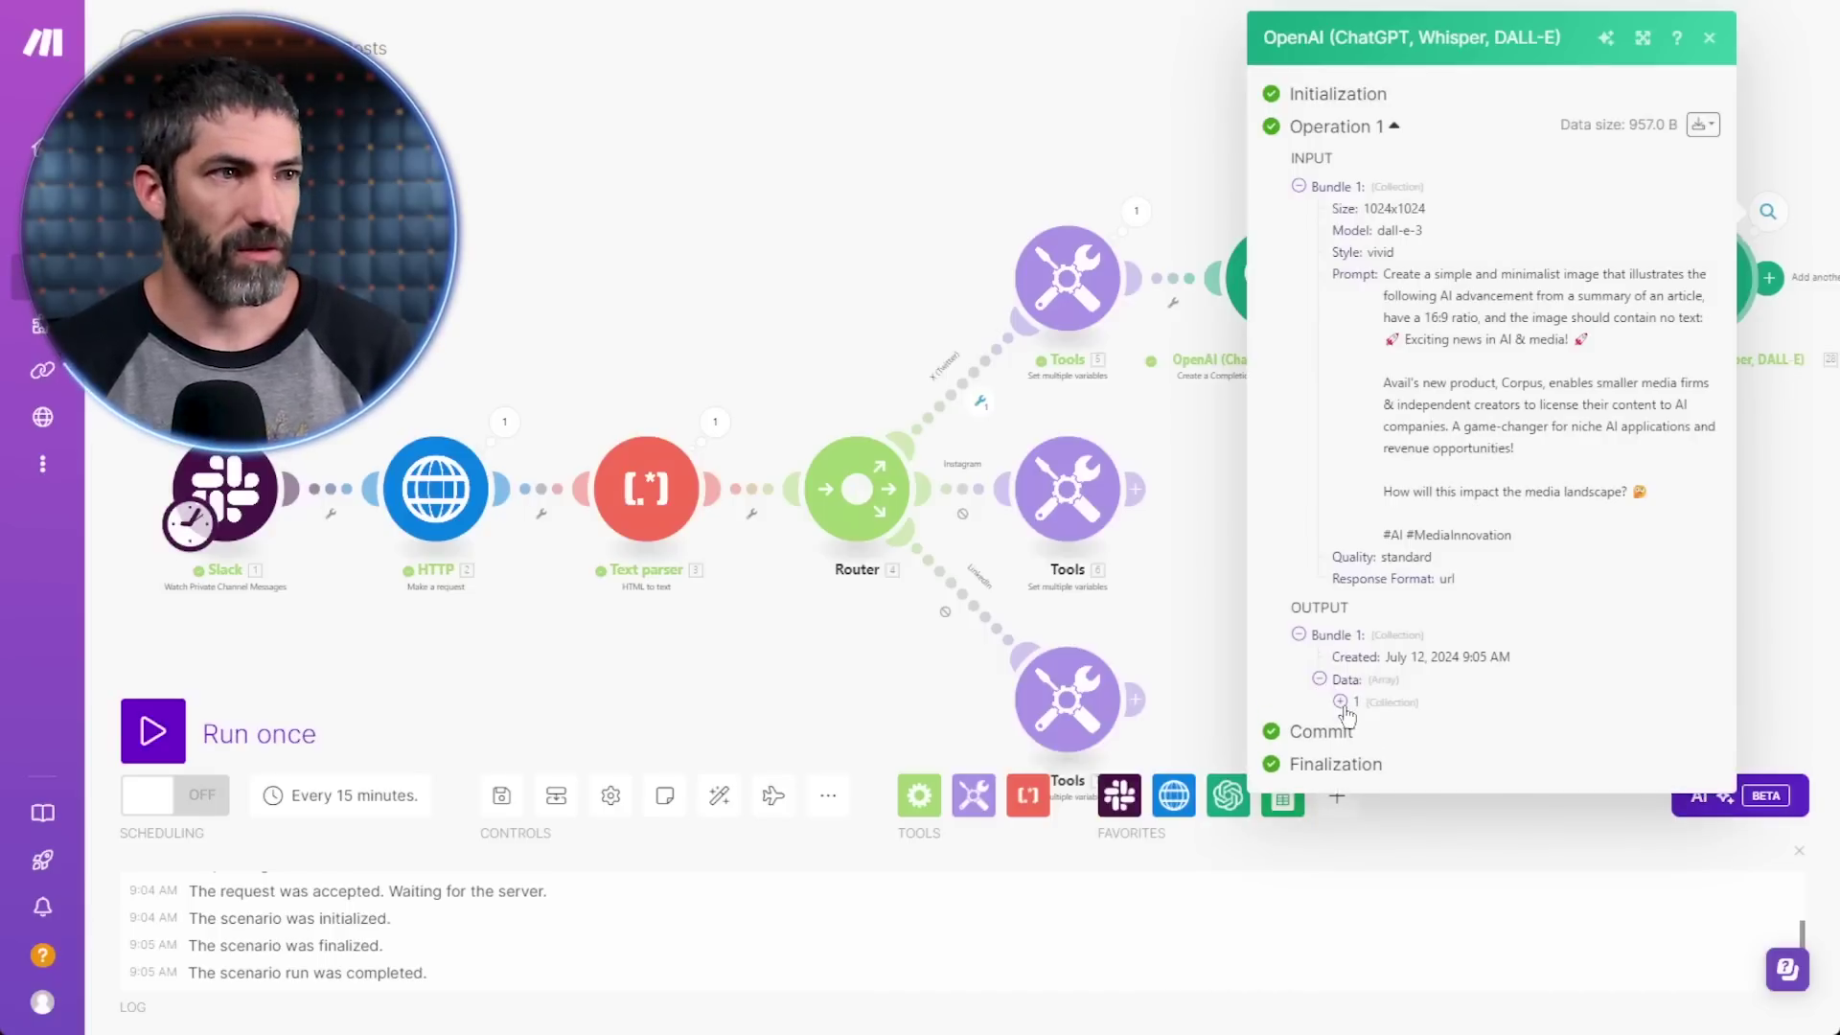
click(1341, 702)
scroll(1645, 561, down, 3)
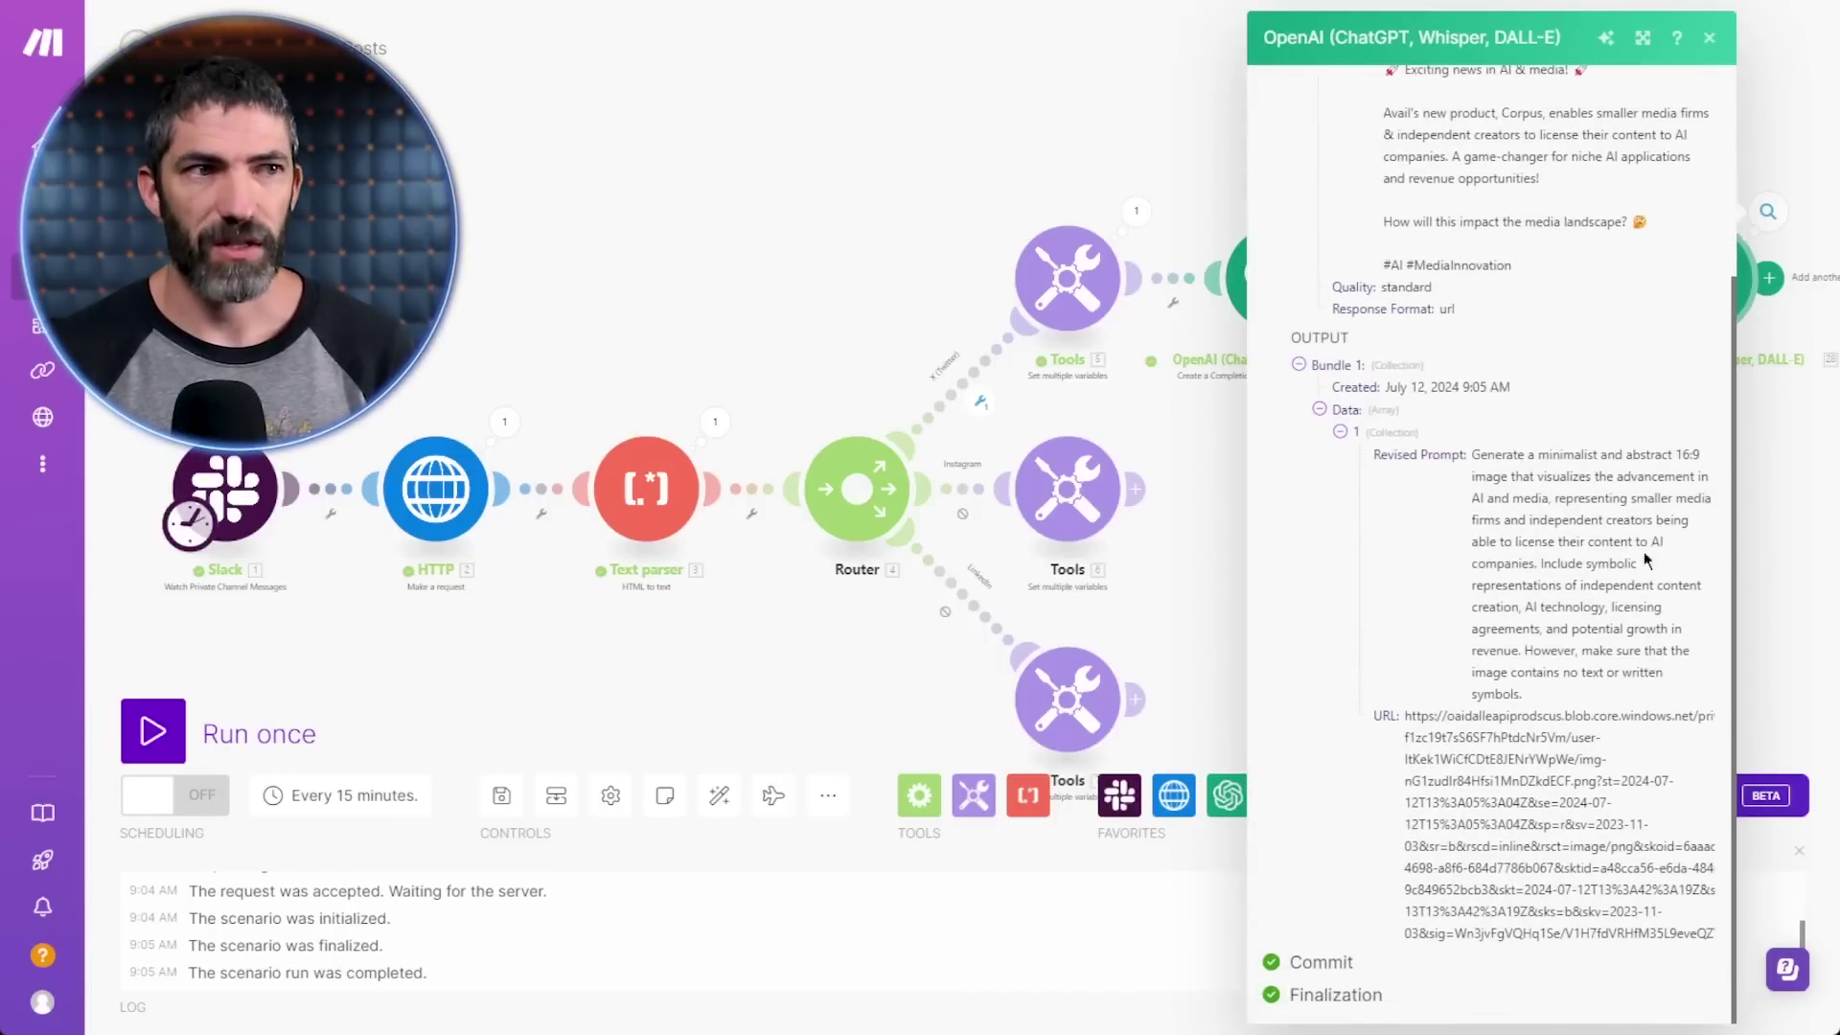
triple_click(1447, 786)
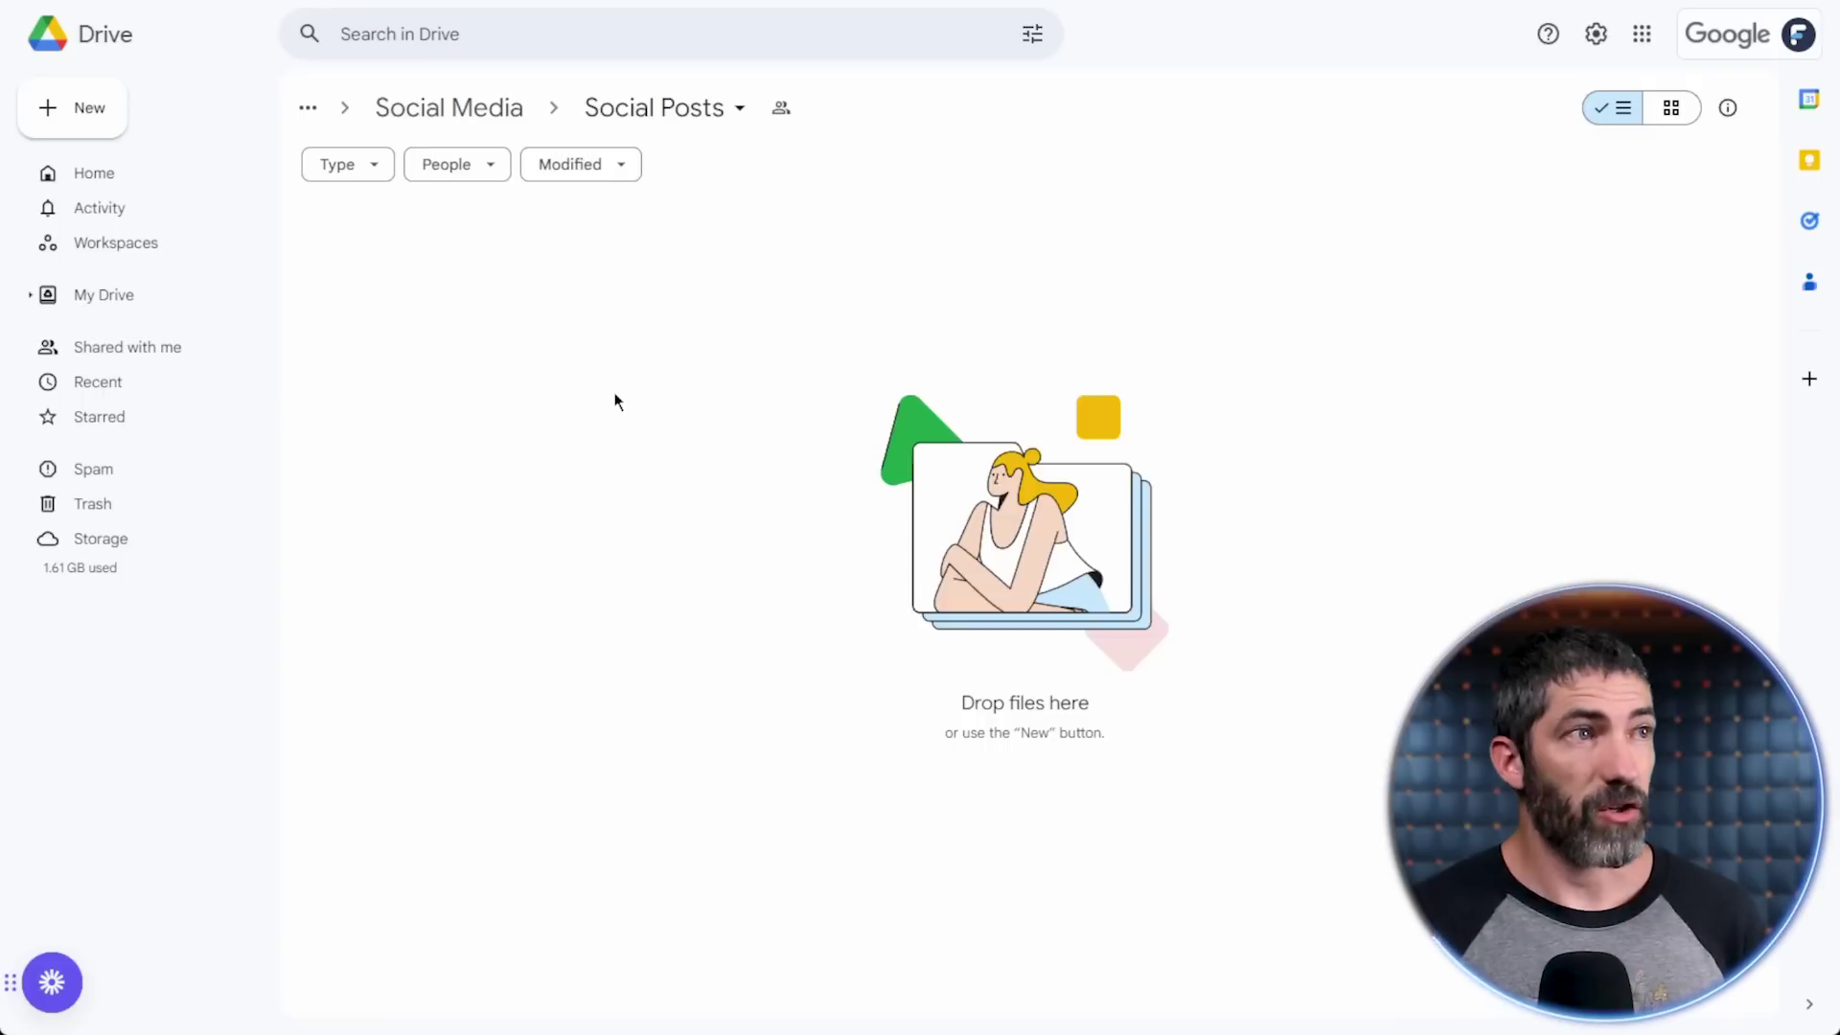
- Create a new Google Sheets spreadsheet with headers Post ID, Date, Source and Platform
click(113, 119)
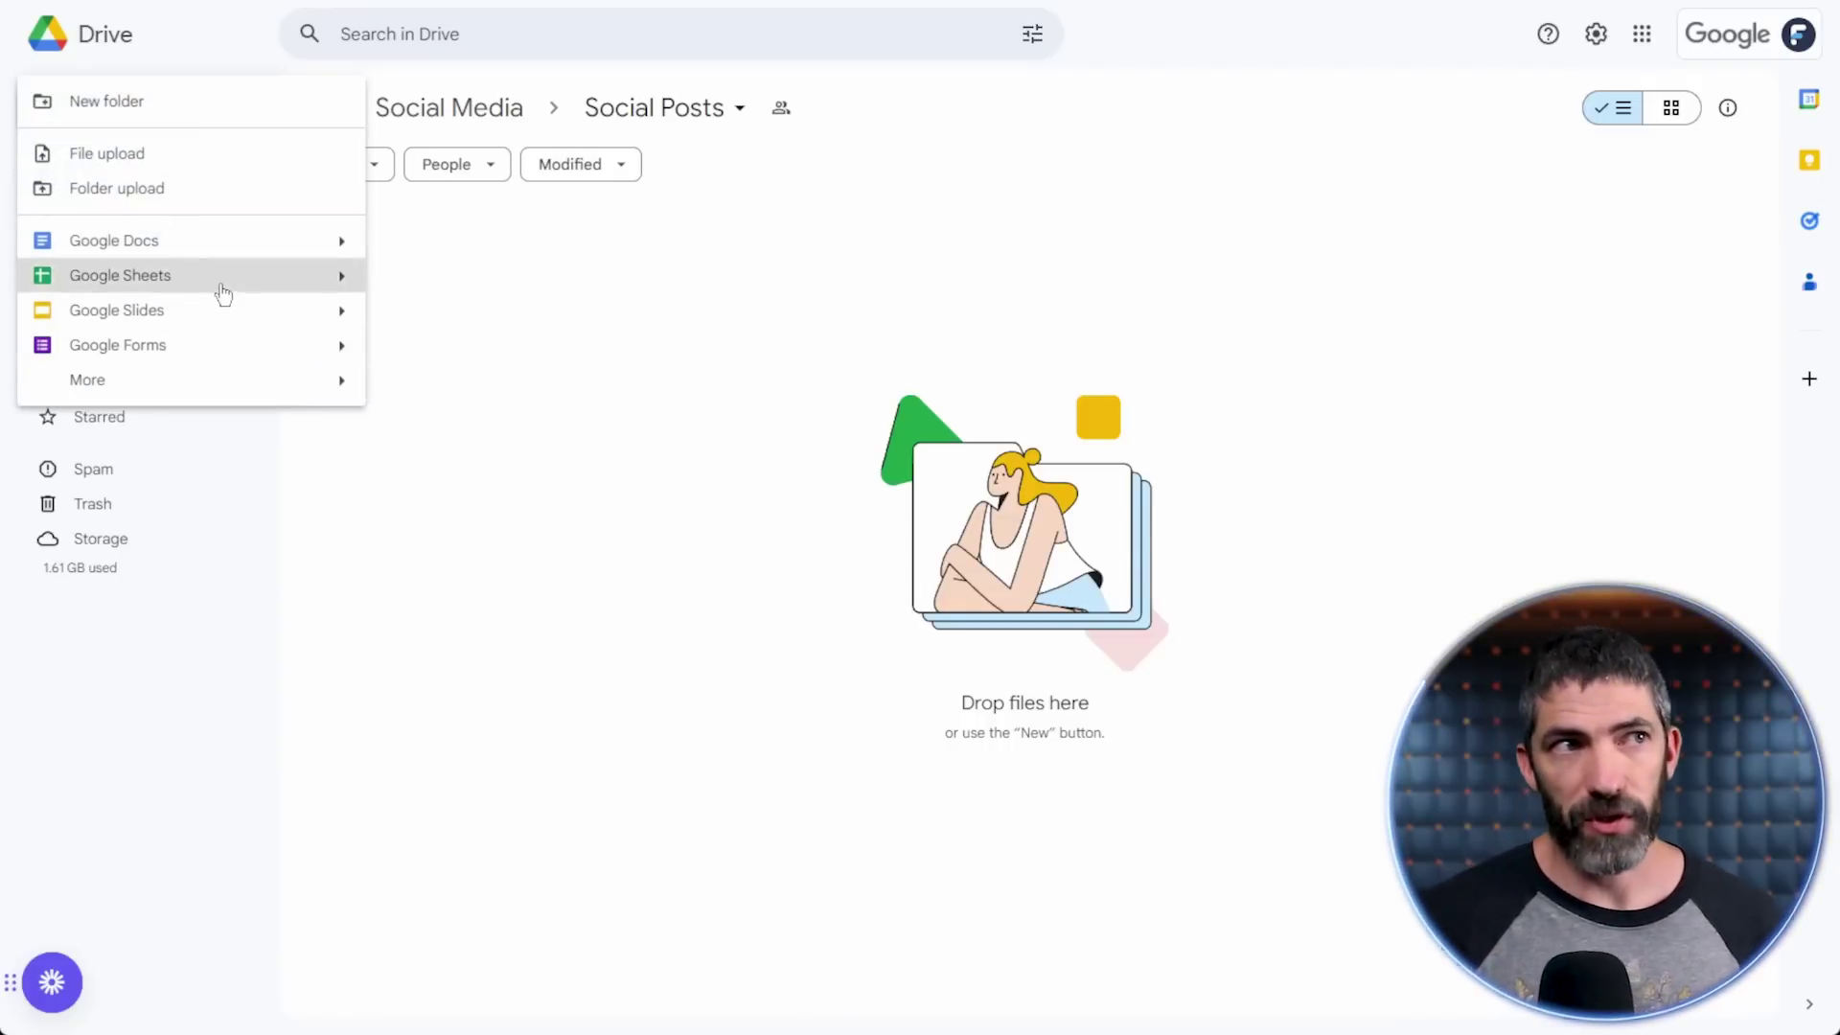
click(222, 284)
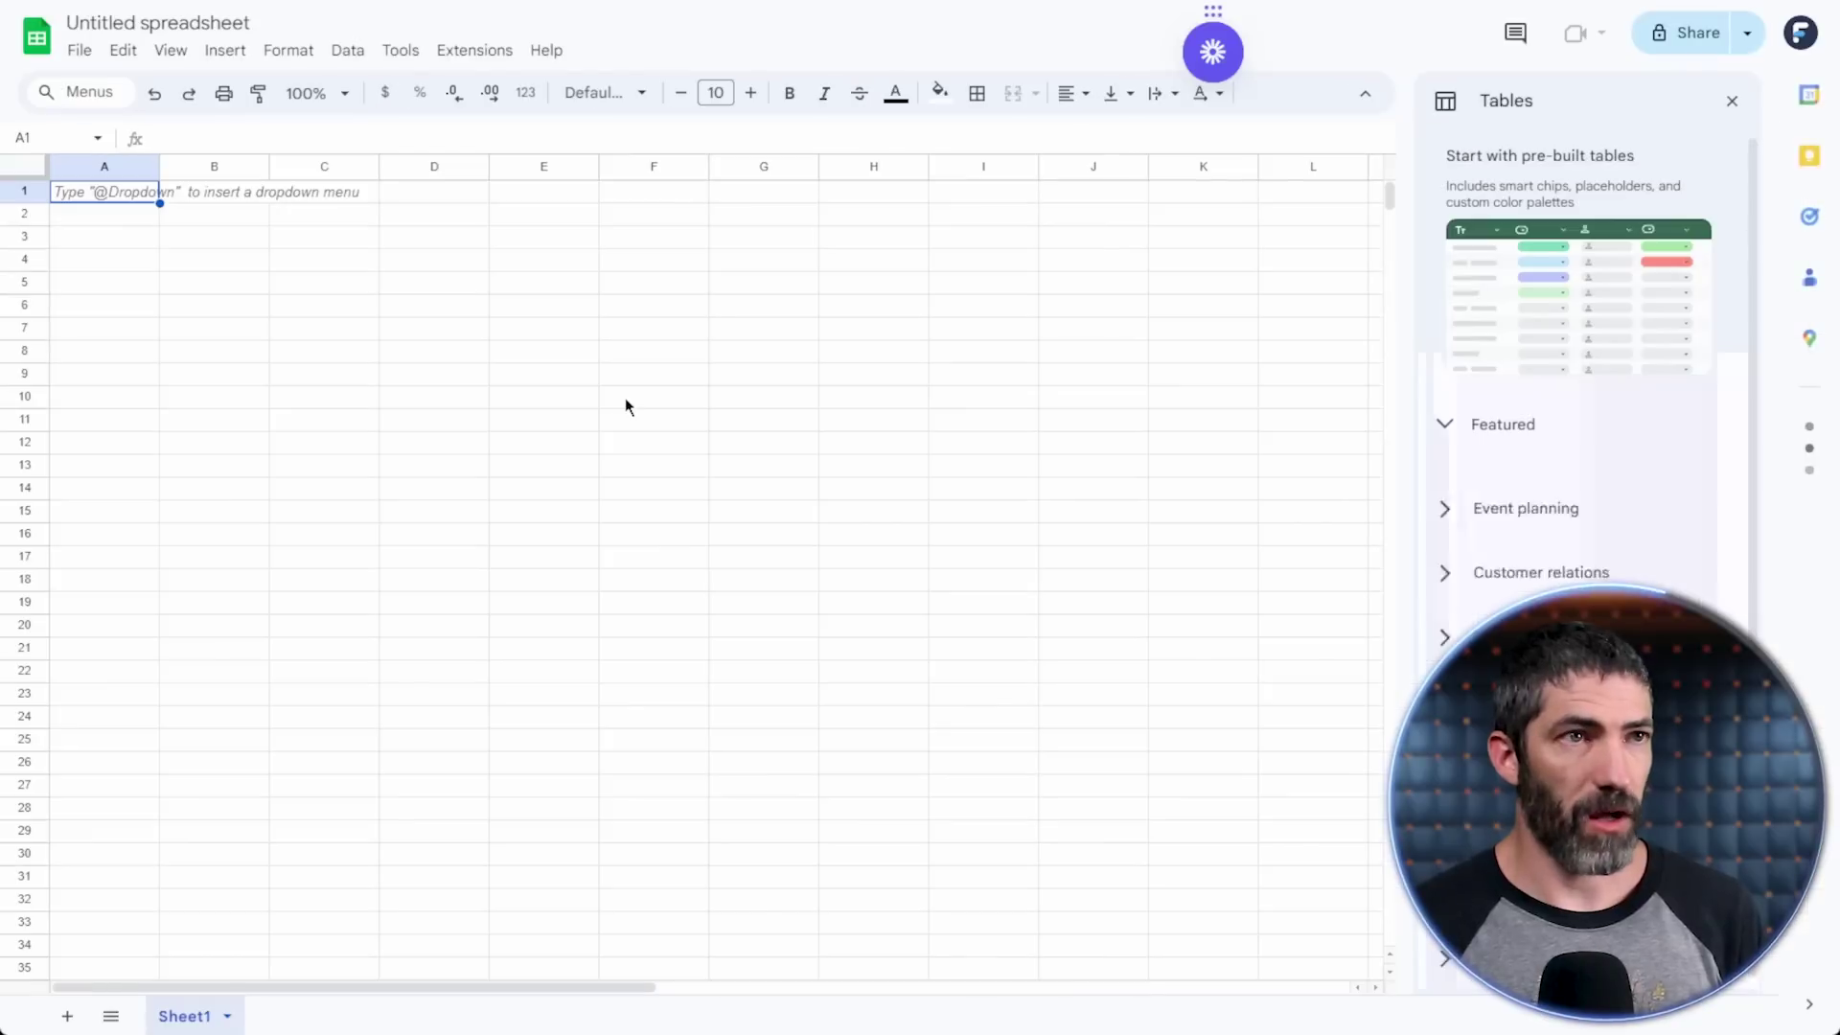
click(1732, 101)
text(Post ID)
key(Tab)
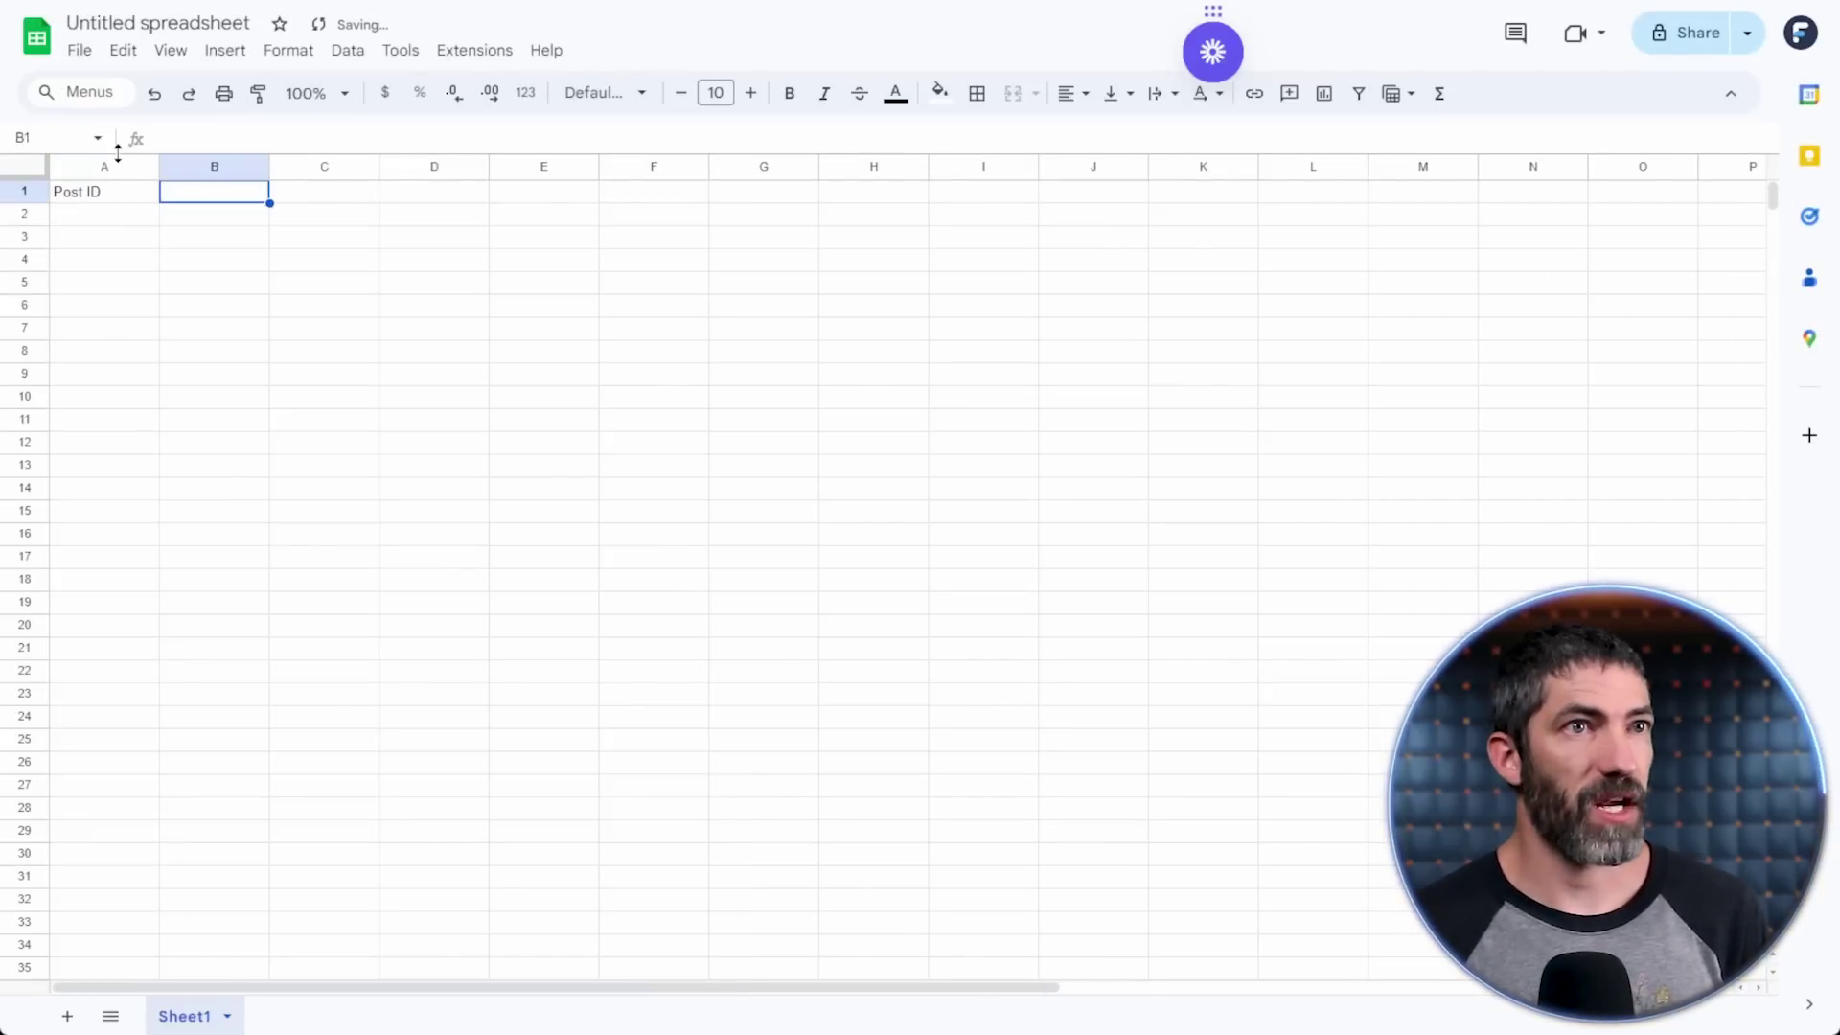
text(Date)
key(Tab)
text(Source)
key(Tab)
text(Platform)
key(Tab)
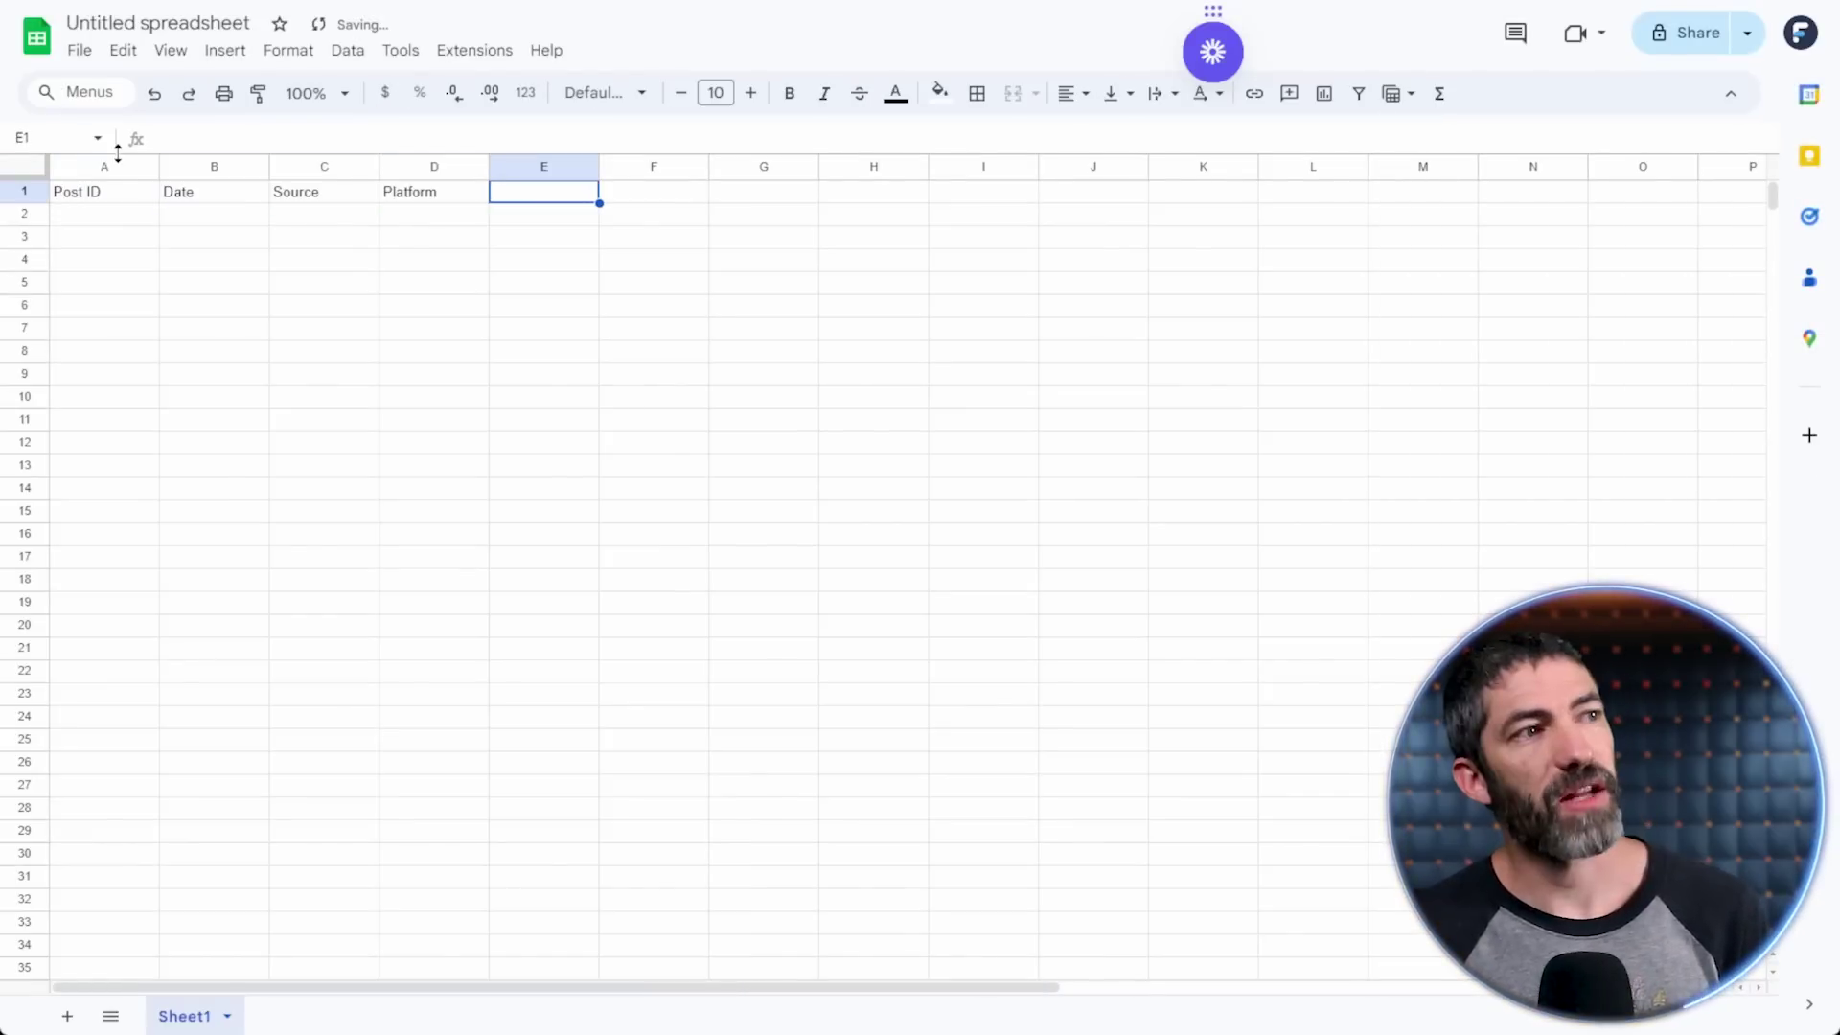
- Add headers Text Content, Image Content (If Applicable), Approval Rating, Decision Made By, Posted? (Y/N); auto-fit columns F and H
text(Text Content)
key(Tab)
text(Image Content (If Applicable))
key(Tab)
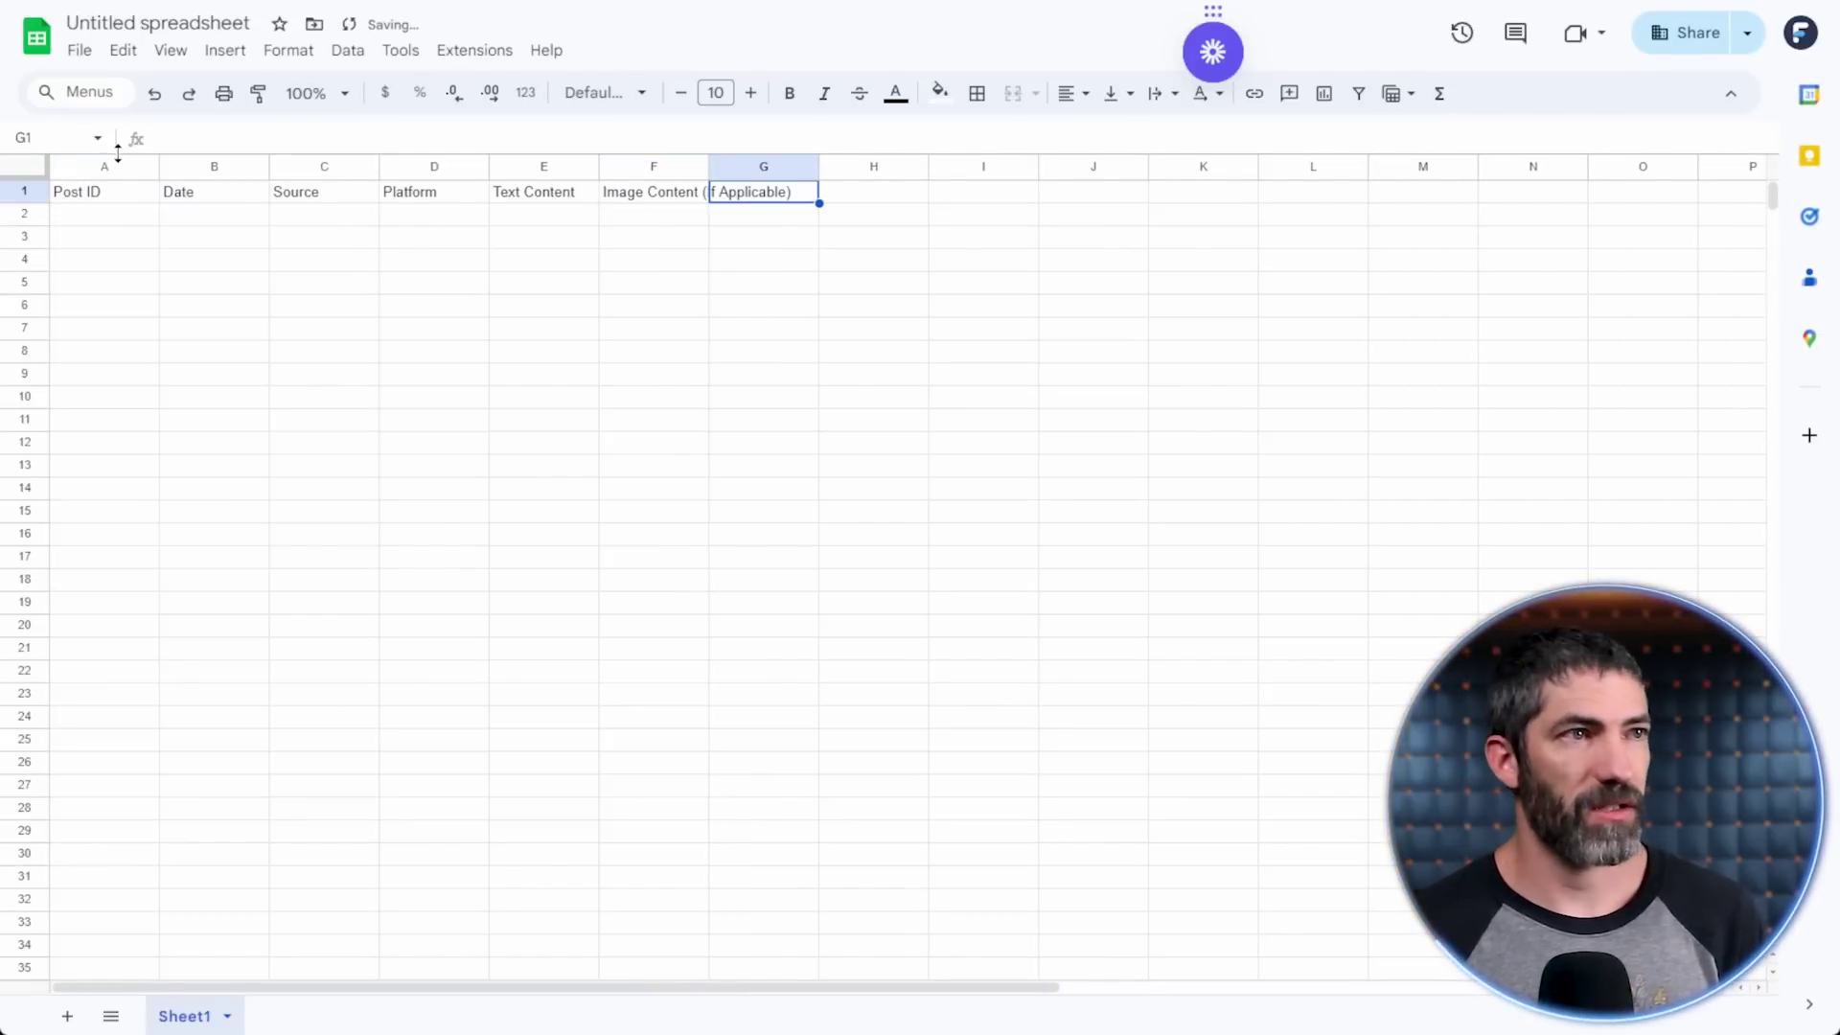
text(Approval Rating)
key(Tab)
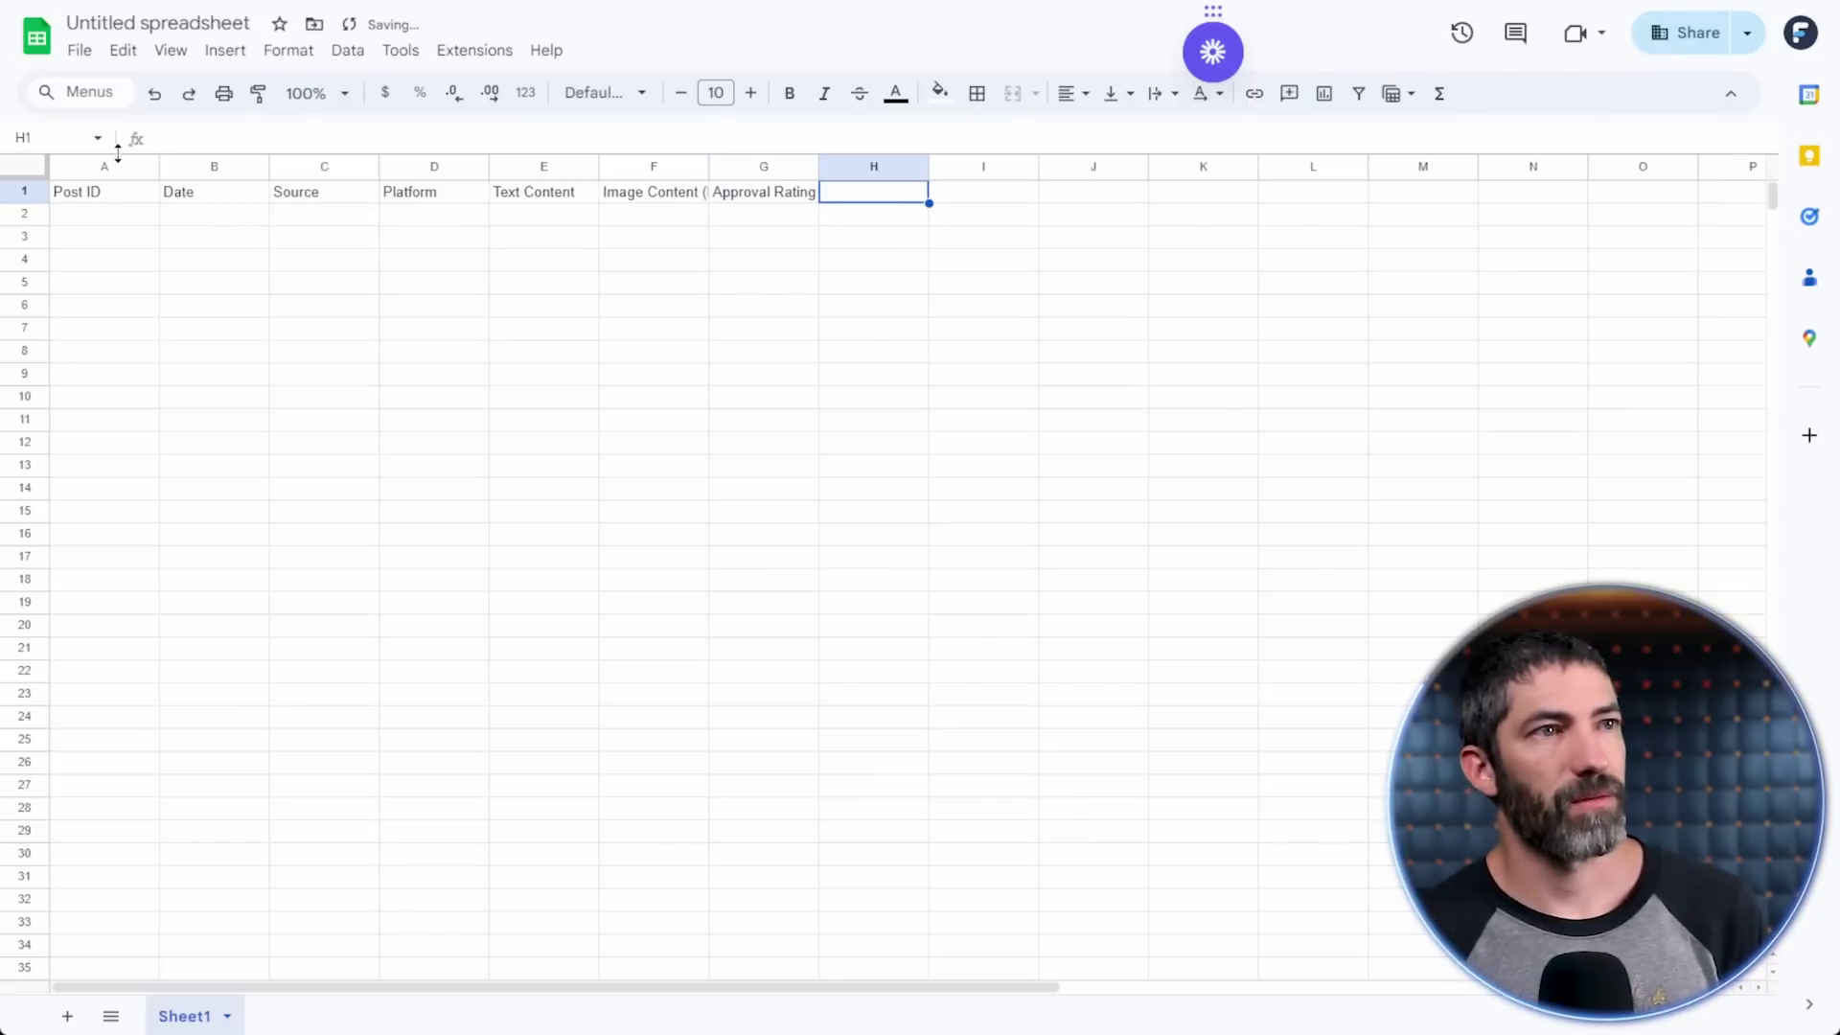
text(Decision Made By)
key(Tab)
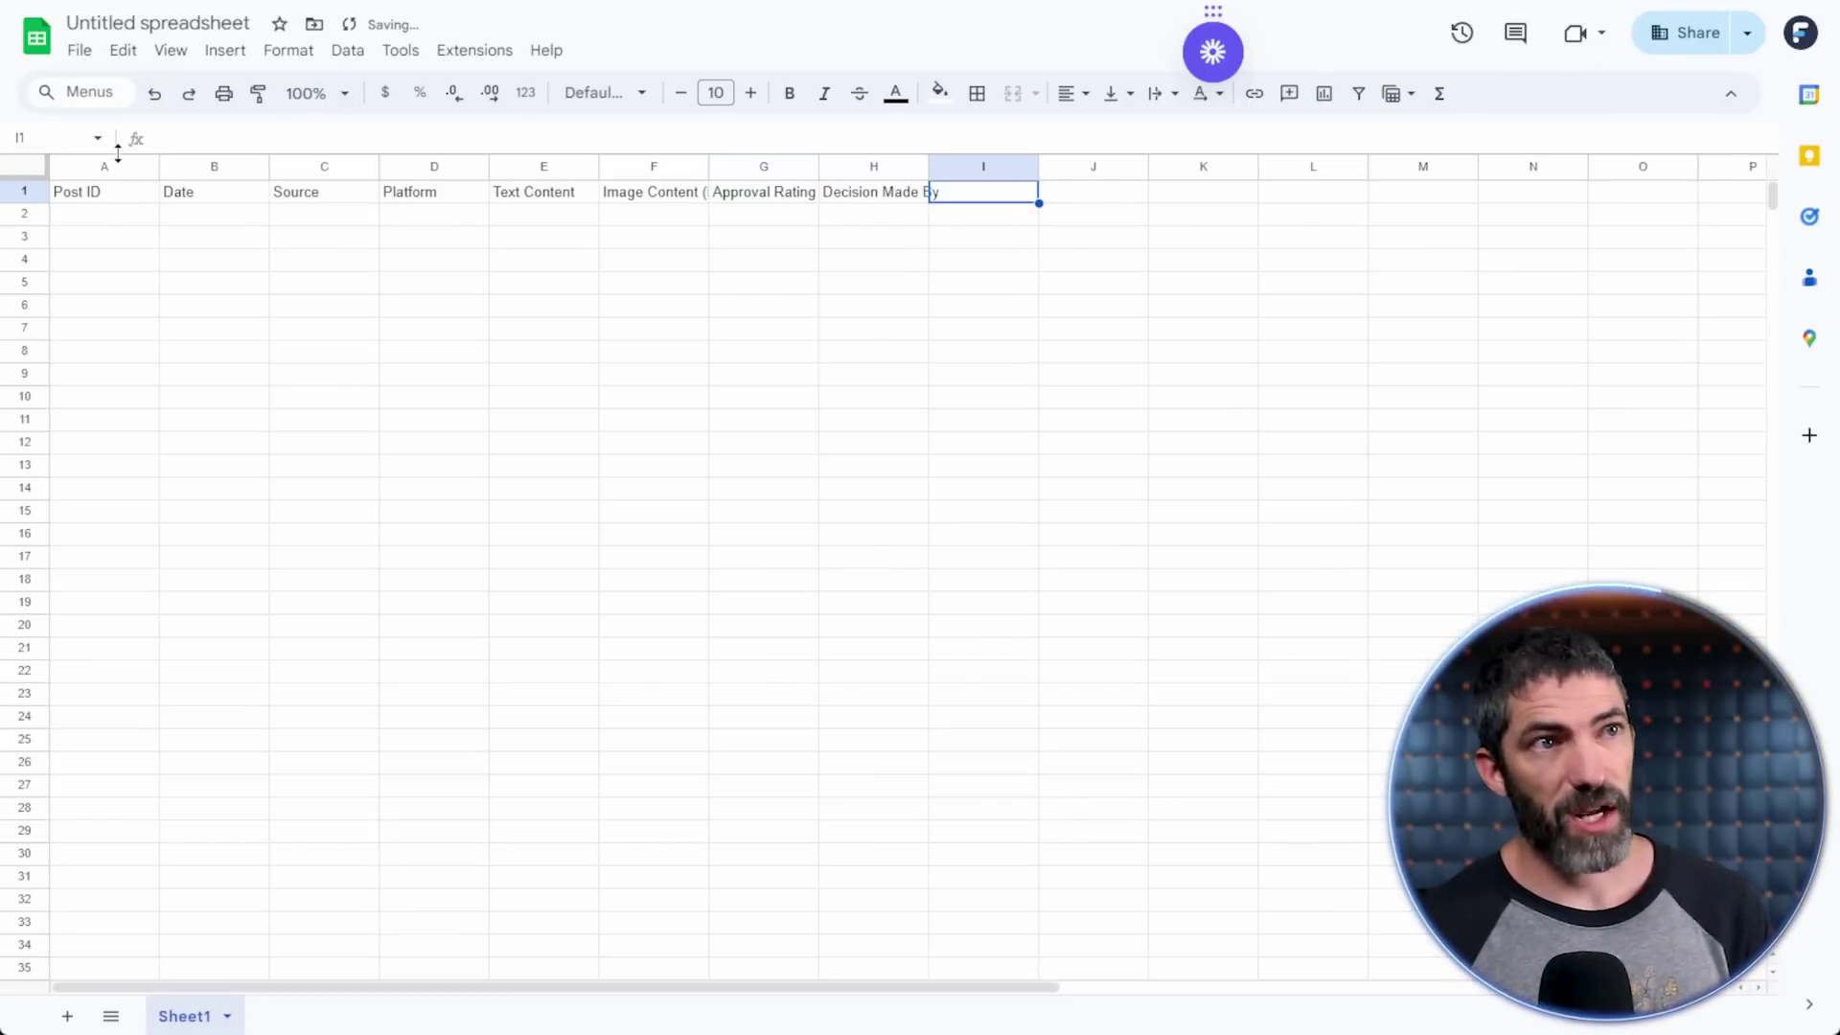
text(Posted? (Y/N))
key(Return)
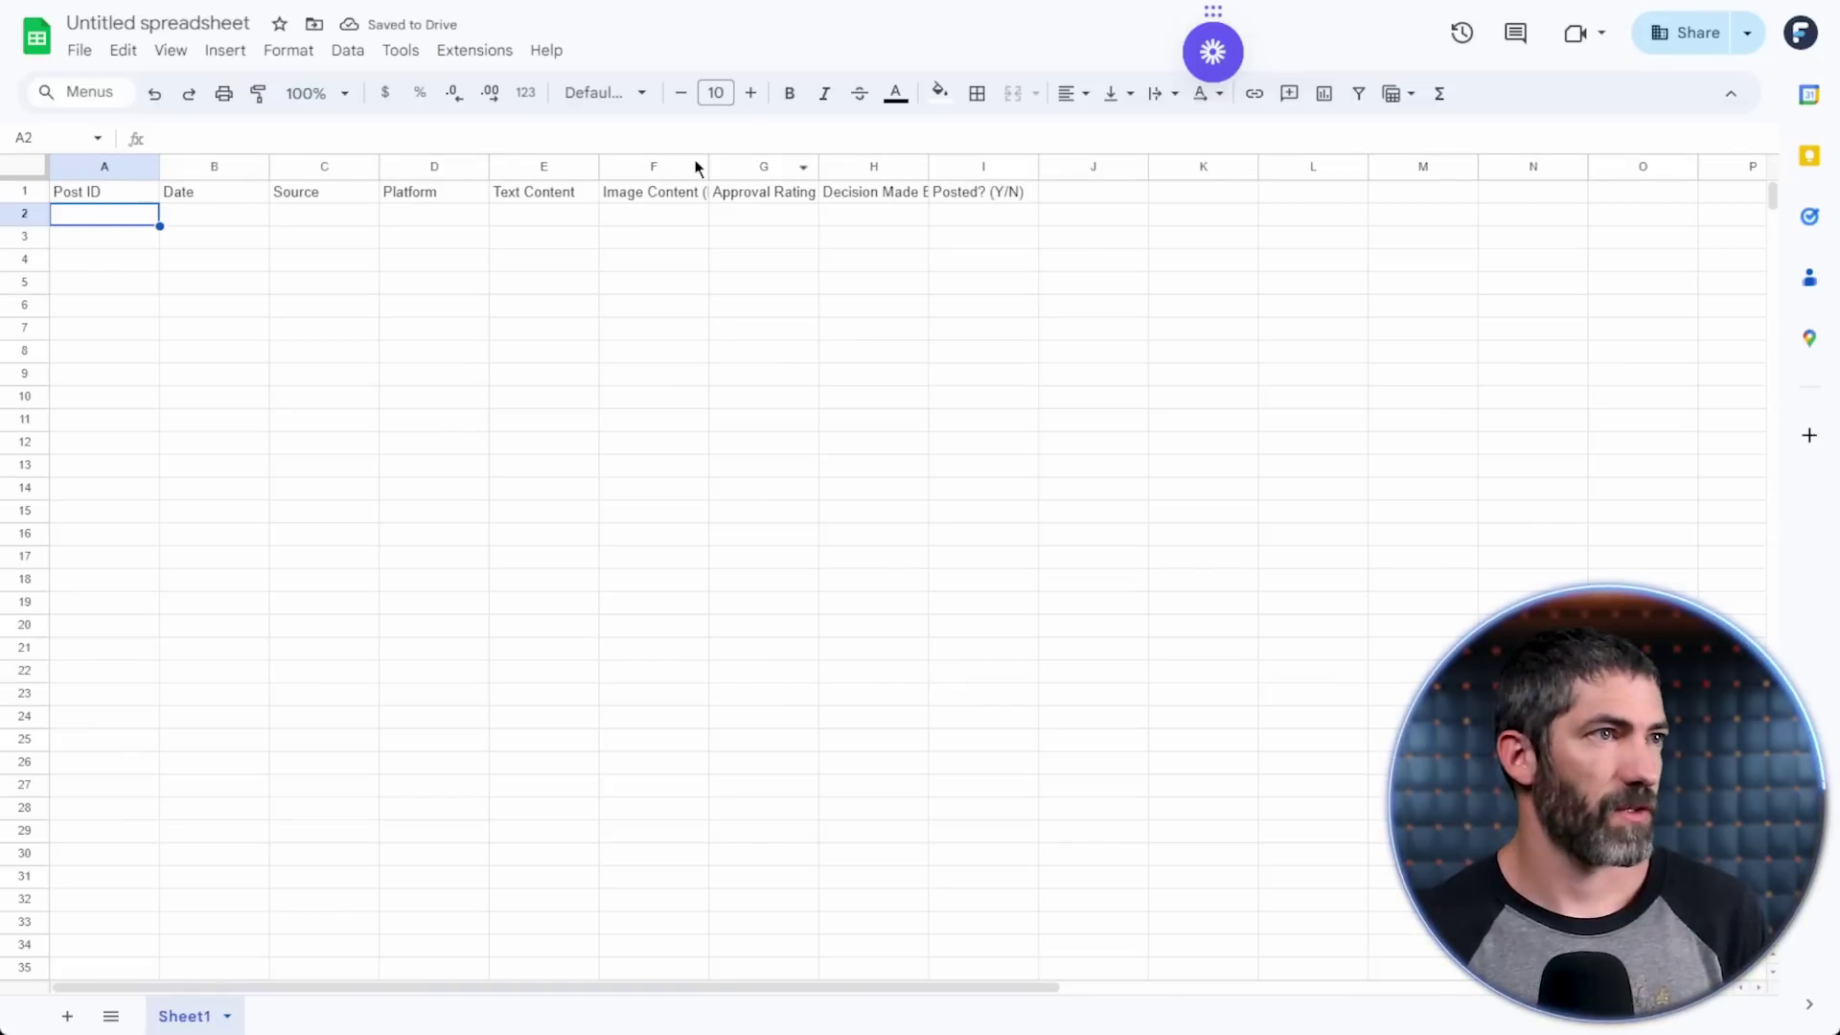
double_click(710, 167)
double_click(1018, 167)
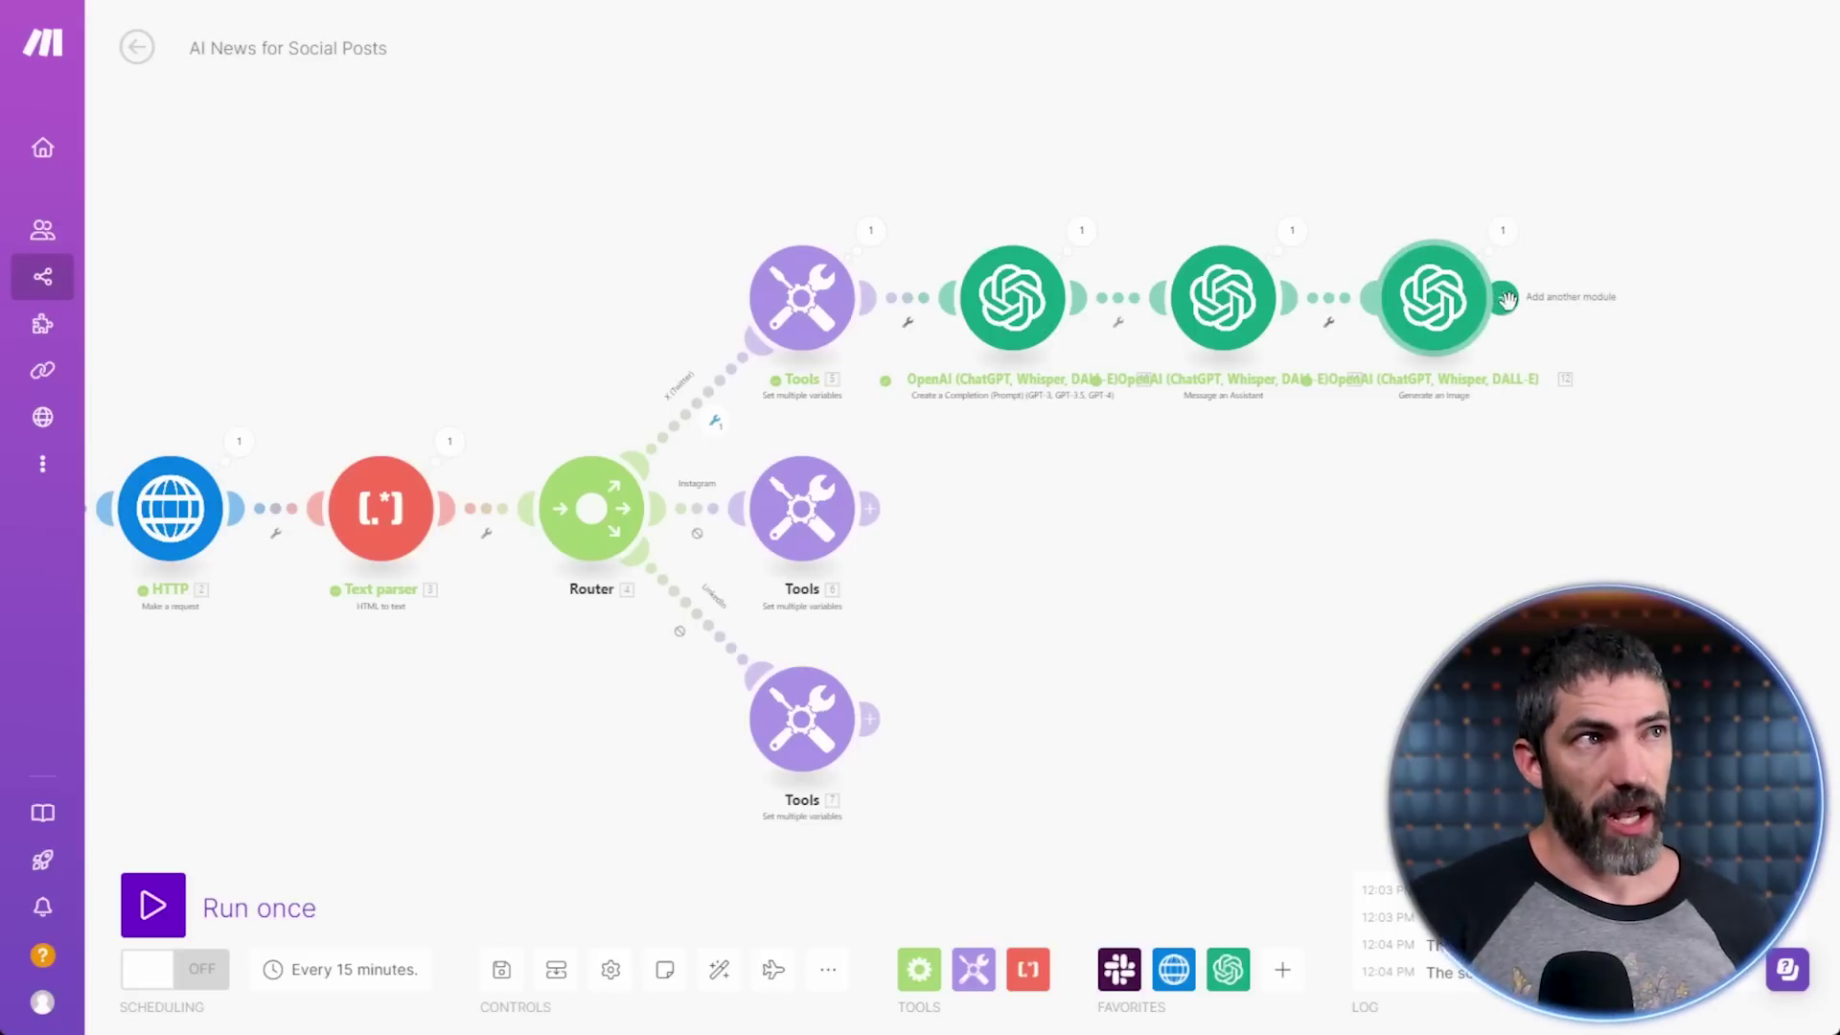
- Add a Google Sheets Add a Row module after the image generation step
click(1505, 298)
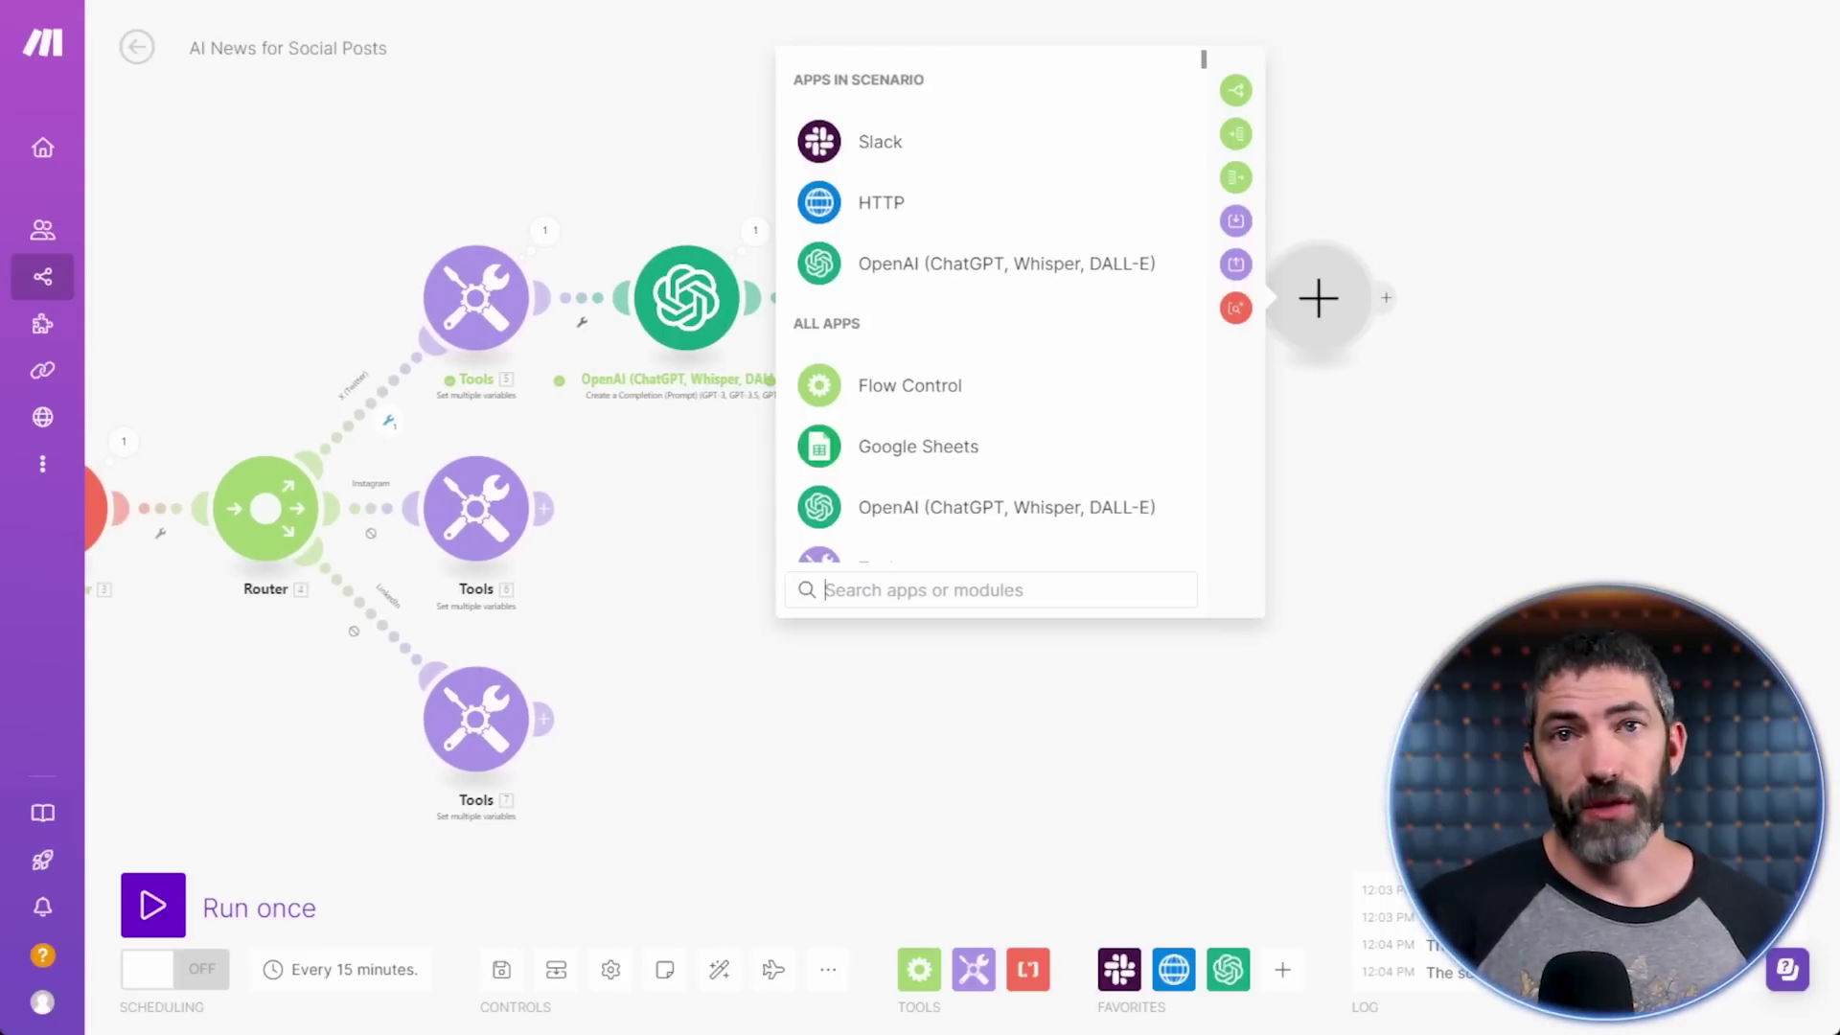
click(900, 449)
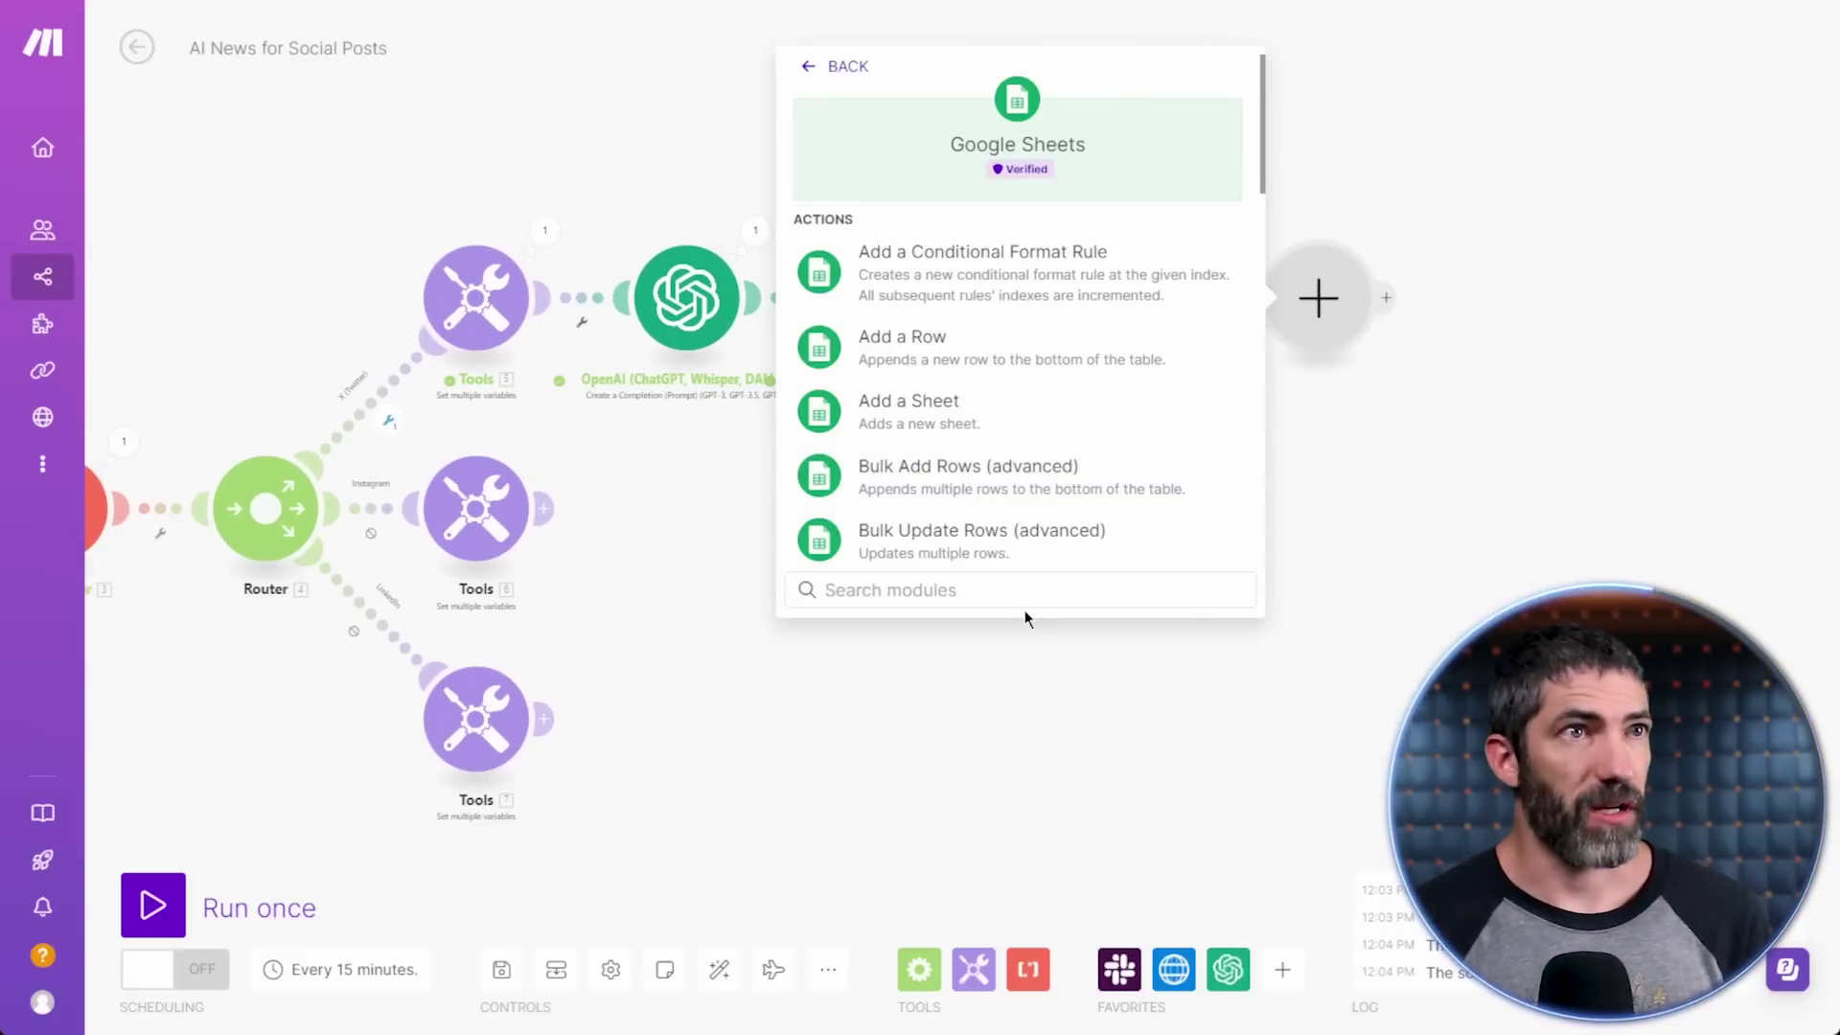
click(990, 364)
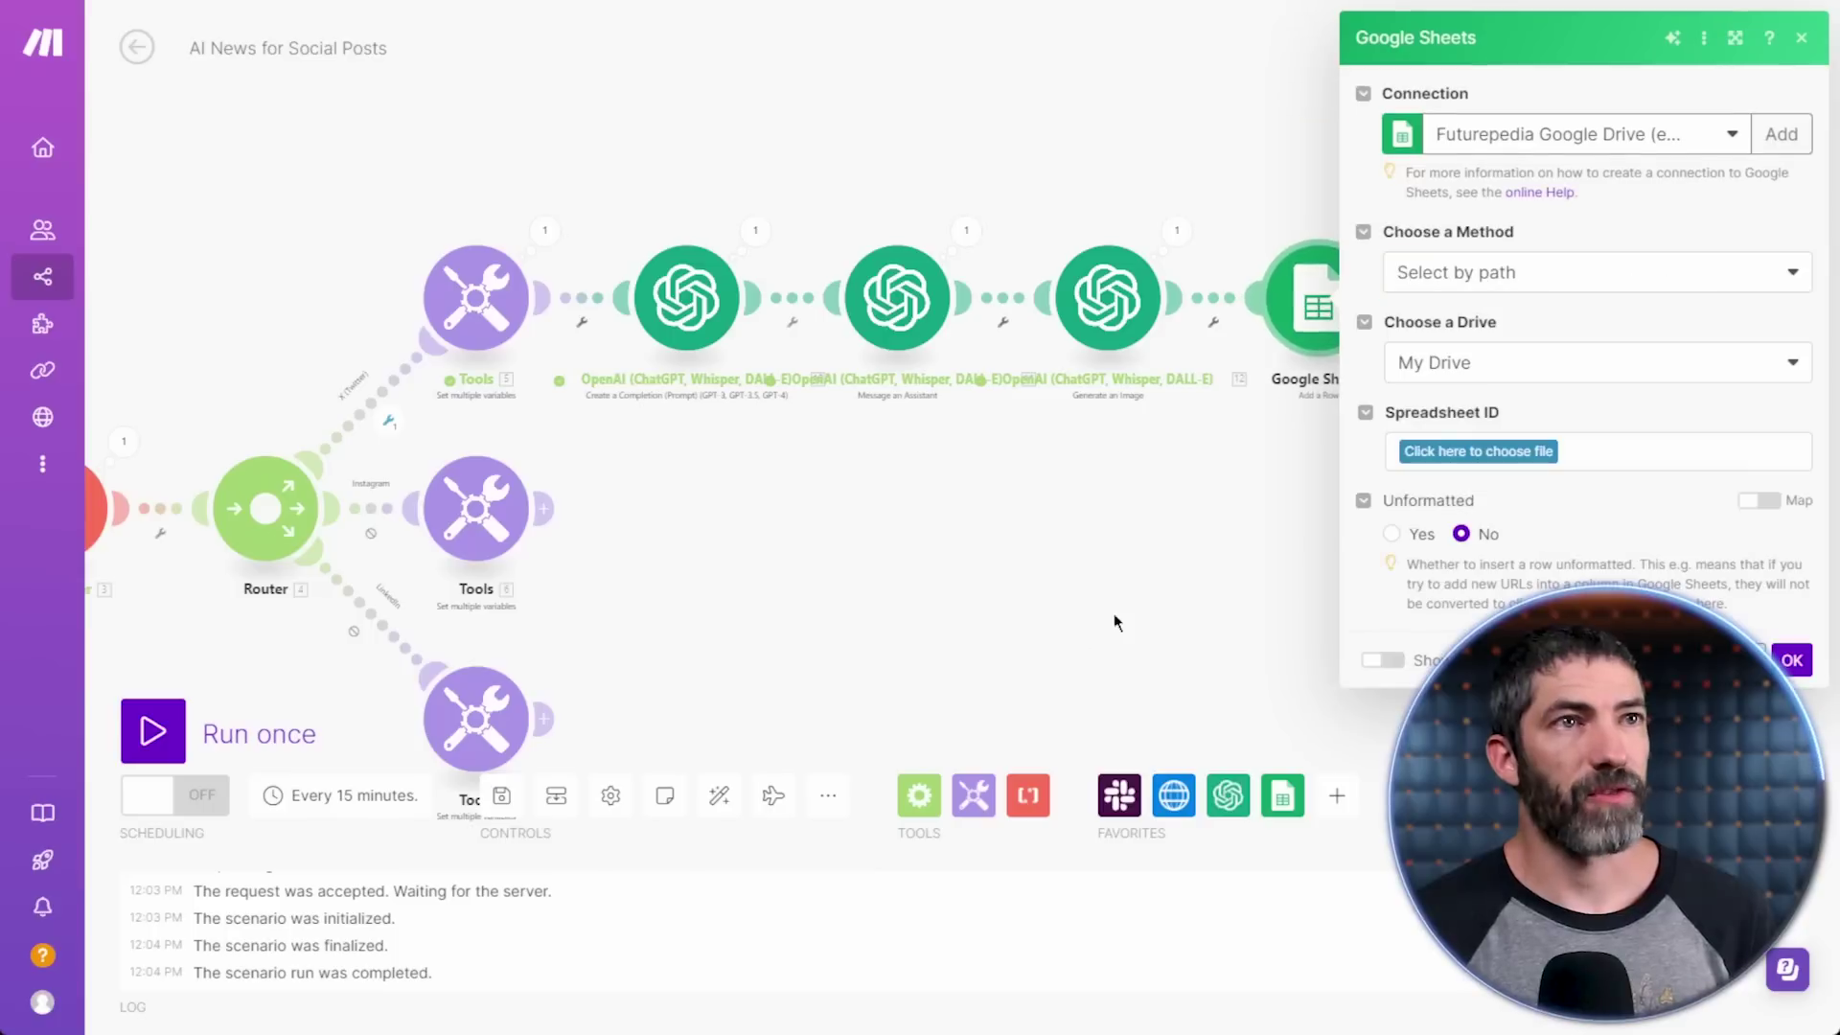
- Target the Futurepedia/Social Media/Social Media Posts spreadsheet, sheet 2024
click(1478, 451)
click(1495, 554)
scroll(1598, 633, down, 5)
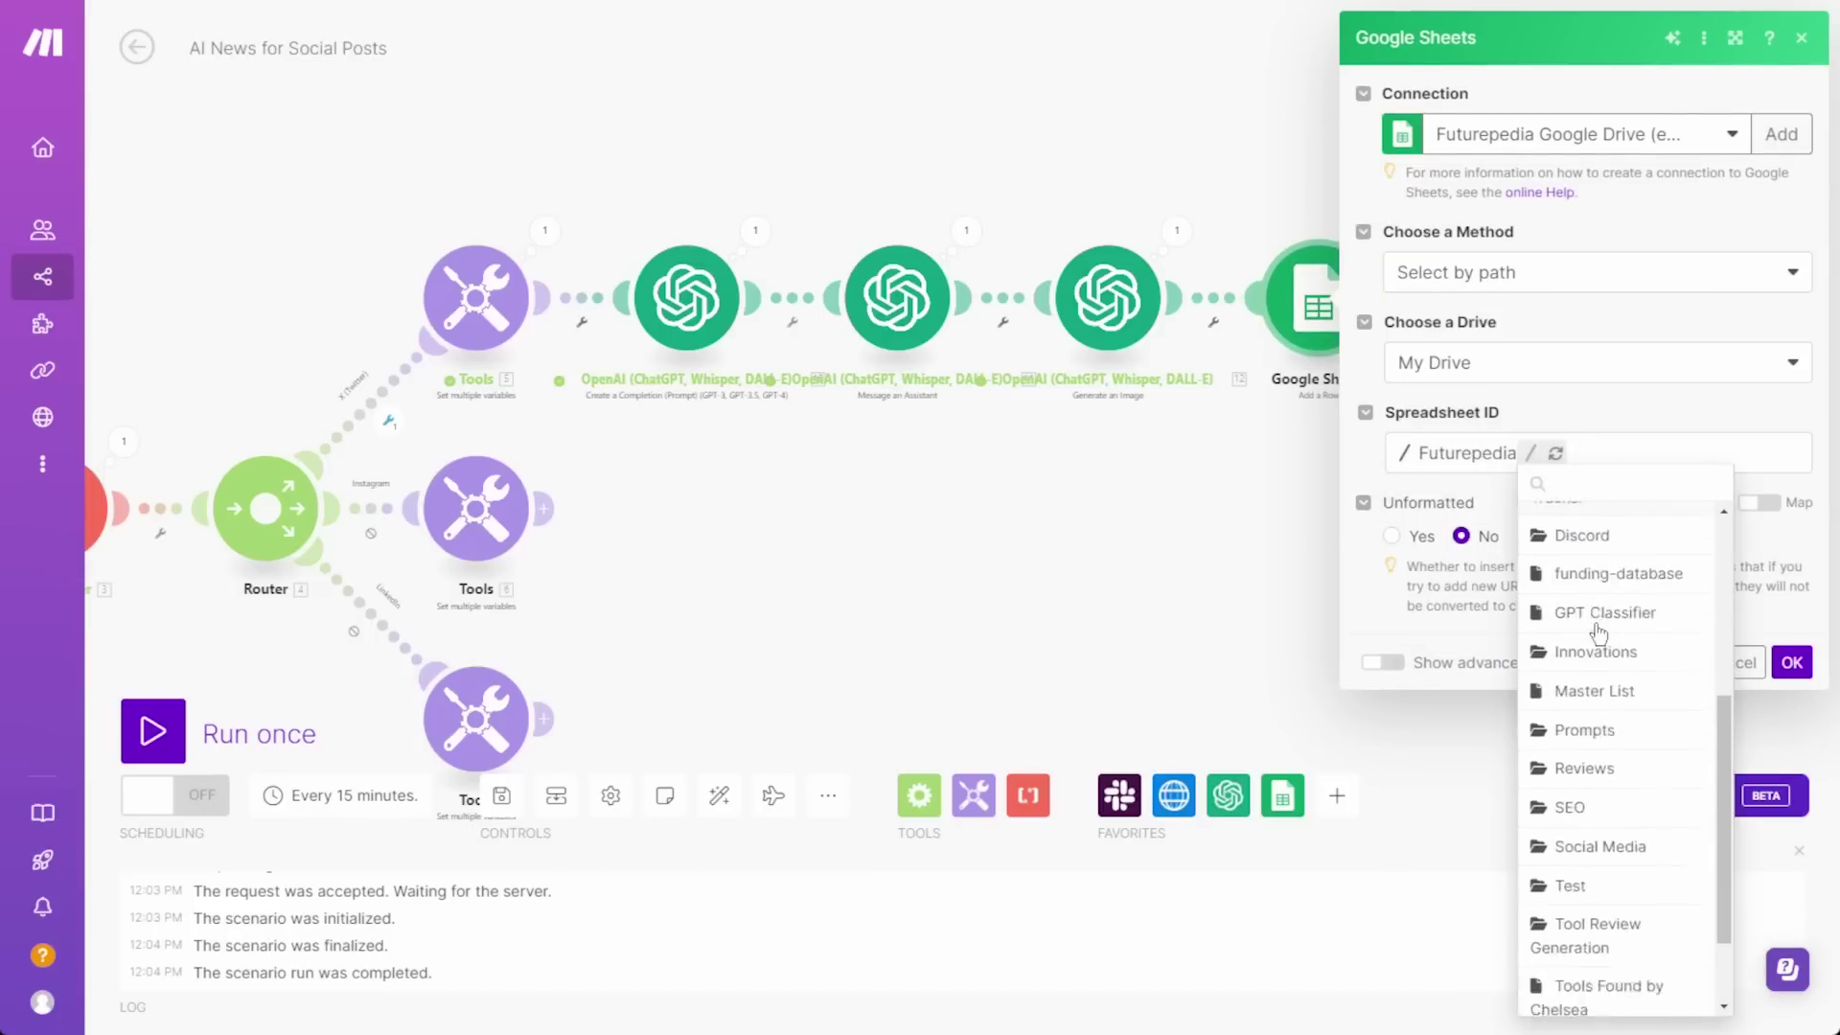
scroll(1610, 671, down, 1)
click(1644, 778)
click(1706, 564)
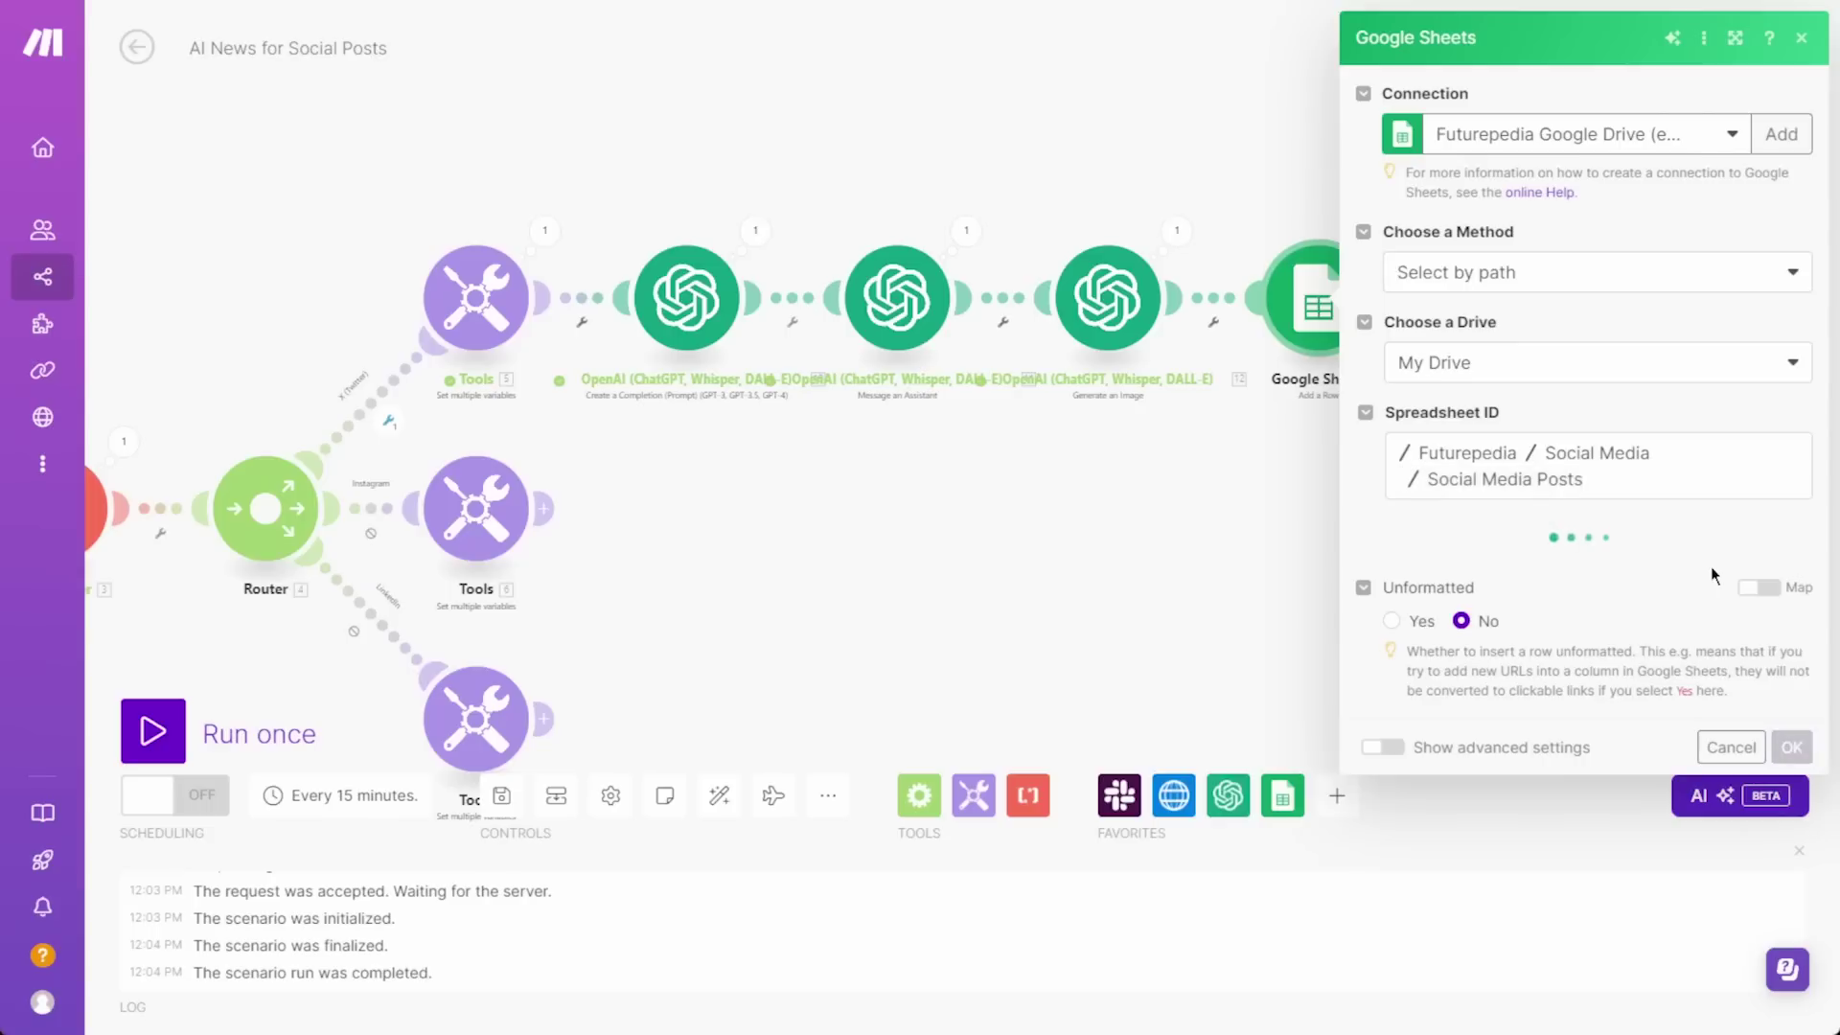
scroll(1365, 567, down, 2)
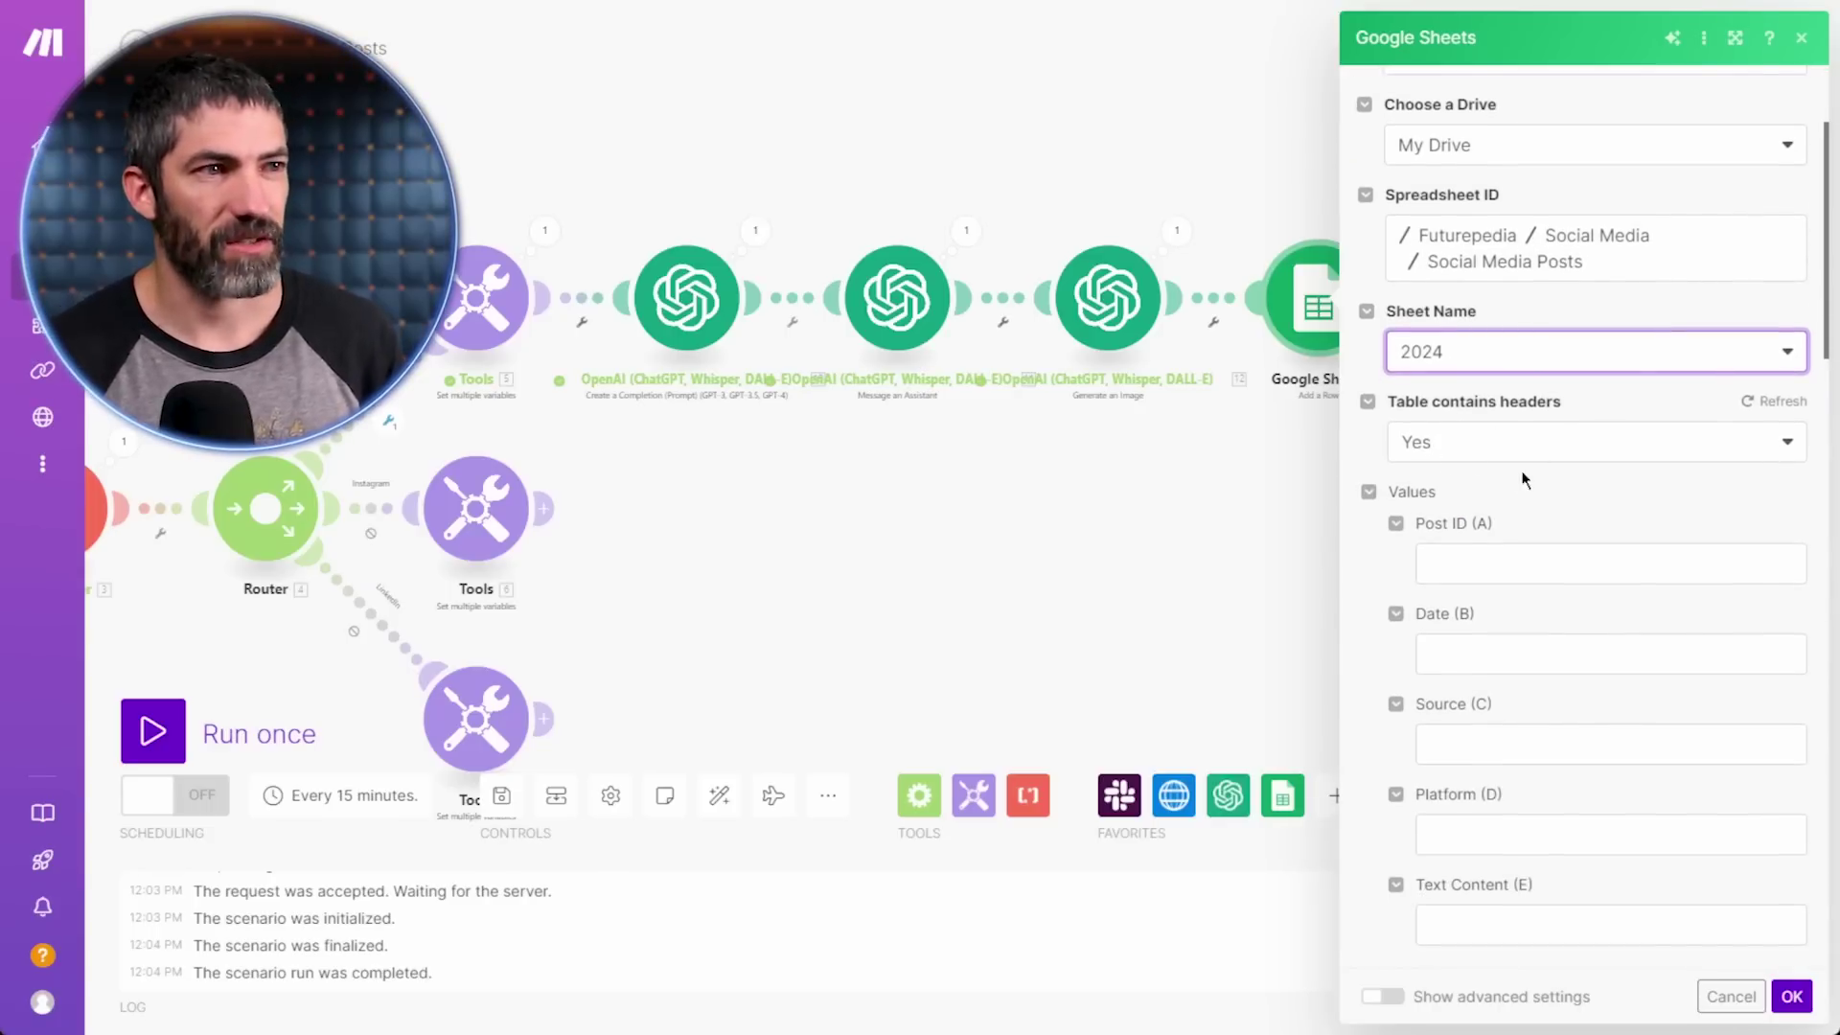
scroll(1476, 454, down, 1)
- Map 5.PostID and 5.Date, set Source to News Article and Platform to X (Twitter)
click(1581, 453)
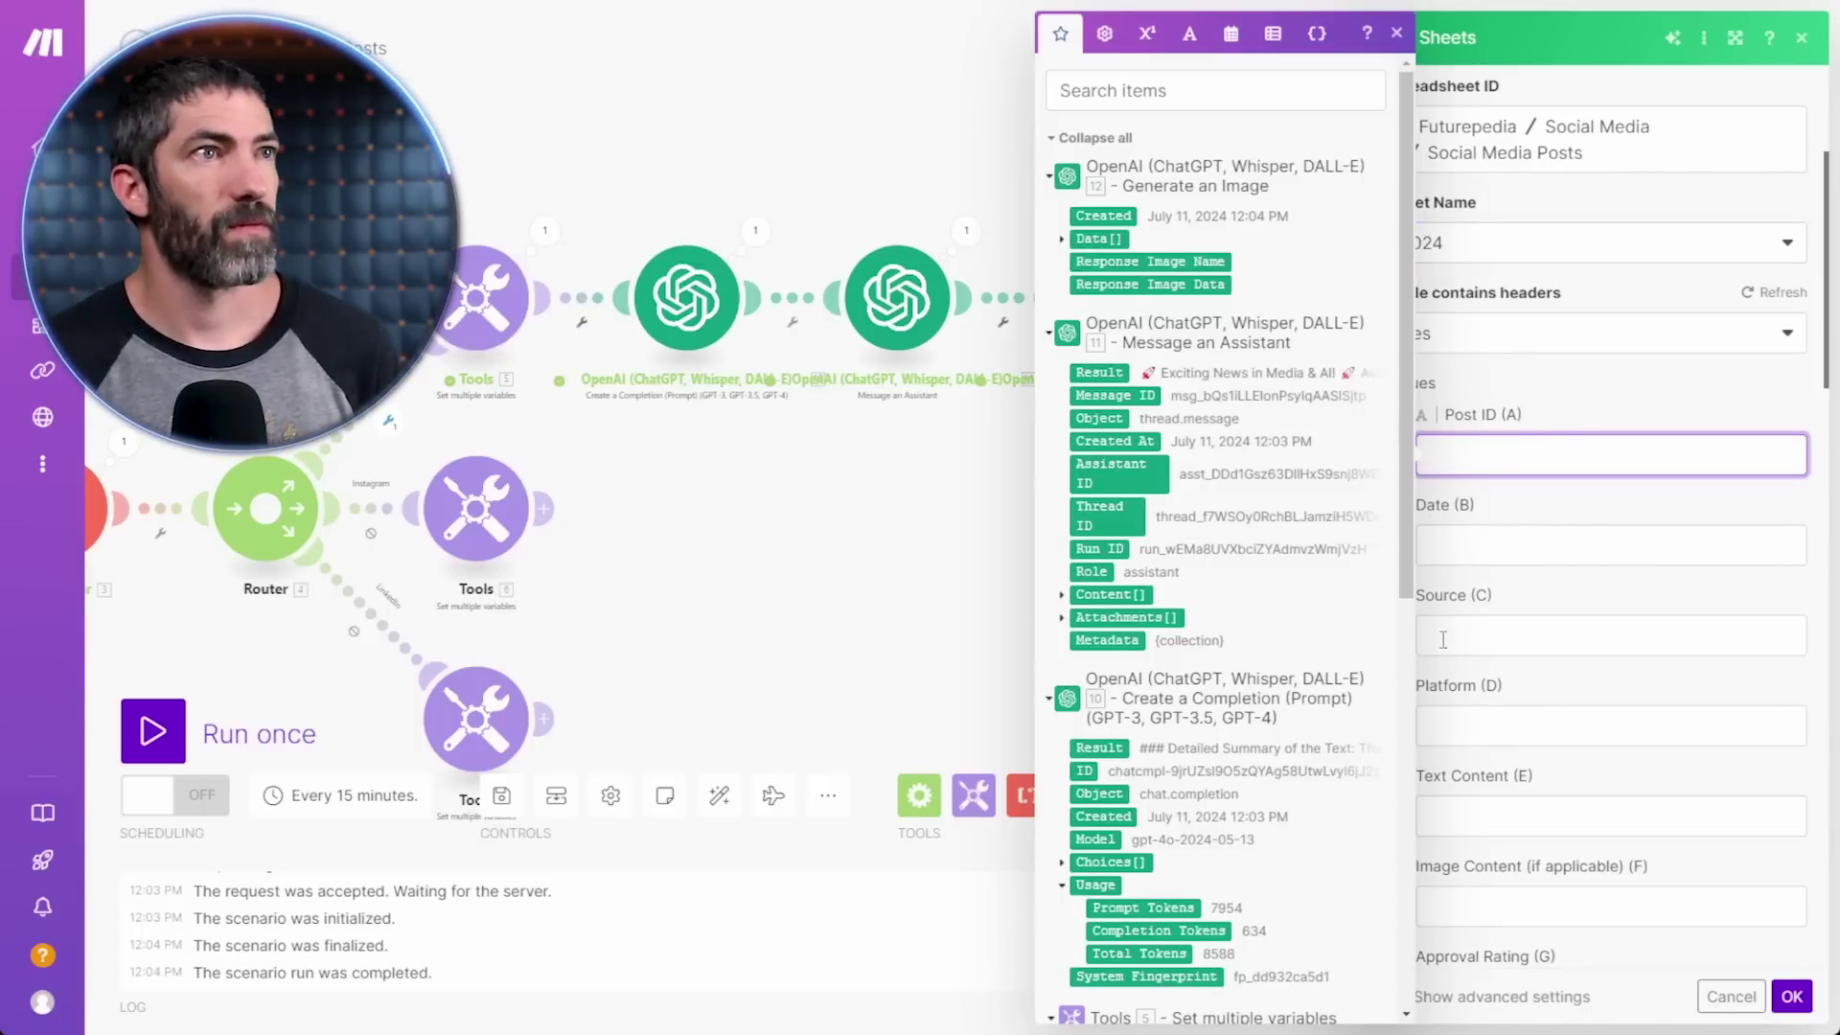
scroll(1283, 619, down, 5)
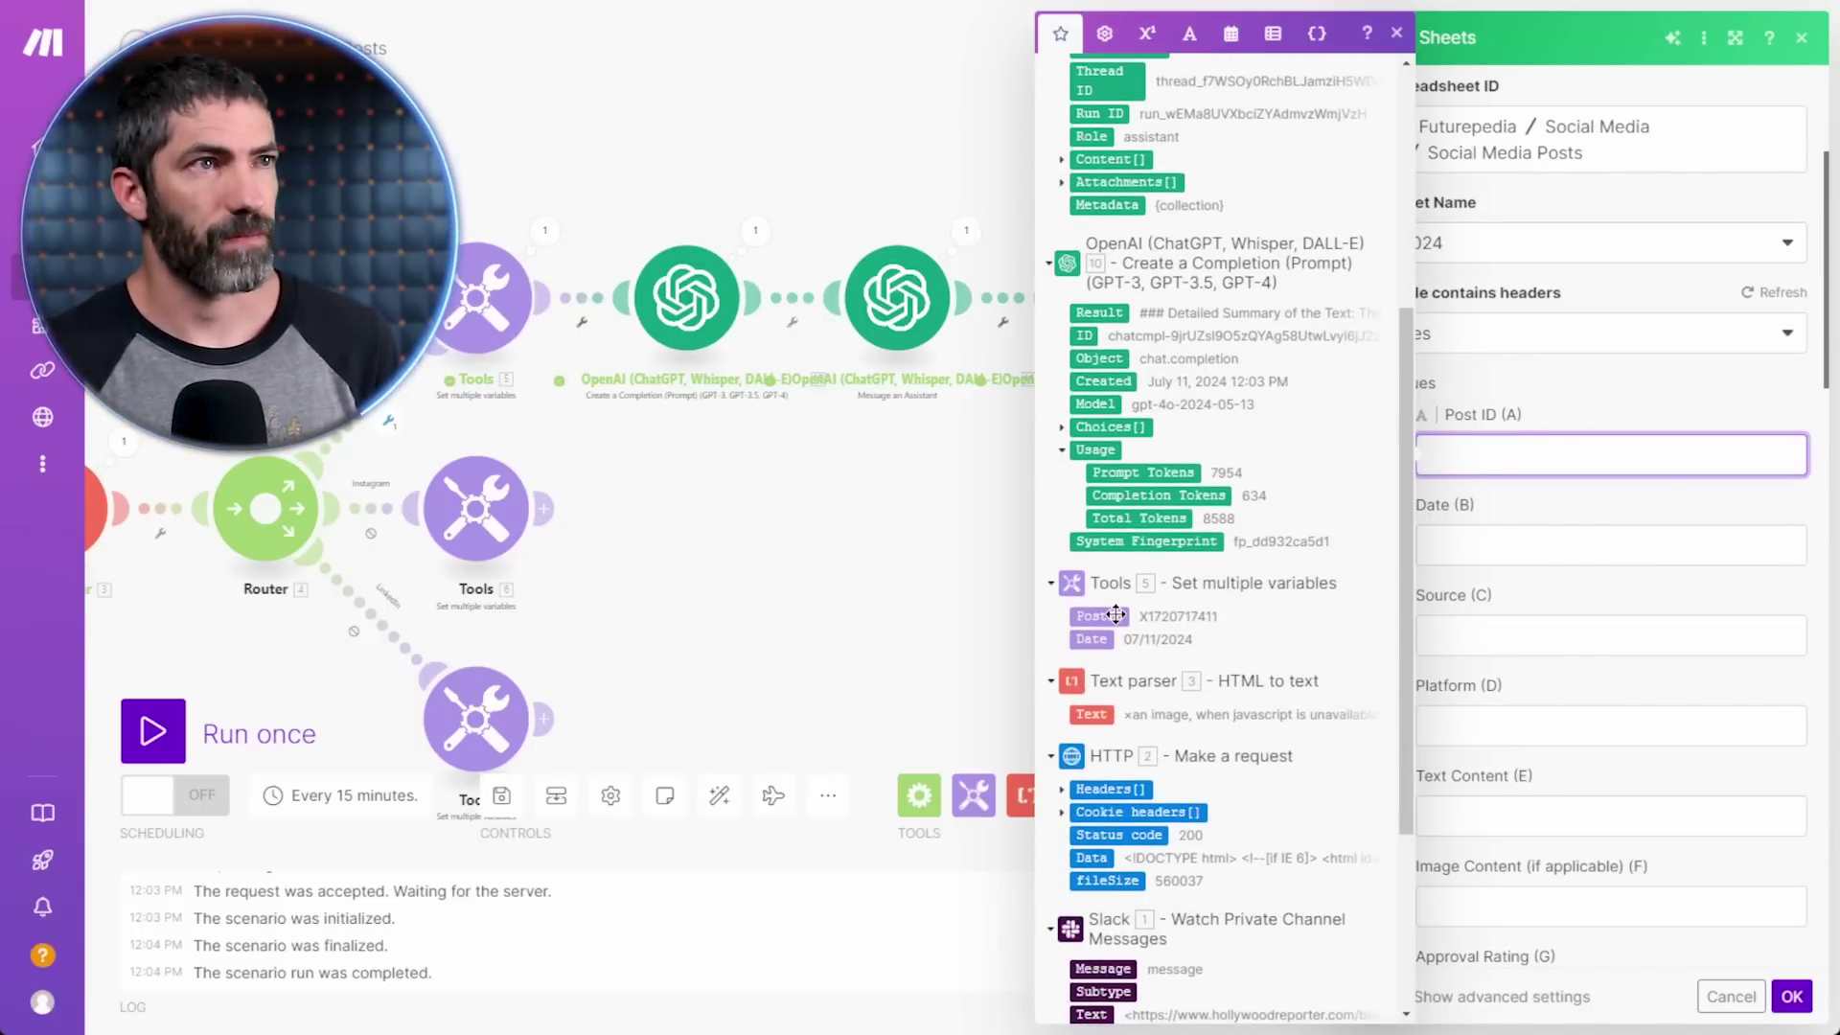
click(1116, 614)
key(Tab)
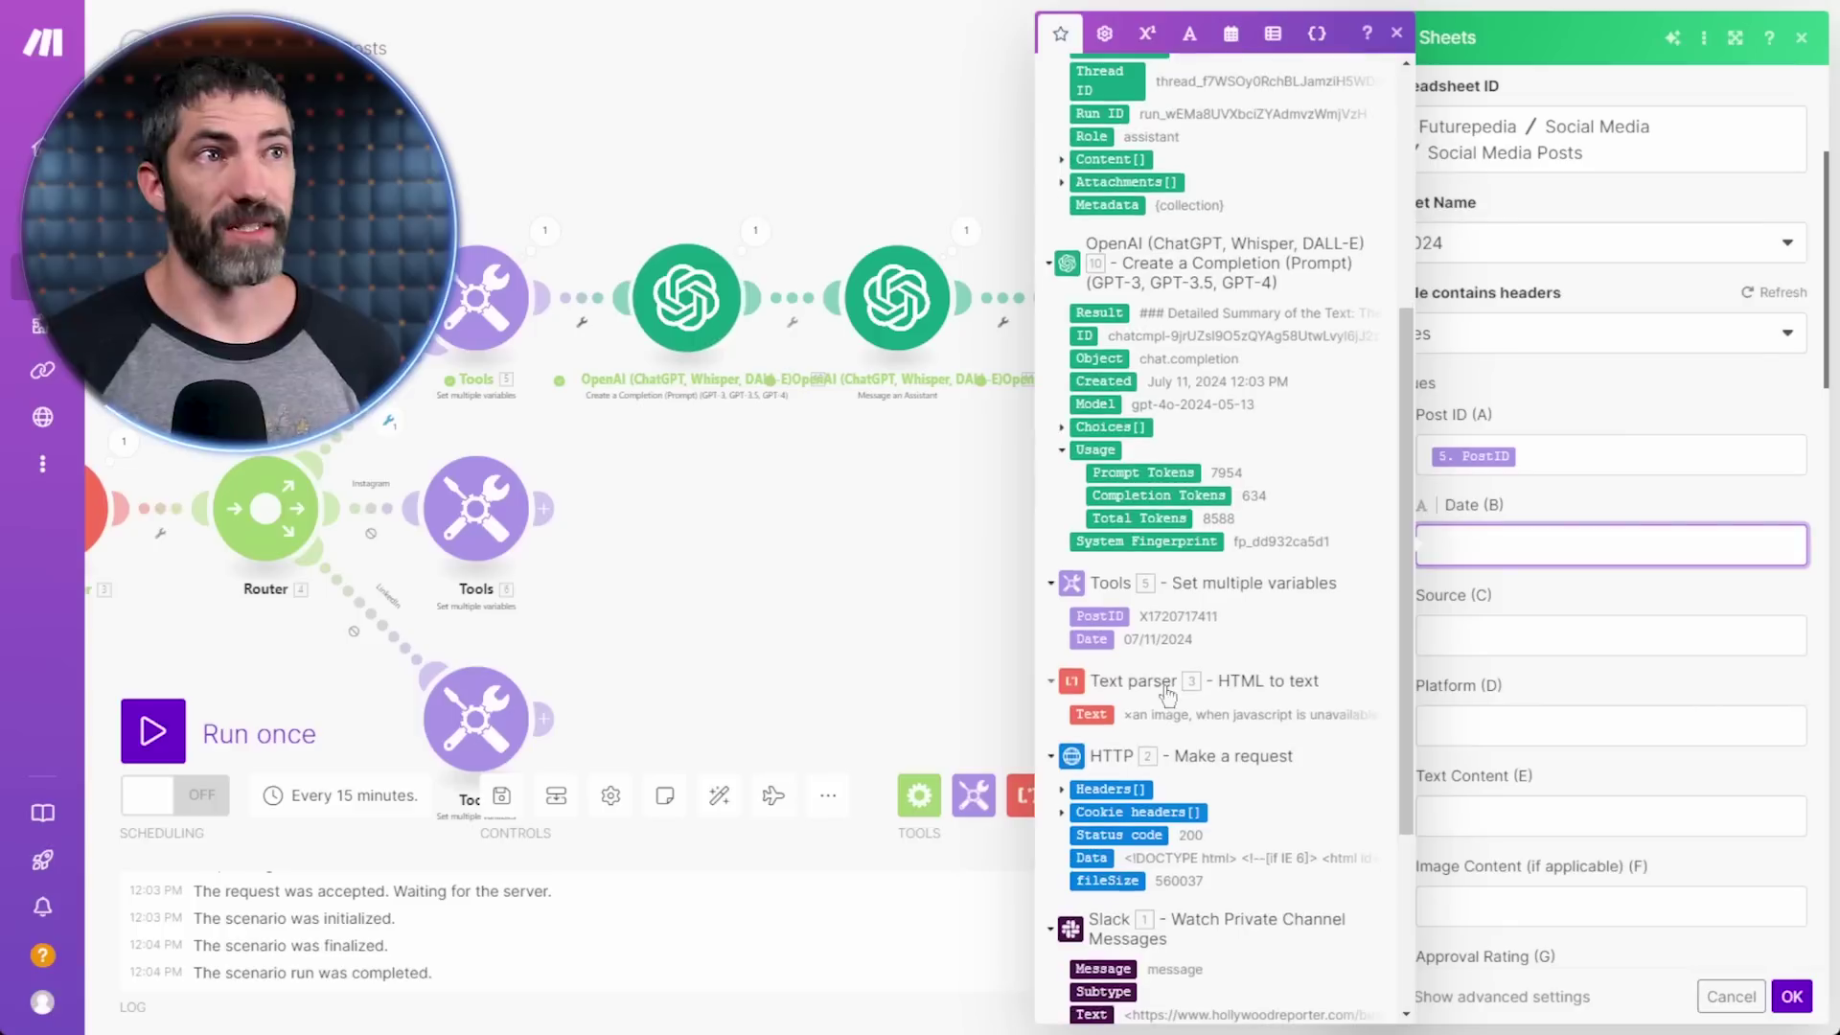
click(1091, 638)
click(1457, 645)
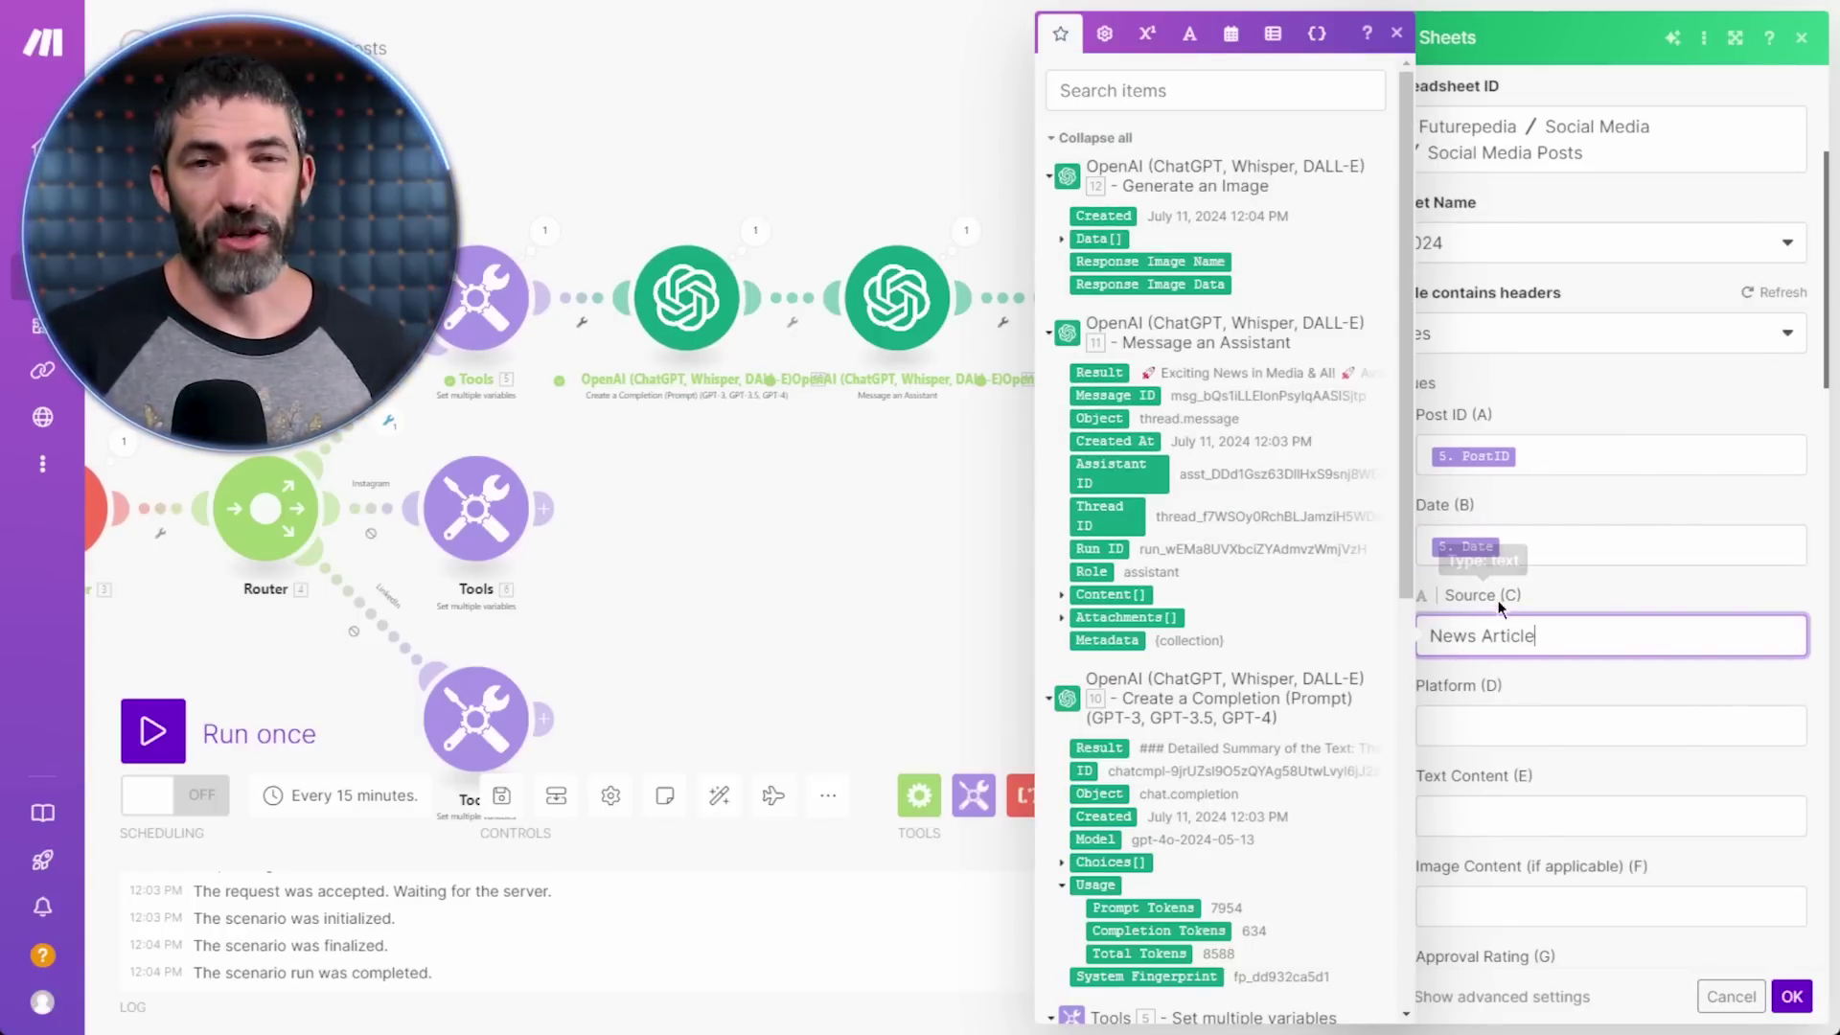
click(1577, 600)
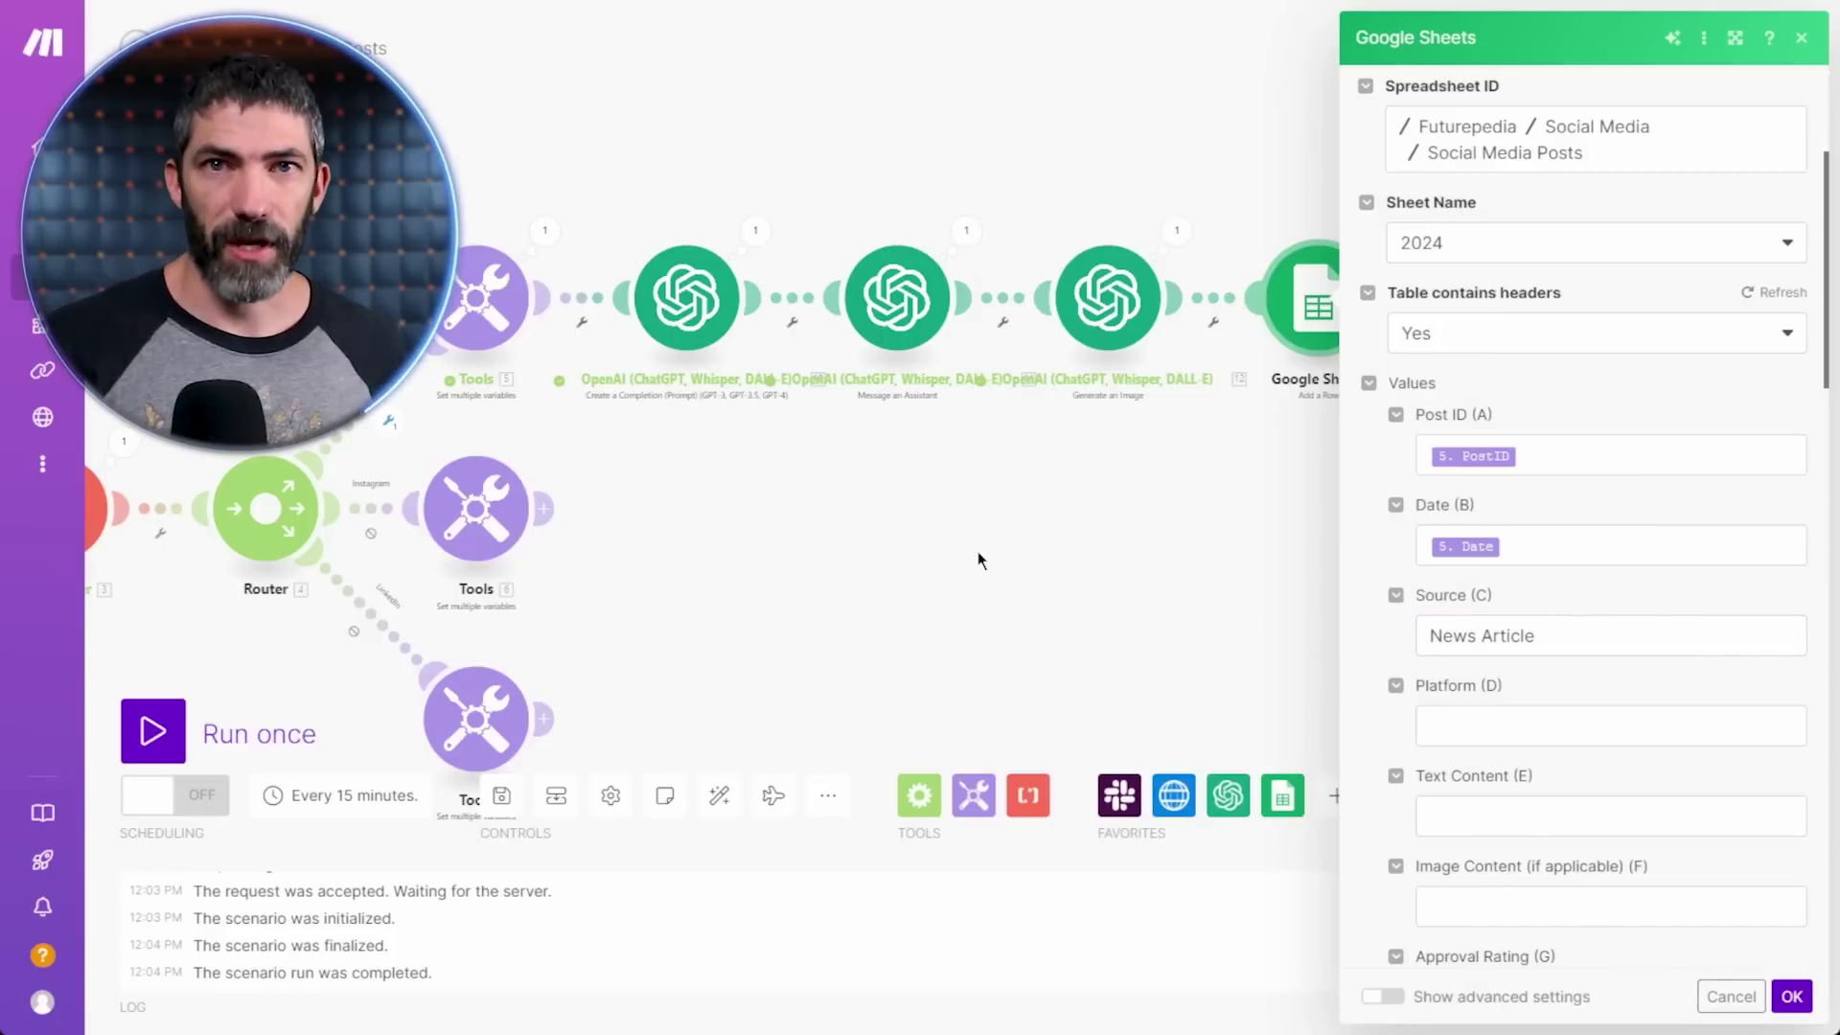
click(1510, 725)
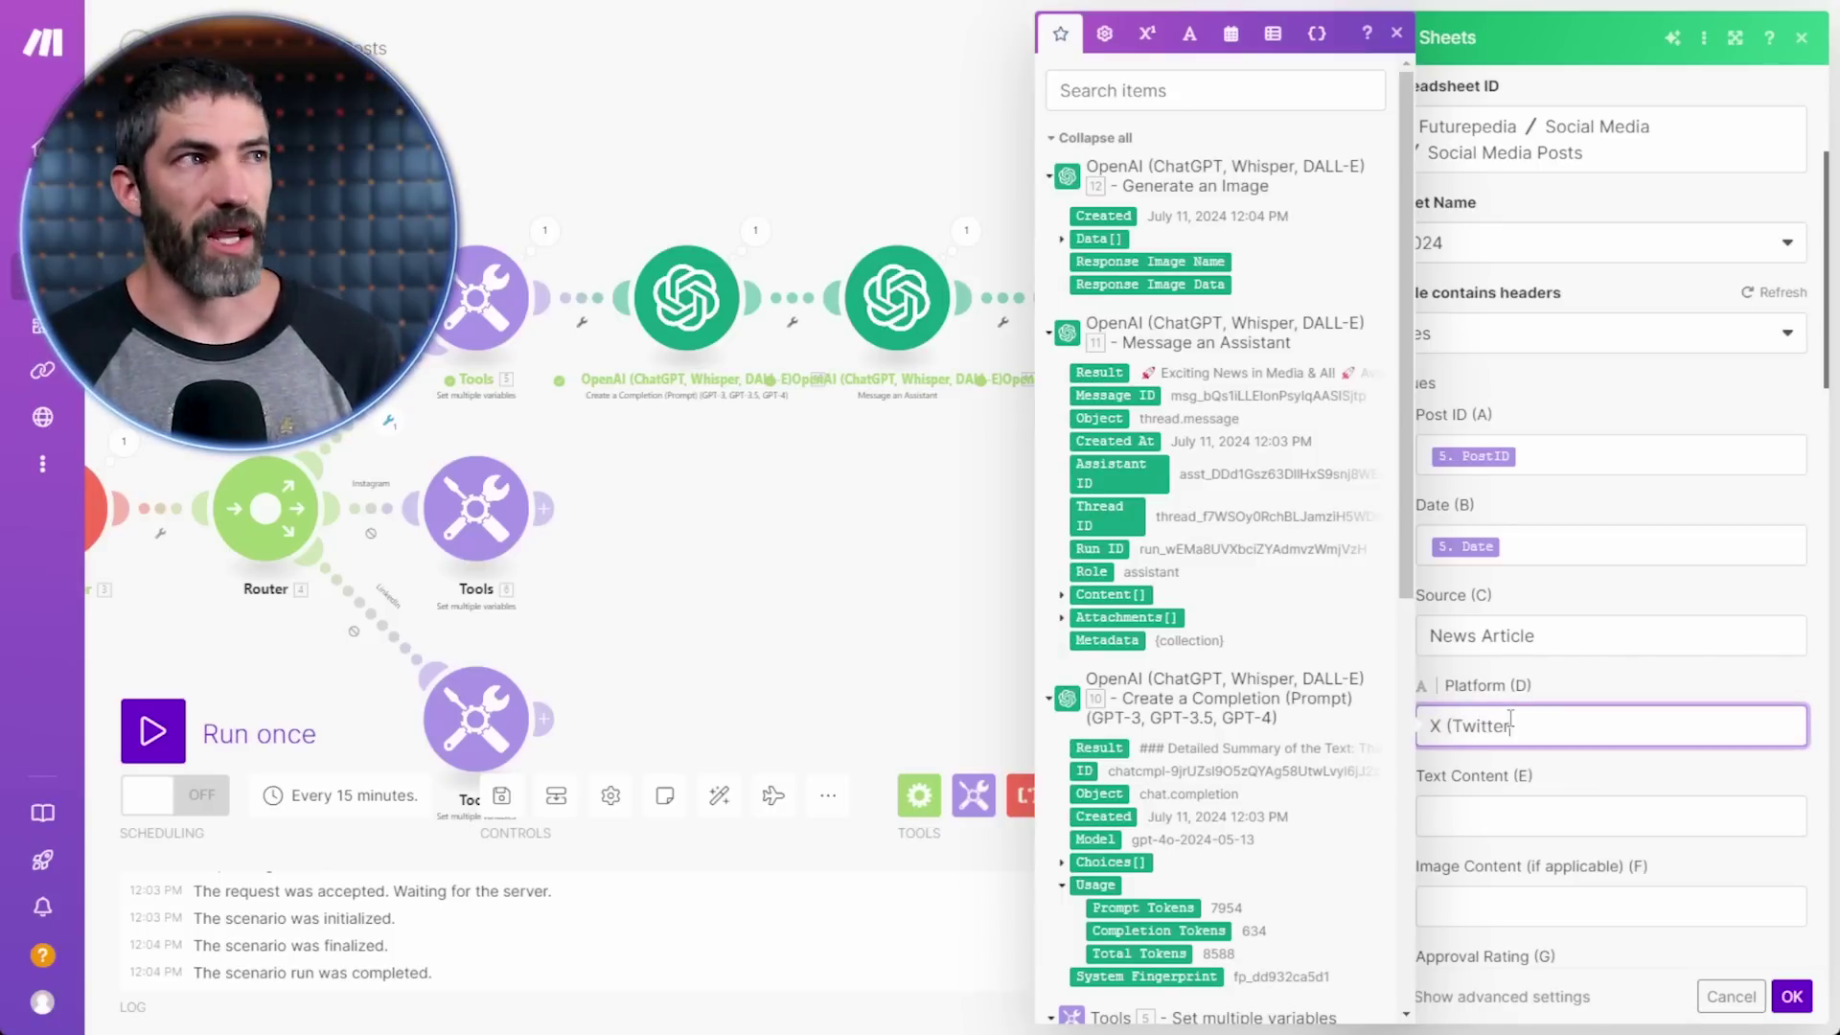
- Map 11.Result to Text Content and 12.Data[]:URL to Image Content, save, and auto-align
click(1492, 824)
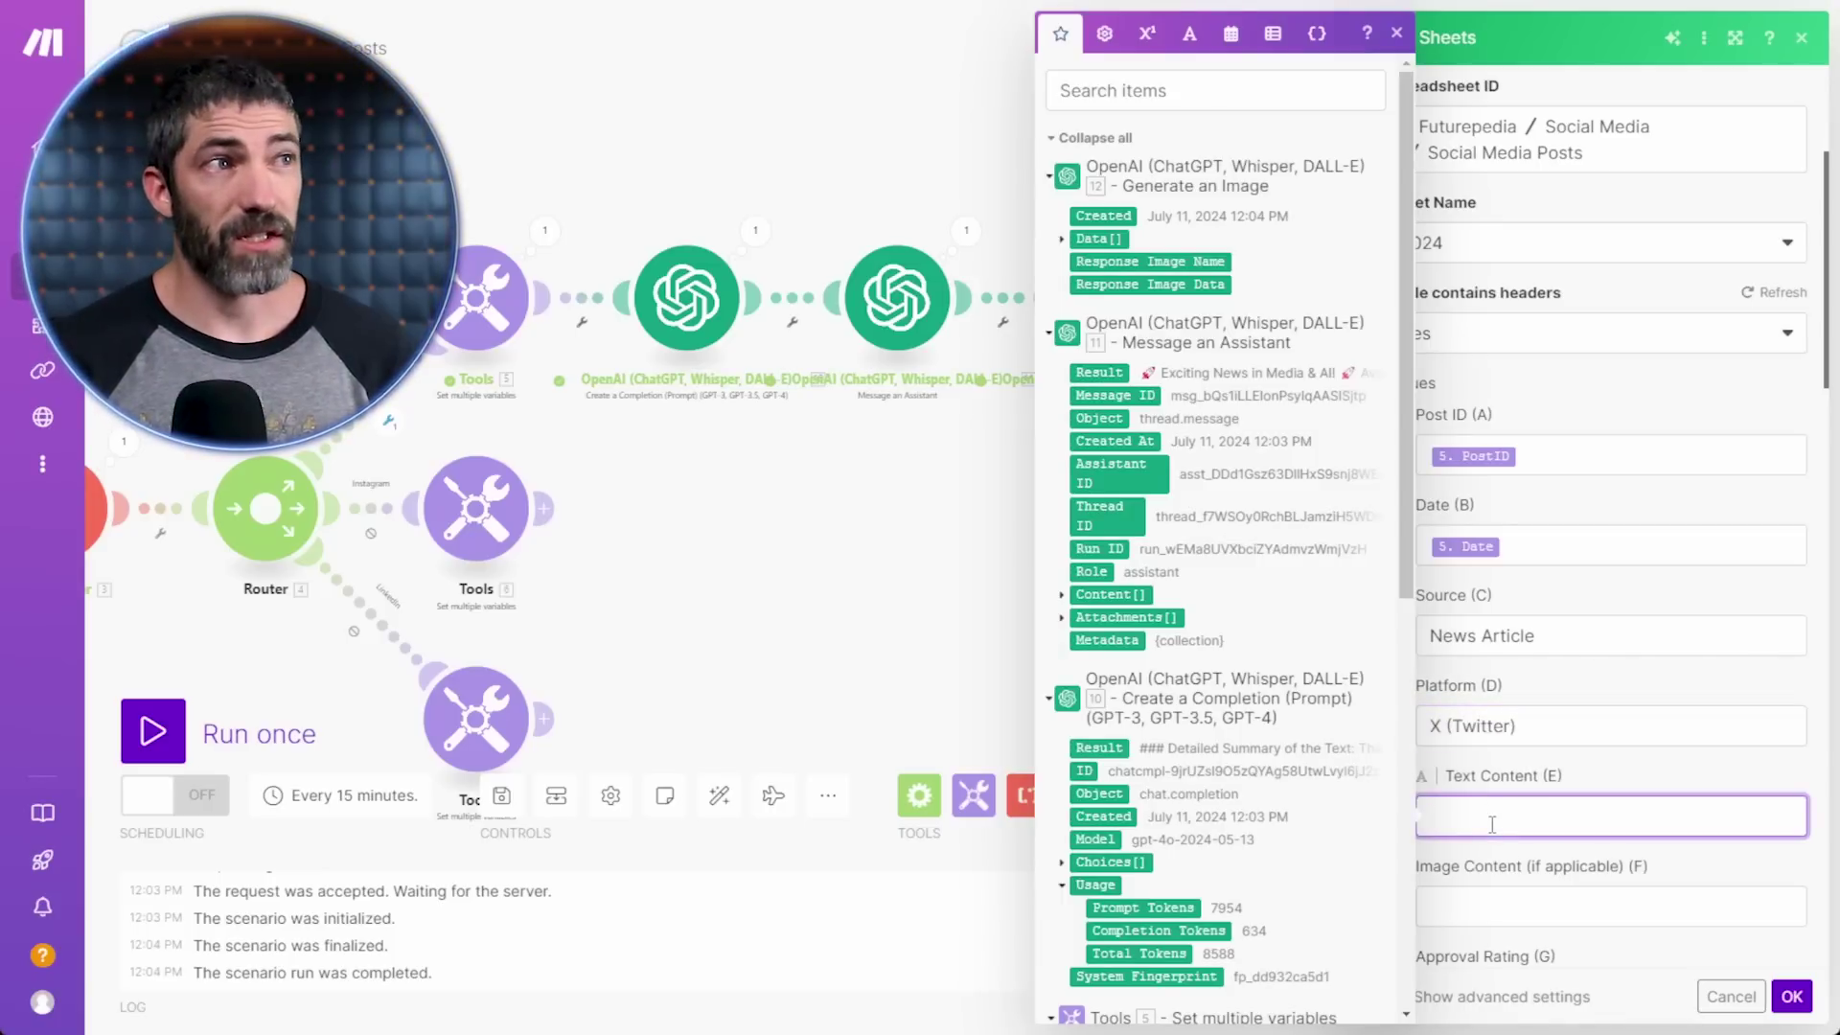
click(1099, 373)
click(1492, 901)
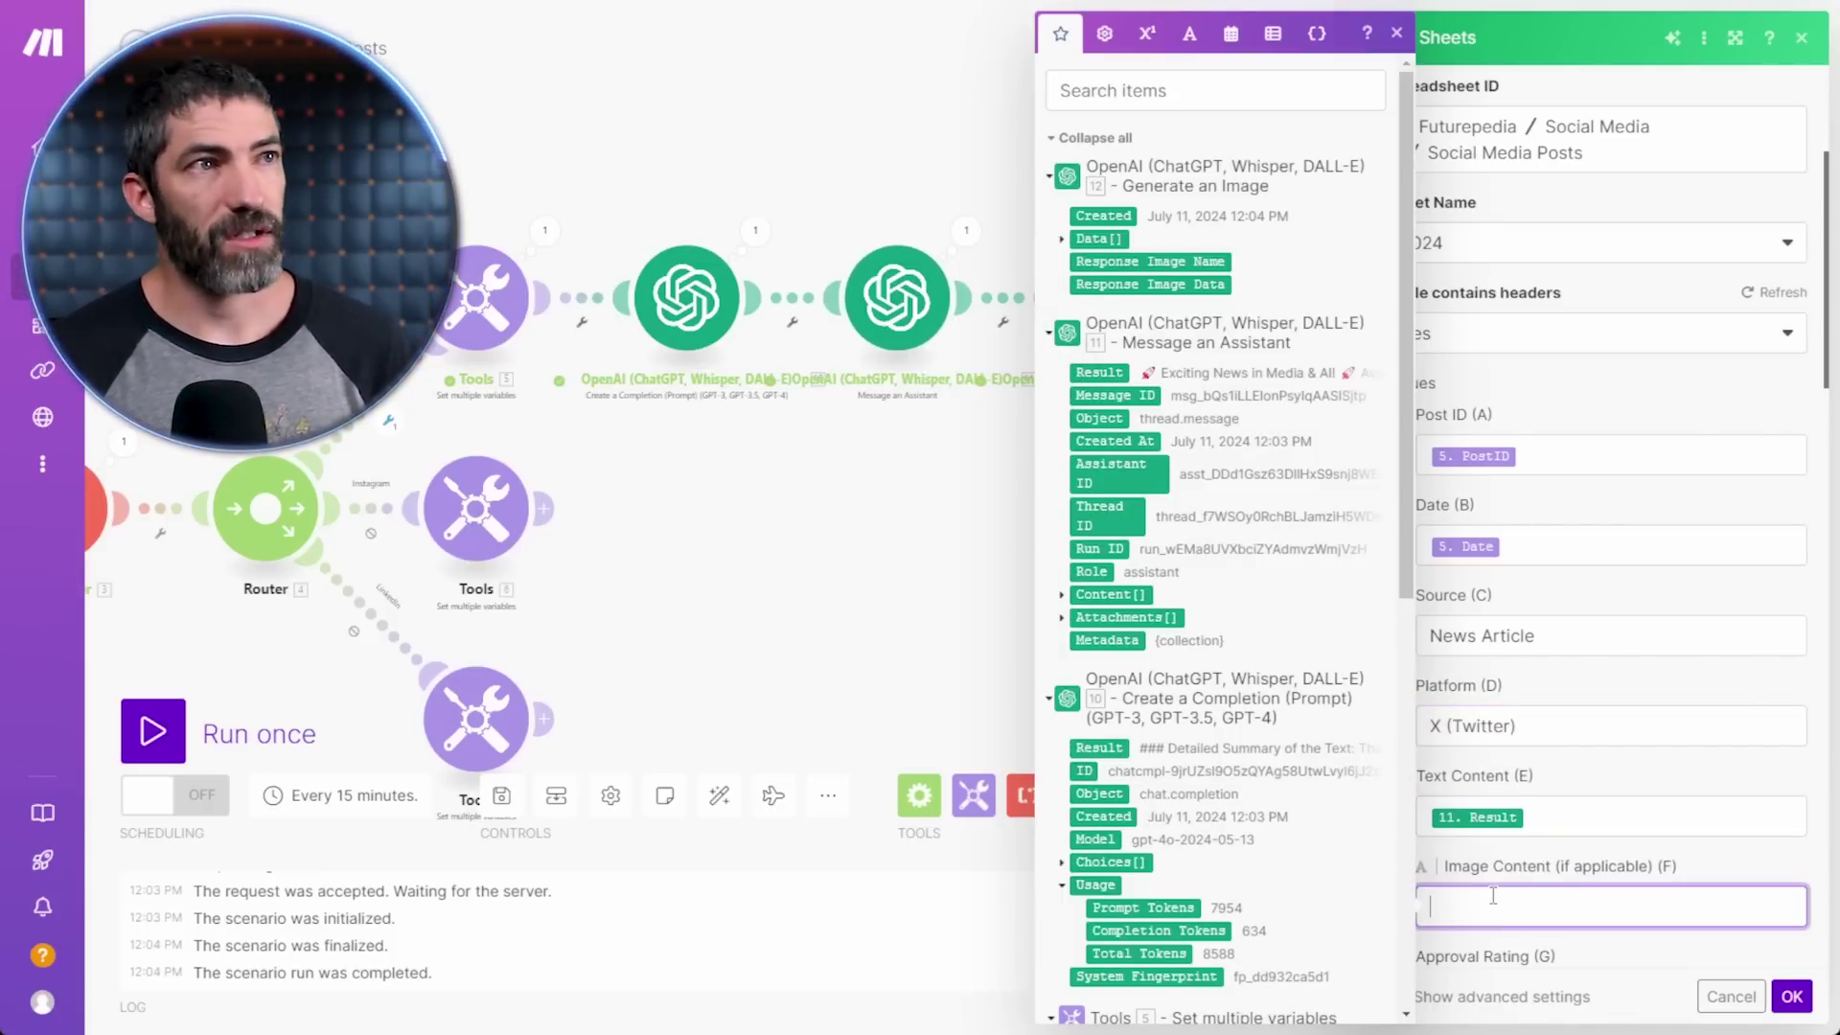
click(1062, 238)
click(1104, 262)
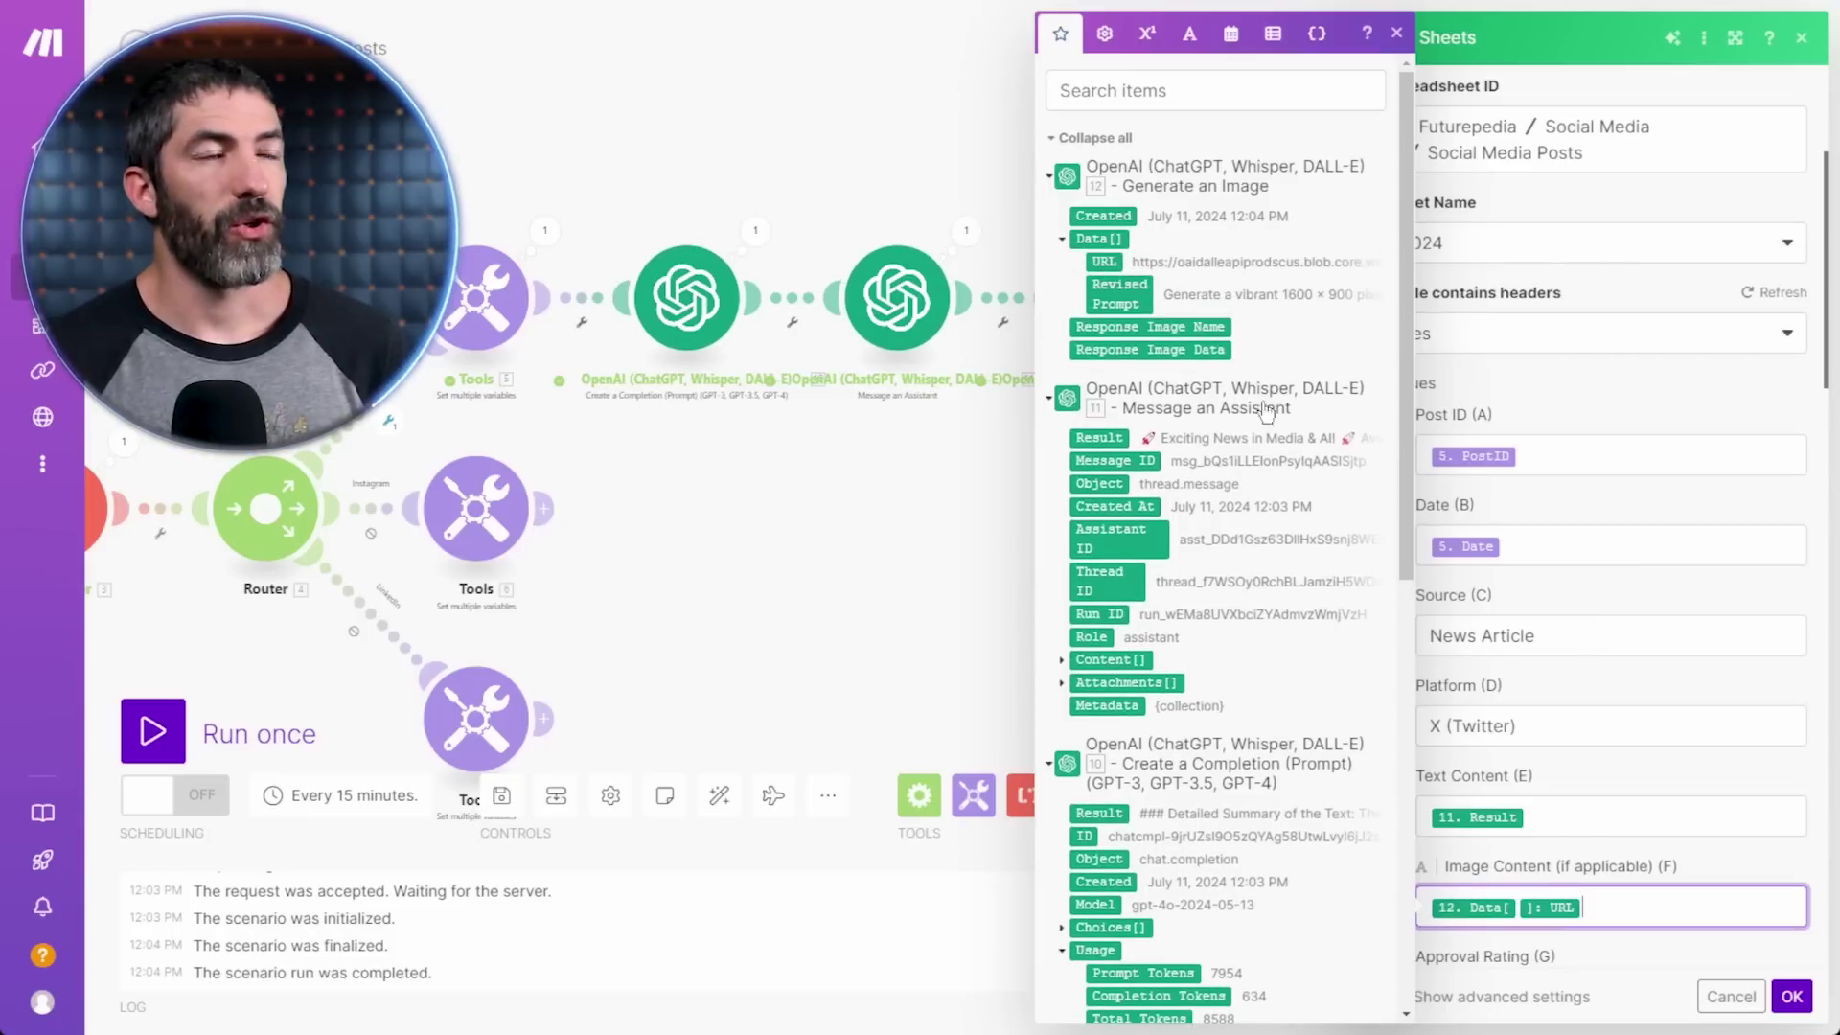
scroll(1581, 688, down, 3)
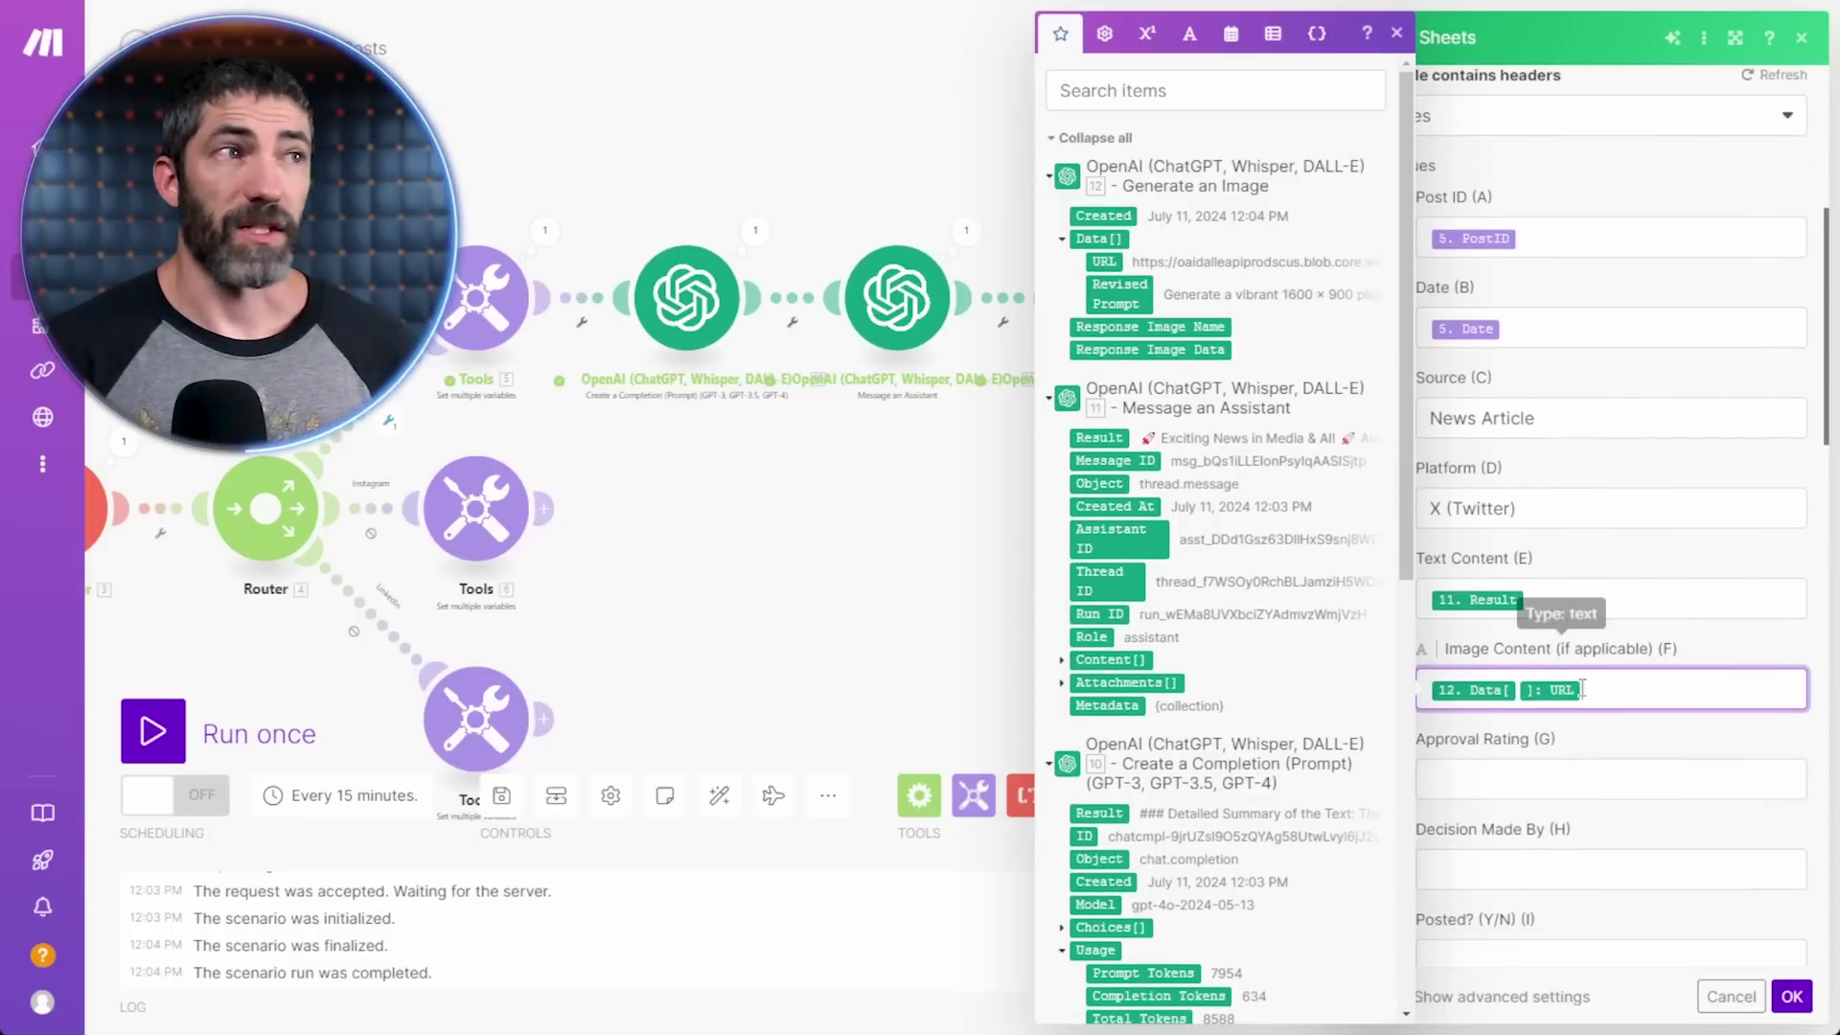
click(1791, 997)
click(719, 795)
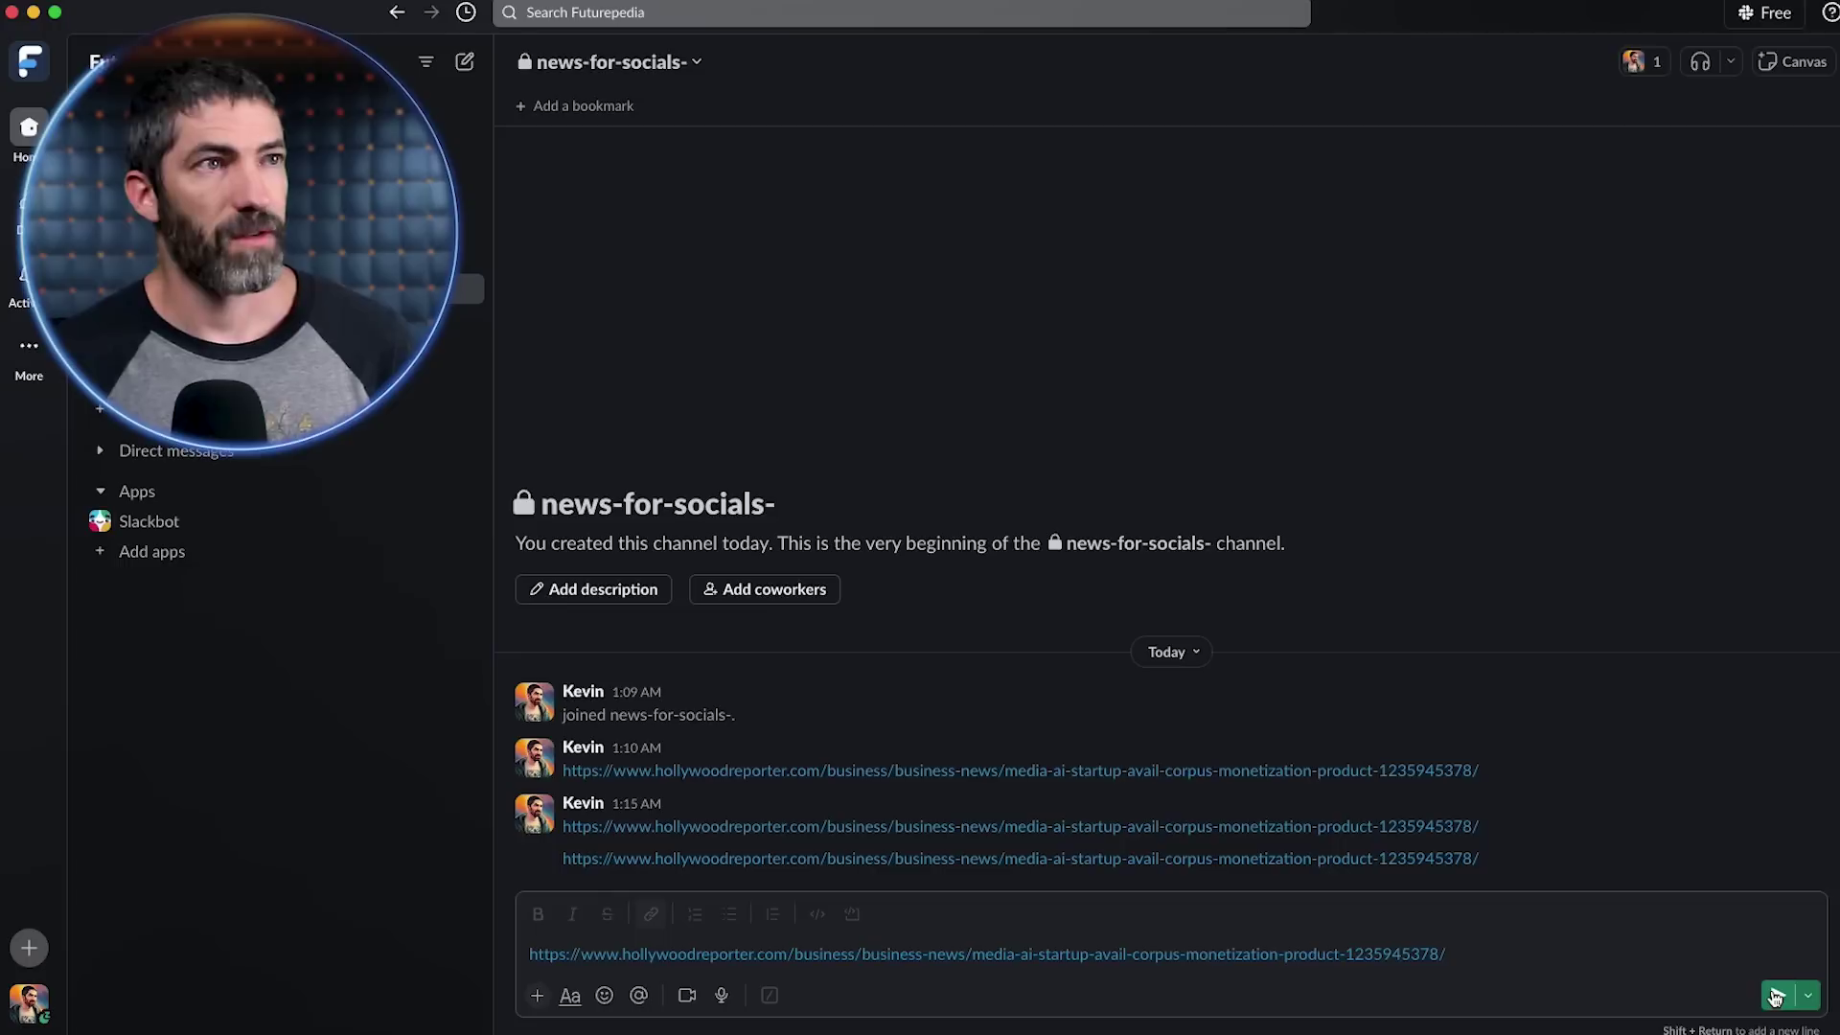
click(1775, 997)
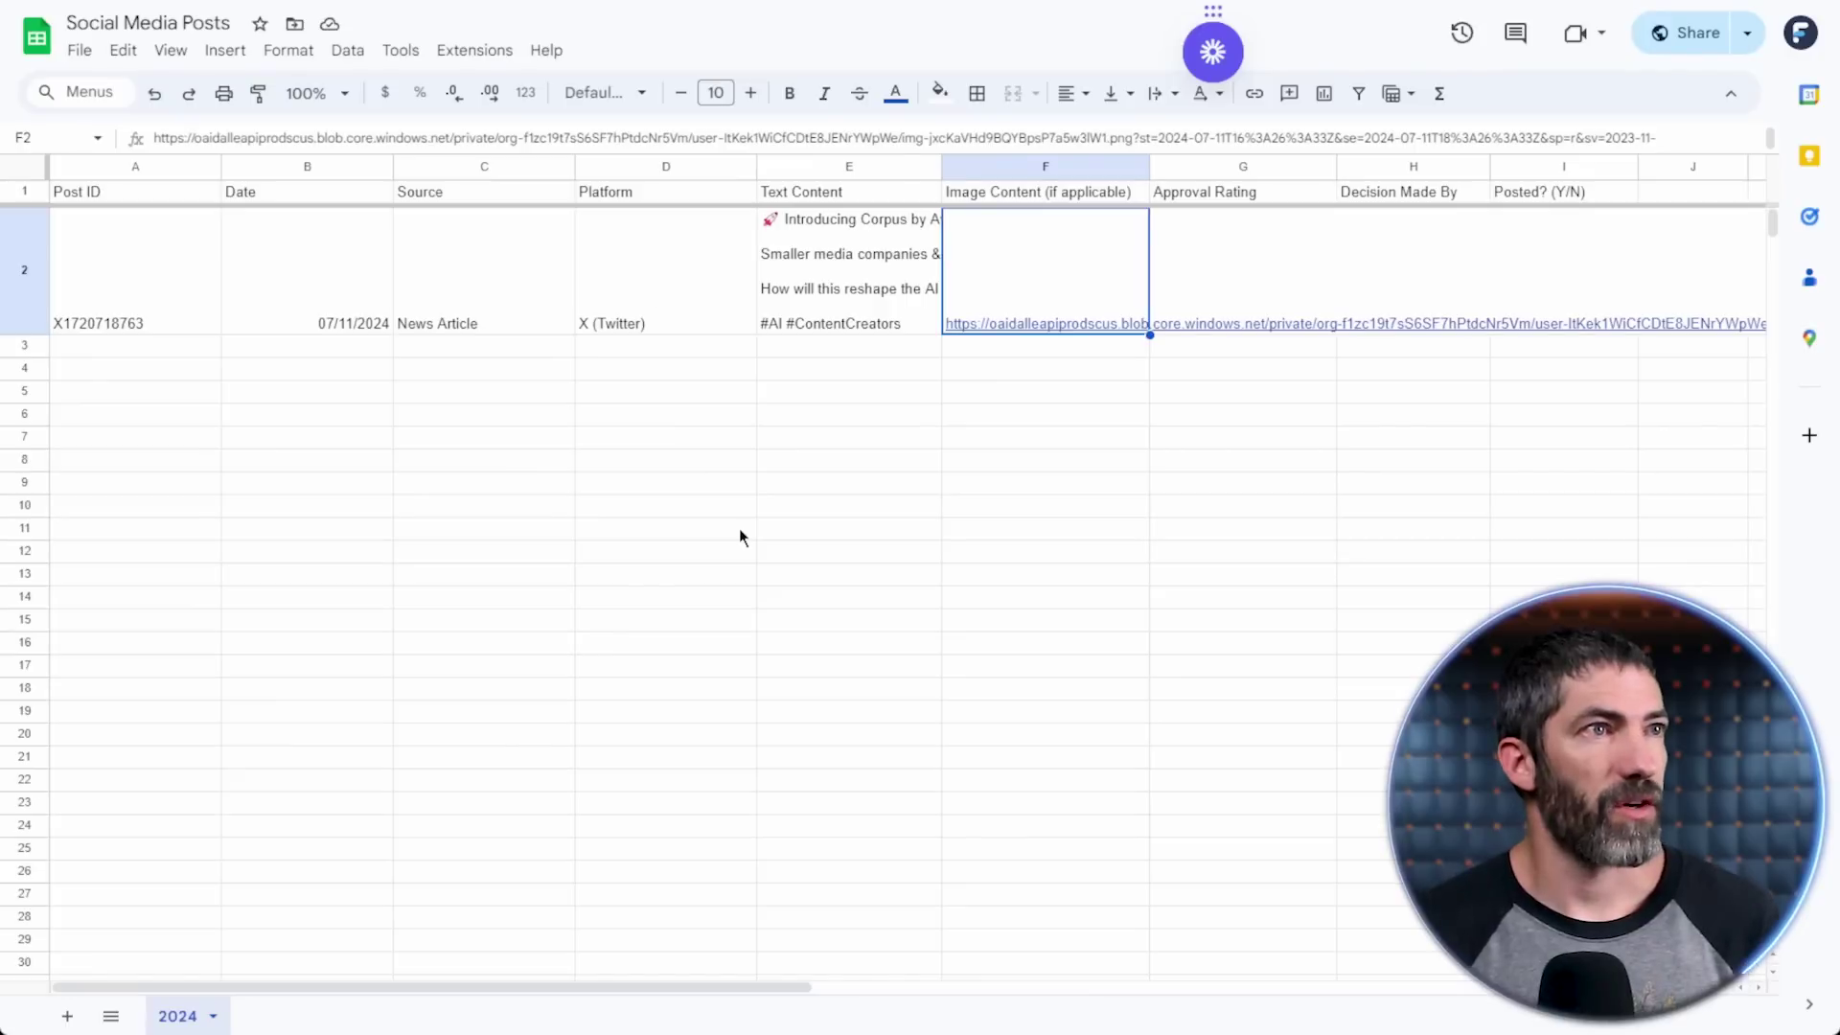
- Check row 2's Post ID, date, tweet text in E2 and image link in F2
drag(156, 293, 1589, 292)
click(864, 276)
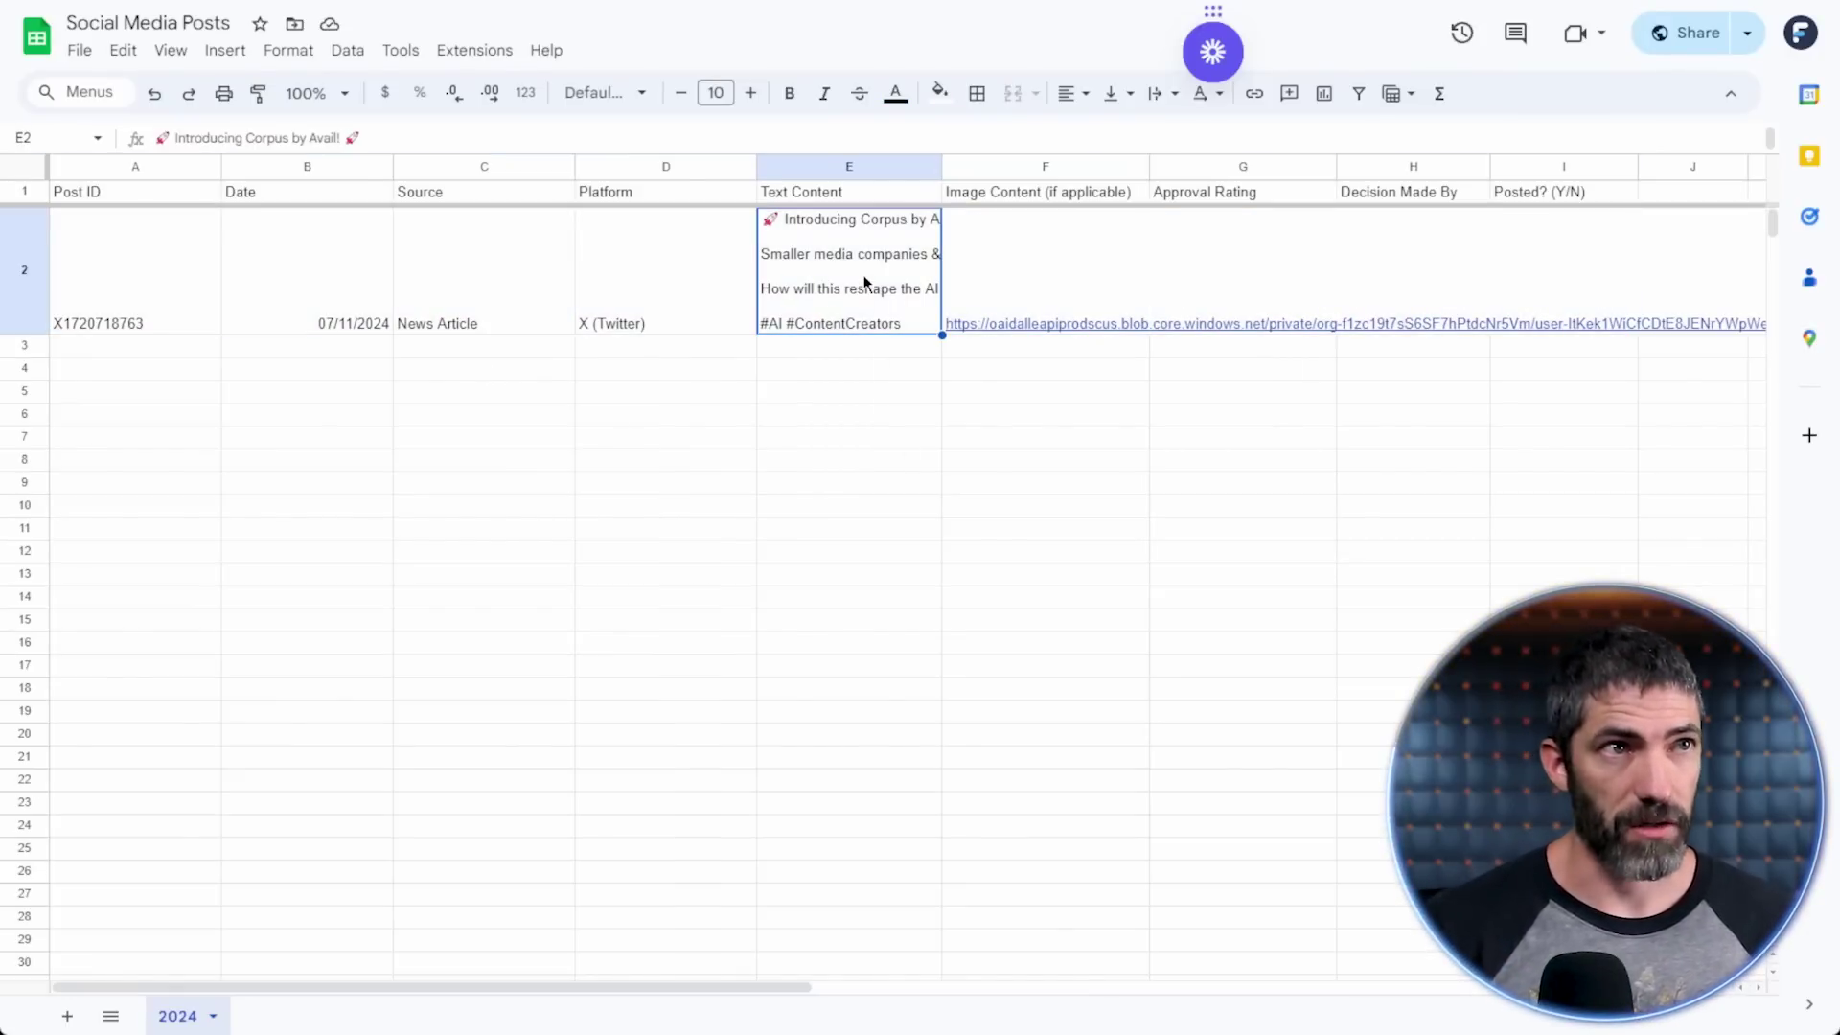
click(948, 275)
click(729, 433)
click(143, 287)
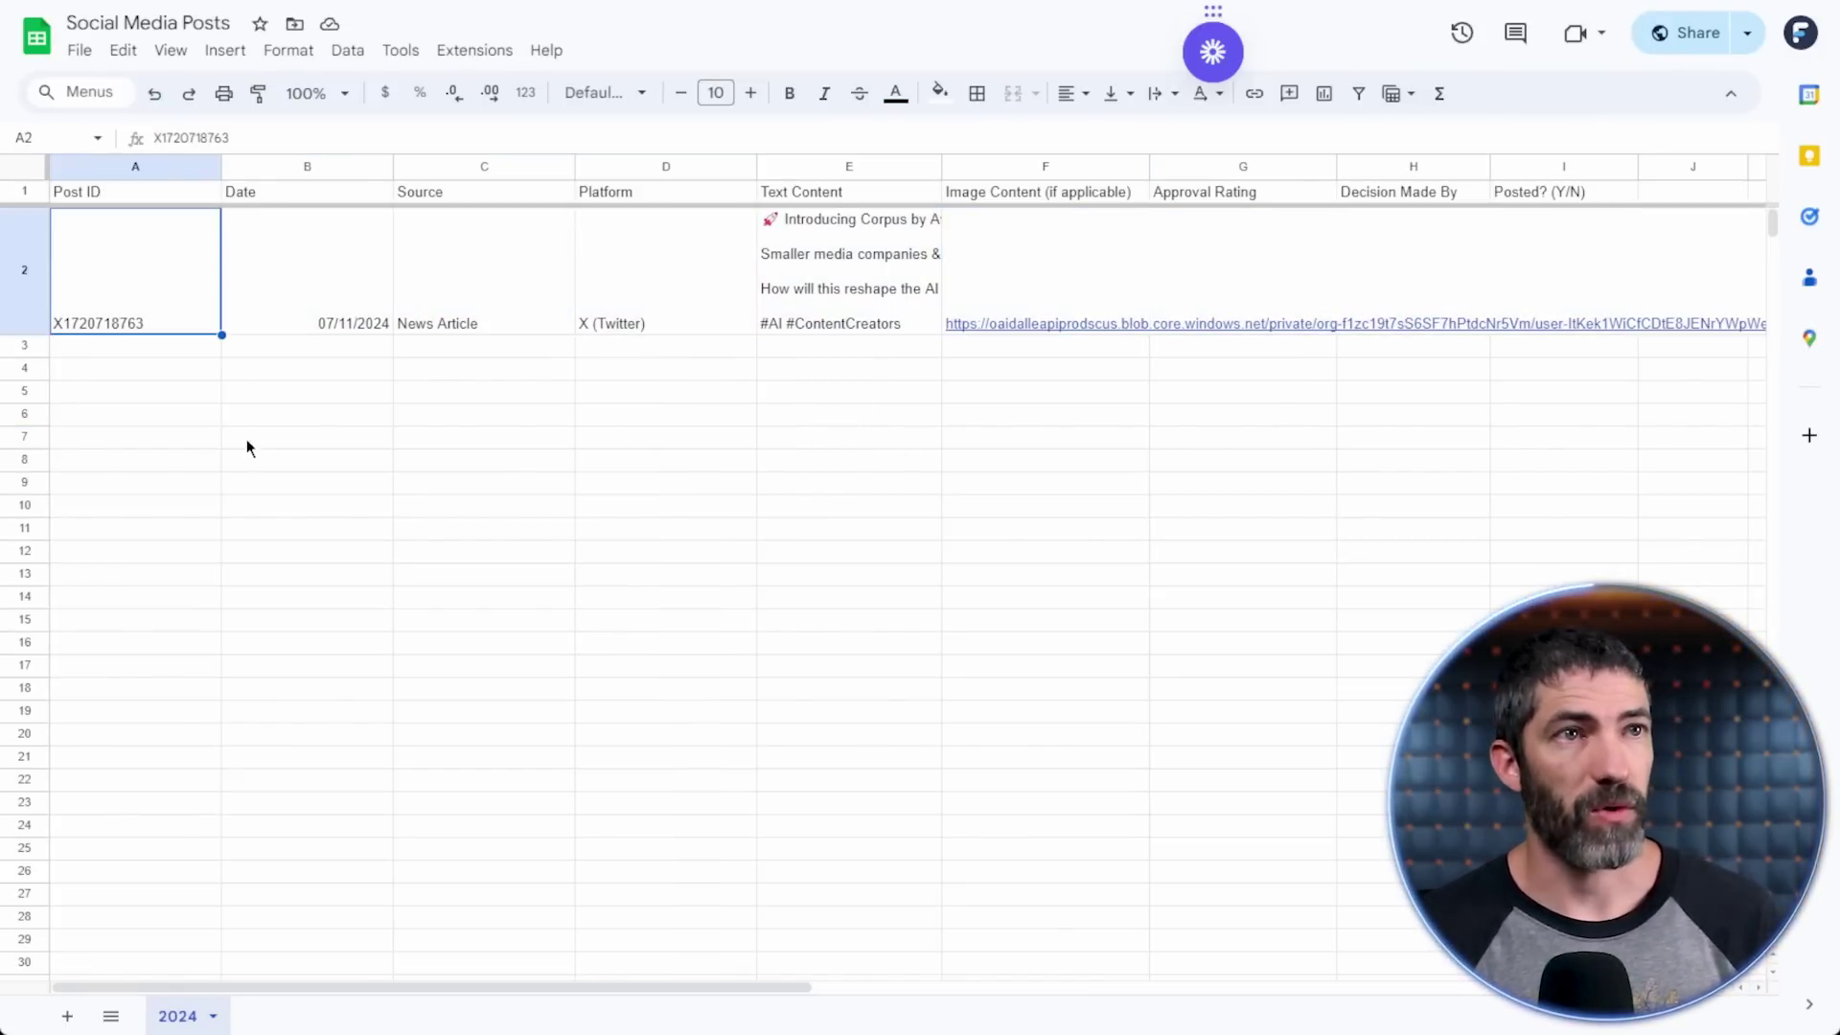
drag(141, 271, 462, 259)
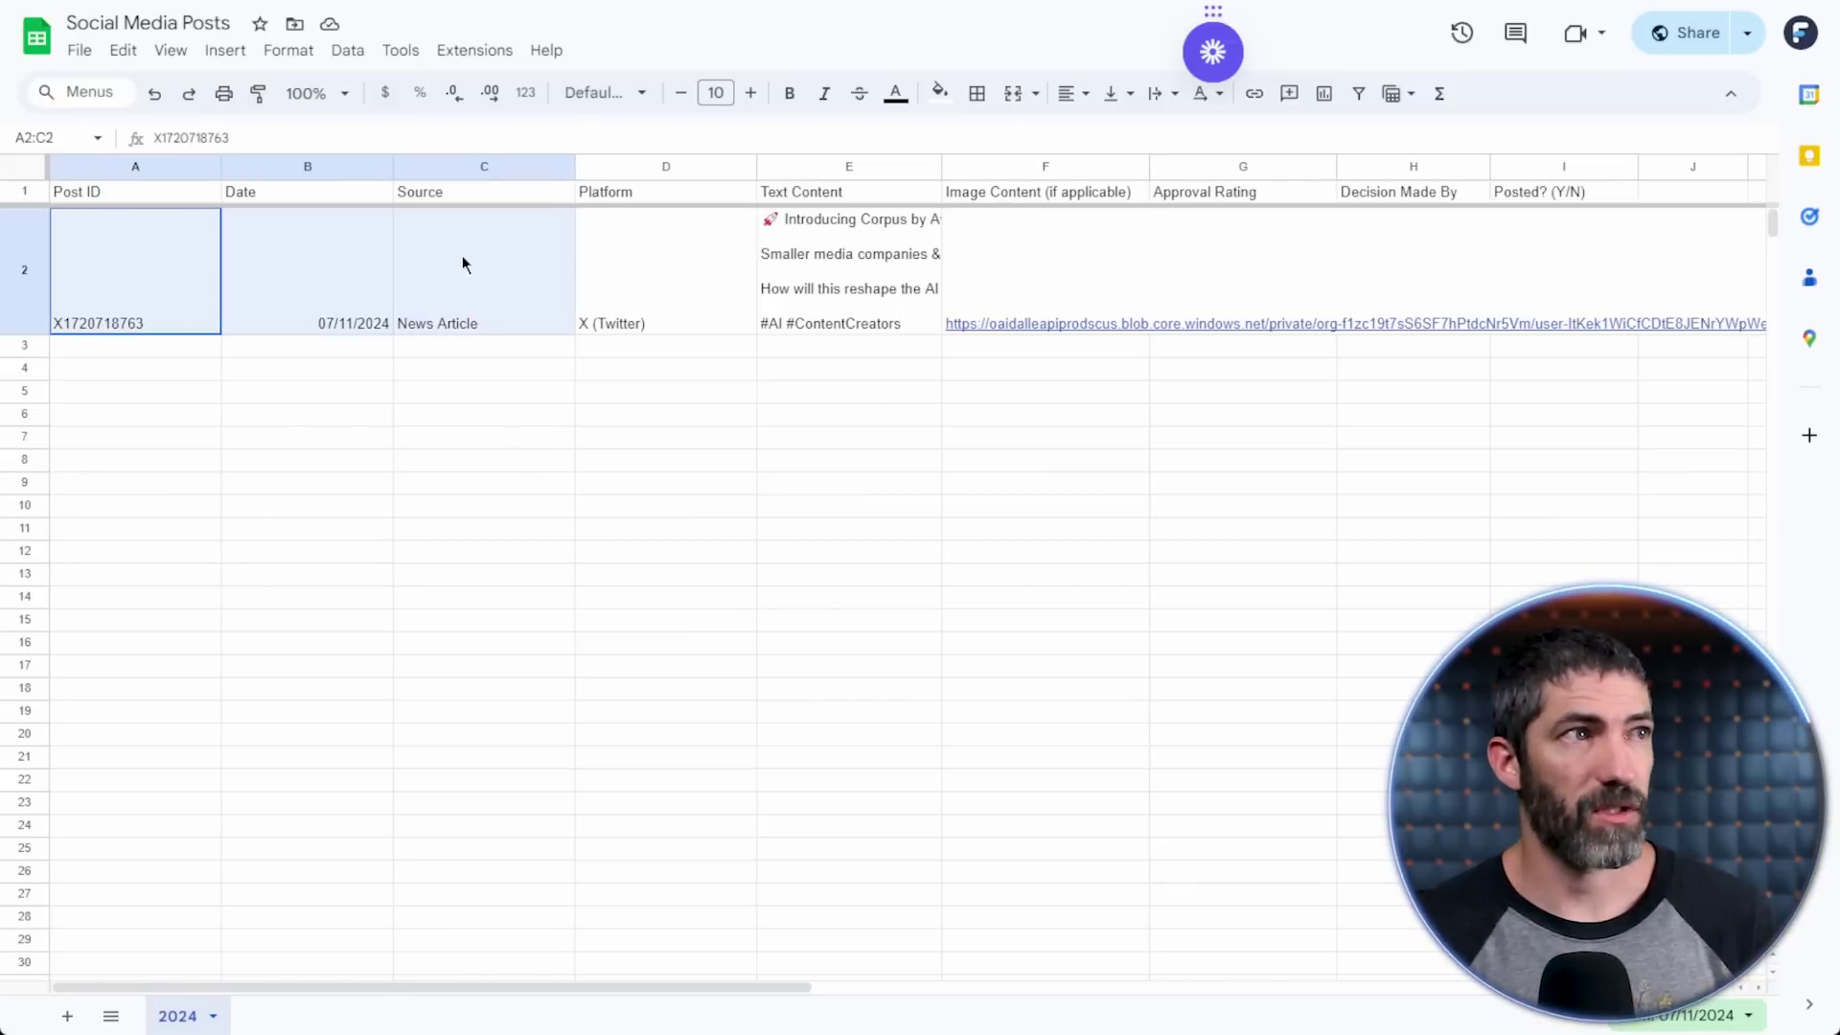
click(556, 403)
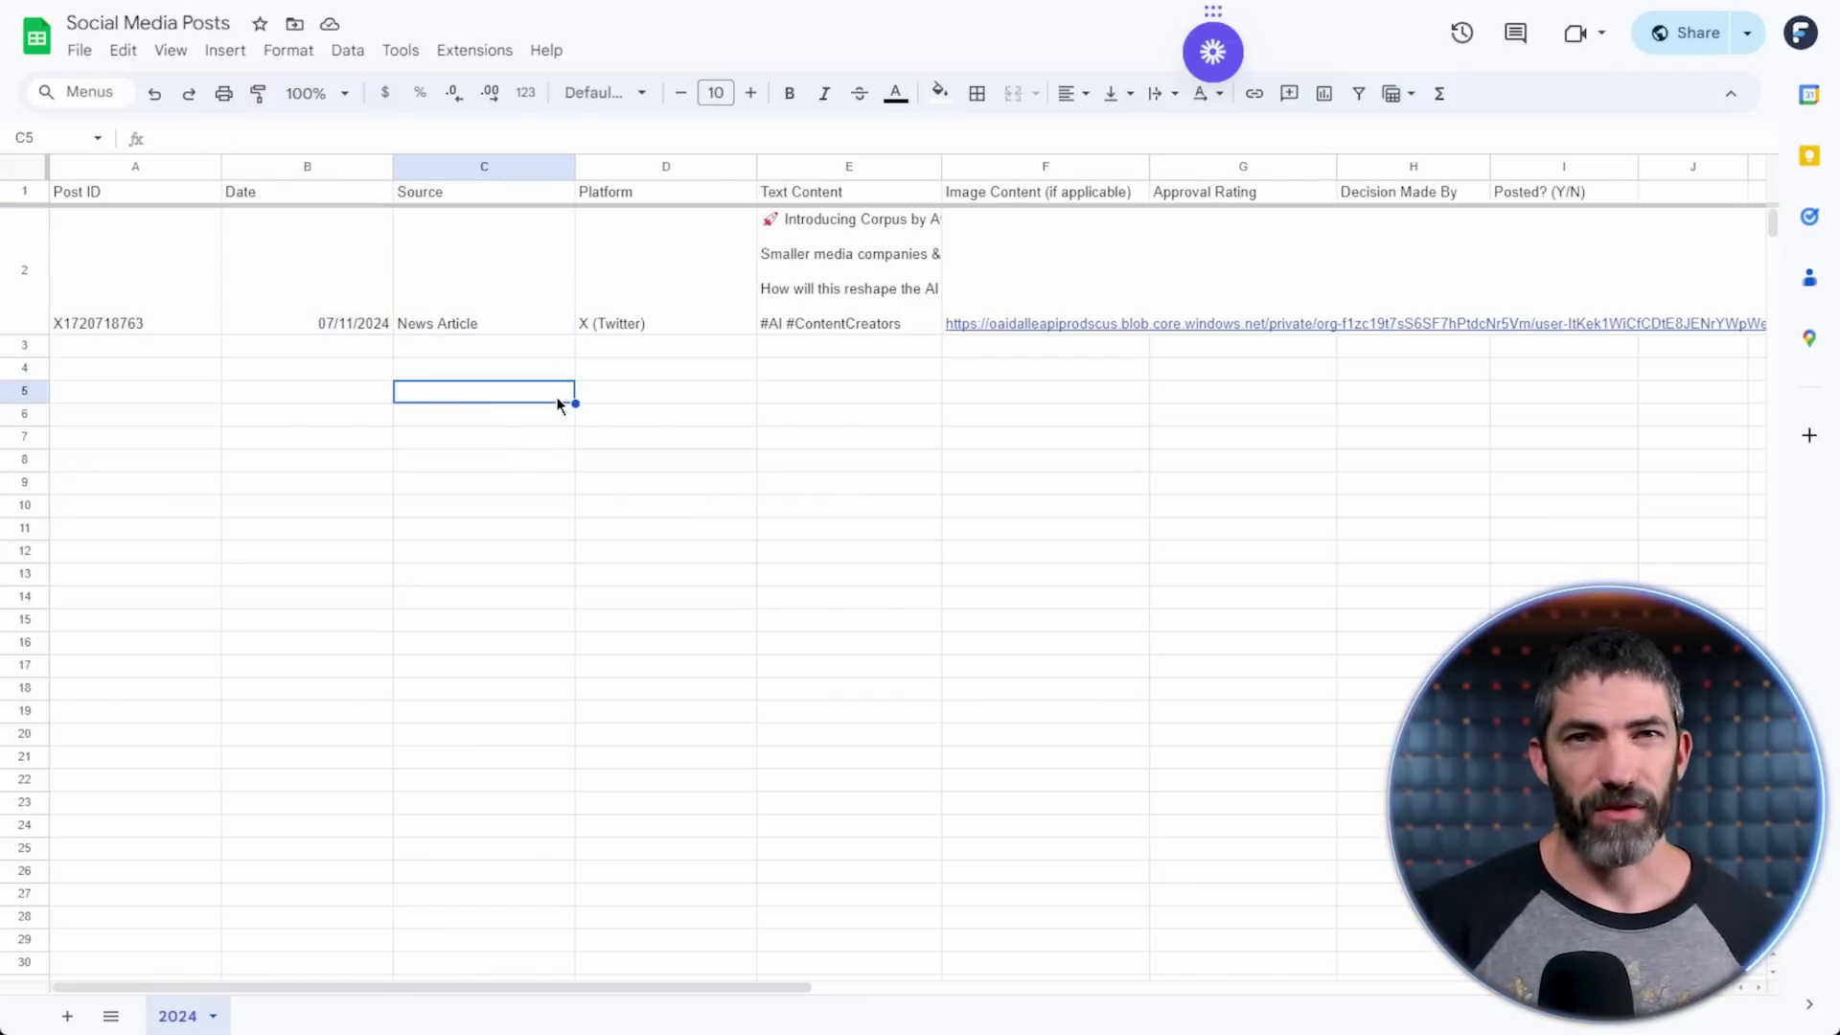
click(152, 257)
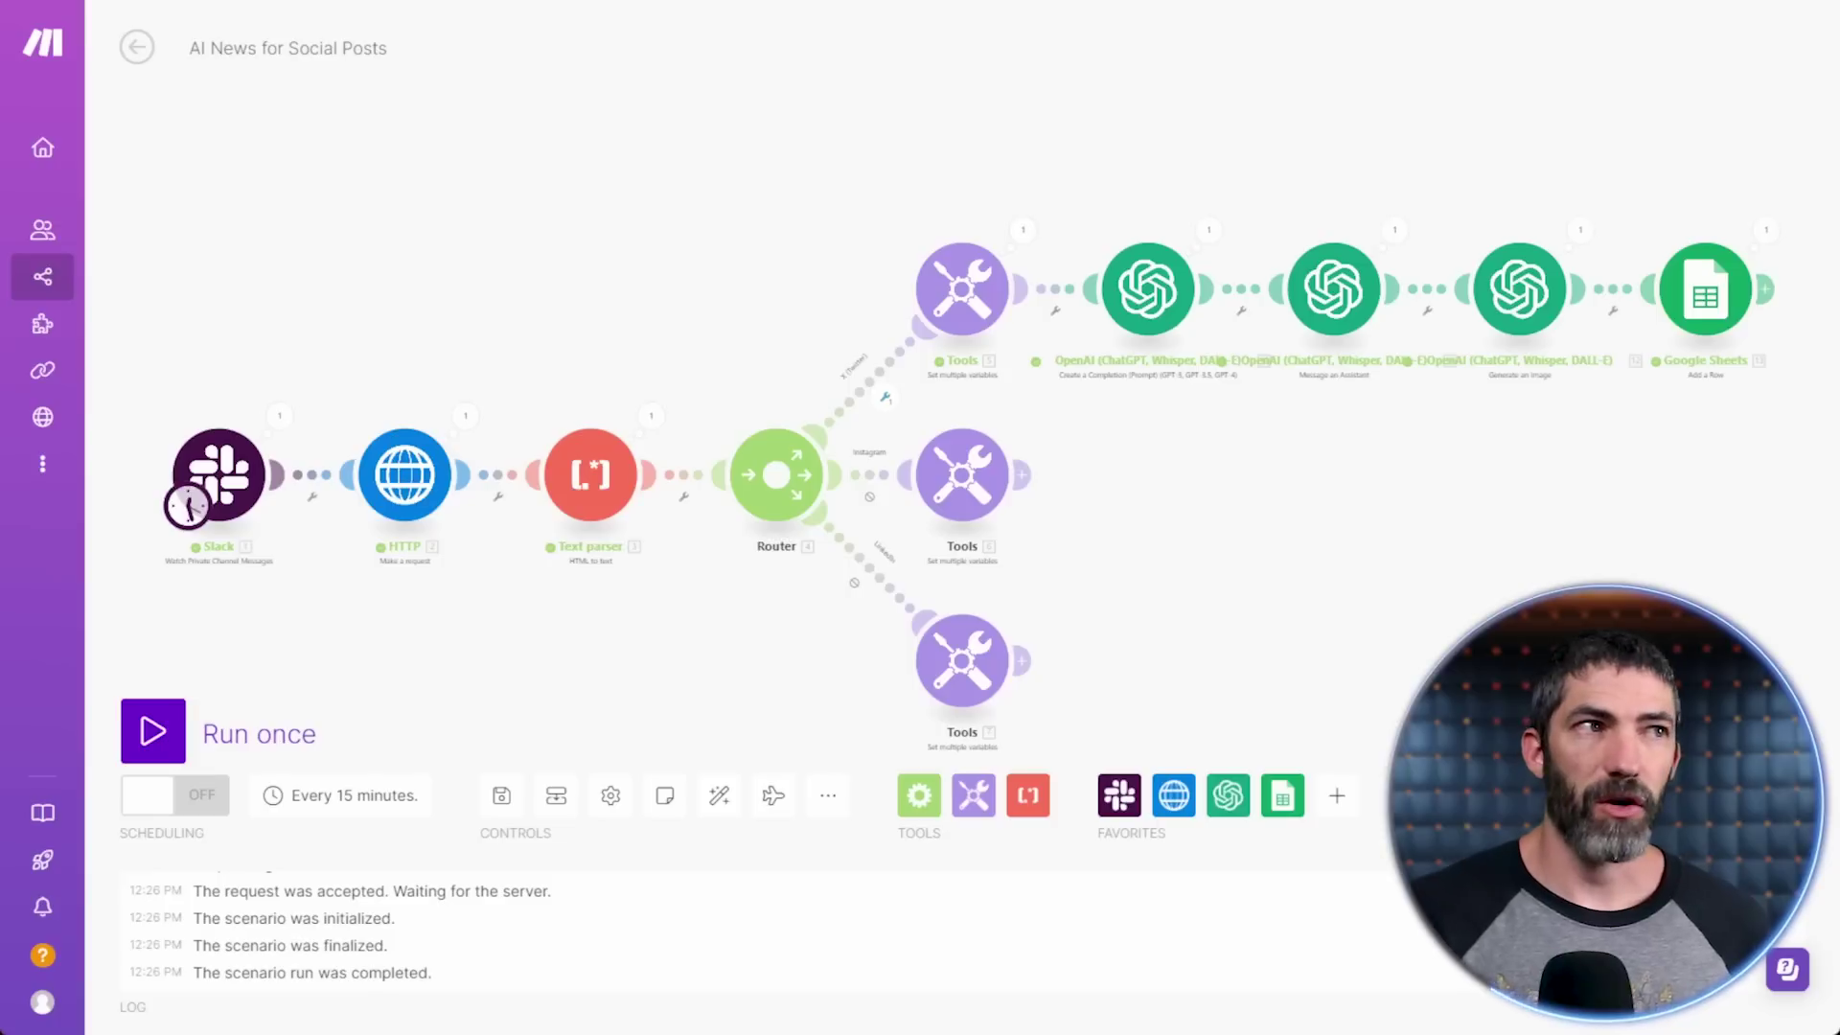
- Clone the OpenAI steps and Google Sheets step onto the Instagram branch
scroll(1366, 531, up, 2)
drag(1376, 452, 1010, 325)
right_click(696, 106)
click(757, 260)
right_click(962, 105)
click(1023, 260)
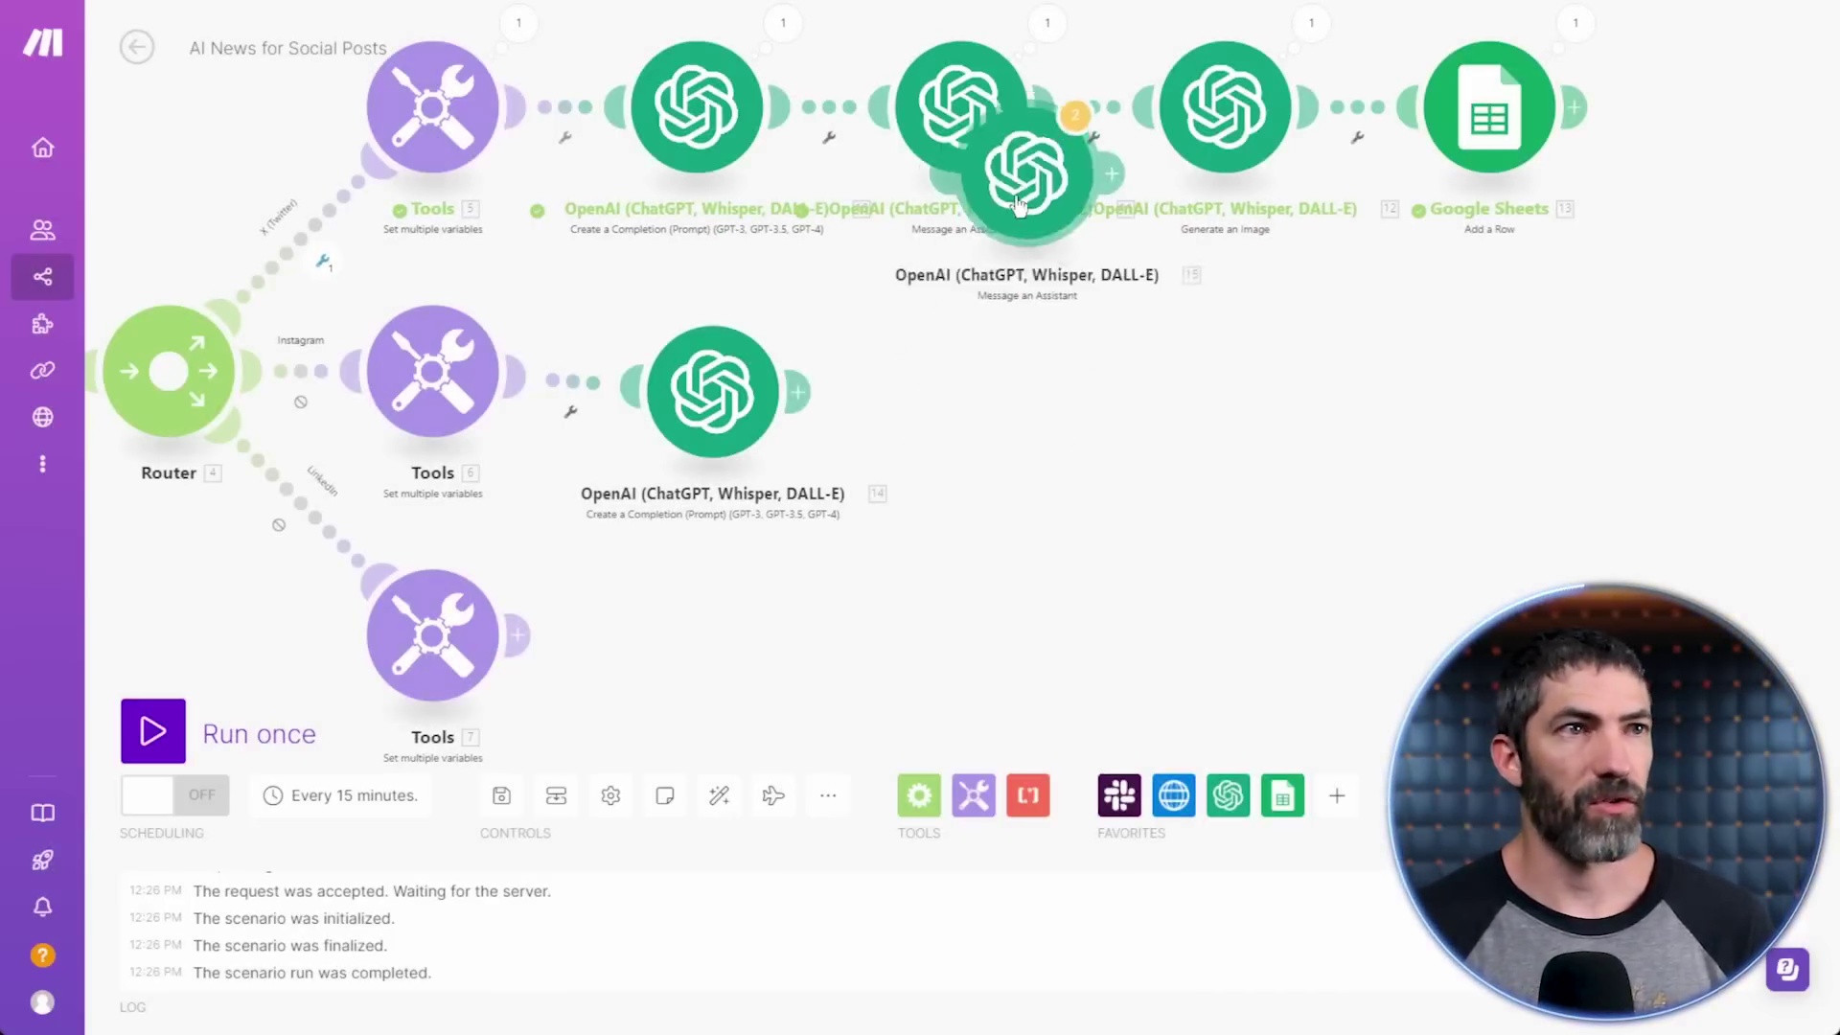
click(978, 387)
right_click(1225, 105)
click(1286, 259)
click(1261, 360)
right_click(1474, 115)
click(1536, 269)
click(1476, 376)
scroll(1131, 512, down, 2)
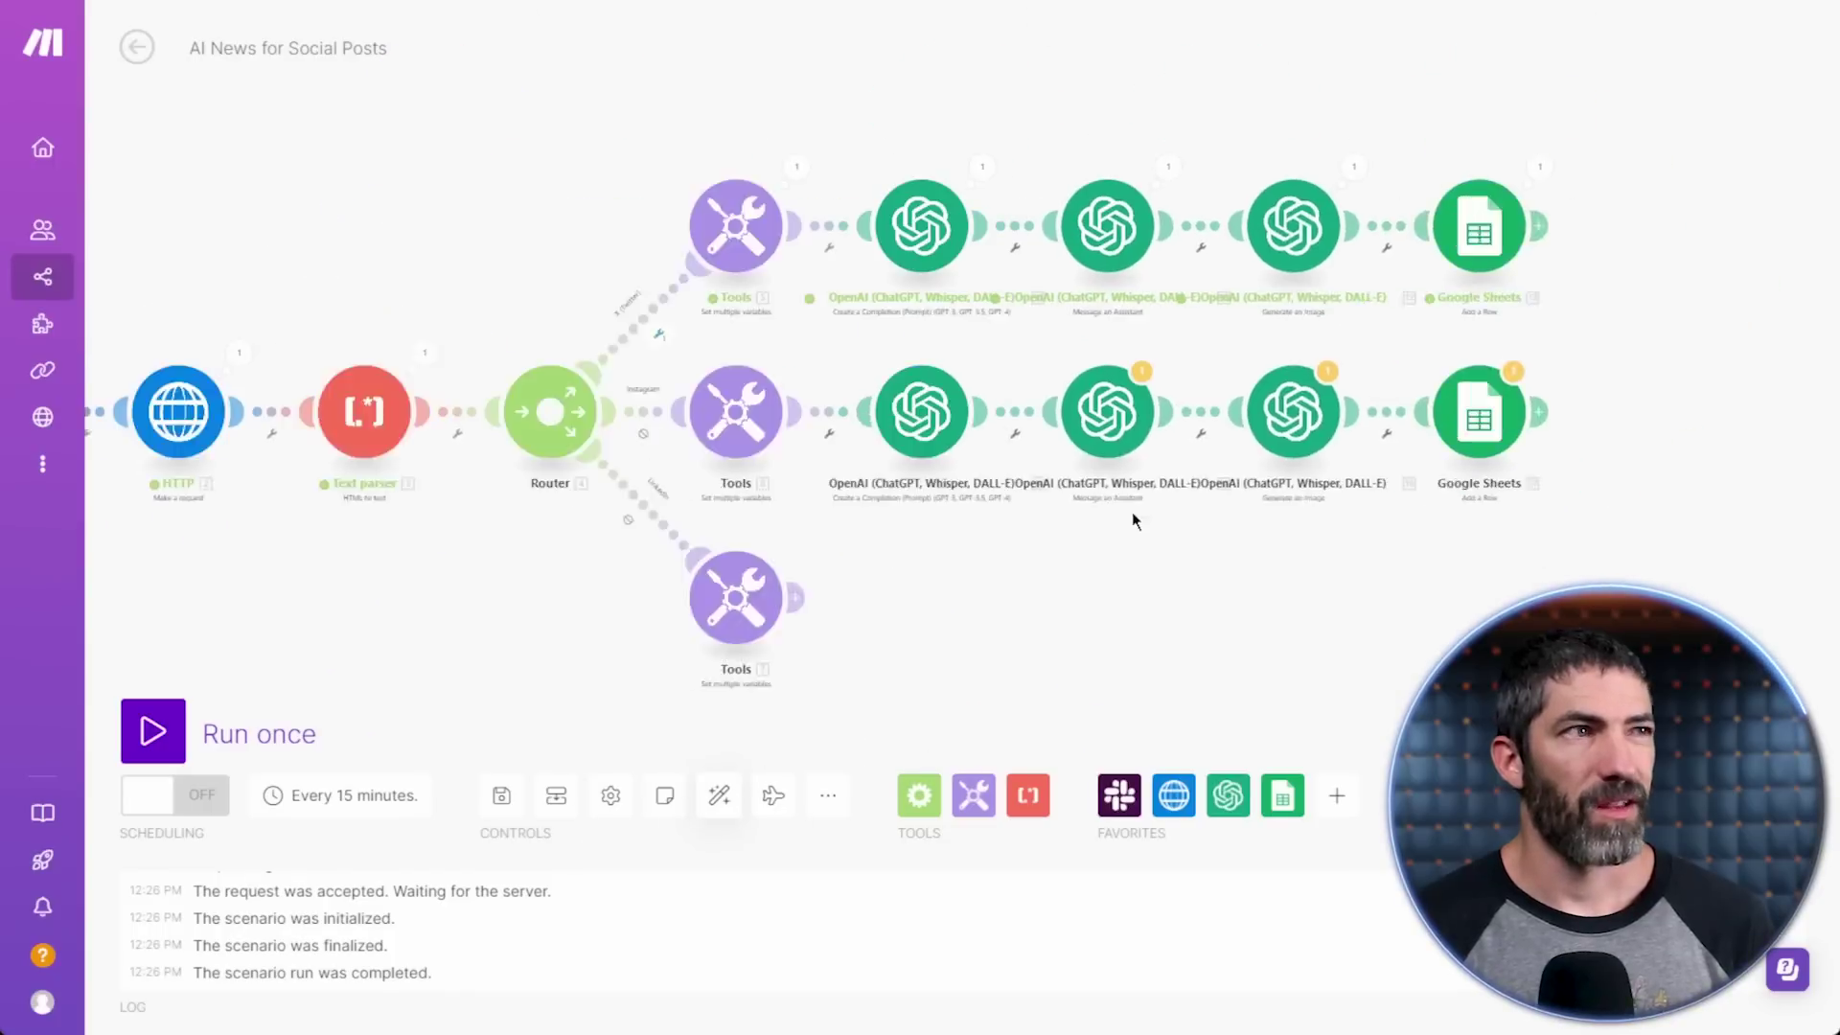
scroll(1131, 512, up, 1)
- Change the cloned assistant message to use 14.Result and ask for an 'Instagram caption'
click(918, 384)
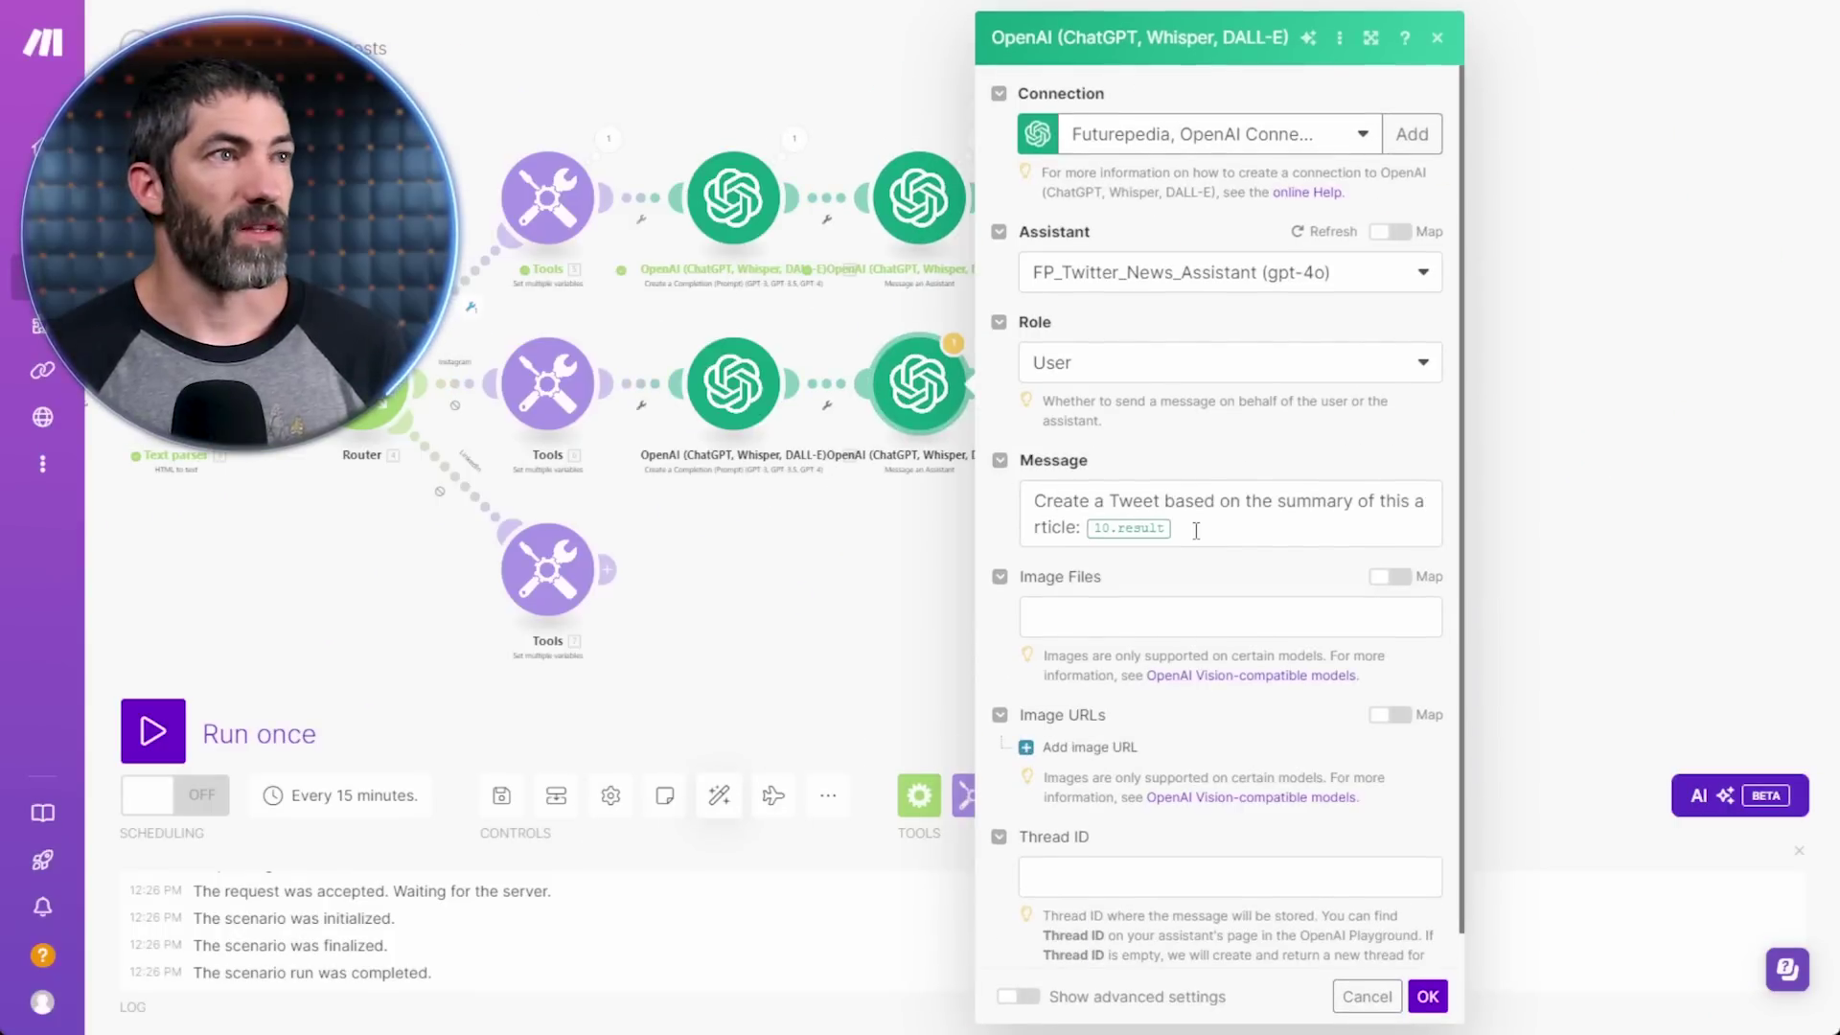
click(1124, 528)
key(BackSpace)
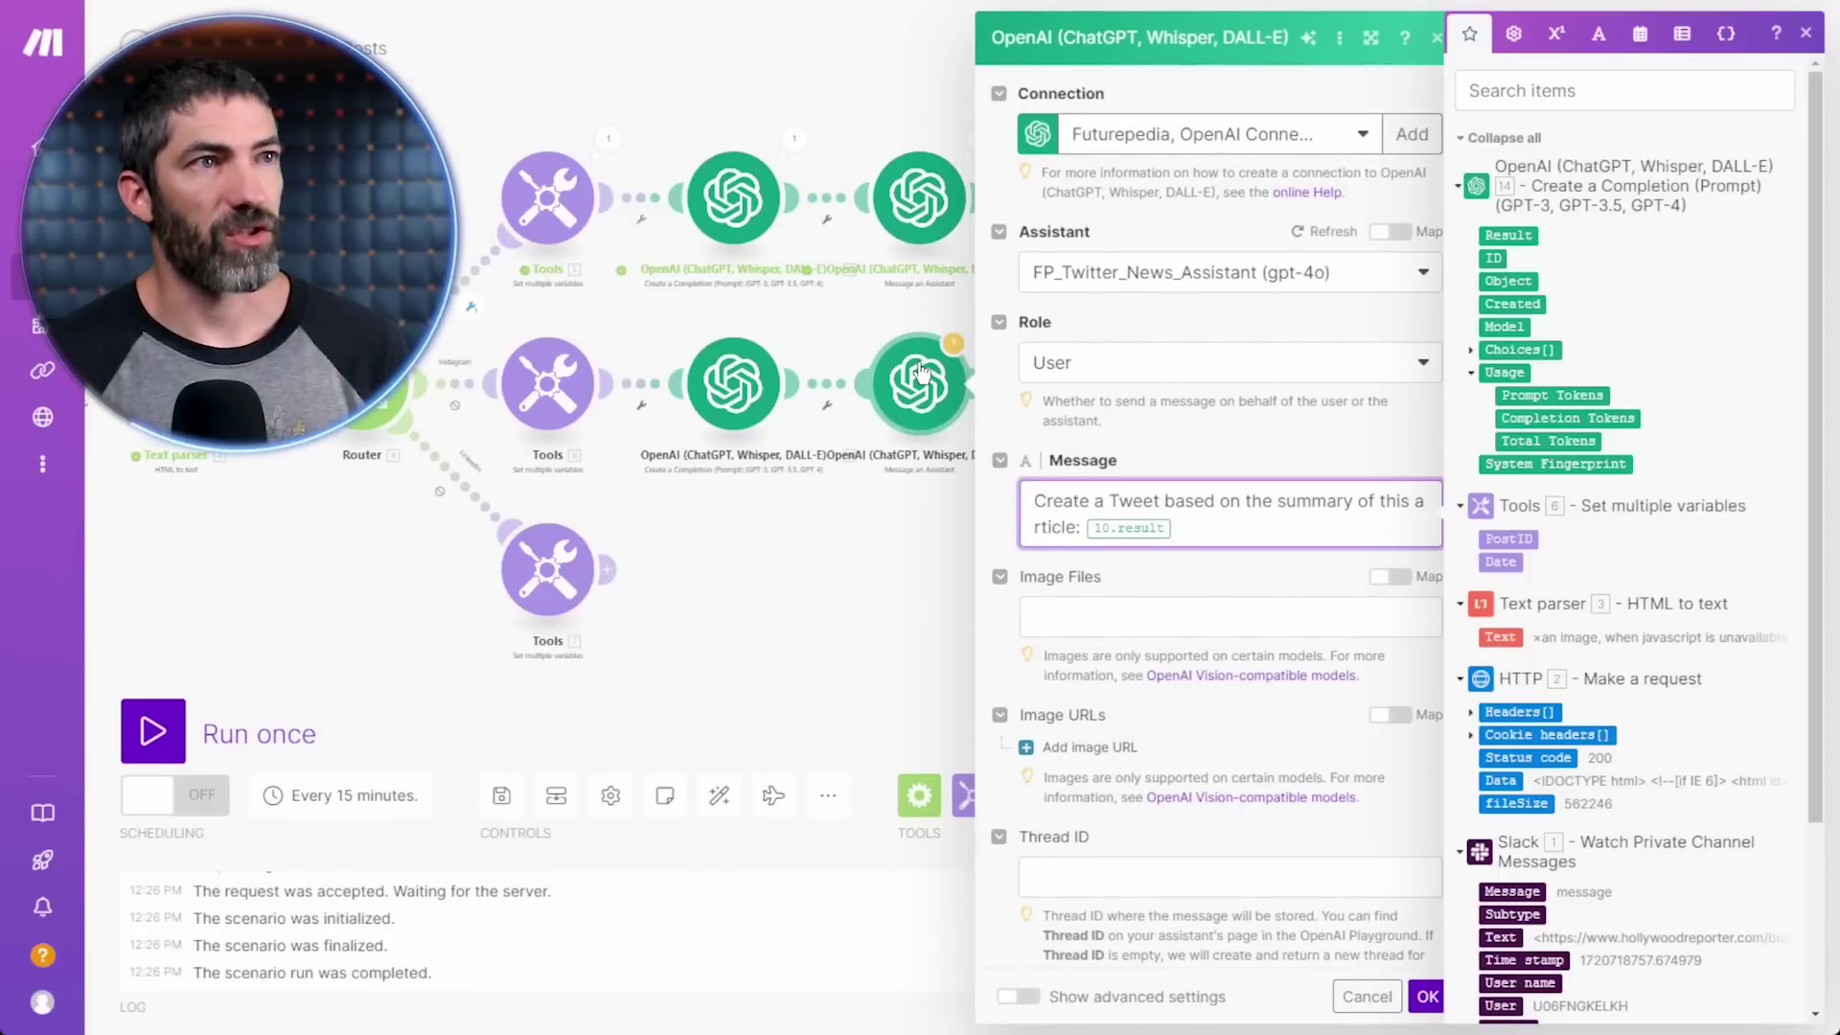
click(1518, 234)
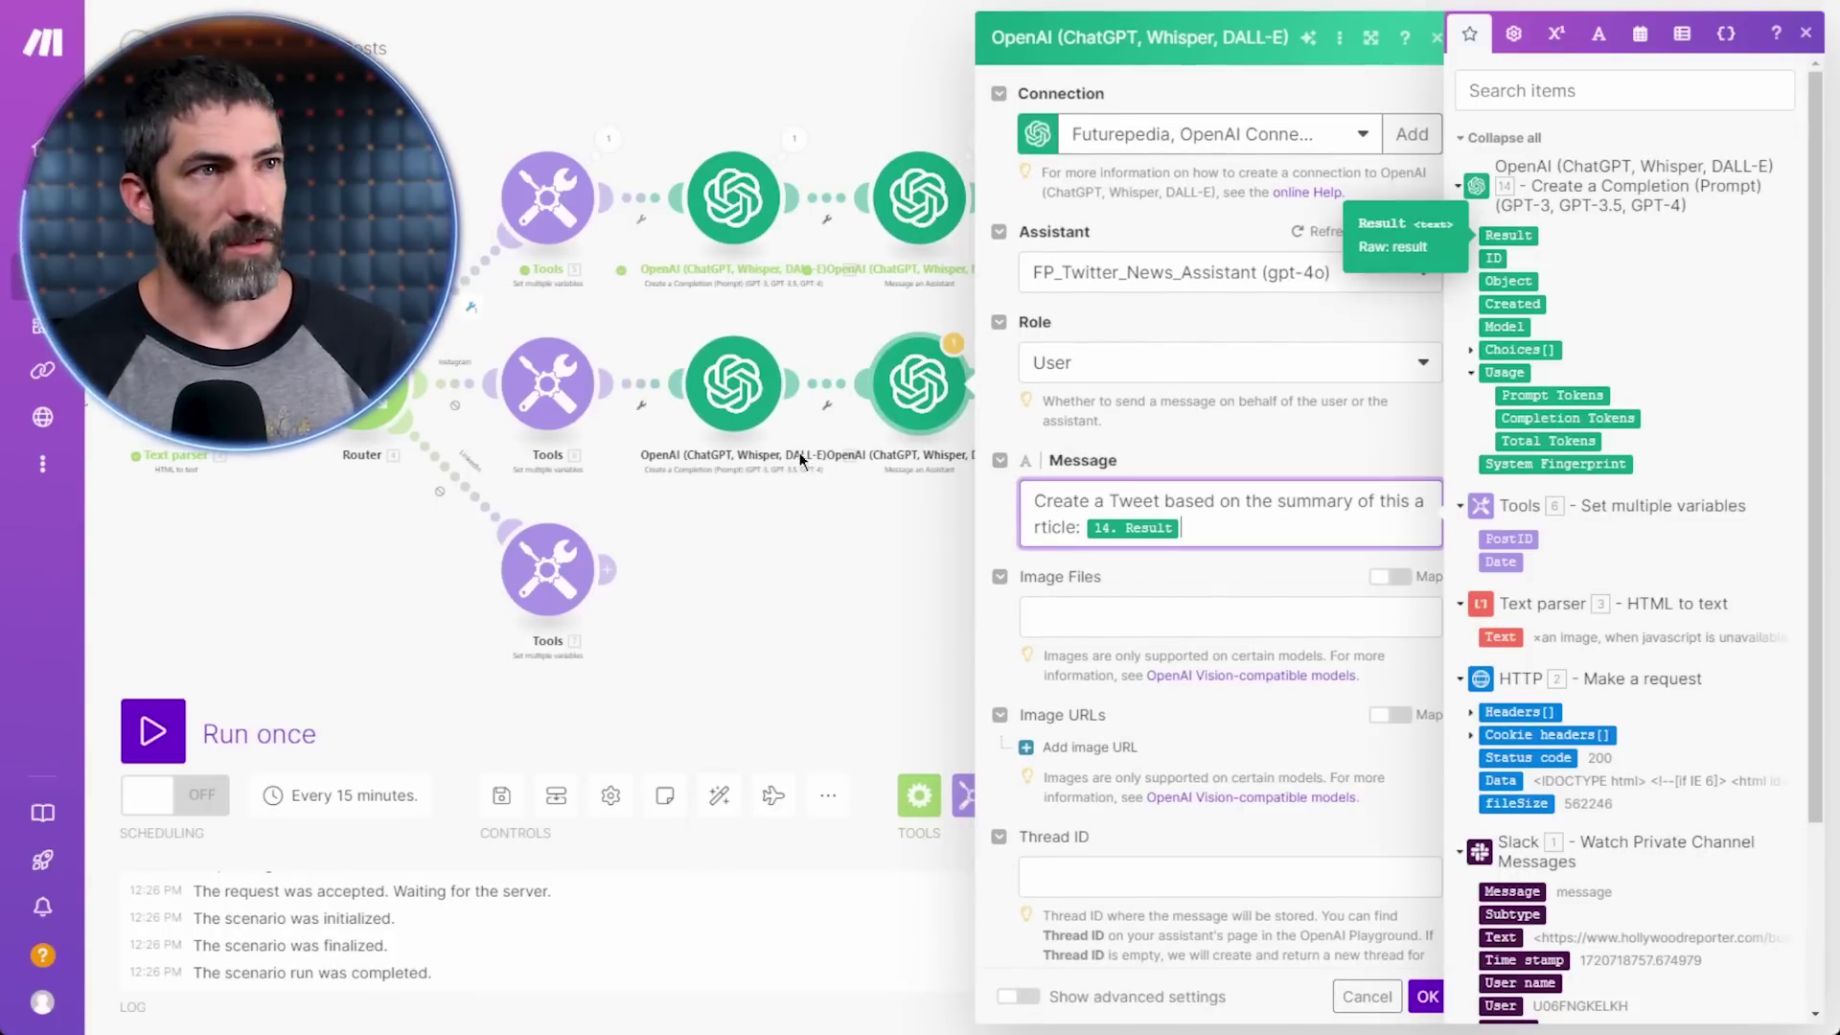
double_click(1150, 508)
text(Instagram caption)
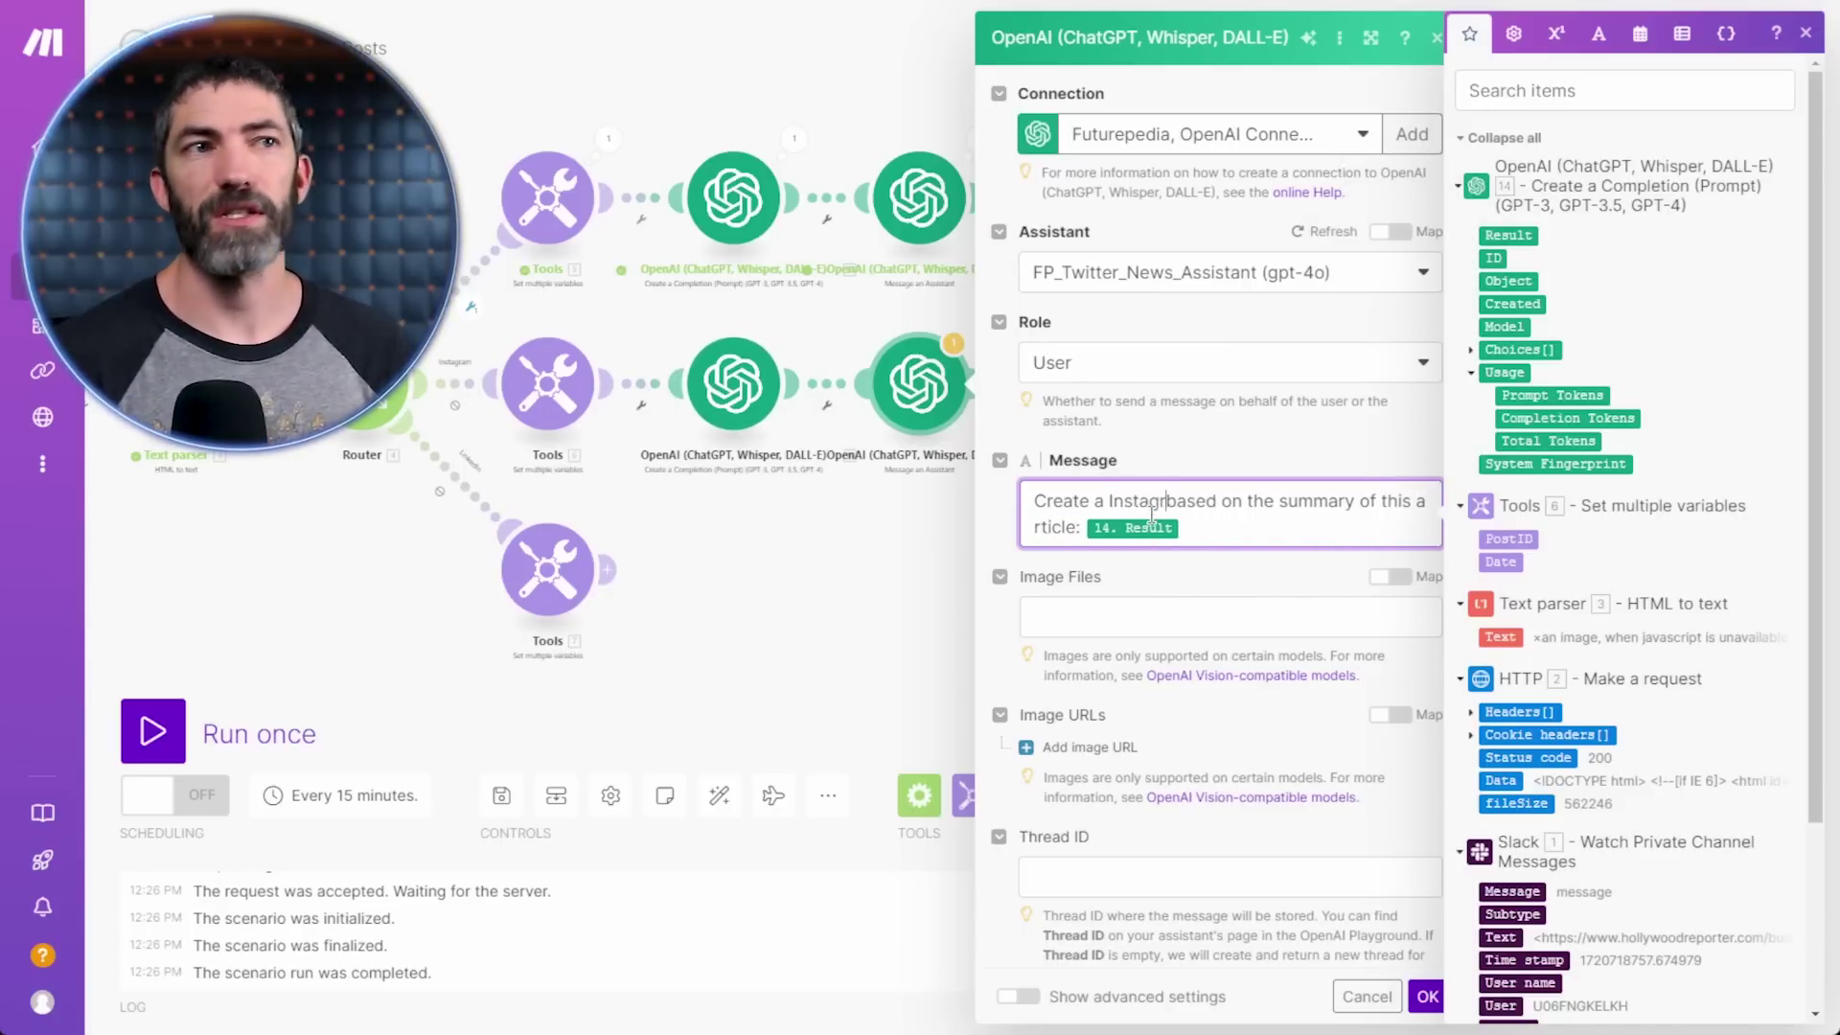
click(1428, 997)
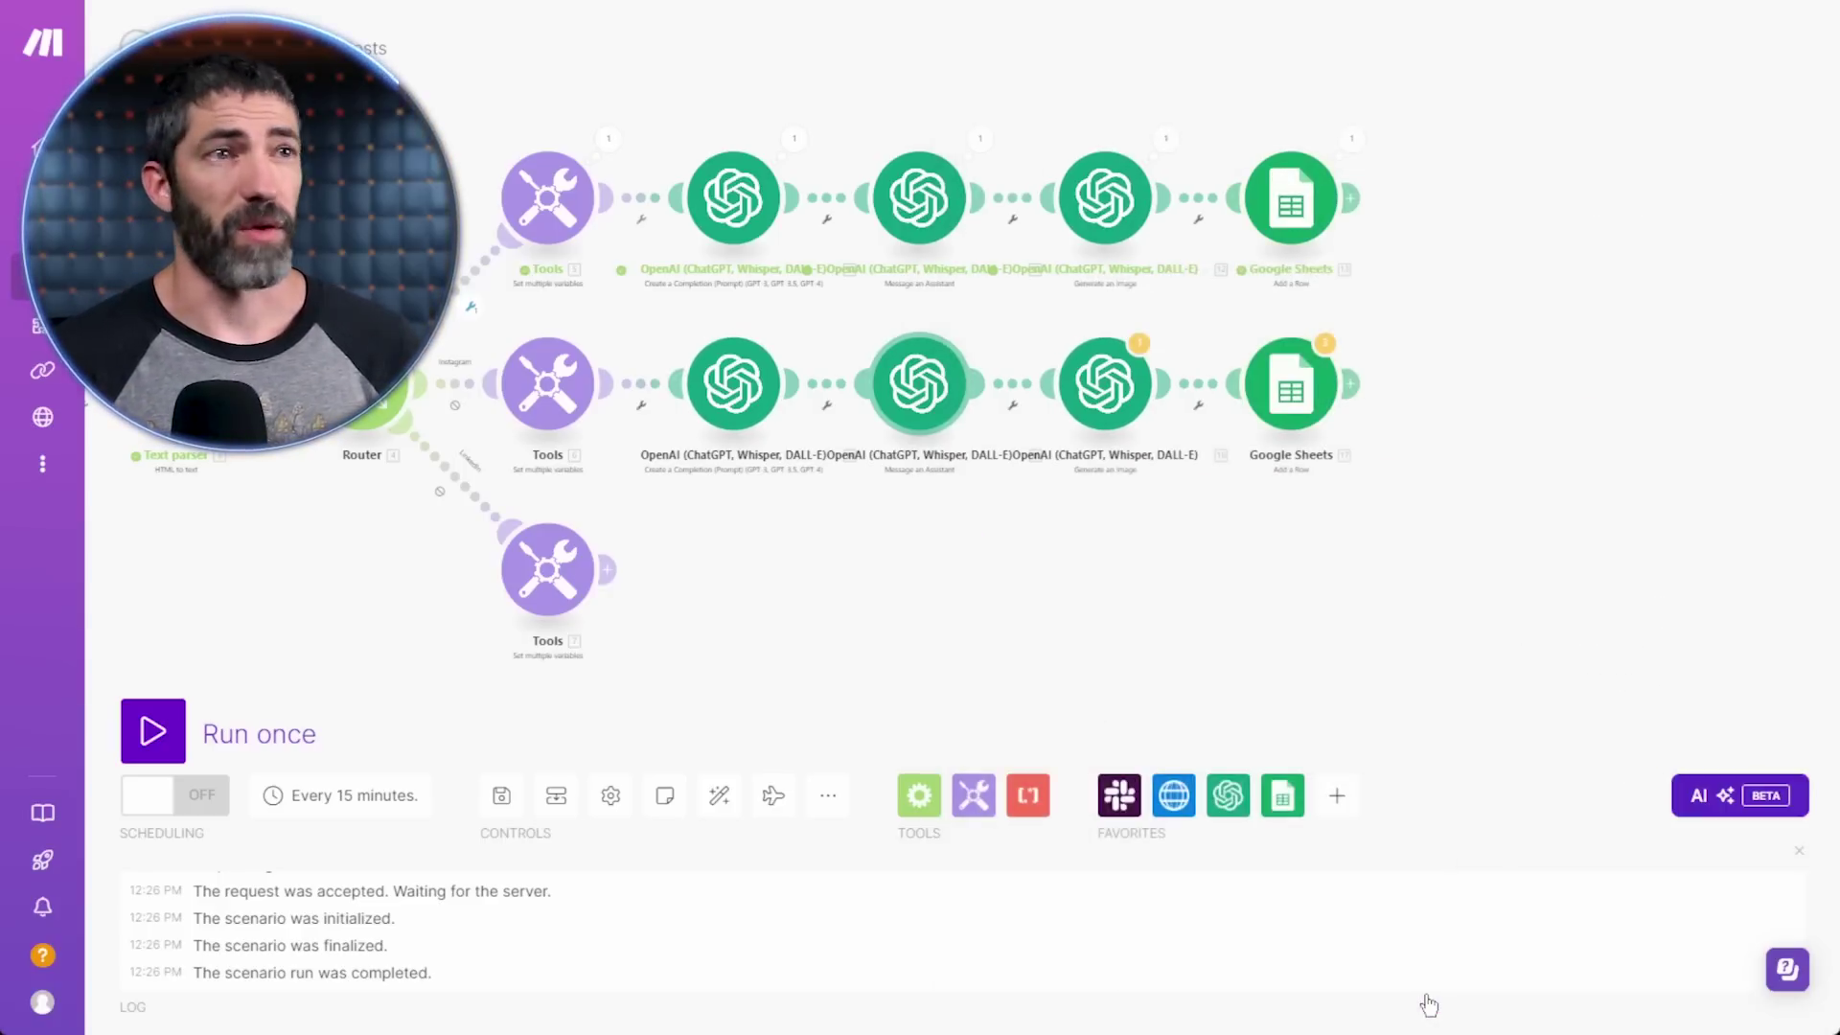
- Feed the assistant's Result into the Instagram branch's DALL-E image prompt
click(1105, 384)
click(1600, 496)
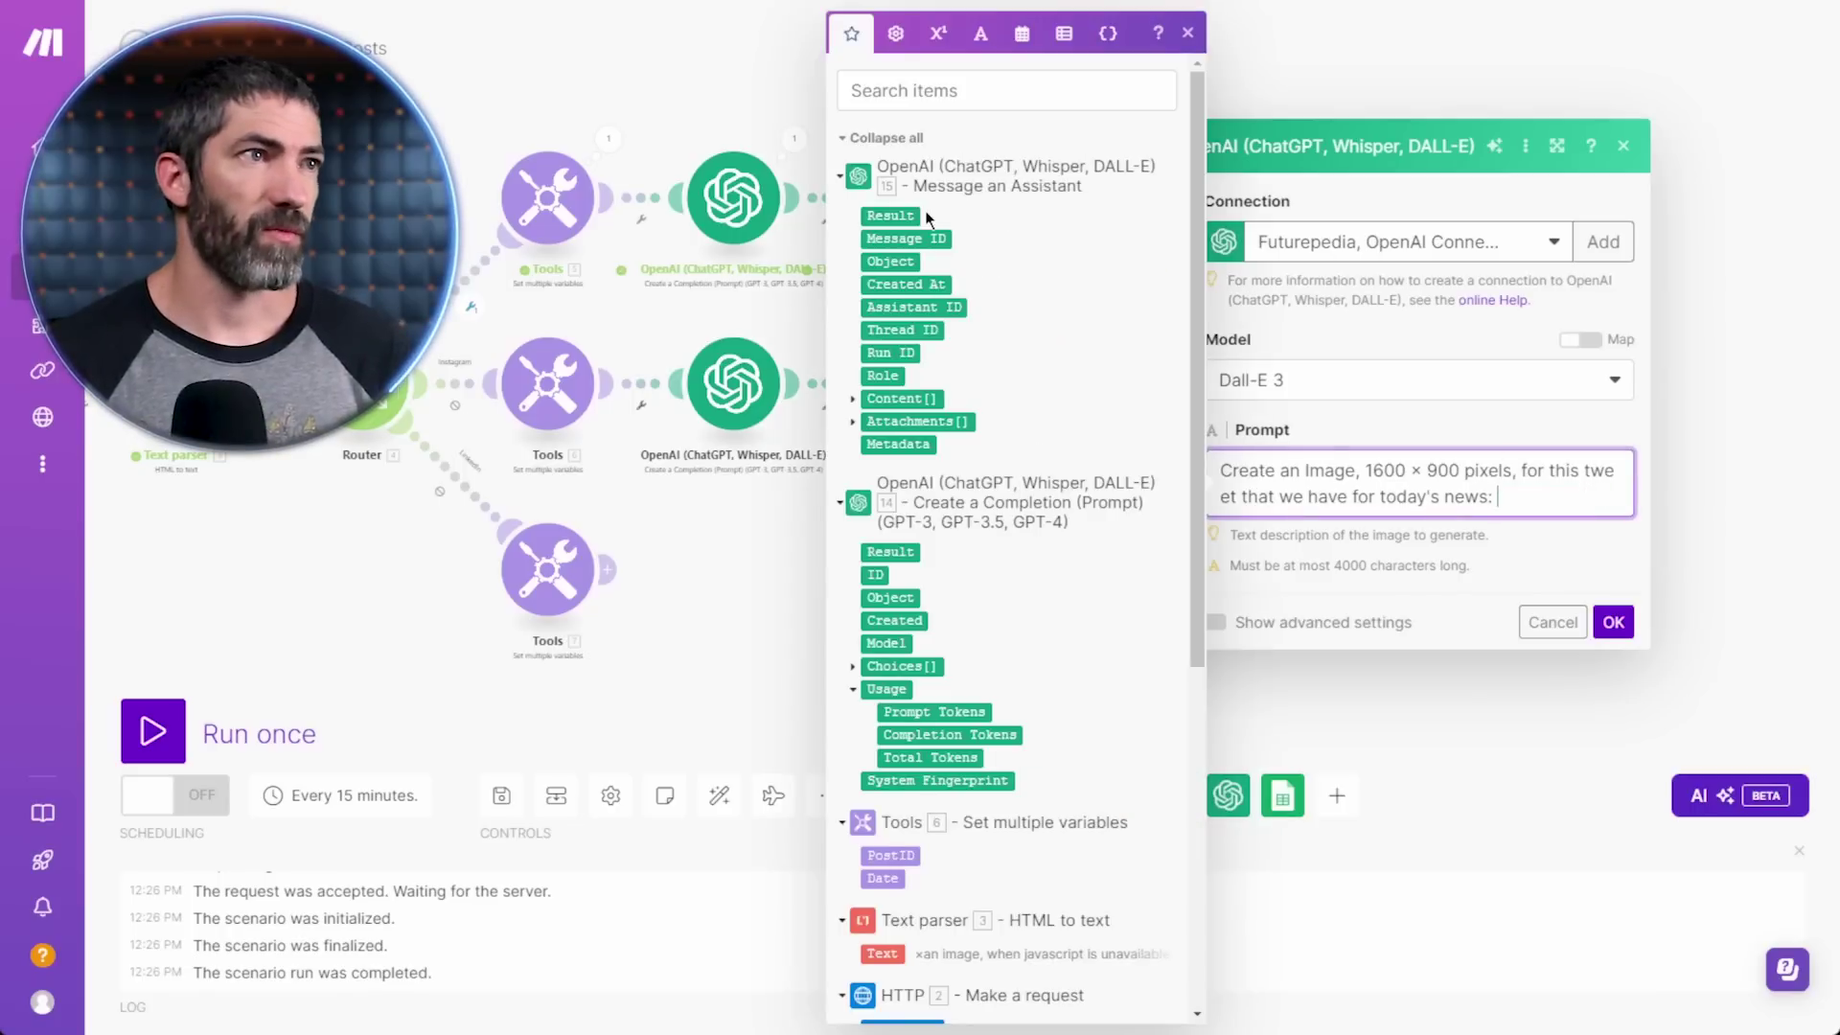
drag(892, 210, 1544, 497)
click(1613, 622)
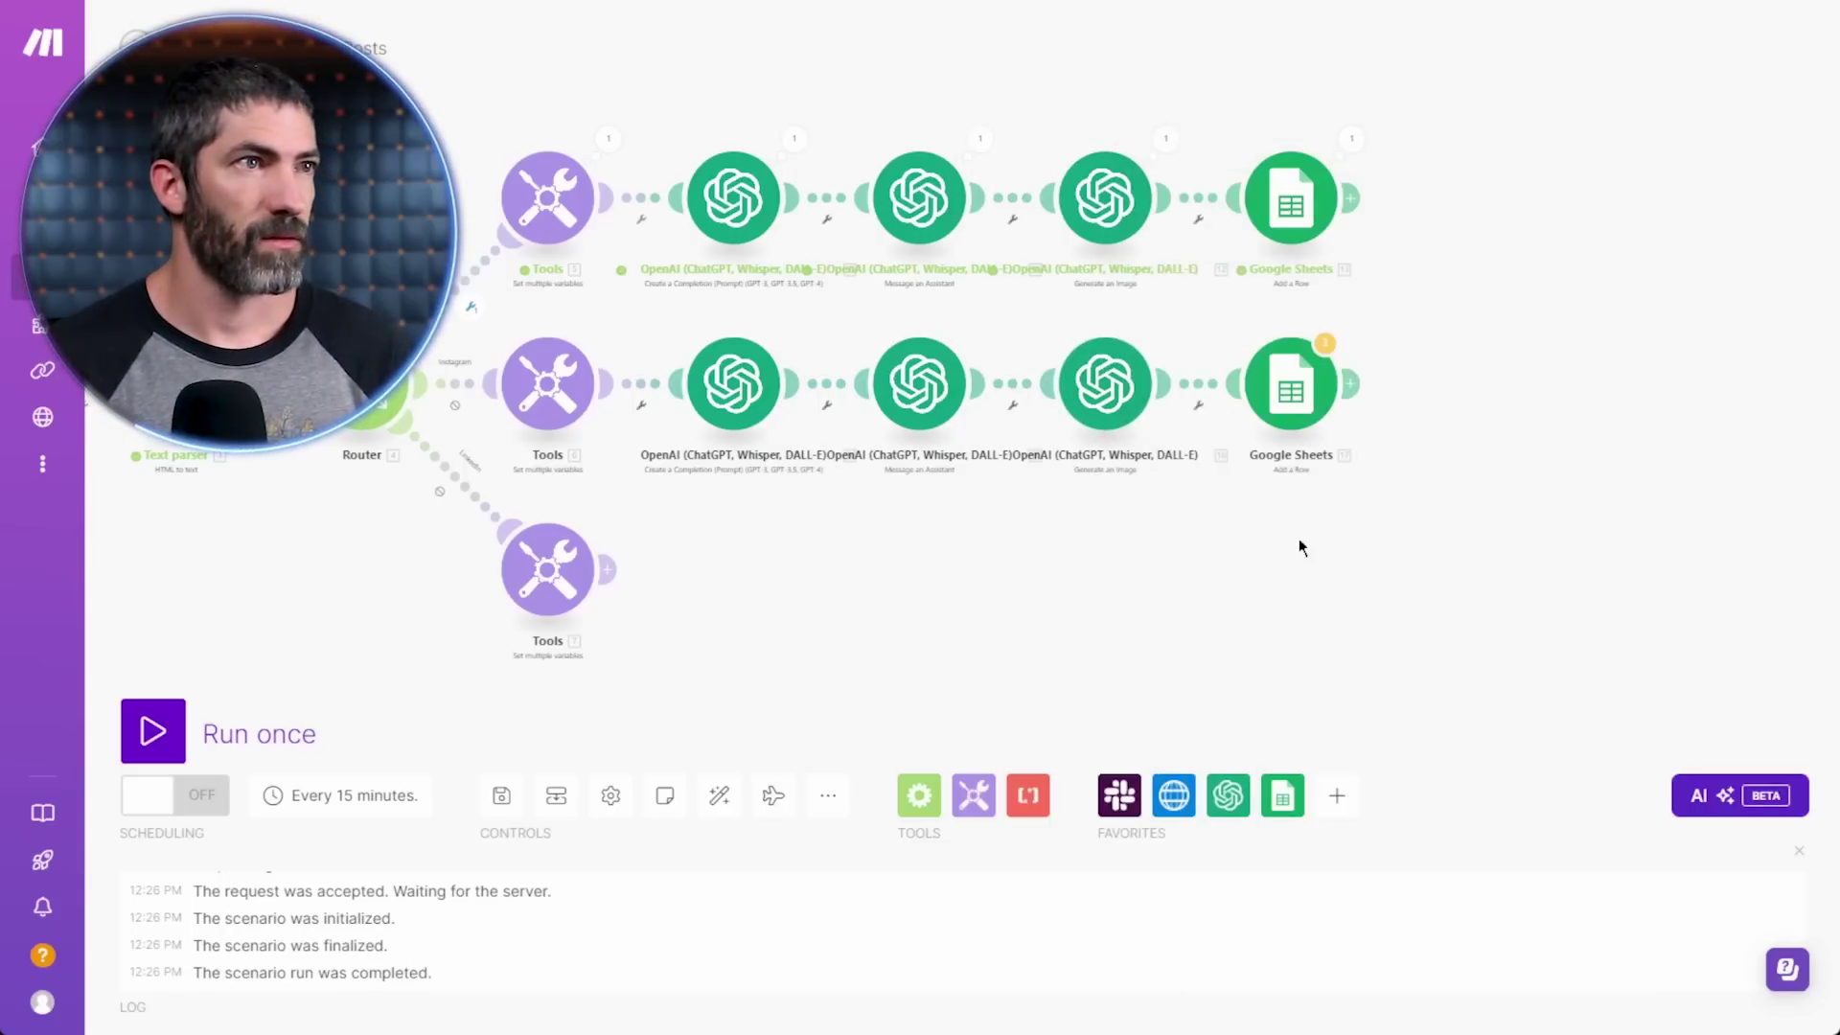
- Remap the sheet row to 6.PostID, 6.Date, 15.Result and 16.Data[]:URL, then save
scroll(1537, 596, down, 3)
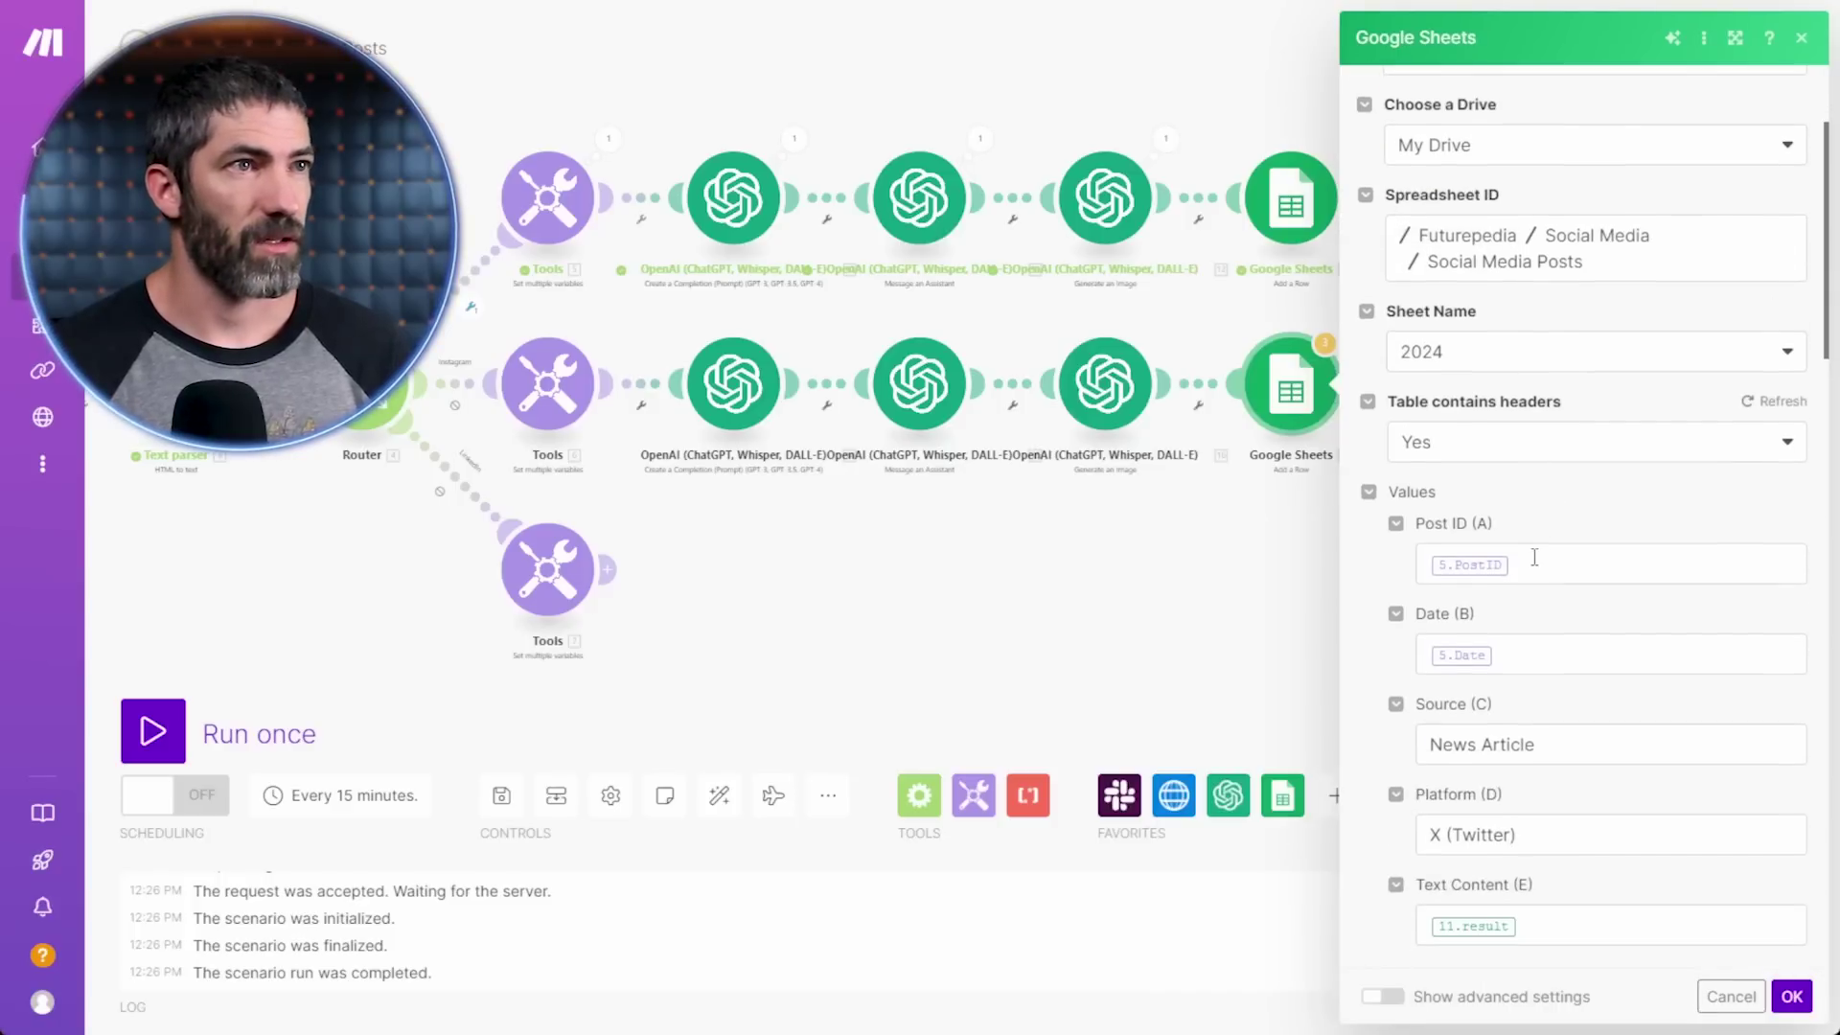
click(1528, 563)
click(1100, 904)
click(1610, 653)
scroll(1238, 746, down, 3)
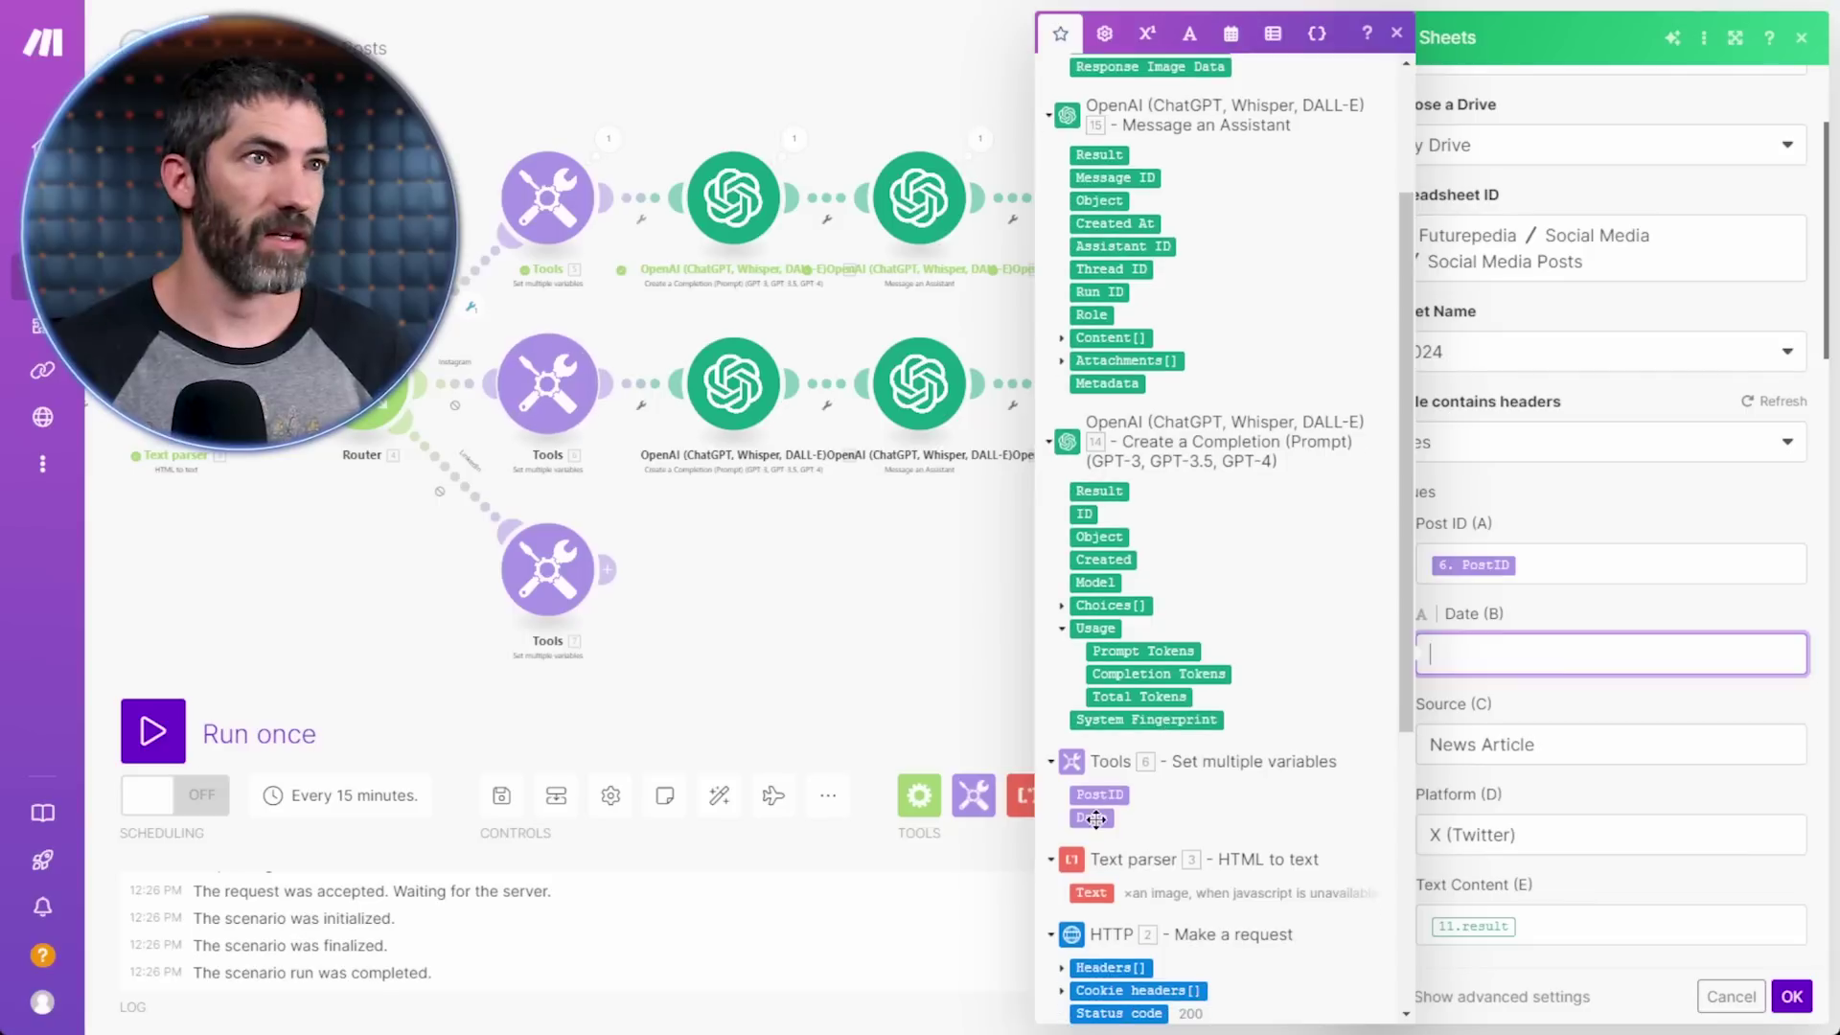
scroll(1611, 700, down, 3)
click(1610, 598)
key(BackSpace)
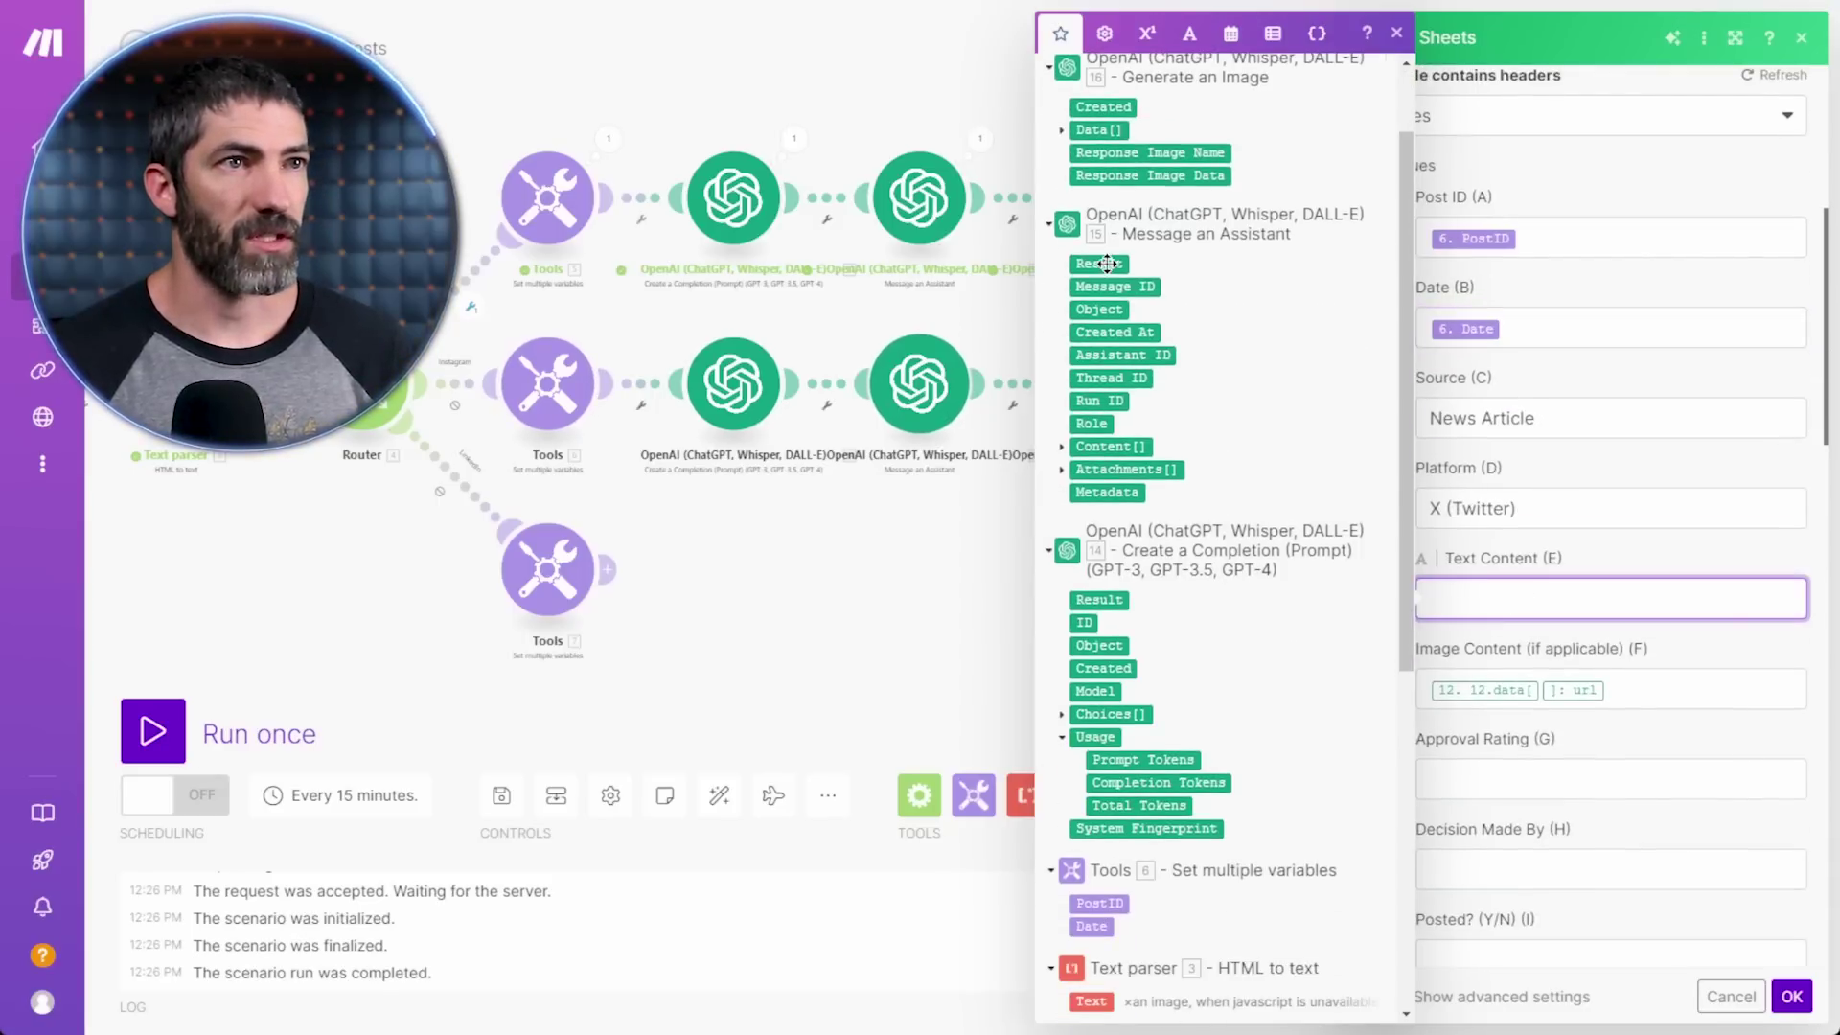
click(1099, 372)
click(1618, 693)
key(BackSpace)
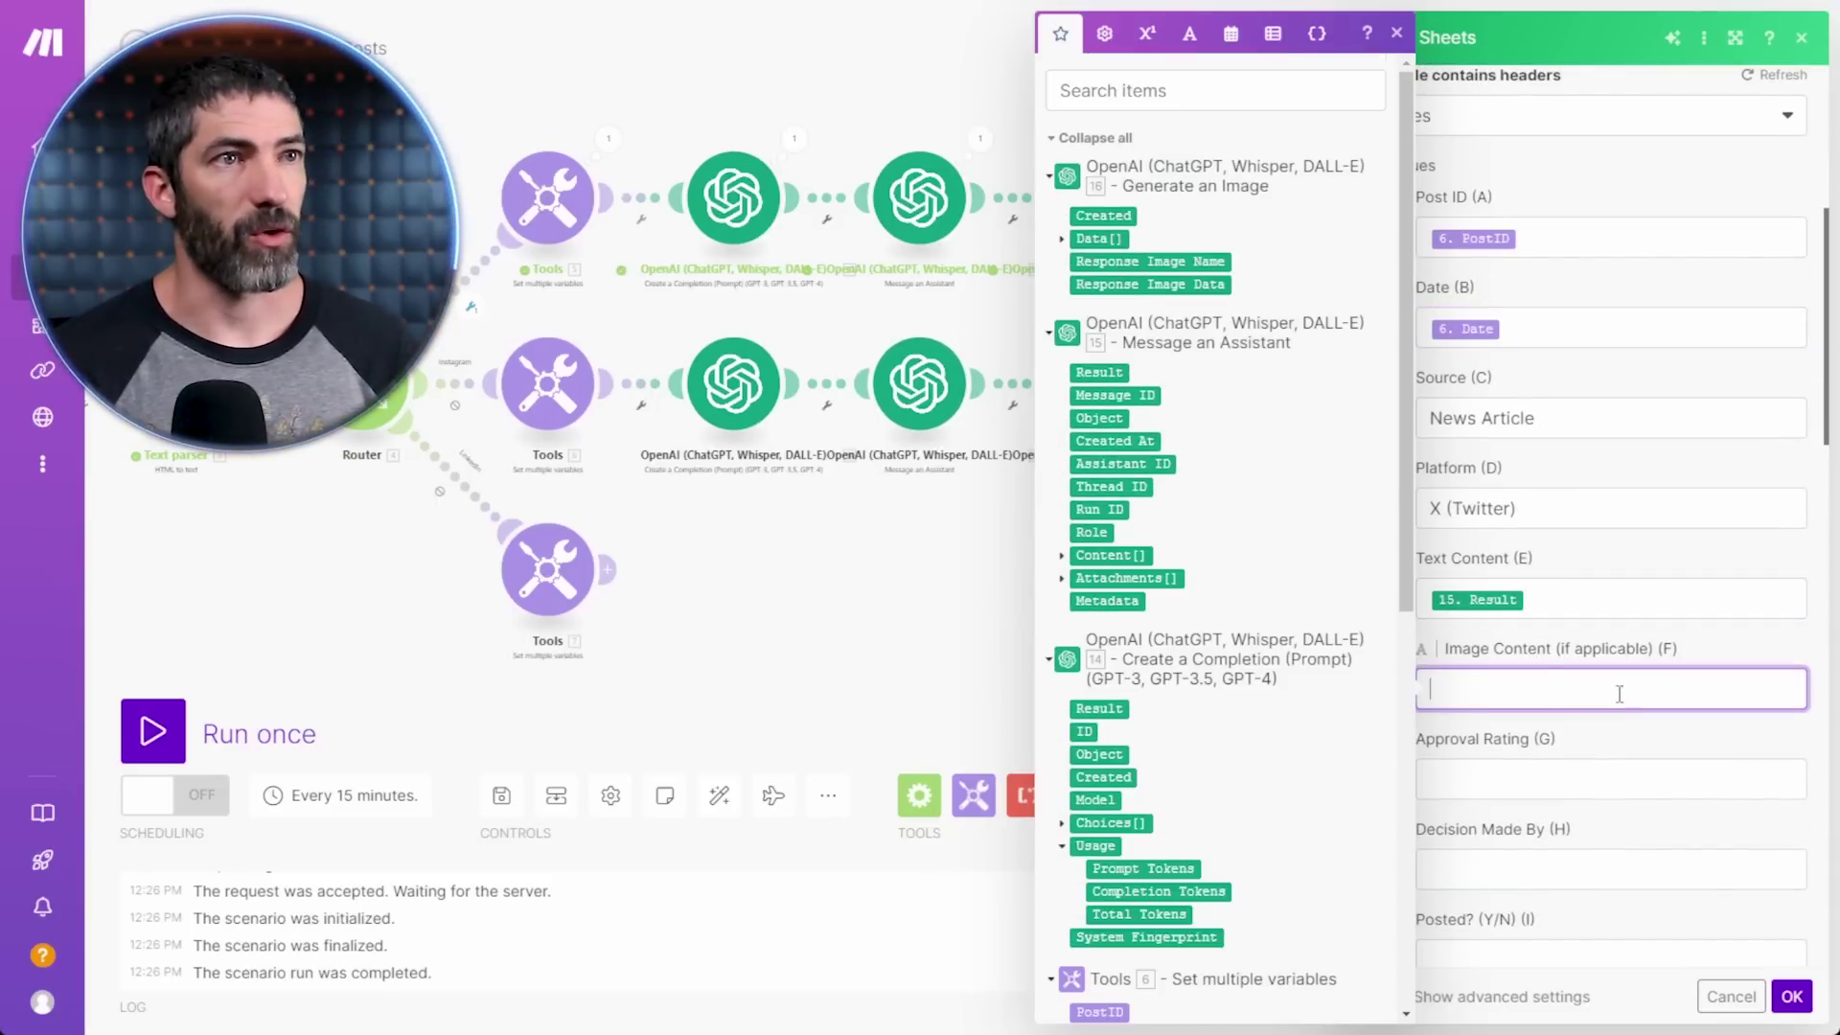
click(1066, 242)
scroll(1661, 634, down, 3)
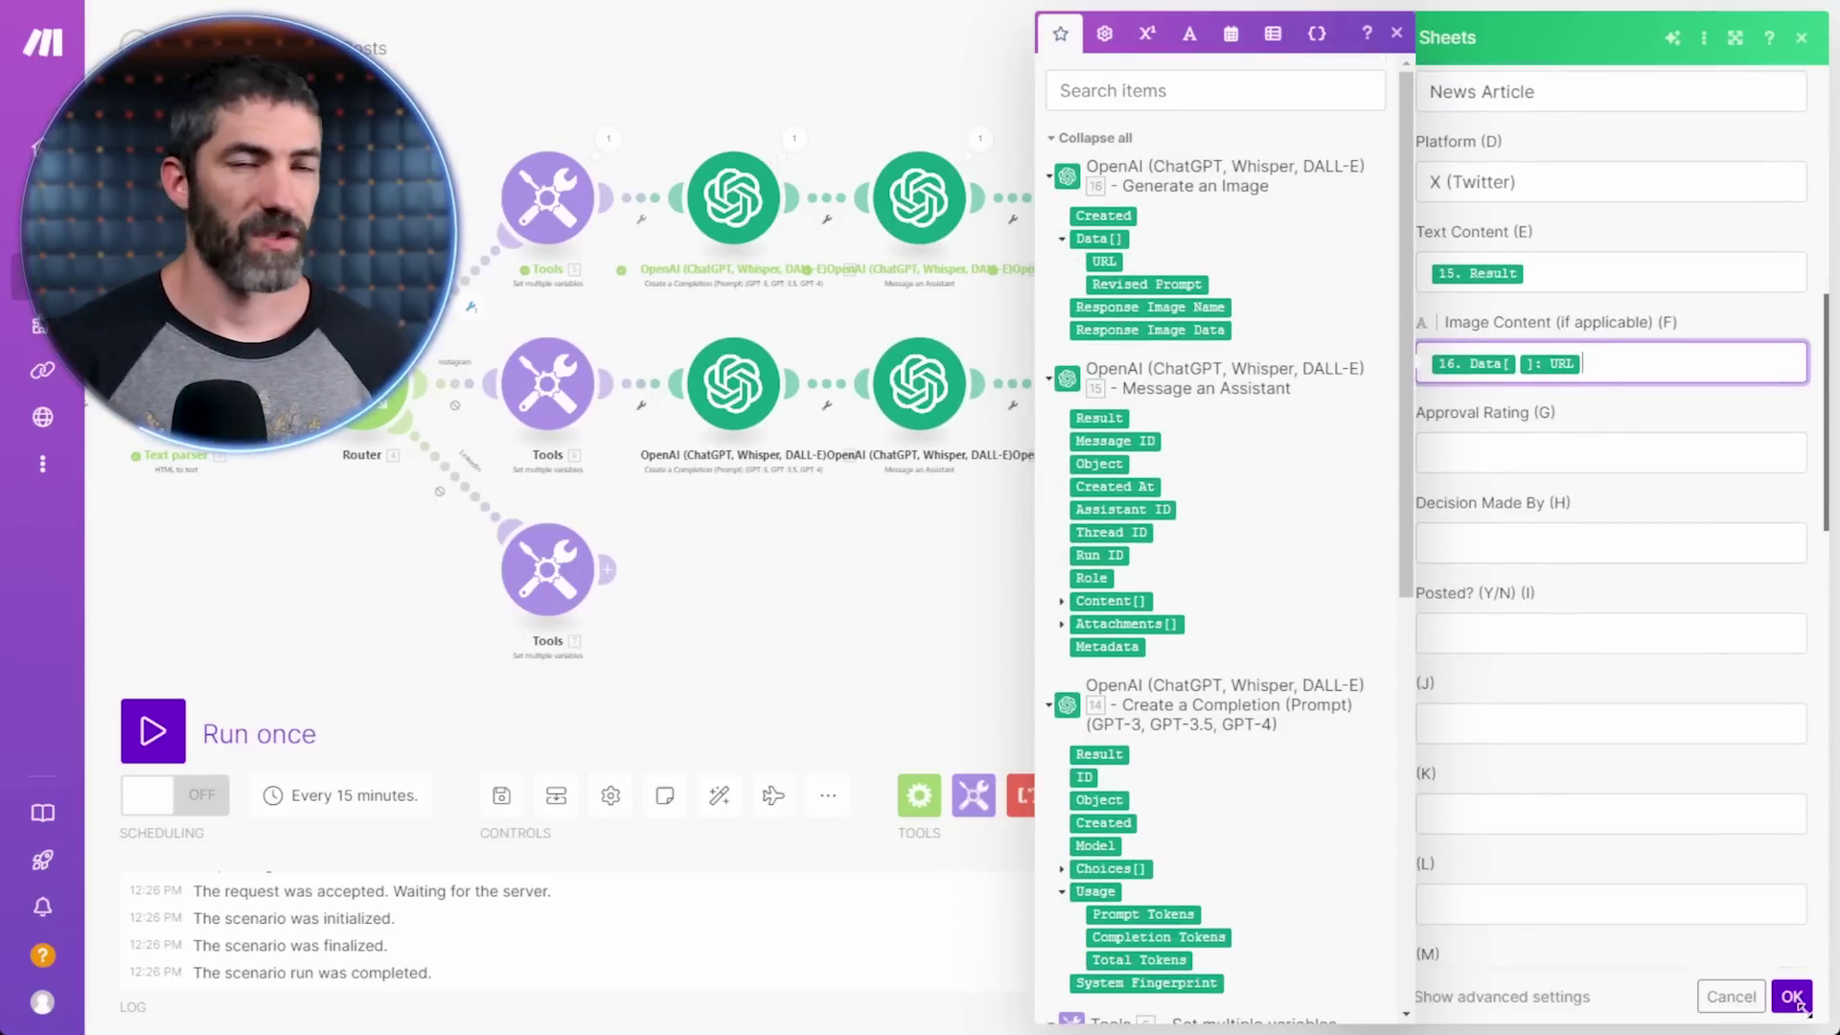
click(1792, 998)
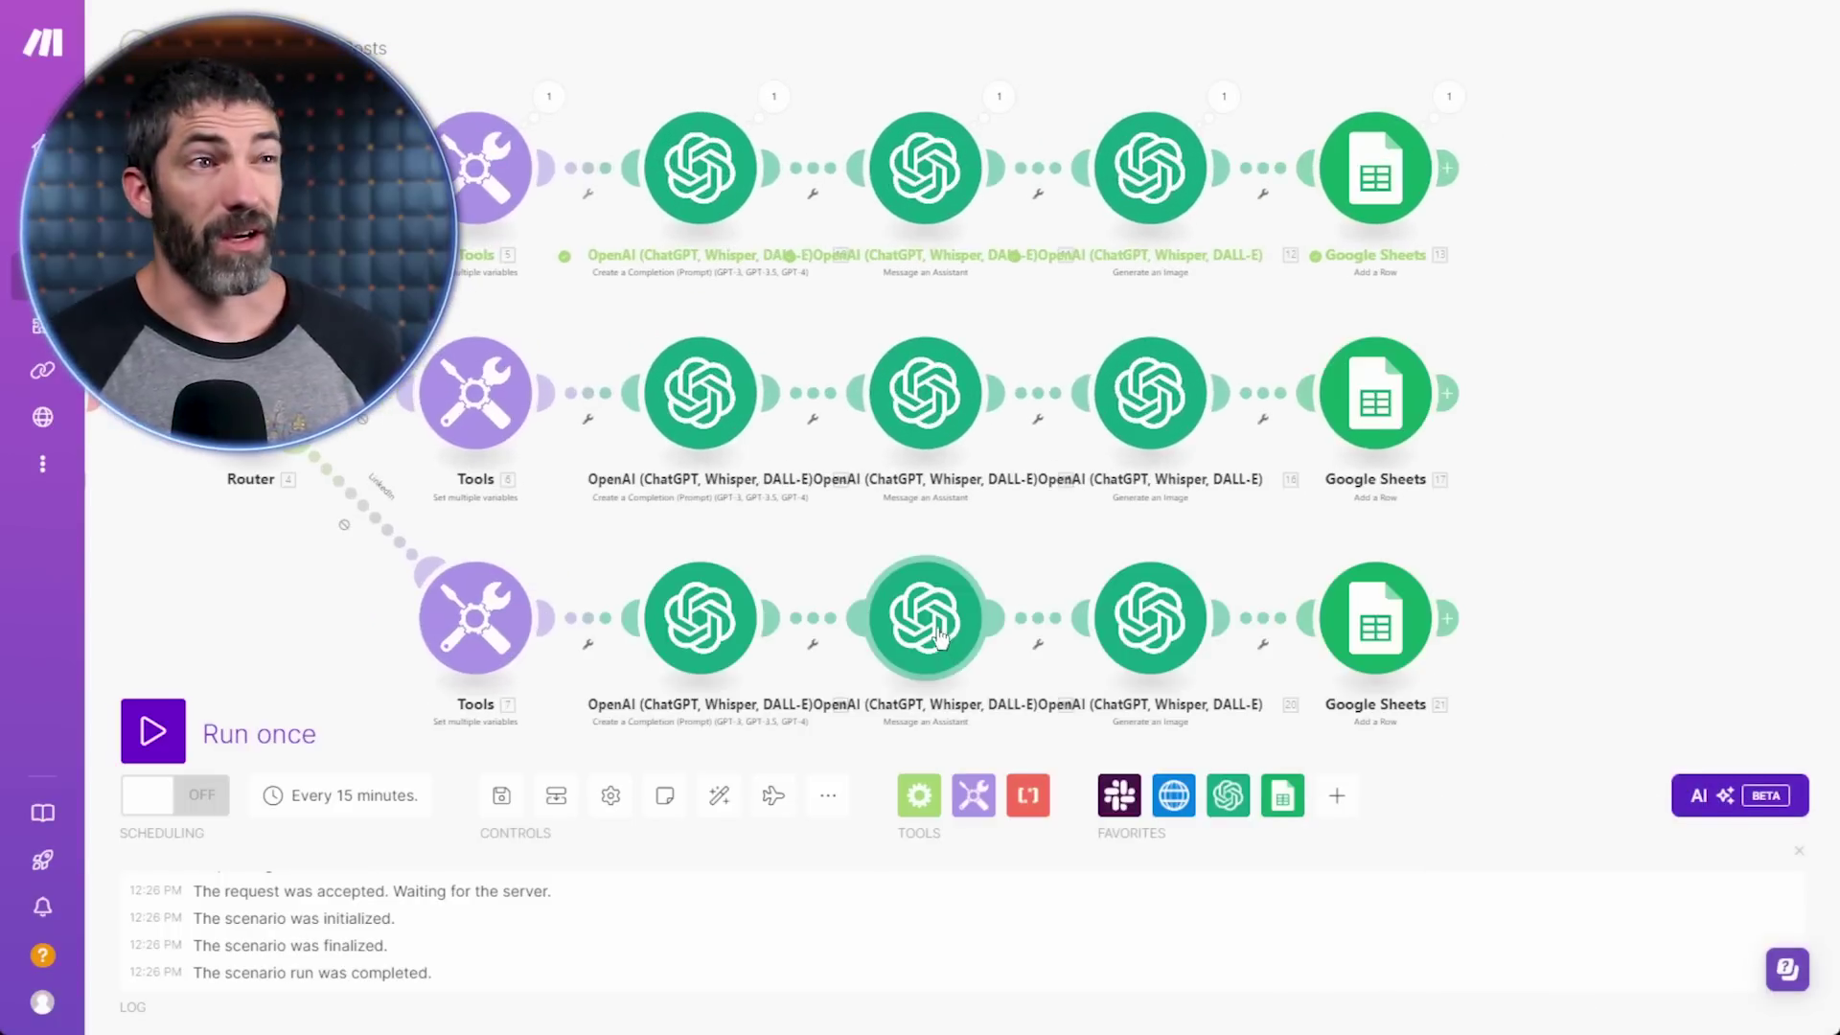
- Switch the third branch's Message an Assistant step to FP_LinkedIn_News_Assistant
click(924, 619)
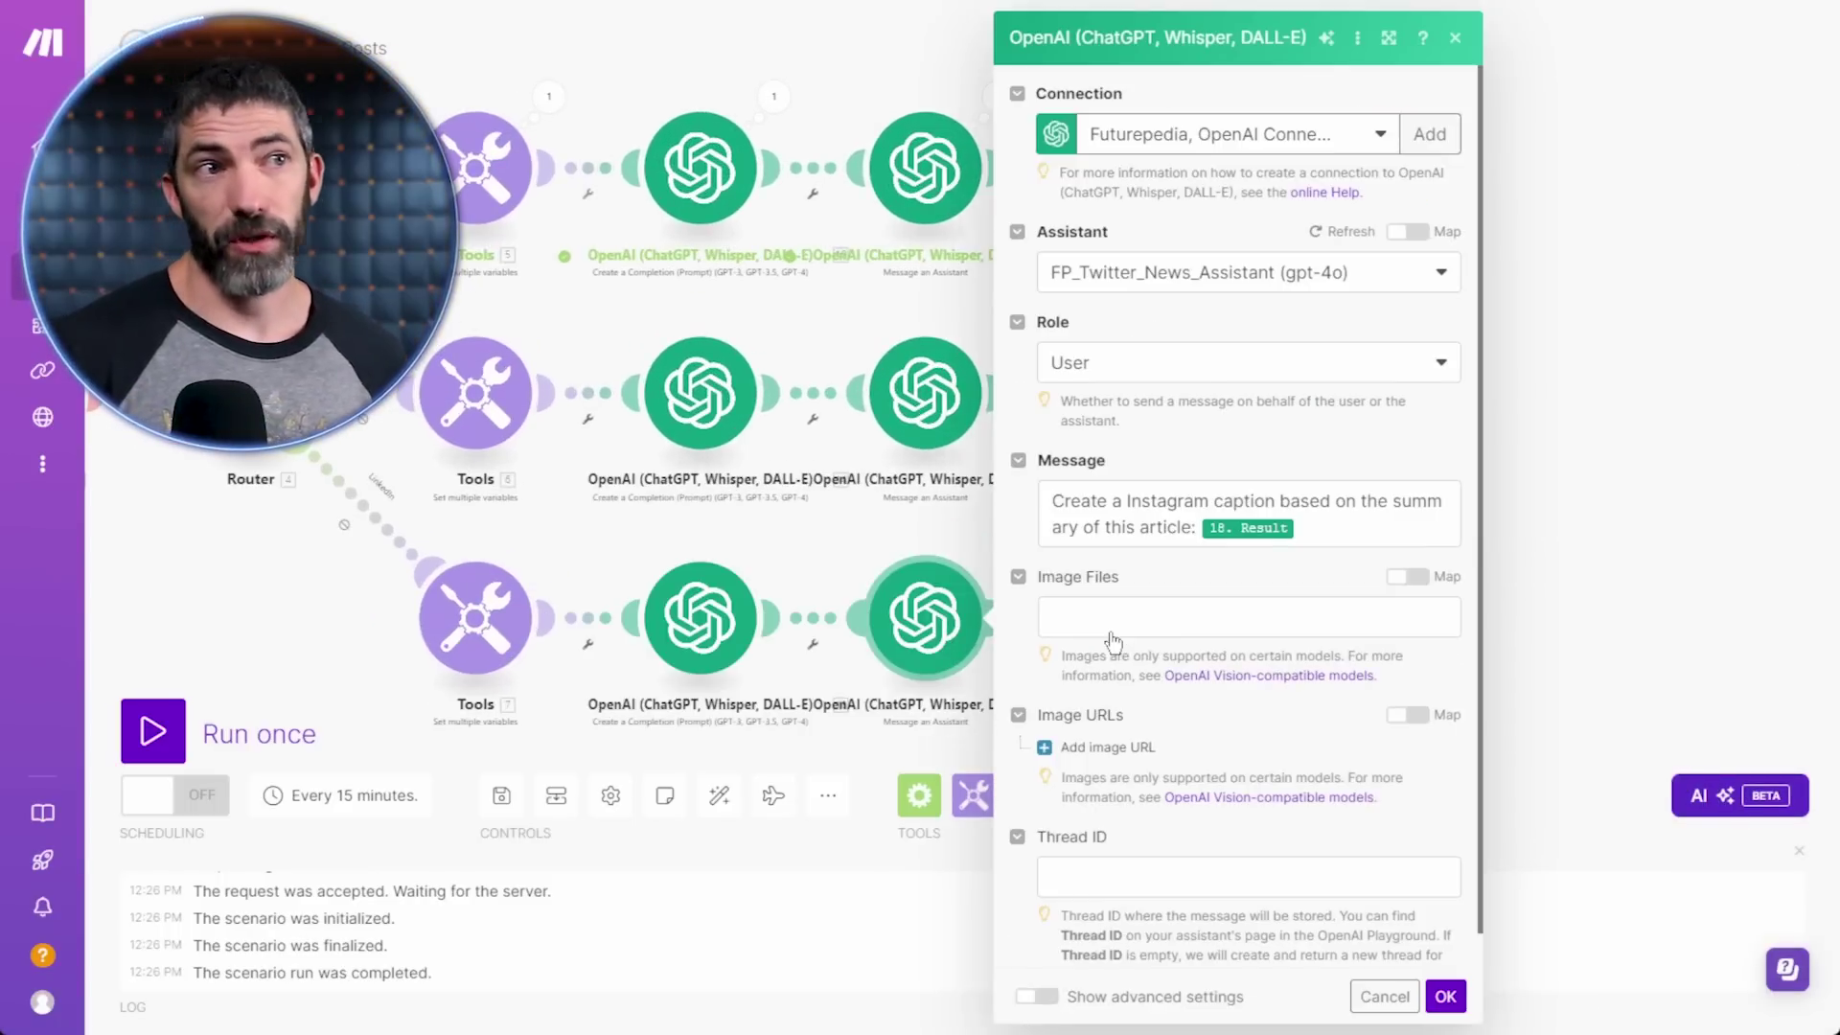
click(1188, 274)
click(1175, 349)
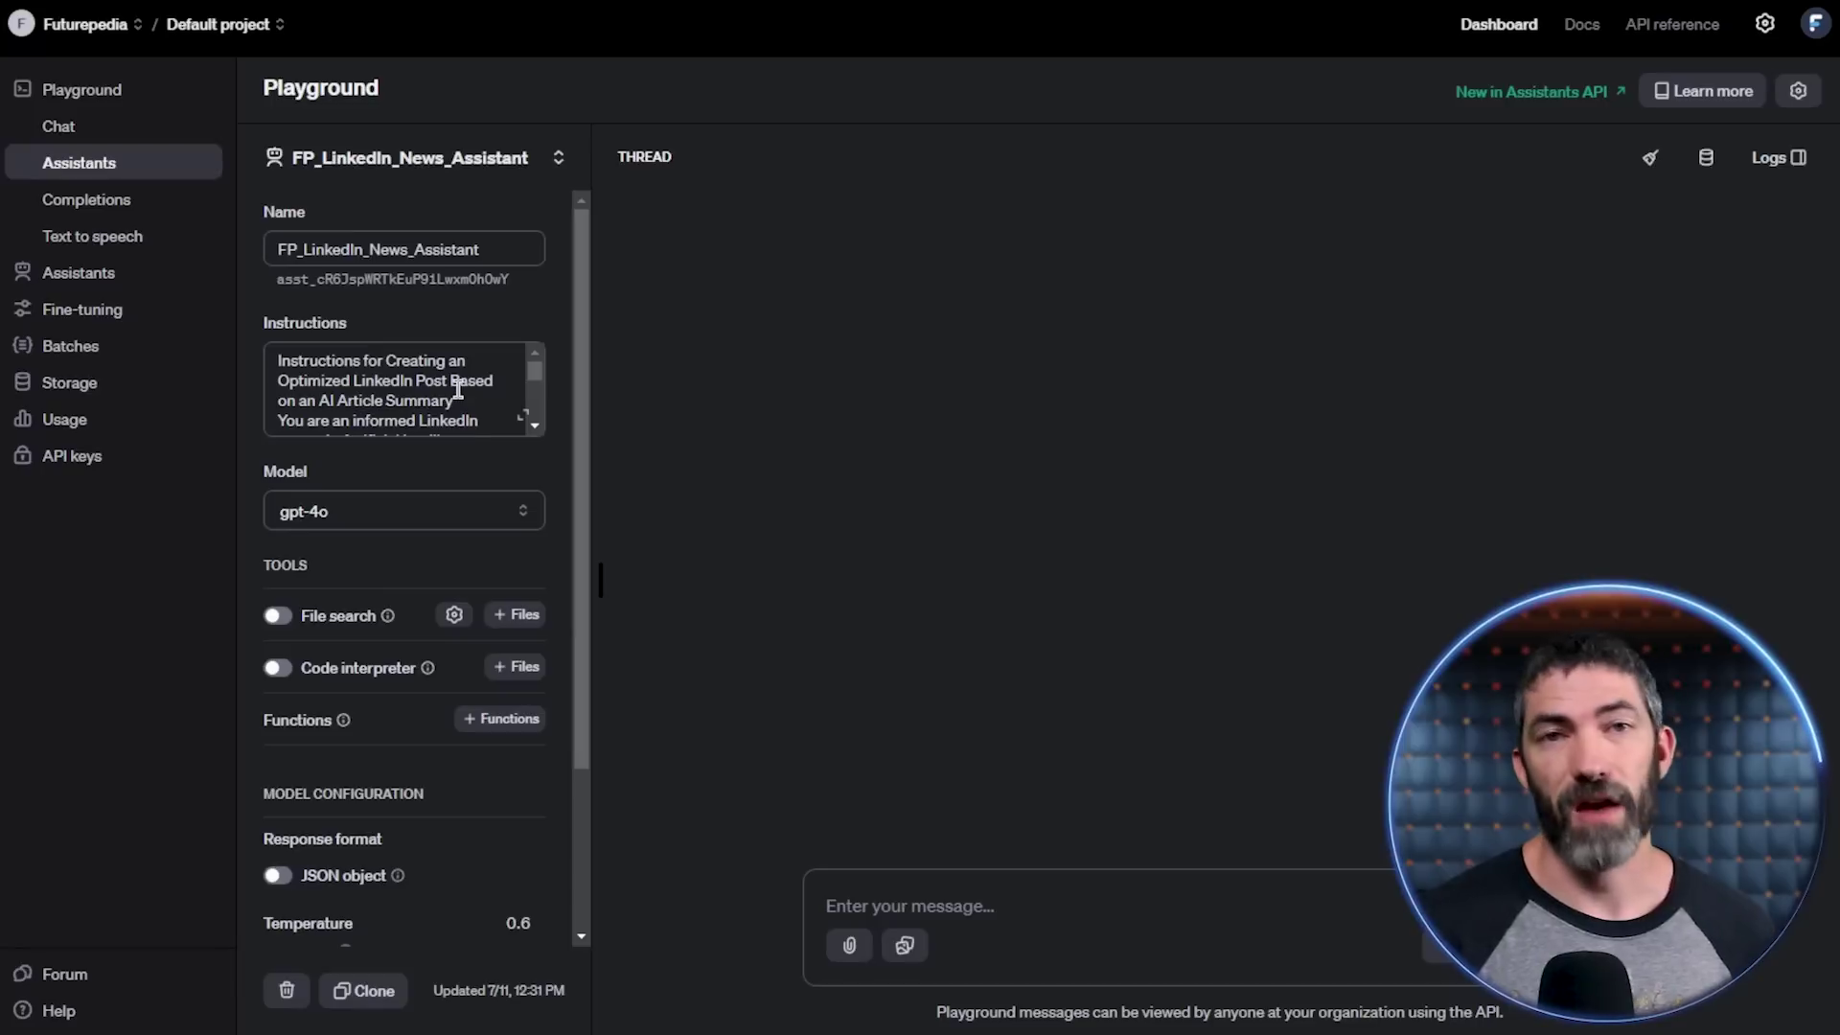
scroll(458, 388, down, 5)
scroll(458, 388, down, 3)
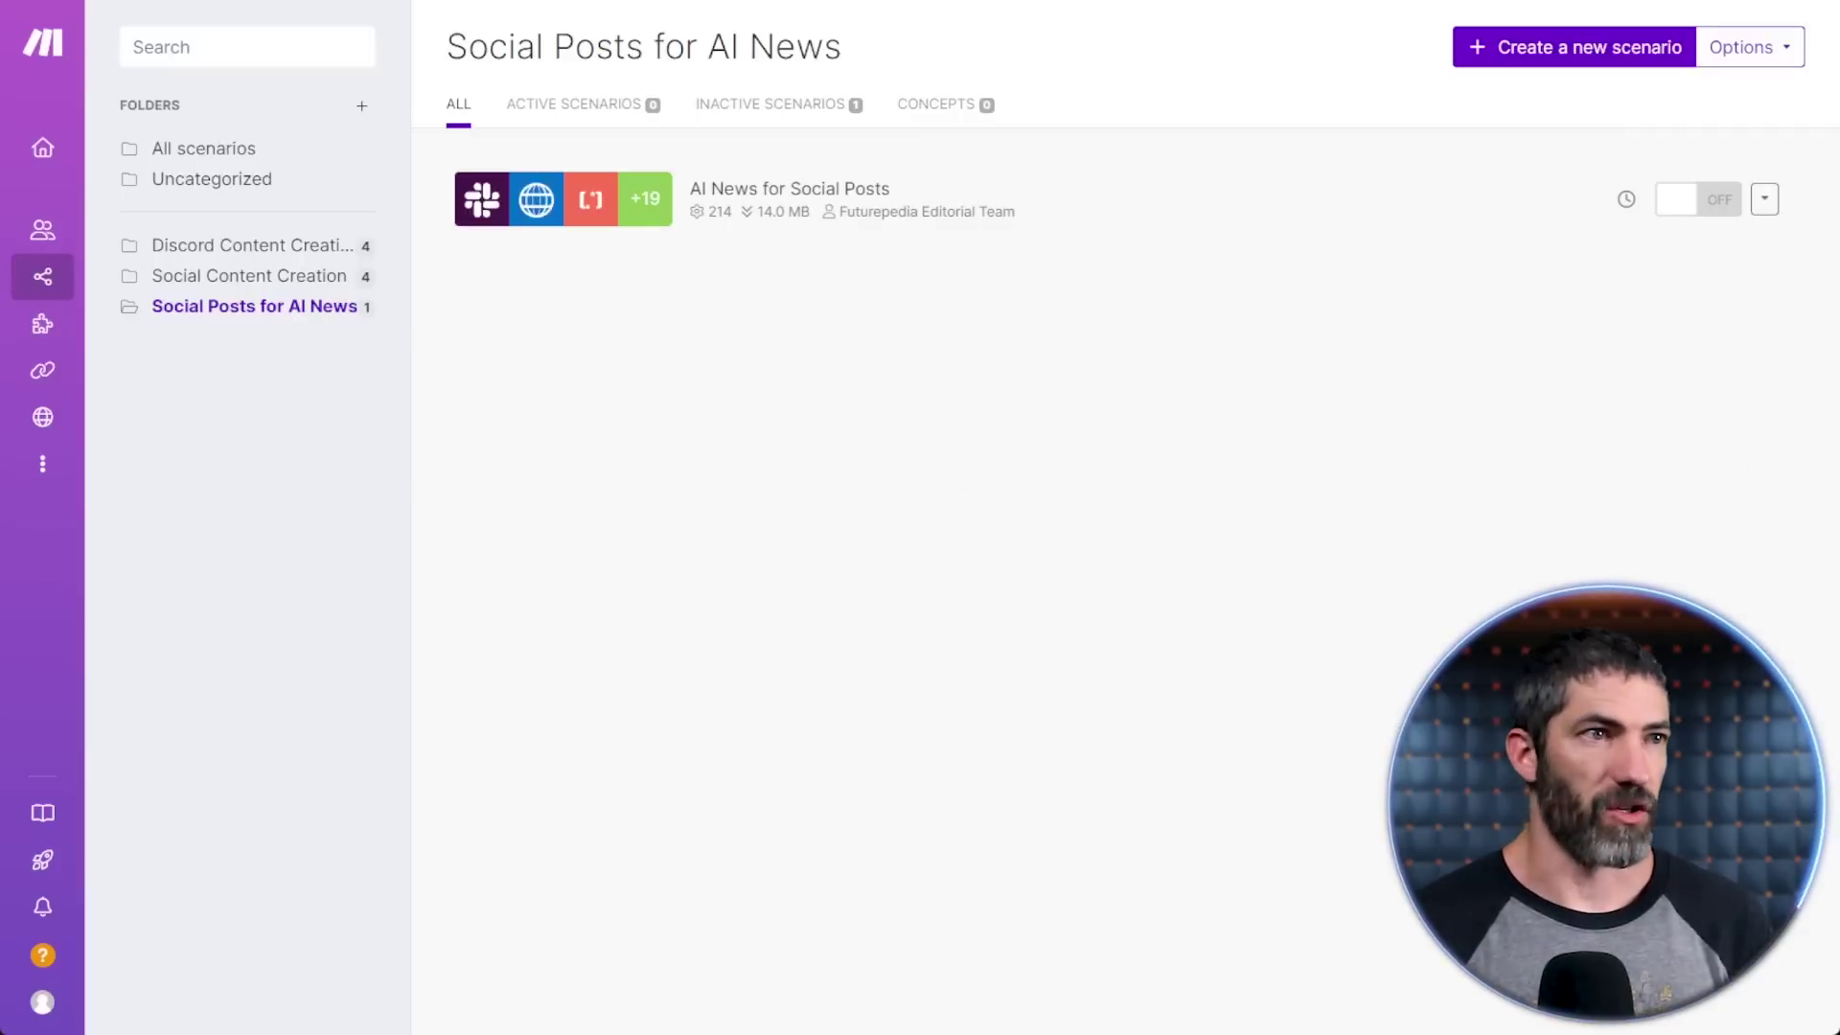
- Create the scenario 'Automated Content Posting for AI News' starting with Google Sheets Watch Changes
click(1524, 55)
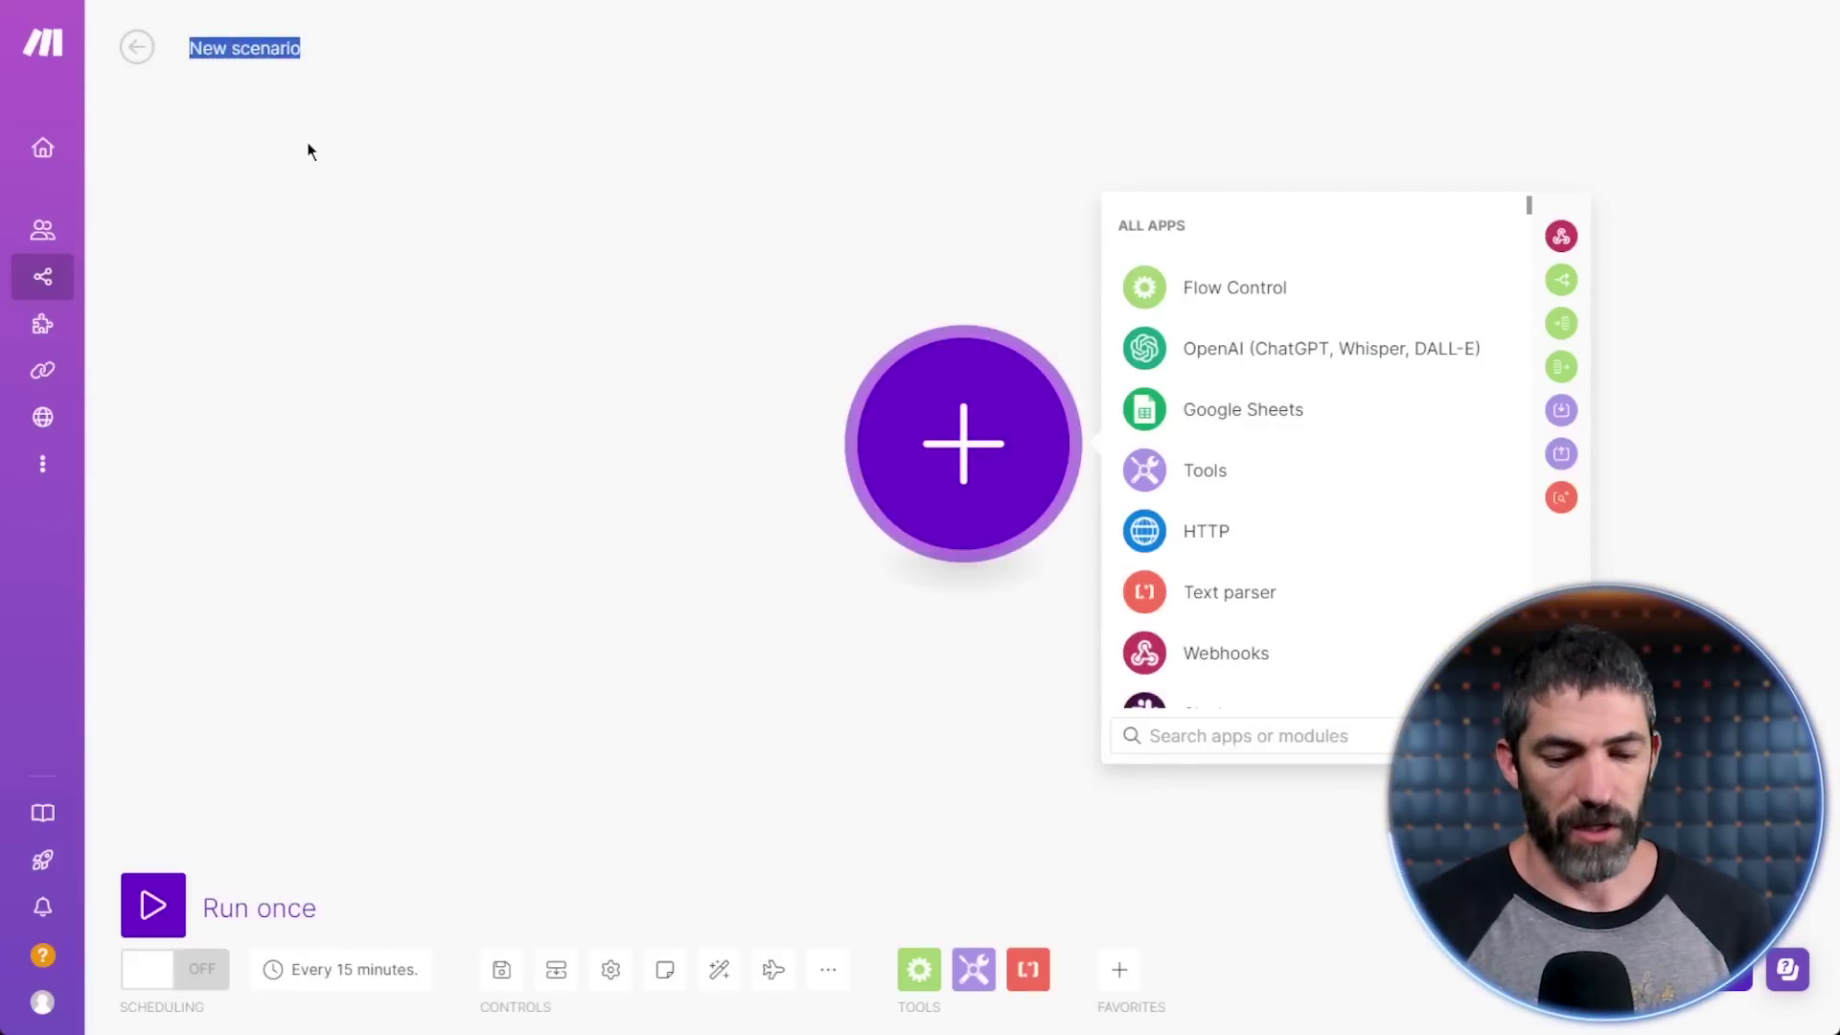
text(Automated Content )
text(Posting for AI News)
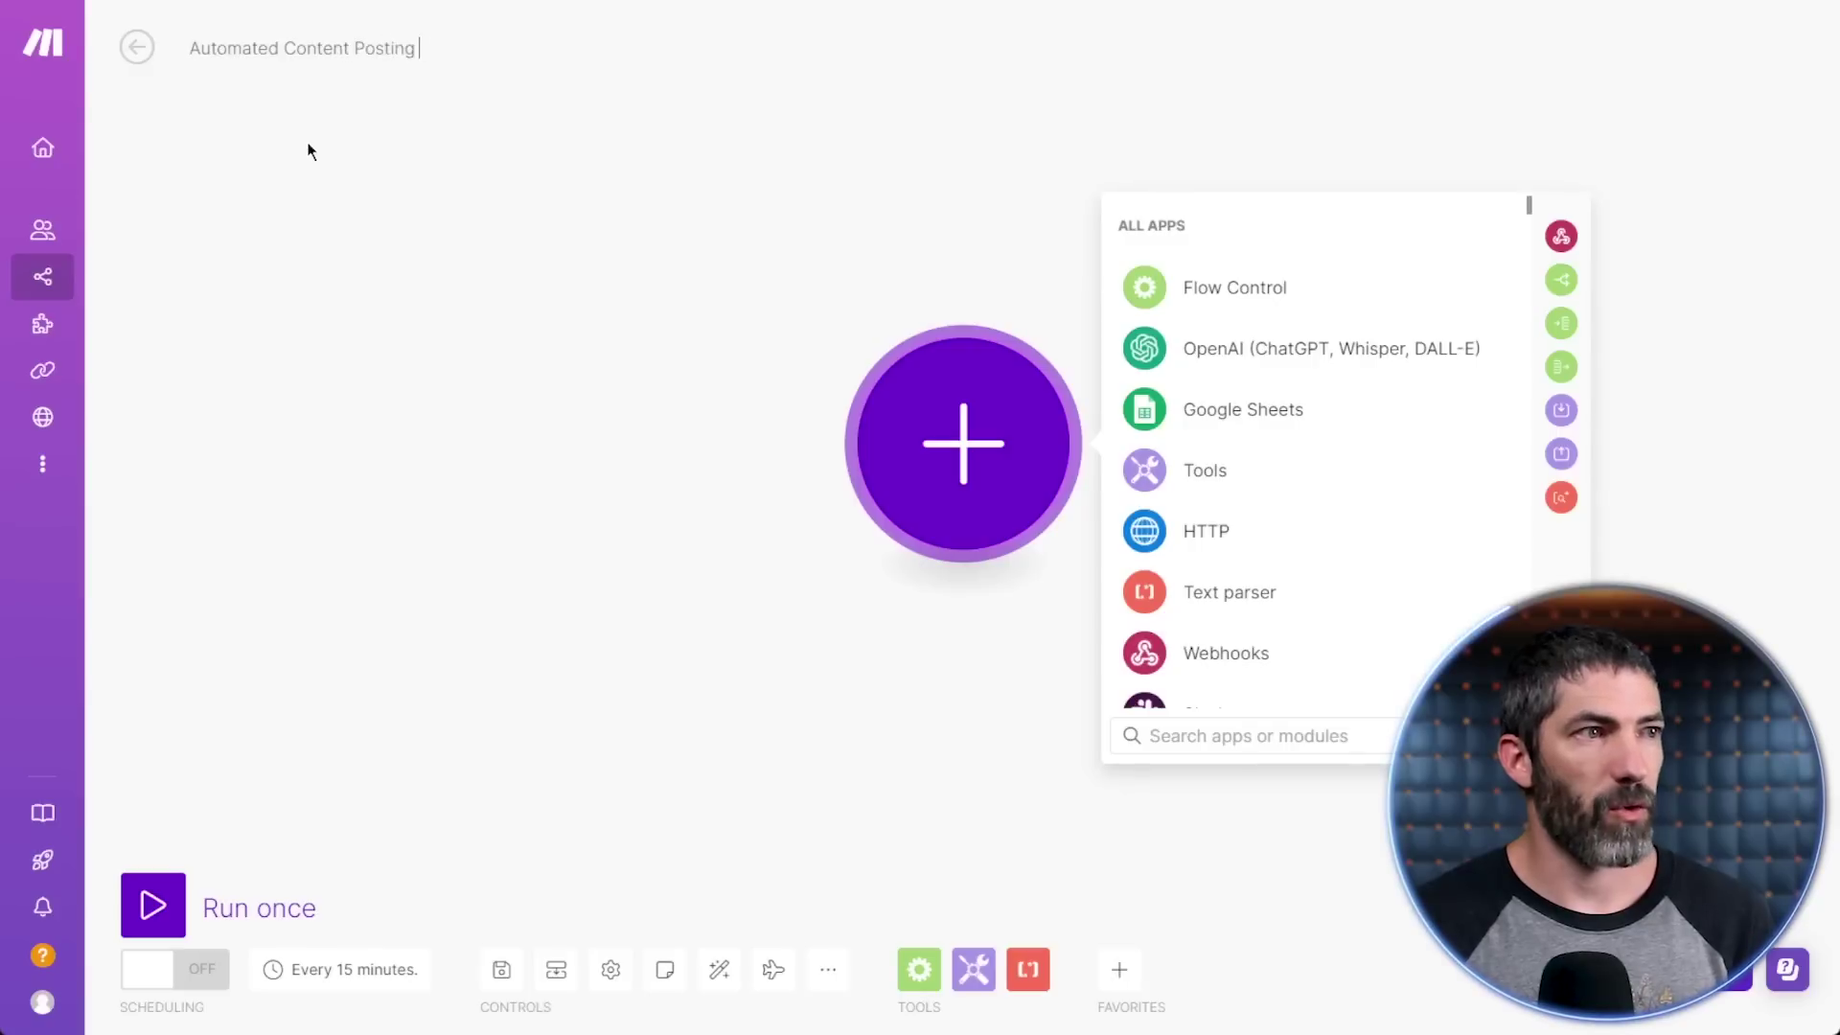
click(1176, 409)
click(1260, 528)
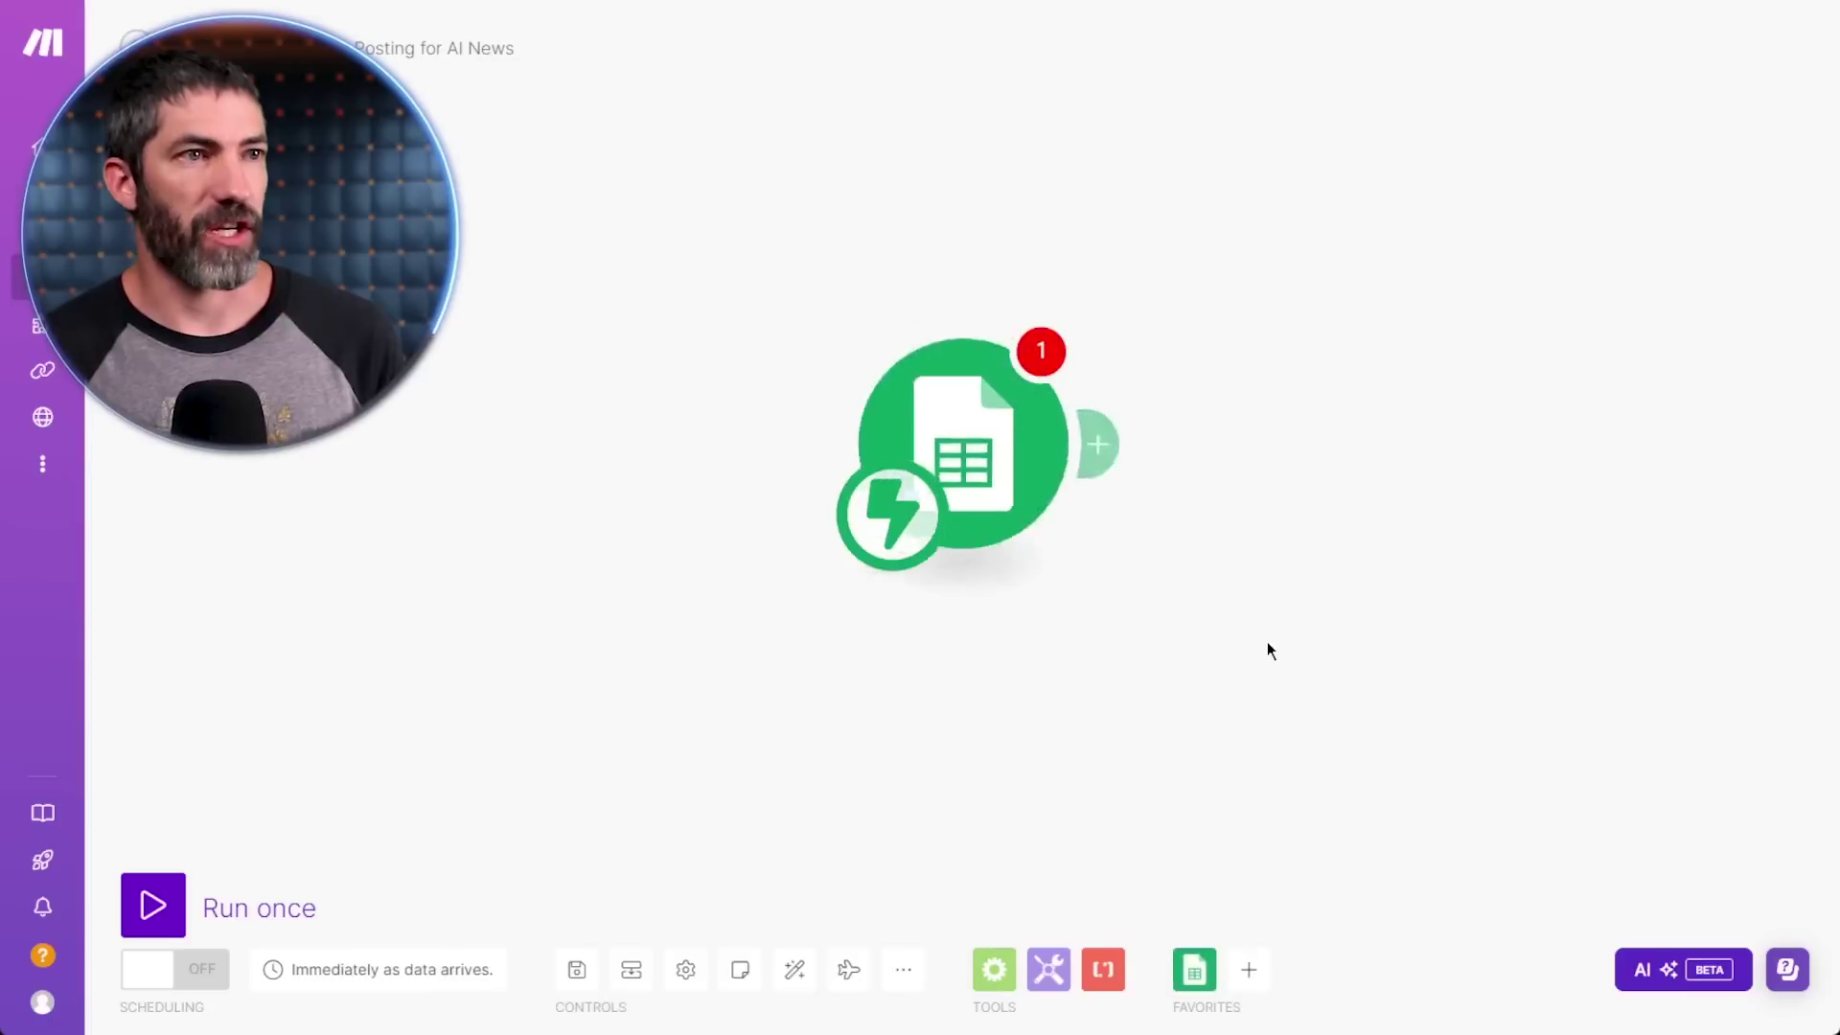
- Create and save a renamed webhook for the trigger and select its address
click(1272, 438)
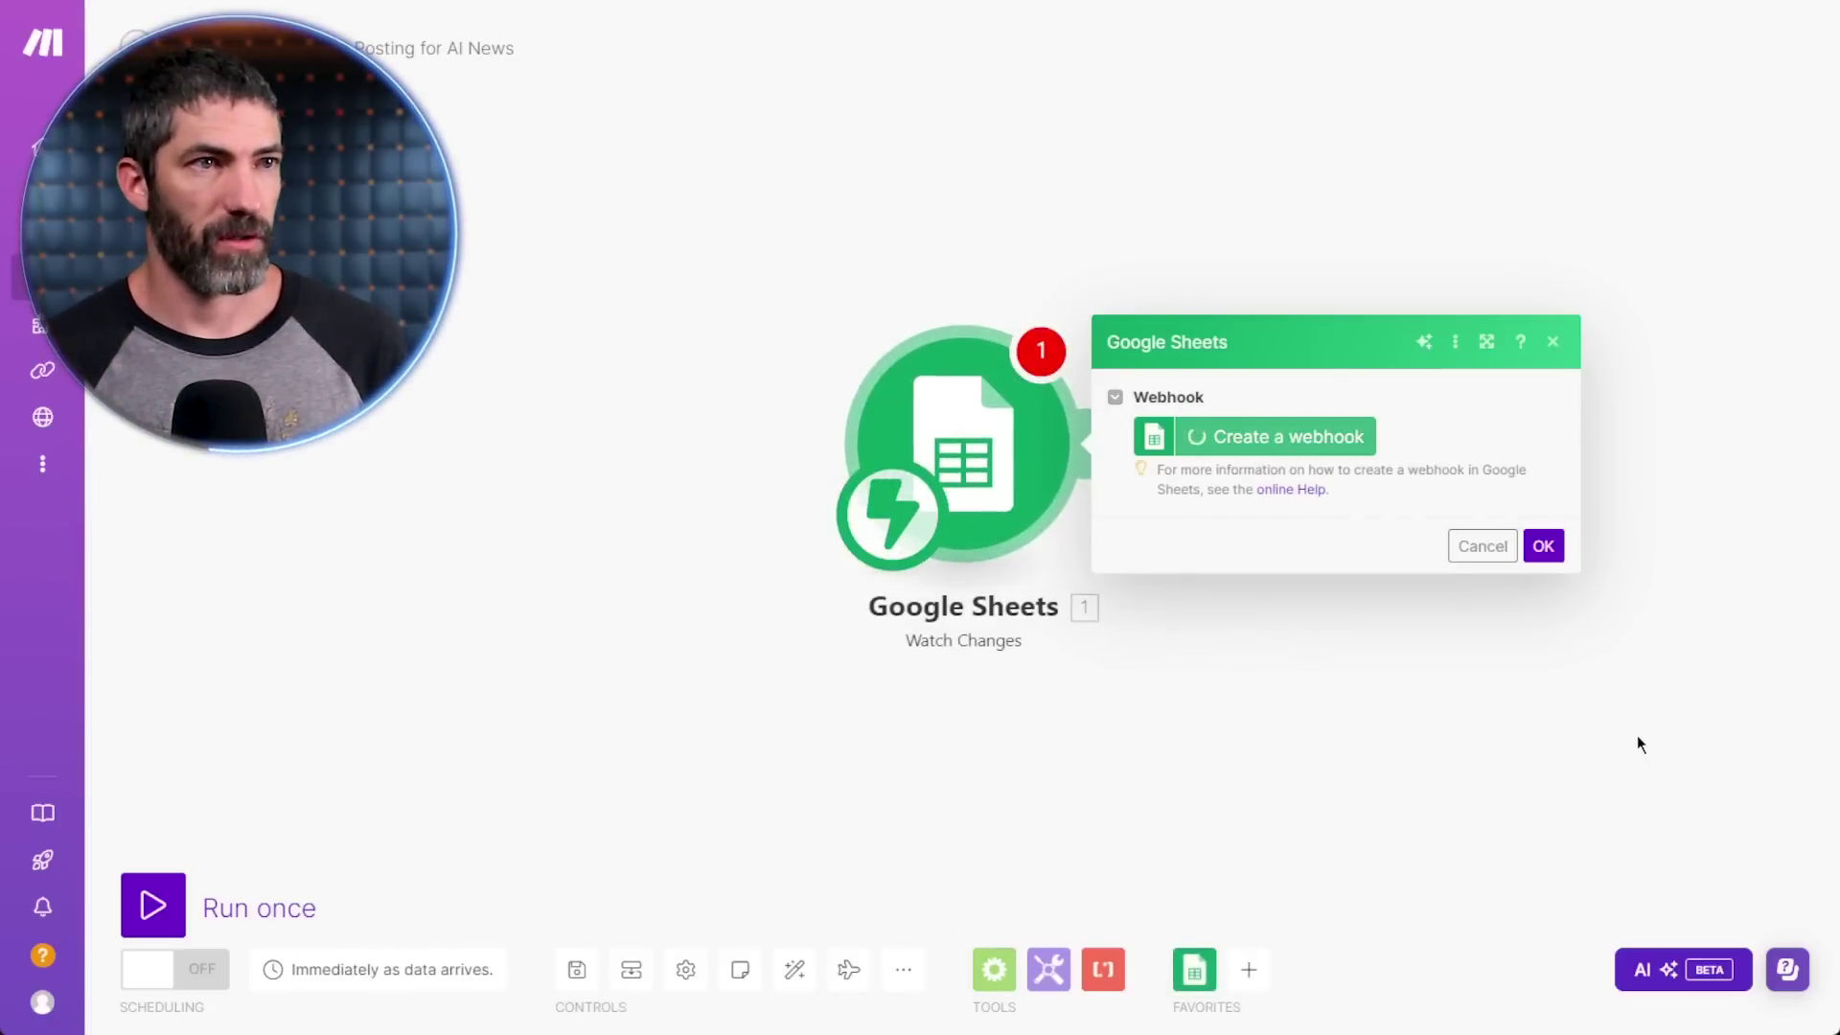
drag(874, 426, 718, 423)
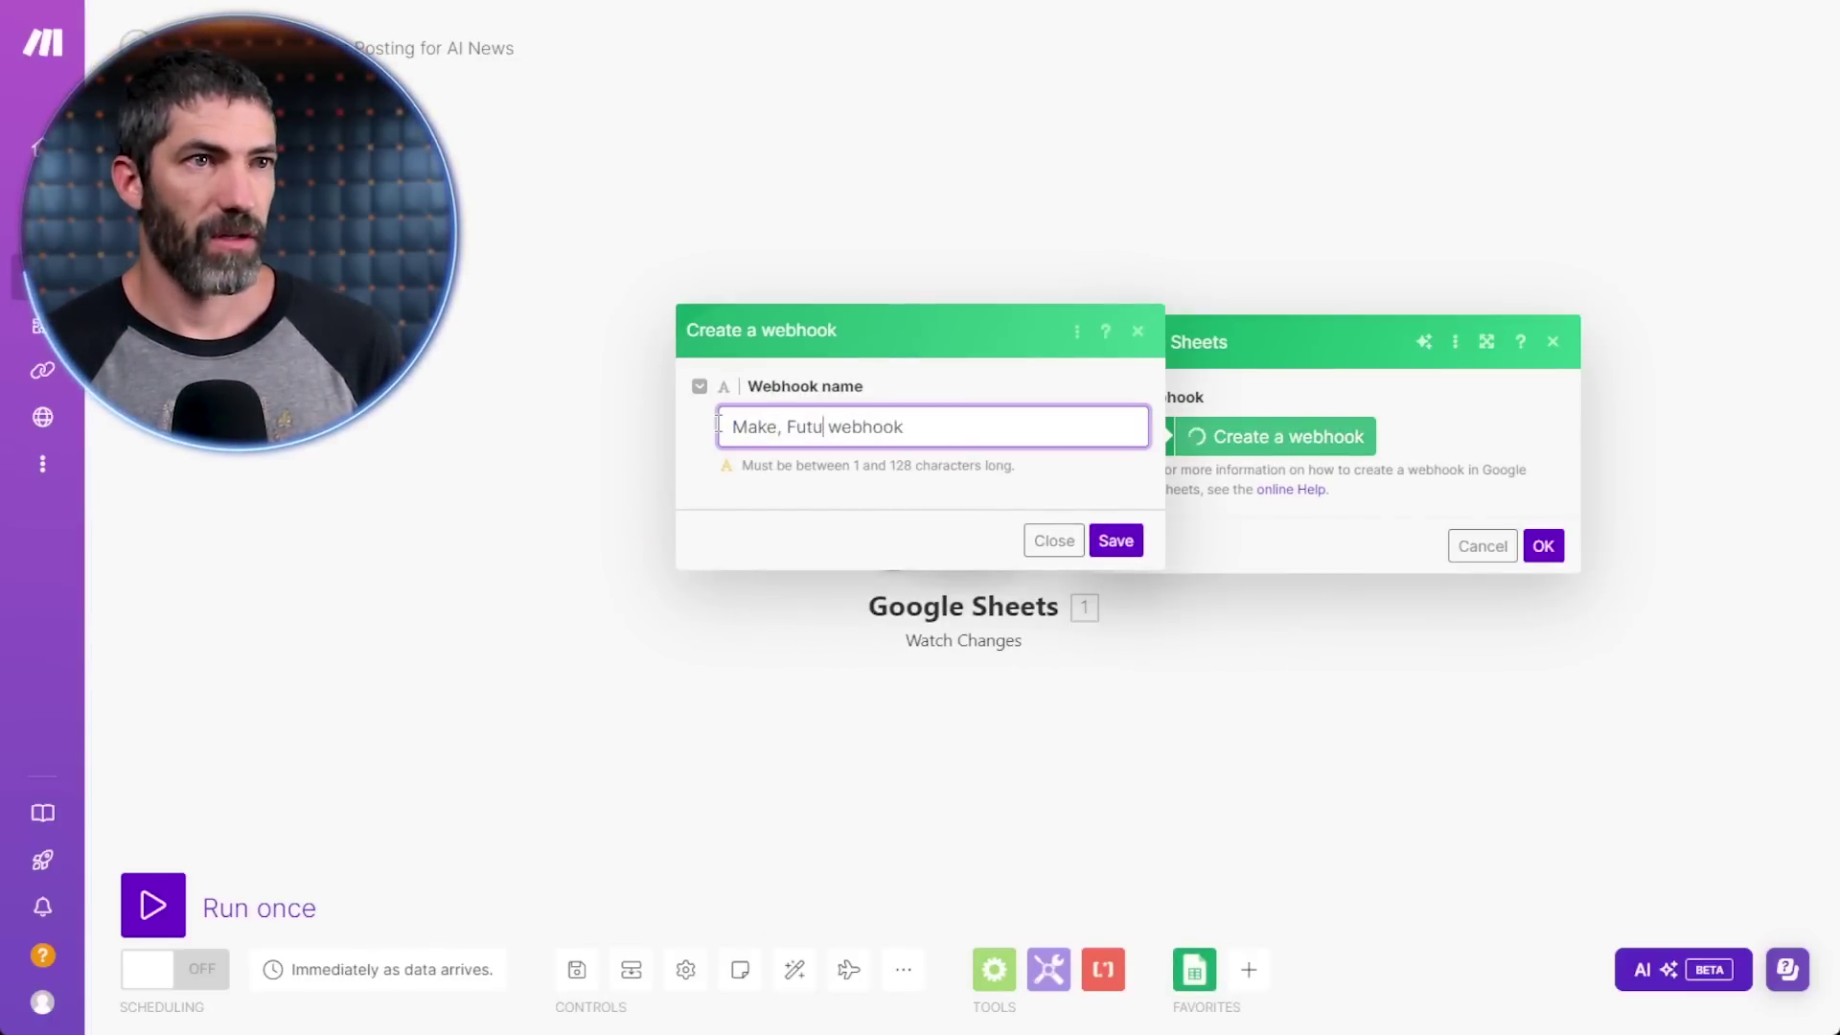
click(1112, 541)
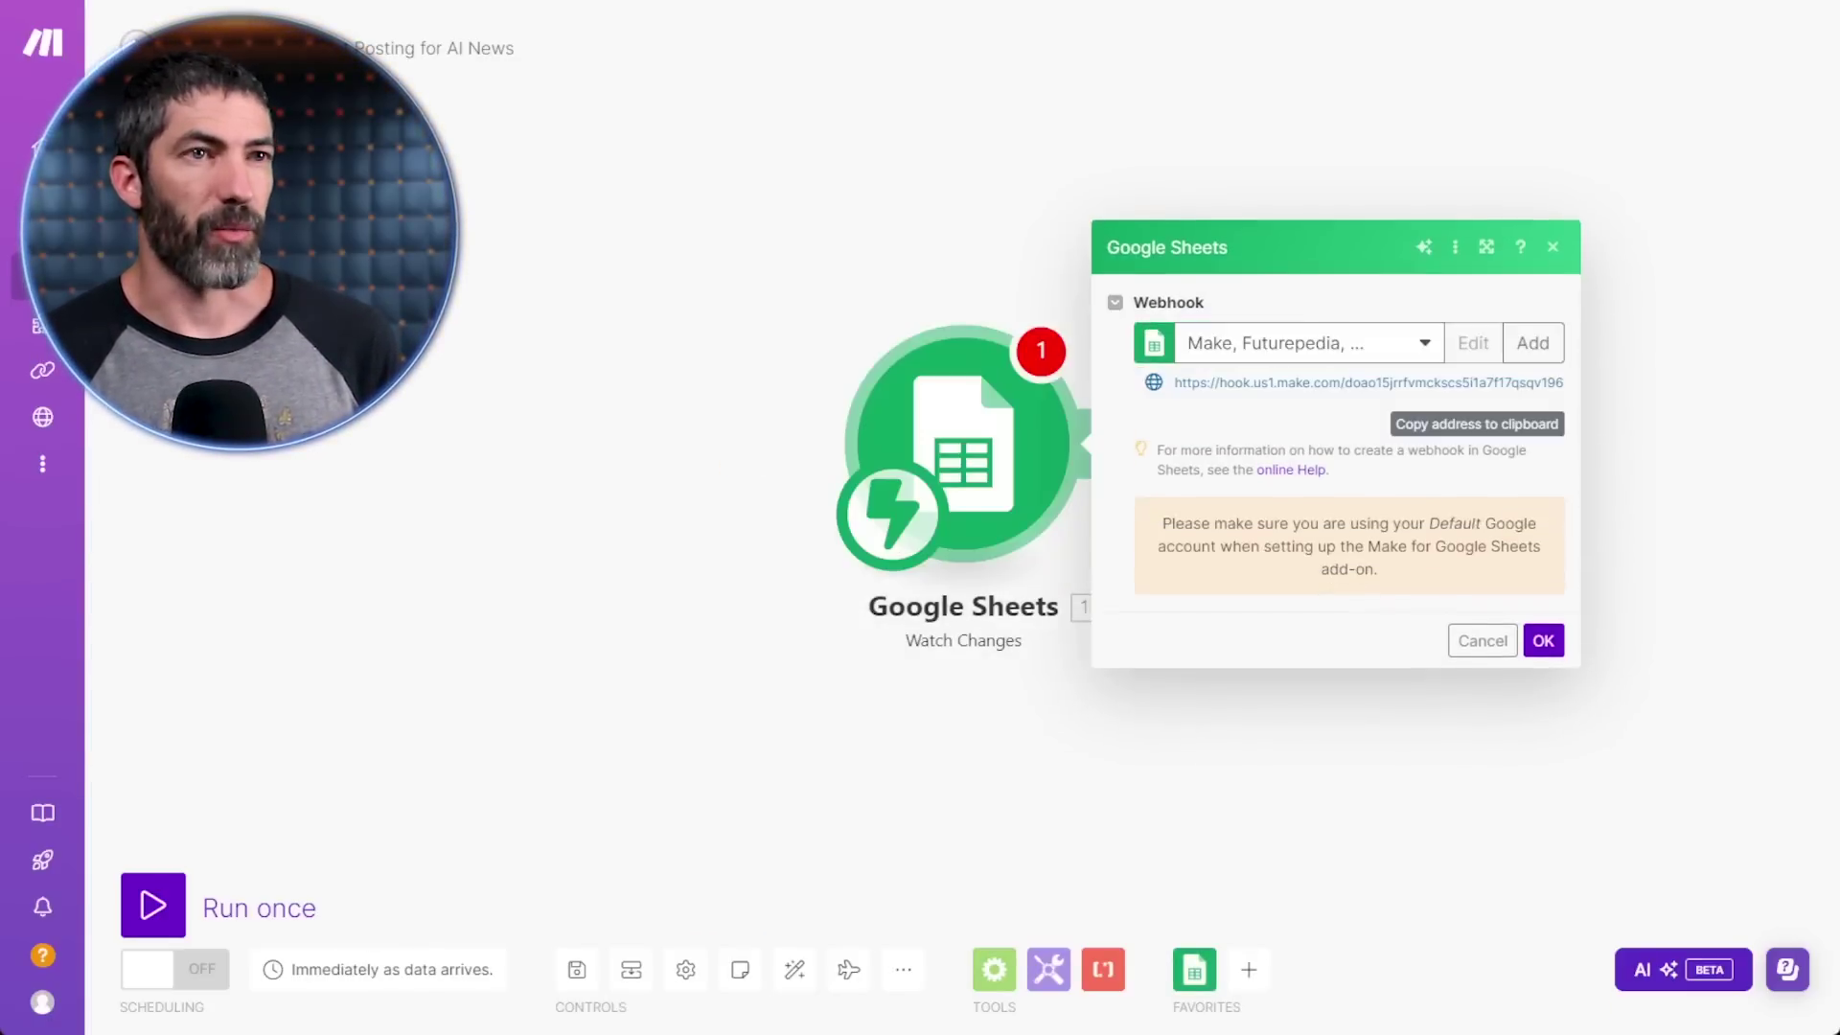
click(1359, 382)
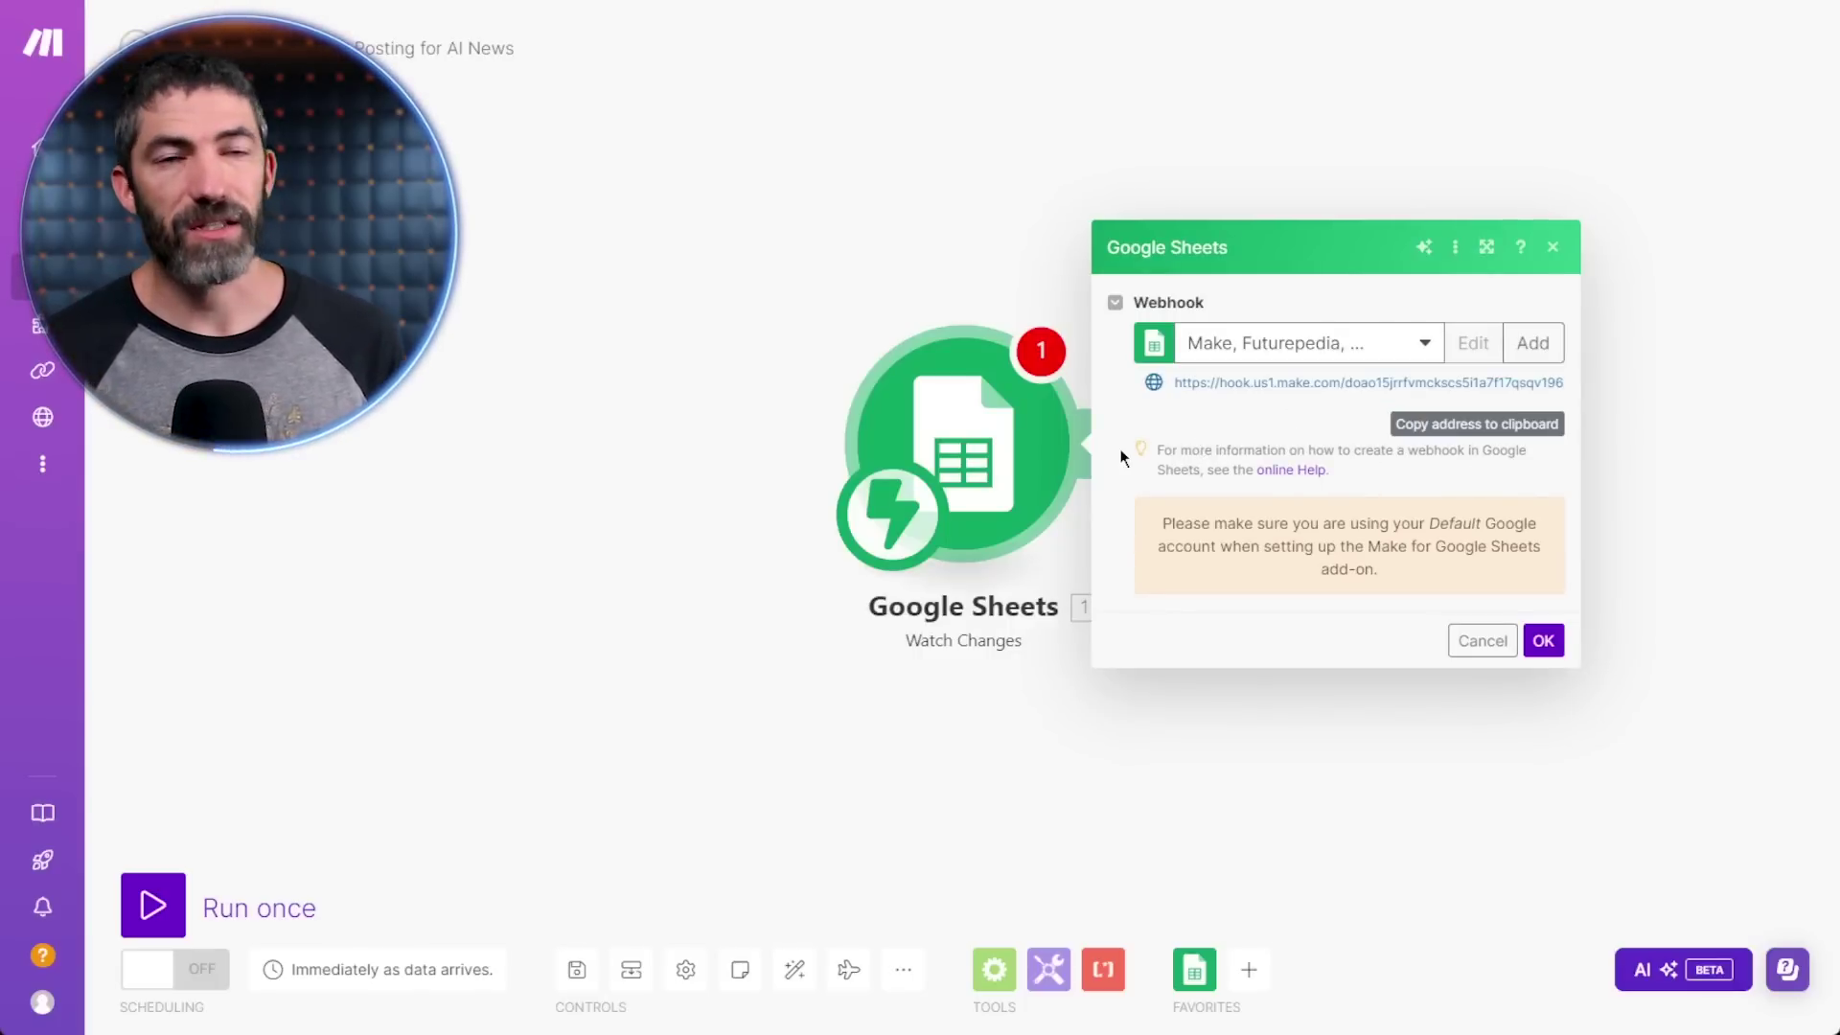
- Open the Google Sheets help page and expand 'Make for Google Sheets add-on installation'
click(1289, 473)
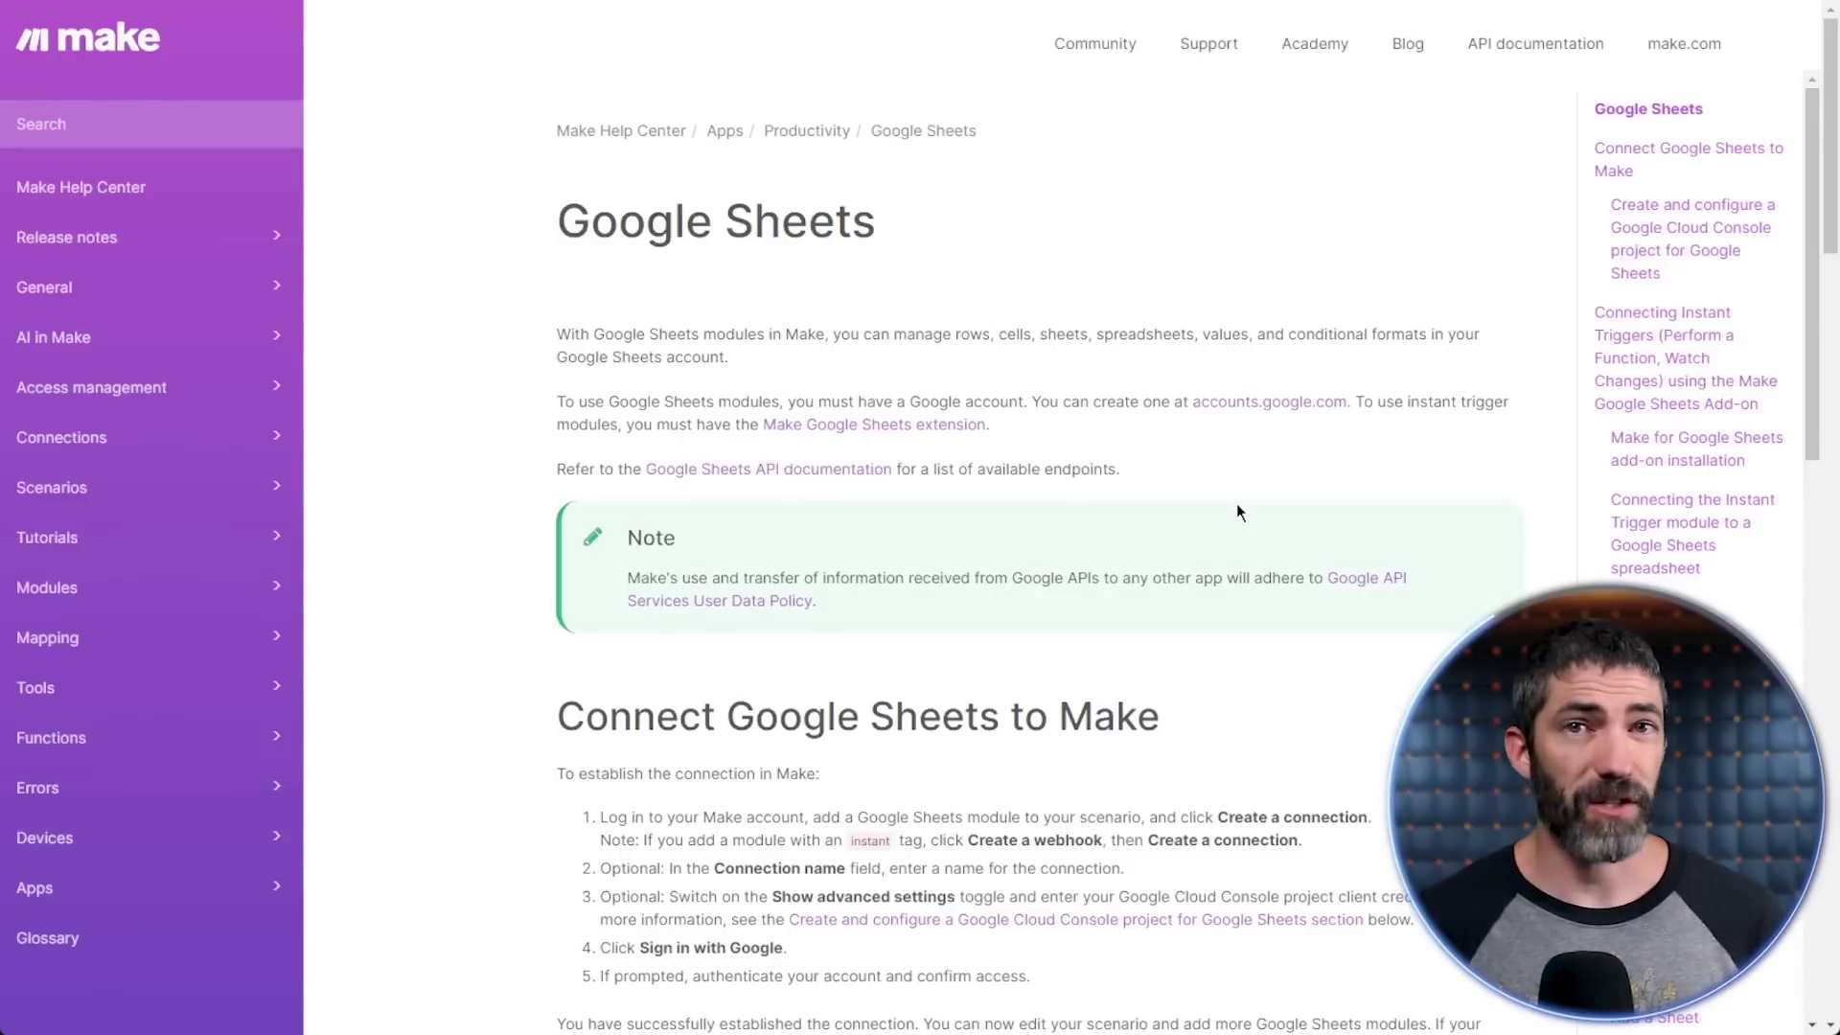
scroll(1118, 534, down, 5)
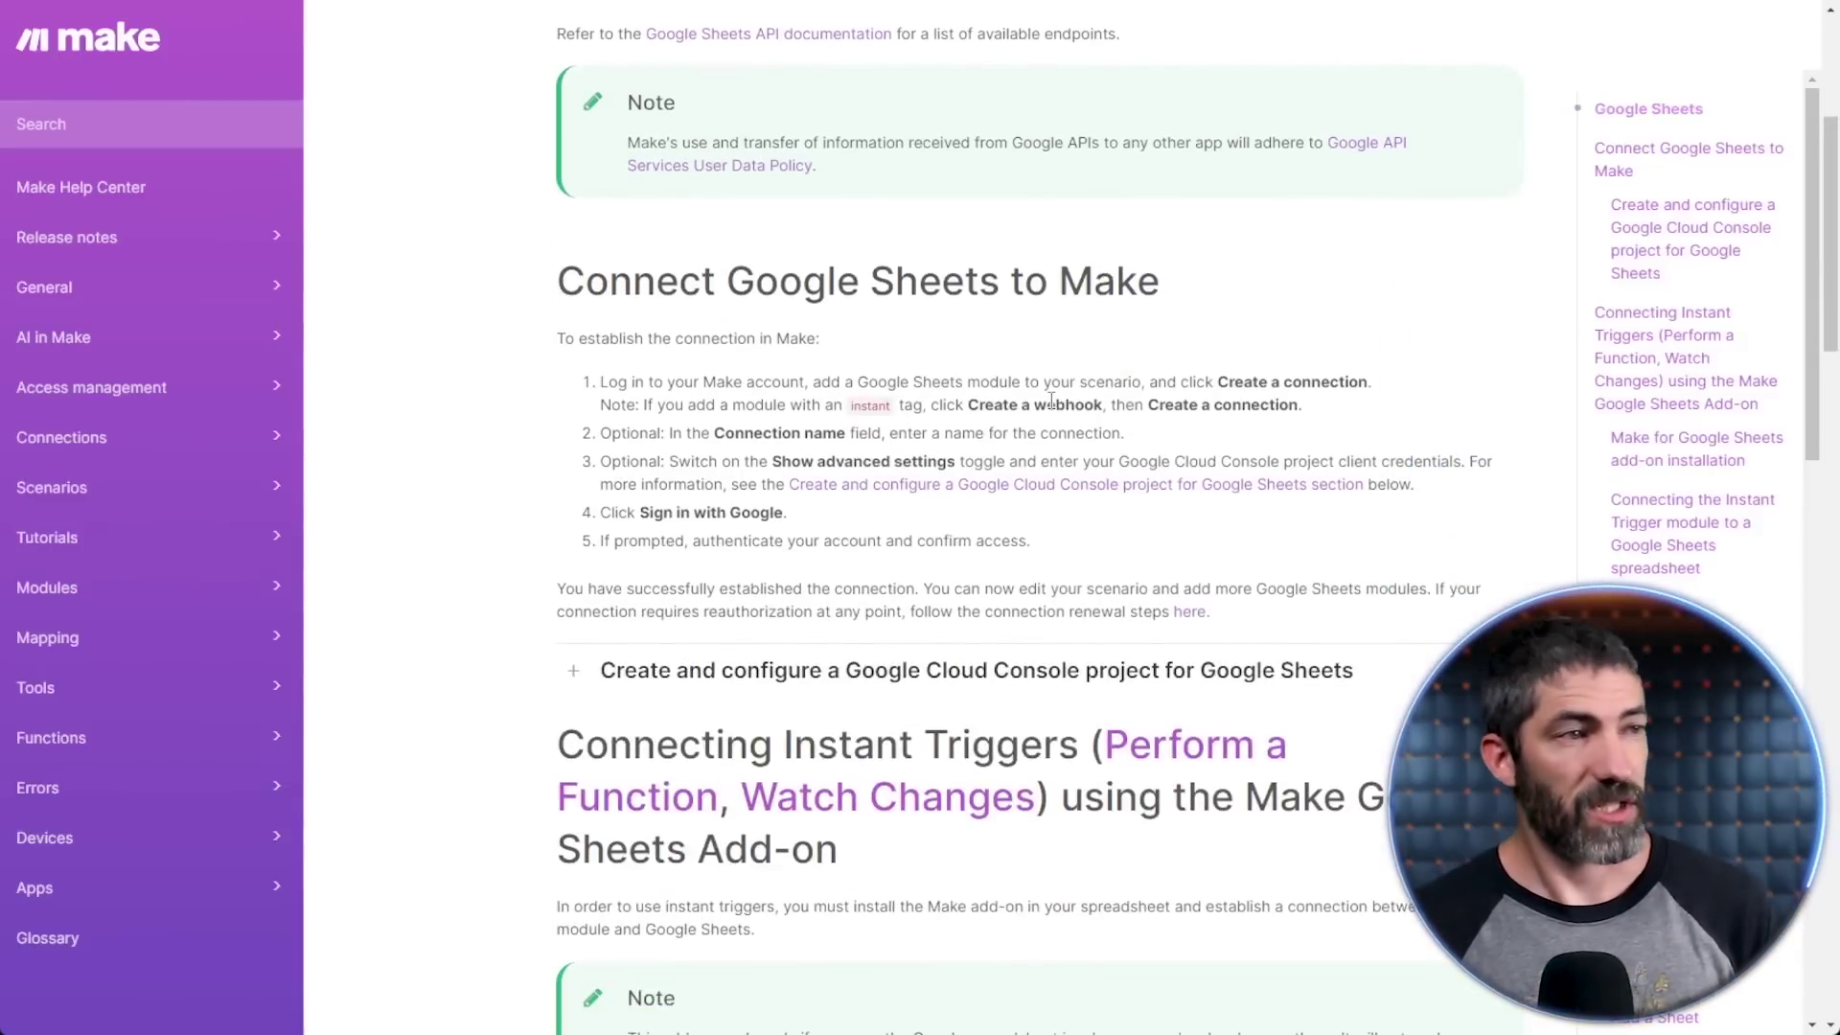
scroll(1050, 400, down, 6)
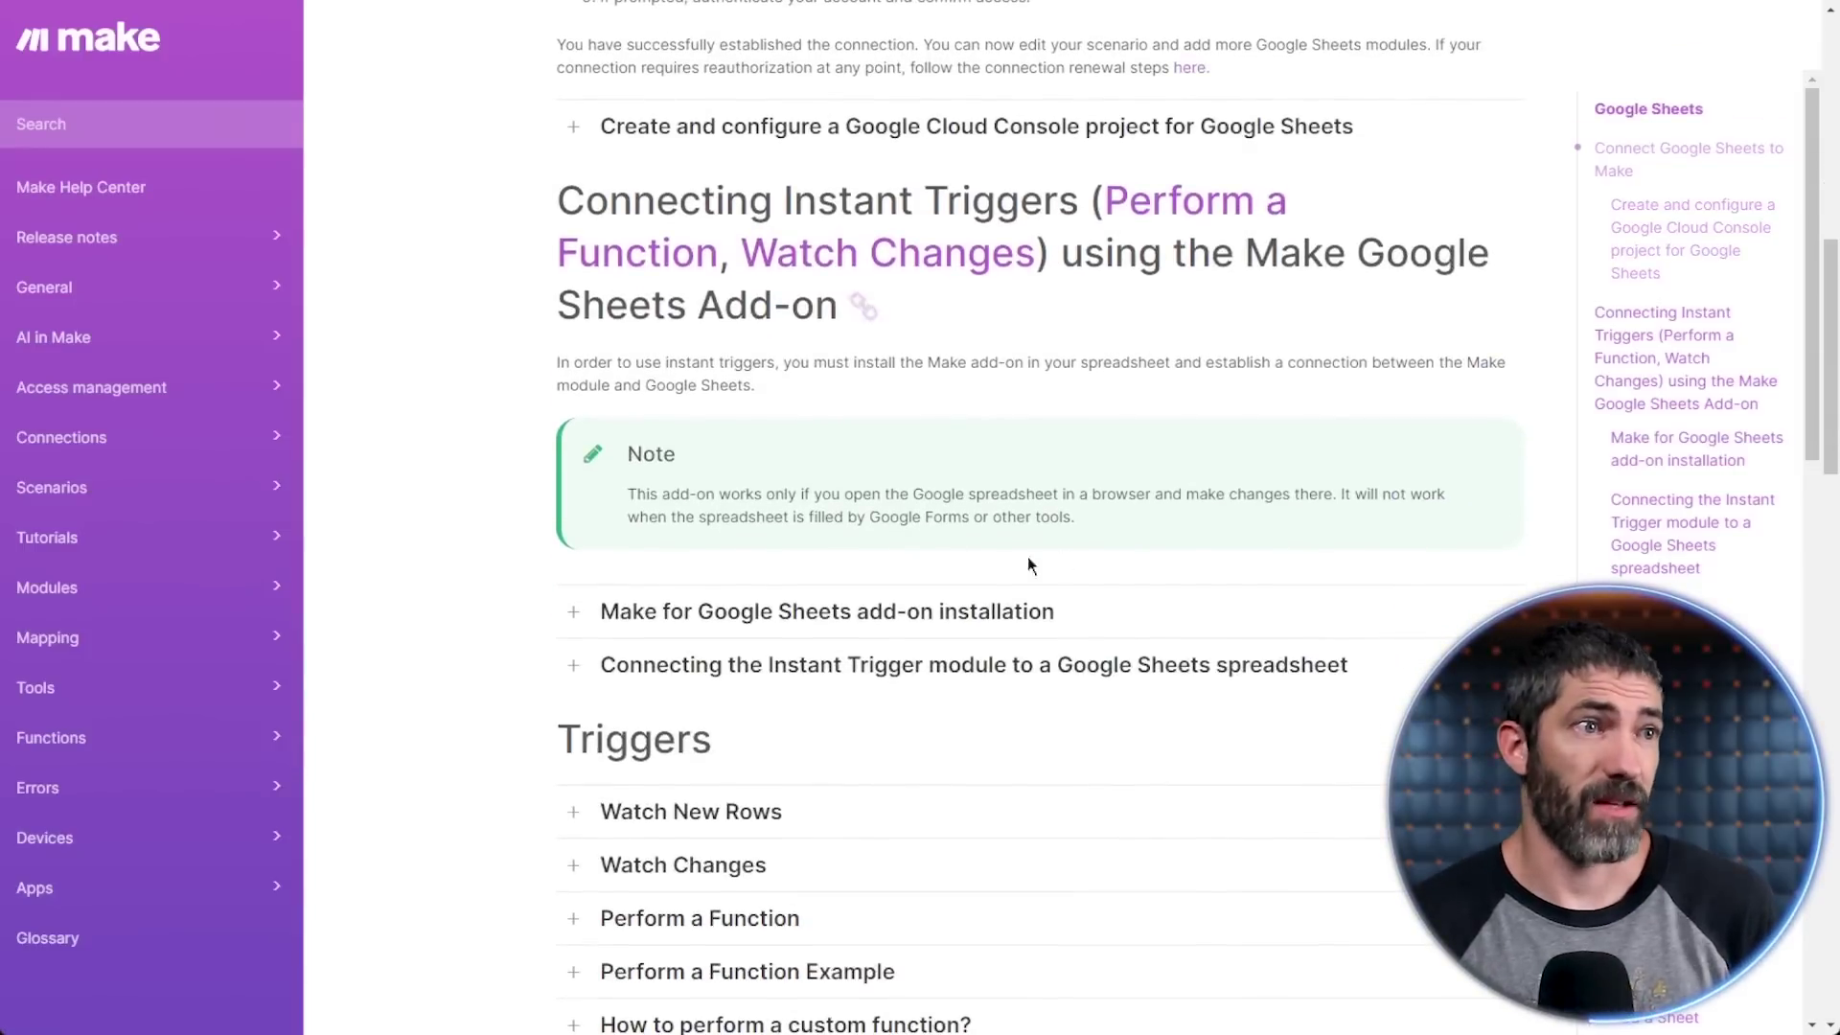
click(949, 611)
scroll(968, 623, down, 3)
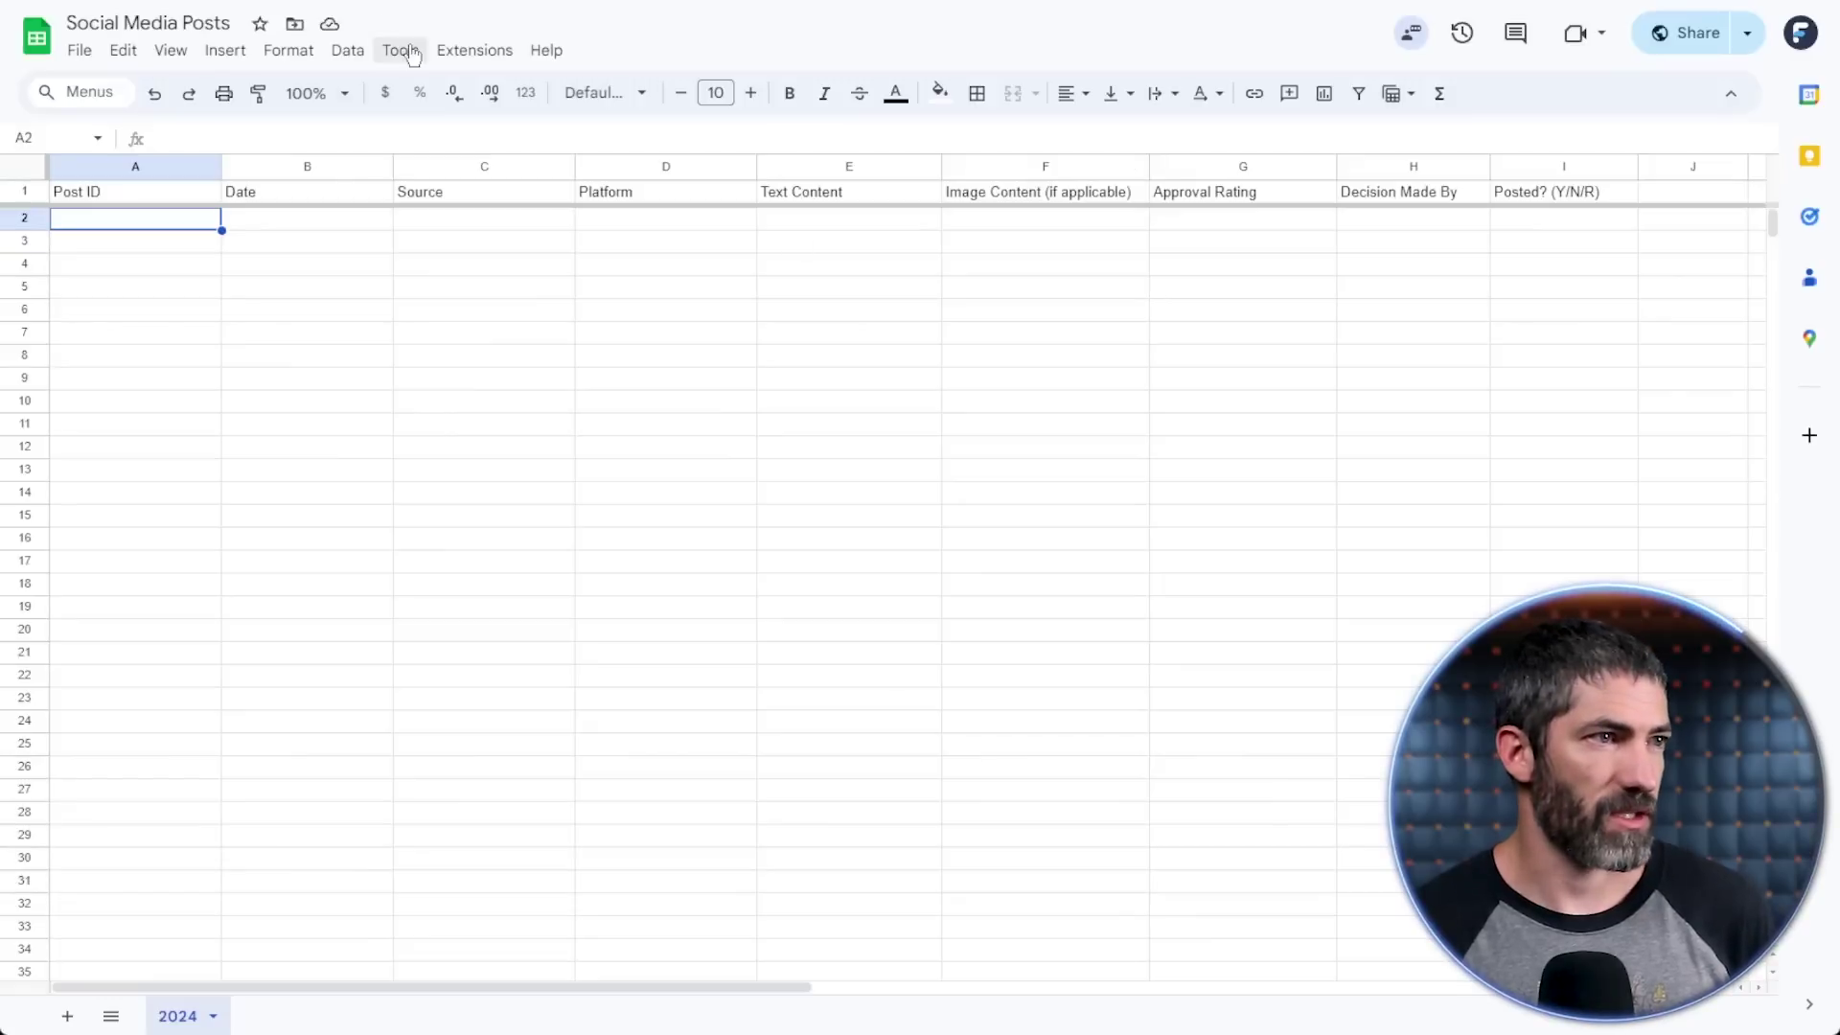
- Install the Make for Google Sheets add-on from the Extensions marketplace
click(475, 50)
mouse_move(505, 87)
click(814, 94)
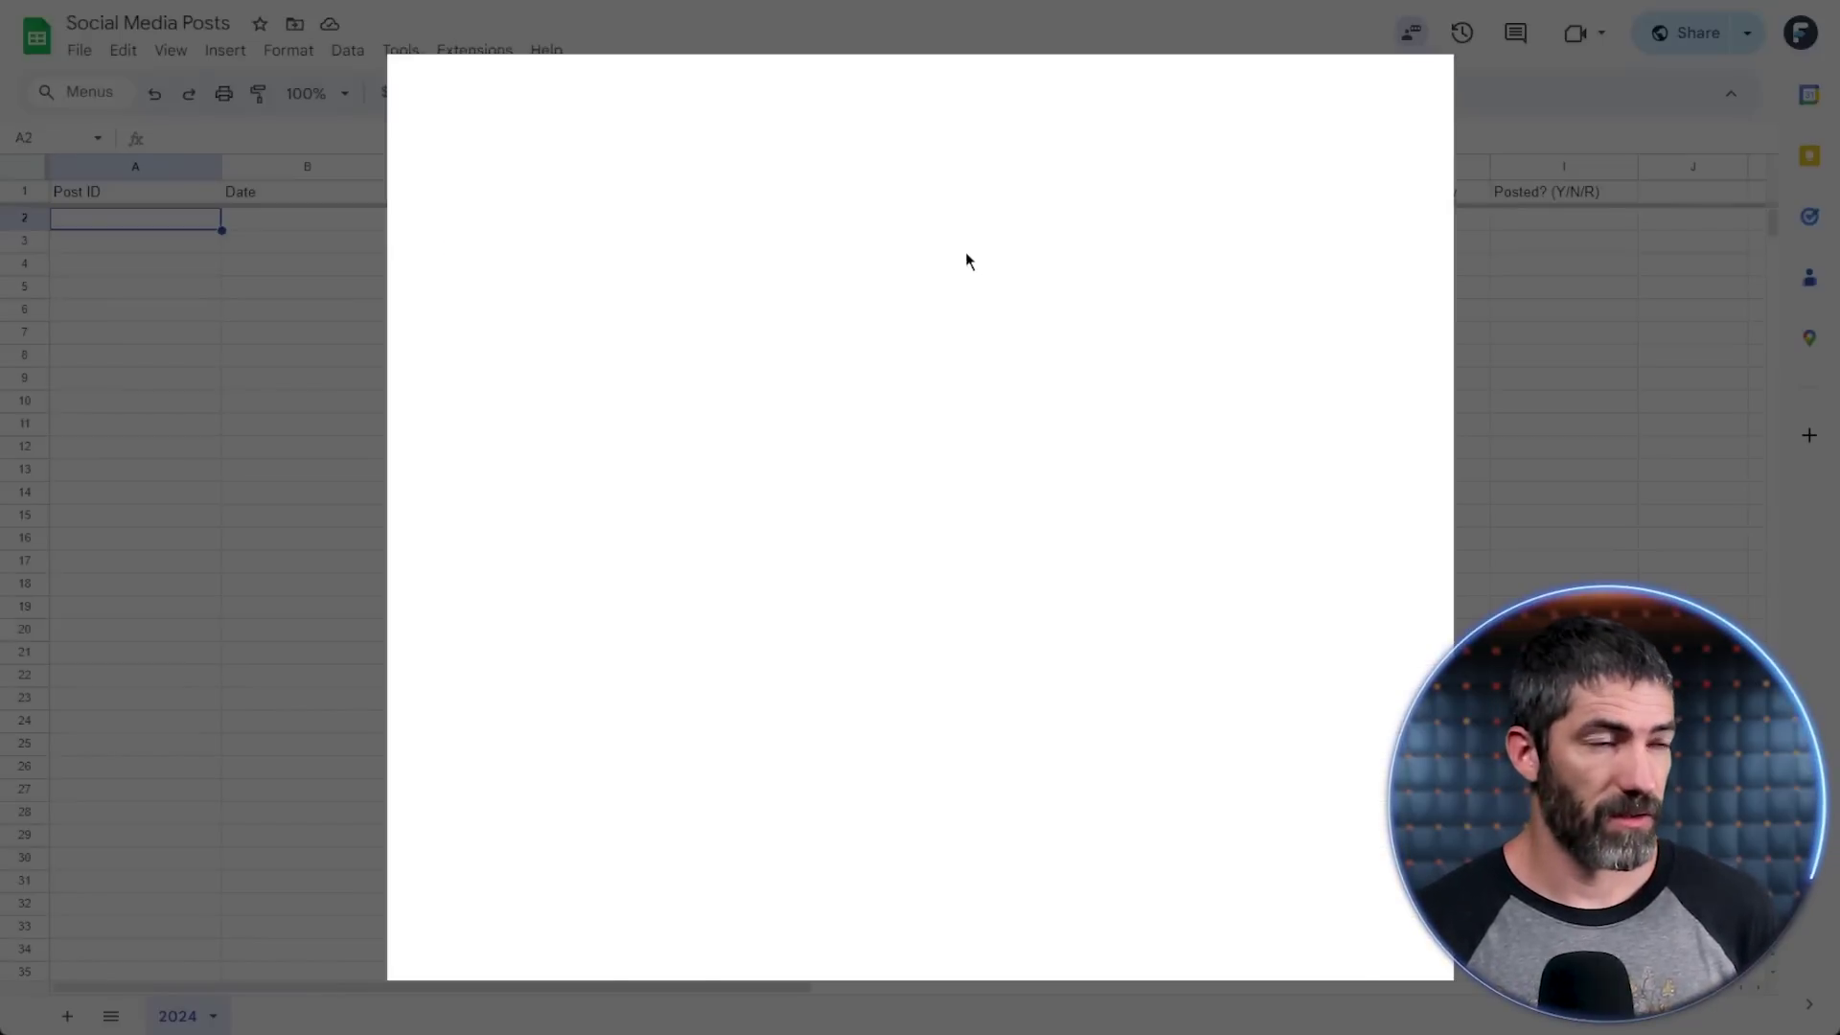
click(968, 90)
text(make)
key(Return)
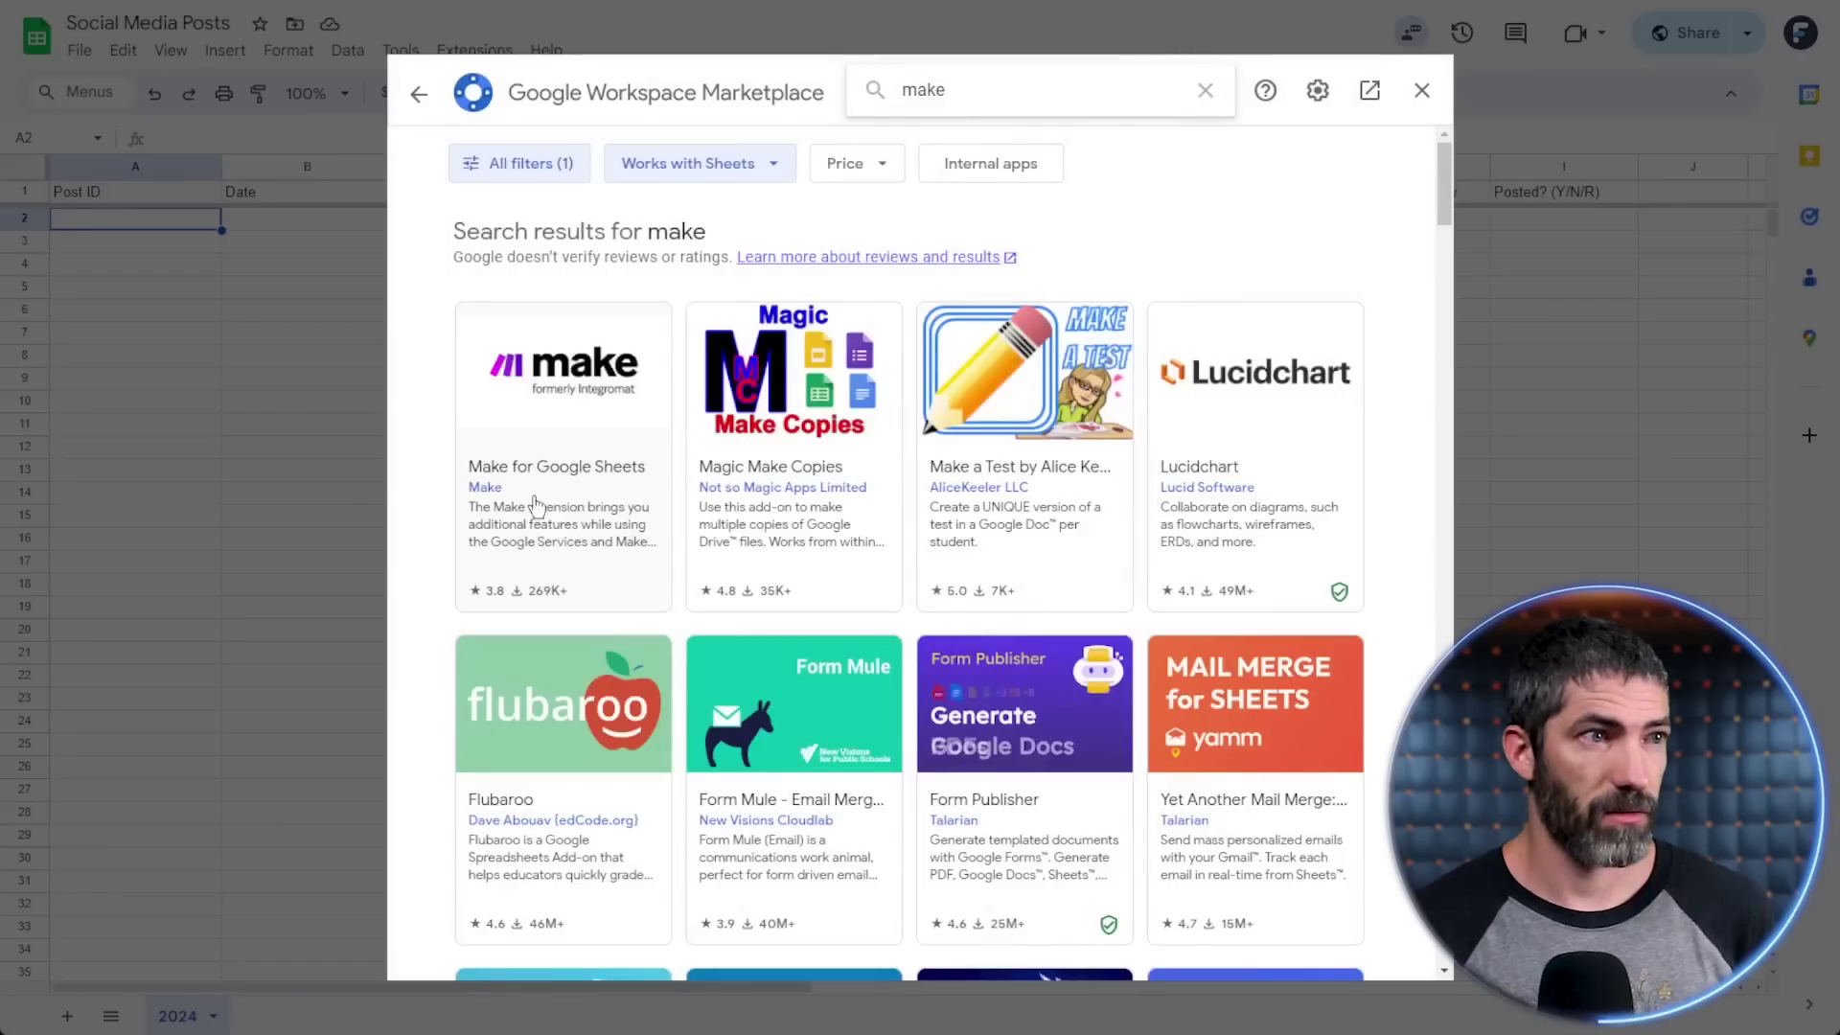
click(536, 505)
click(1246, 241)
click(1051, 636)
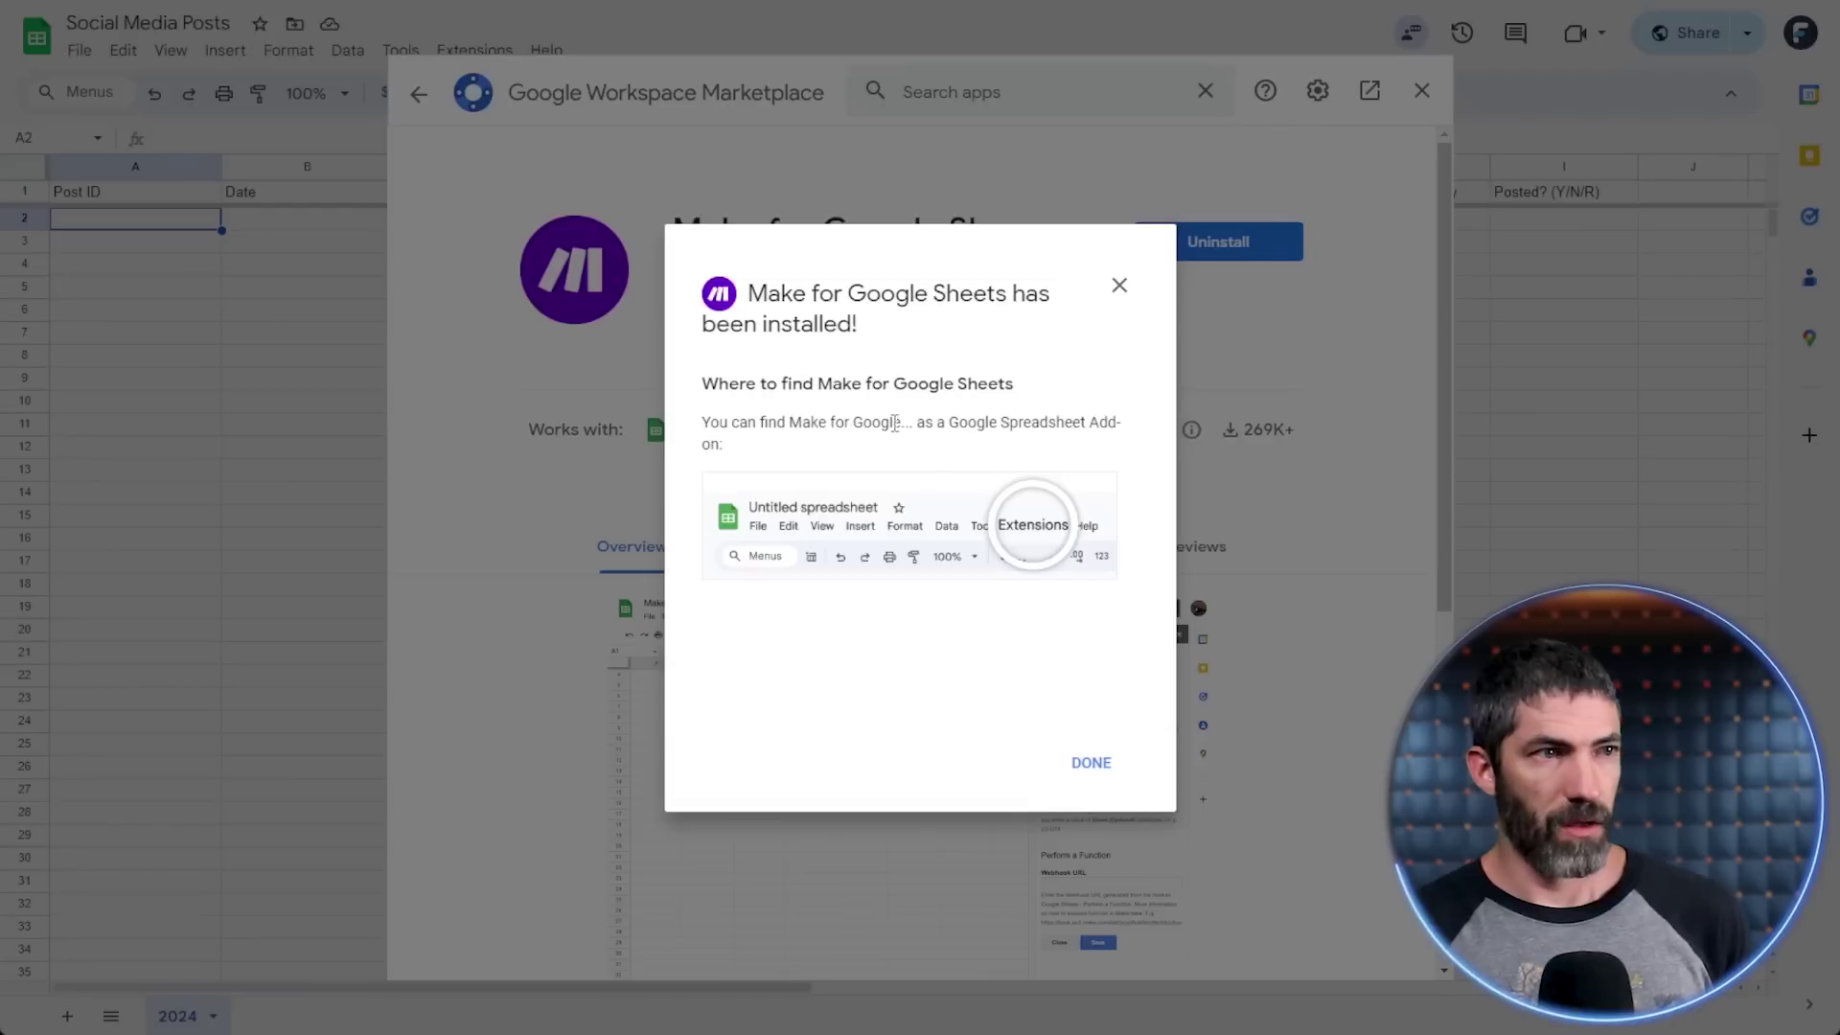
click(1092, 762)
click(1423, 93)
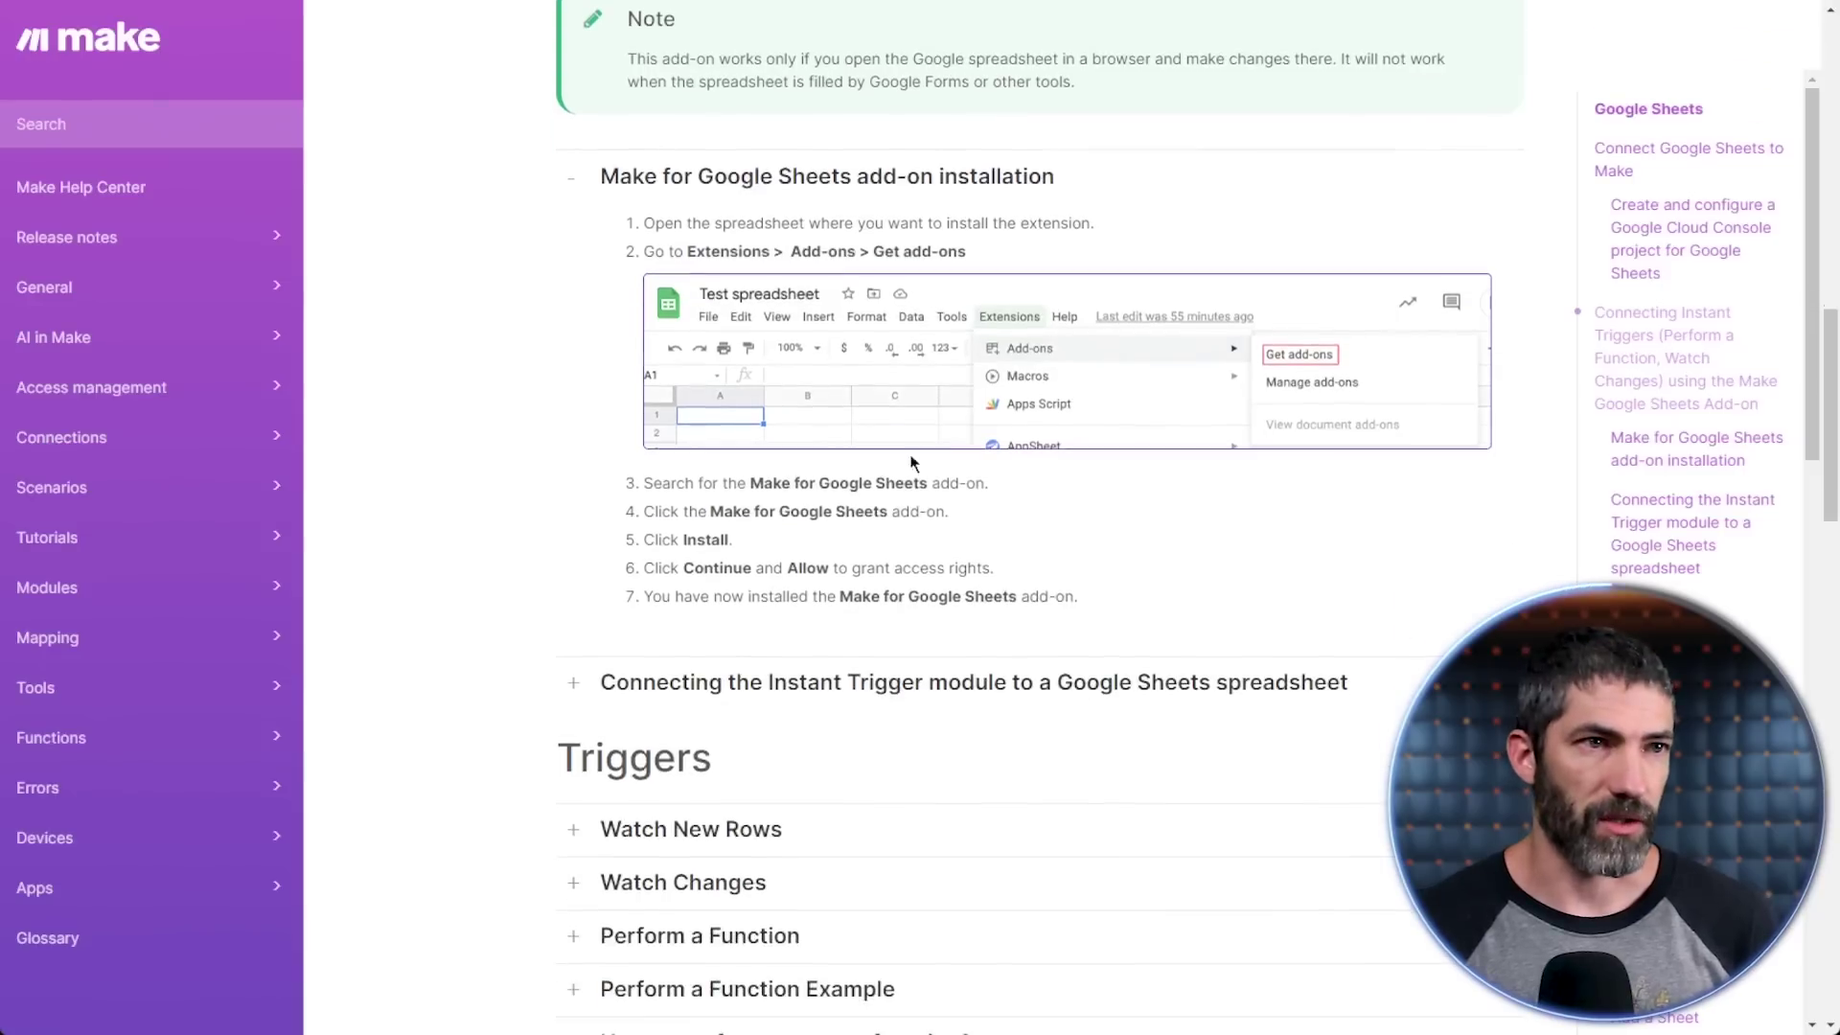
- Open the Make add-on's options in the Social Media Posts spreadsheet
scroll(965, 326, down, 5)
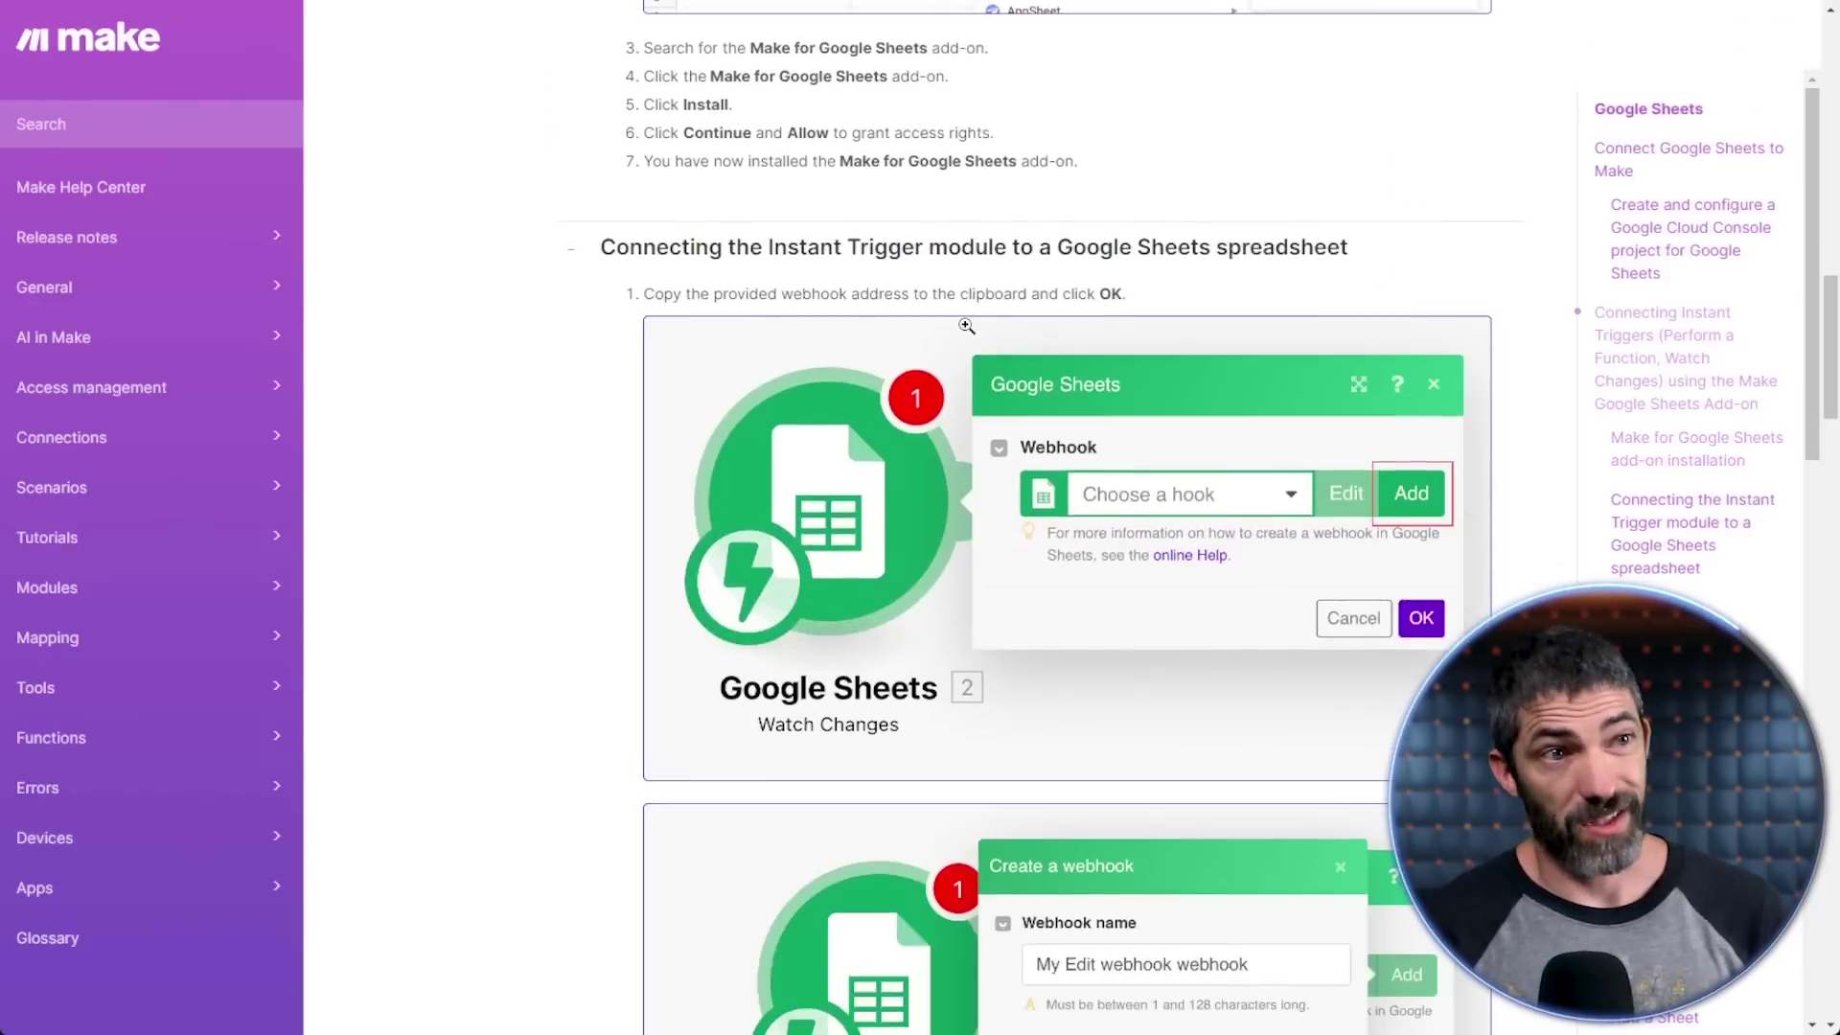
scroll(966, 325, down, 15)
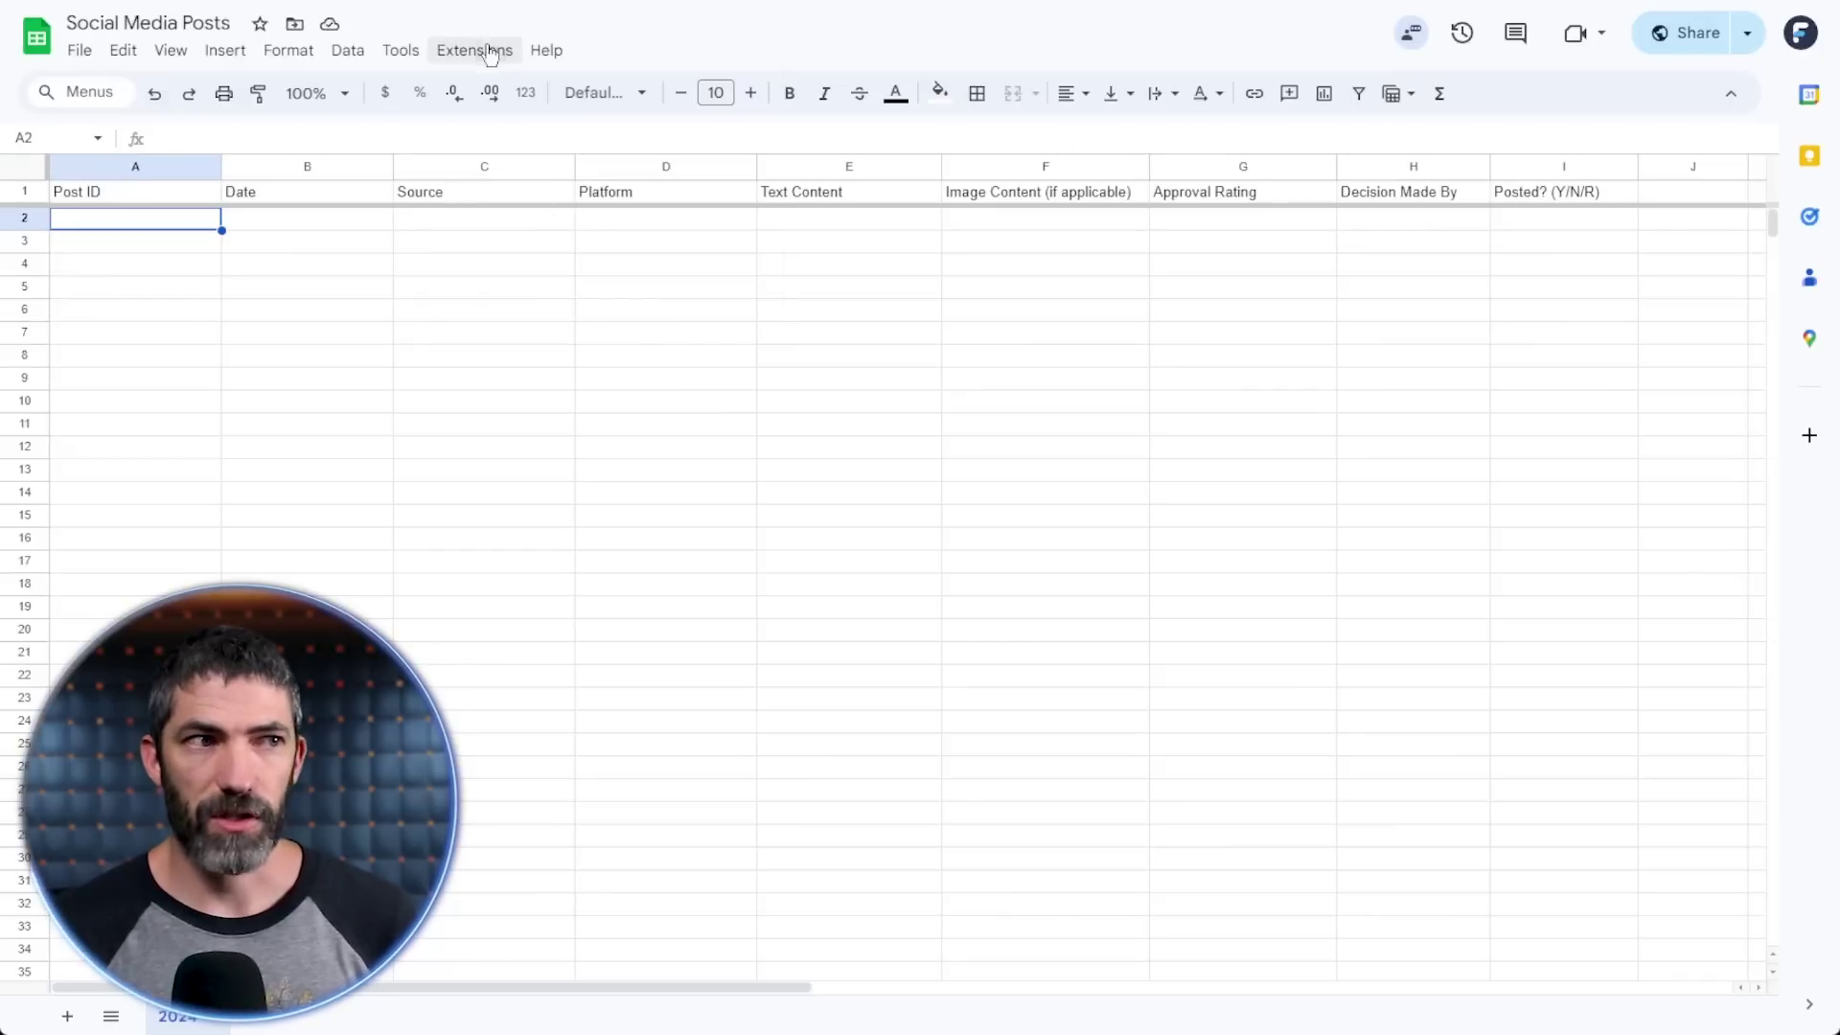
click(484, 48)
- Paste the scenario's webhook URL into the Make add-on's Watch Changes settings and save
mouse_move(556, 304)
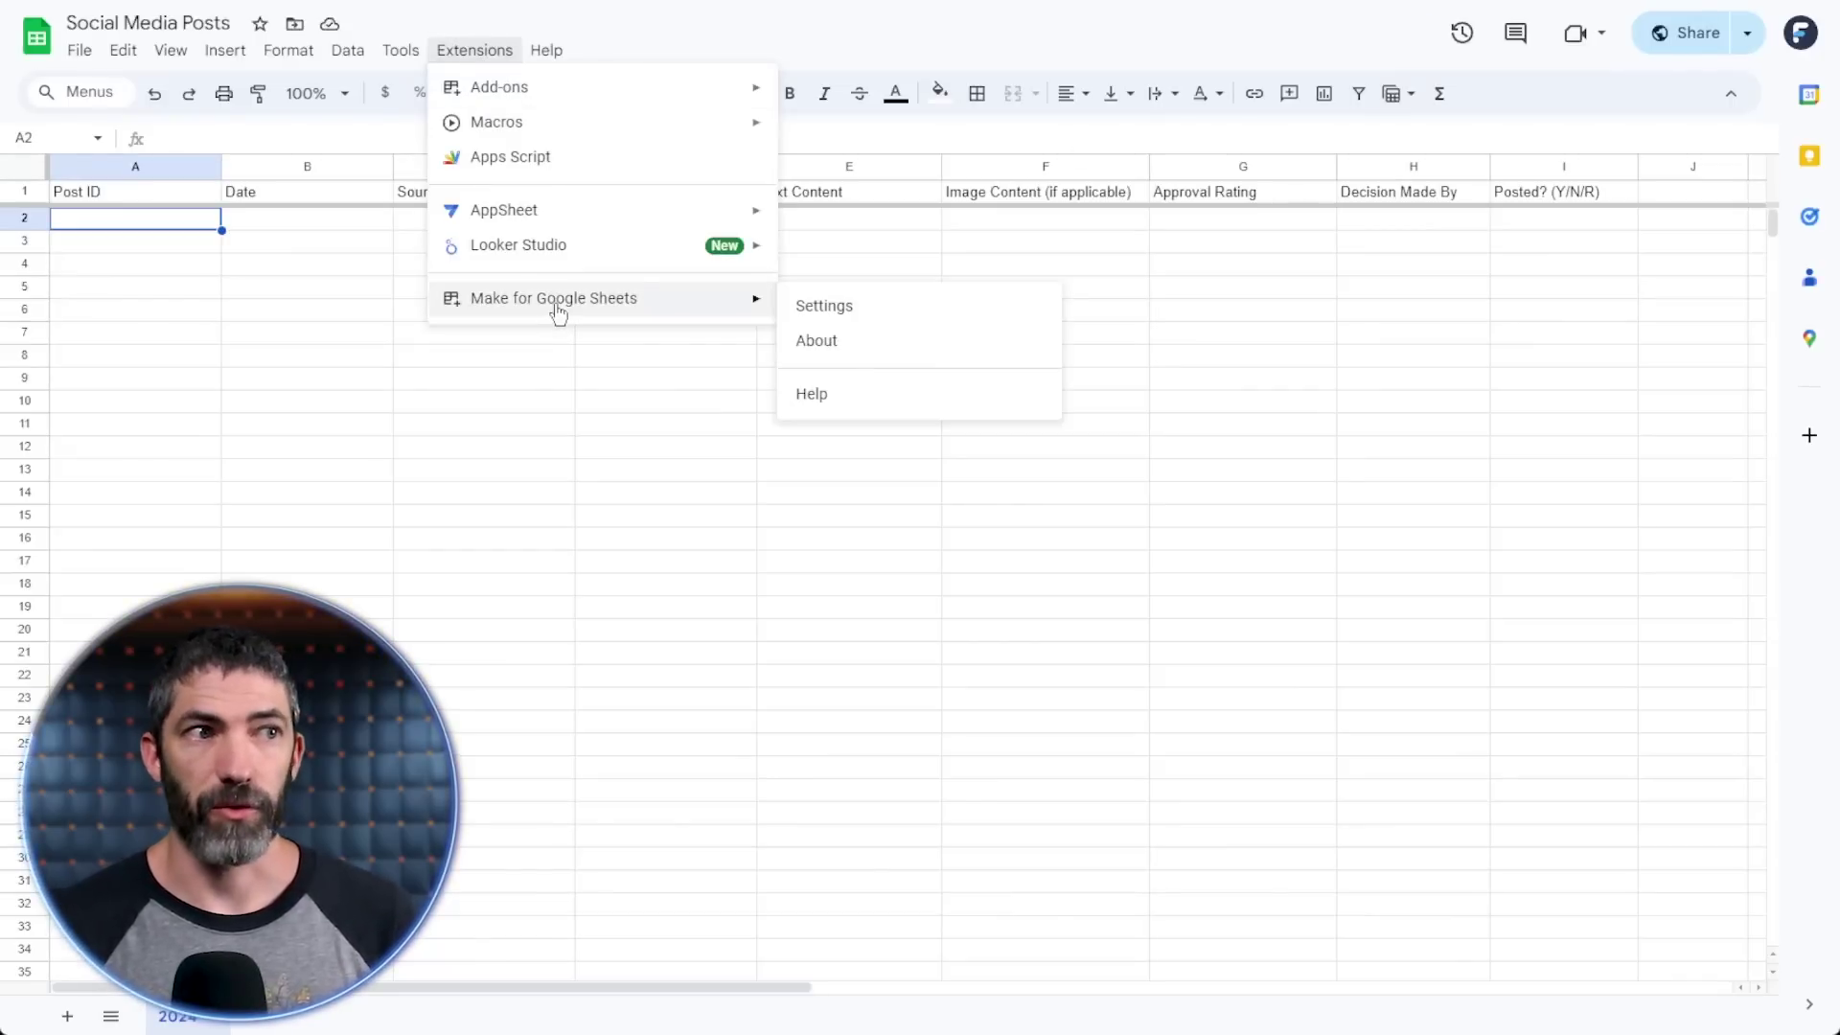
click(824, 309)
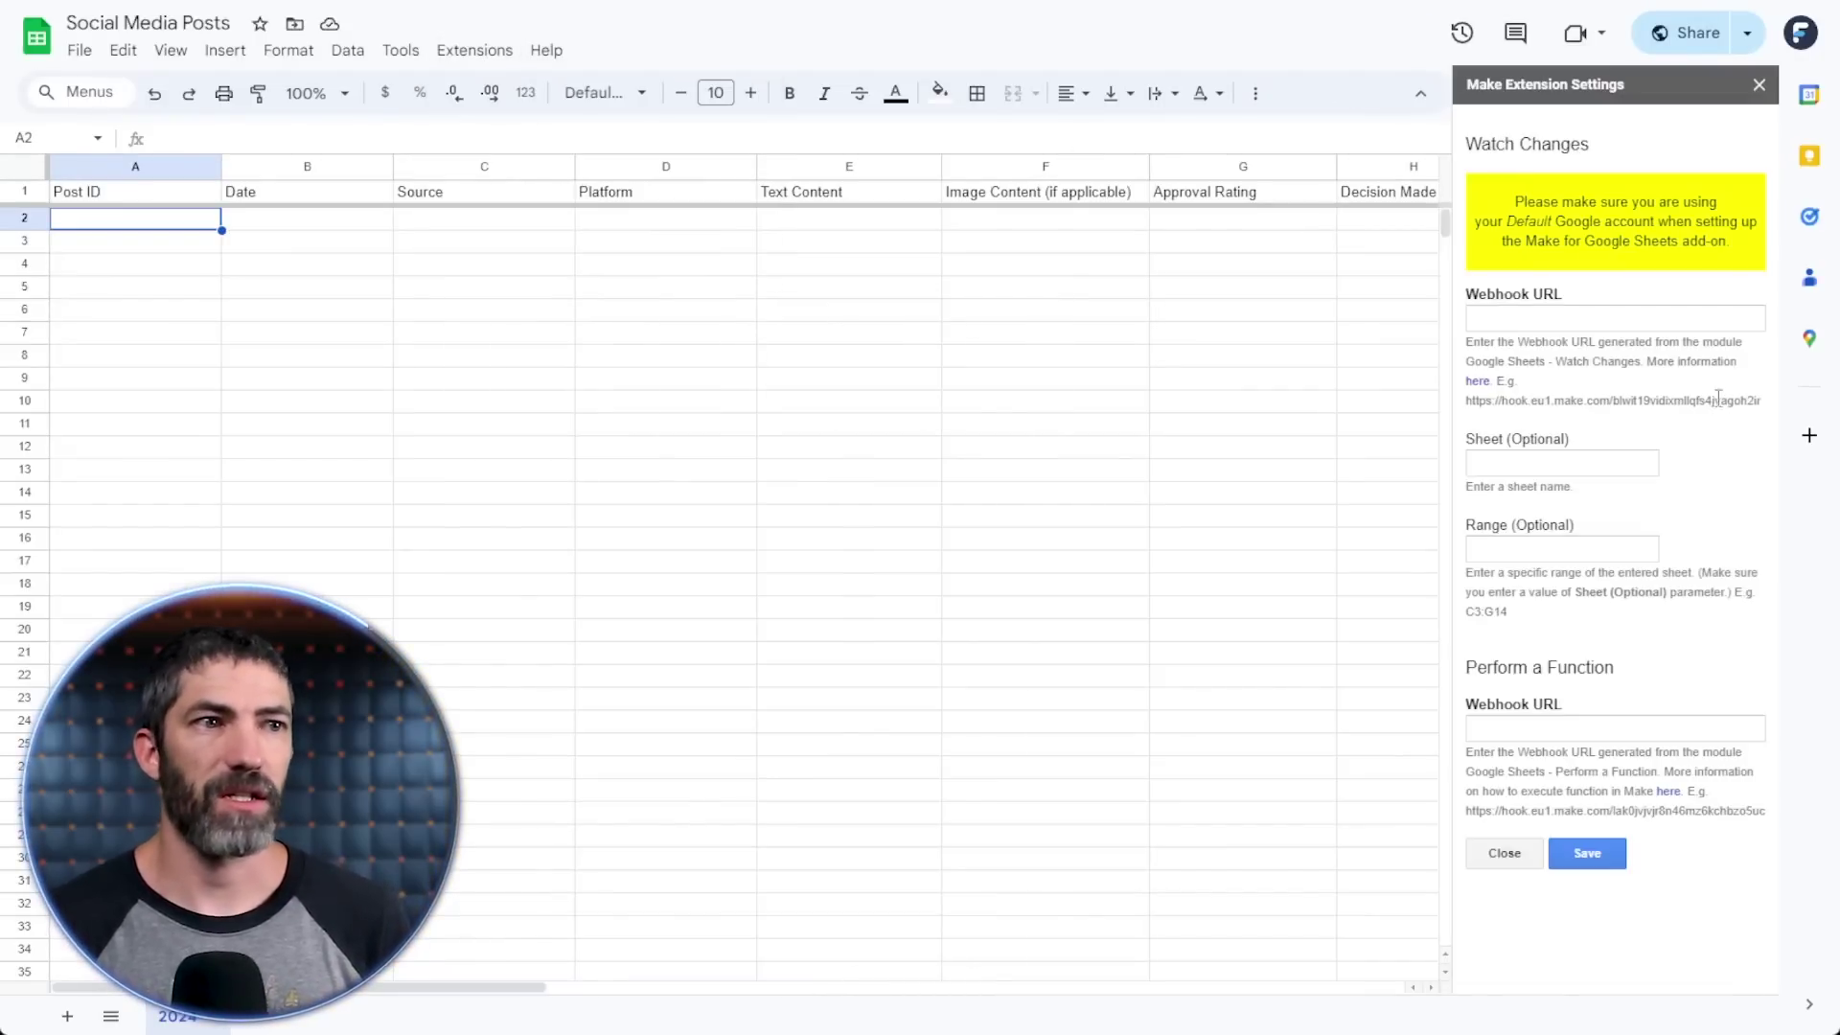
click(1592, 325)
key(ctrl+v)
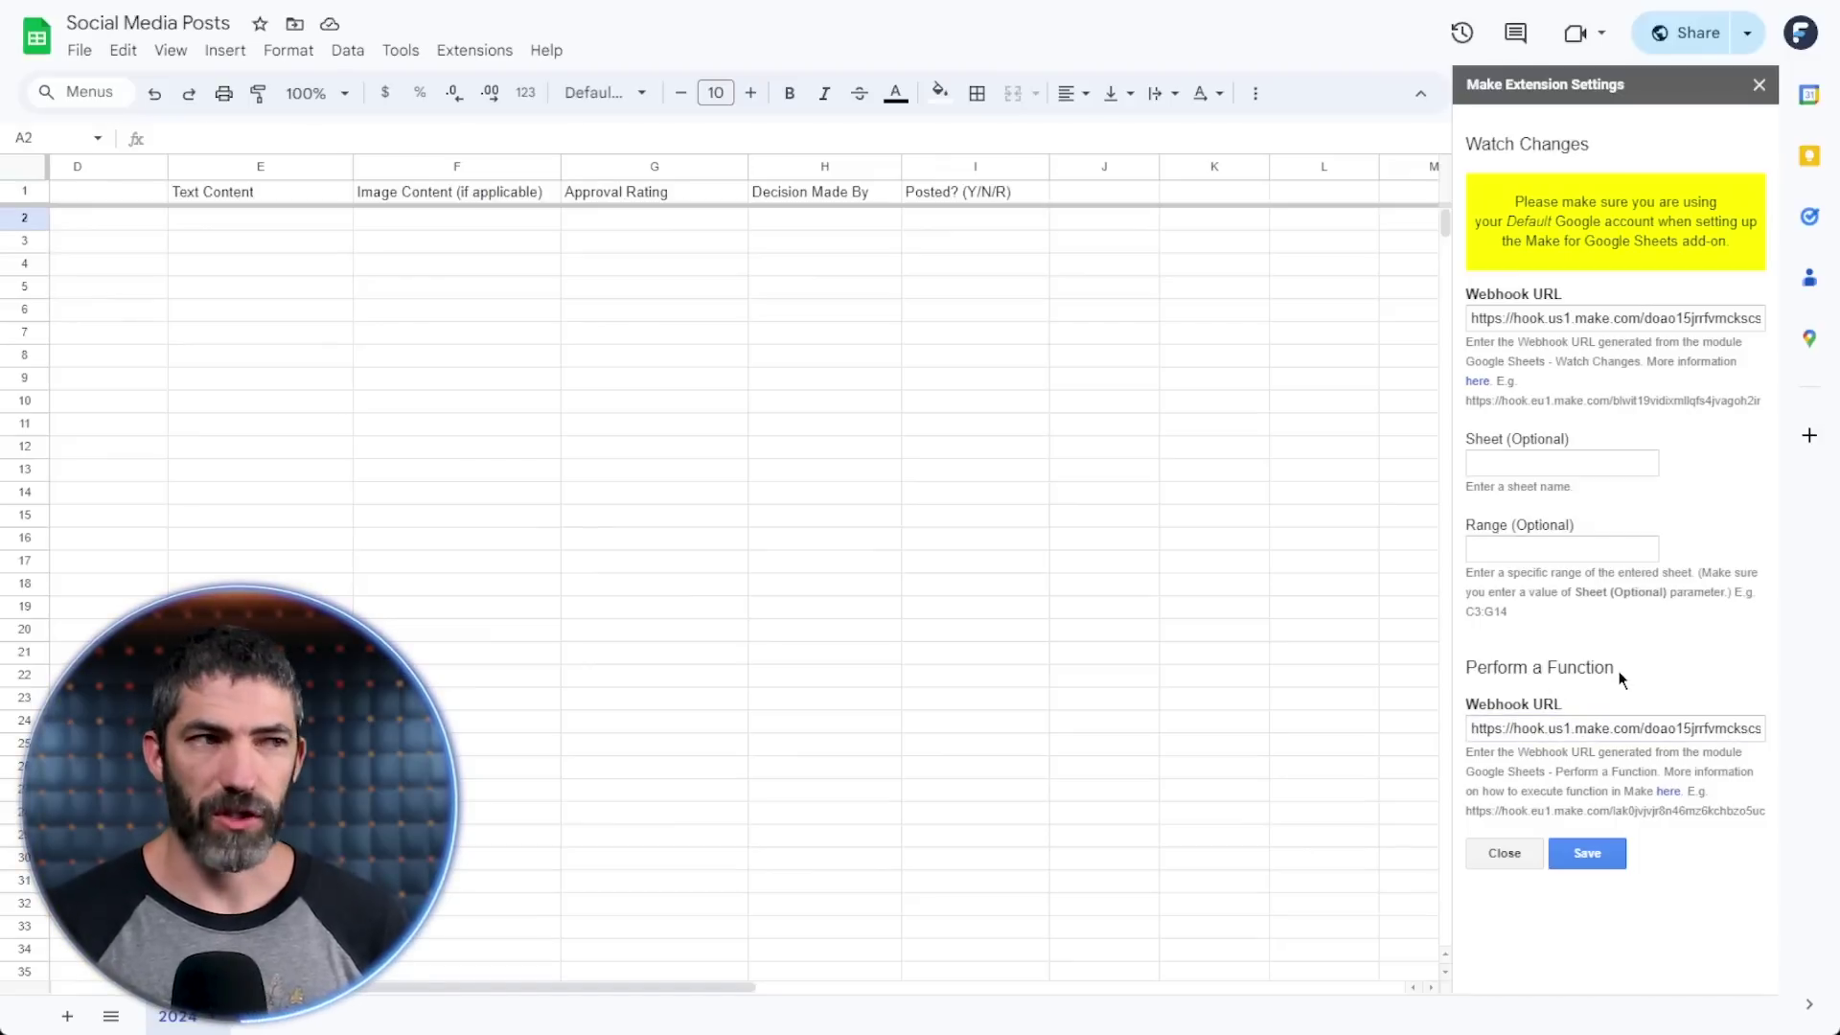
click(1596, 855)
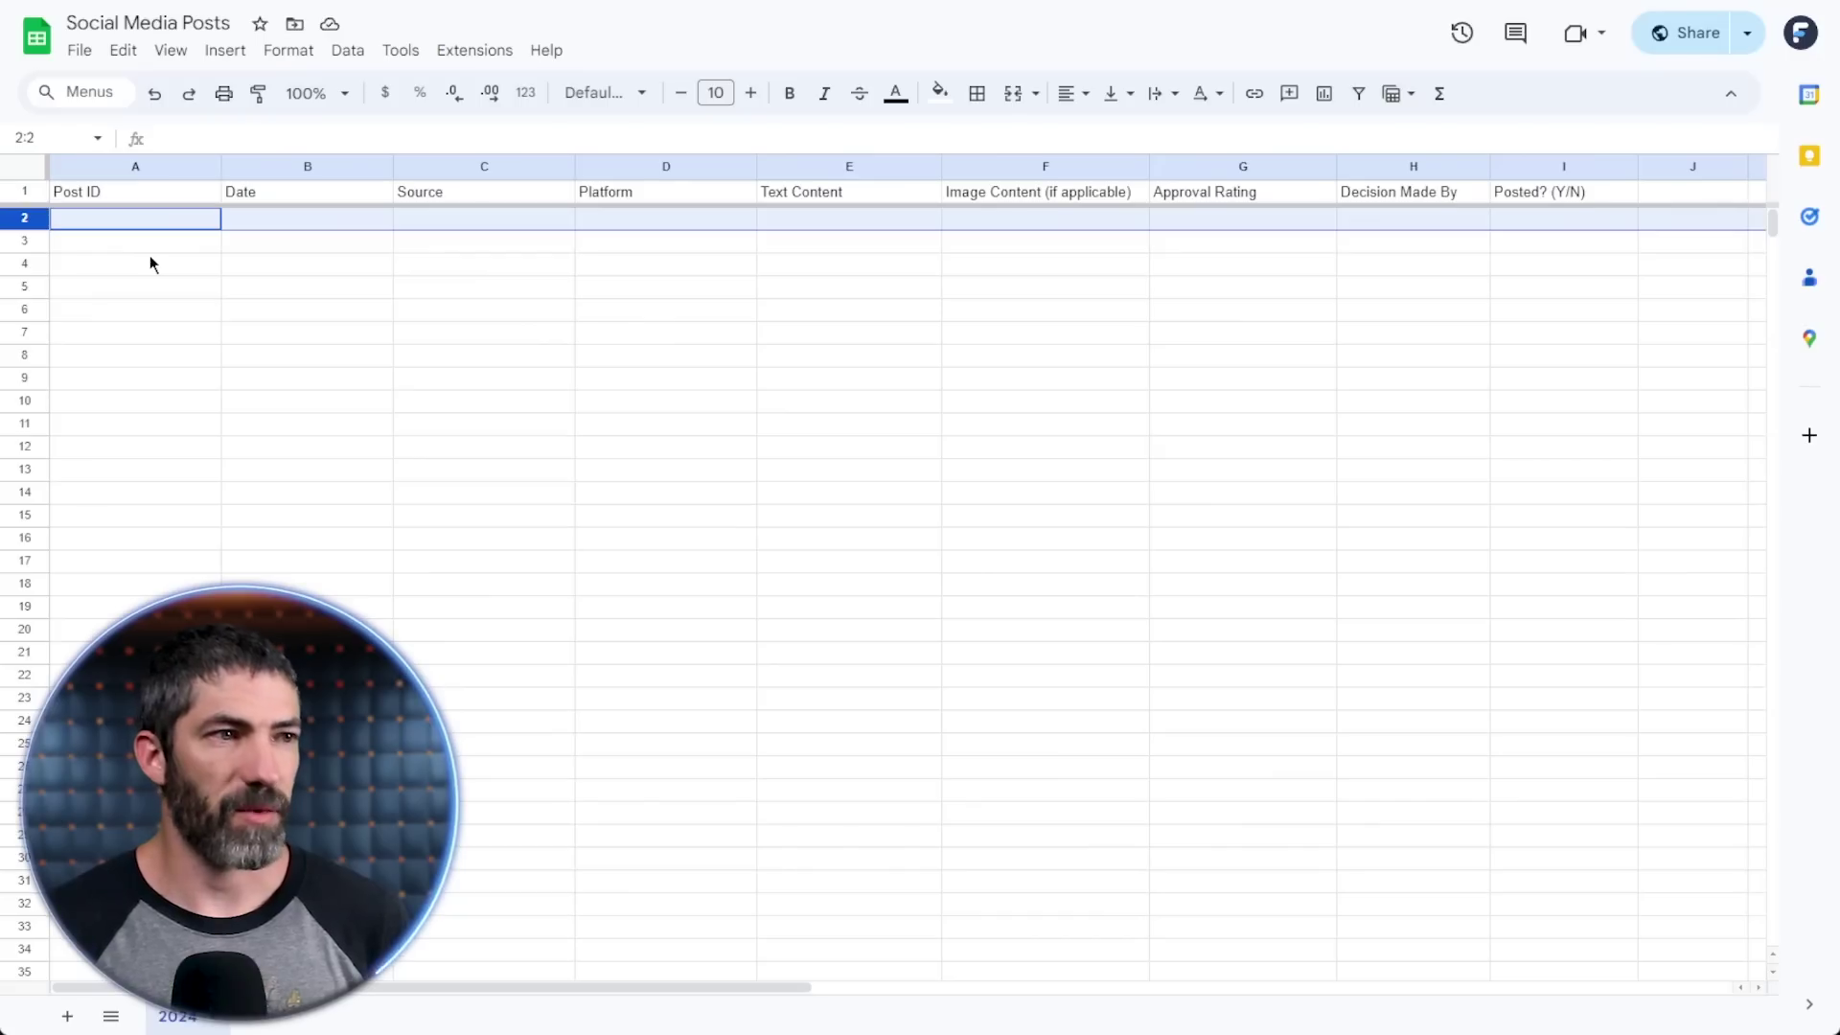
- Delete empty rows 2–977, post the article link in Slack, and run both scenarios once
key(ctrl+shift+Down)
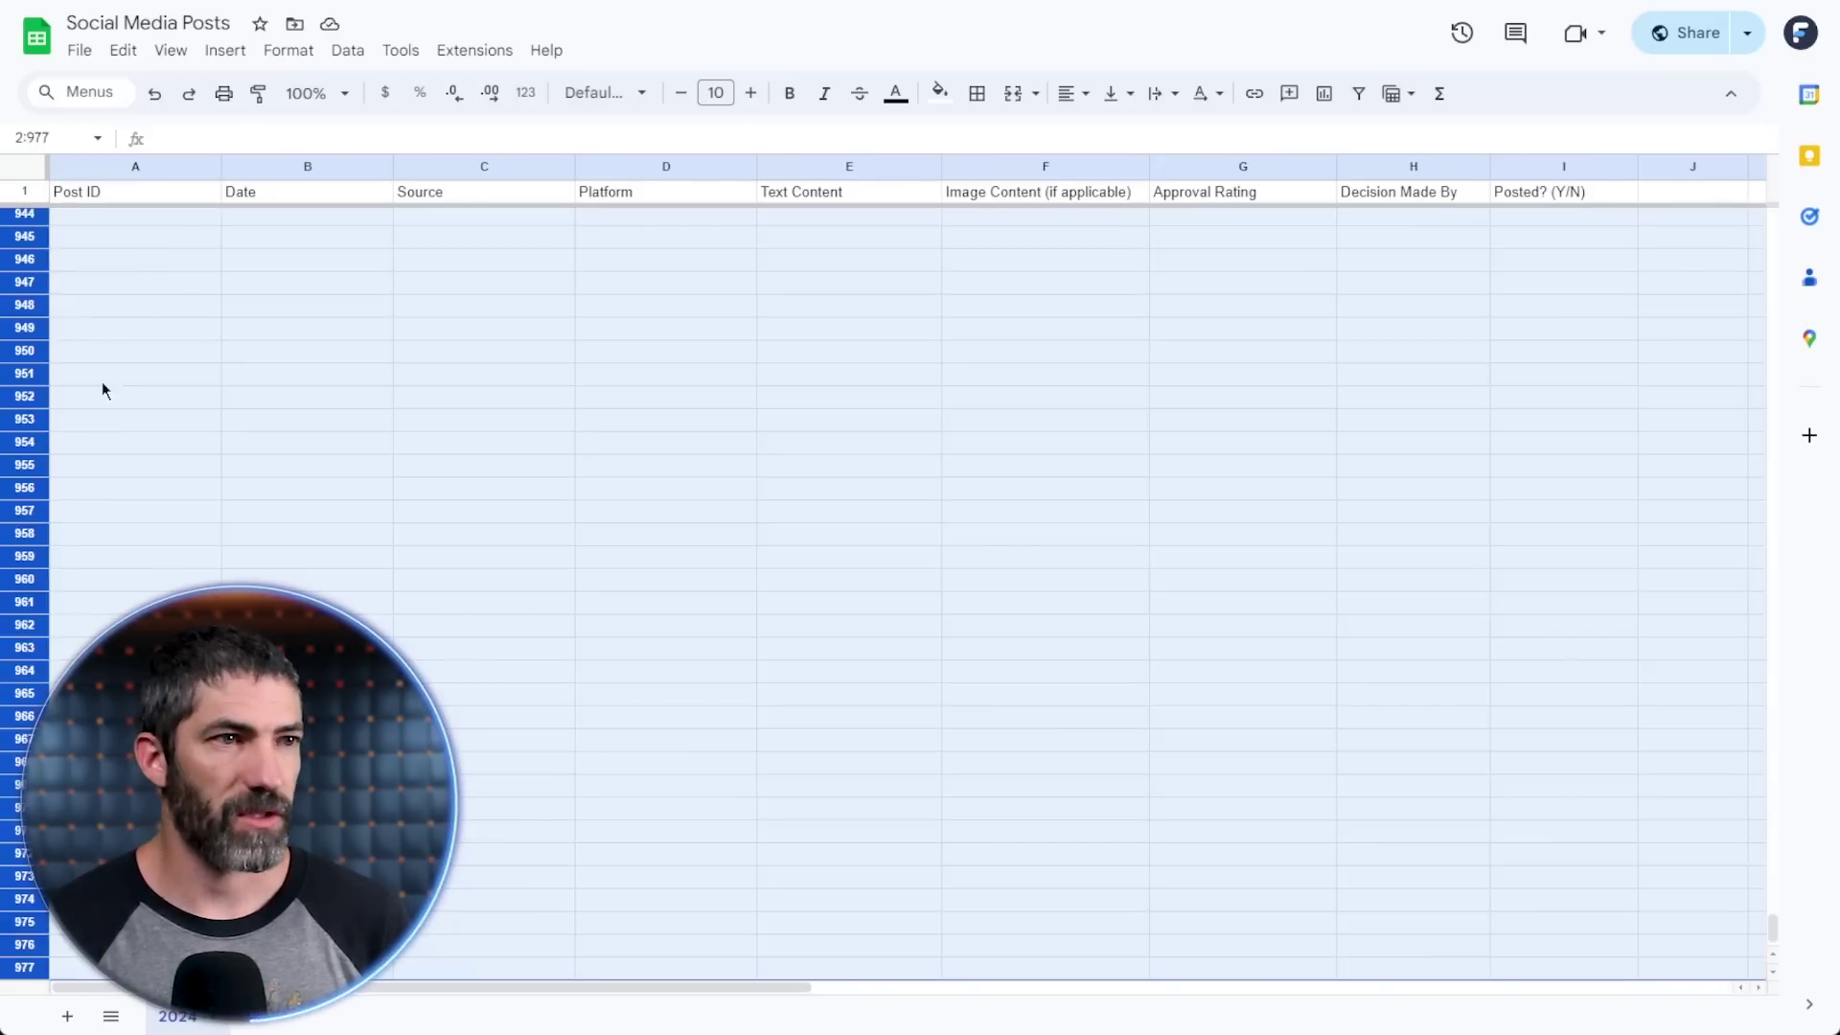
key(ctrl+alt+minus)
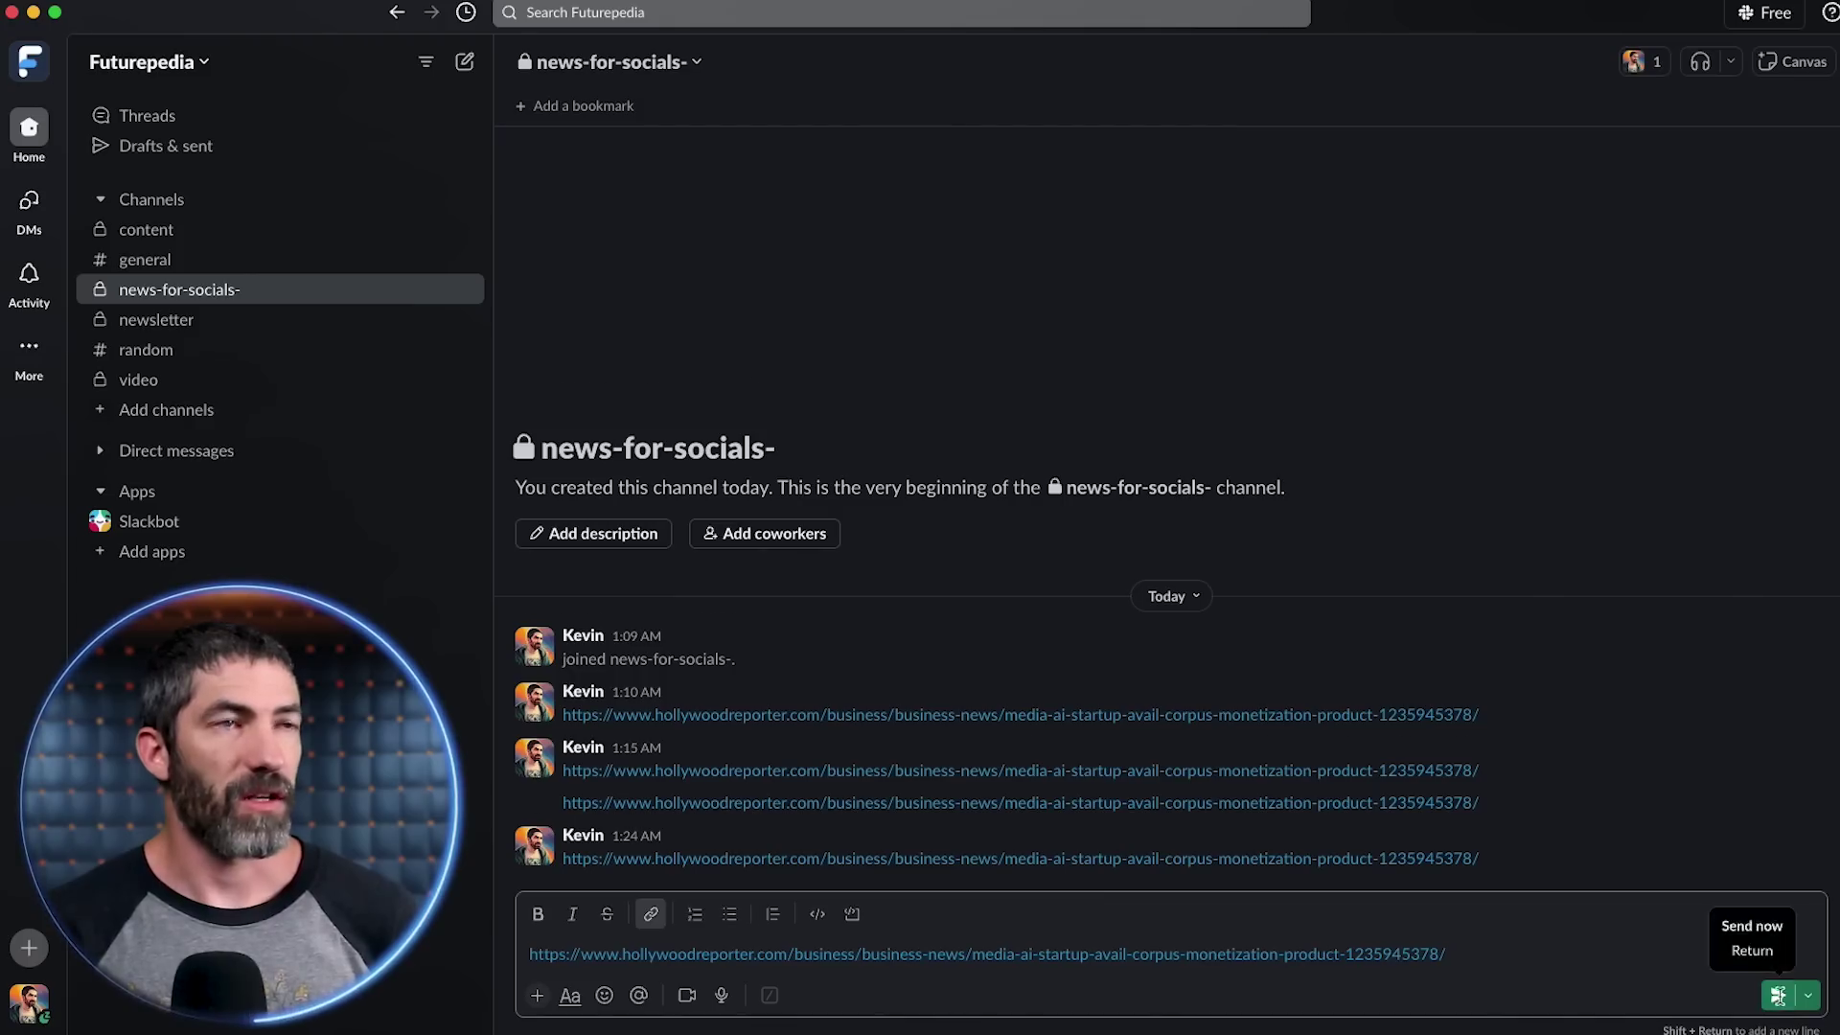
click(1777, 994)
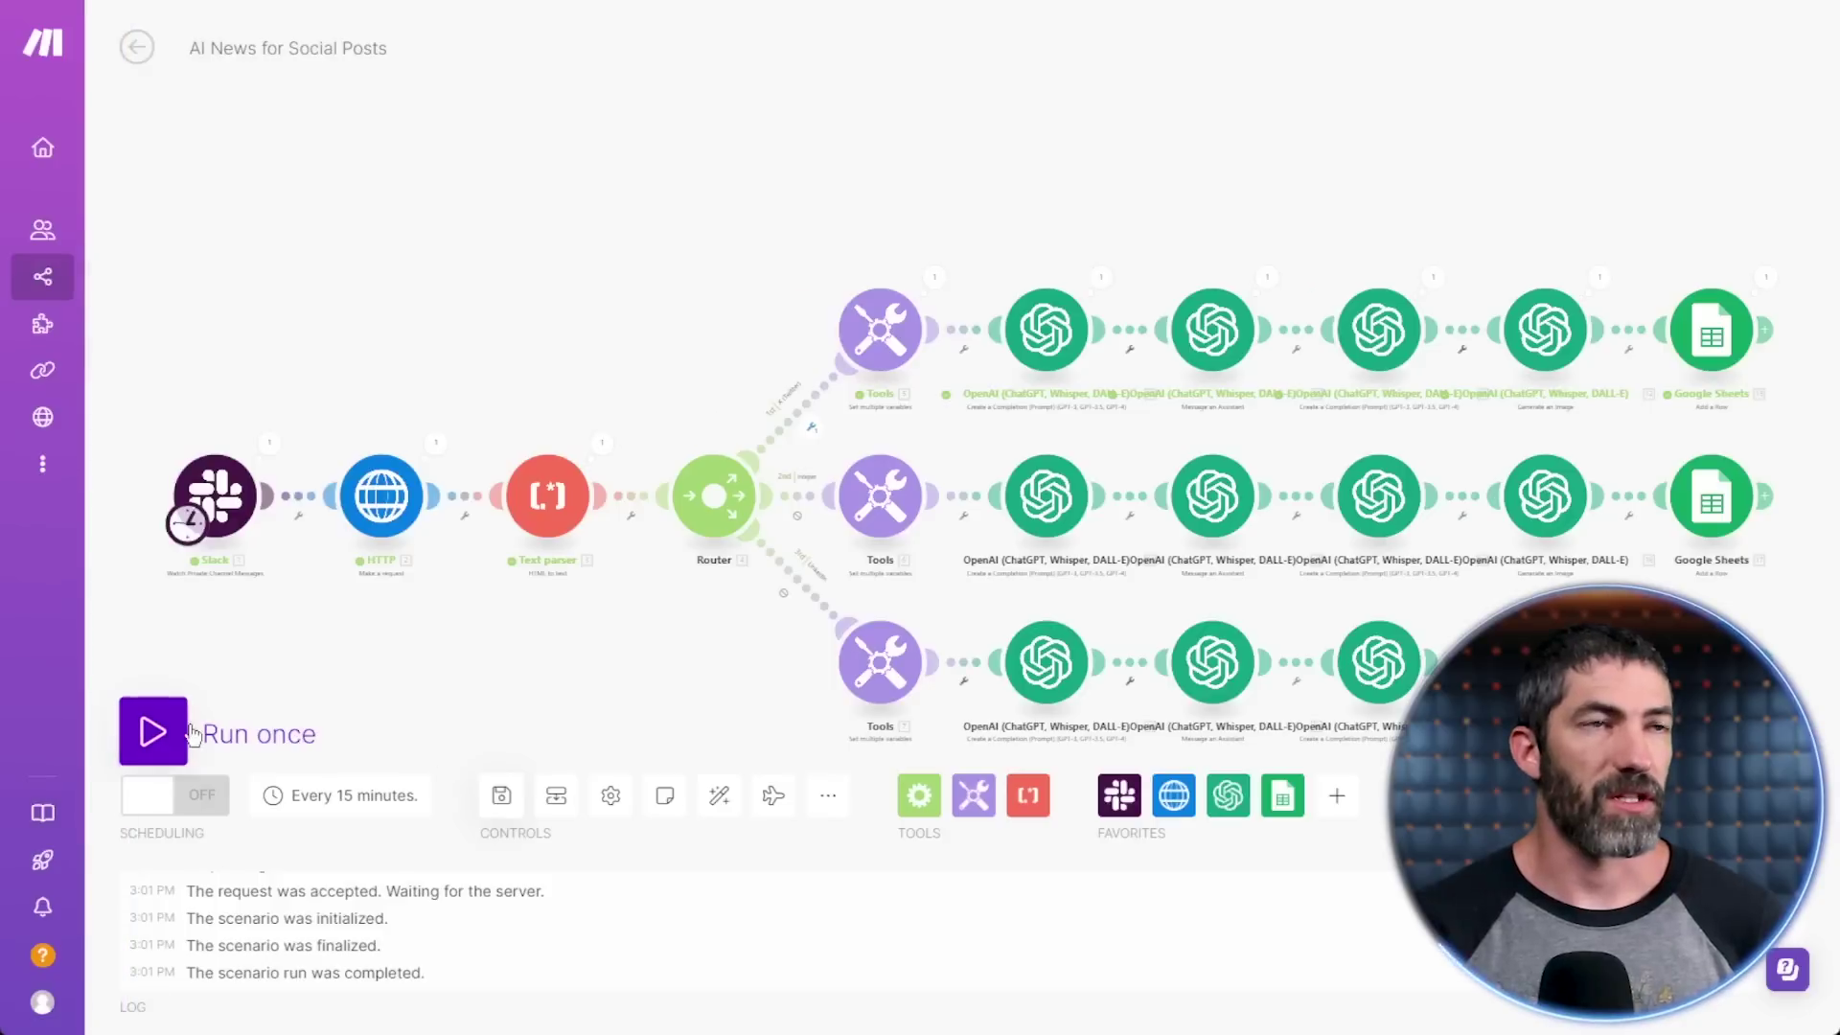
click(188, 733)
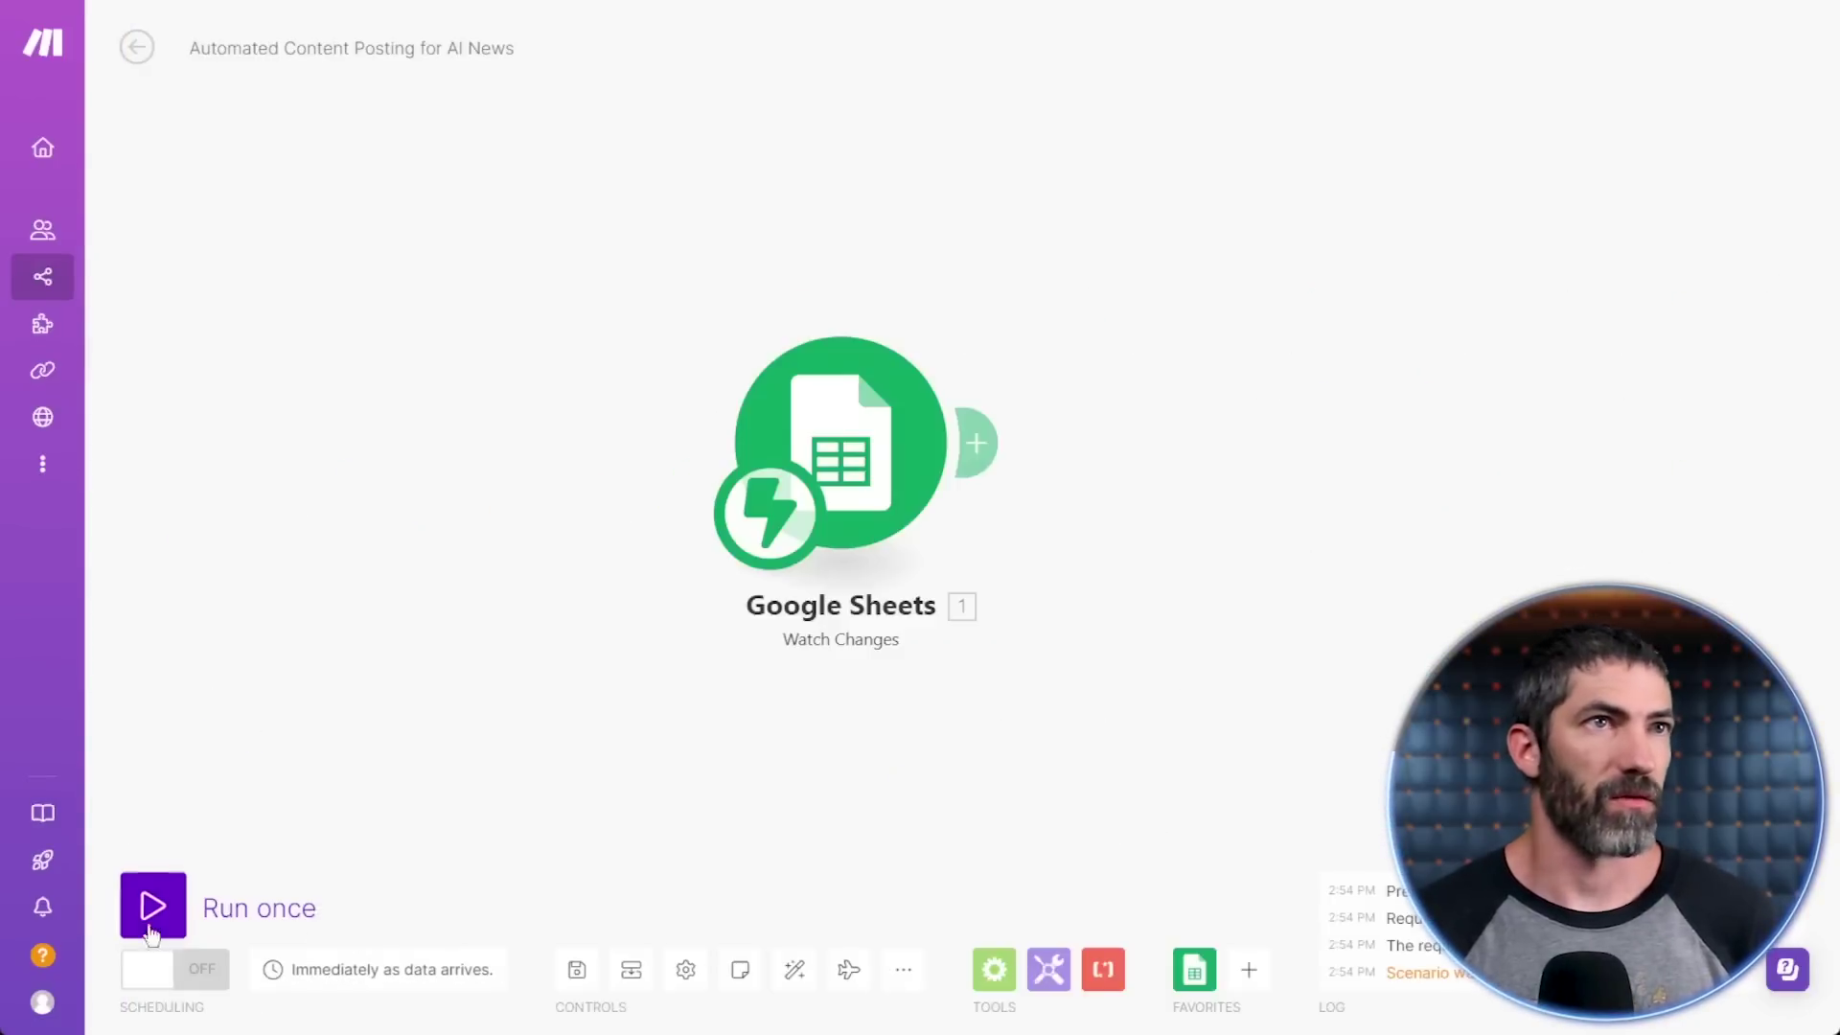
click(180, 915)
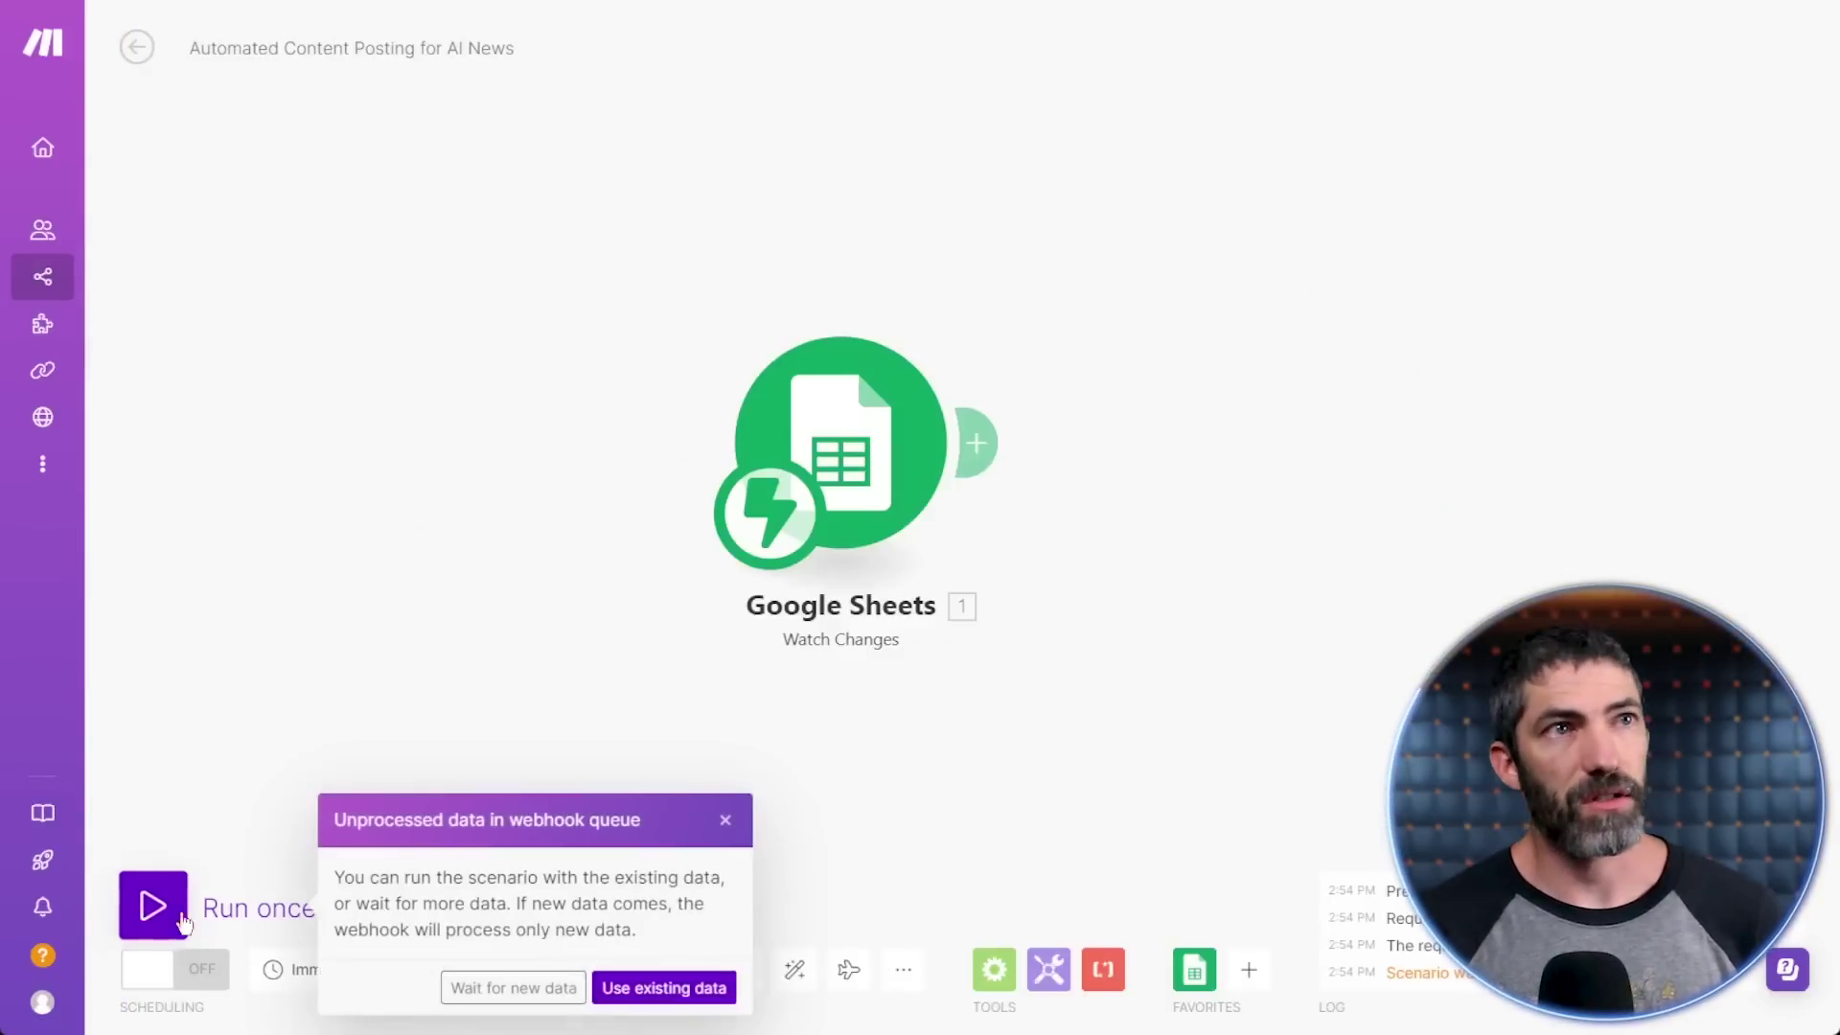
- Set the new post's Approval Rating (G2) to Retry while the approval scenario waits for new data
click(509, 989)
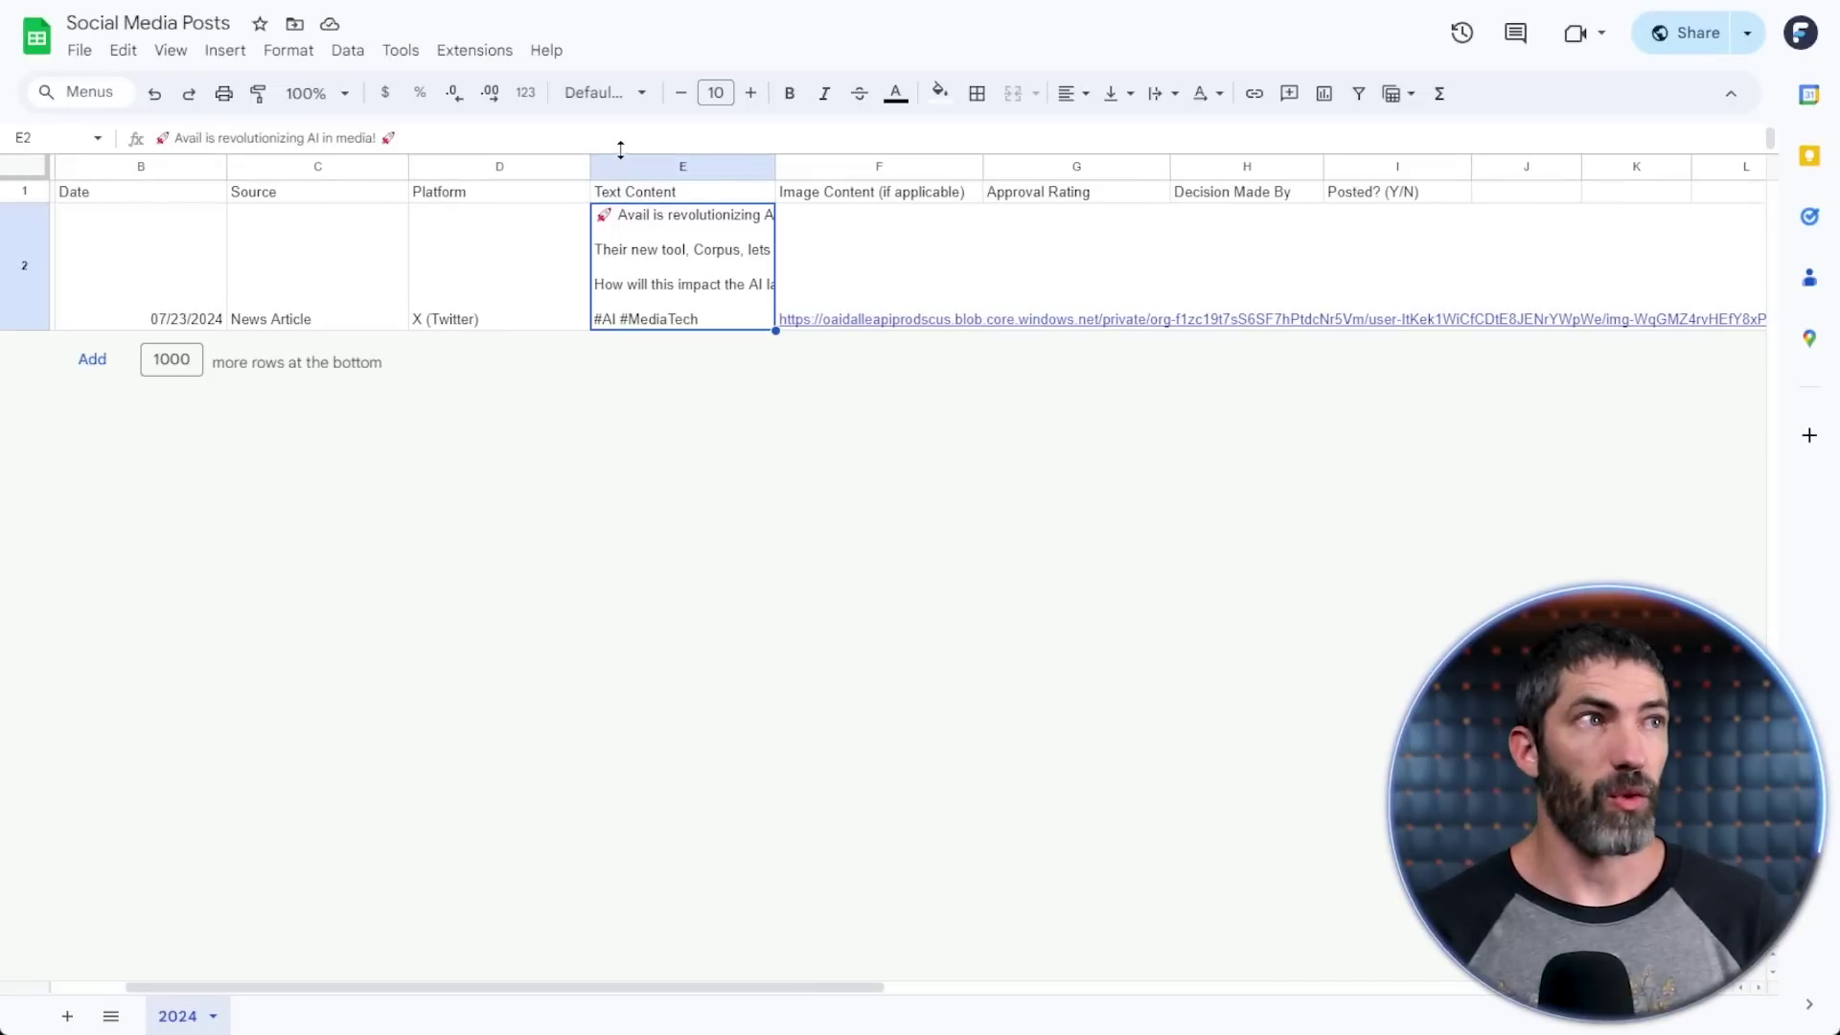
drag(622, 150, 629, 325)
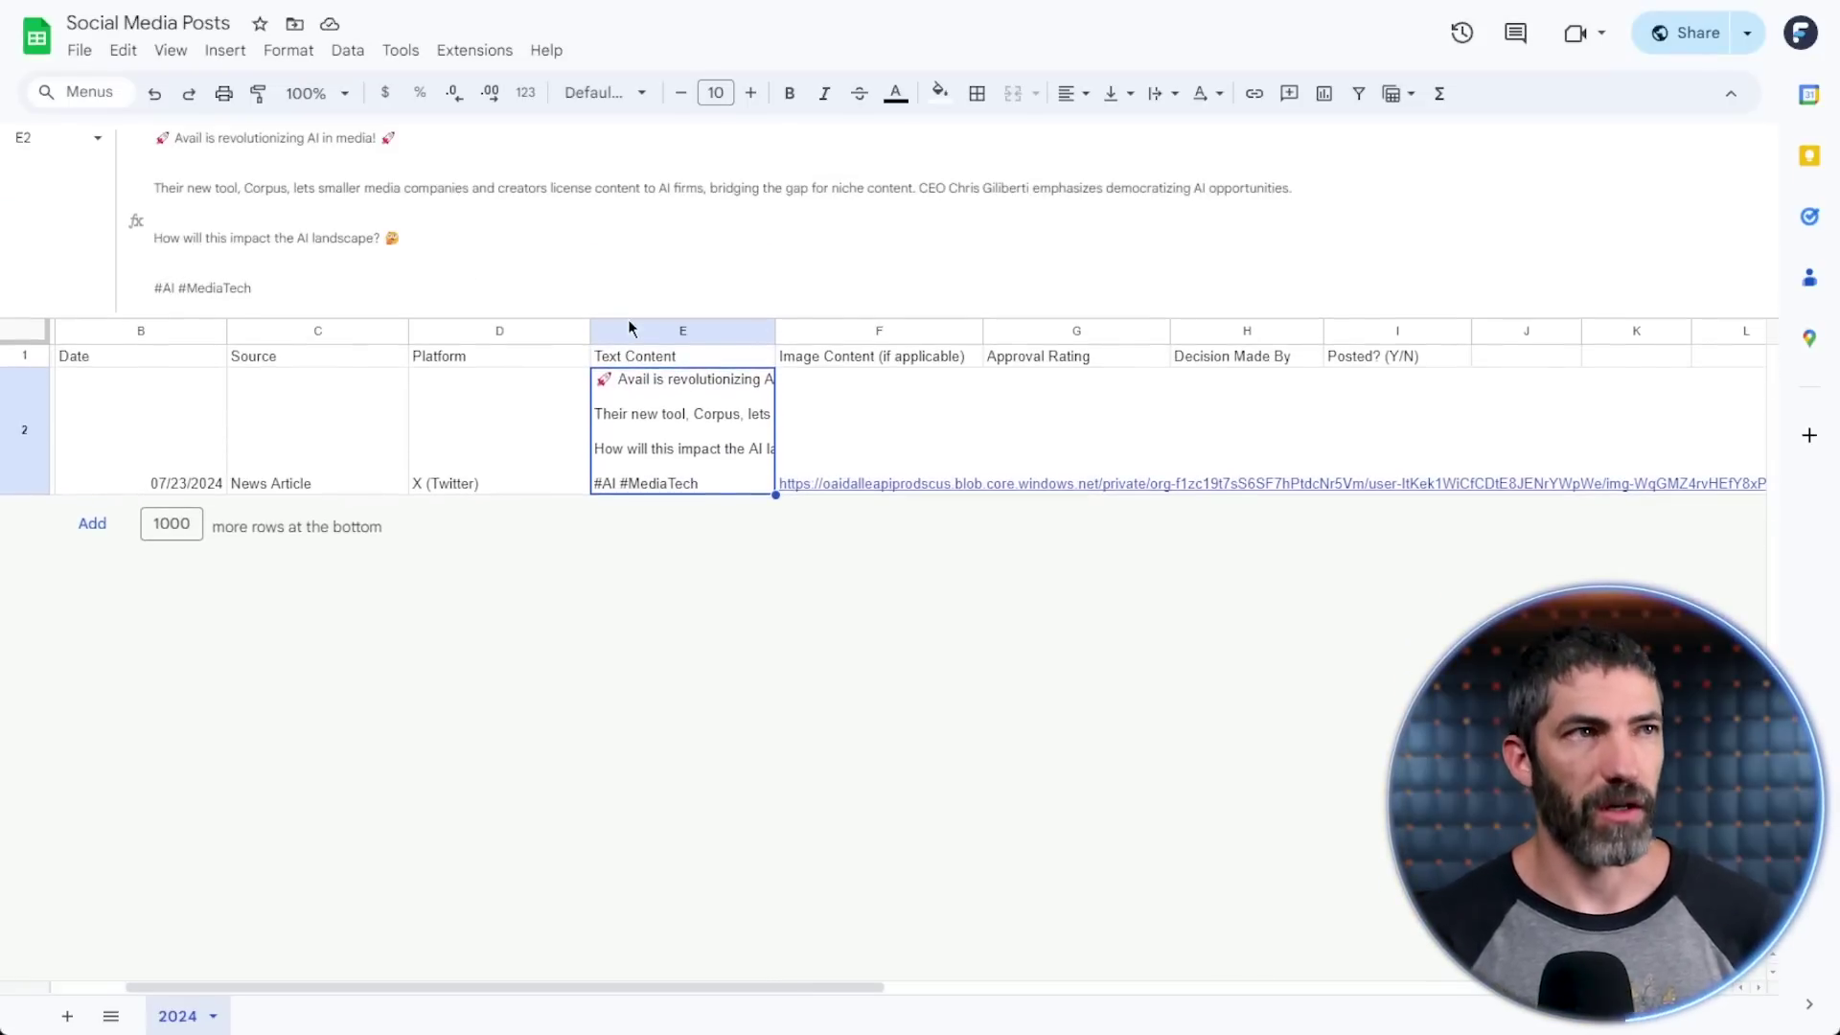
click(1085, 456)
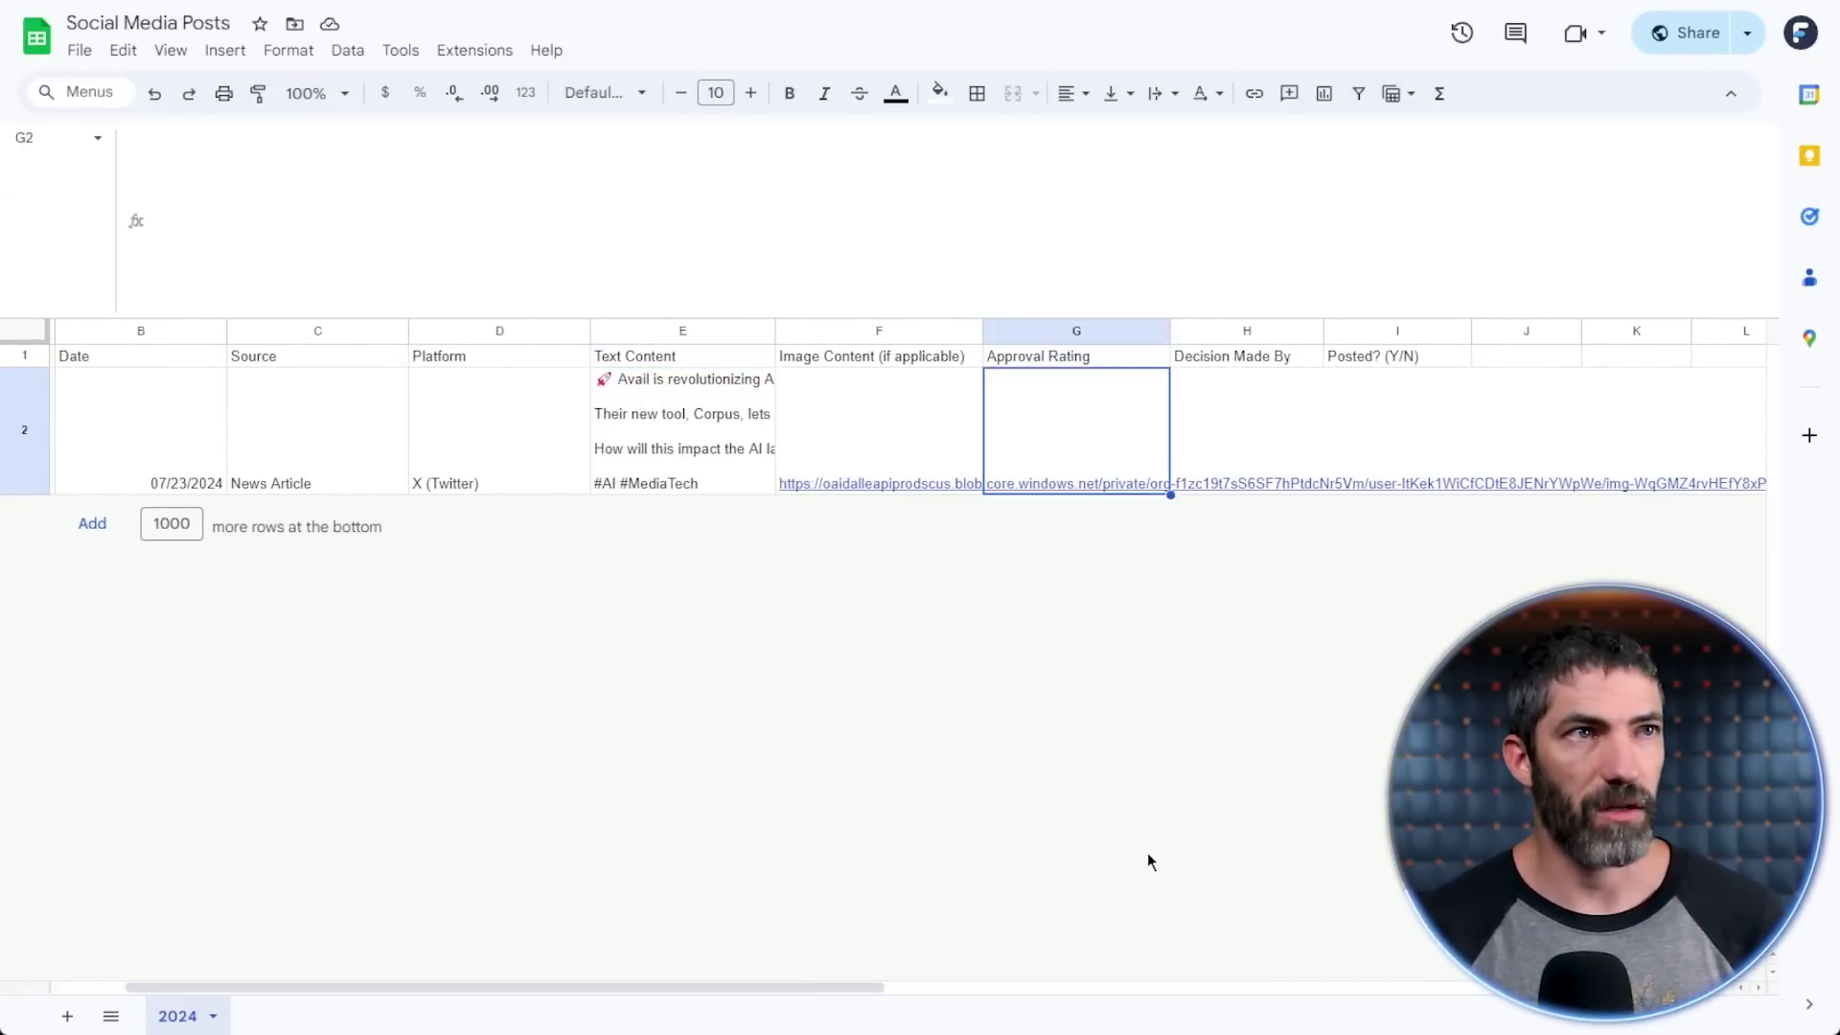
text(Reject)
key(Return)
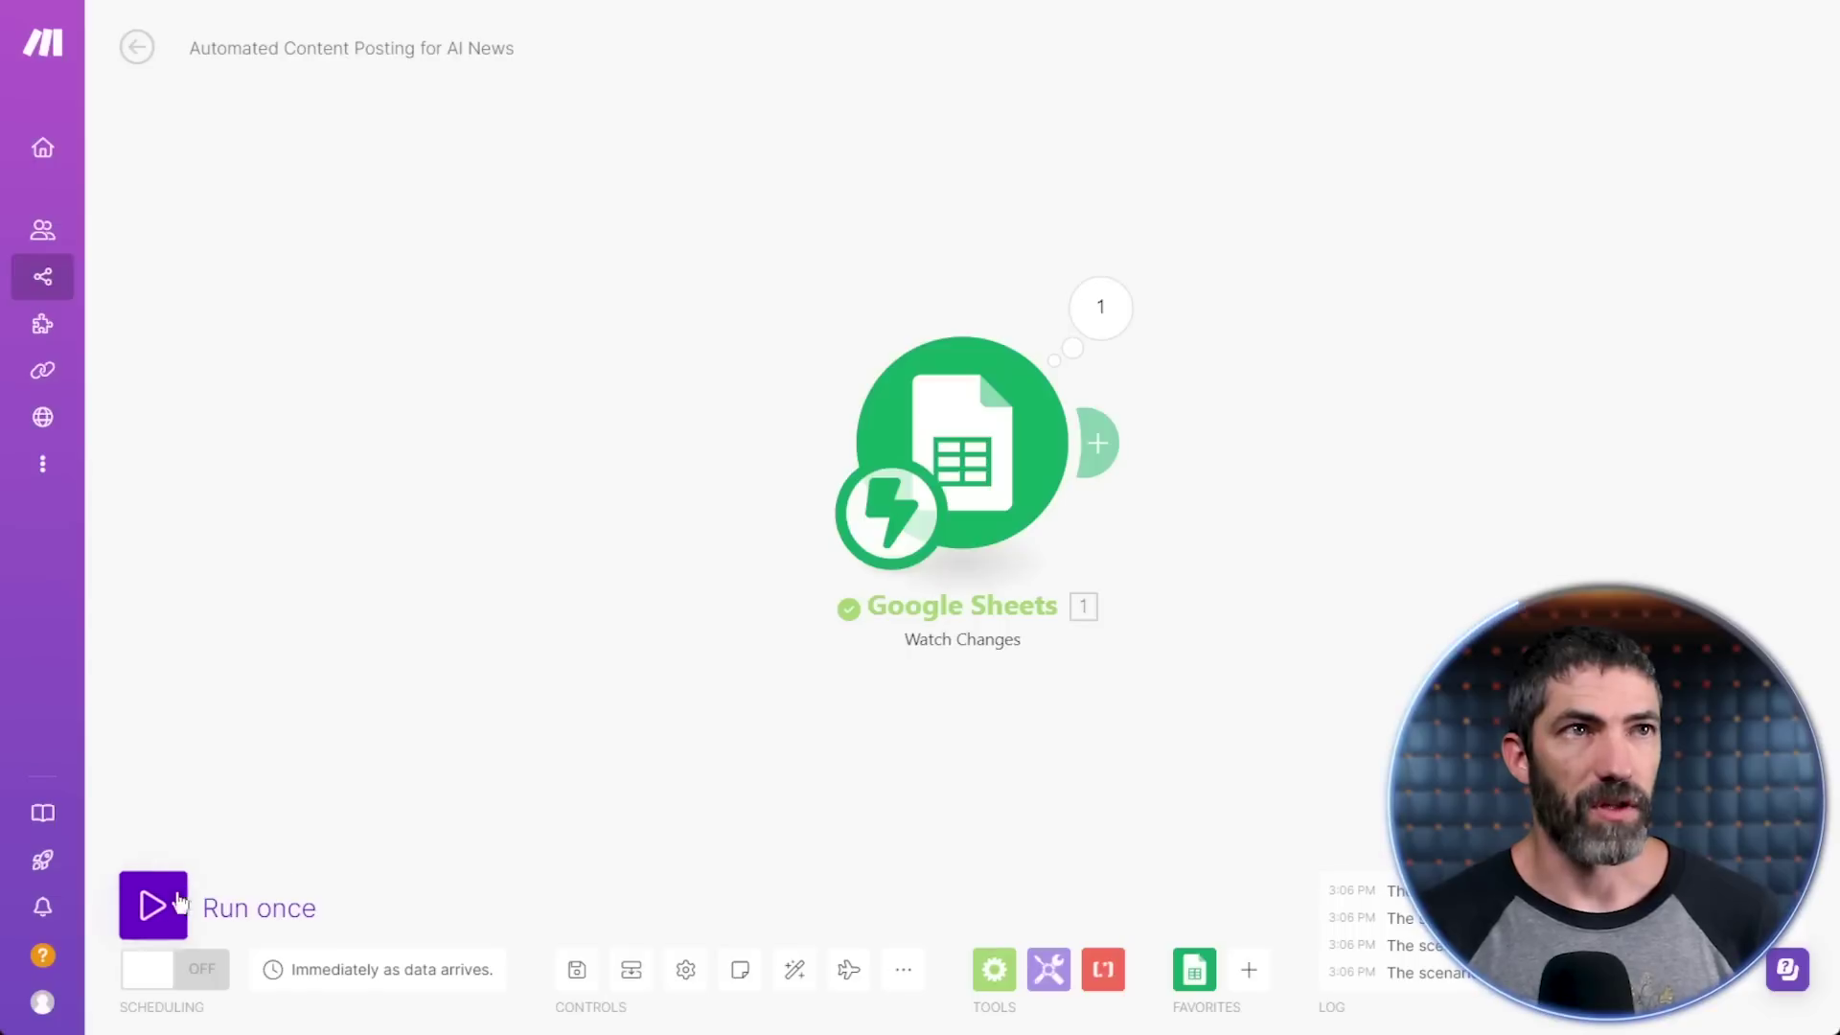
click(178, 902)
click(581, 987)
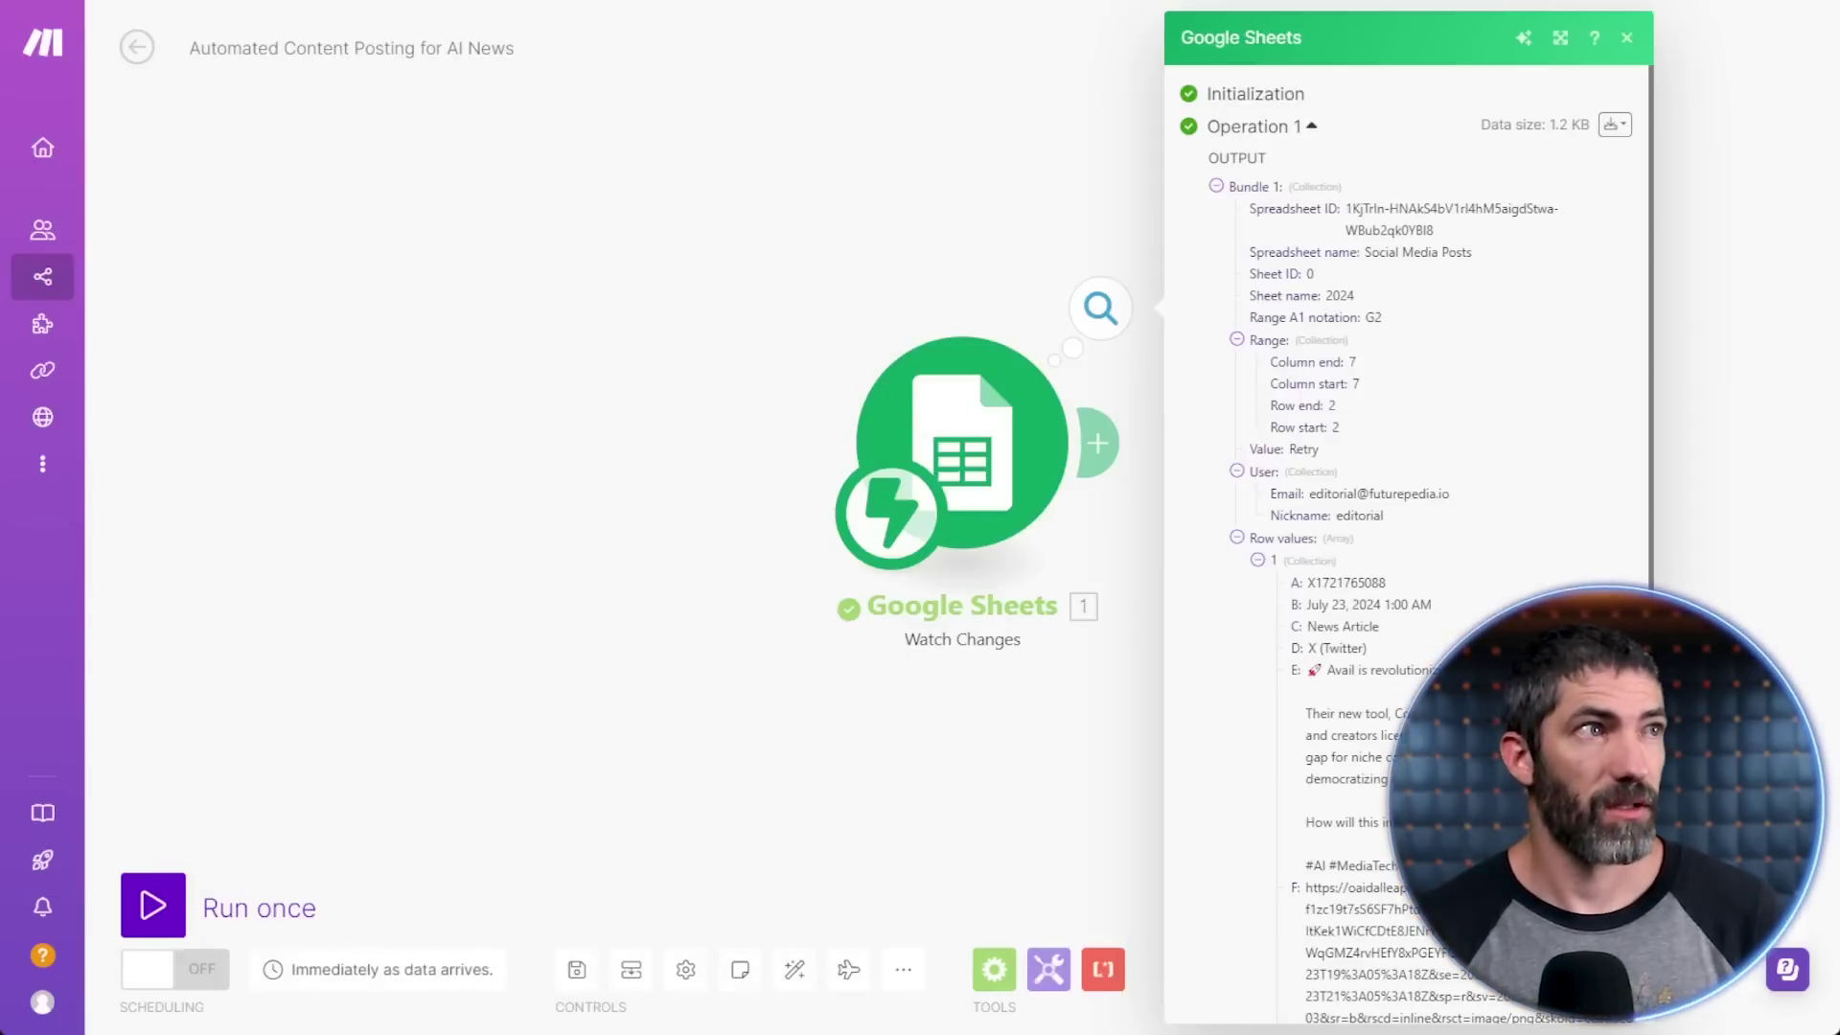
- Add a three-route Router after the sheet watcher, filter the first route for X (Twitter), and save
click(1097, 442)
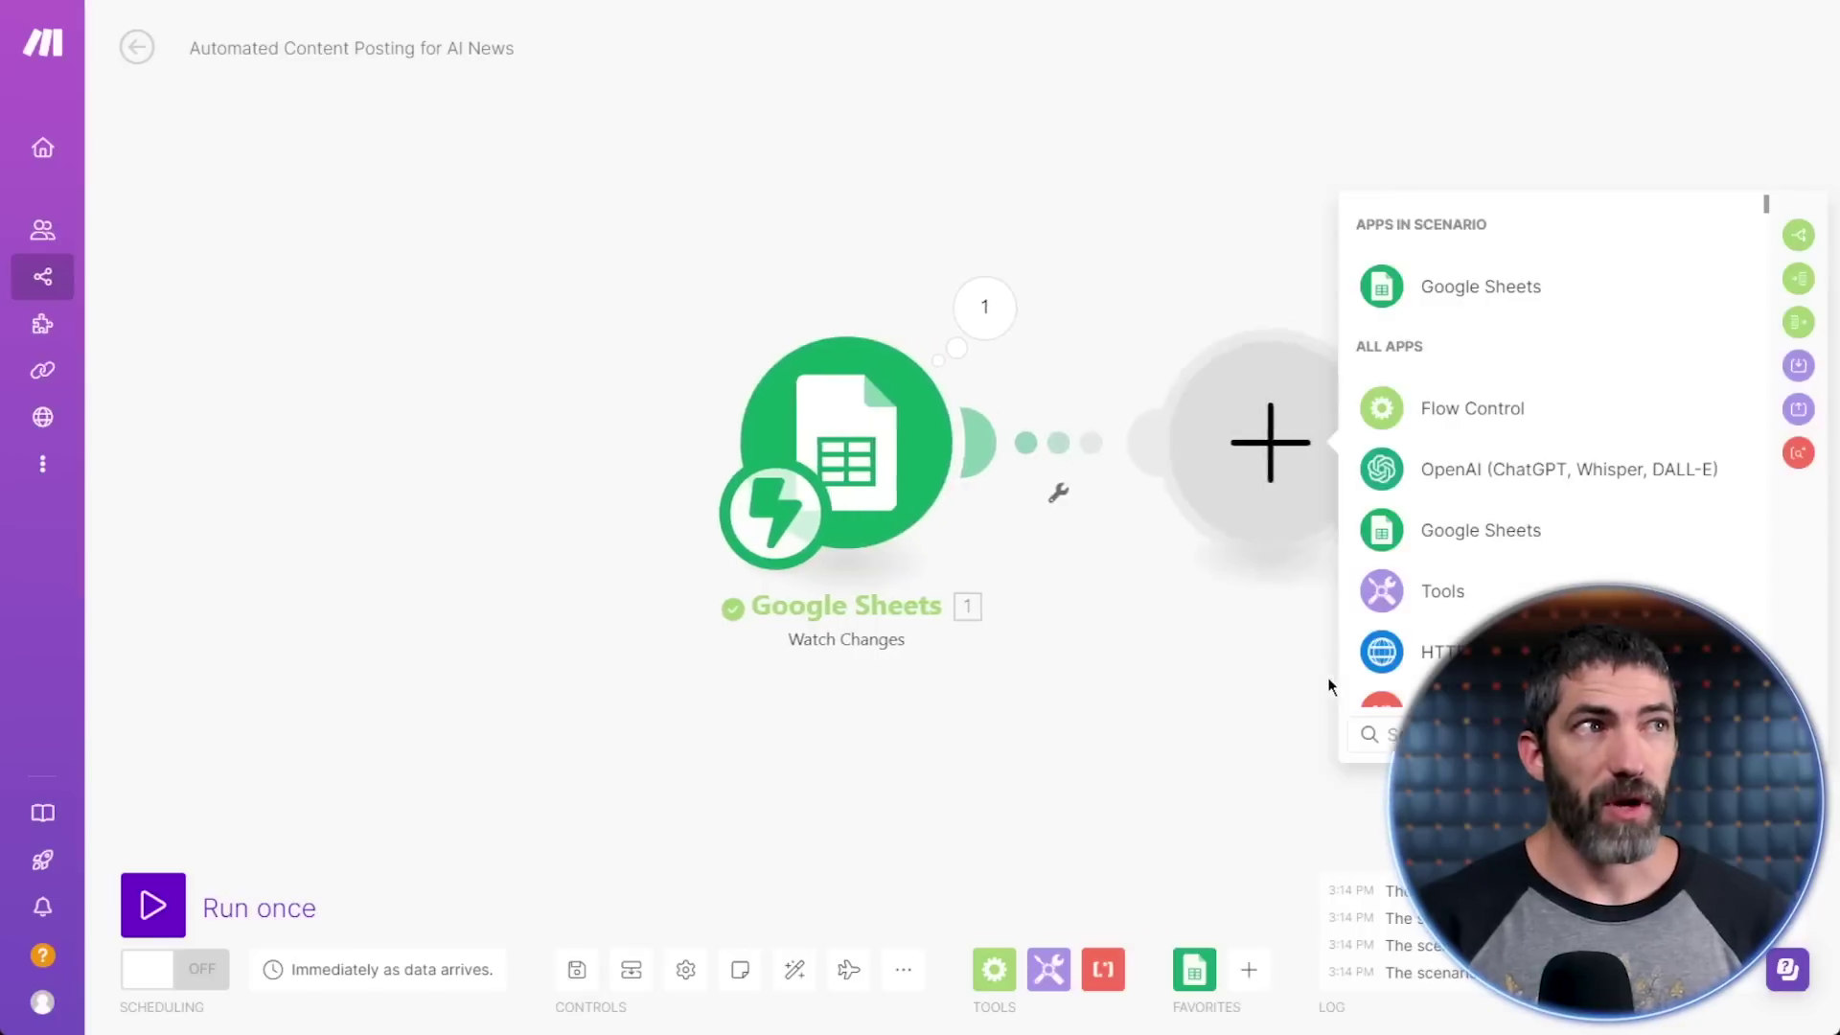
click(1802, 235)
click(842, 328)
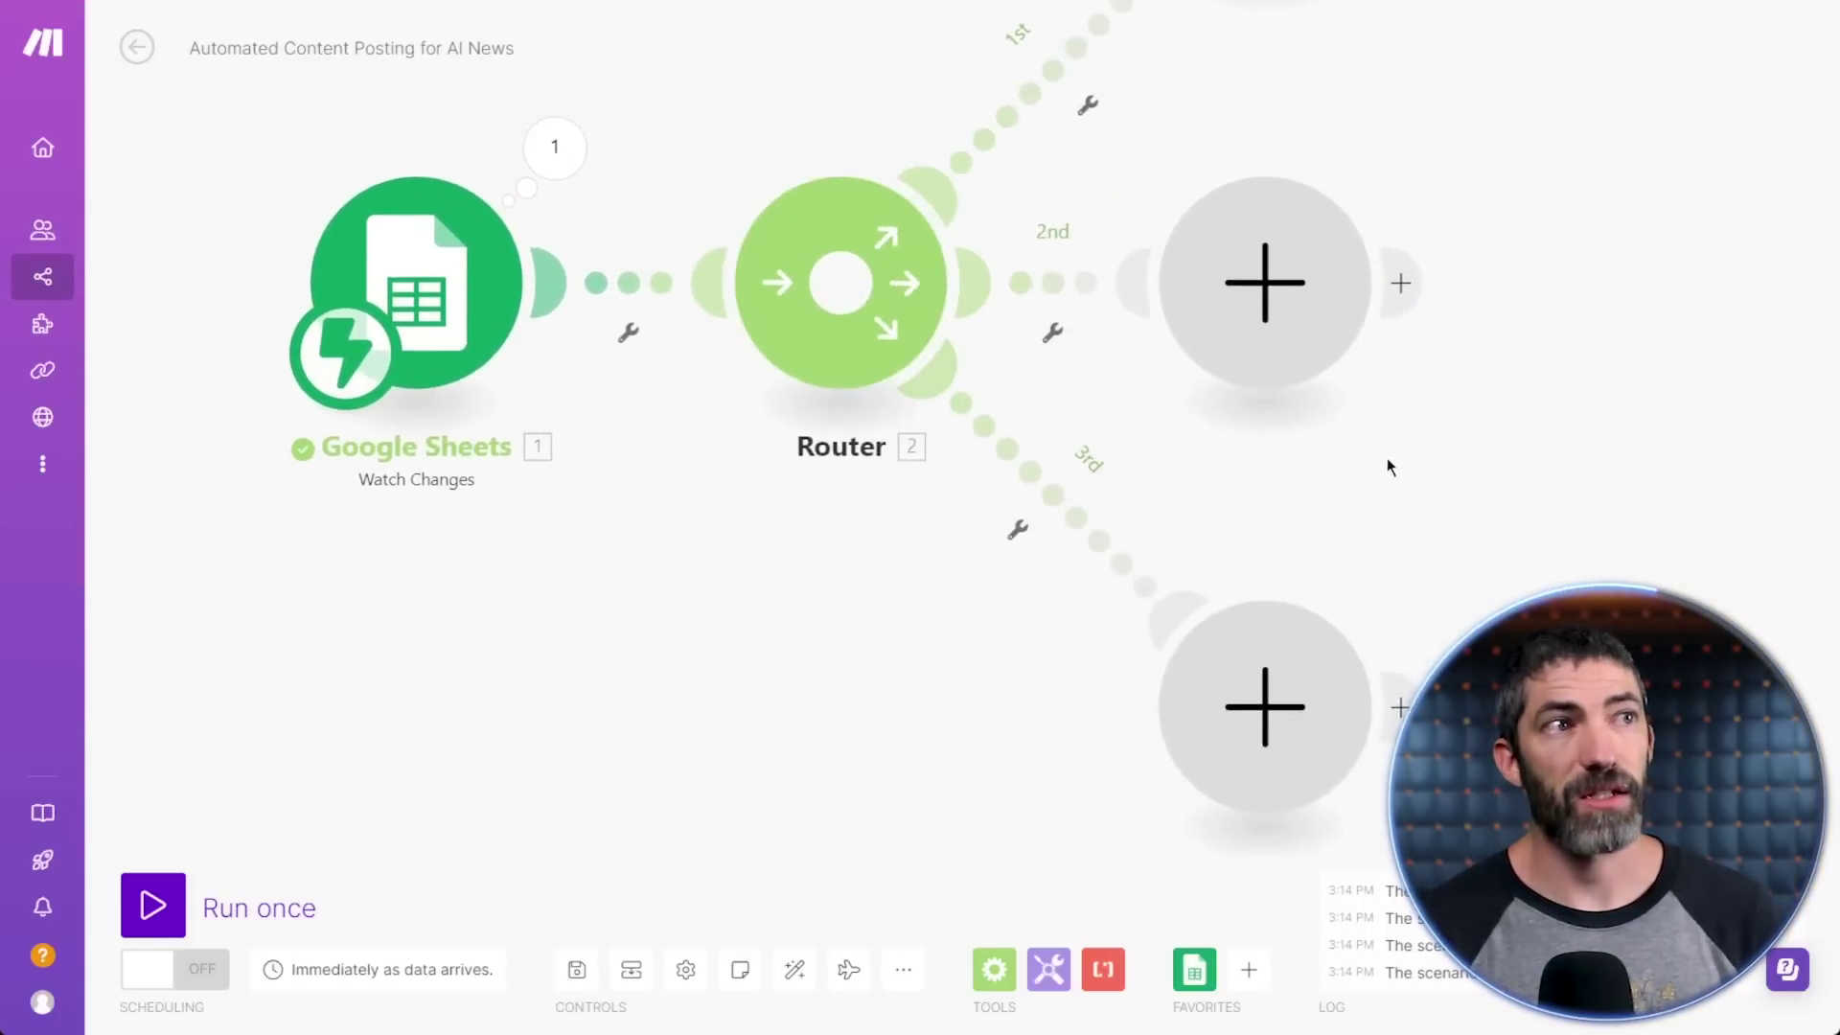
click(1073, 43)
click(1332, 343)
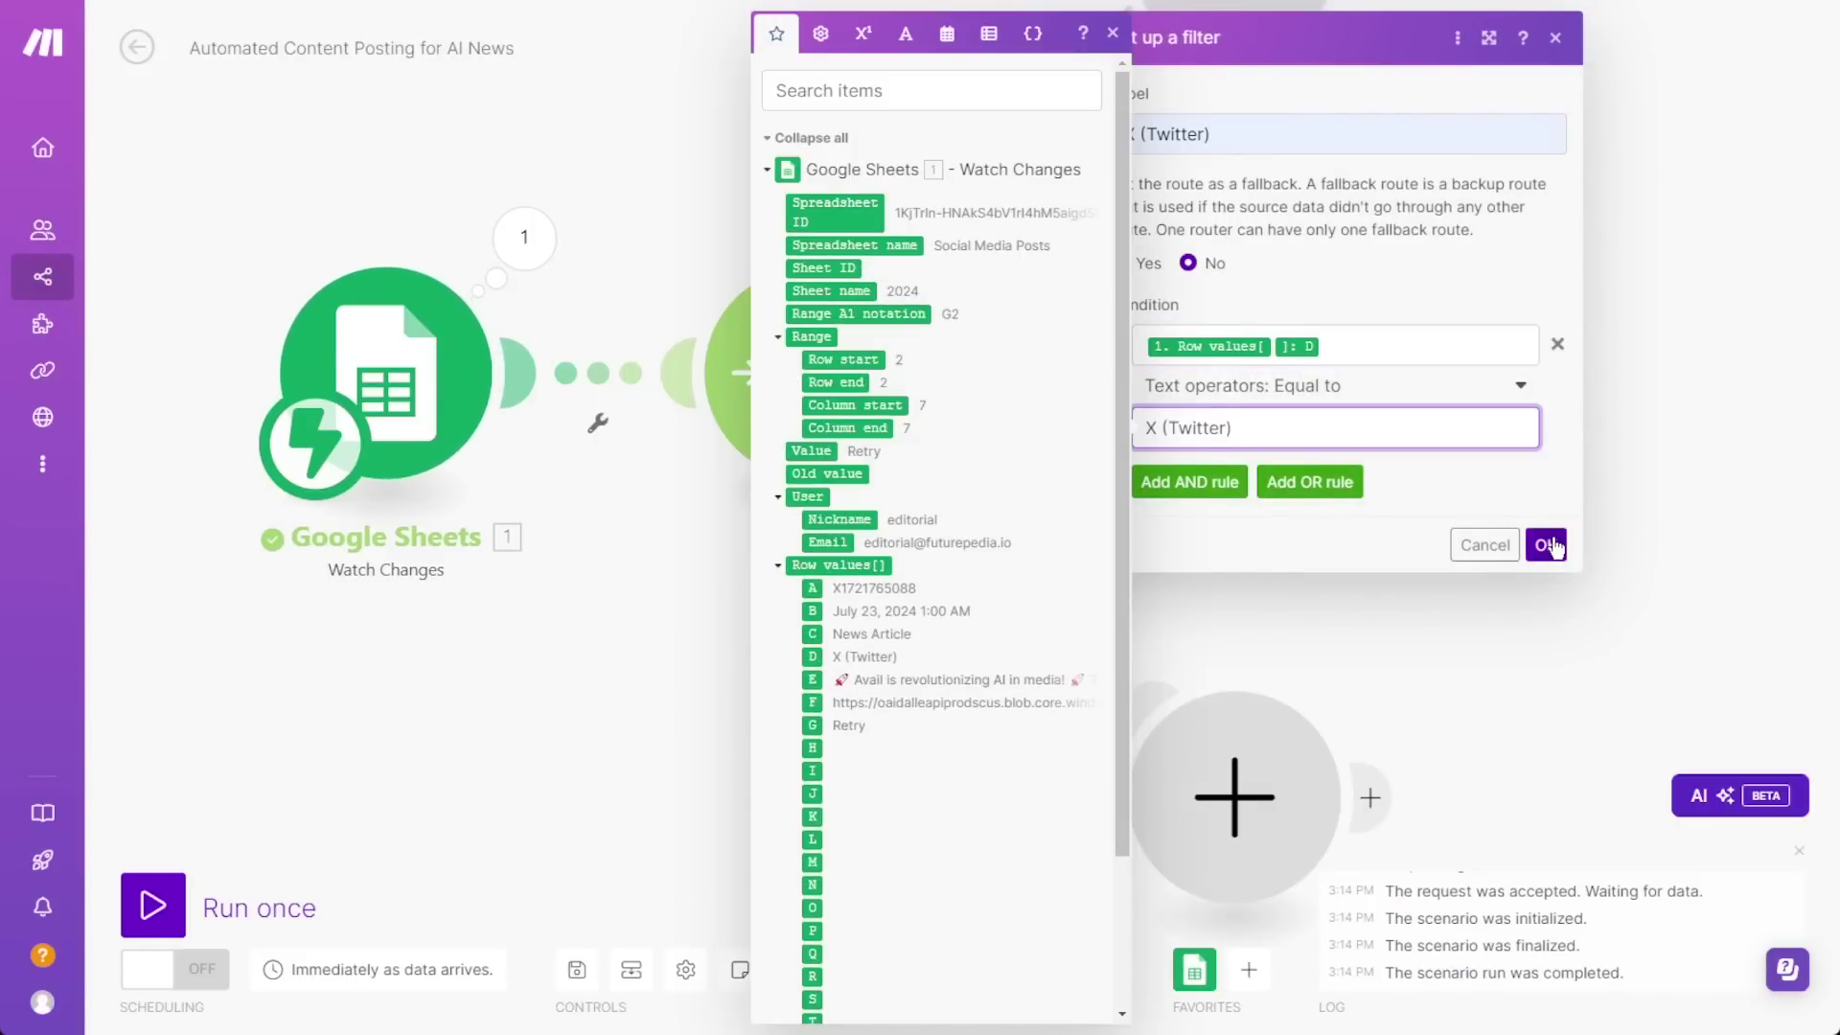
click(1547, 545)
click(794, 970)
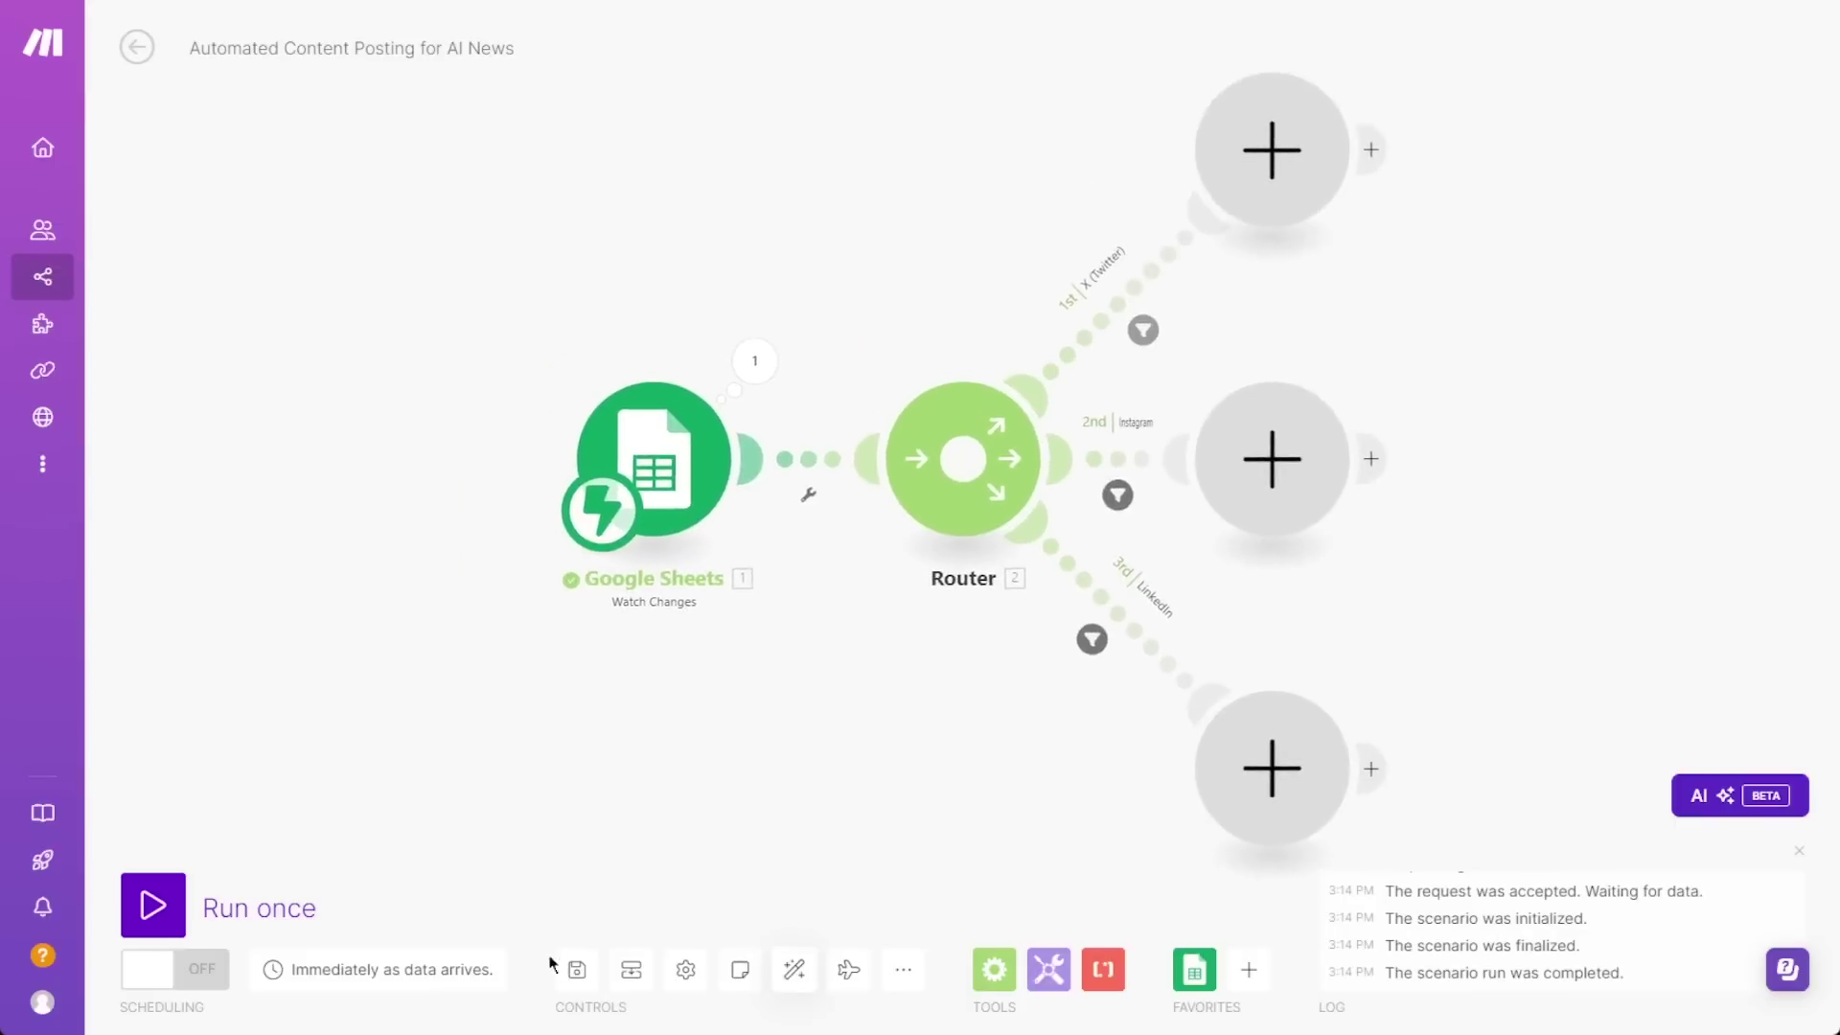
click(579, 972)
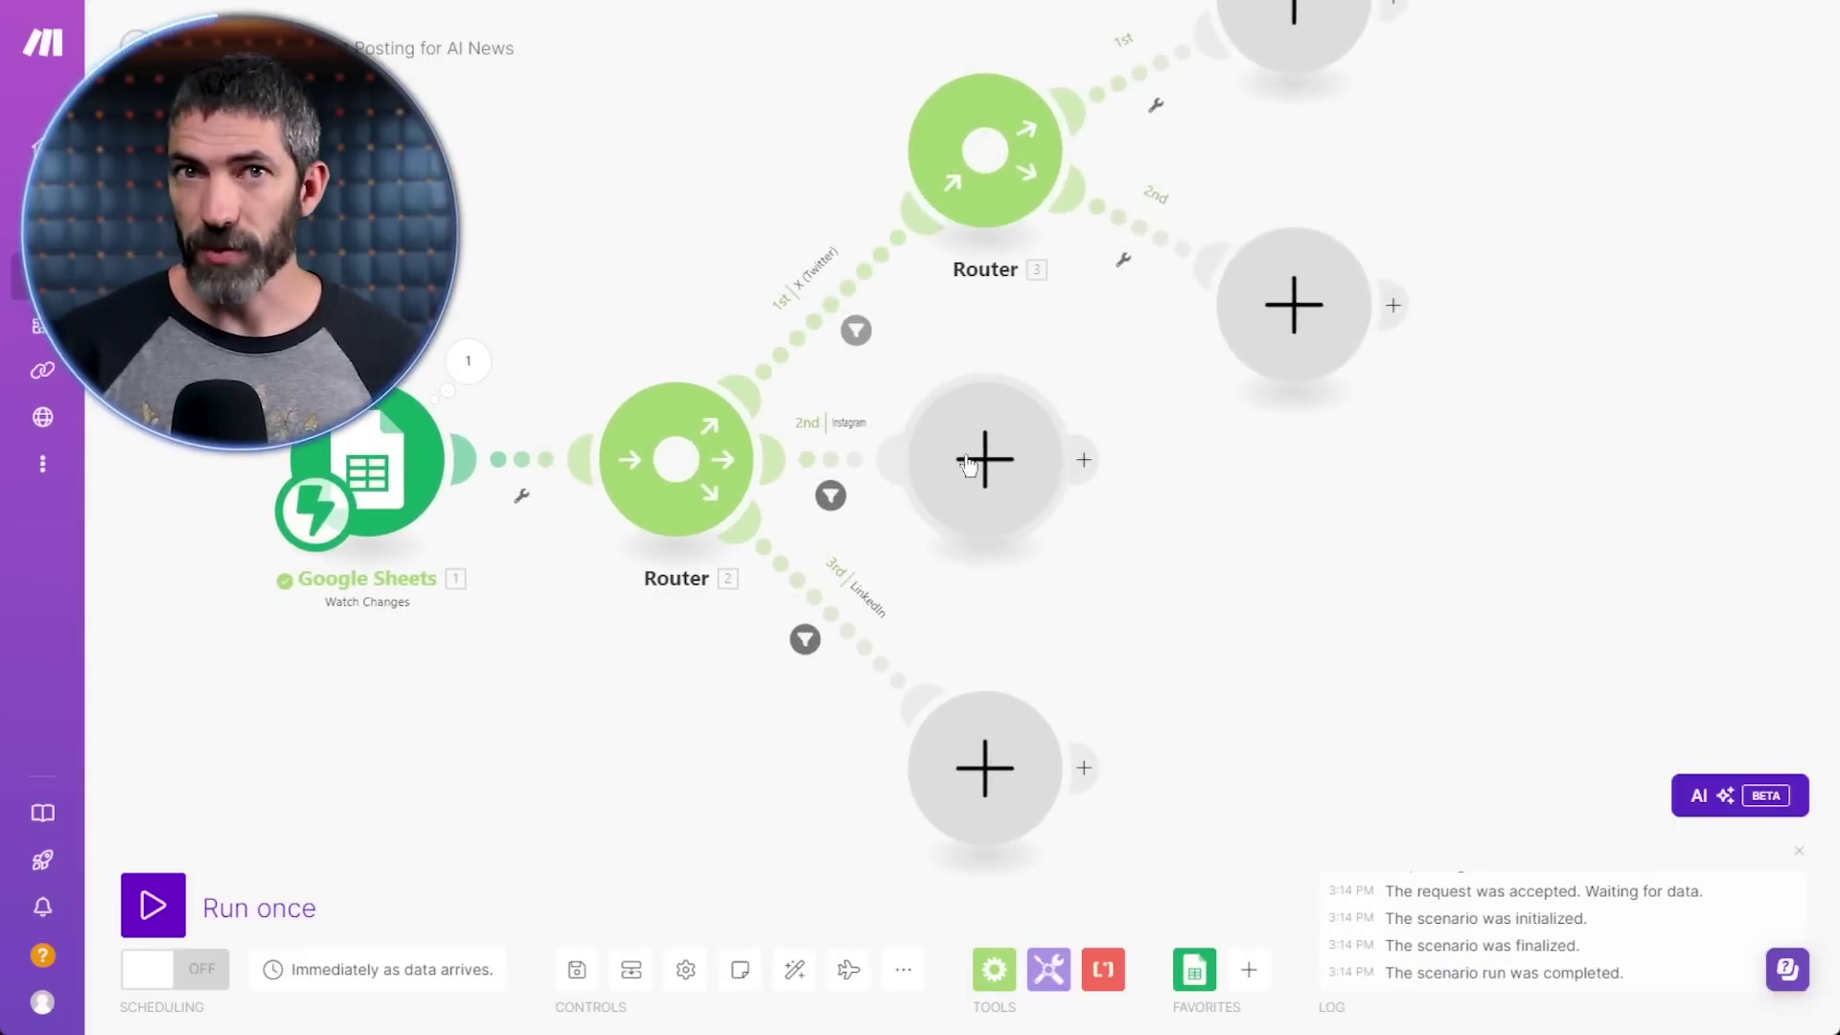
- Add Routers on the Instagram and LinkedIn routes and auto-align the layout
click(970, 467)
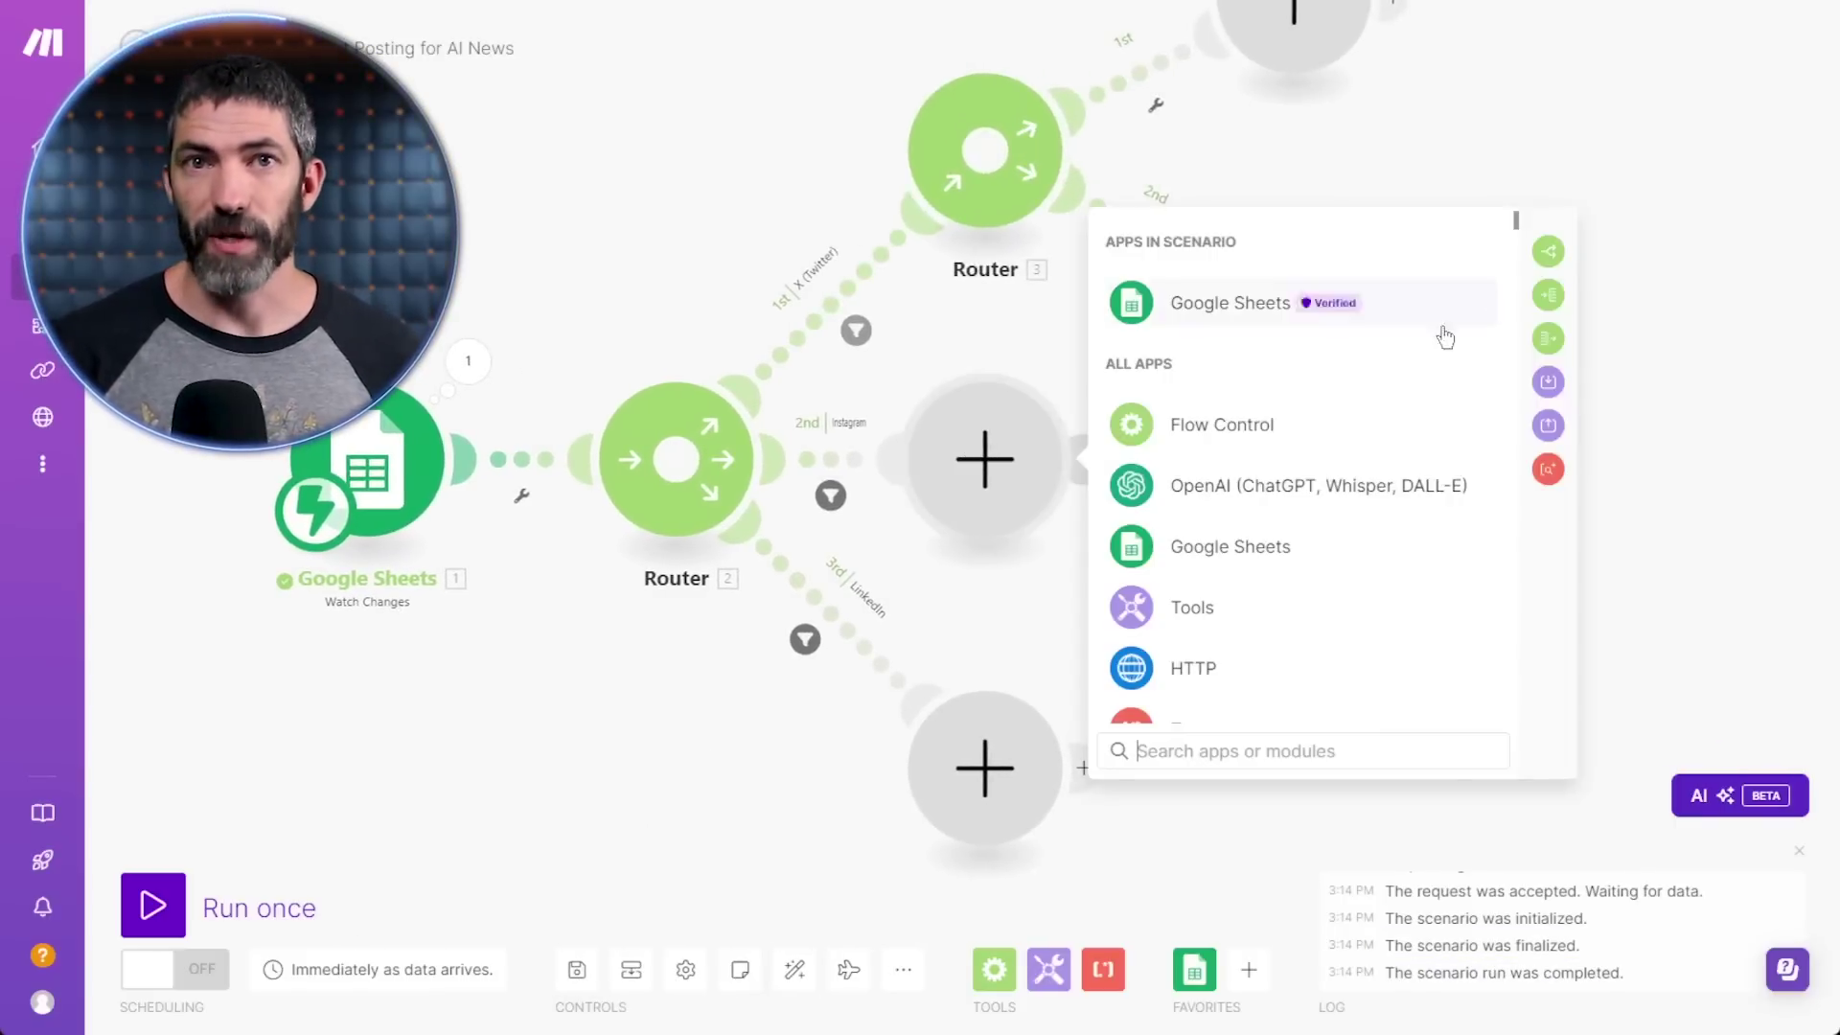
click(1548, 246)
click(1054, 757)
click(1547, 505)
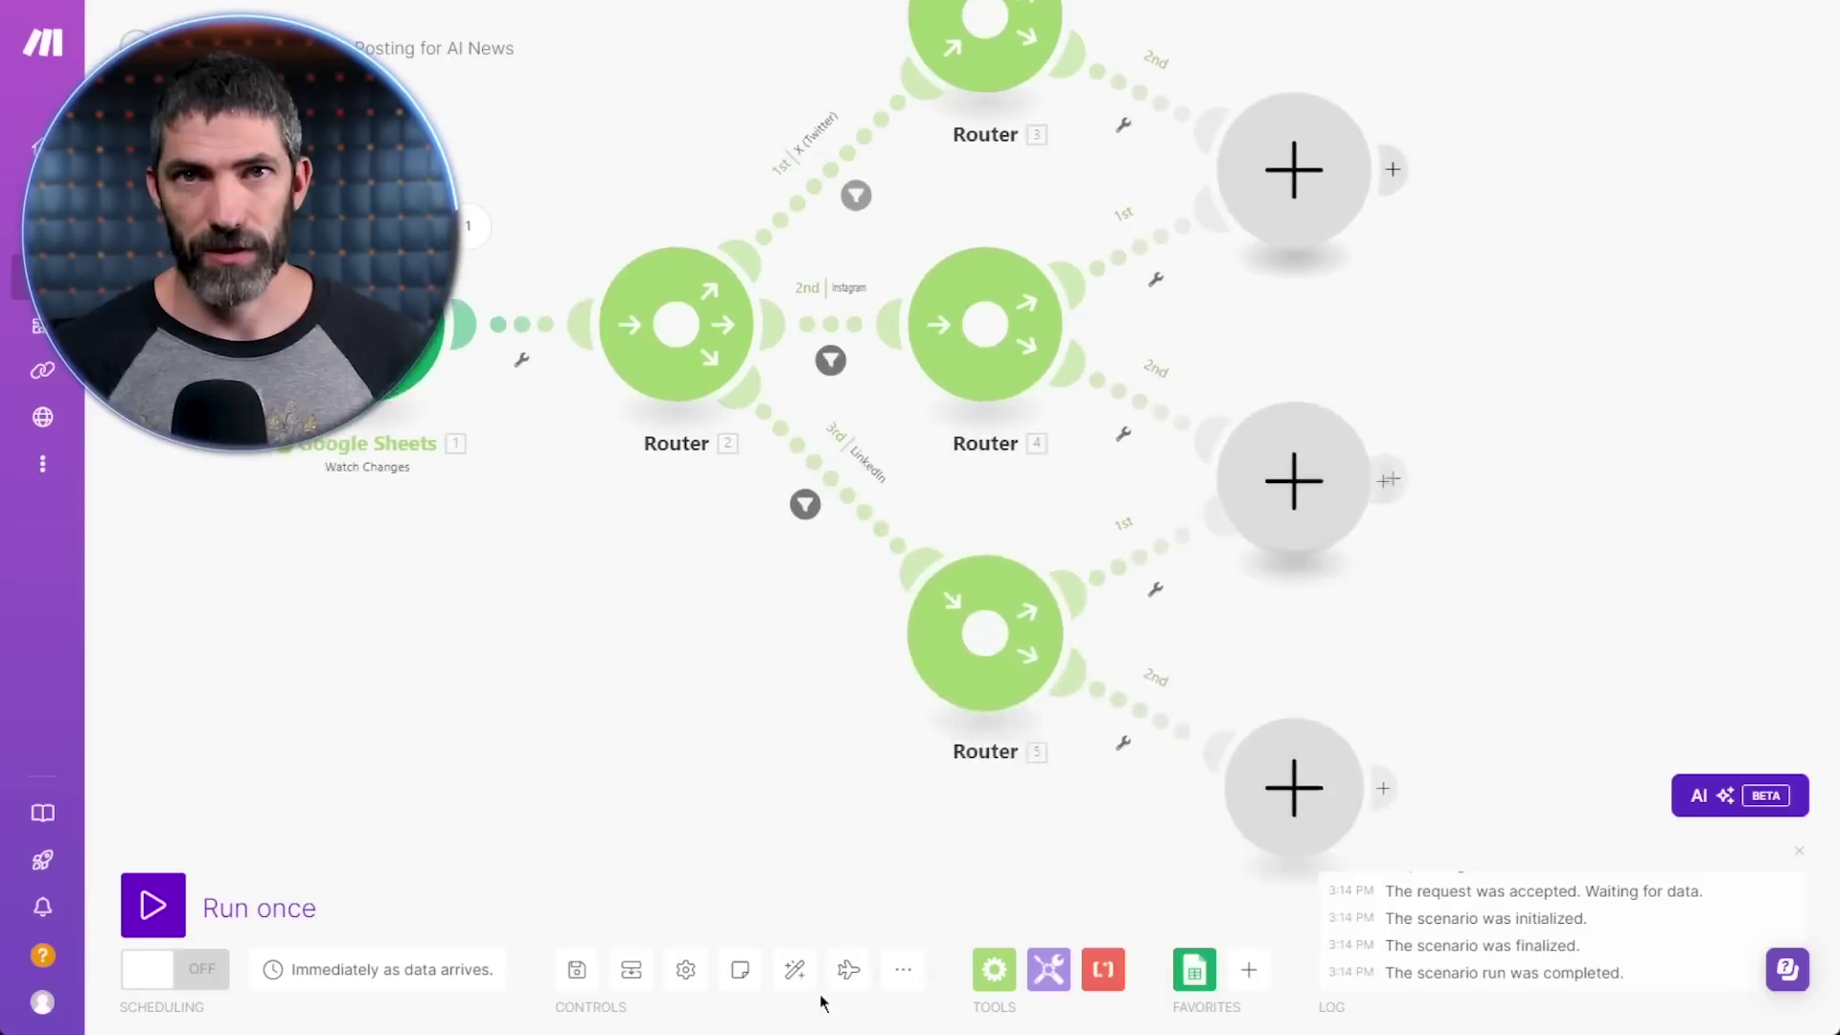
click(793, 970)
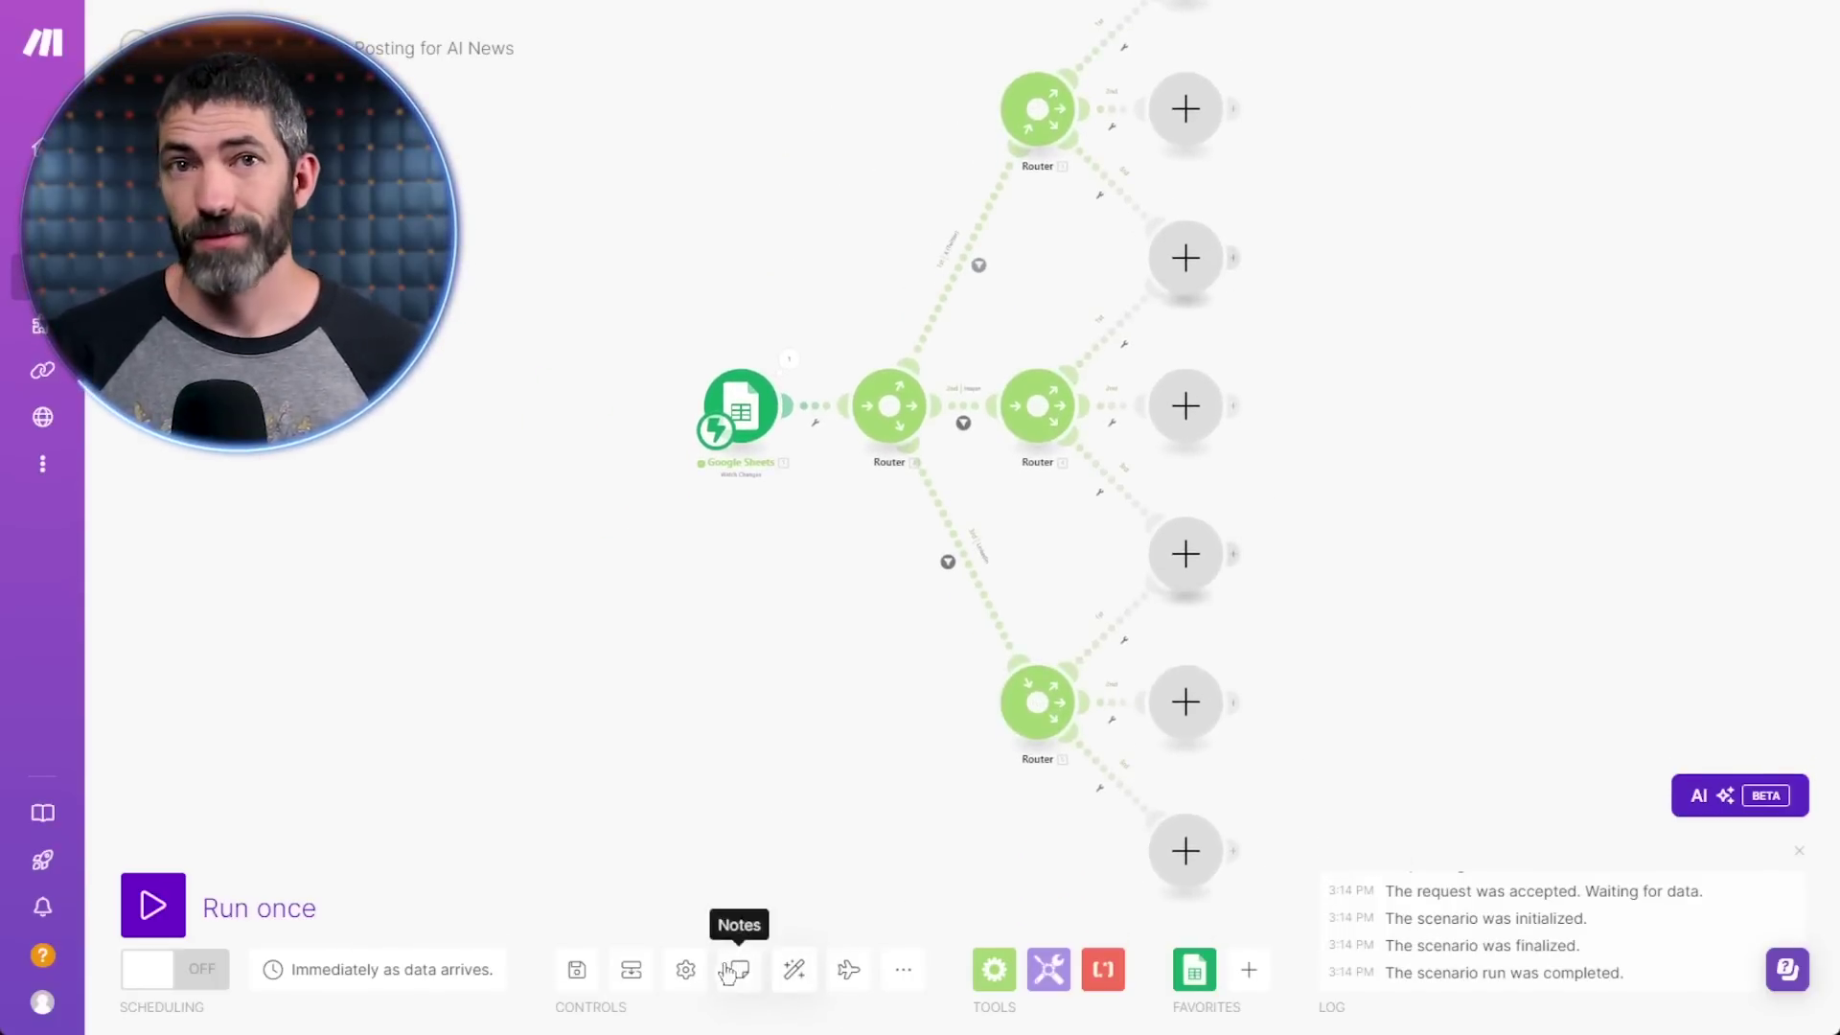
click(794, 970)
- Label the X router's first route filter Yes with condition 1. Value equal to Yes
click(1064, 158)
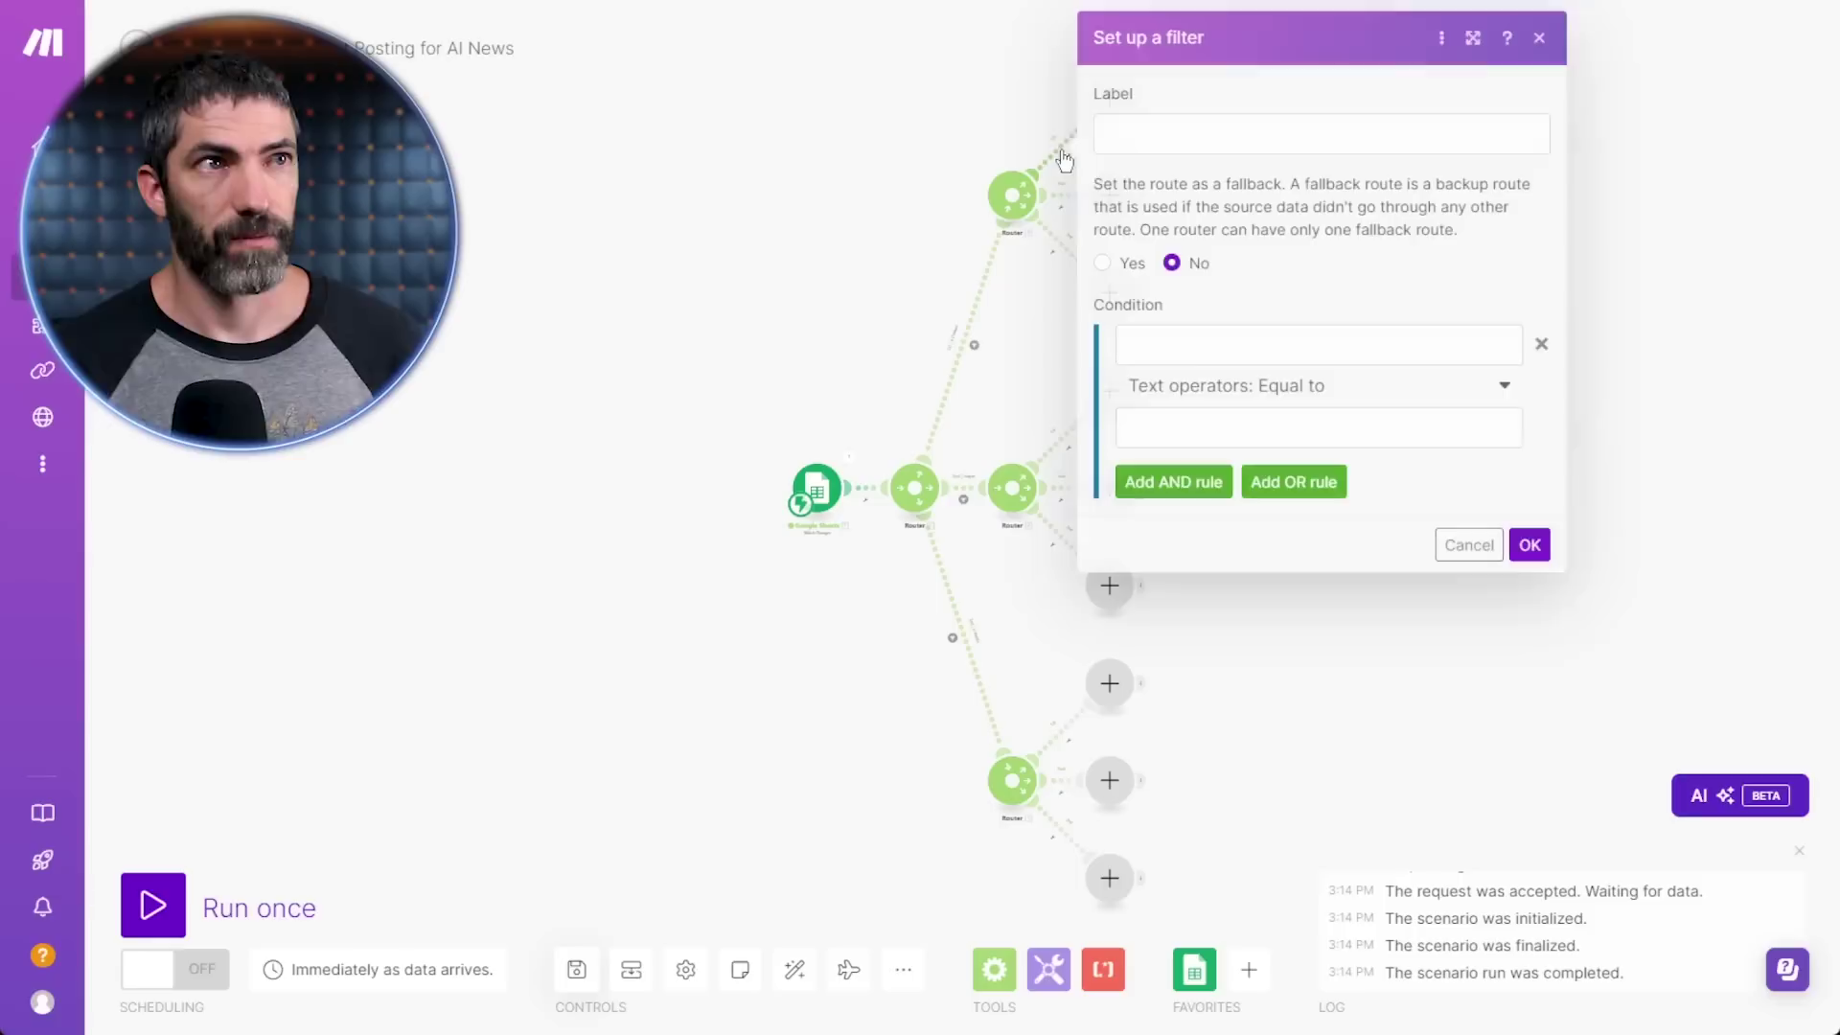
click(1128, 139)
text(Yes)
click(1259, 358)
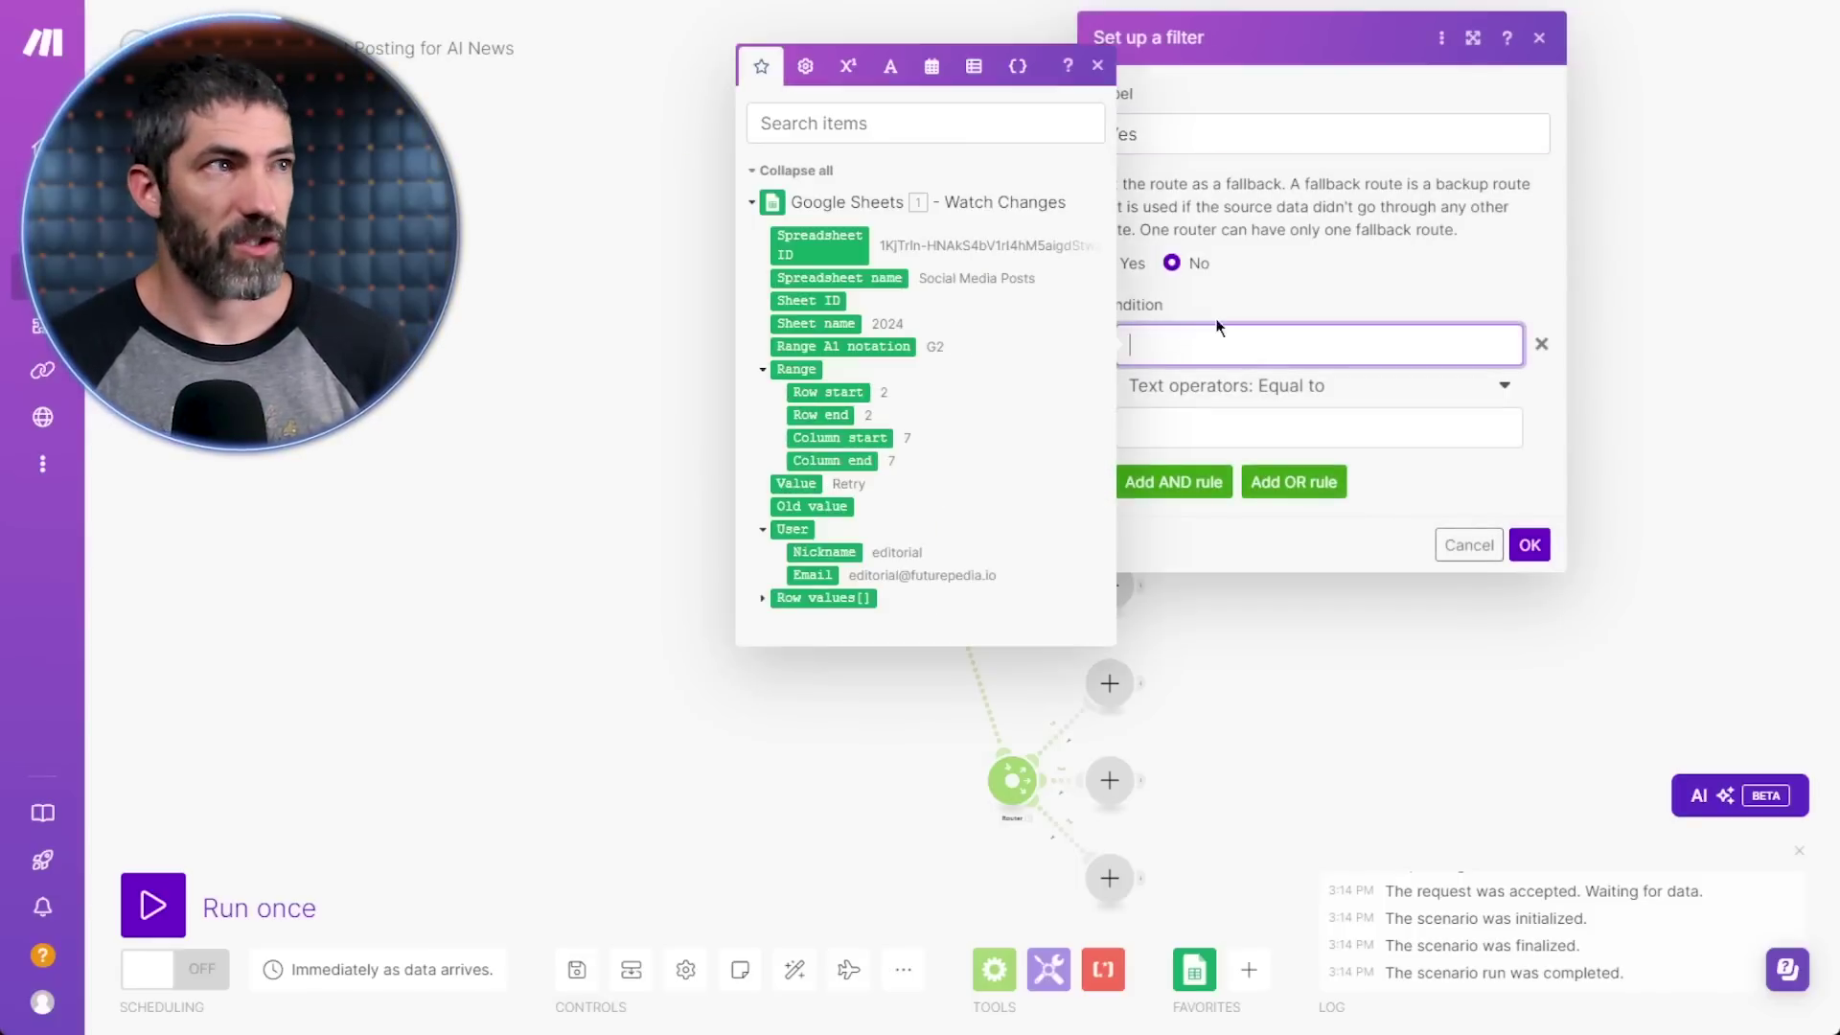
click(817, 481)
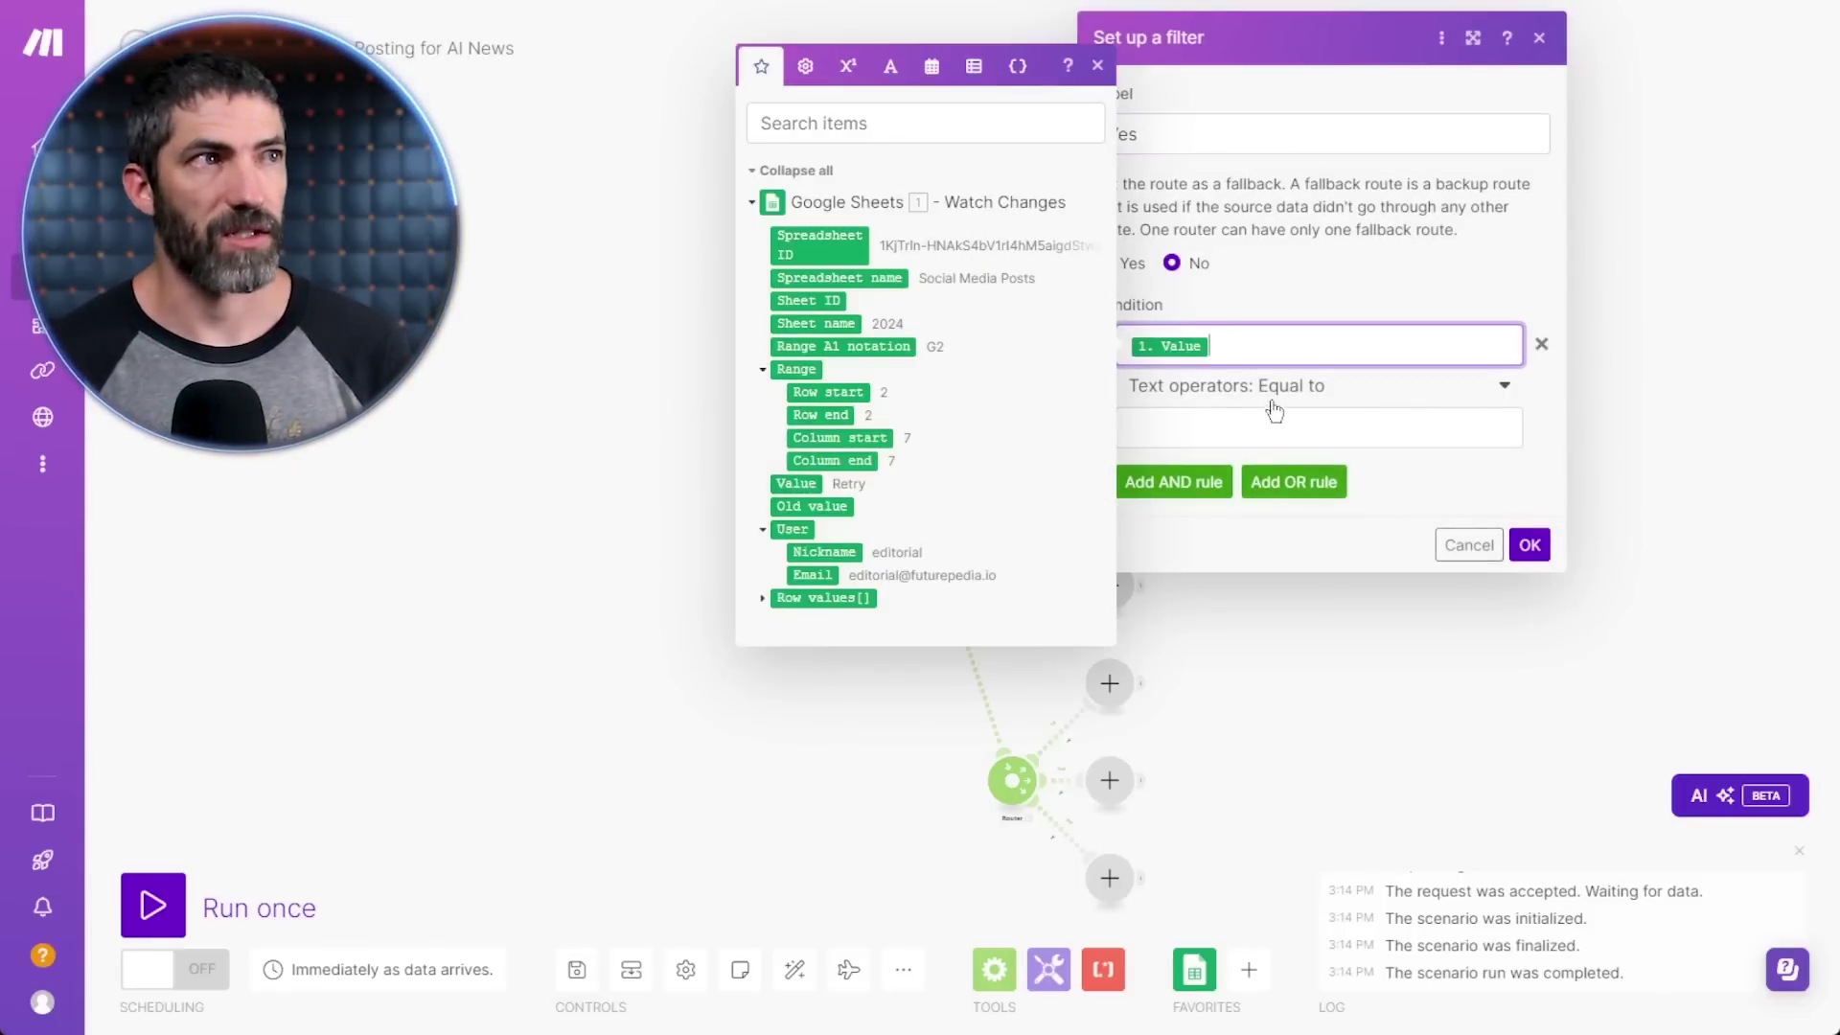
click(1258, 420)
click(1529, 545)
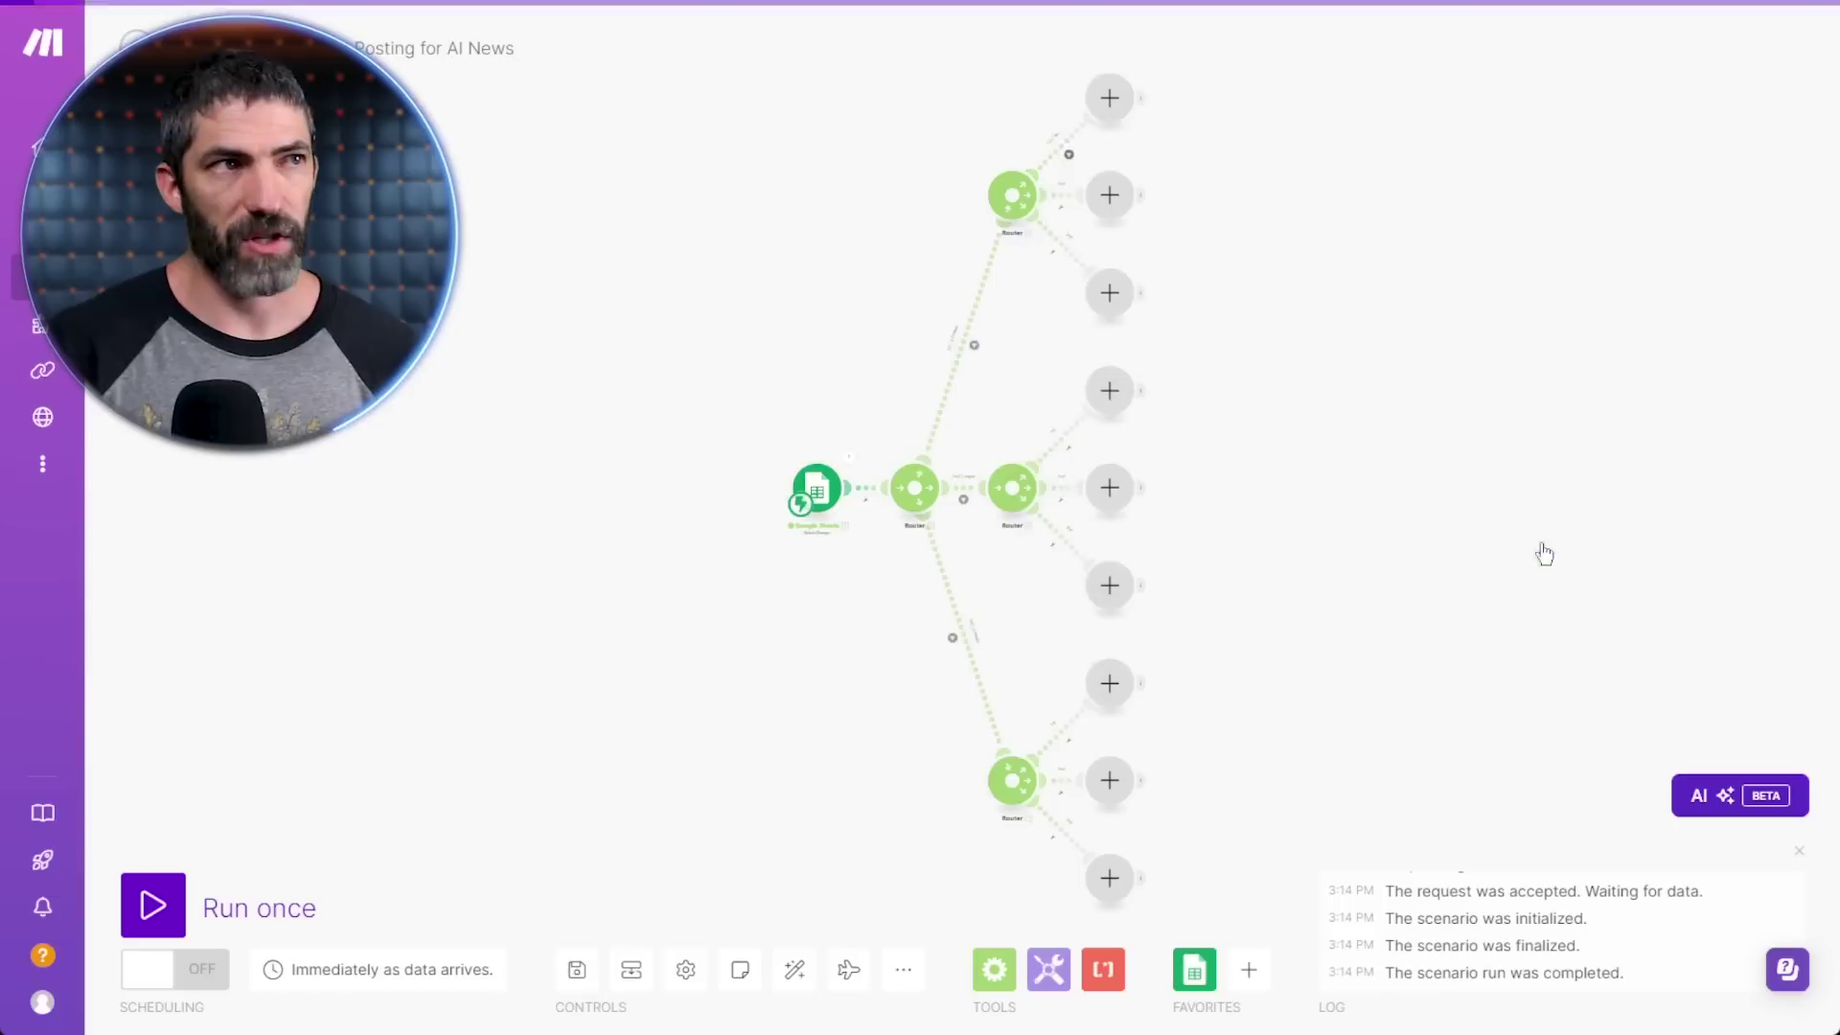
click(1066, 203)
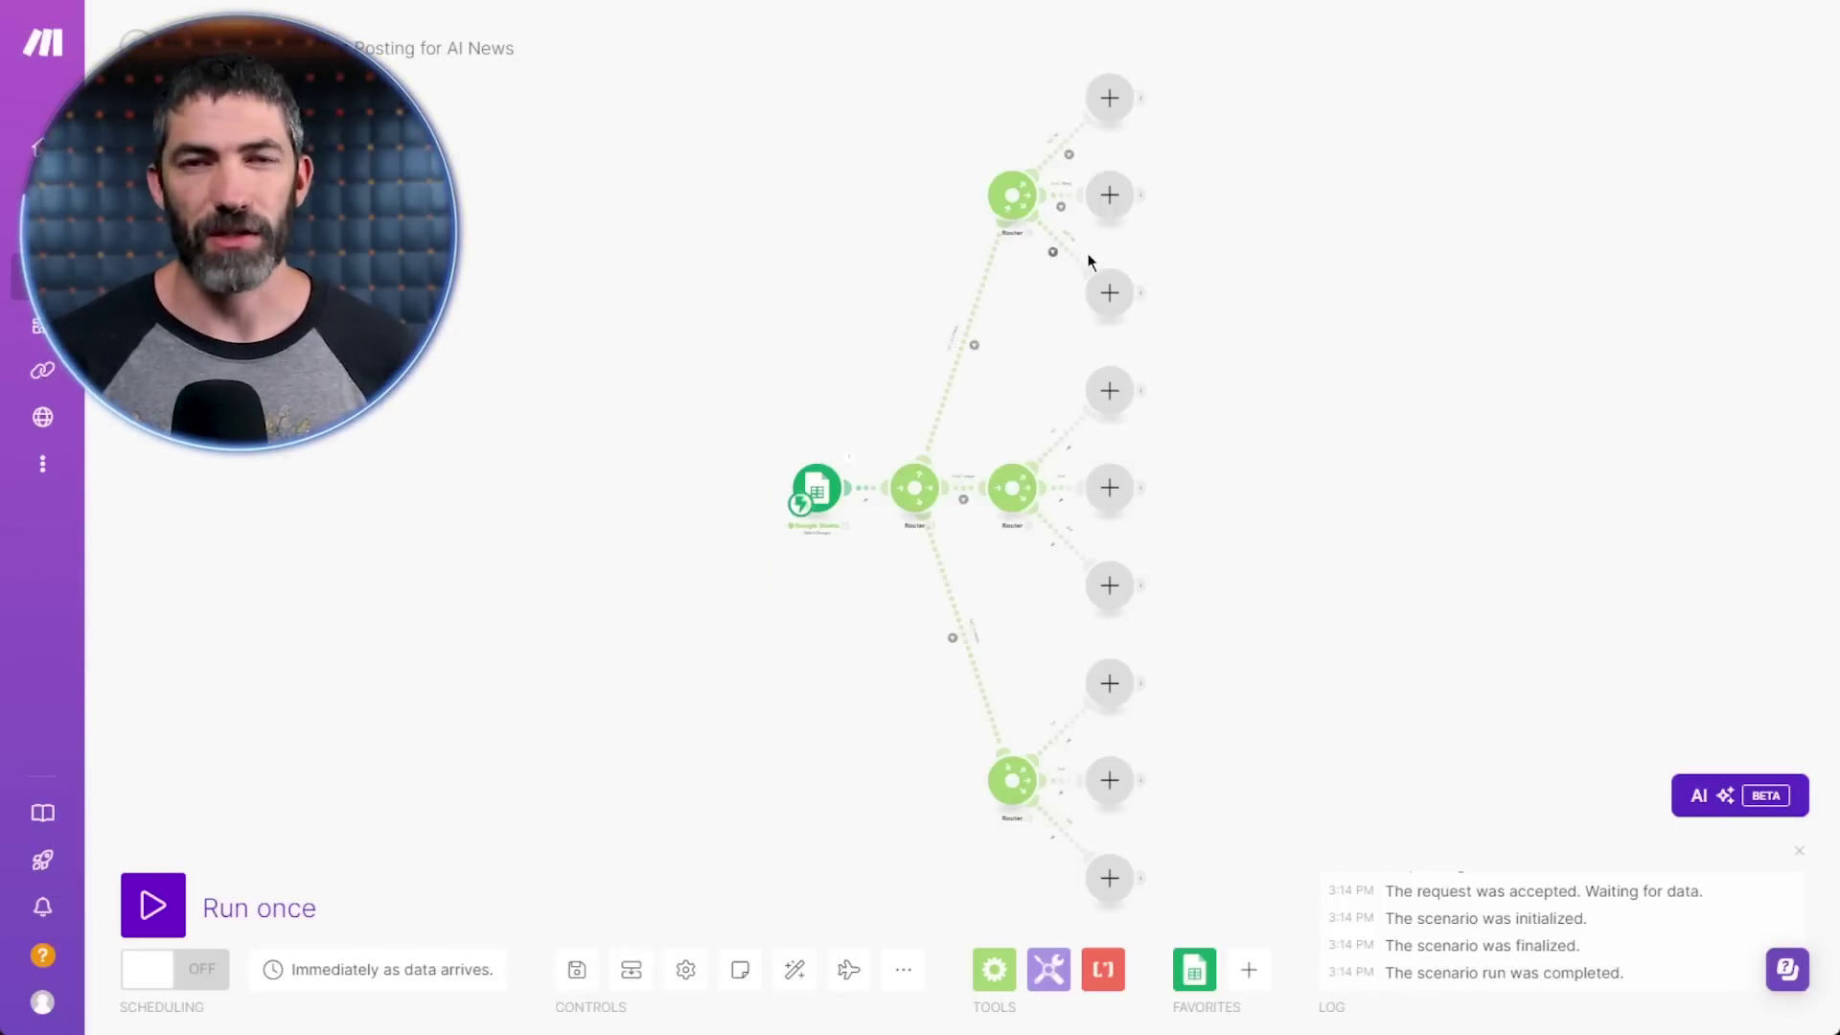
scroll(1089, 259, up, 5)
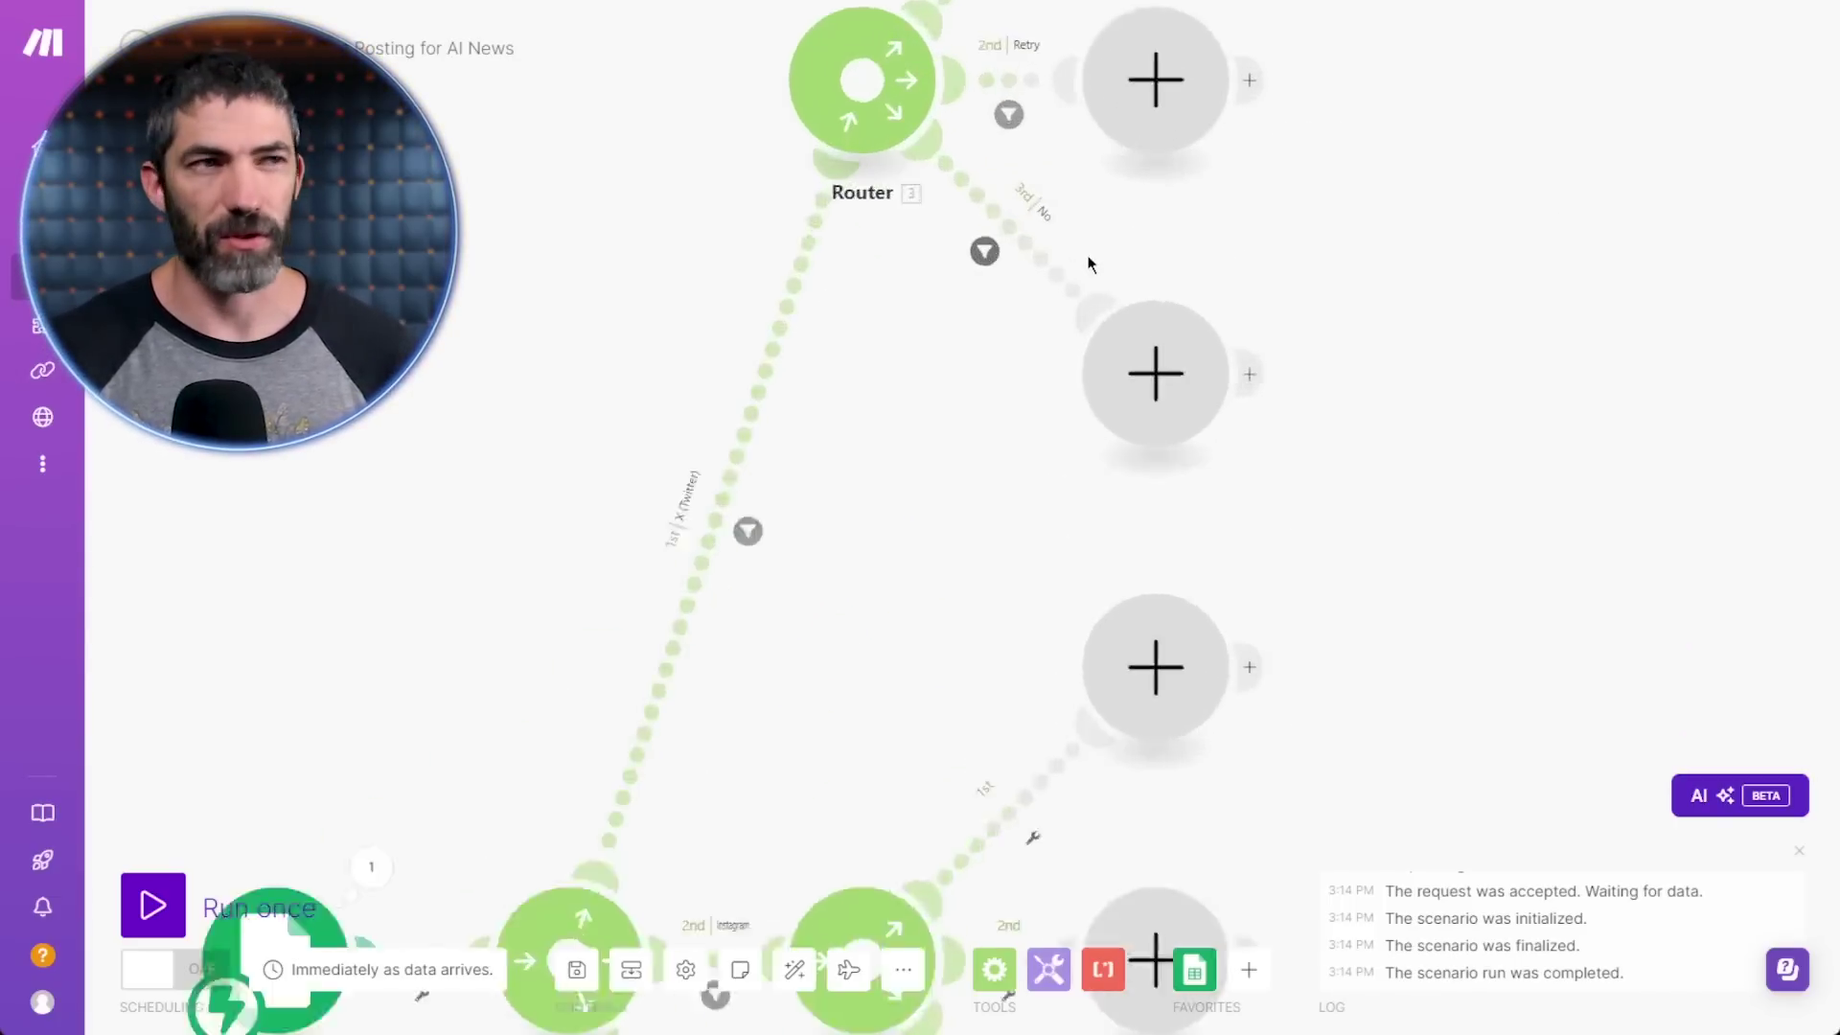
- Add an X Create a Post module on the Yes route with Text Content mapped to 1. Row values[]: E
click(963, 186)
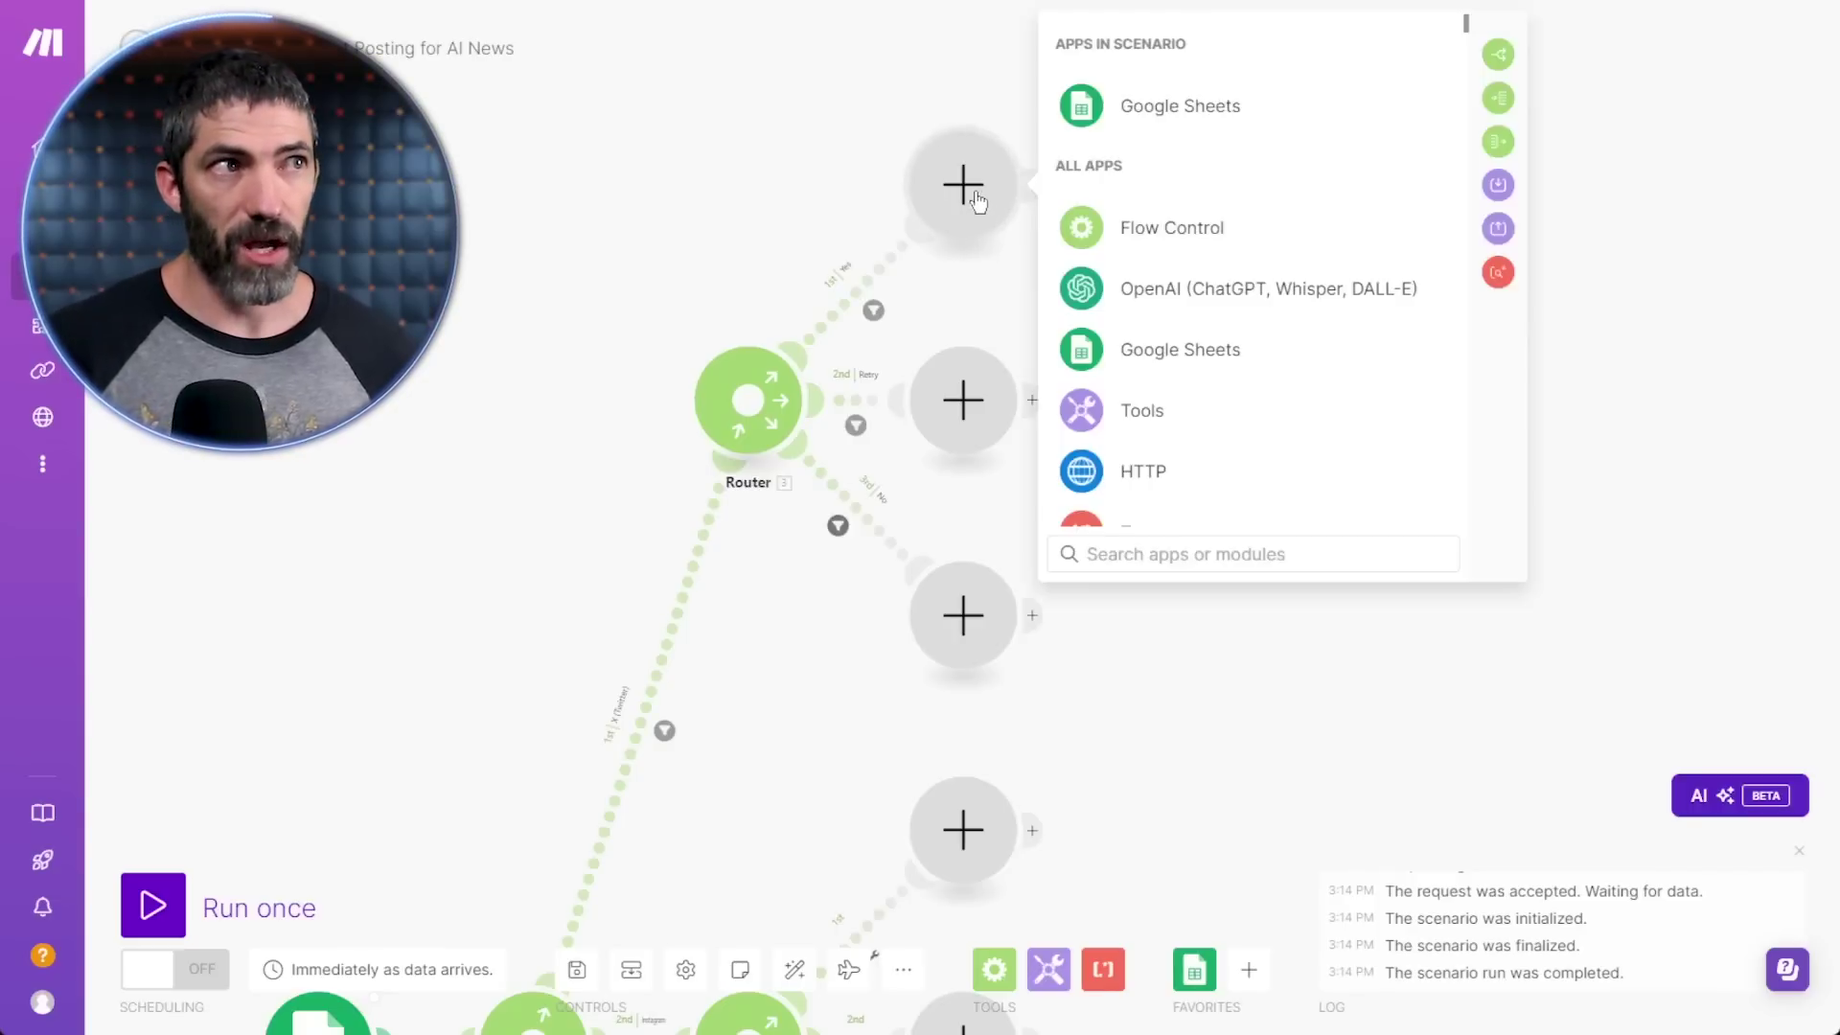
text(x)
click(1179, 351)
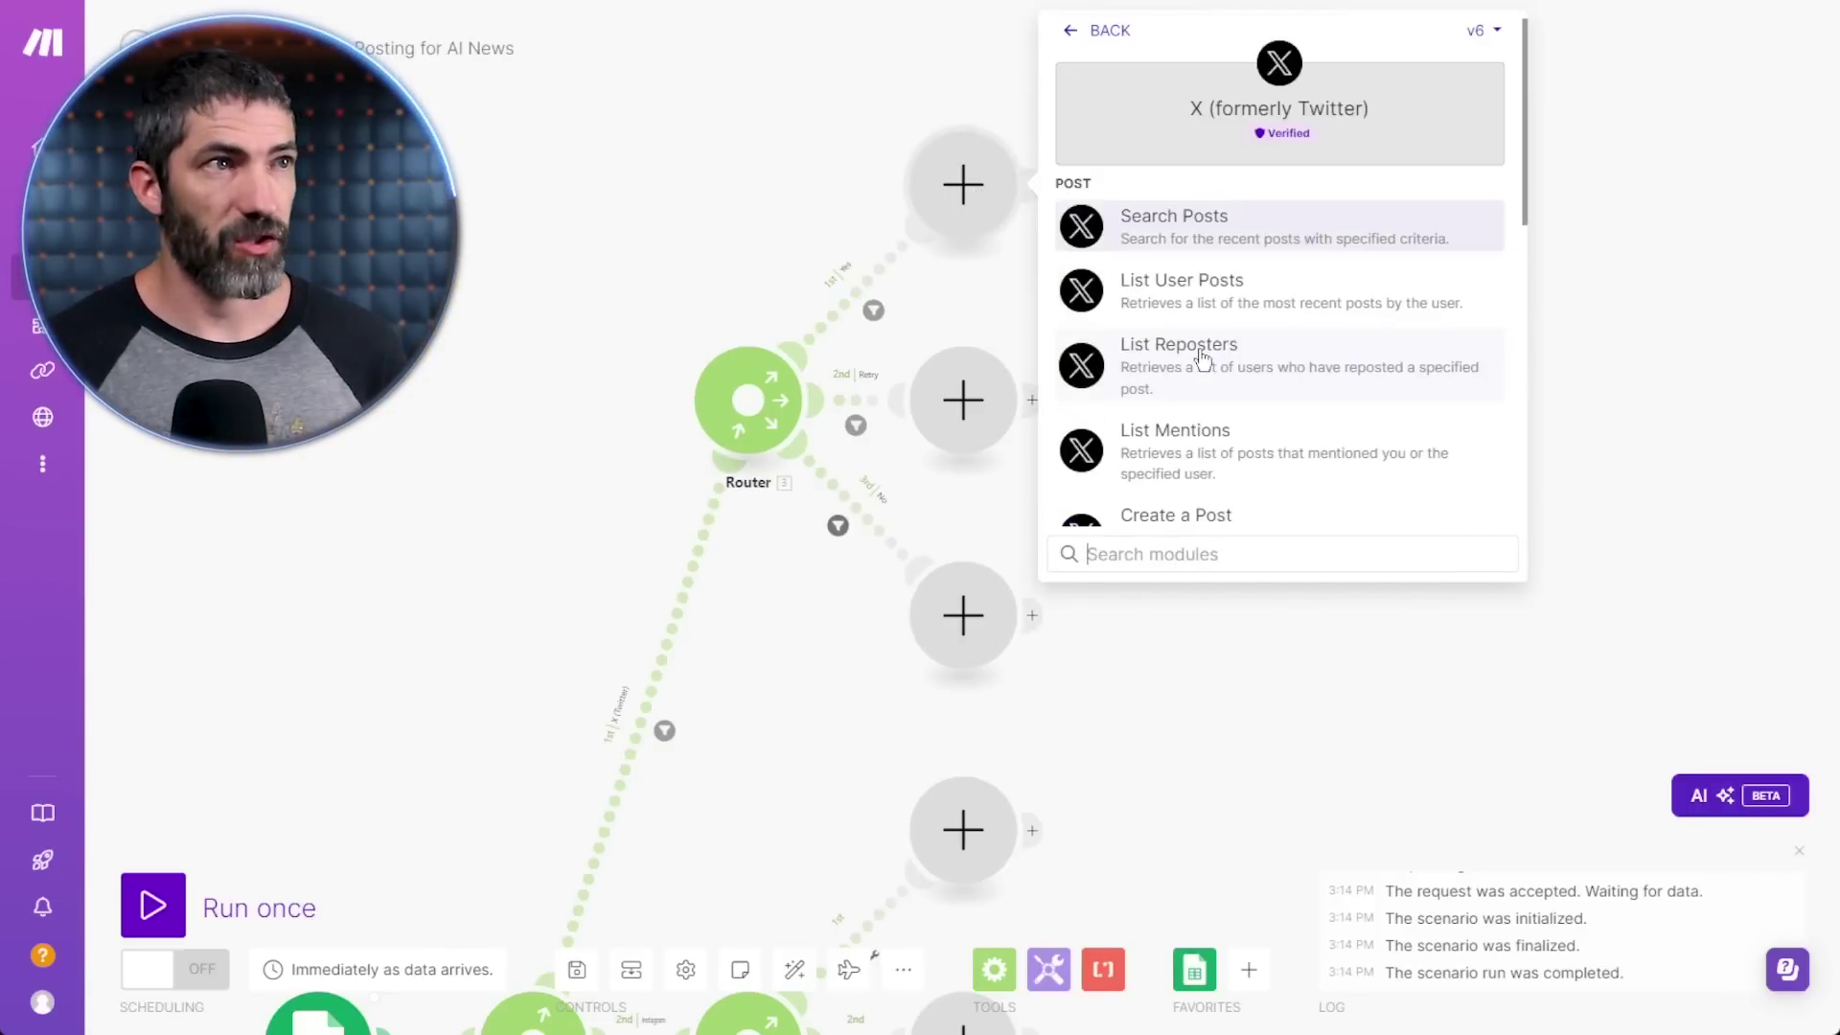
scroll(1267, 304, down, 3)
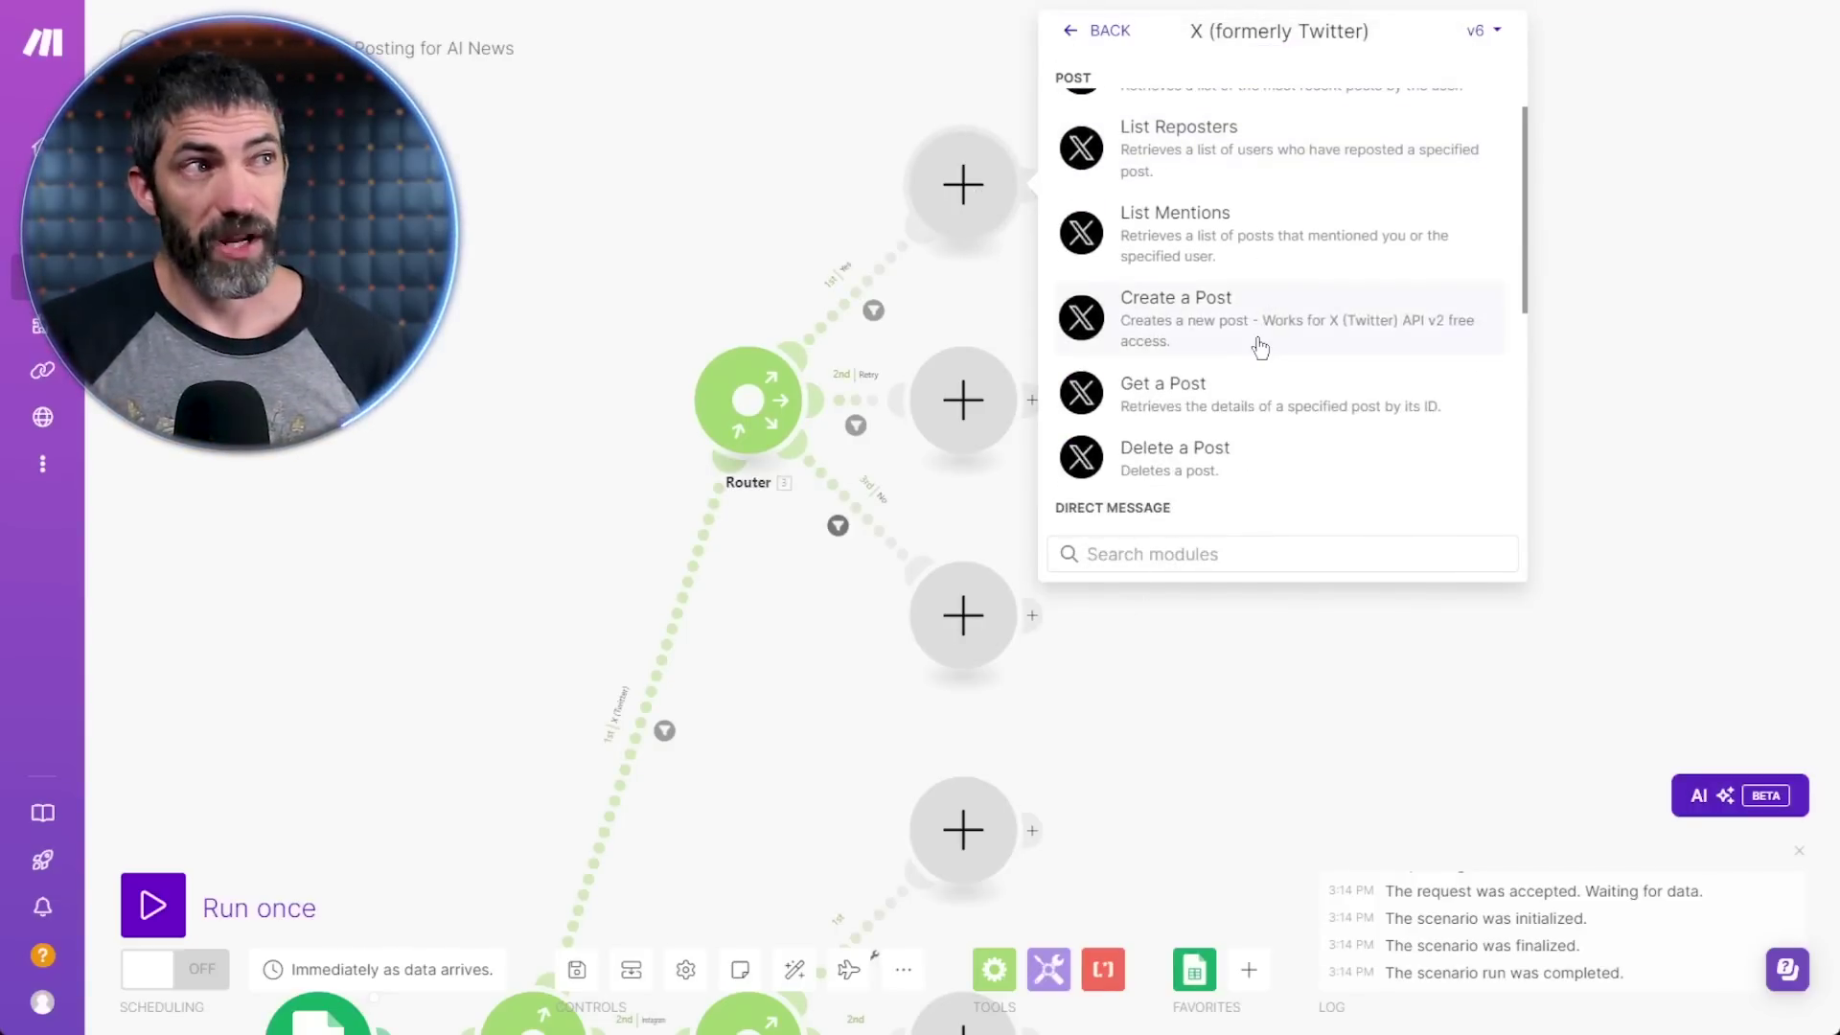
click(1260, 311)
click(1187, 273)
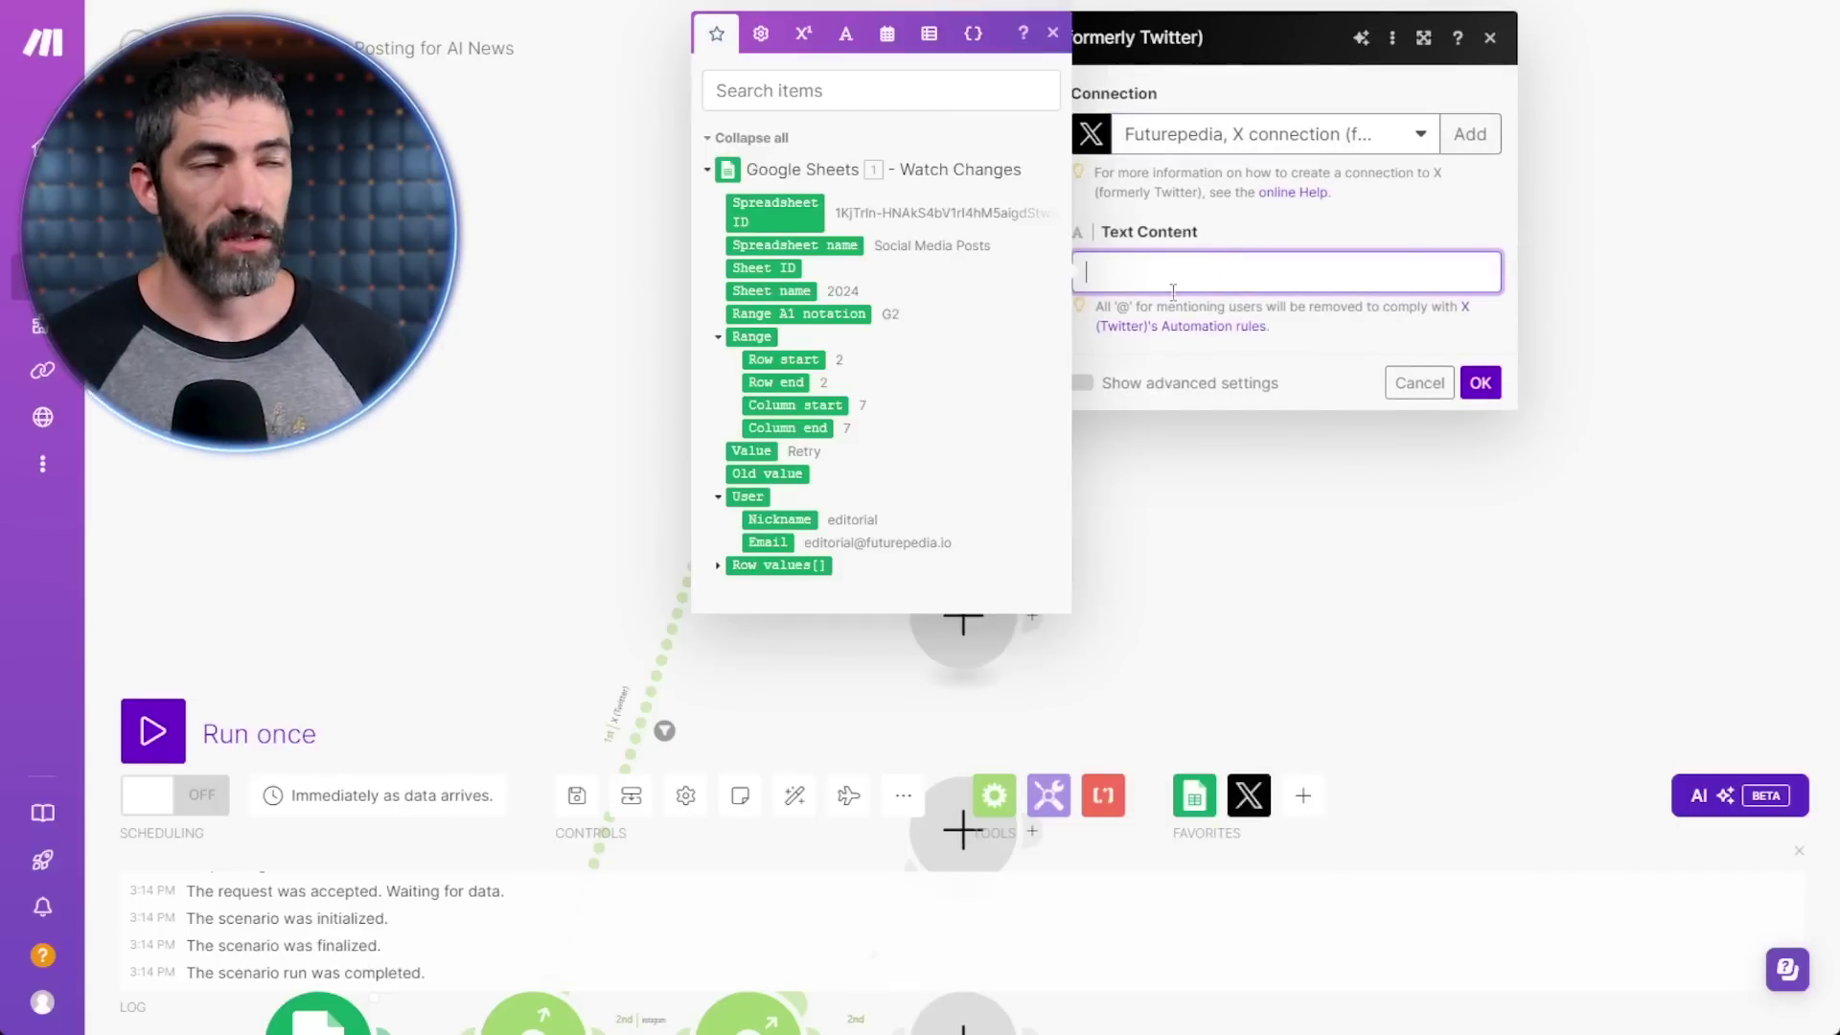
click(778, 564)
click(754, 679)
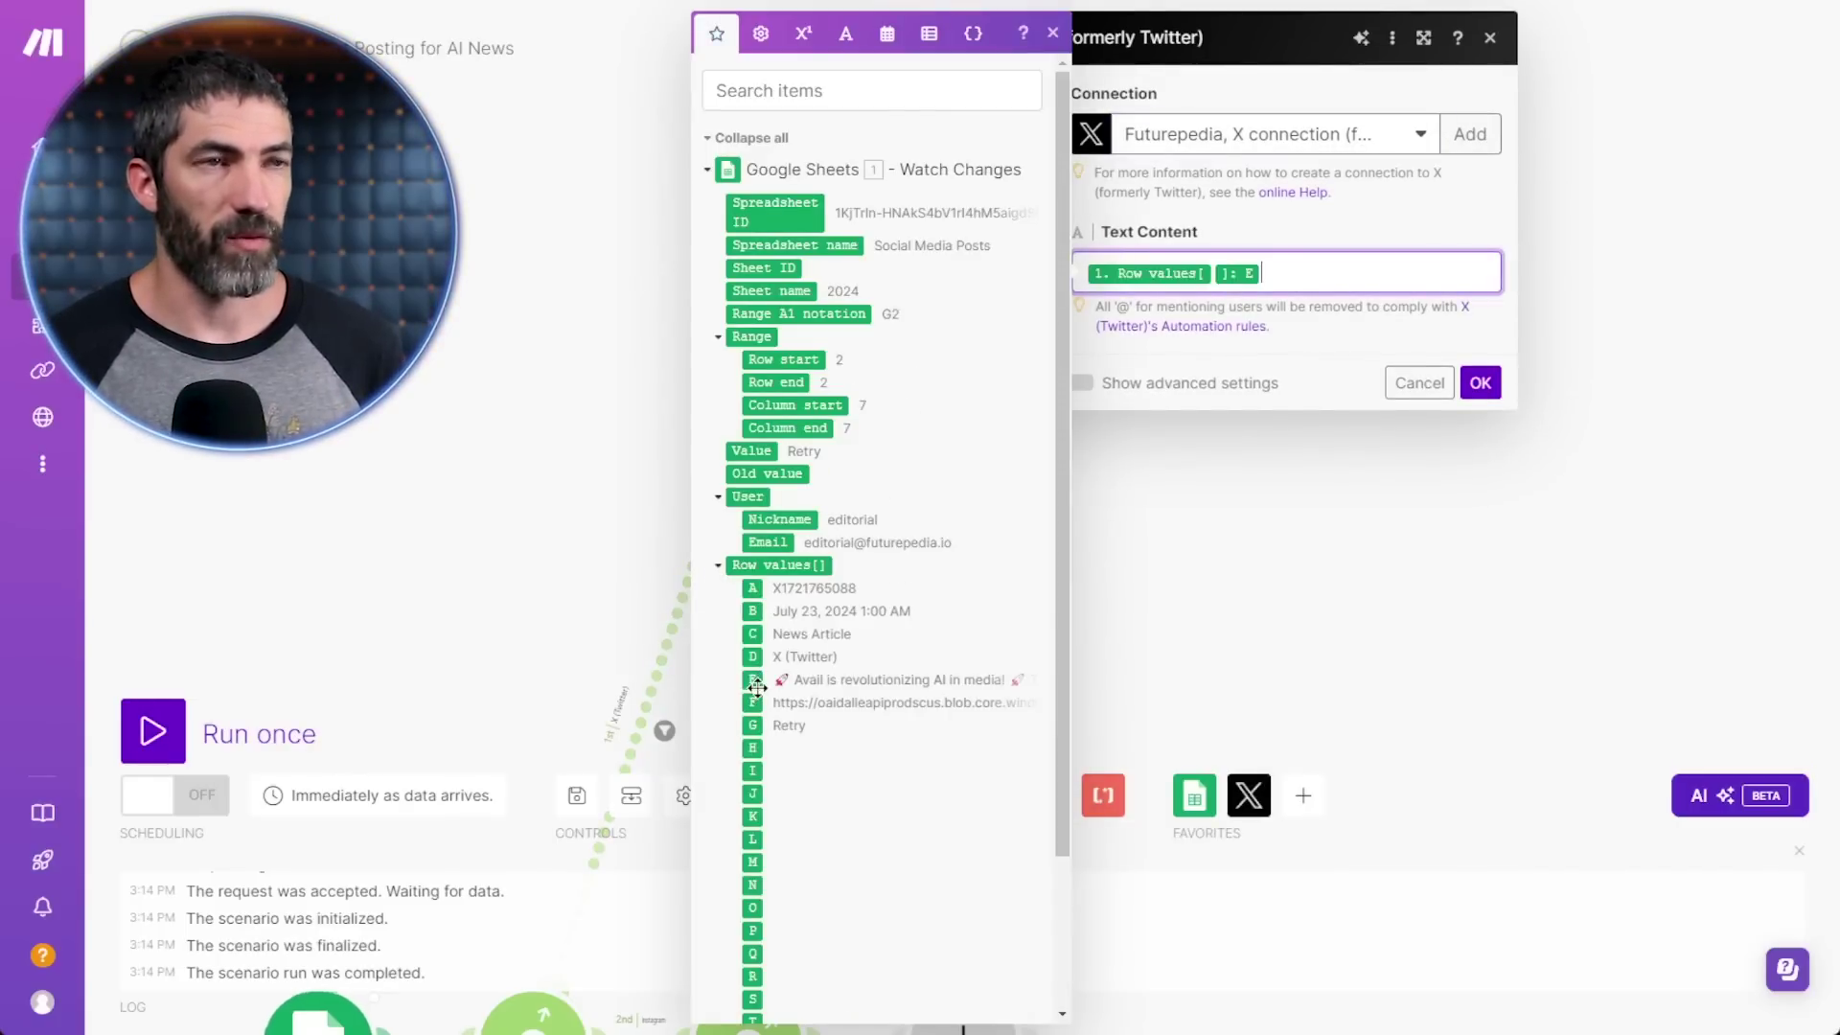
click(1298, 359)
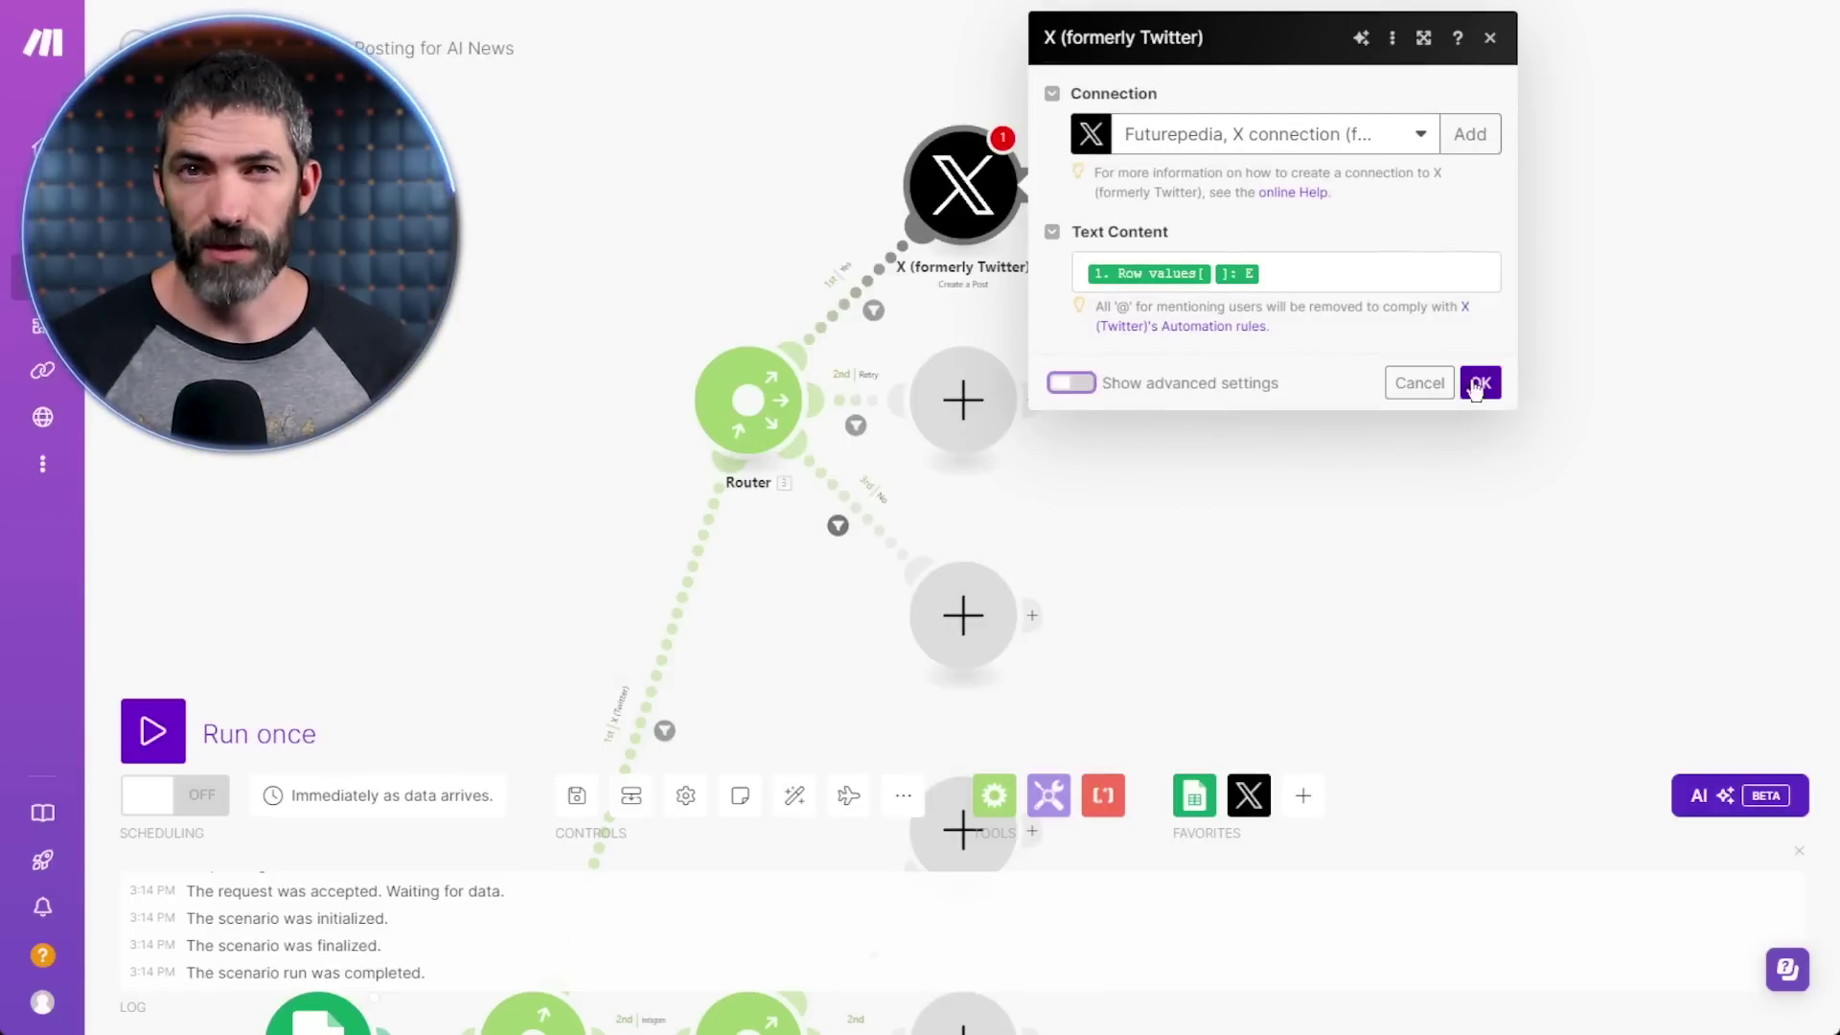
click(1479, 383)
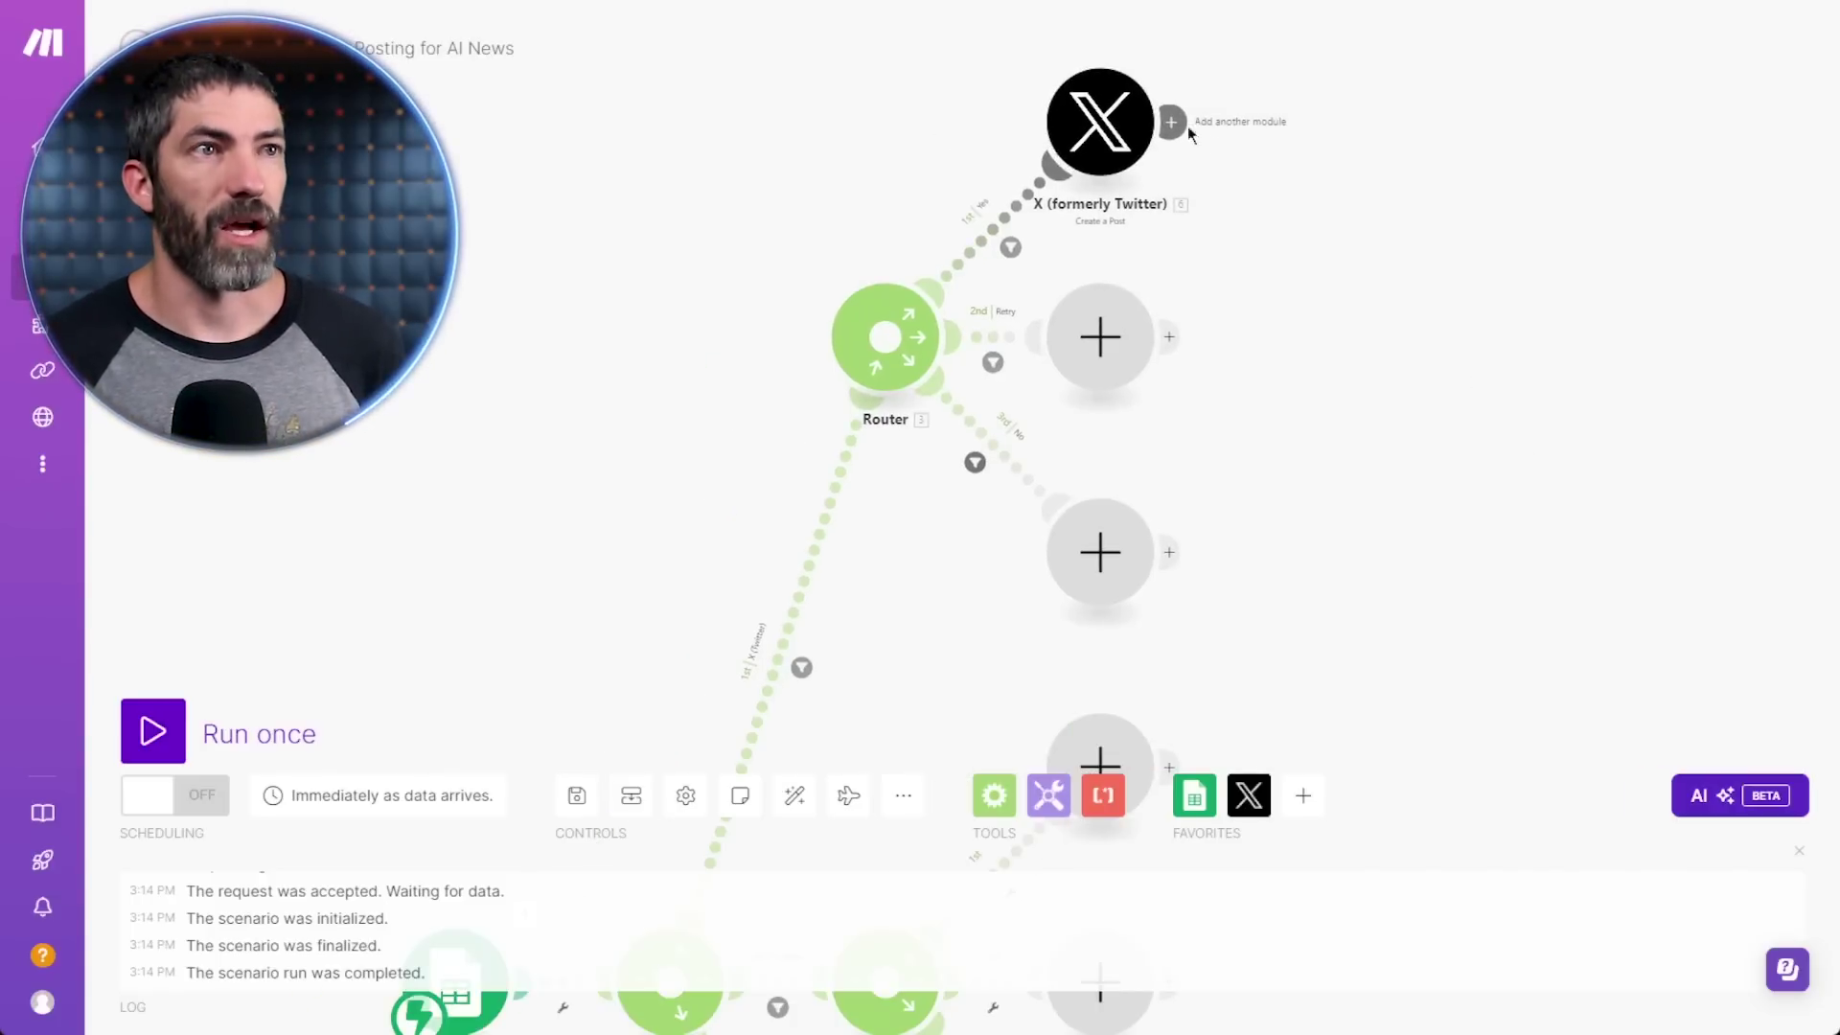
- Add a Google Sheets Search Rows step on Social Media Posts filtering Post ID (A) equal to row column A
click(1177, 123)
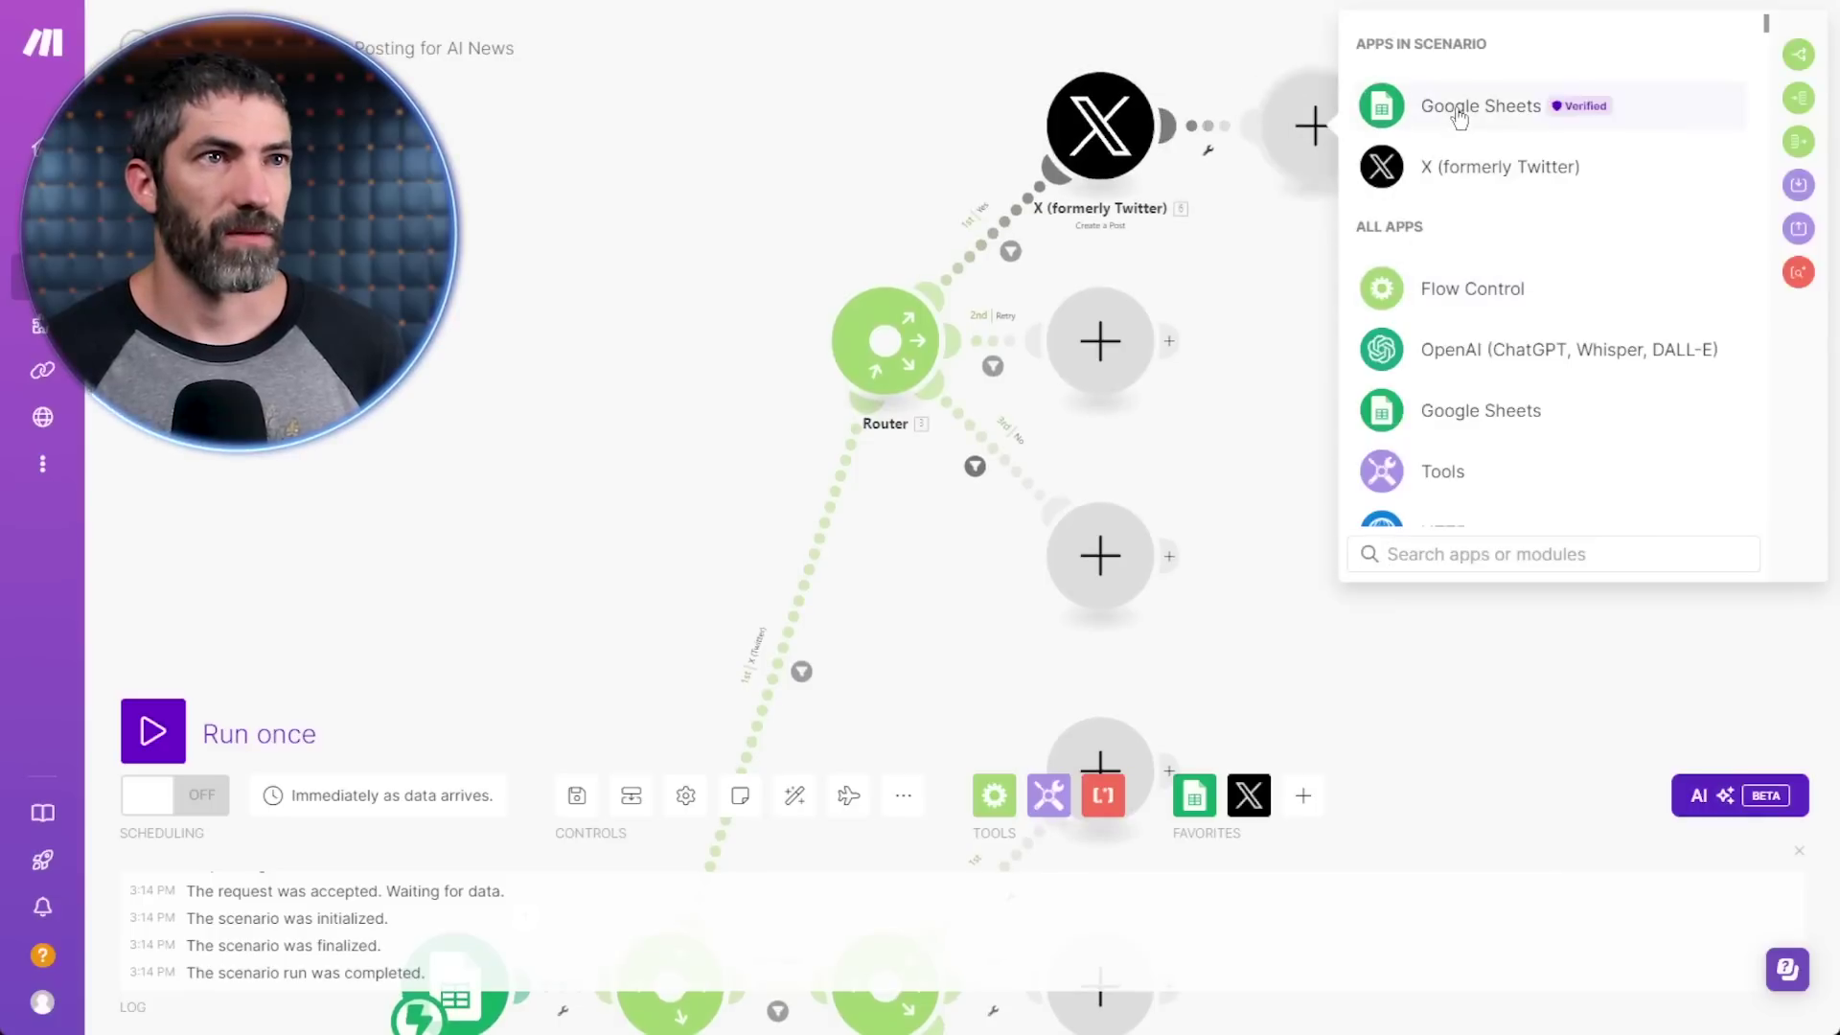
click(1446, 111)
scroll(1504, 370, down, 5)
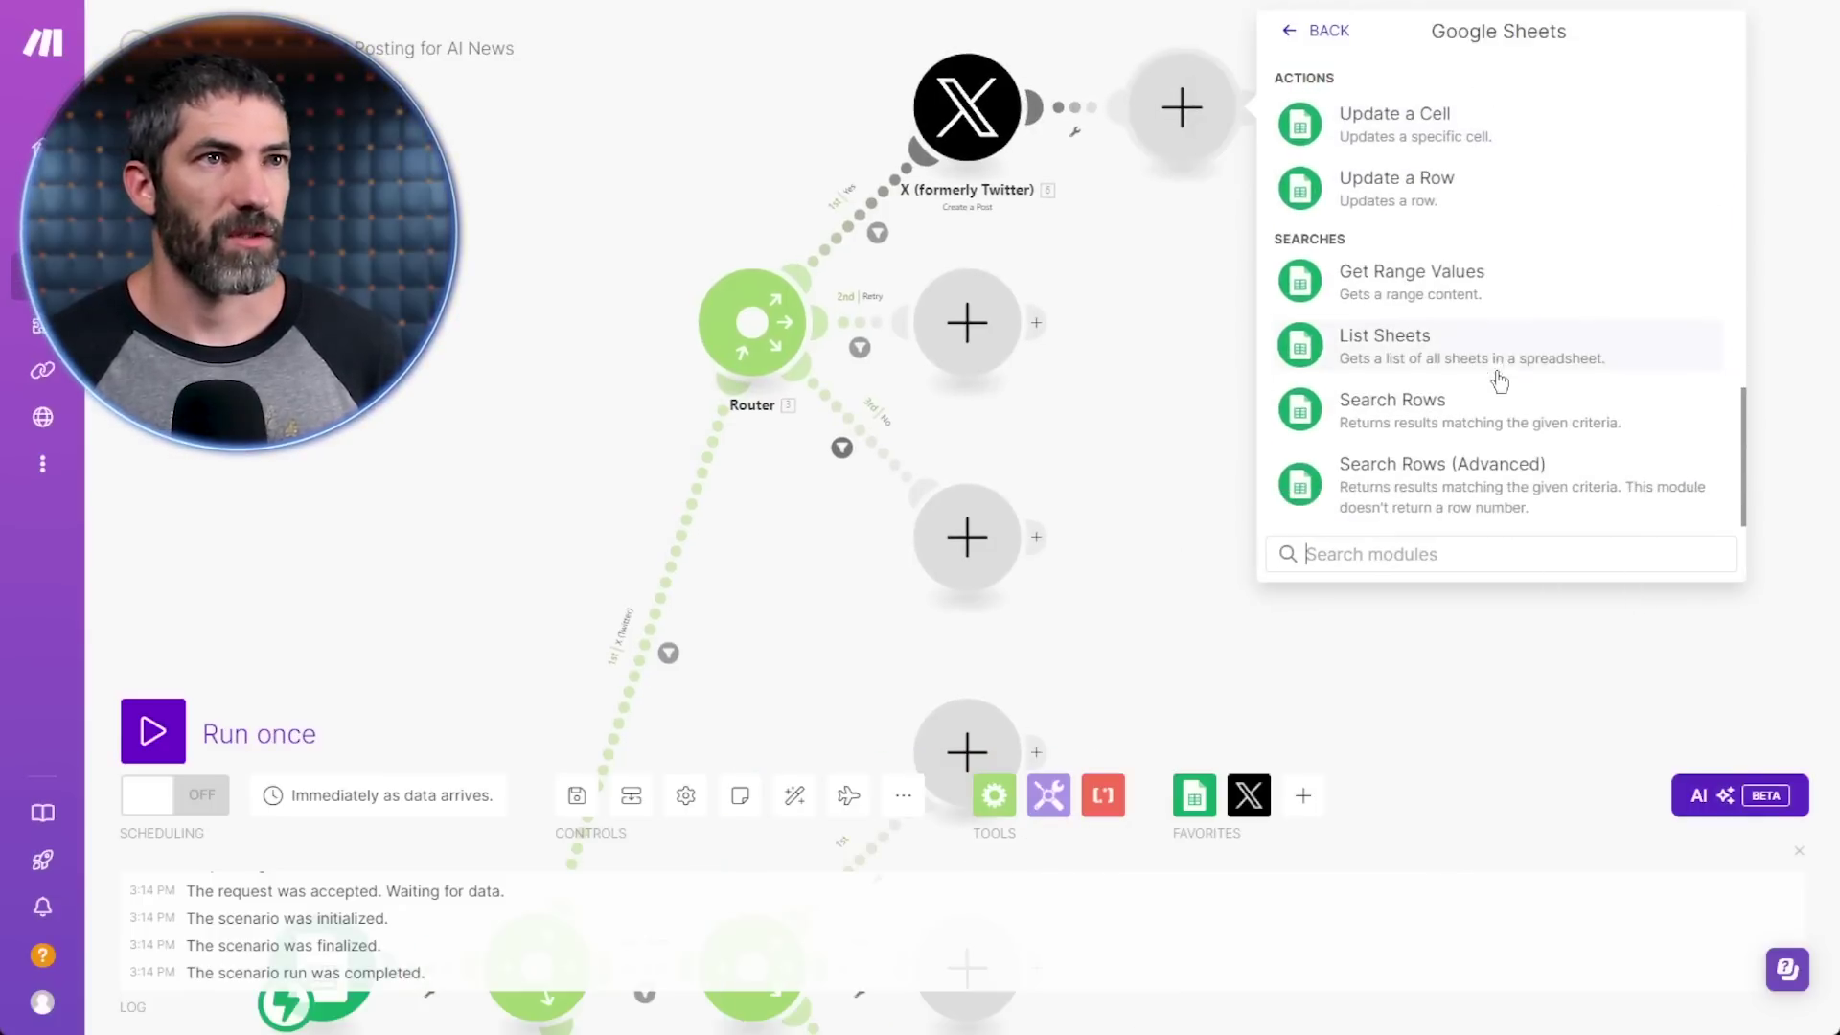
click(1499, 417)
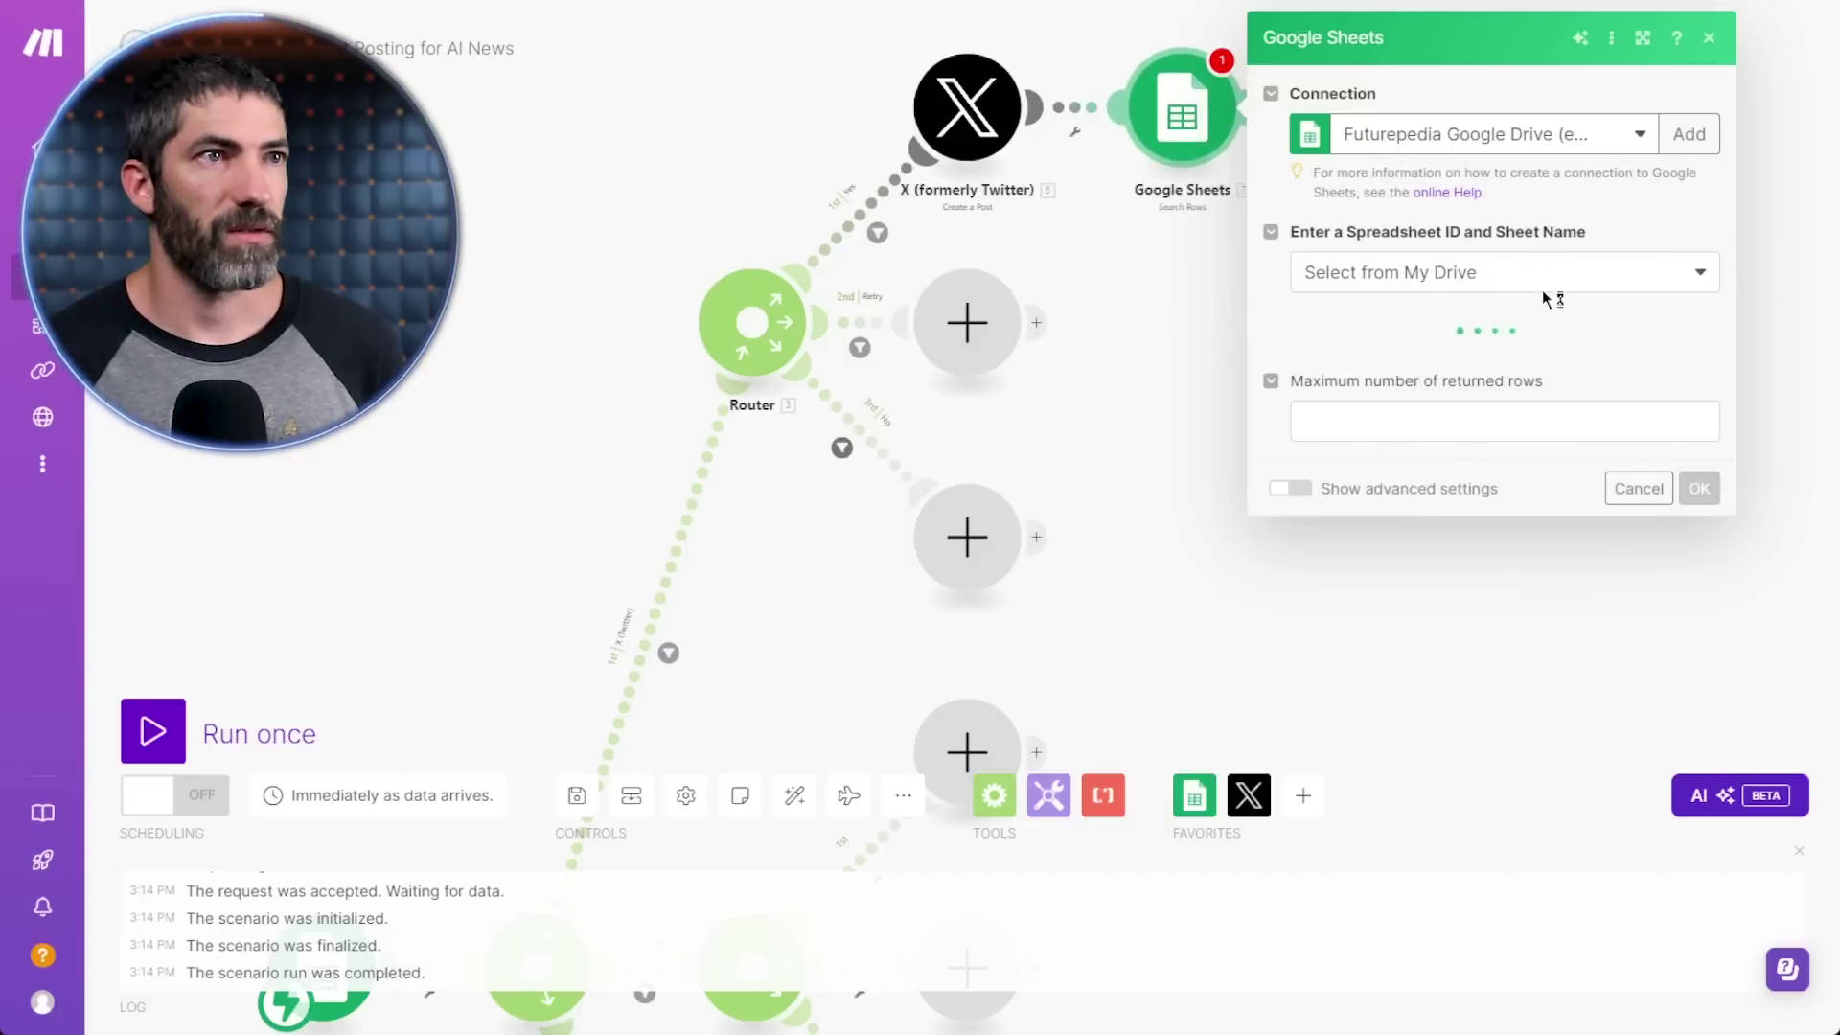
click(1470, 444)
scroll(1448, 594, down, 3)
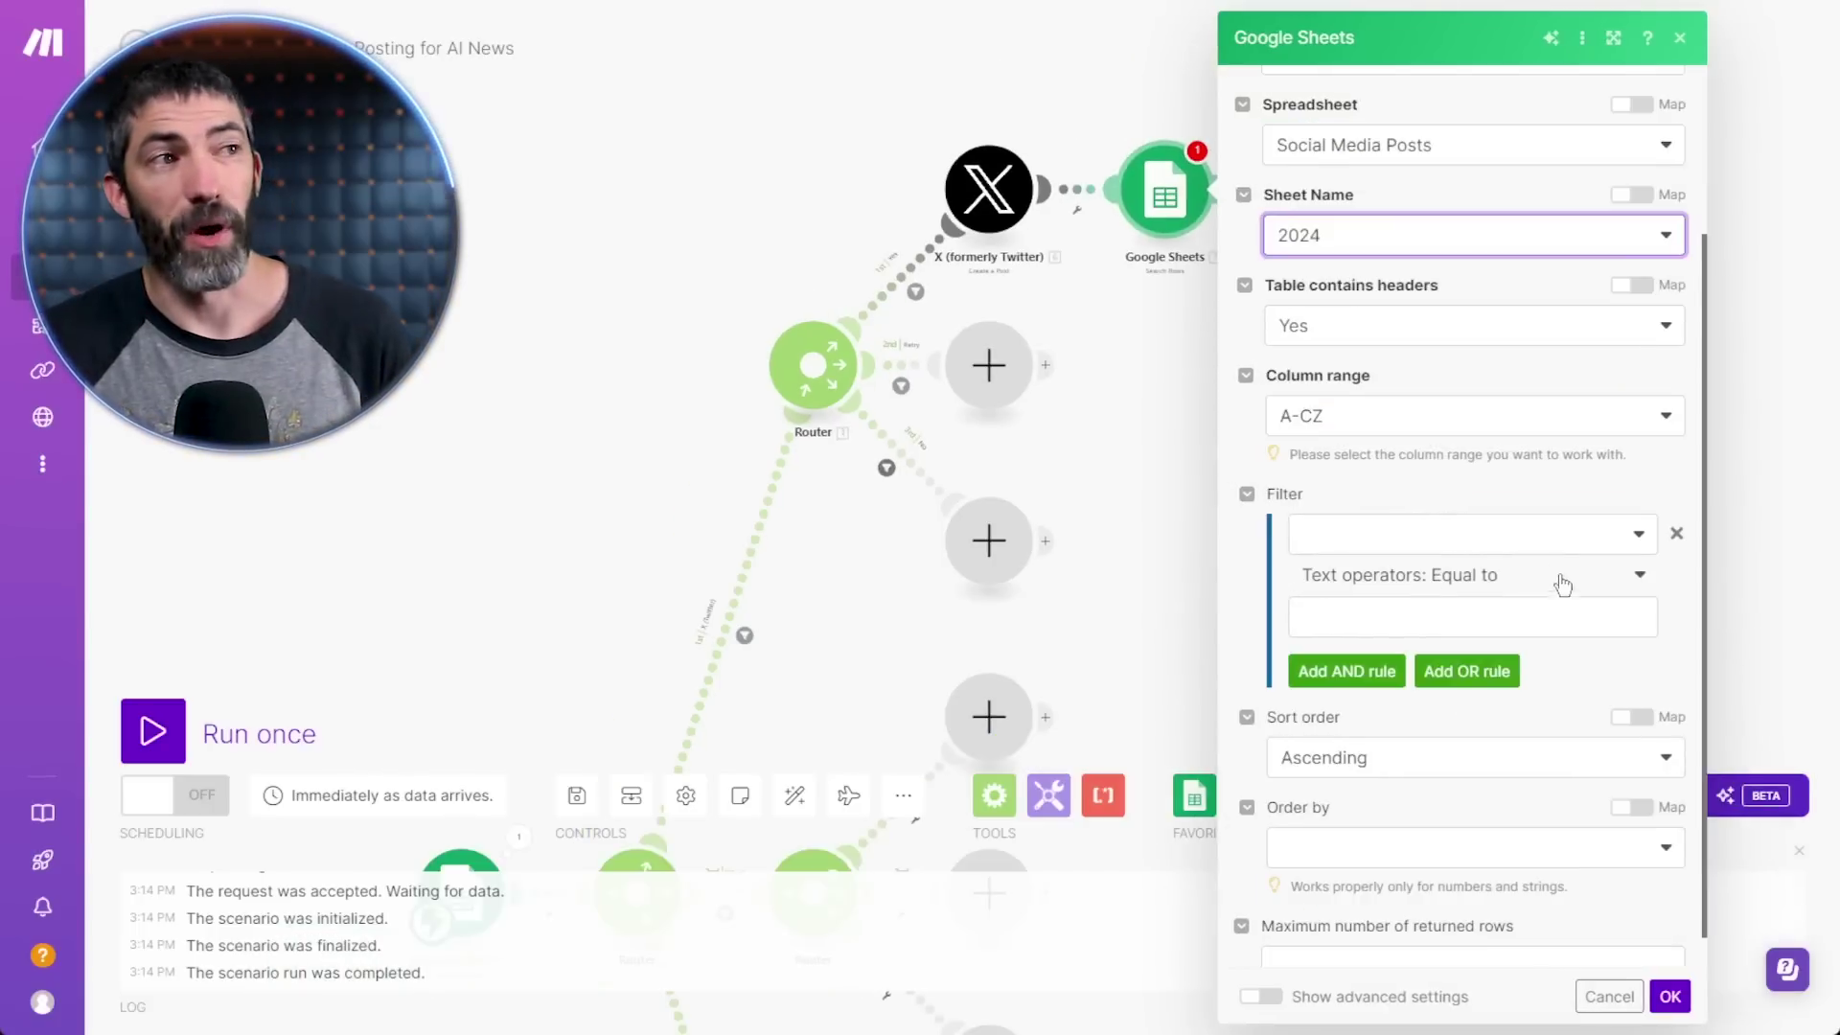
click(1482, 542)
click(1469, 581)
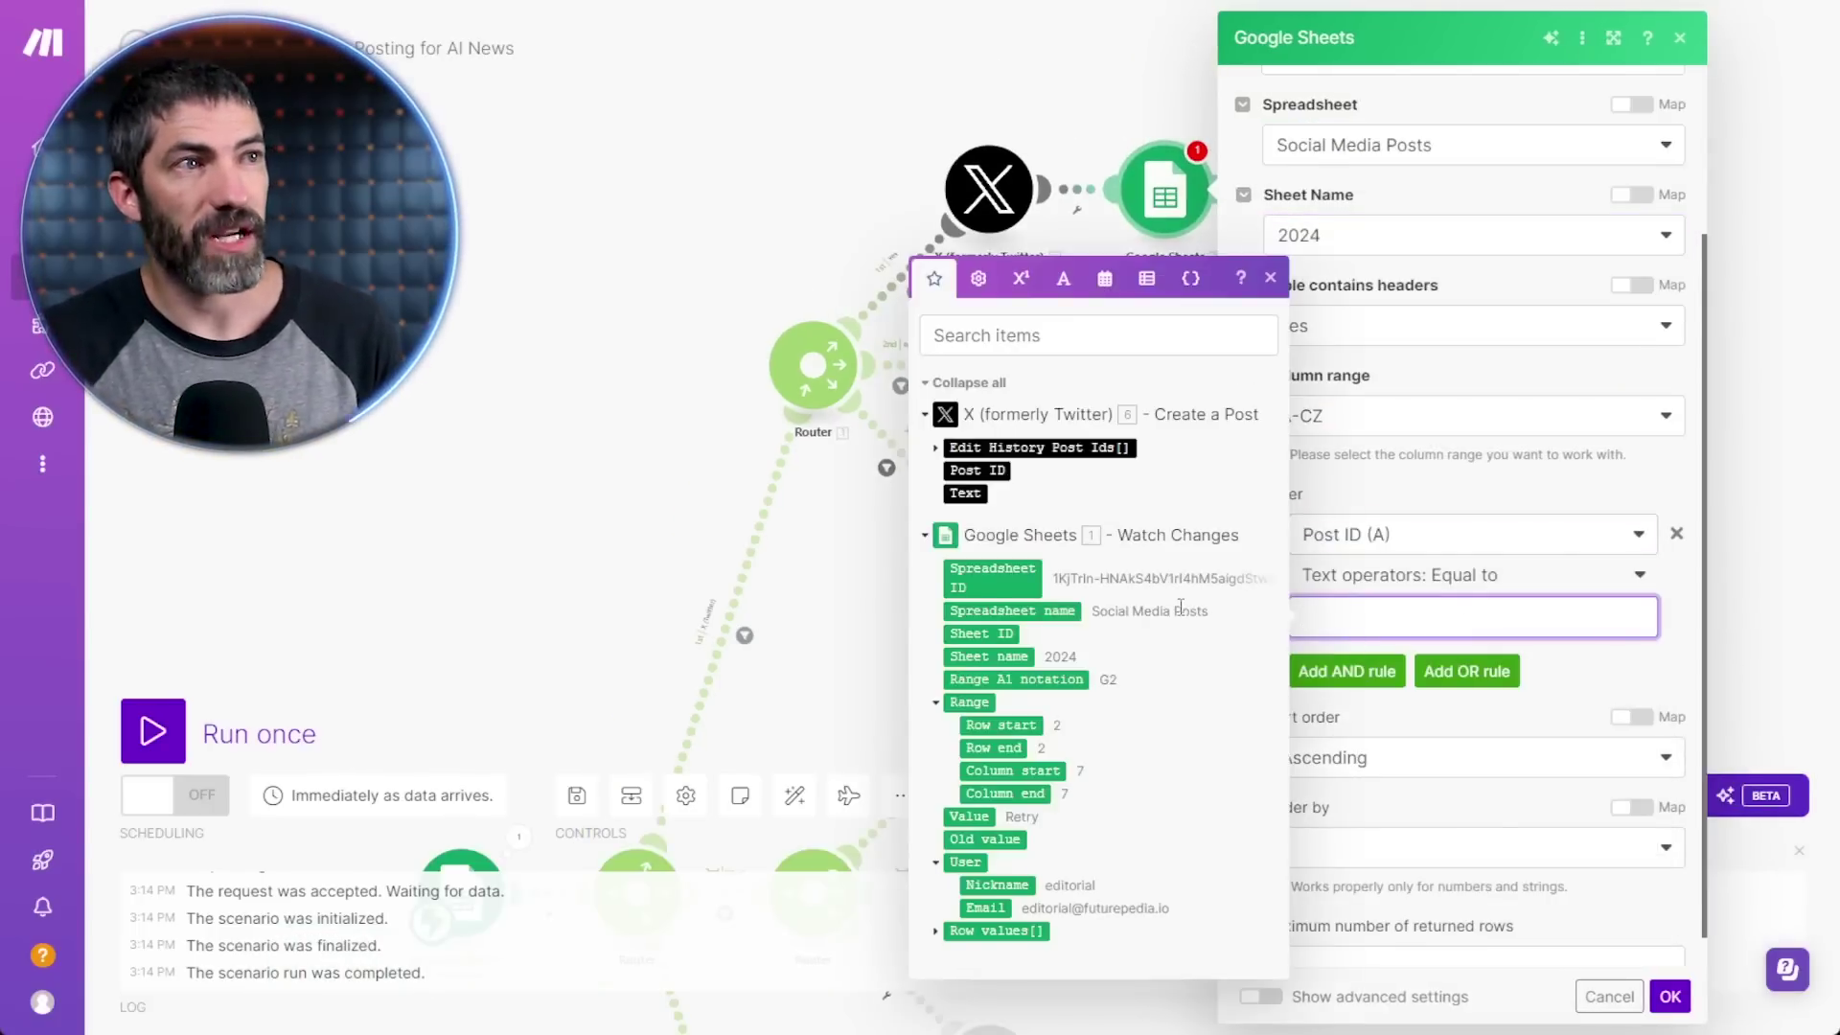
click(968, 709)
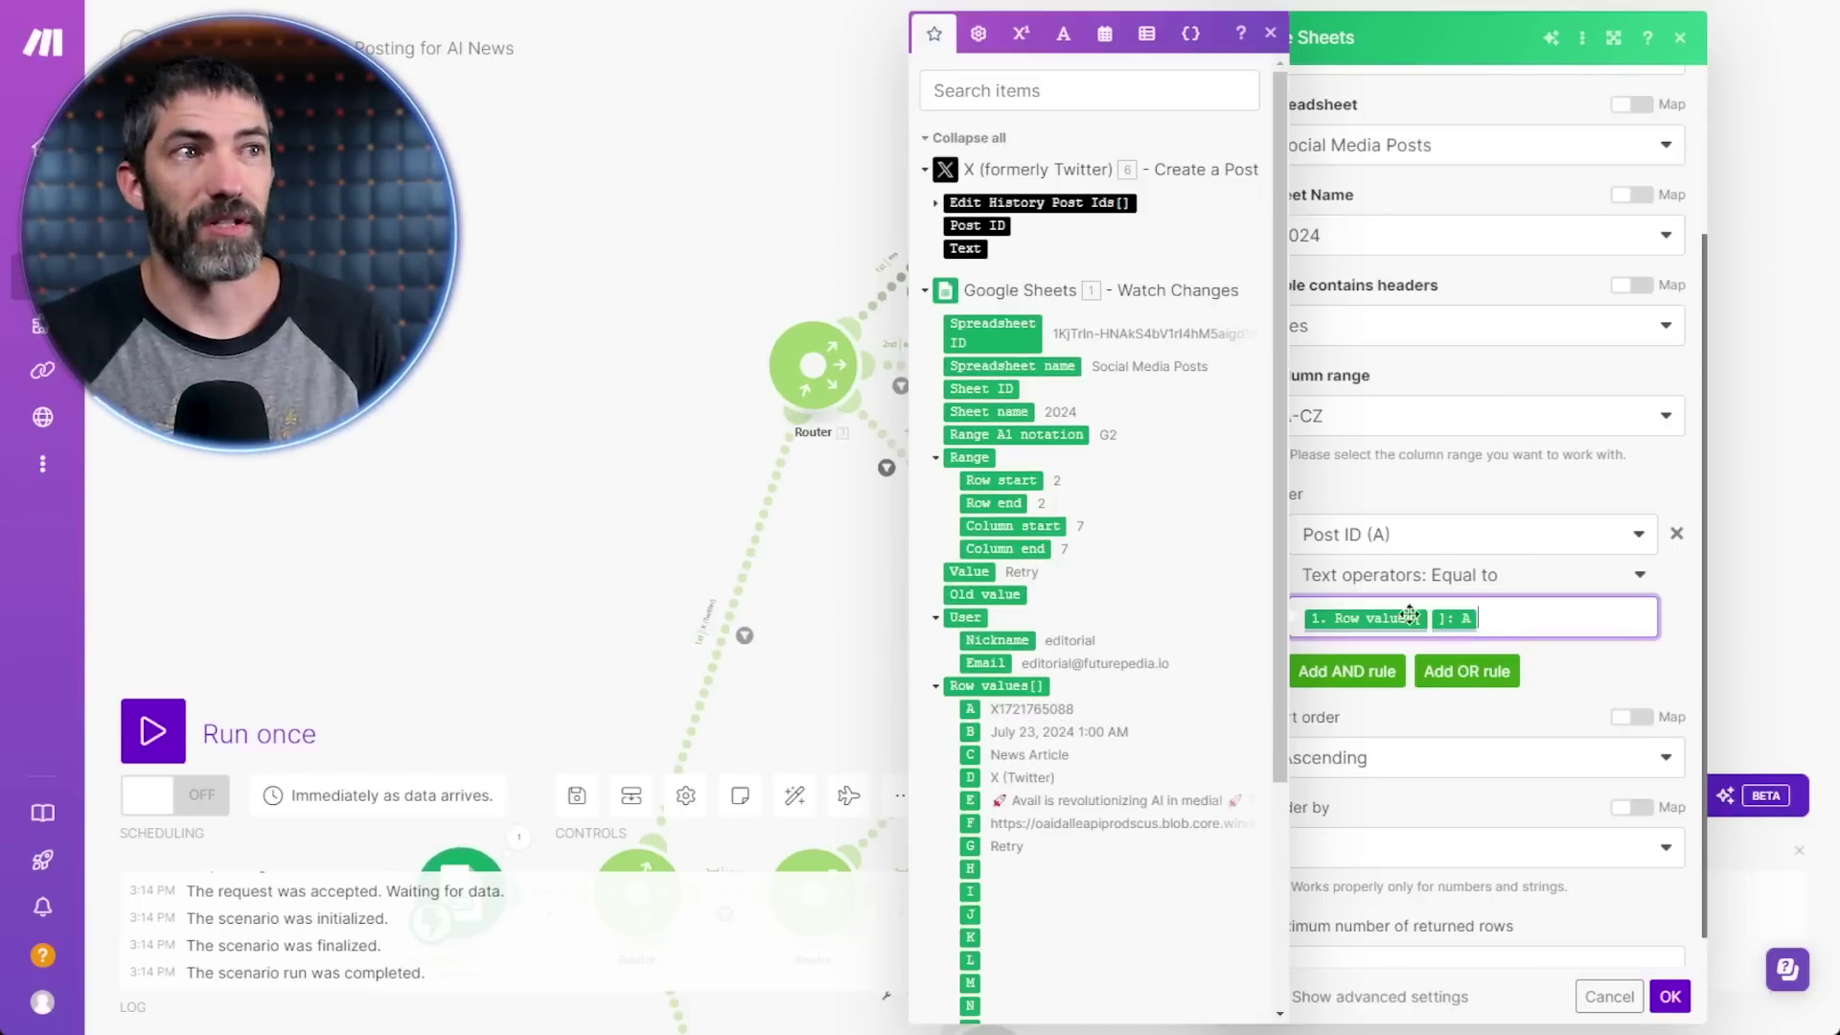
scroll(1688, 900, down, 1)
click(1669, 996)
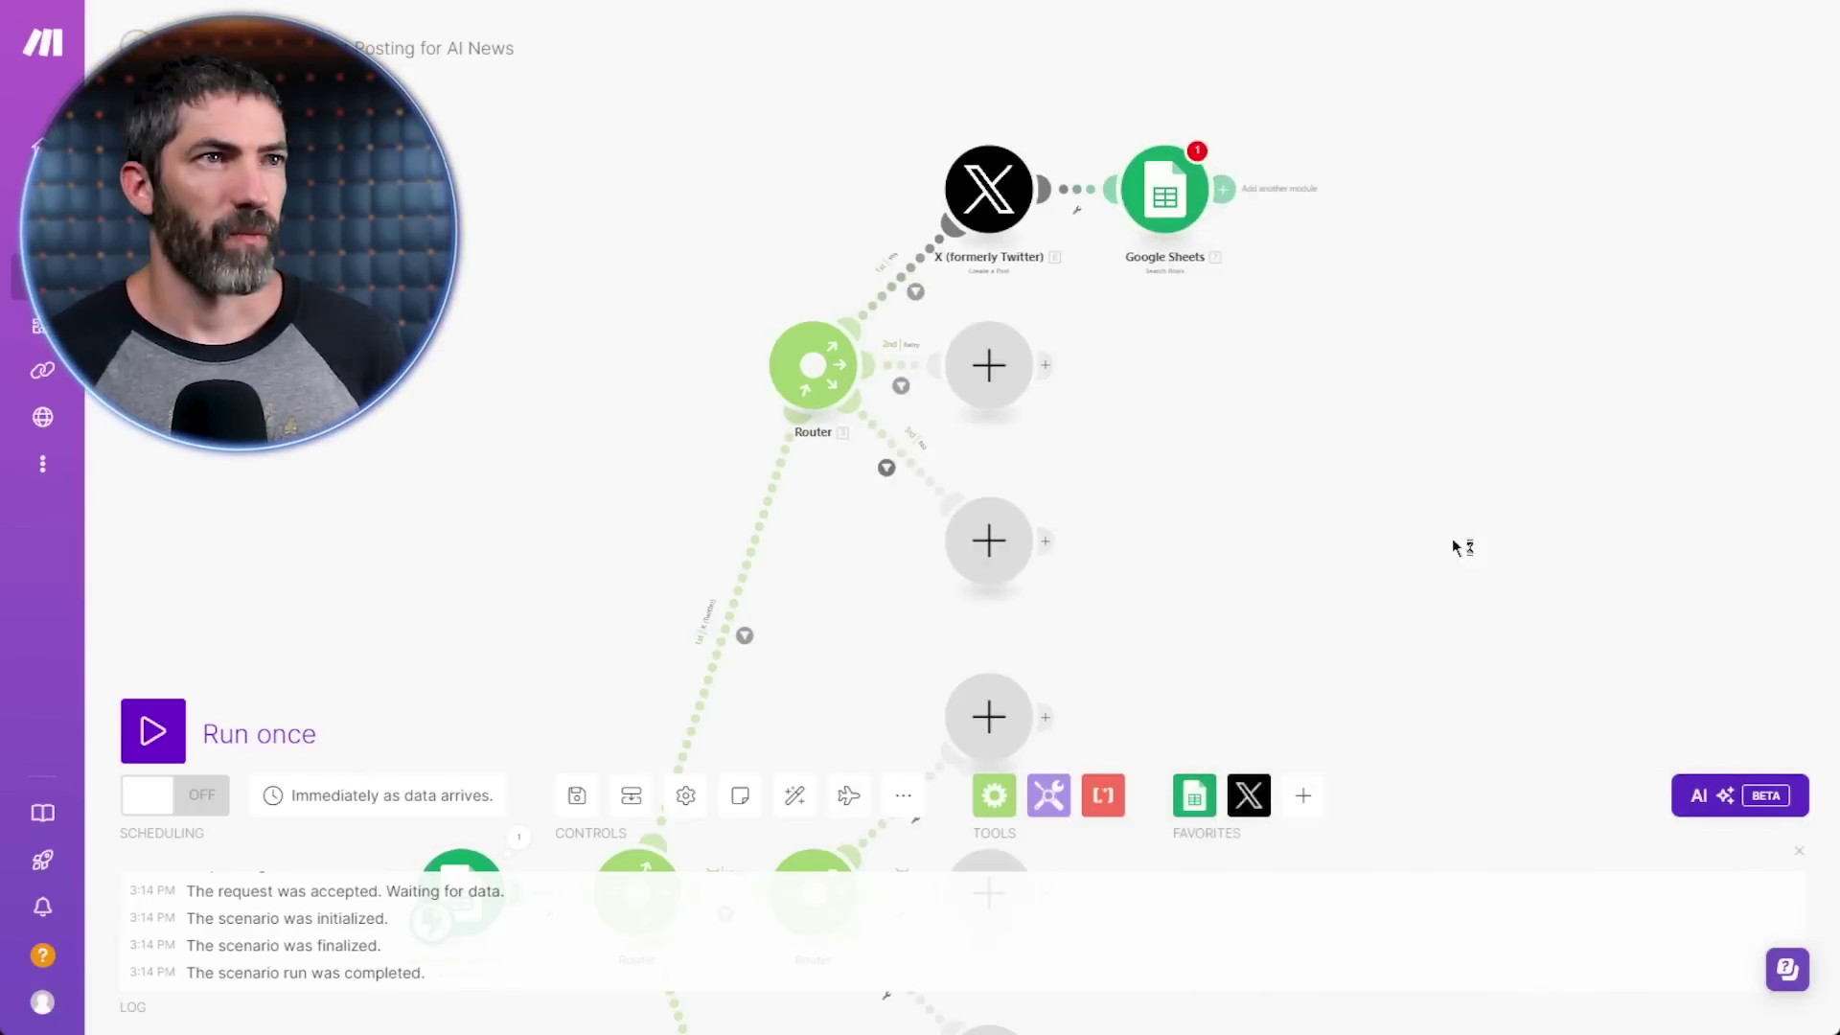
- Run only the Search Rows module and inspect its filter output
right_click(1159, 187)
click(1246, 233)
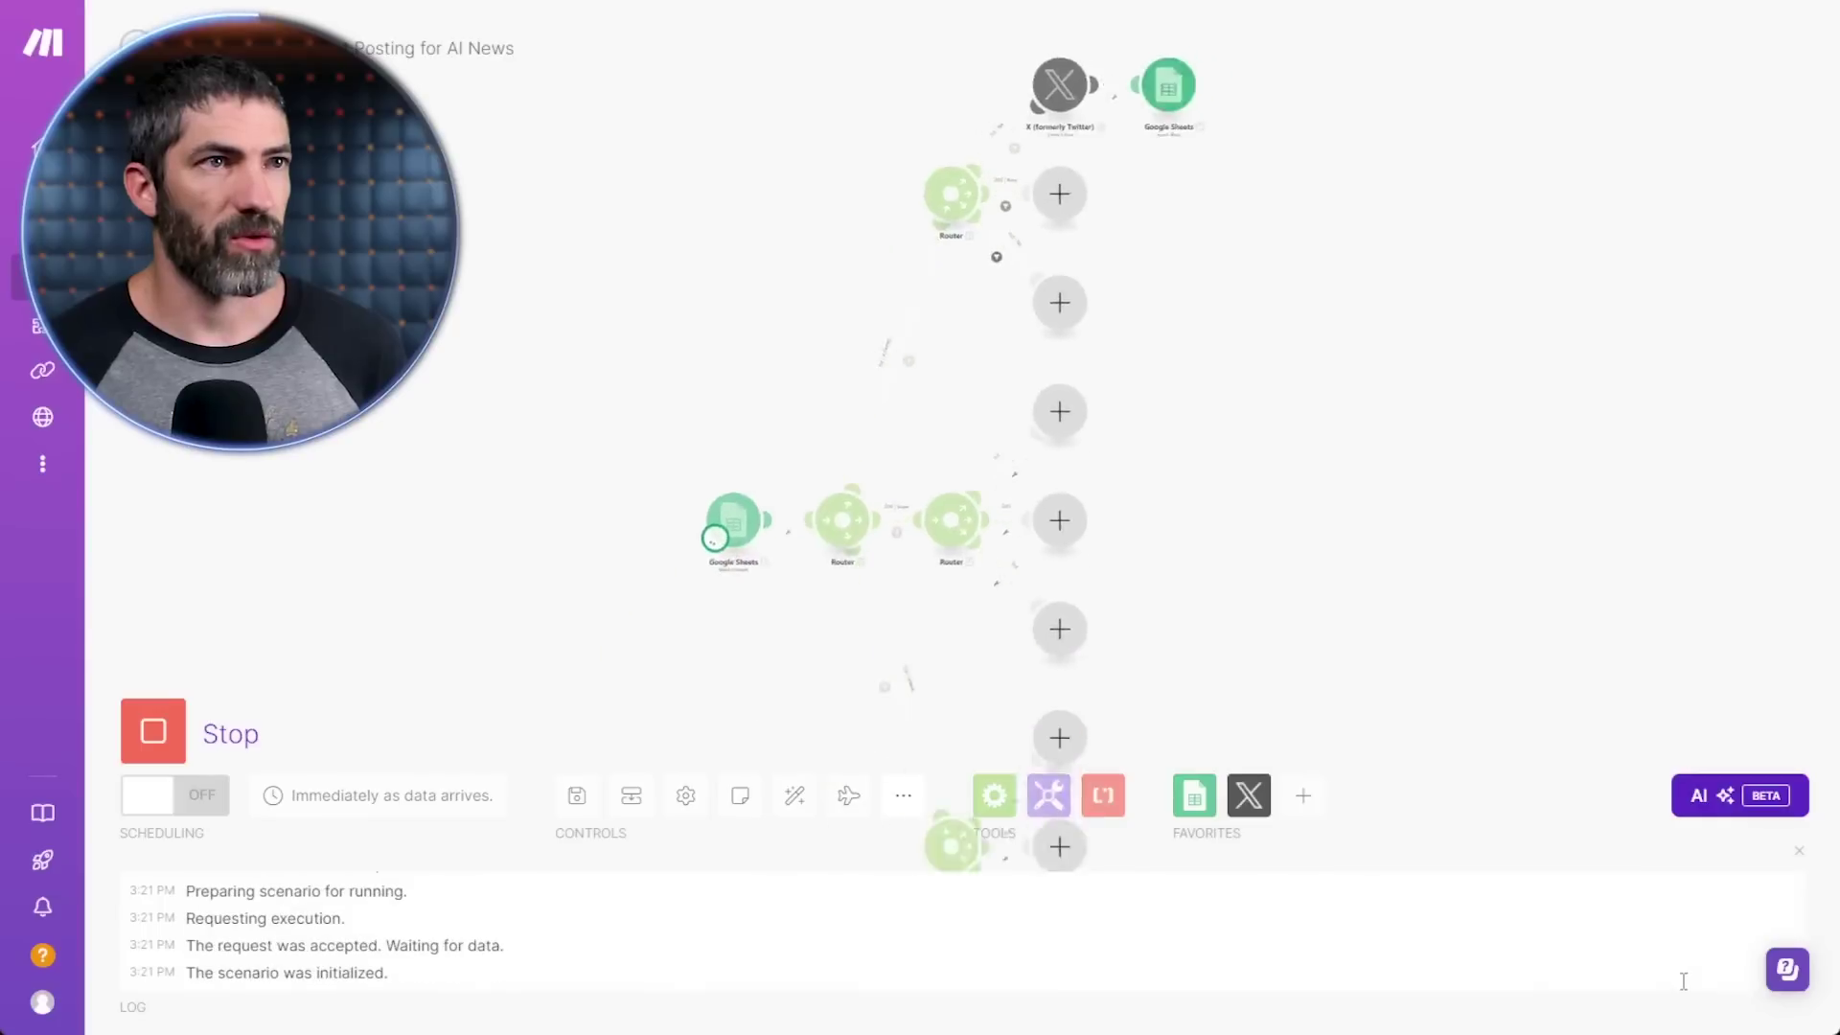
click(1275, 231)
click(1296, 253)
click(1317, 277)
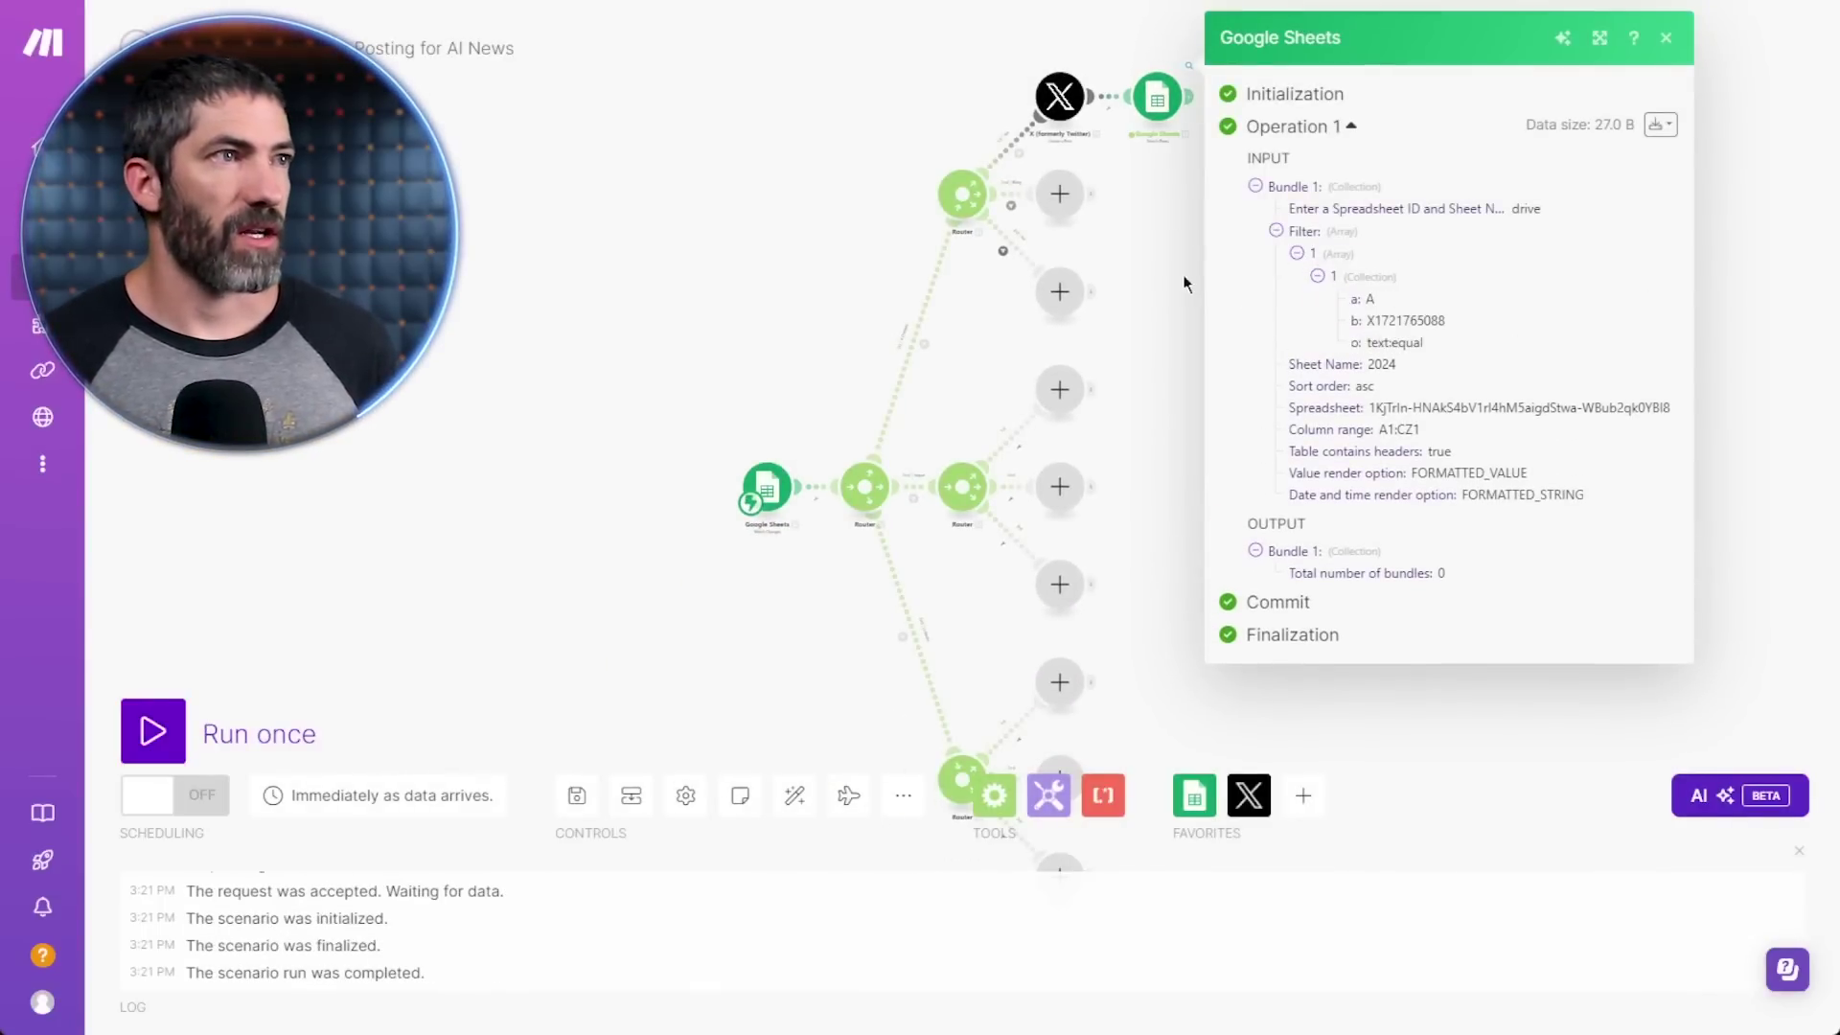
click(1141, 278)
scroll(1206, 330, up, 5)
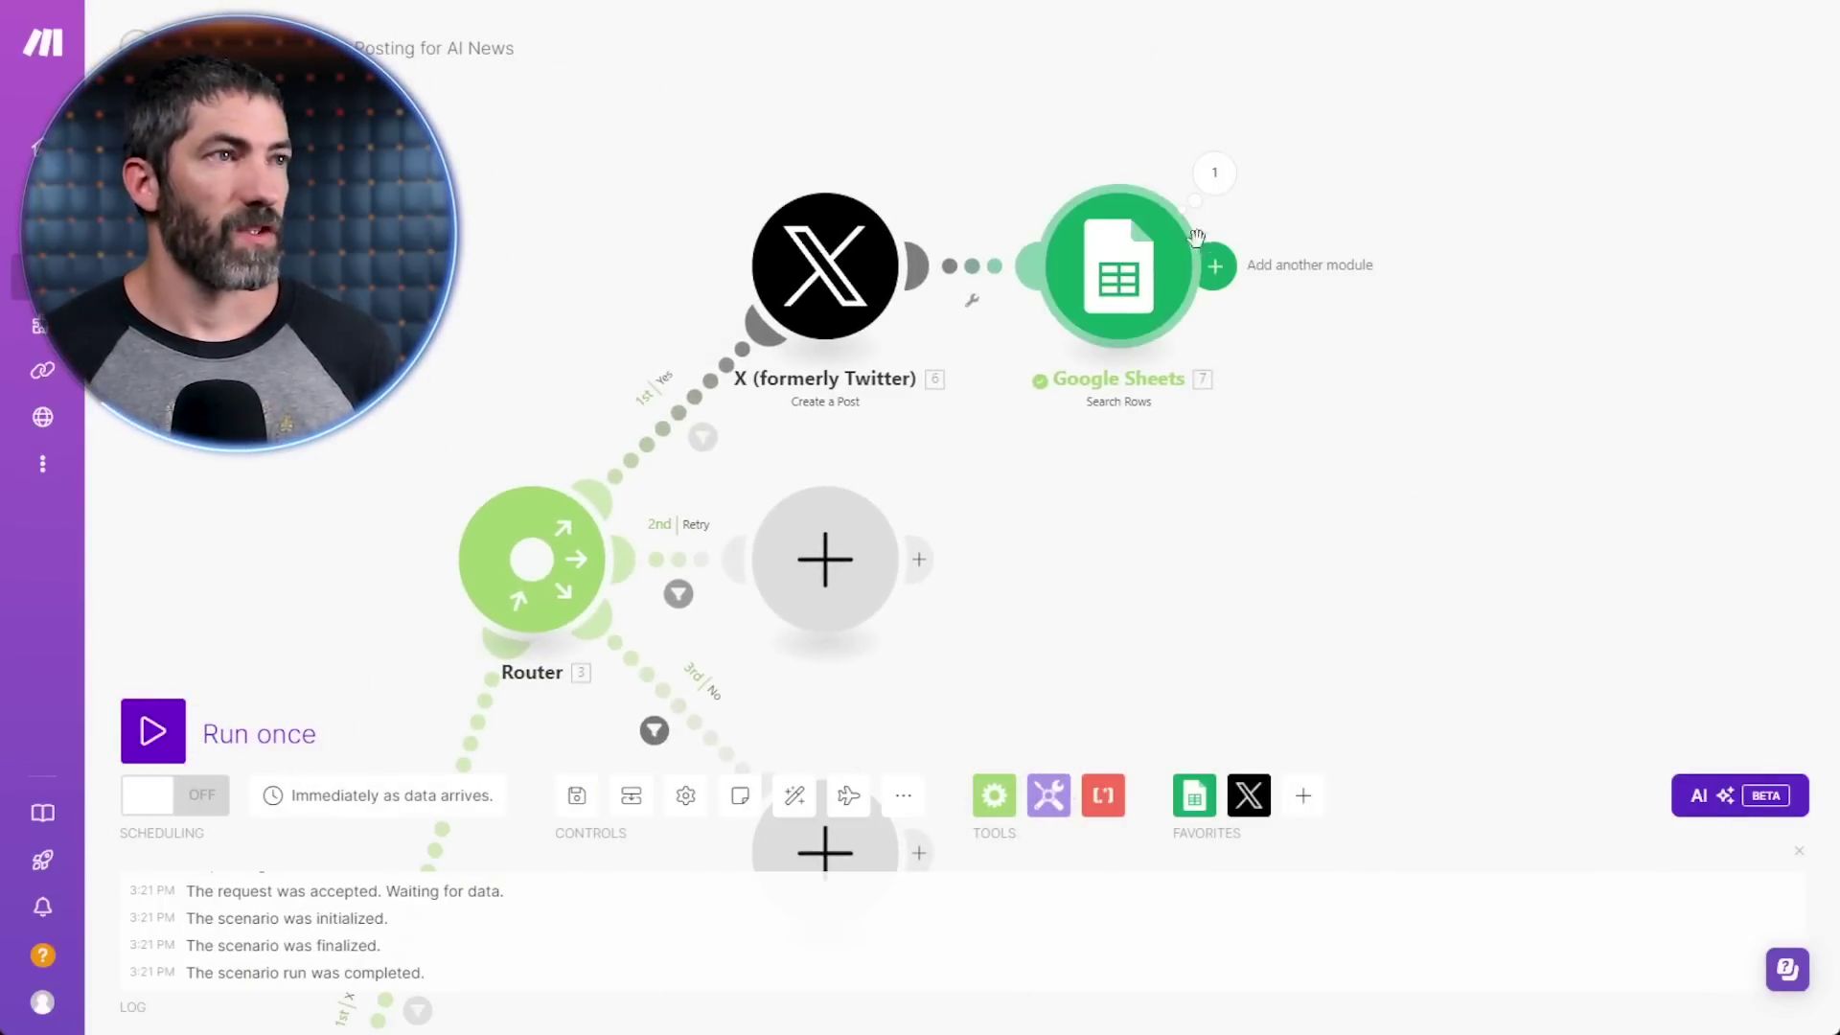
- Add a Google Sheets Update a Row step on Futurepedia/Social Media/Social Media Posts
click(1217, 264)
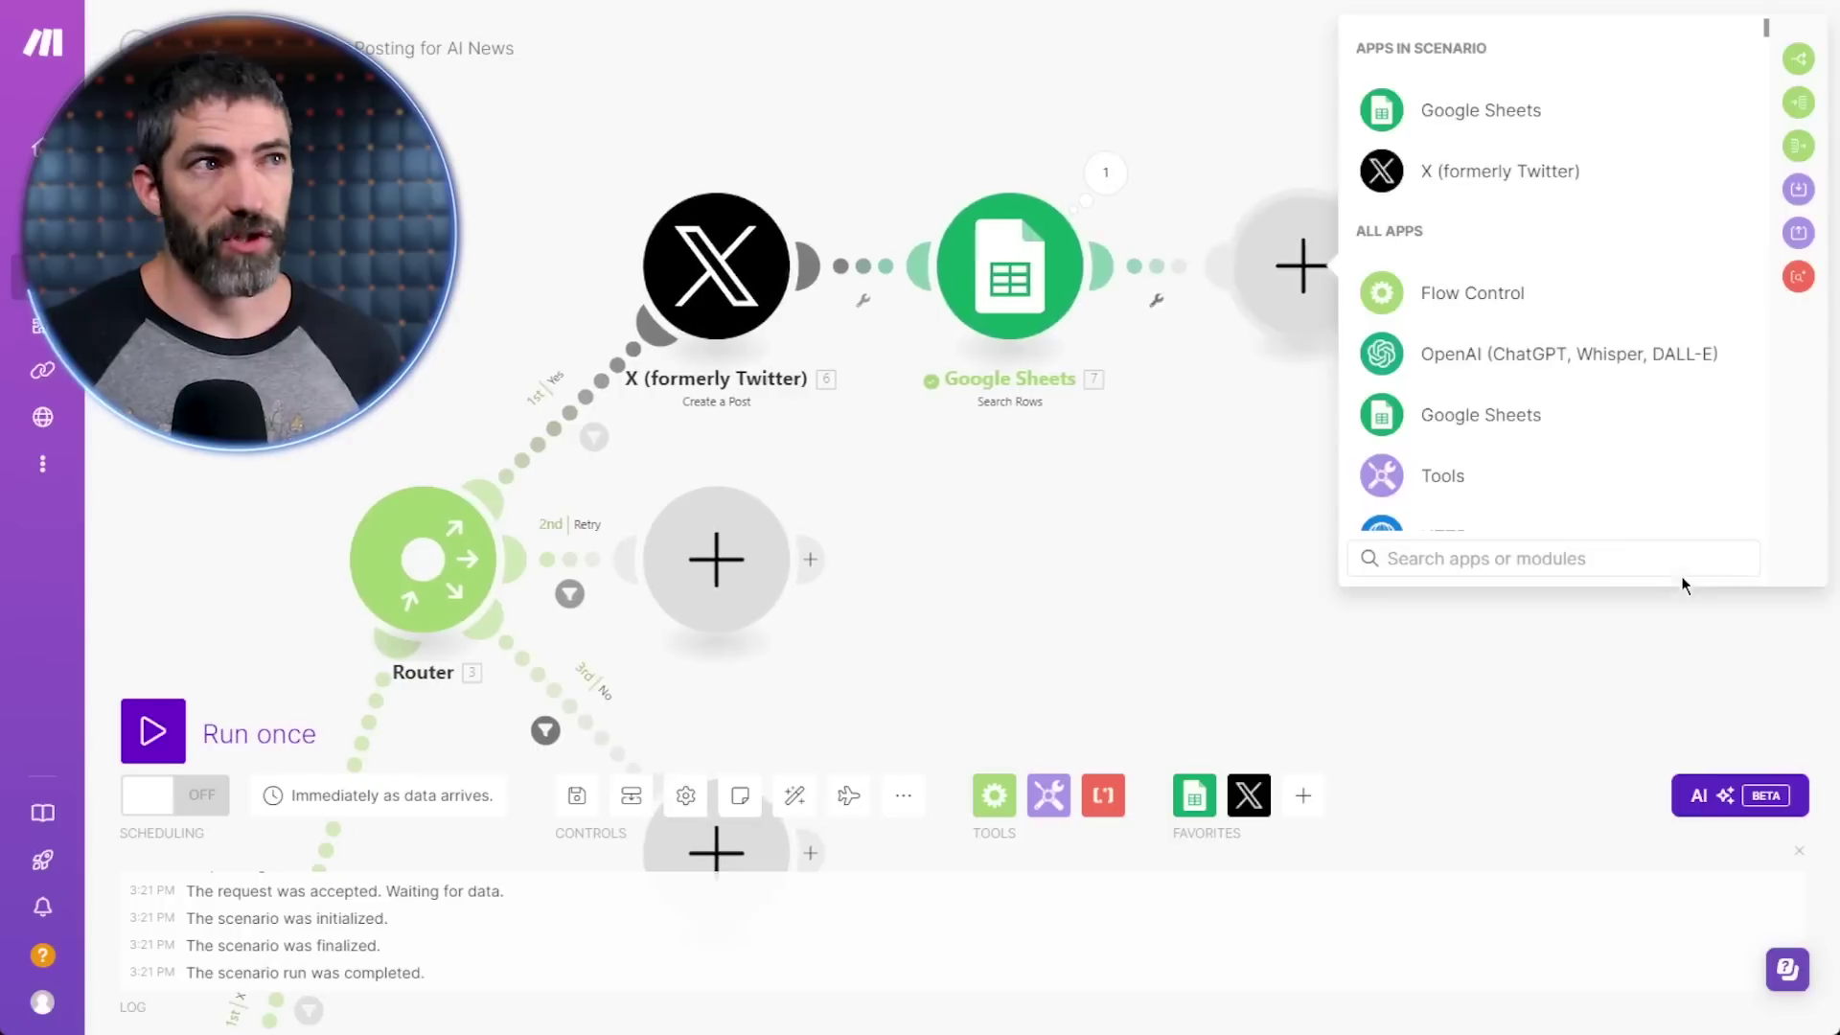
click(1516, 106)
scroll(1553, 356, down, 10)
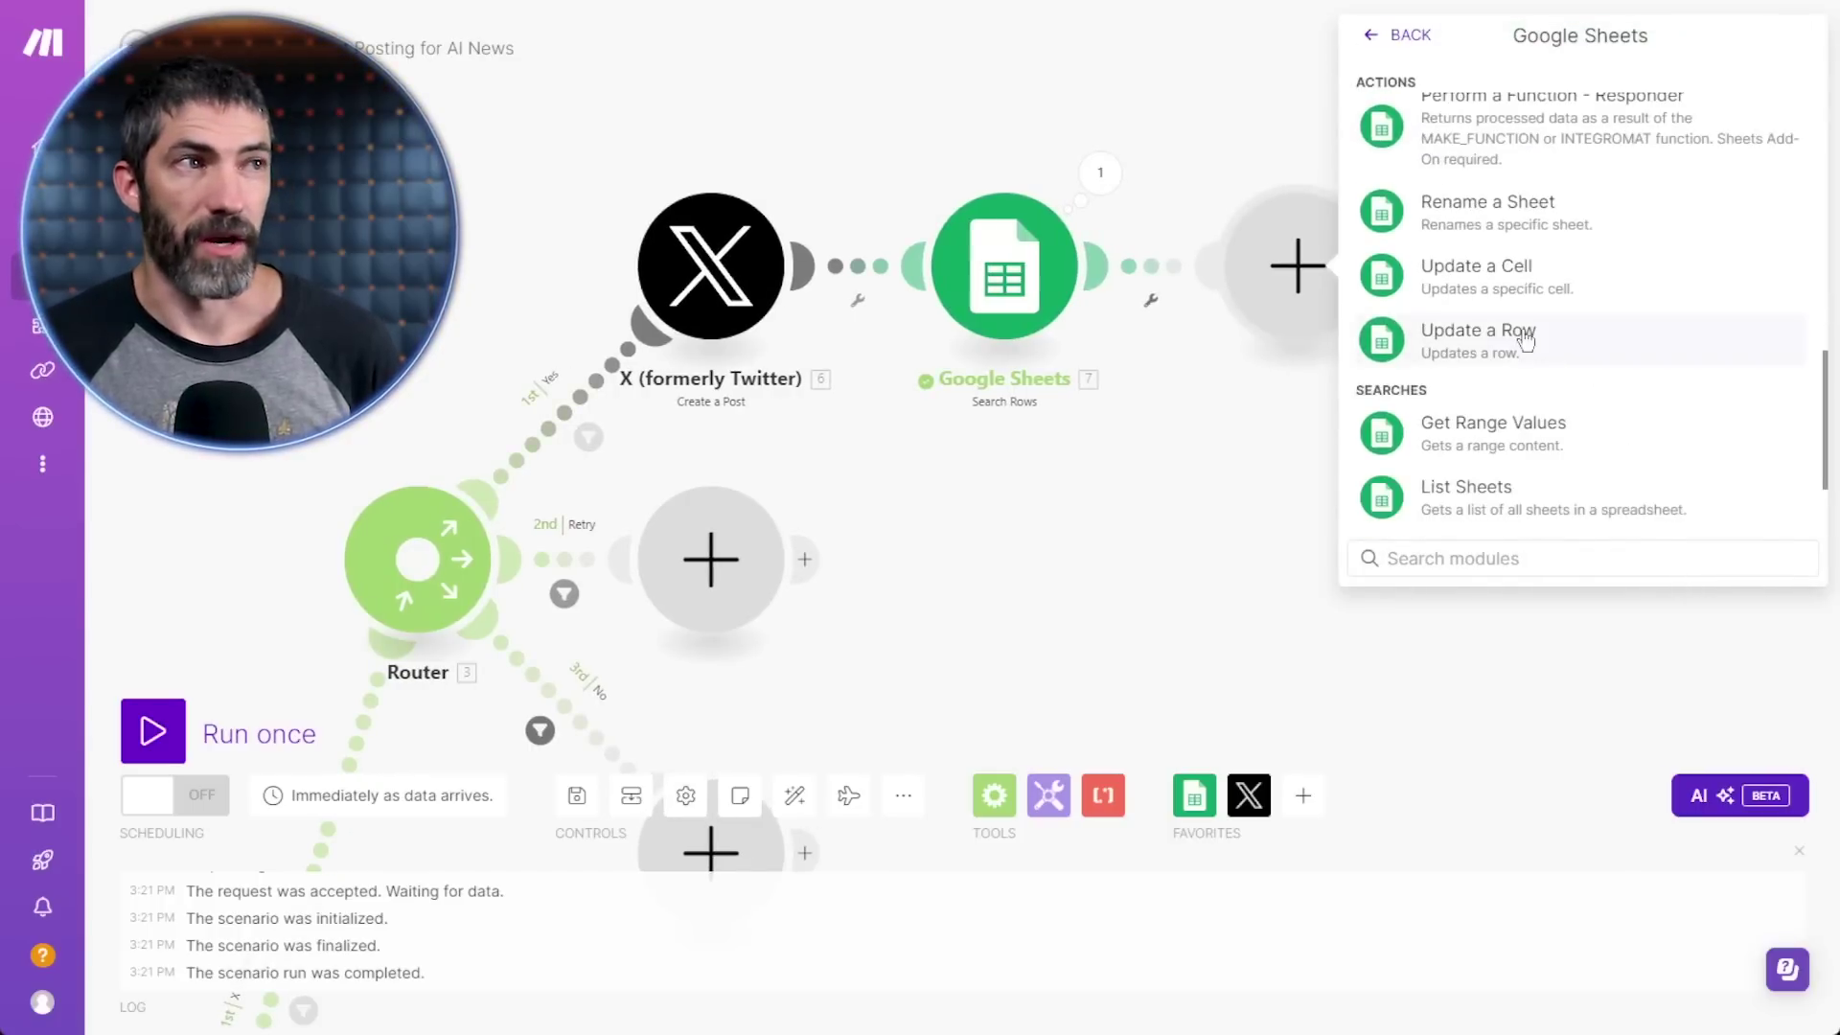
click(1525, 341)
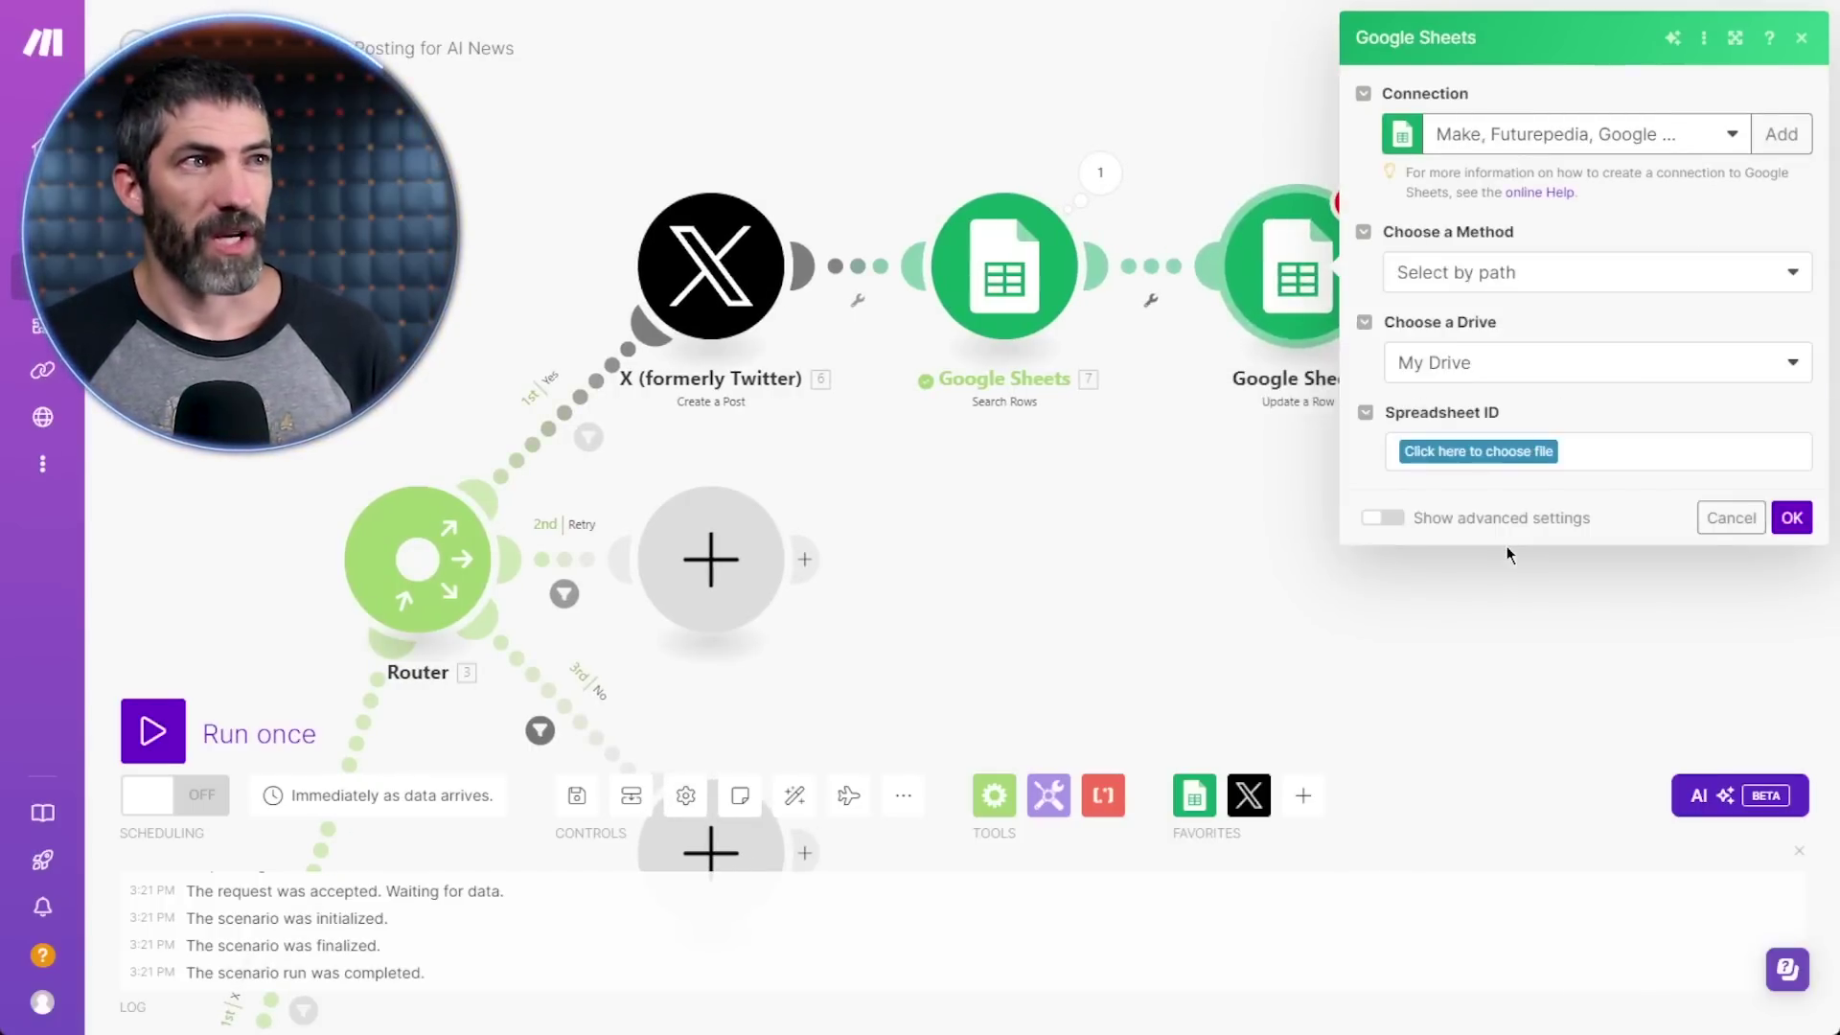
click(1500, 451)
click(1514, 554)
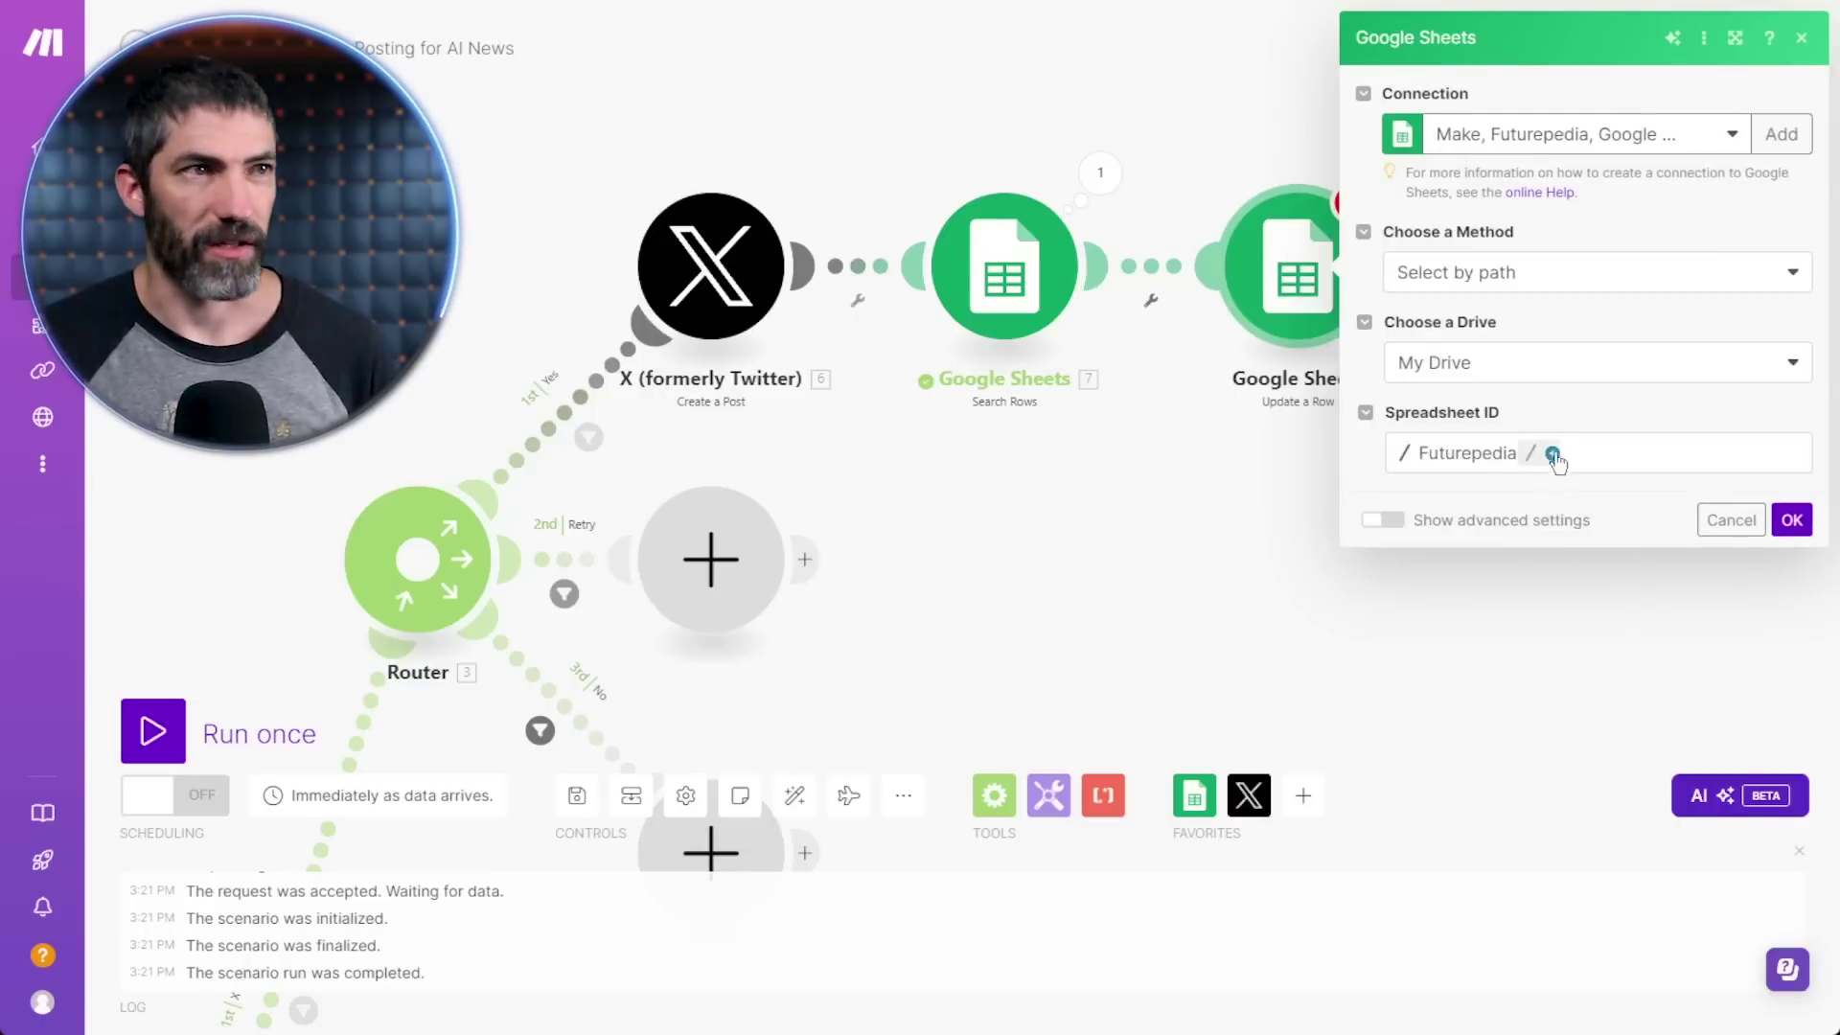
scroll(1597, 690, down, 5)
click(1599, 740)
click(1740, 567)
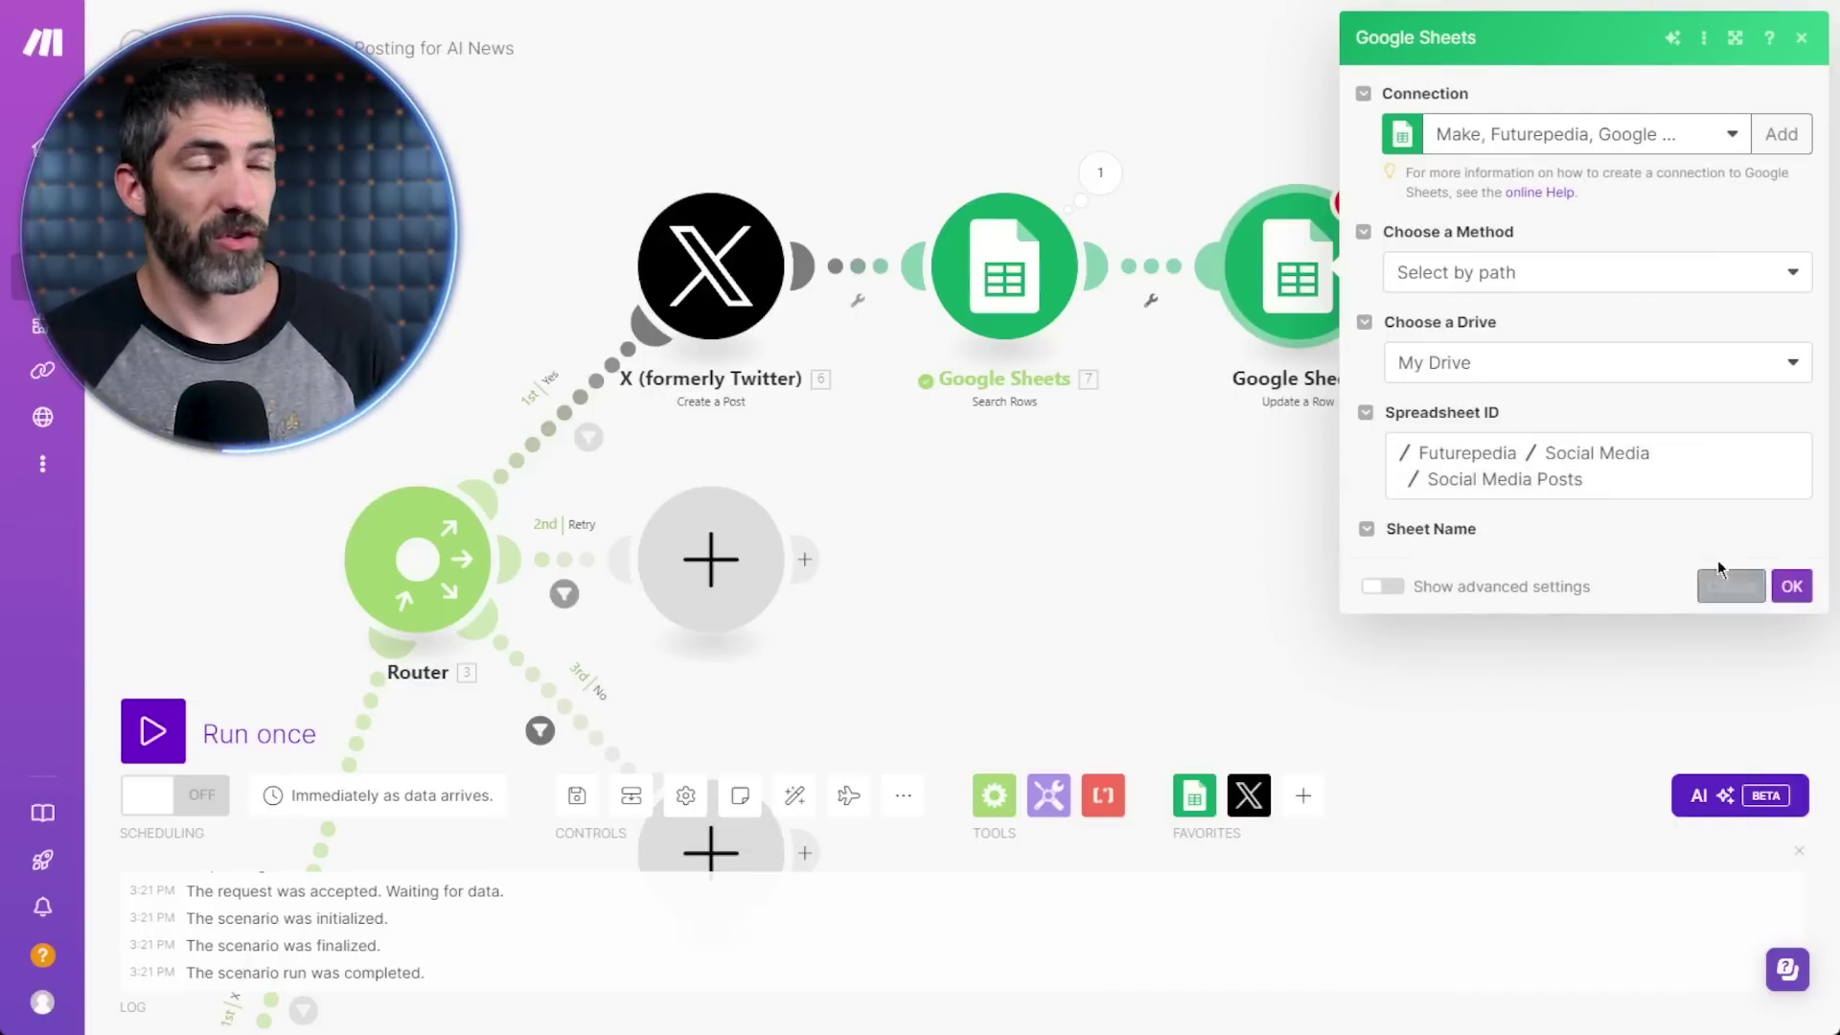
- Map the found row's 7. Row number and begin filling Posted? (Y/N)
click(1554, 677)
click(1059, 232)
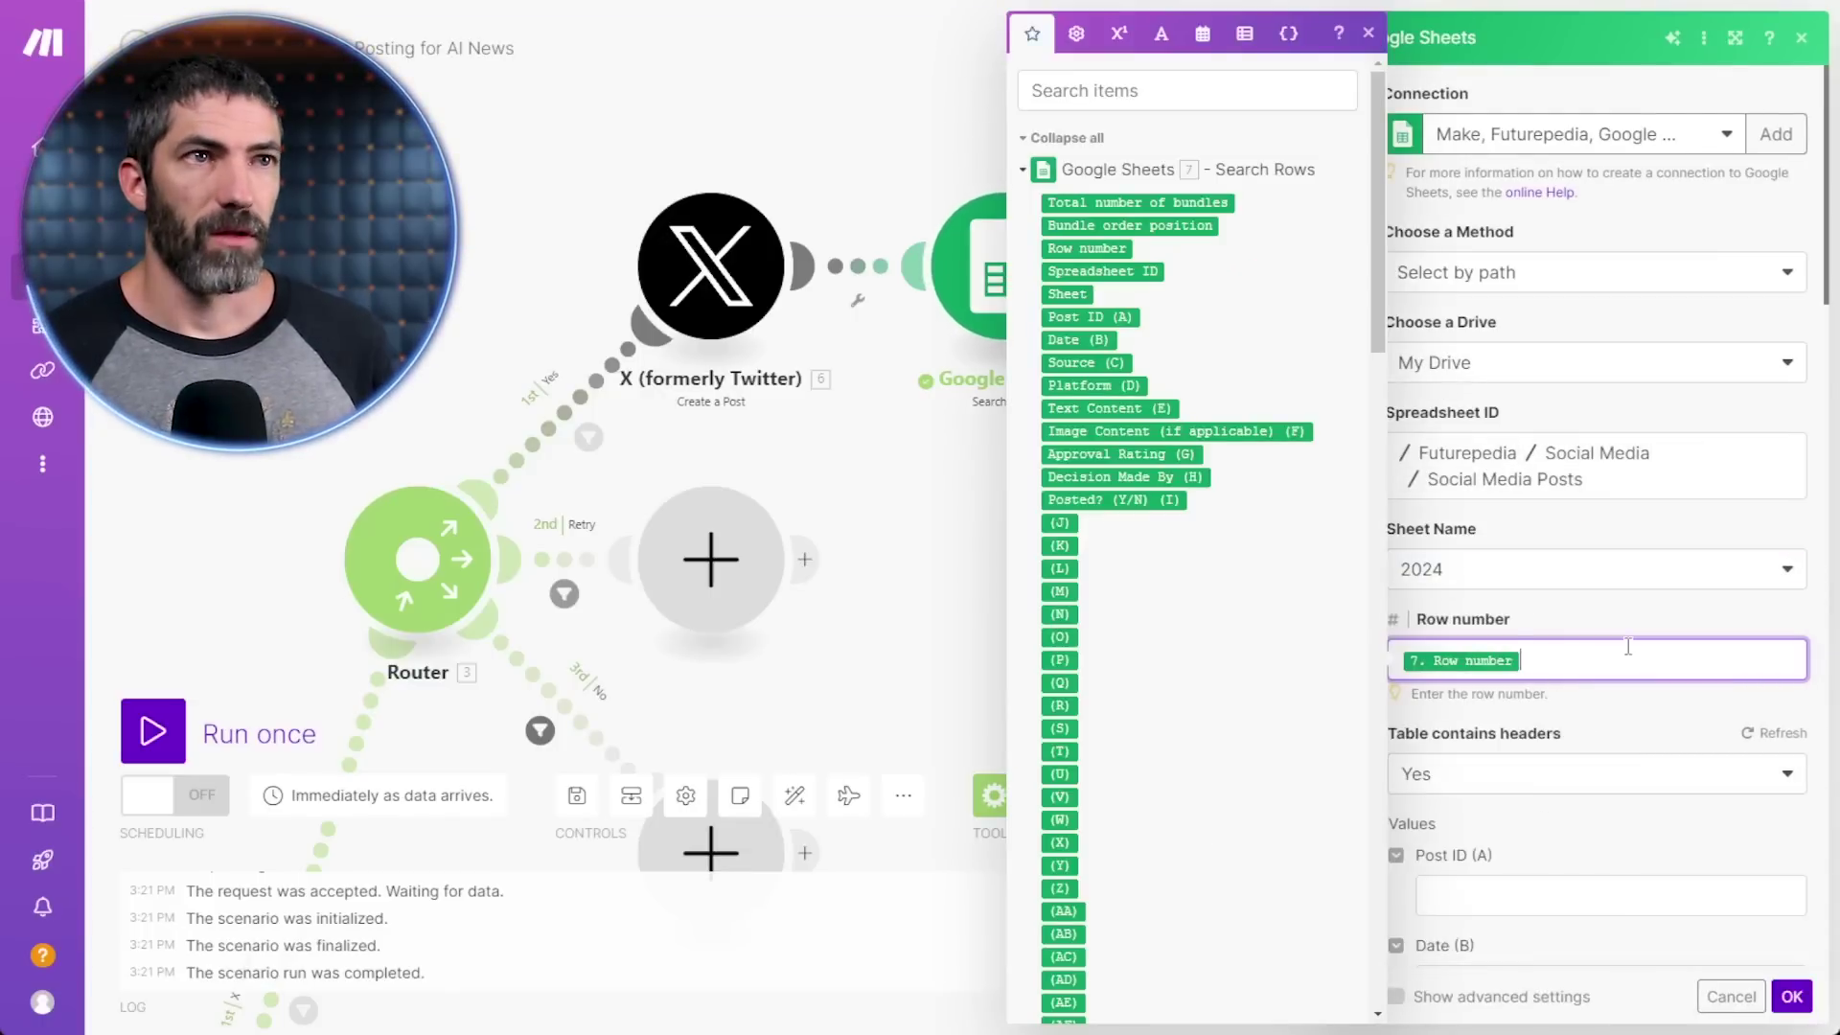
click(1586, 609)
scroll(1586, 603, down, 10)
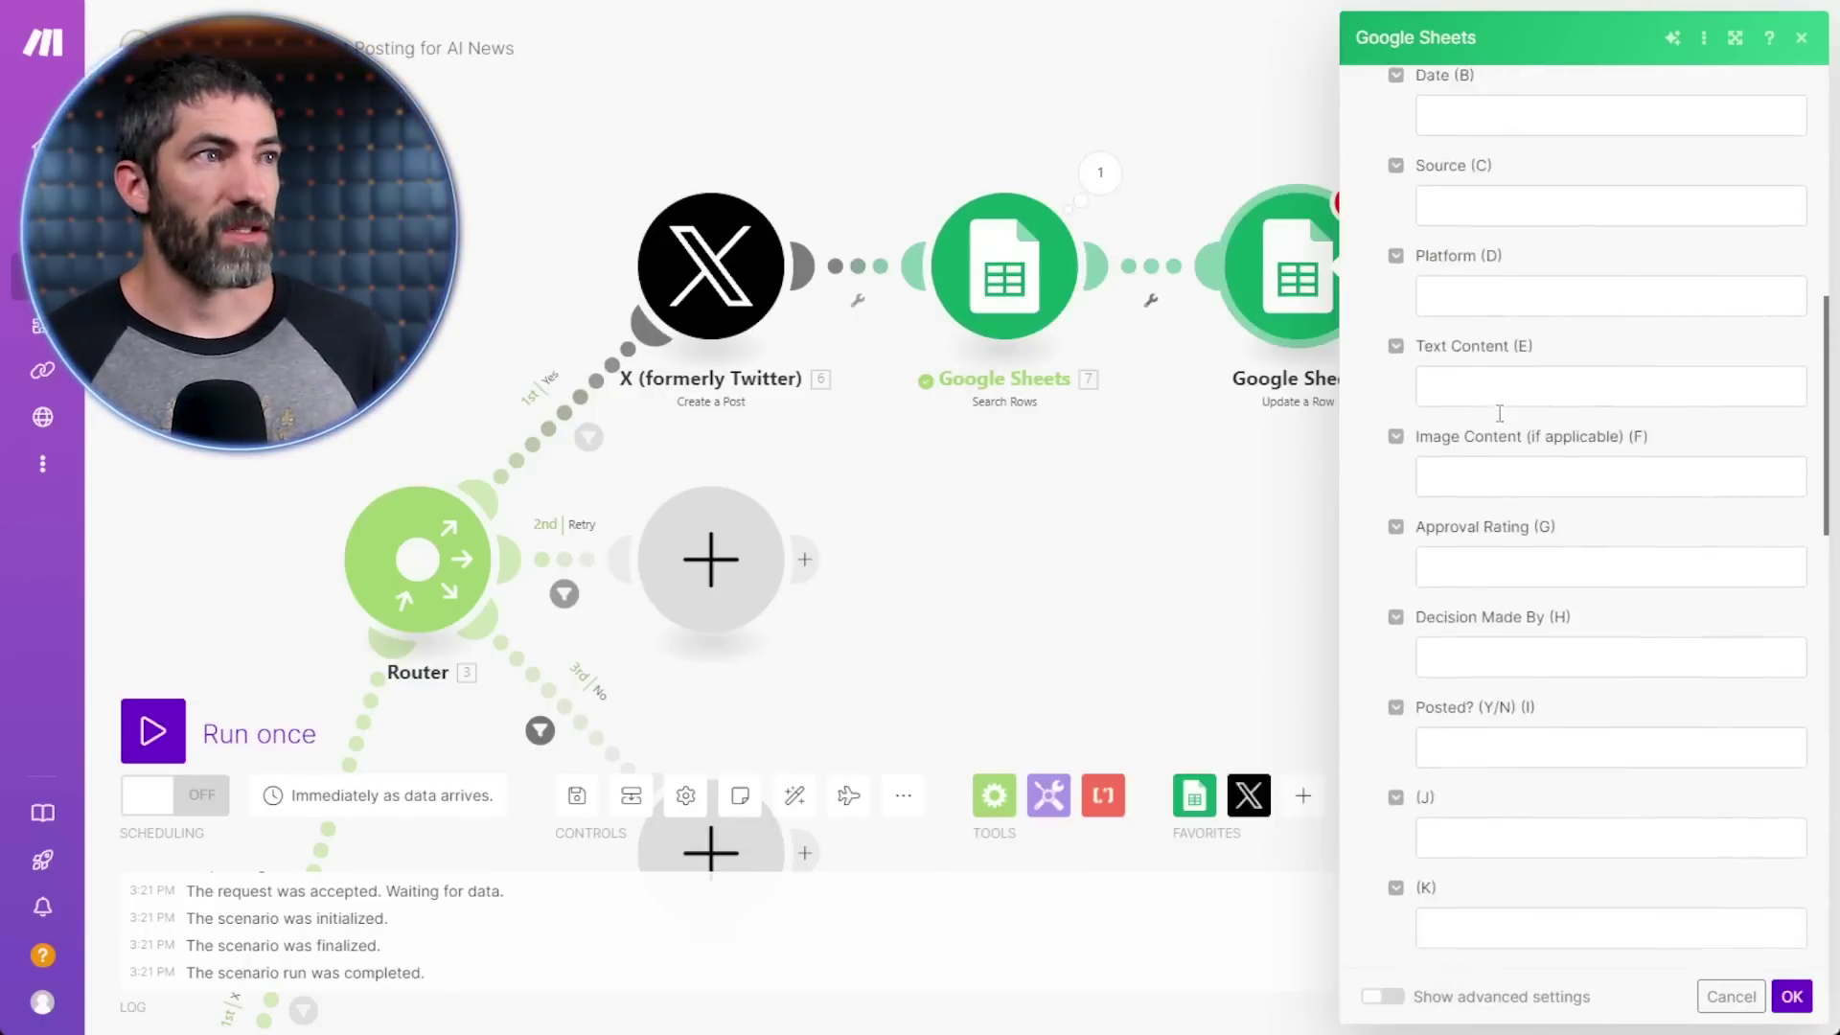
click(1534, 424)
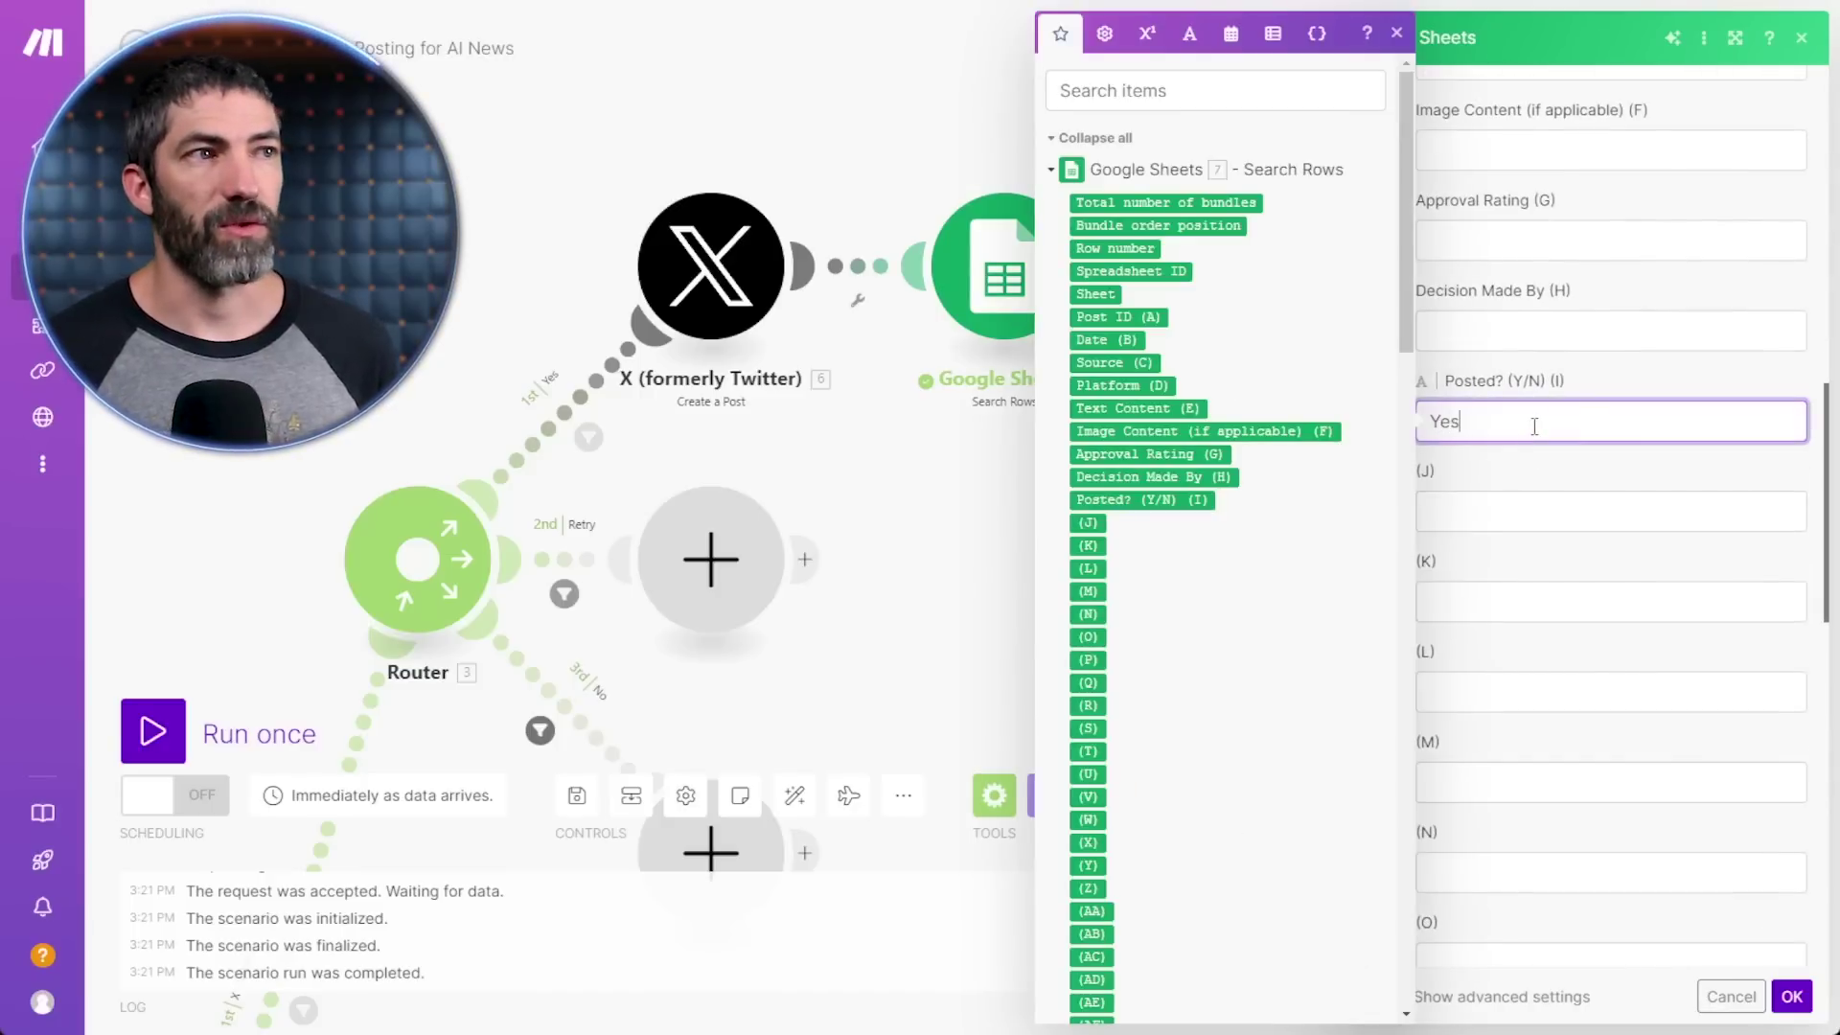
- Set Posted? (Y/N) to Yes, then add a Make Run a Scenario module on the Retry route
text(Yes)
click(1791, 996)
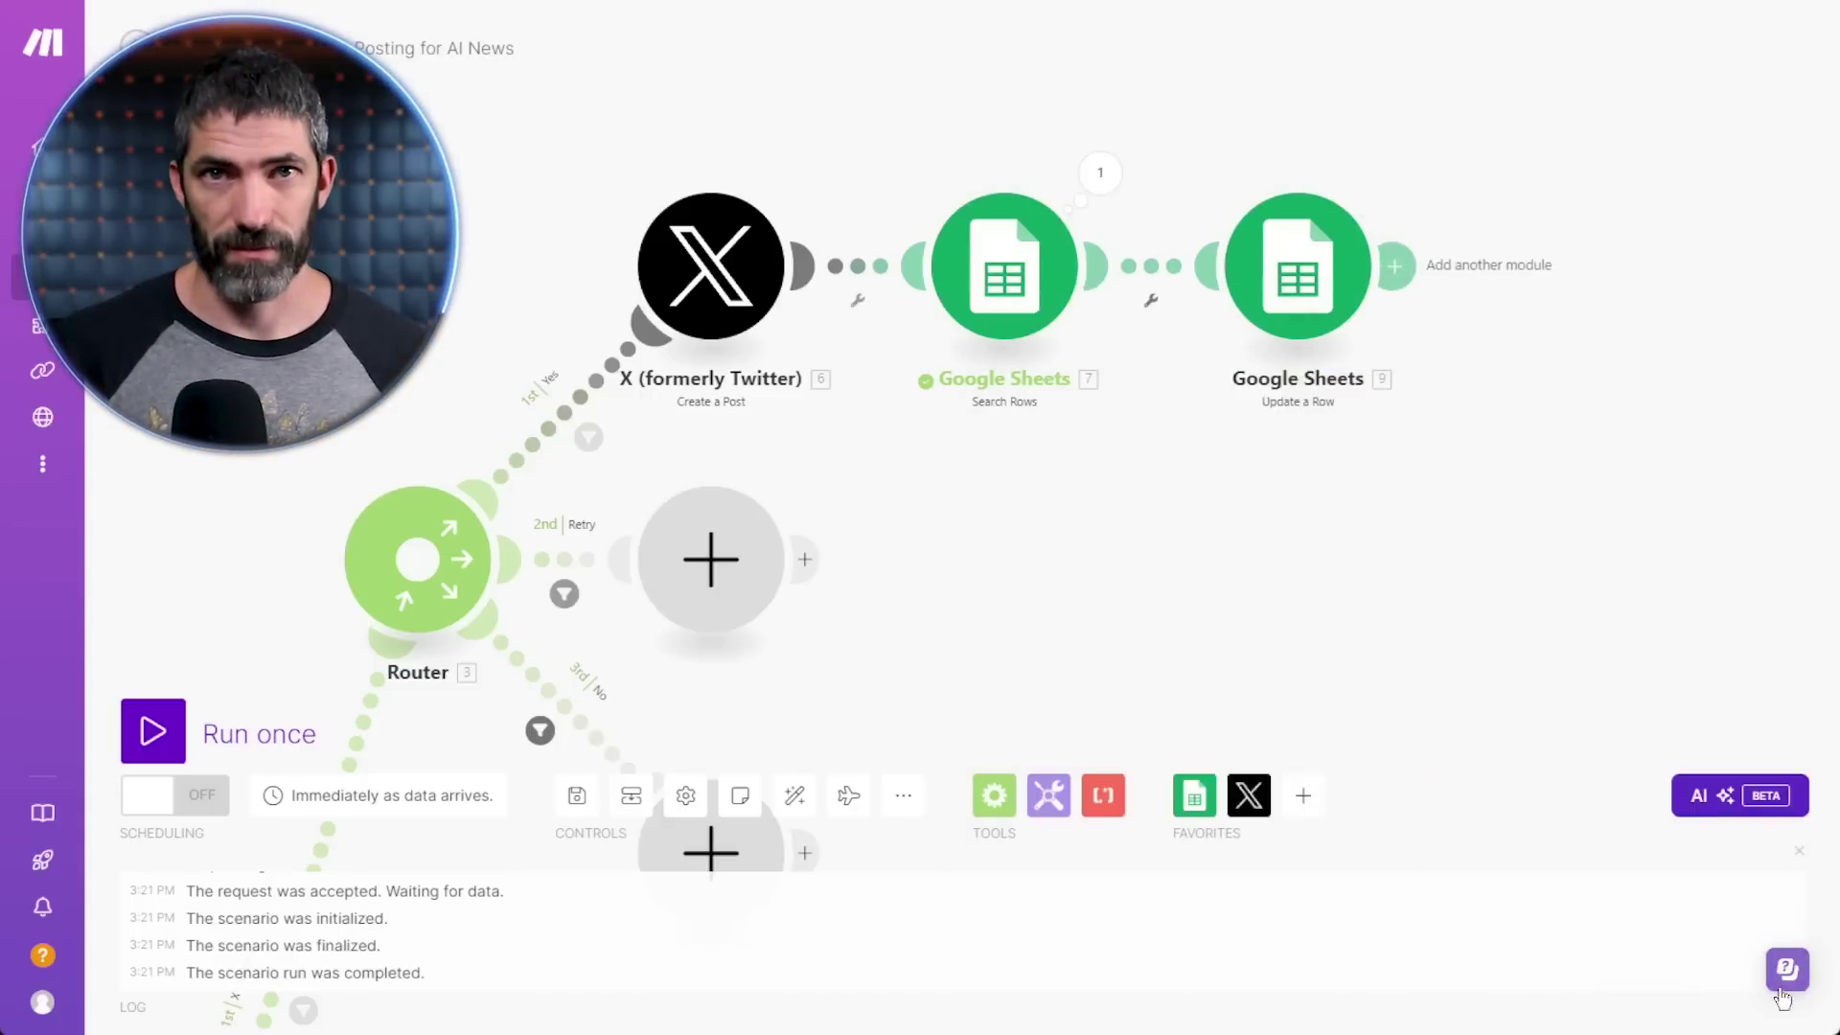
click(710, 558)
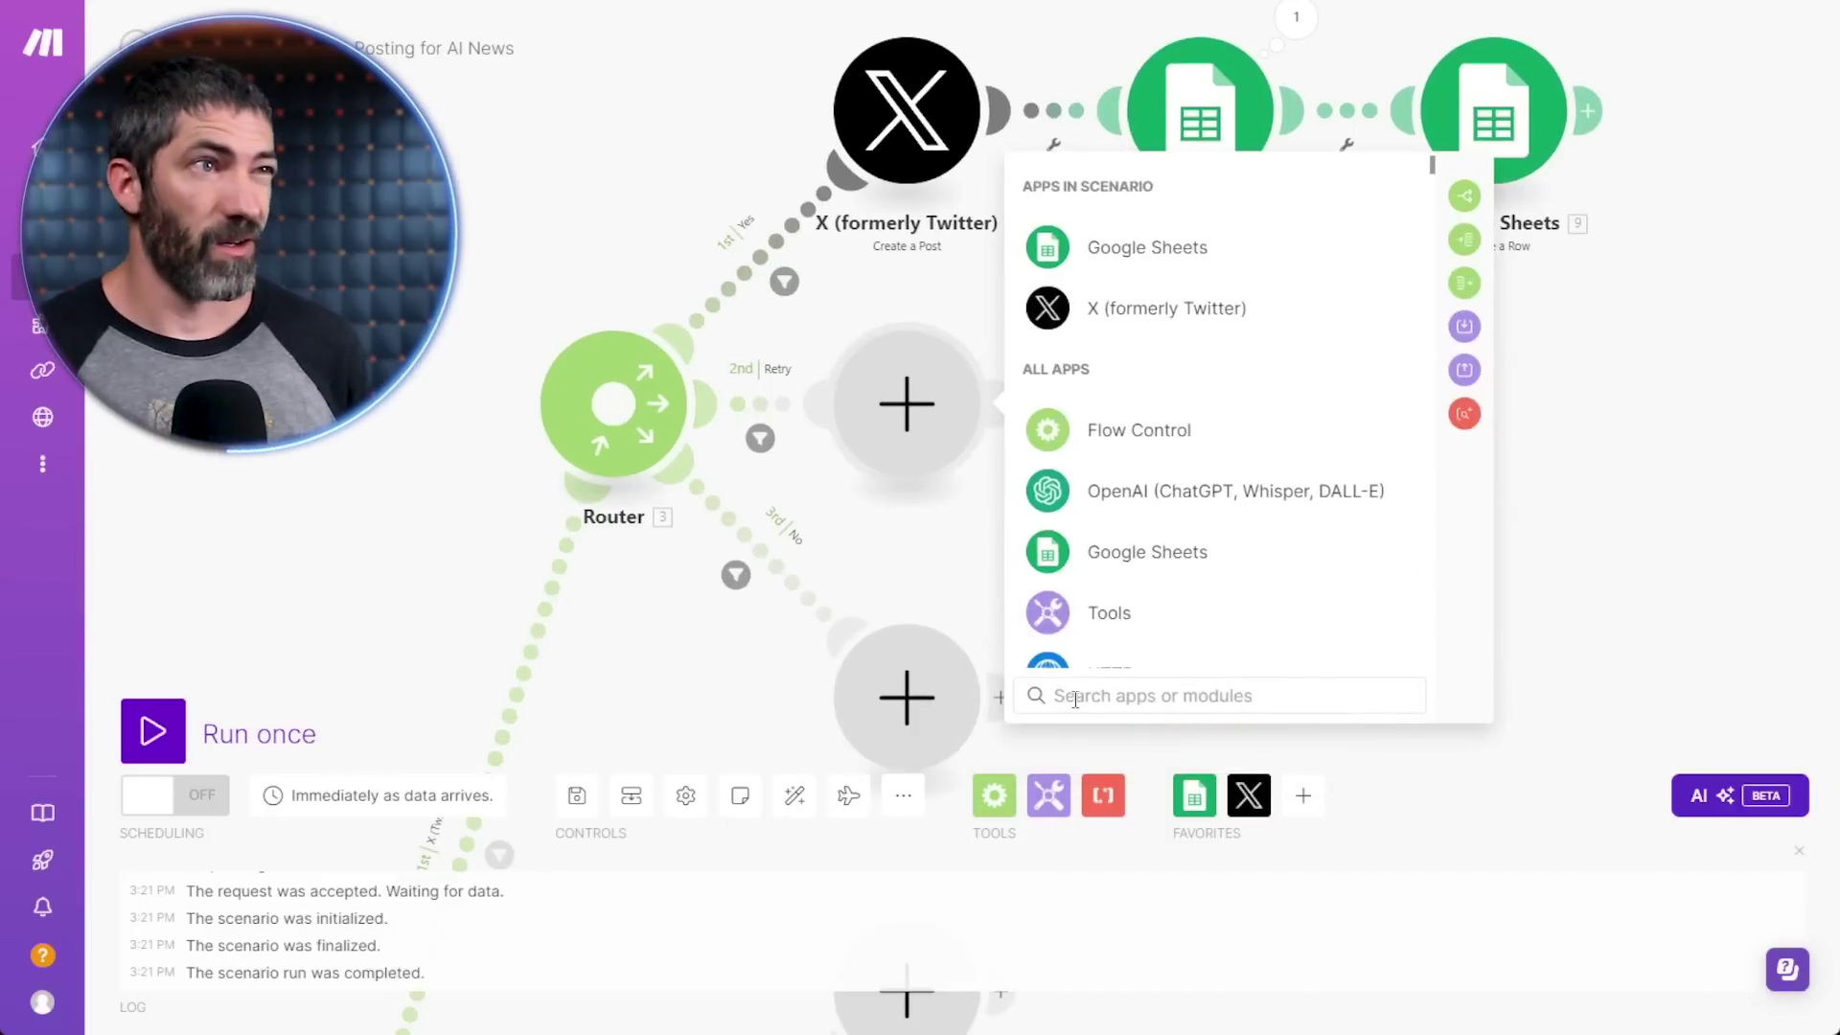
text(make)
click(1077, 418)
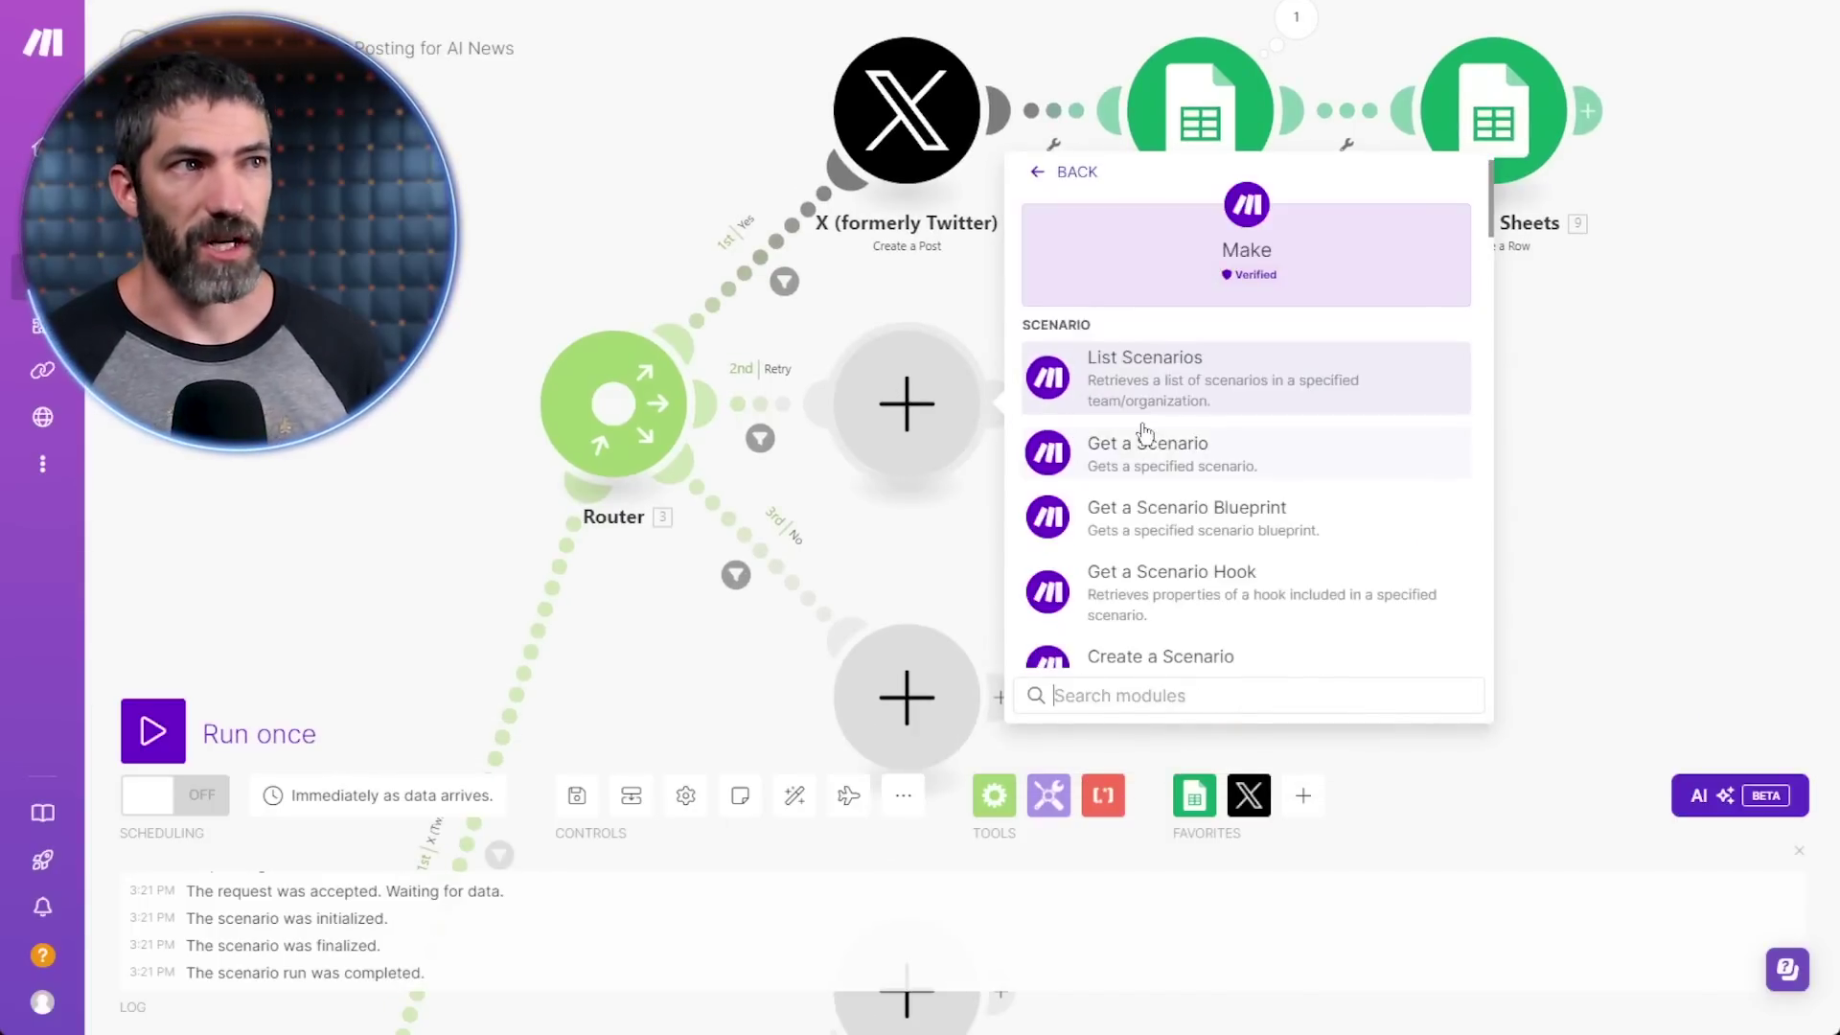
text(run)
click(1179, 454)
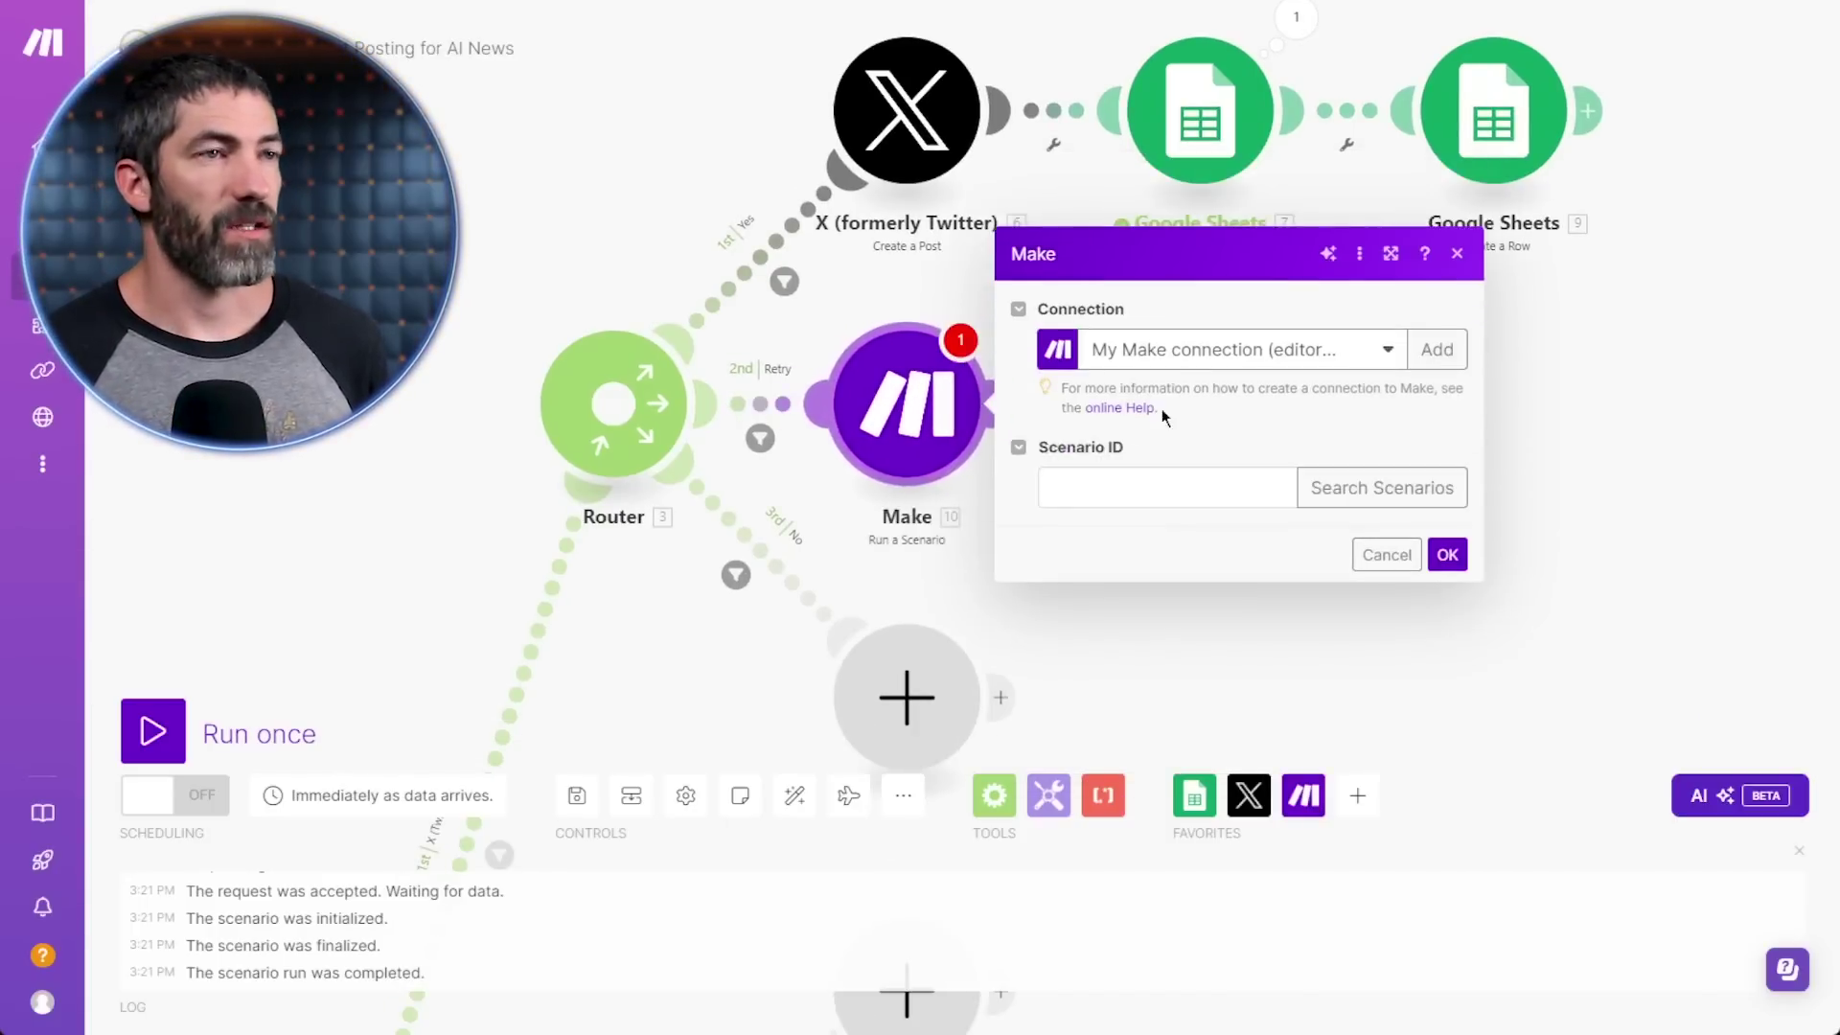
- Pick the scenario (ID 2753963) from Futurepedia > Editorial > Social Posts for AI News and confirm
click(1389, 484)
click(1003, 493)
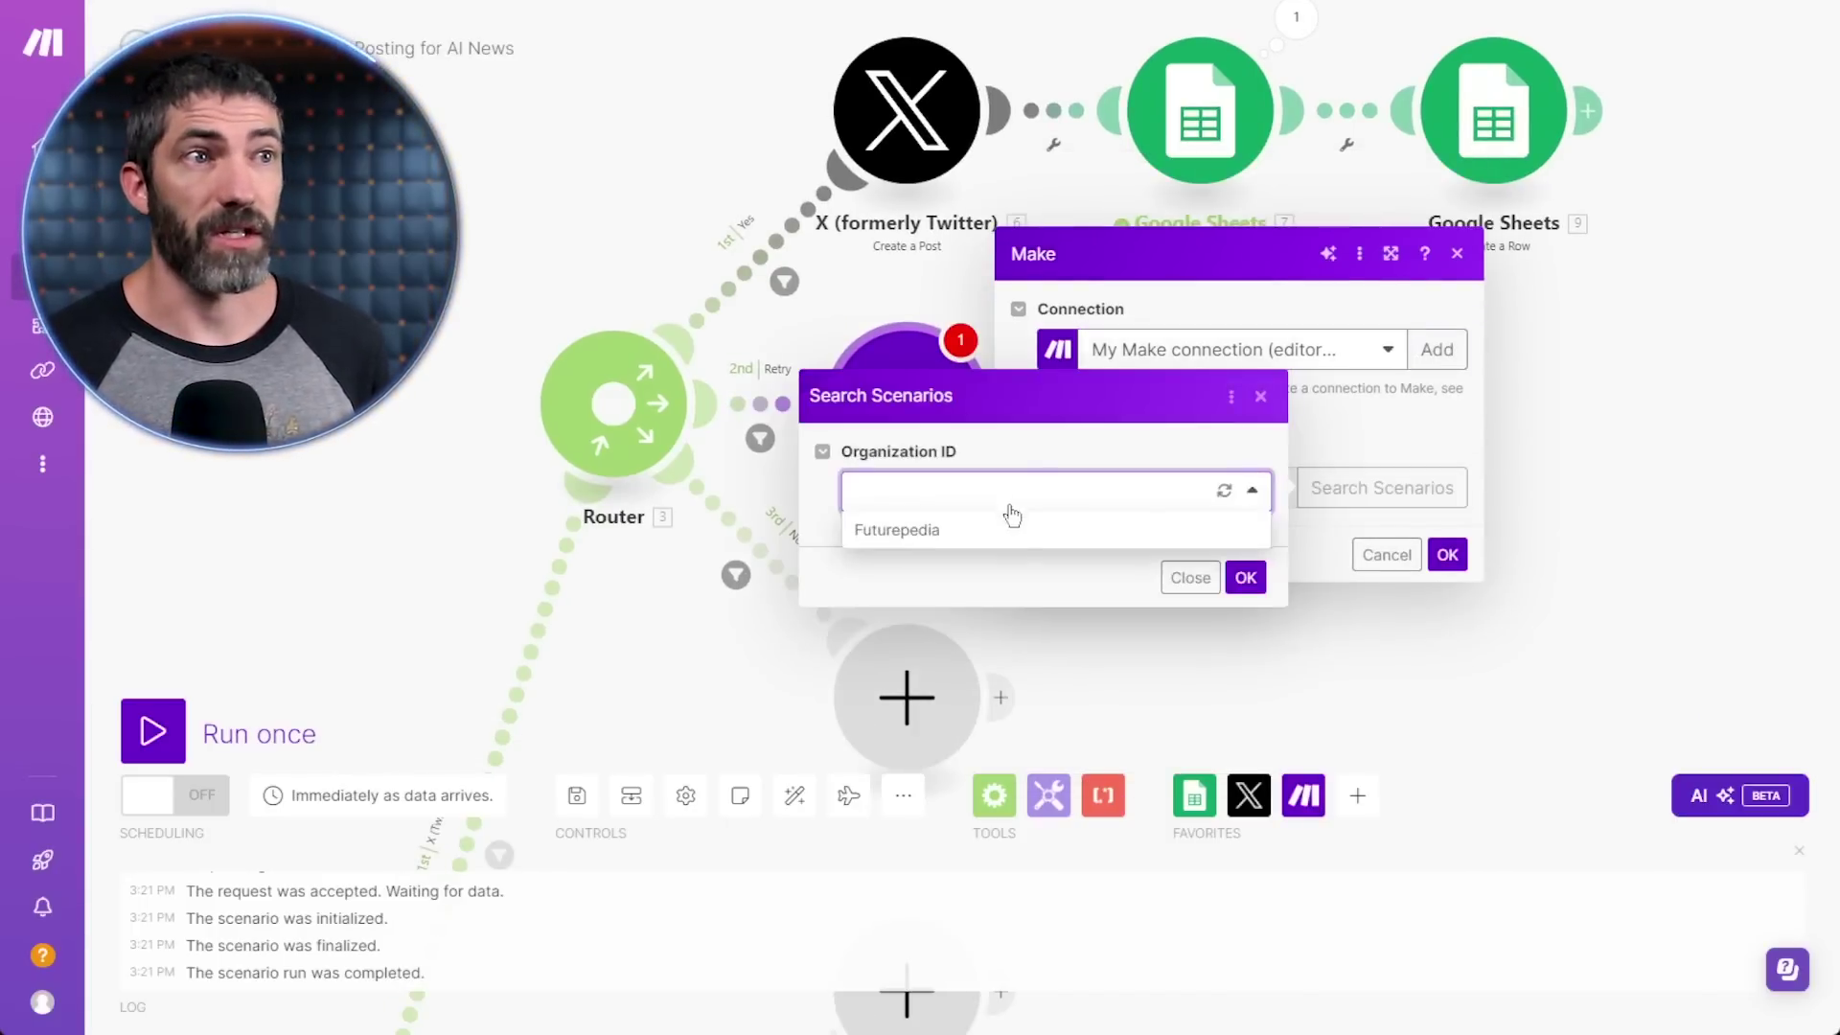
click(920, 526)
click(953, 538)
click(952, 612)
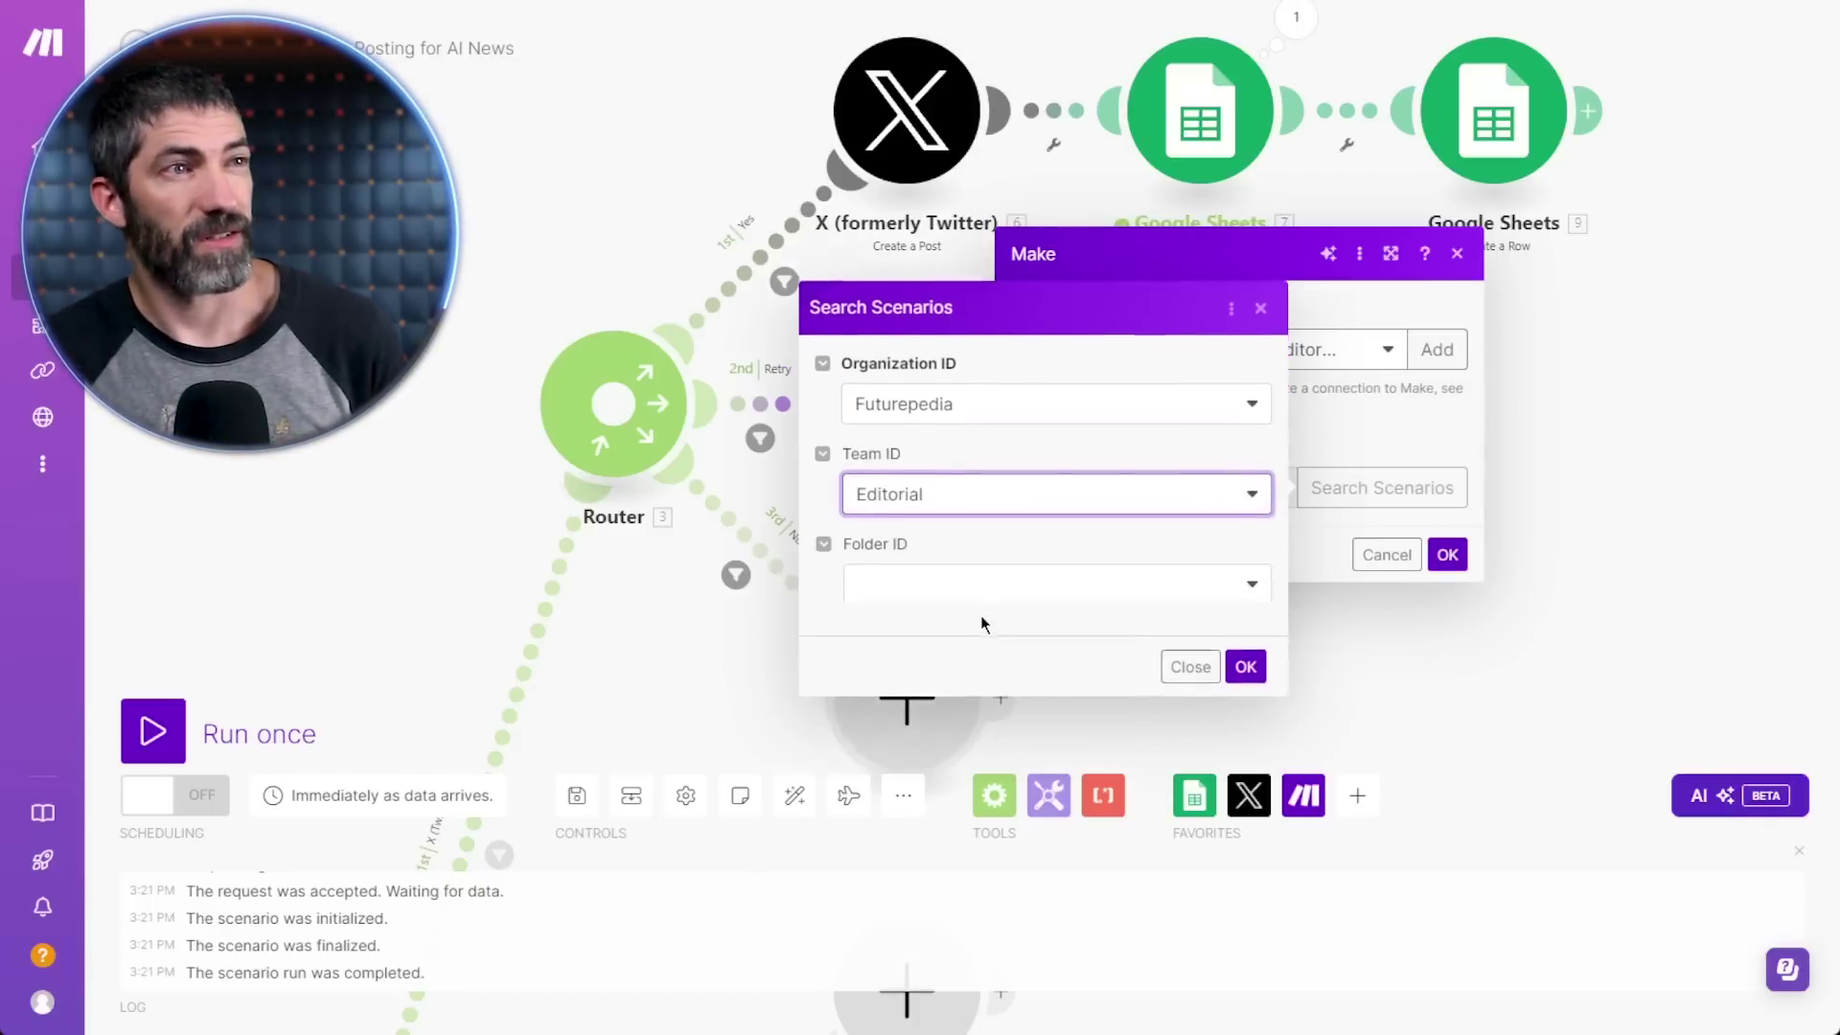
click(999, 586)
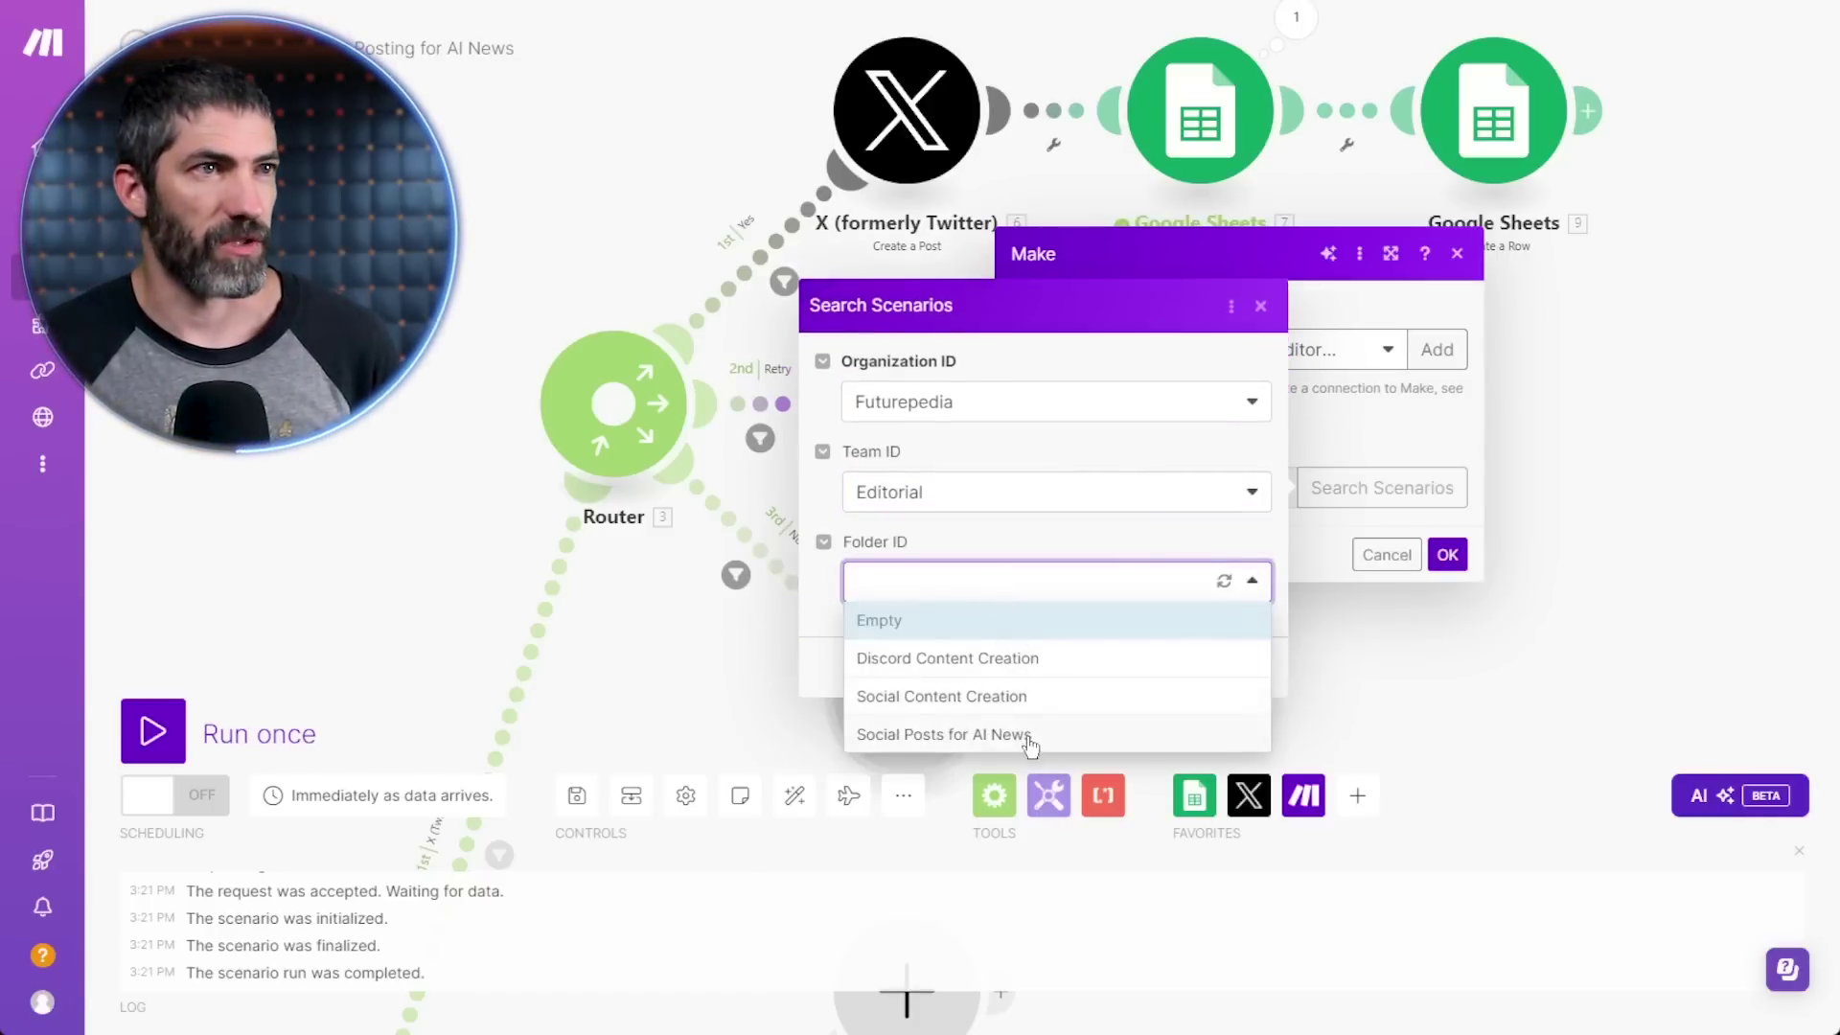
click(1029, 736)
click(1245, 667)
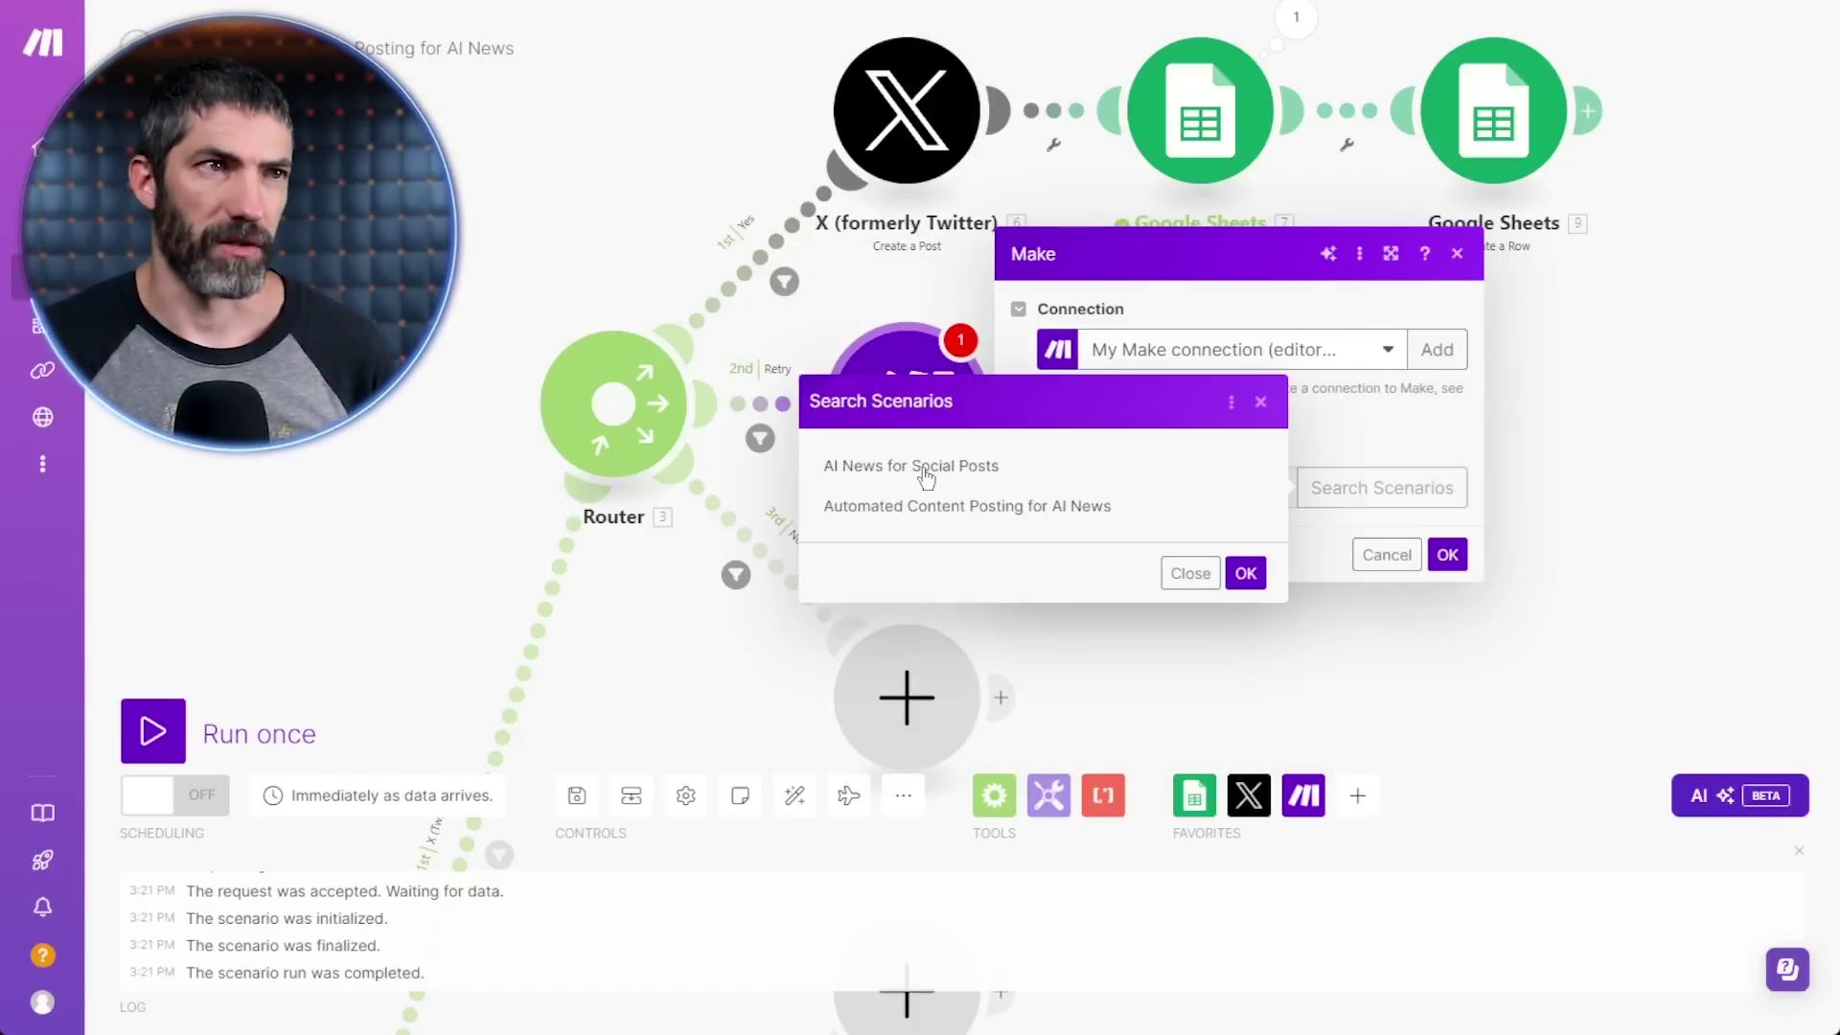
click(1033, 467)
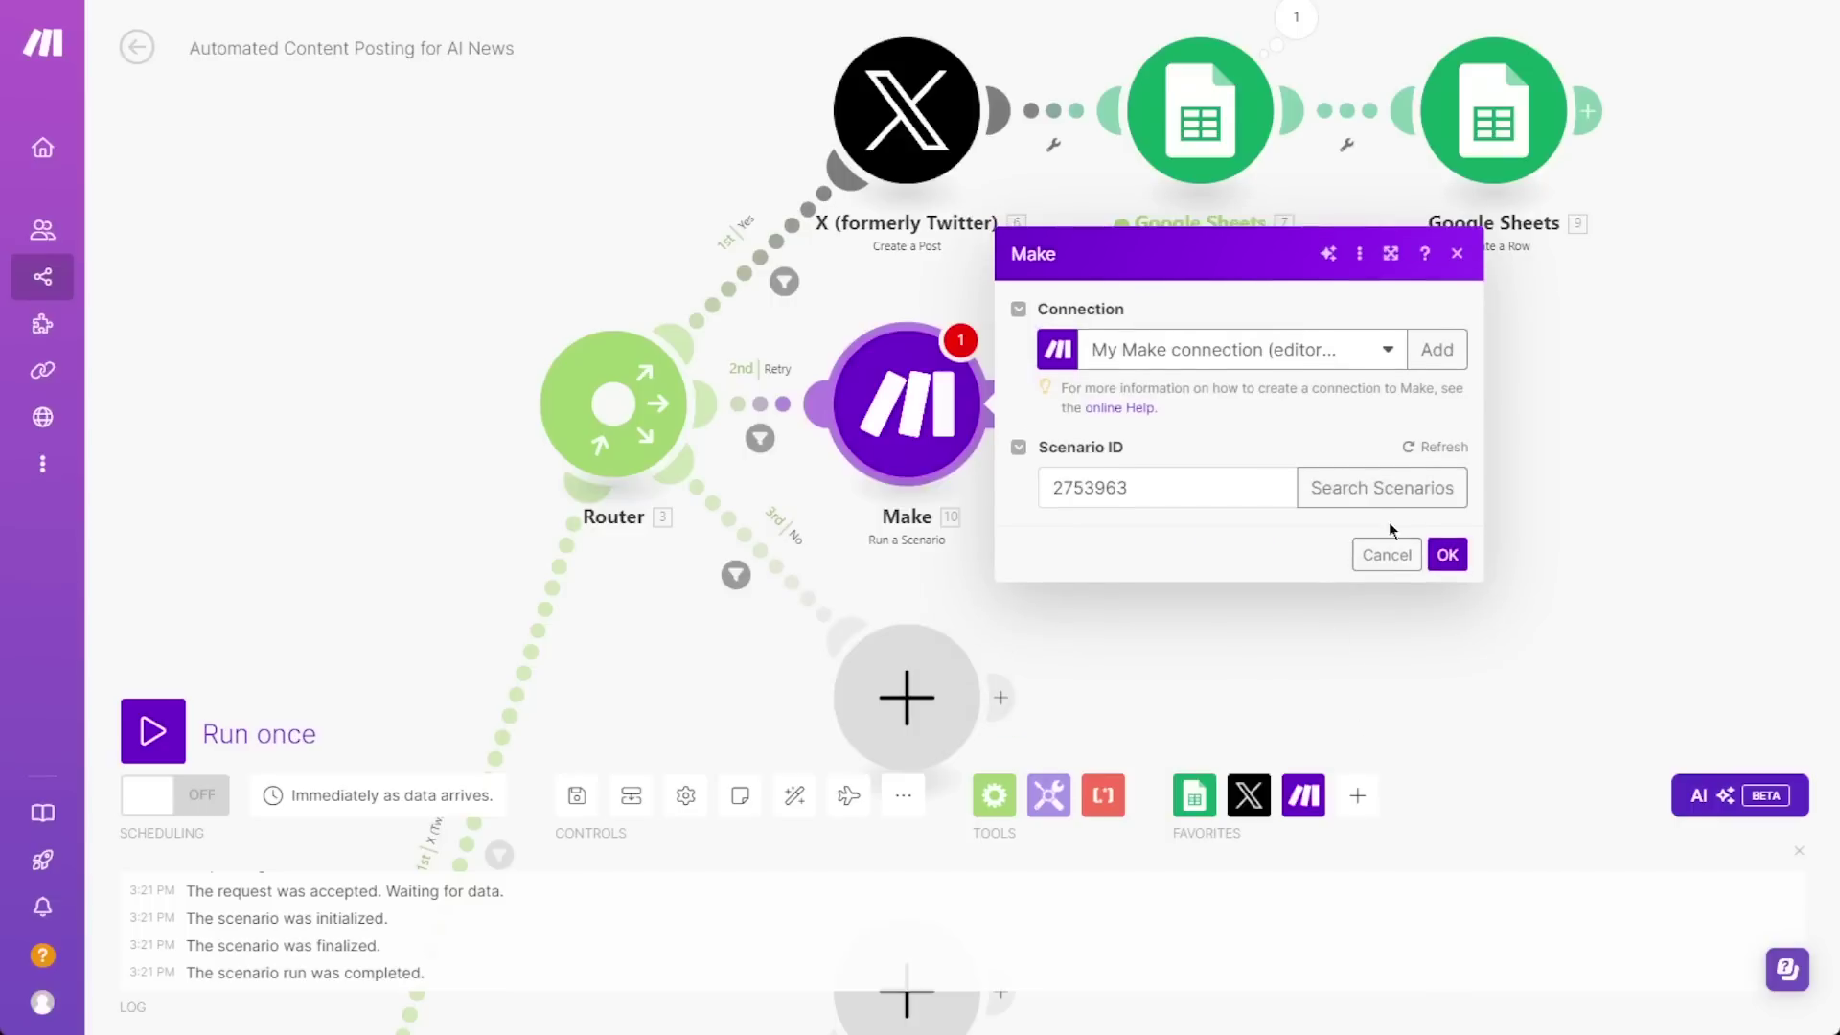
click(1447, 554)
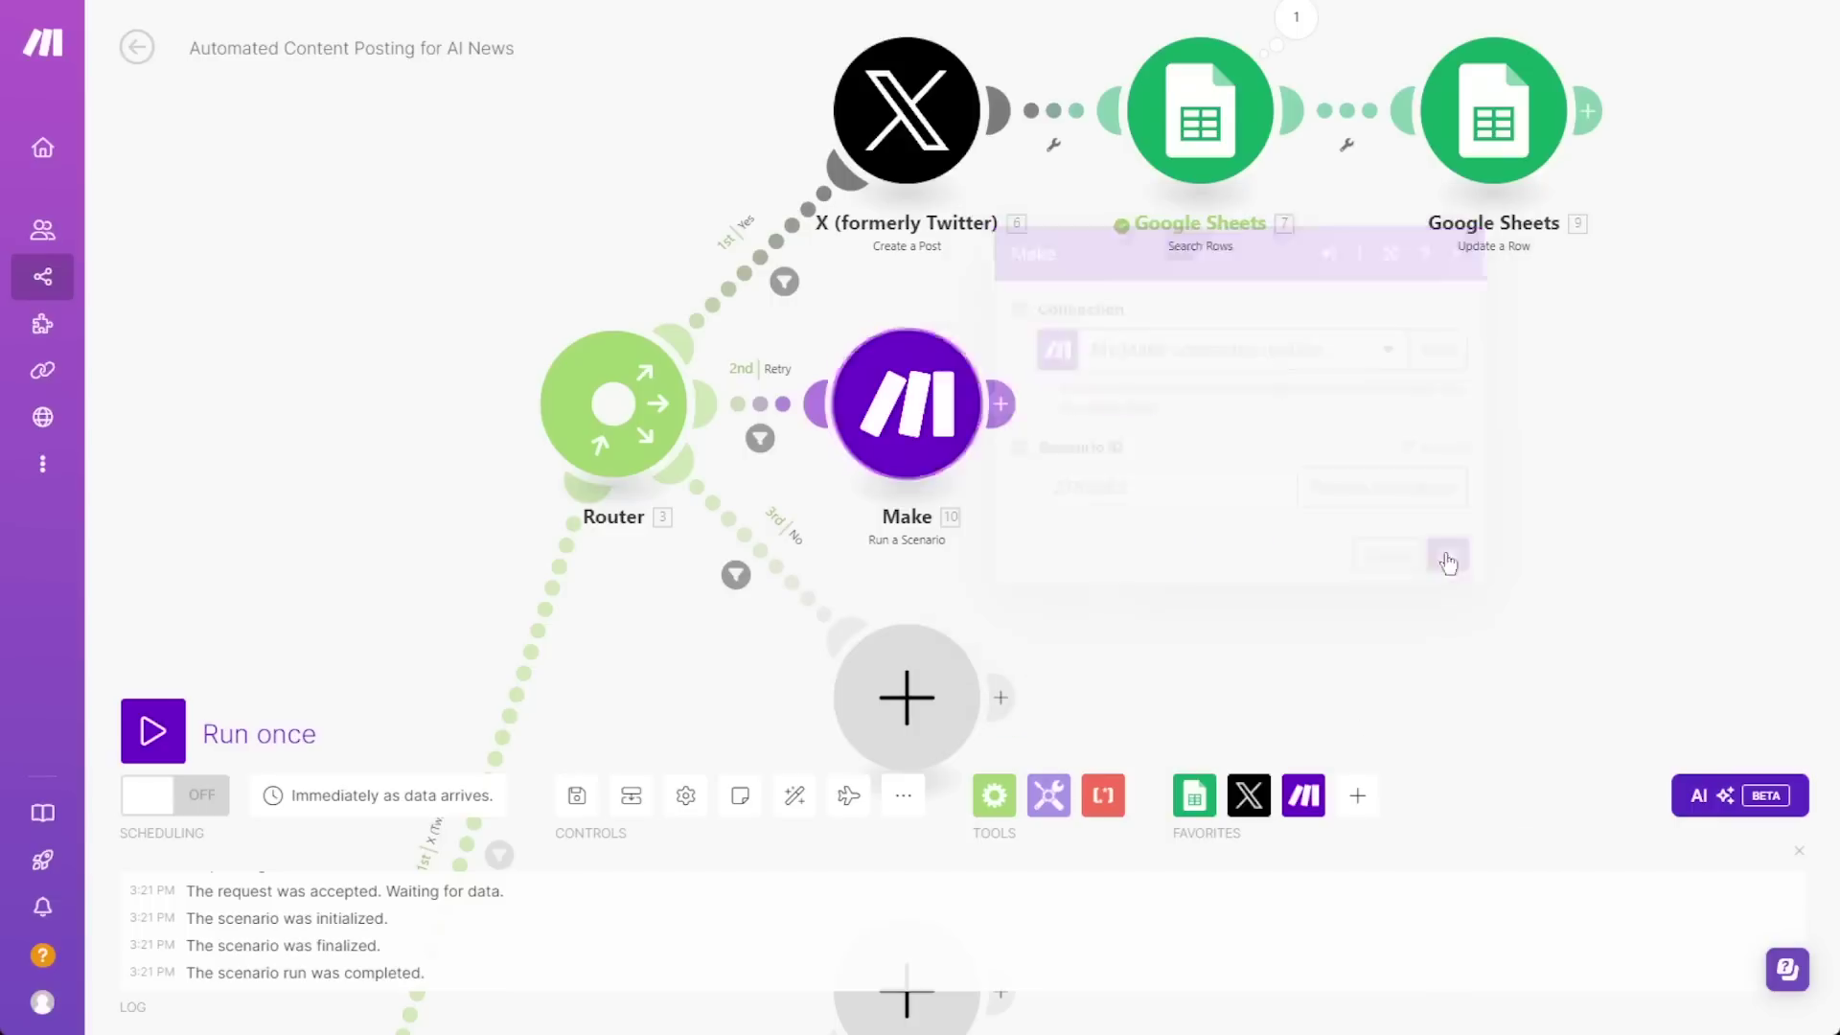
- Clone the search and update steps onto the Retry route, remapping Row number and setting Posted? to No
right_click(1198, 164)
click(1232, 312)
right_click(1490, 153)
click(1535, 317)
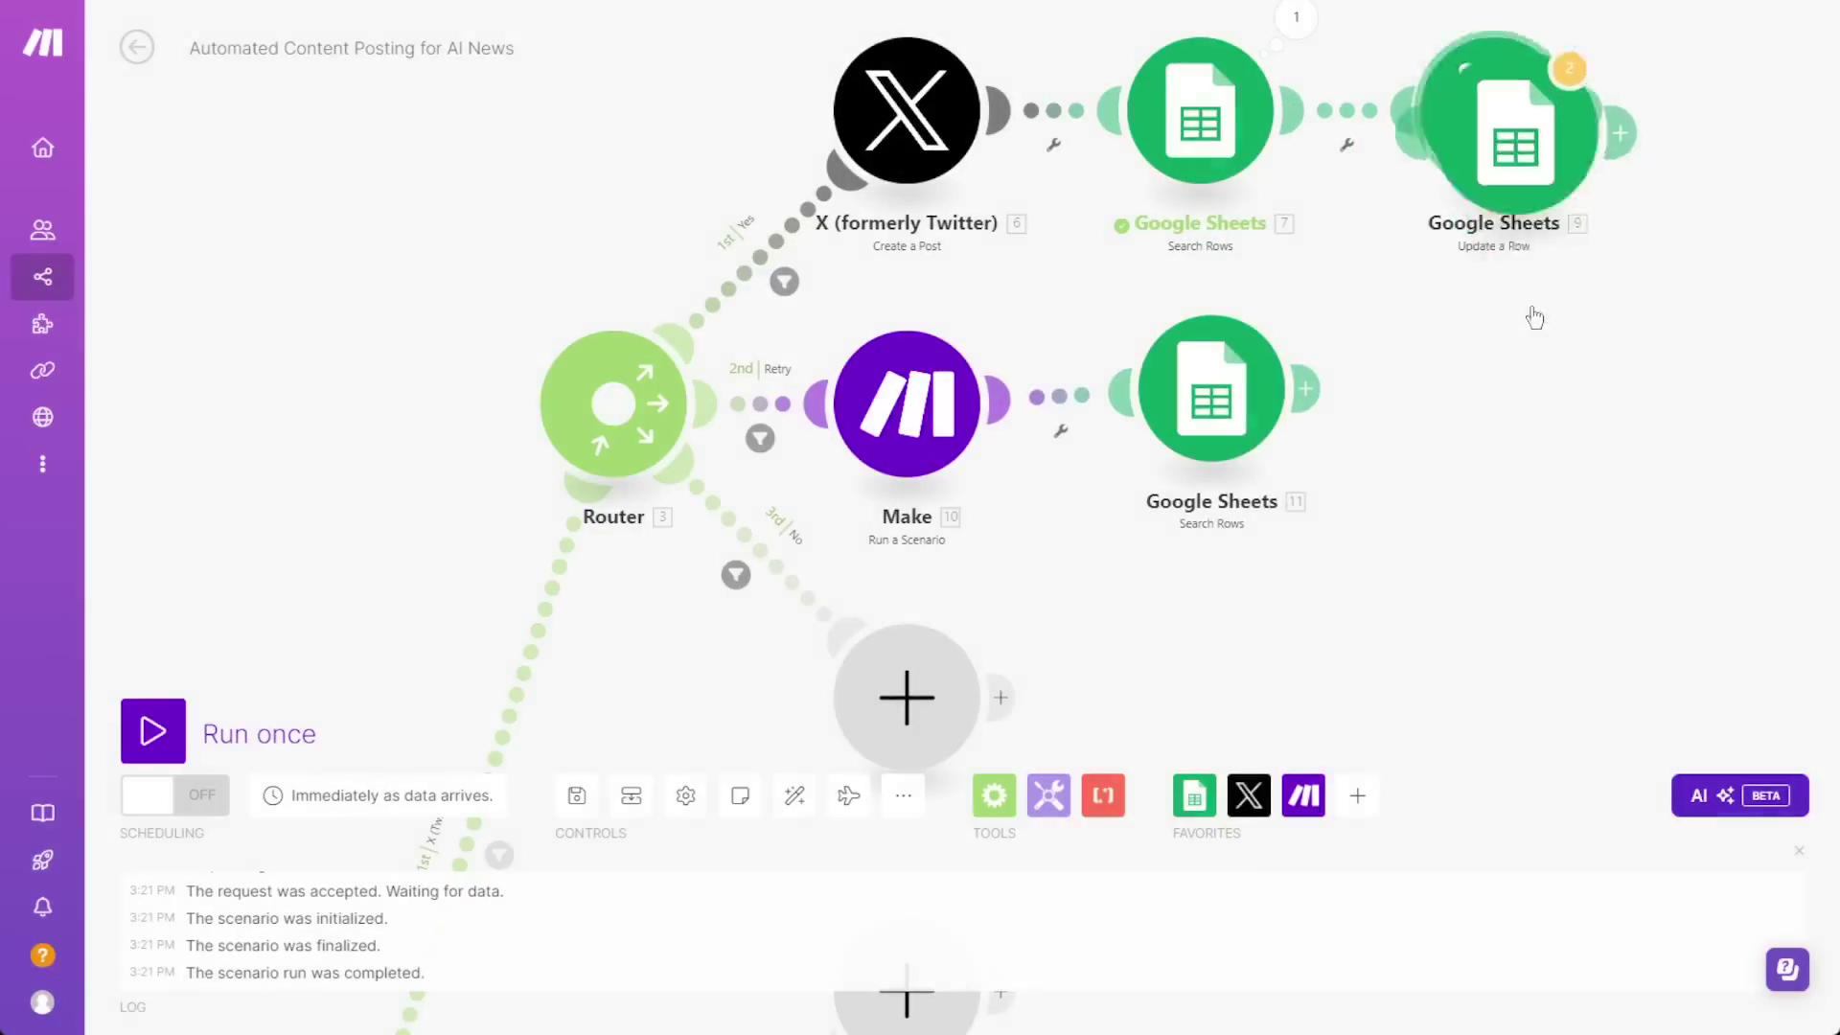
click(1418, 424)
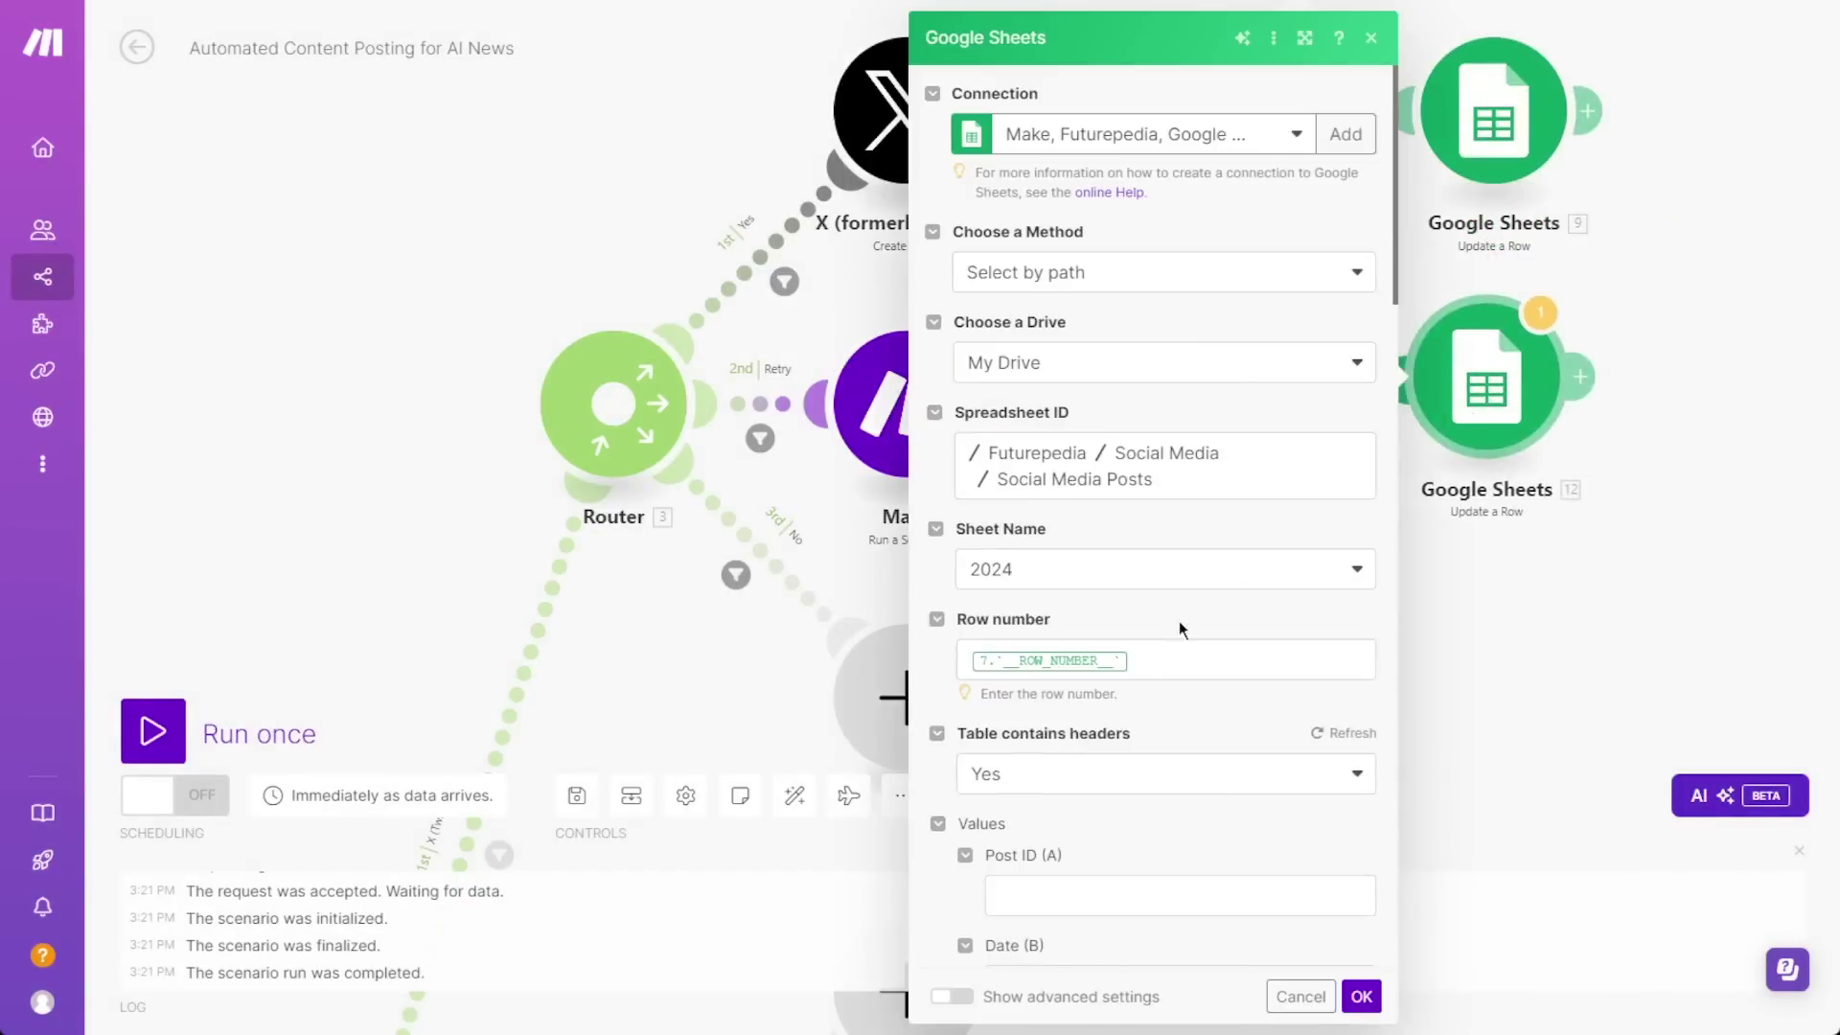
click(1160, 658)
key(BackSpace)
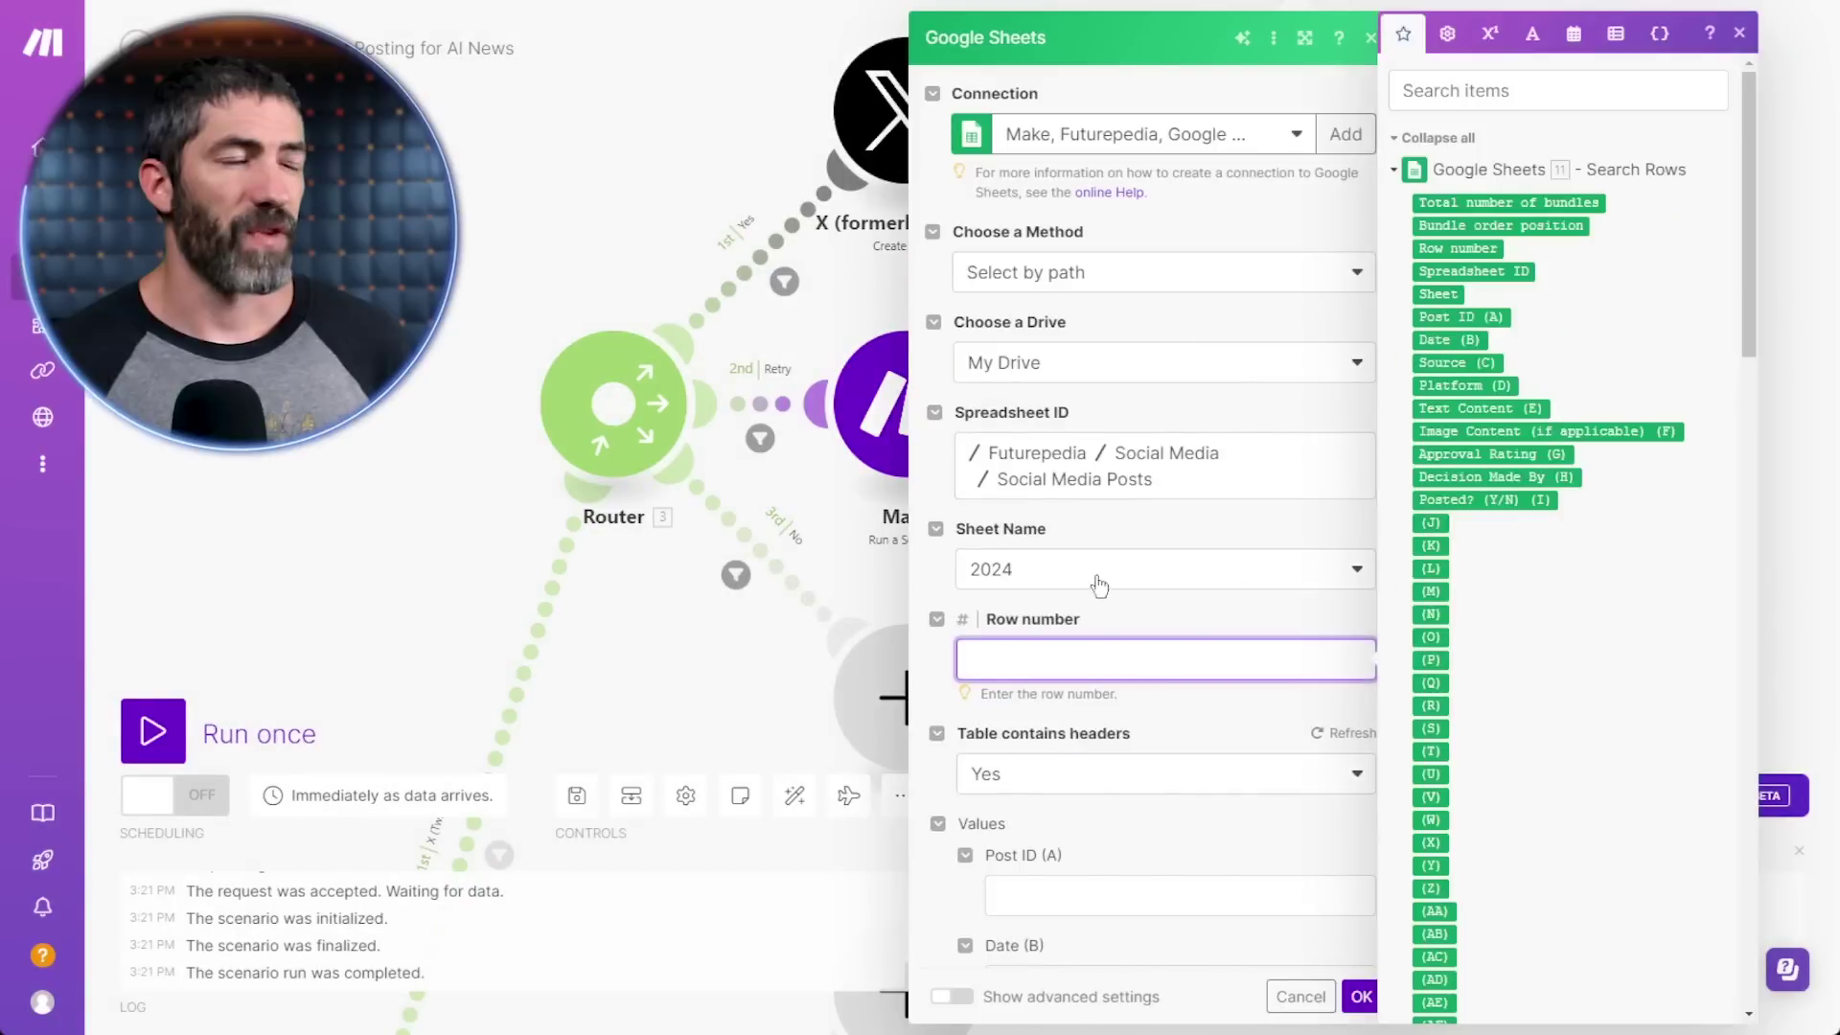
click(1457, 248)
scroll(1111, 575, down, 10)
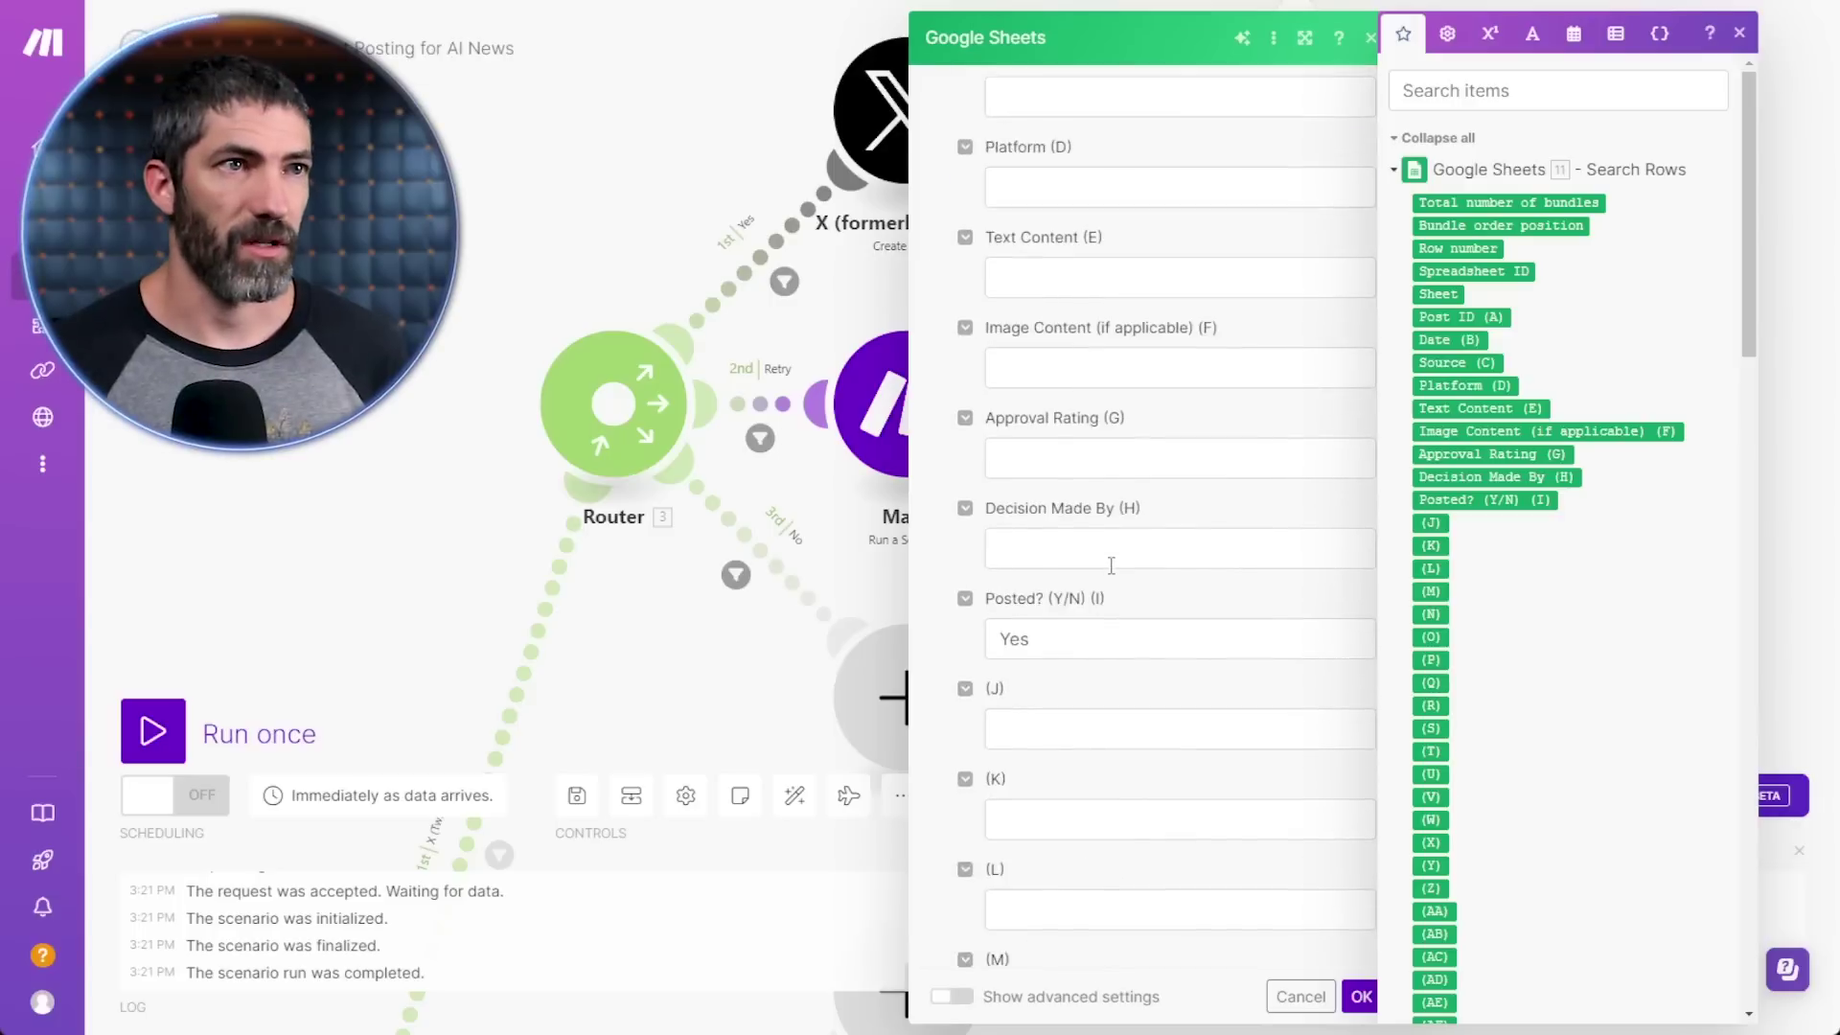
double_click(1102, 629)
text(No)
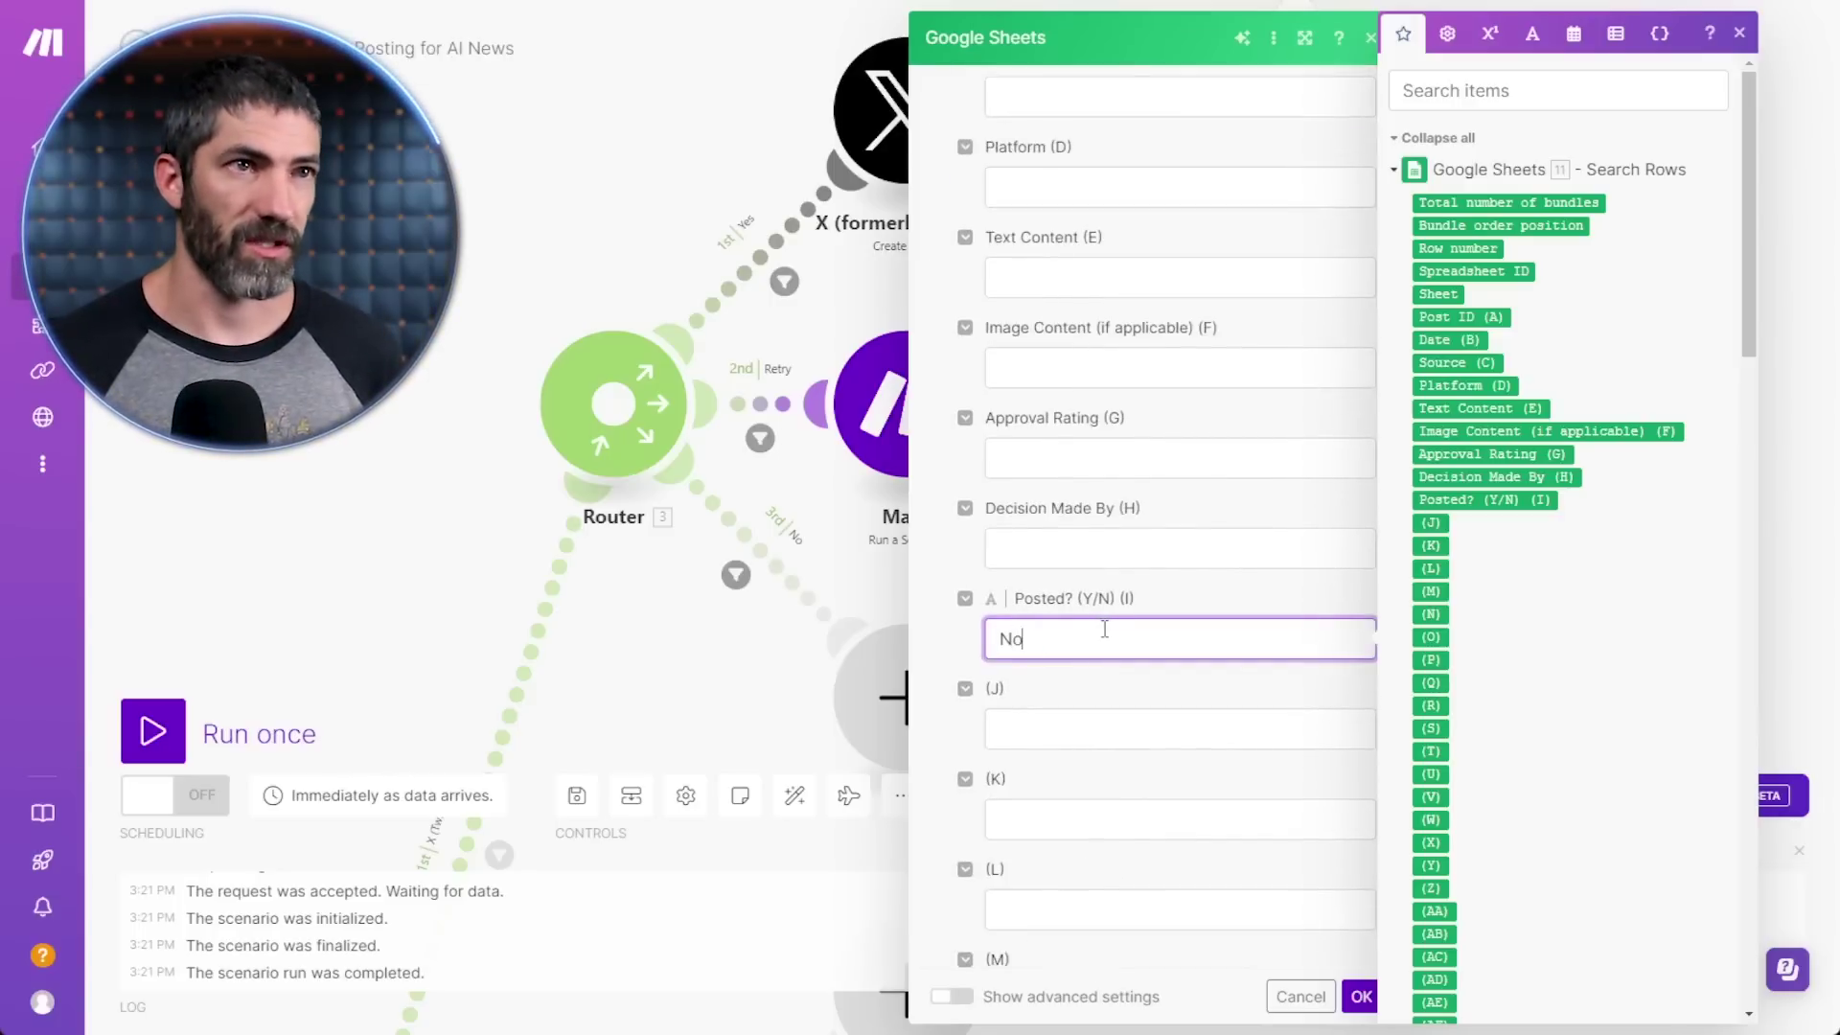
click(1361, 997)
- Clone the search and update steps onto the No route, remapping Row number with Posted? No
right_click(1220, 309)
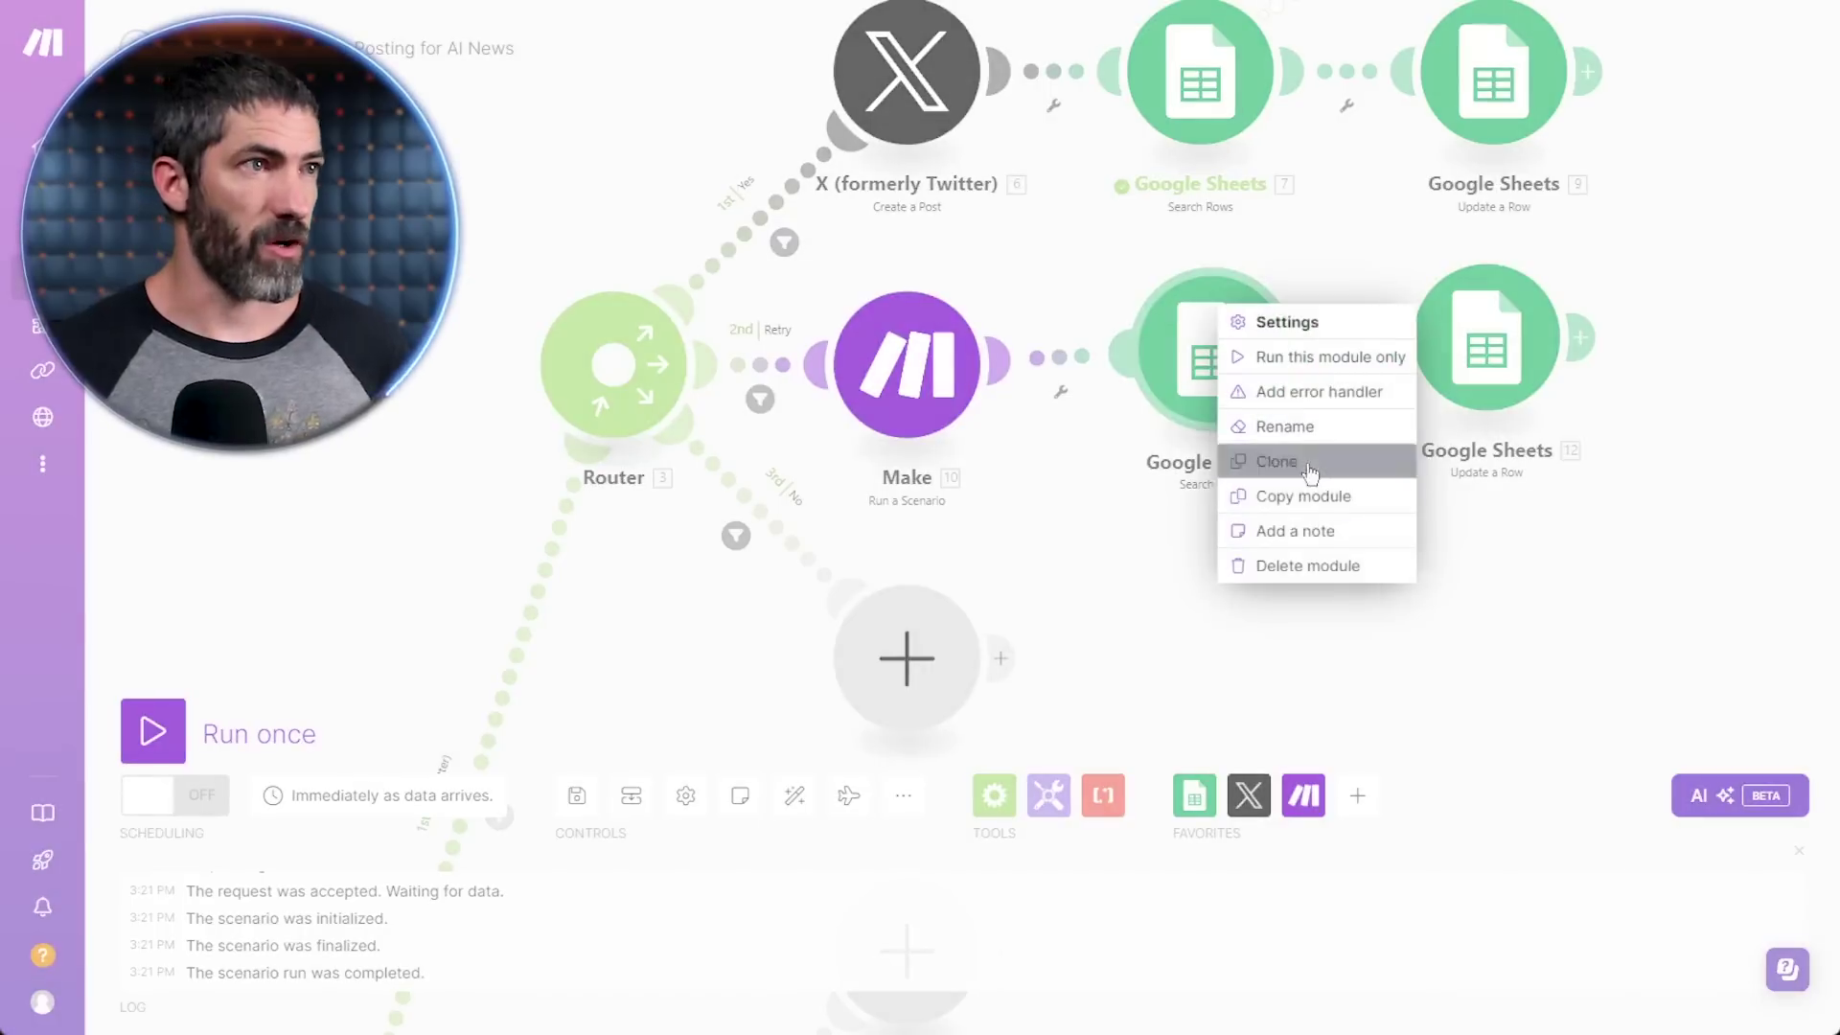
click(1309, 462)
click(1051, 717)
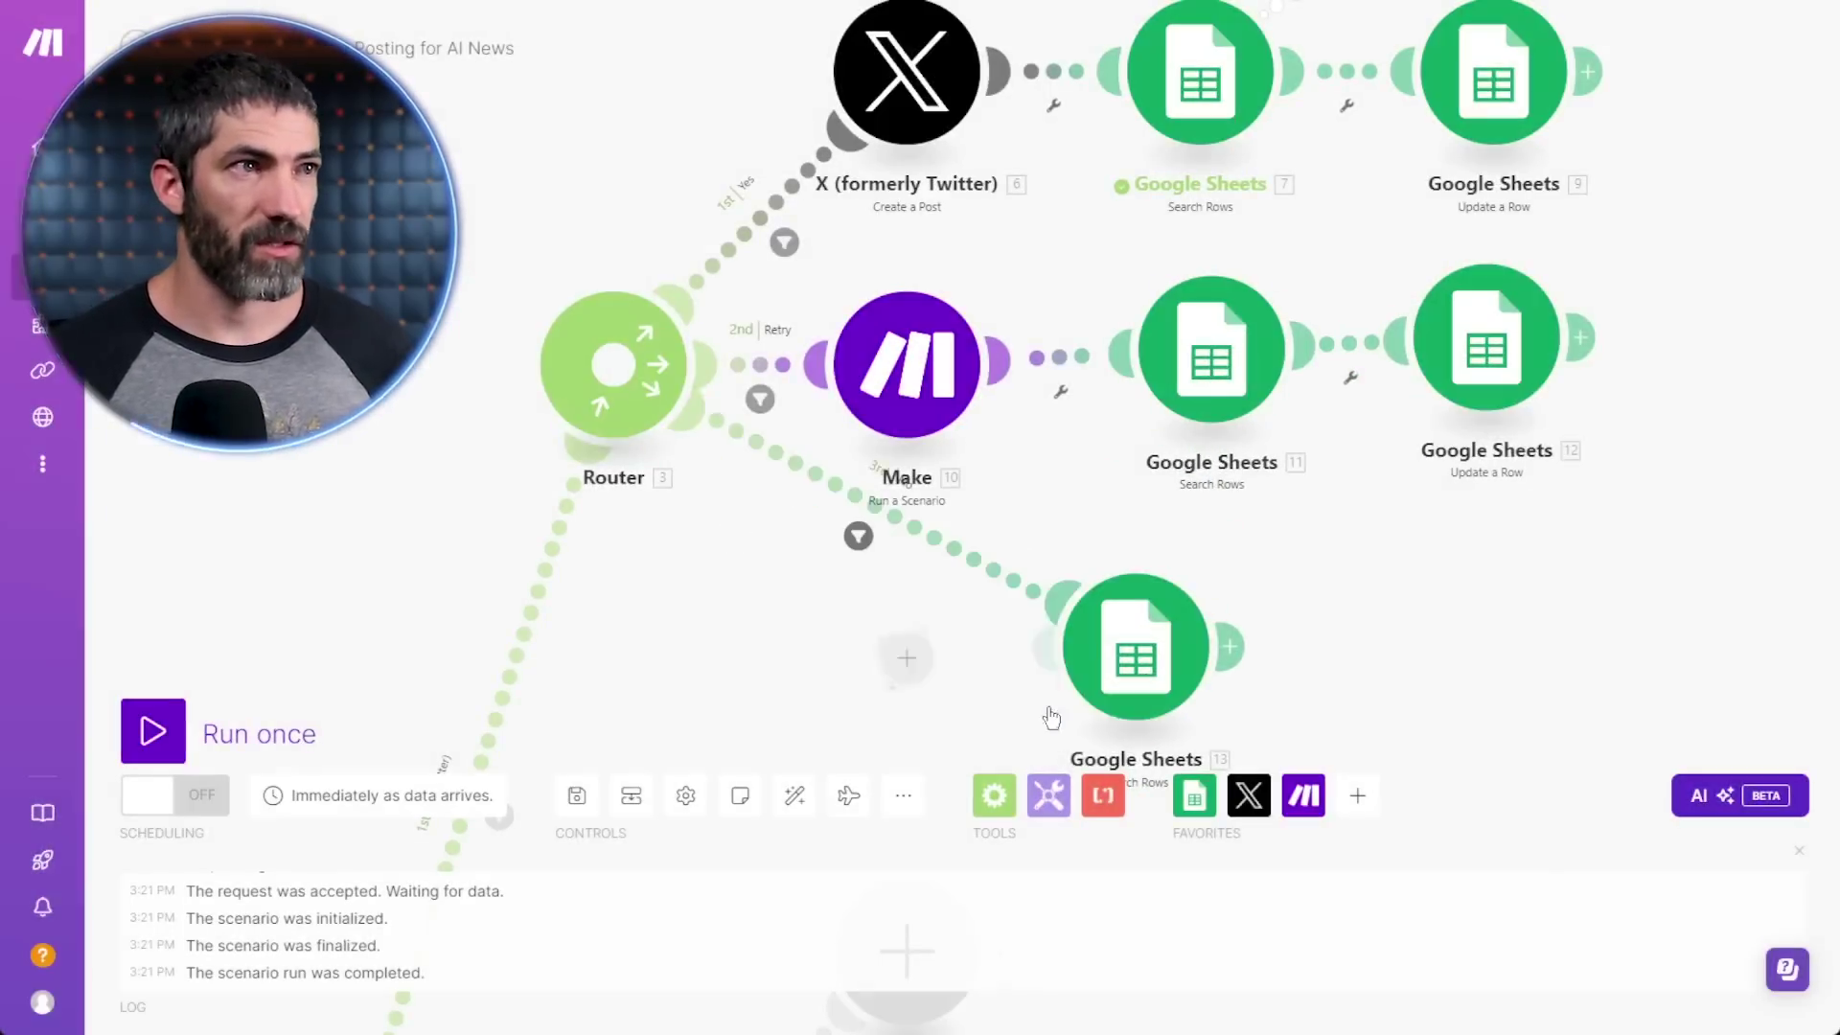
right_click(1486, 338)
click(1574, 490)
click(1168, 678)
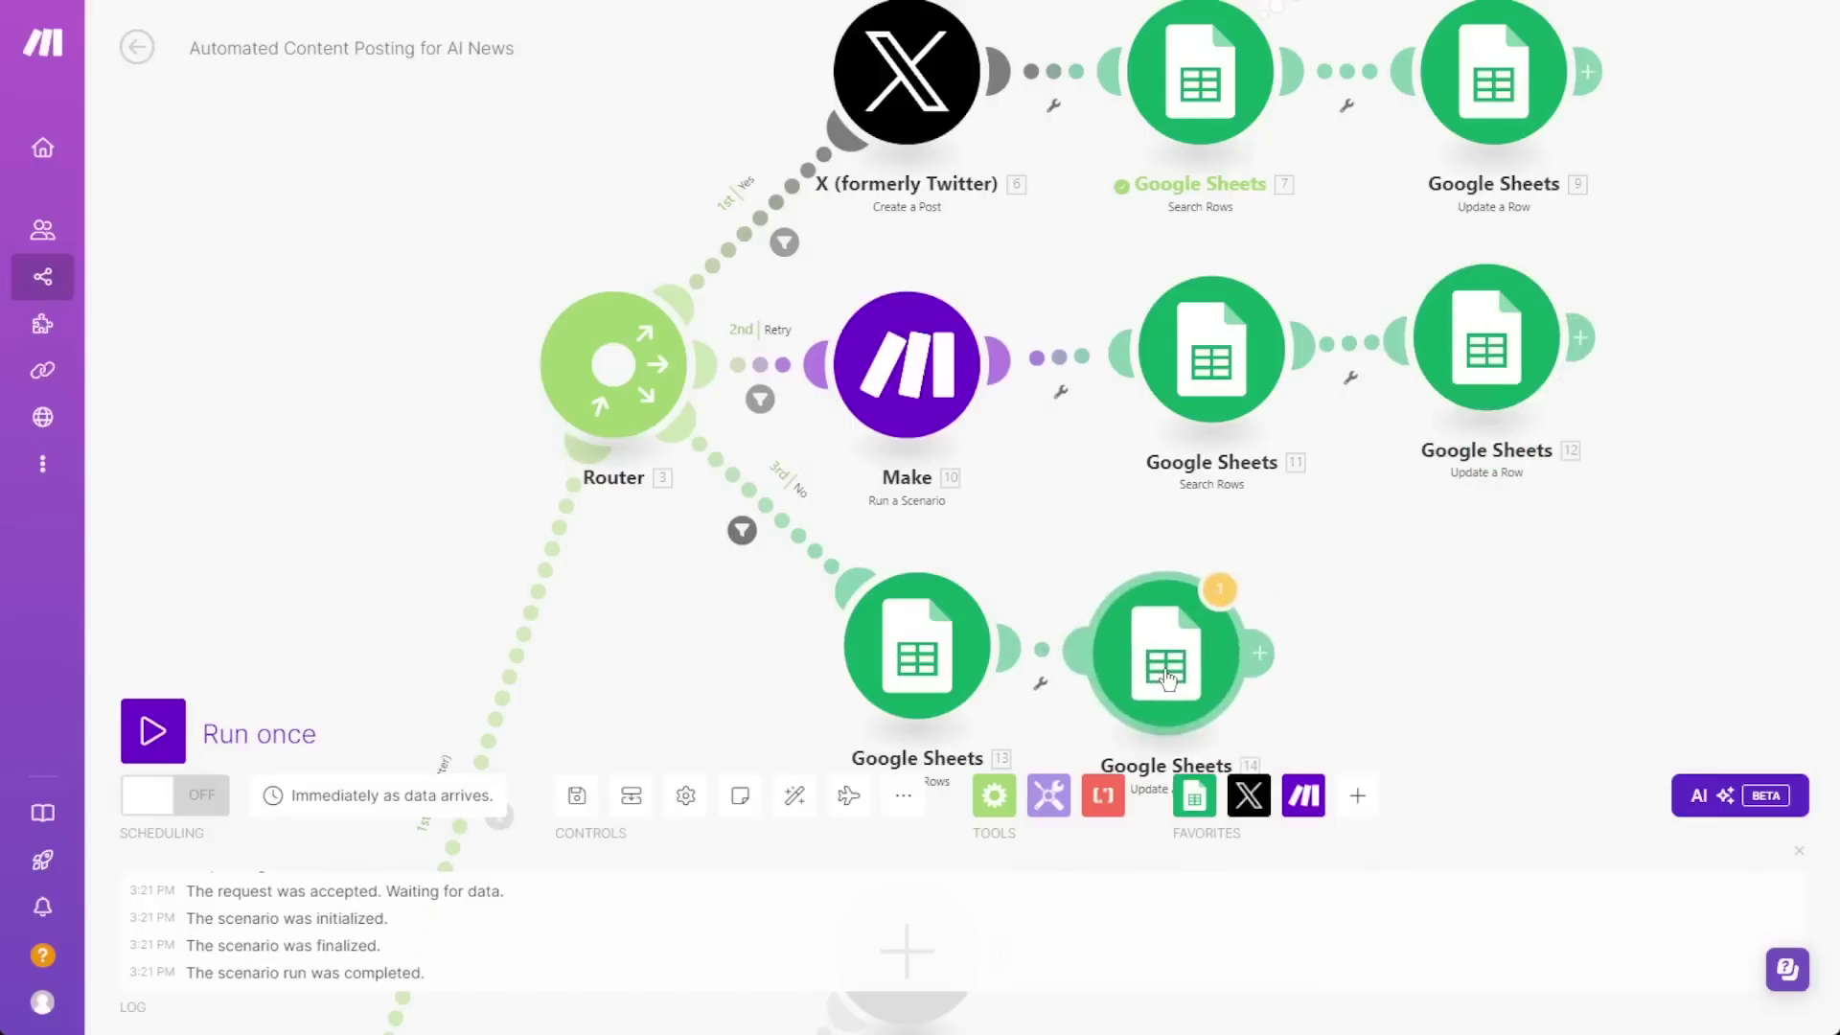
click(1195, 563)
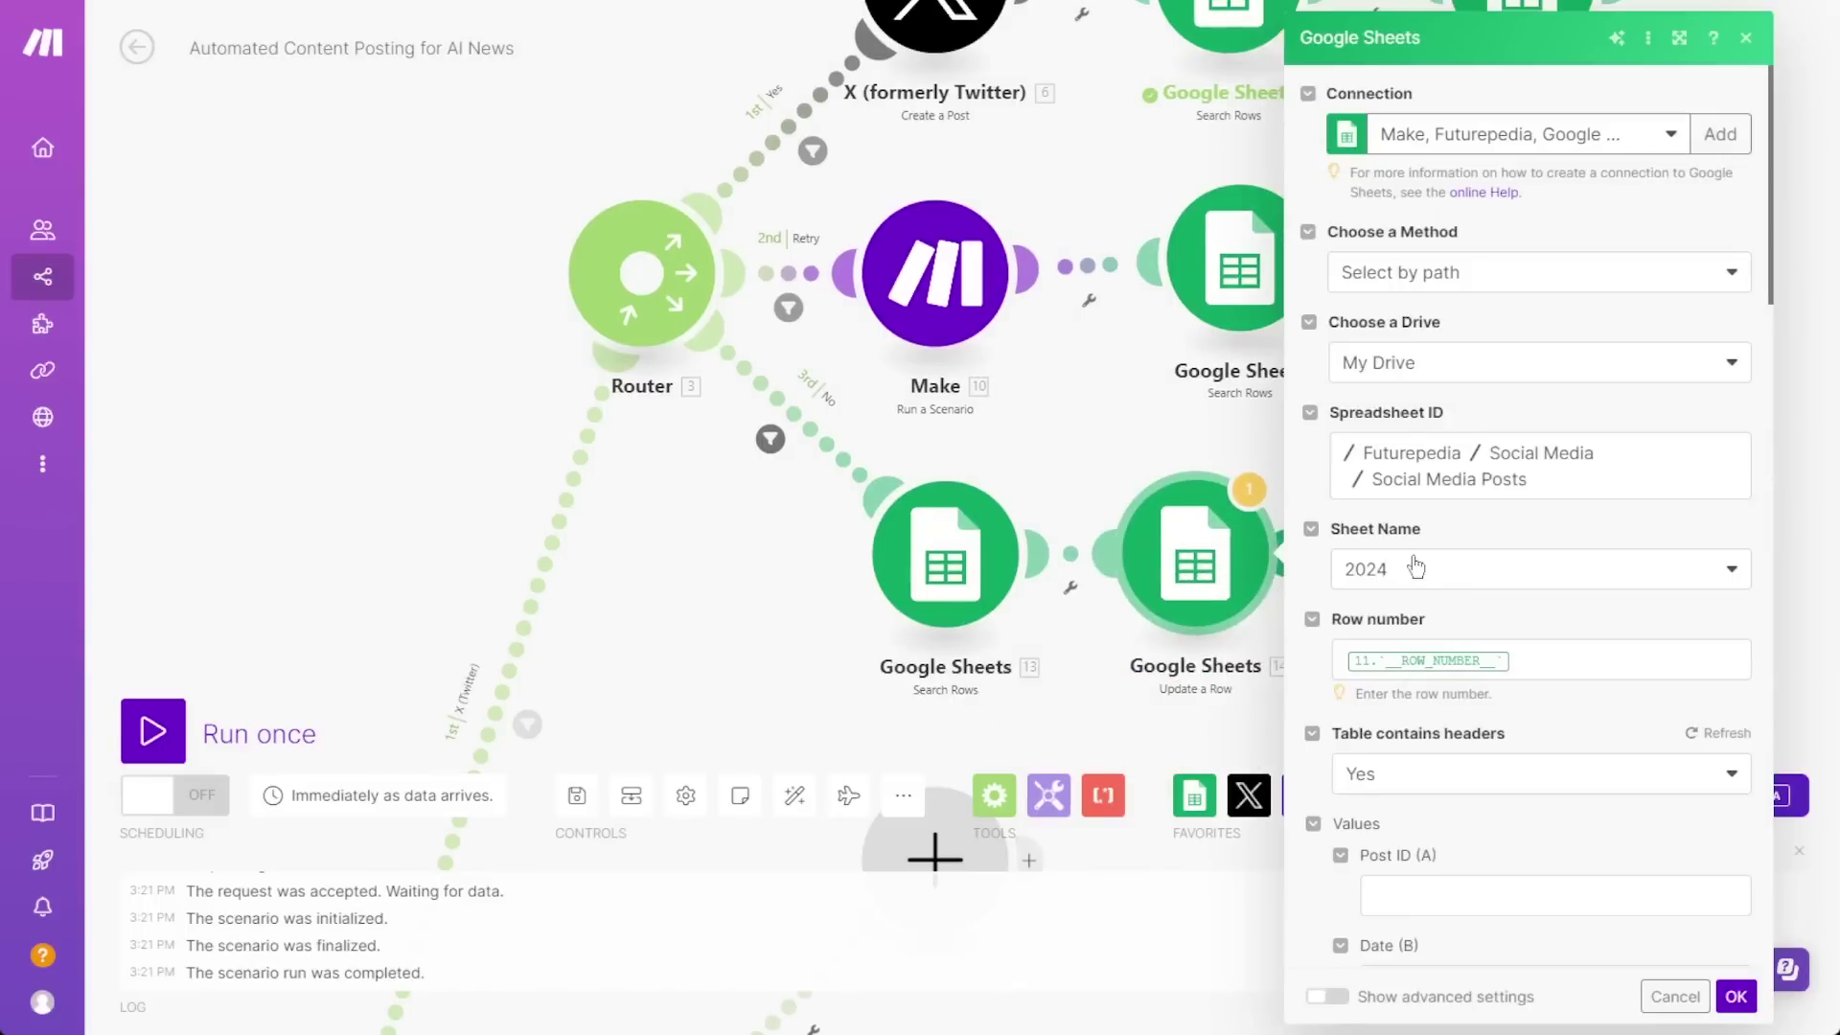
scroll(1416, 568, down, 2)
click(1548, 548)
key(BackSpace)
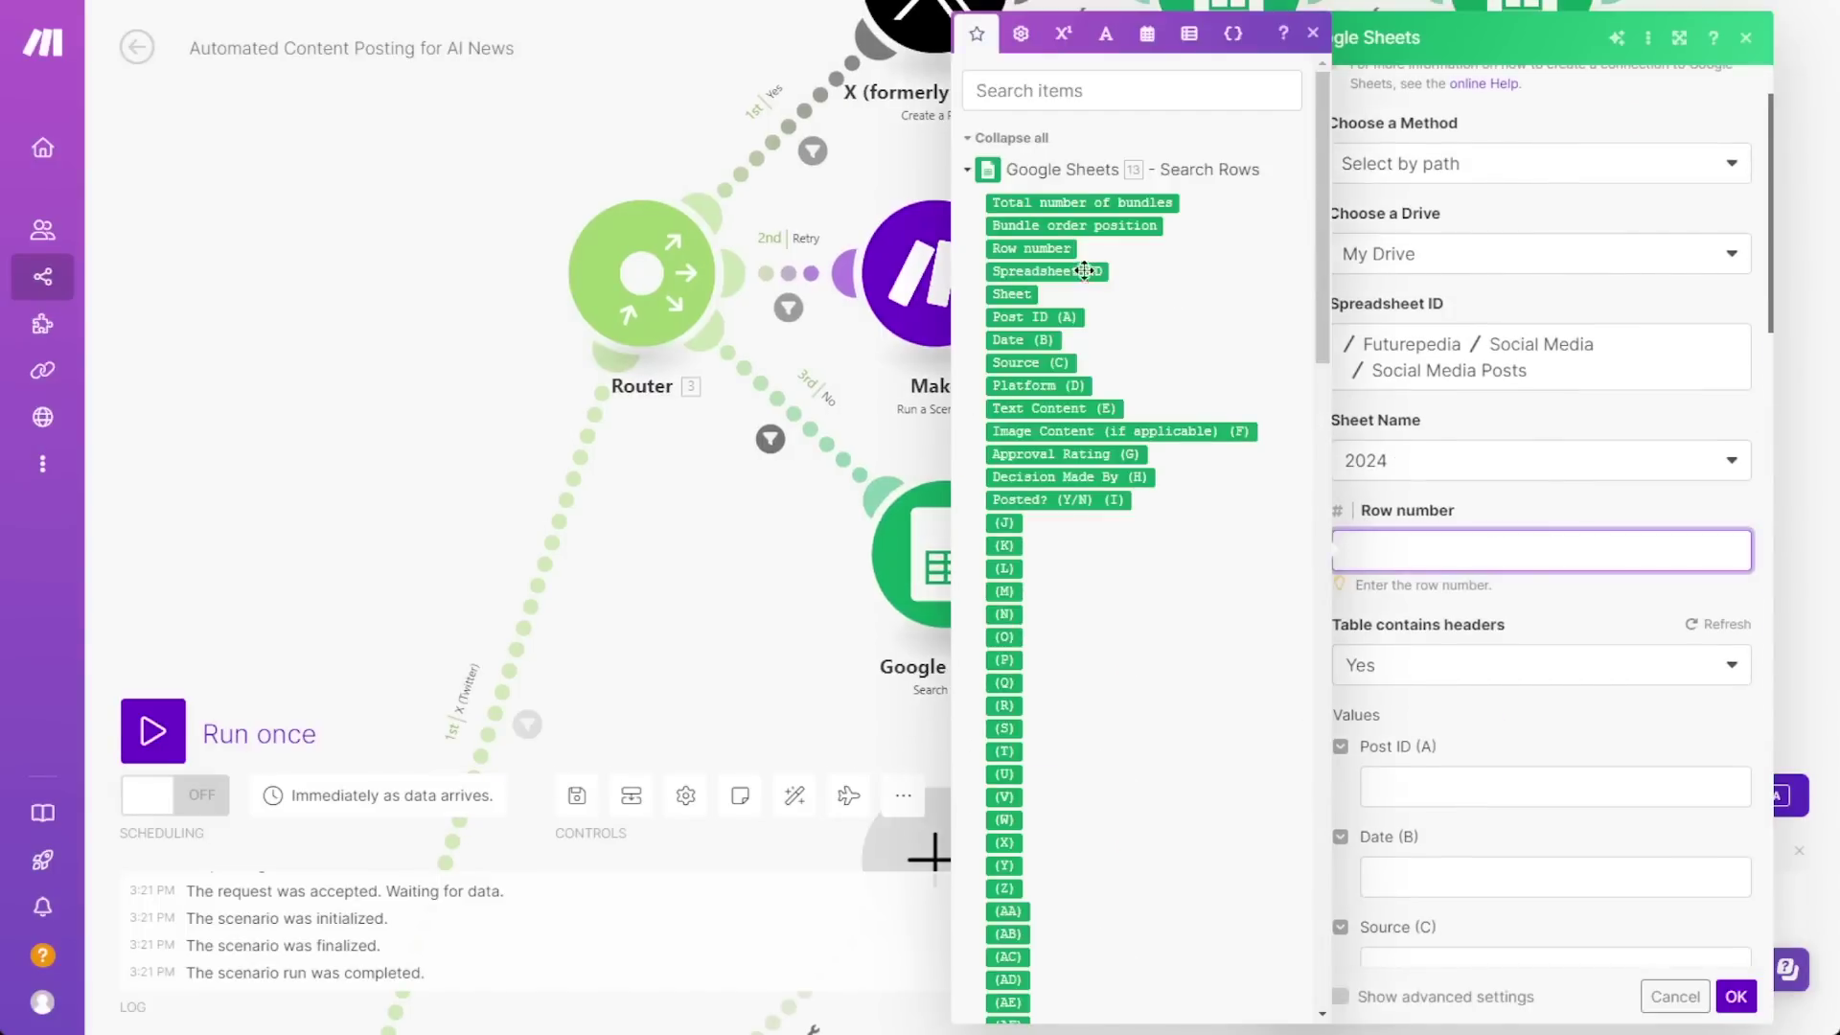
click(1028, 248)
scroll(1514, 618, down, 10)
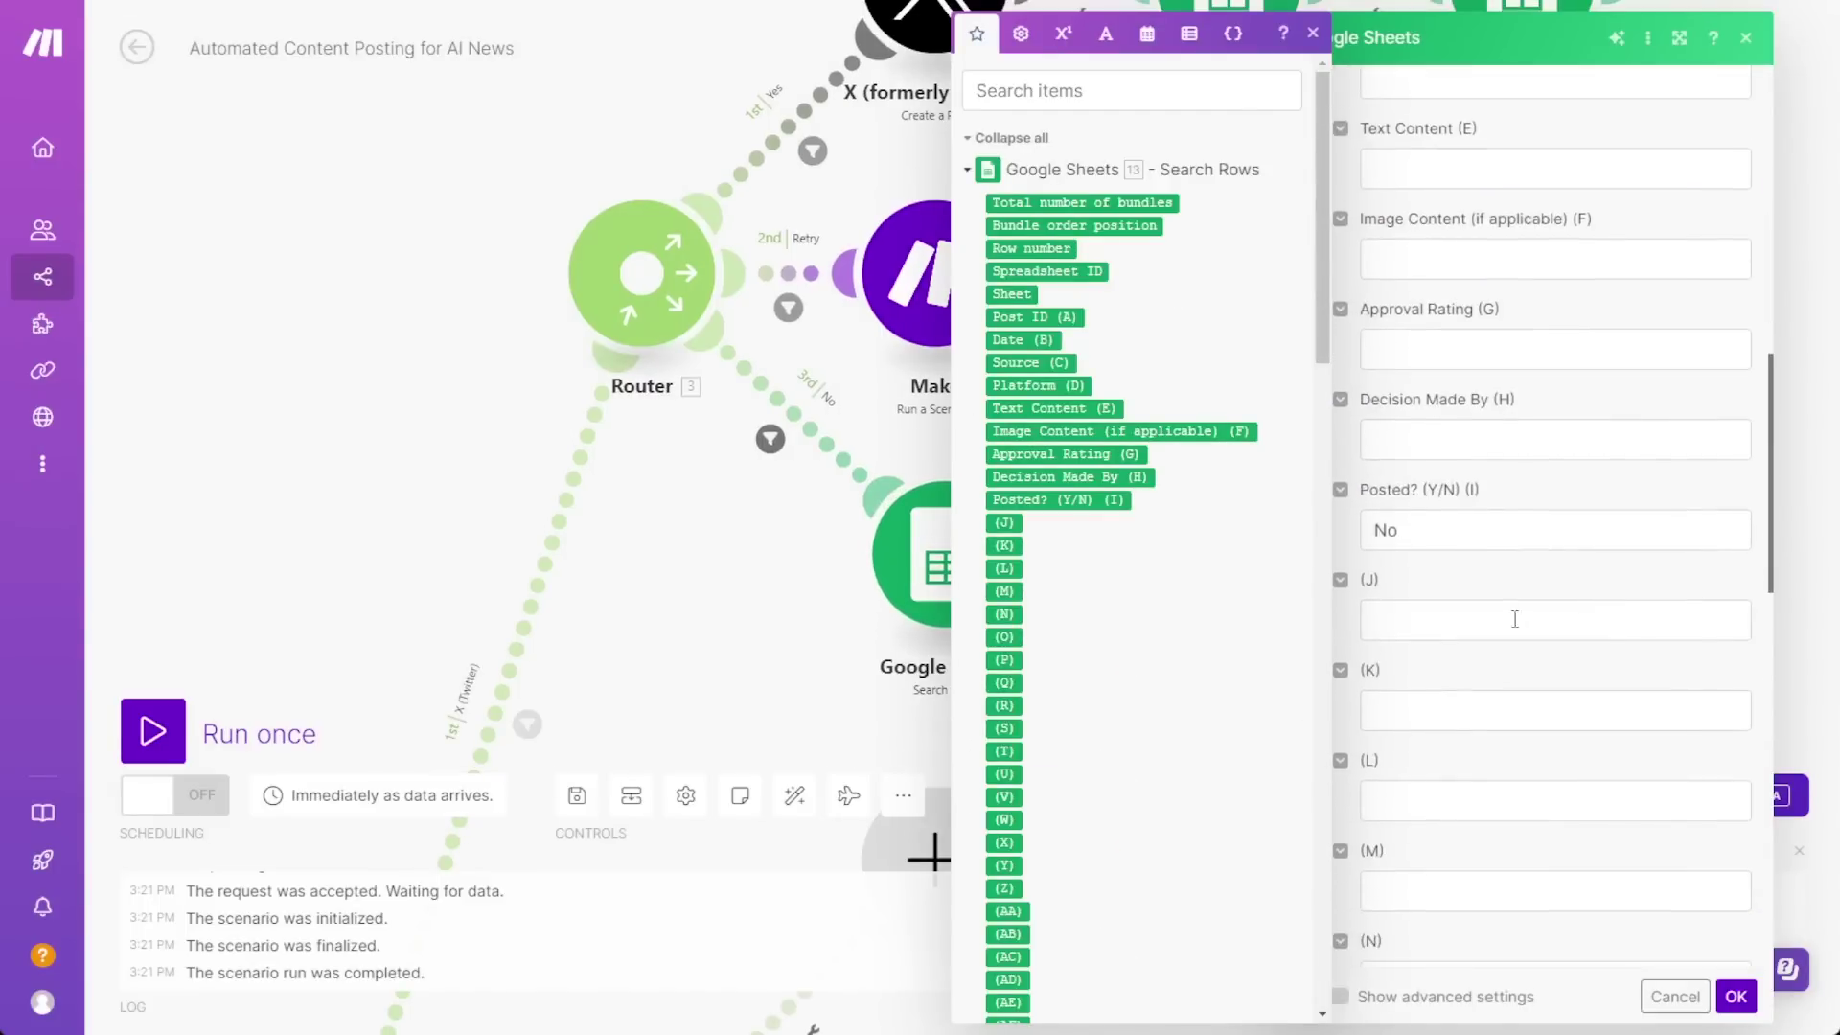
click(1473, 534)
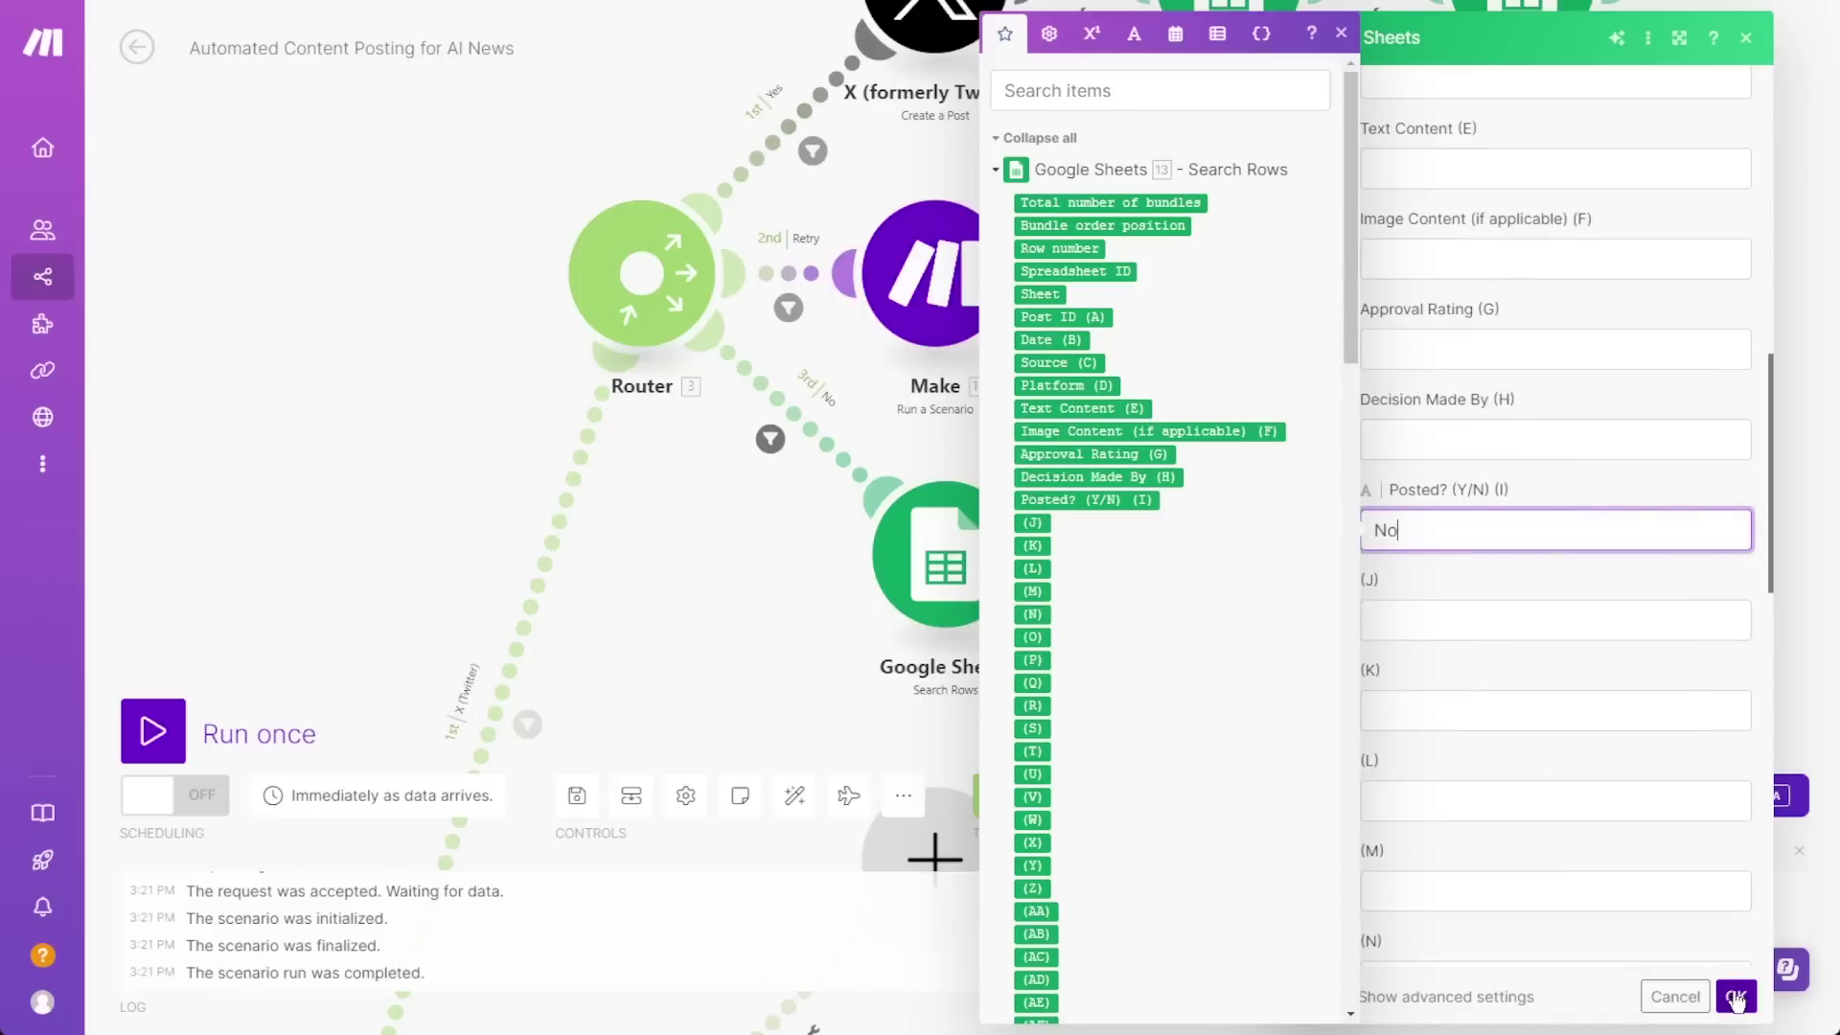
click(1737, 997)
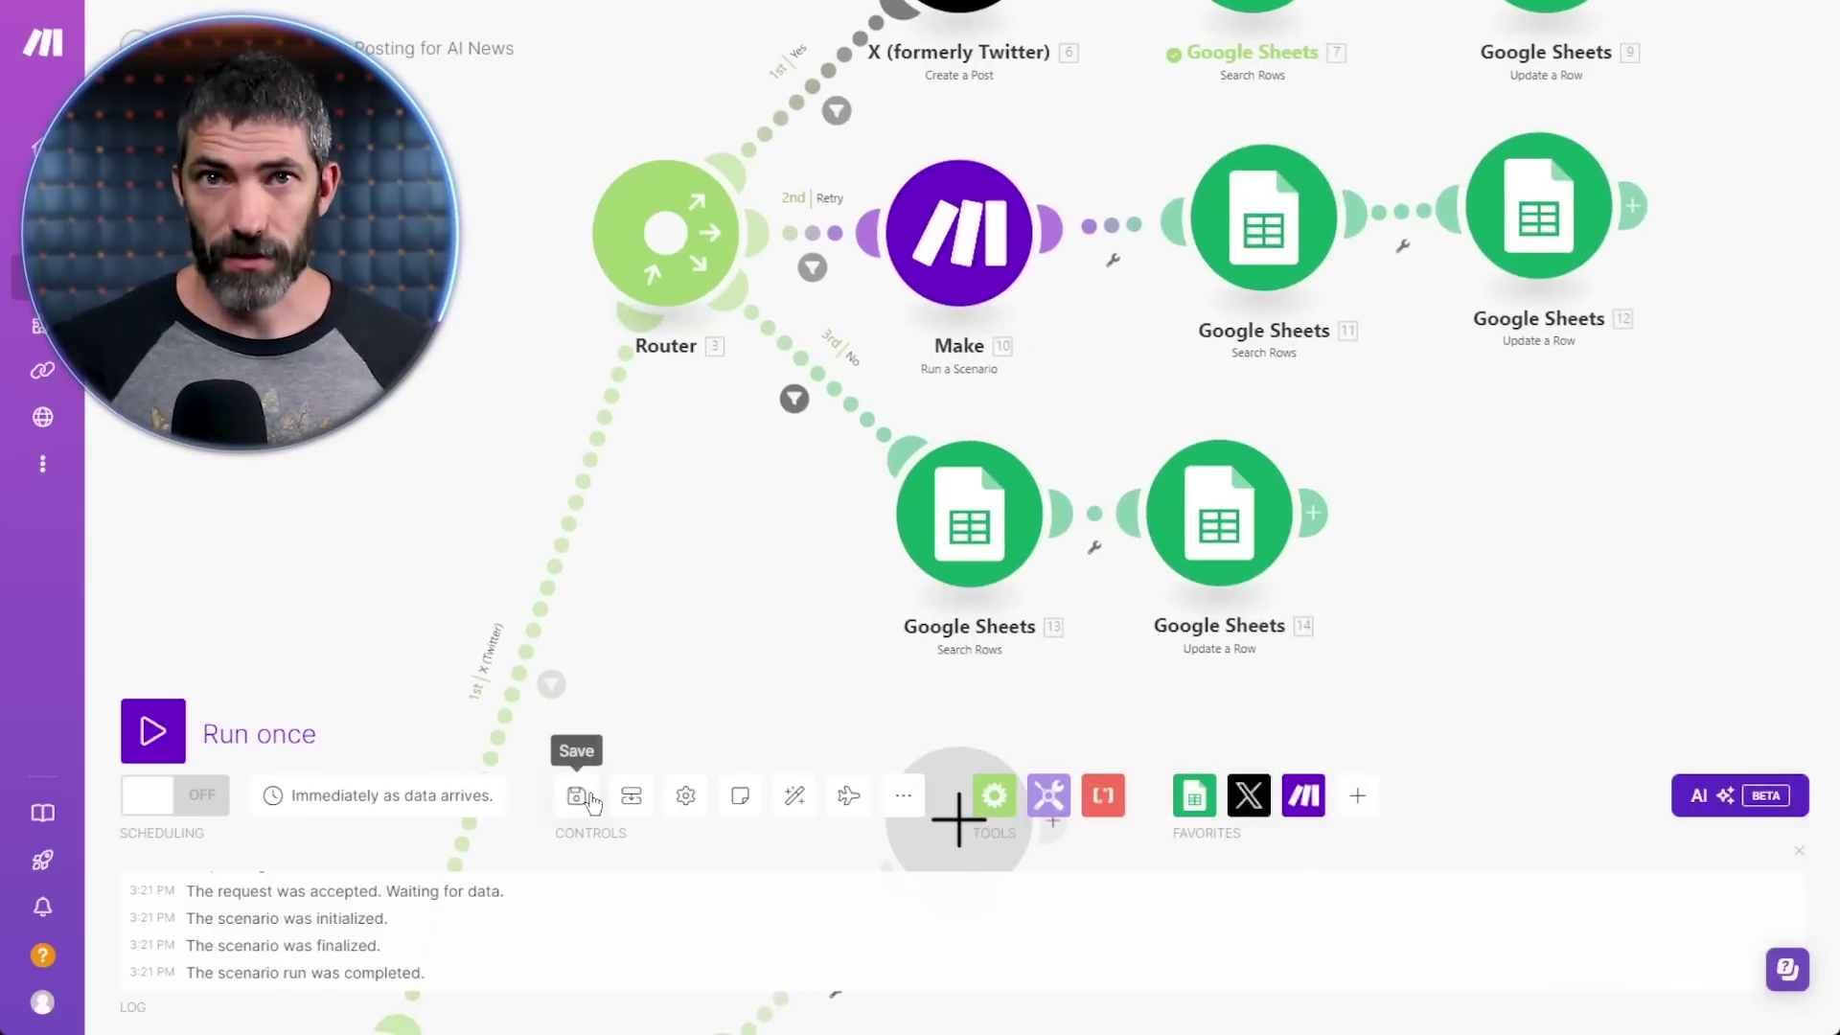
- Save and auto-align the scenario, then send the article link to the news channel
click(590, 801)
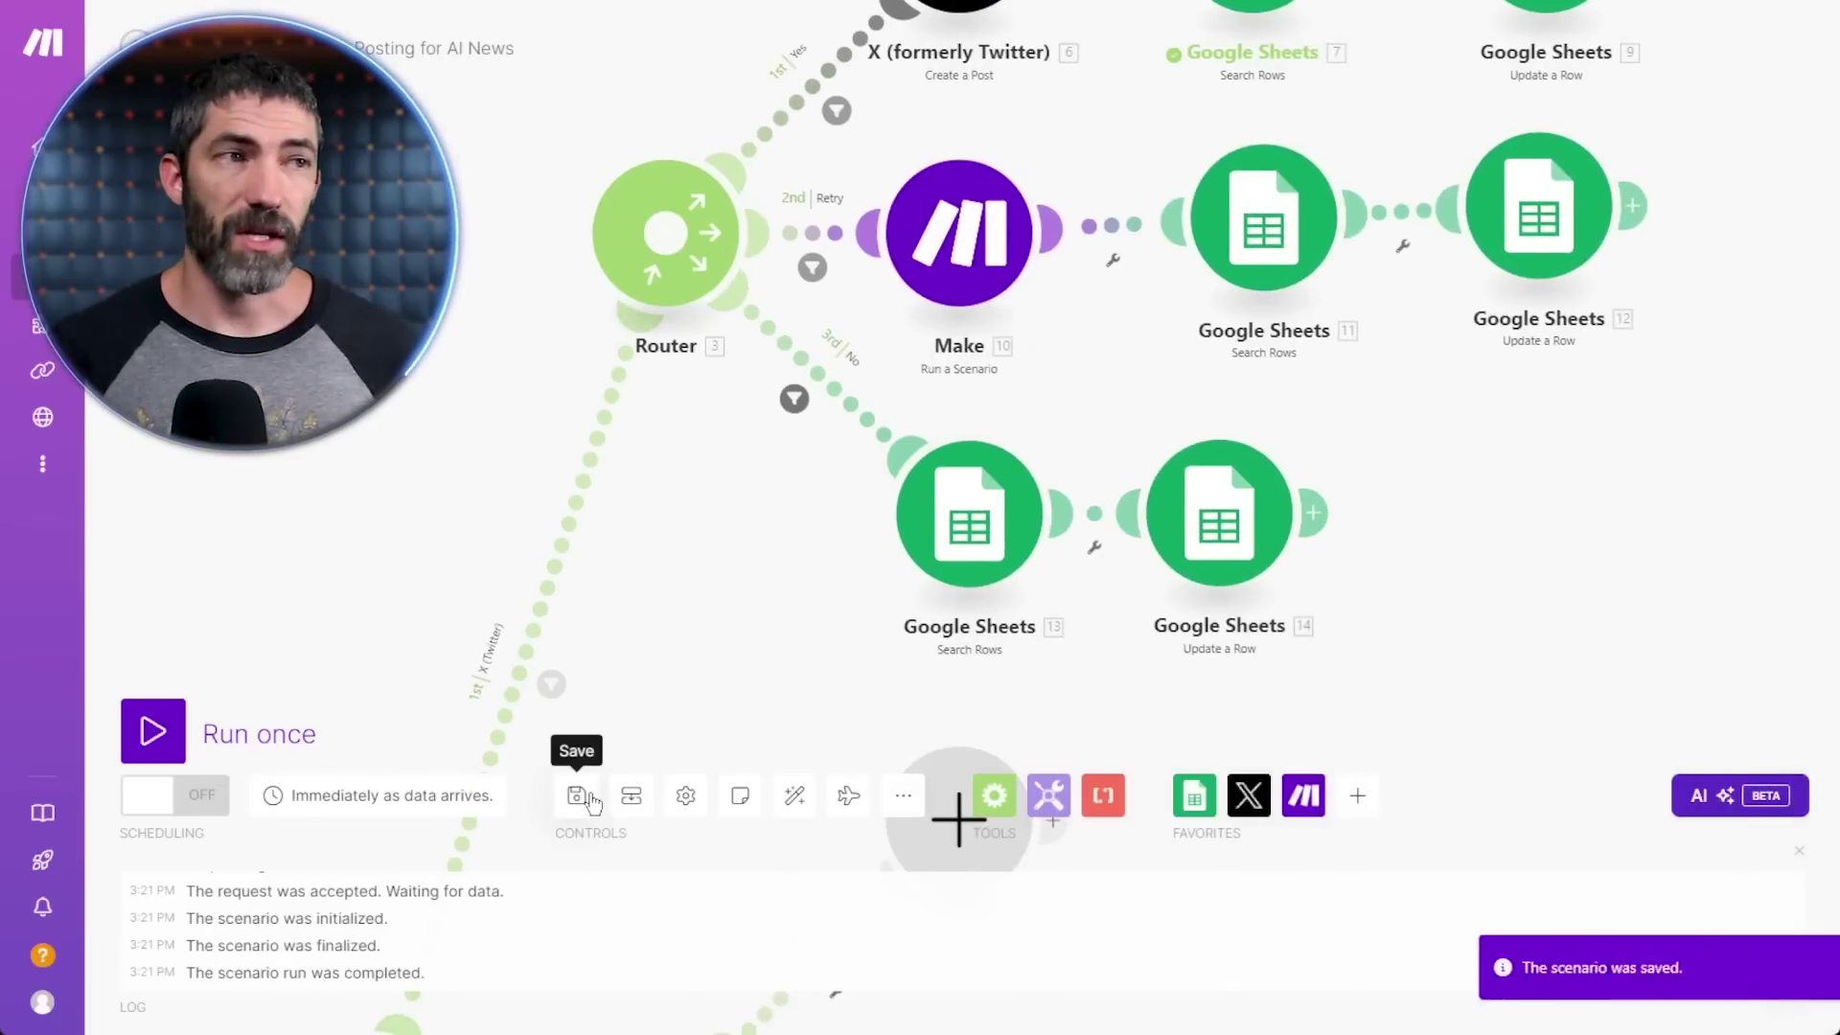
click(794, 800)
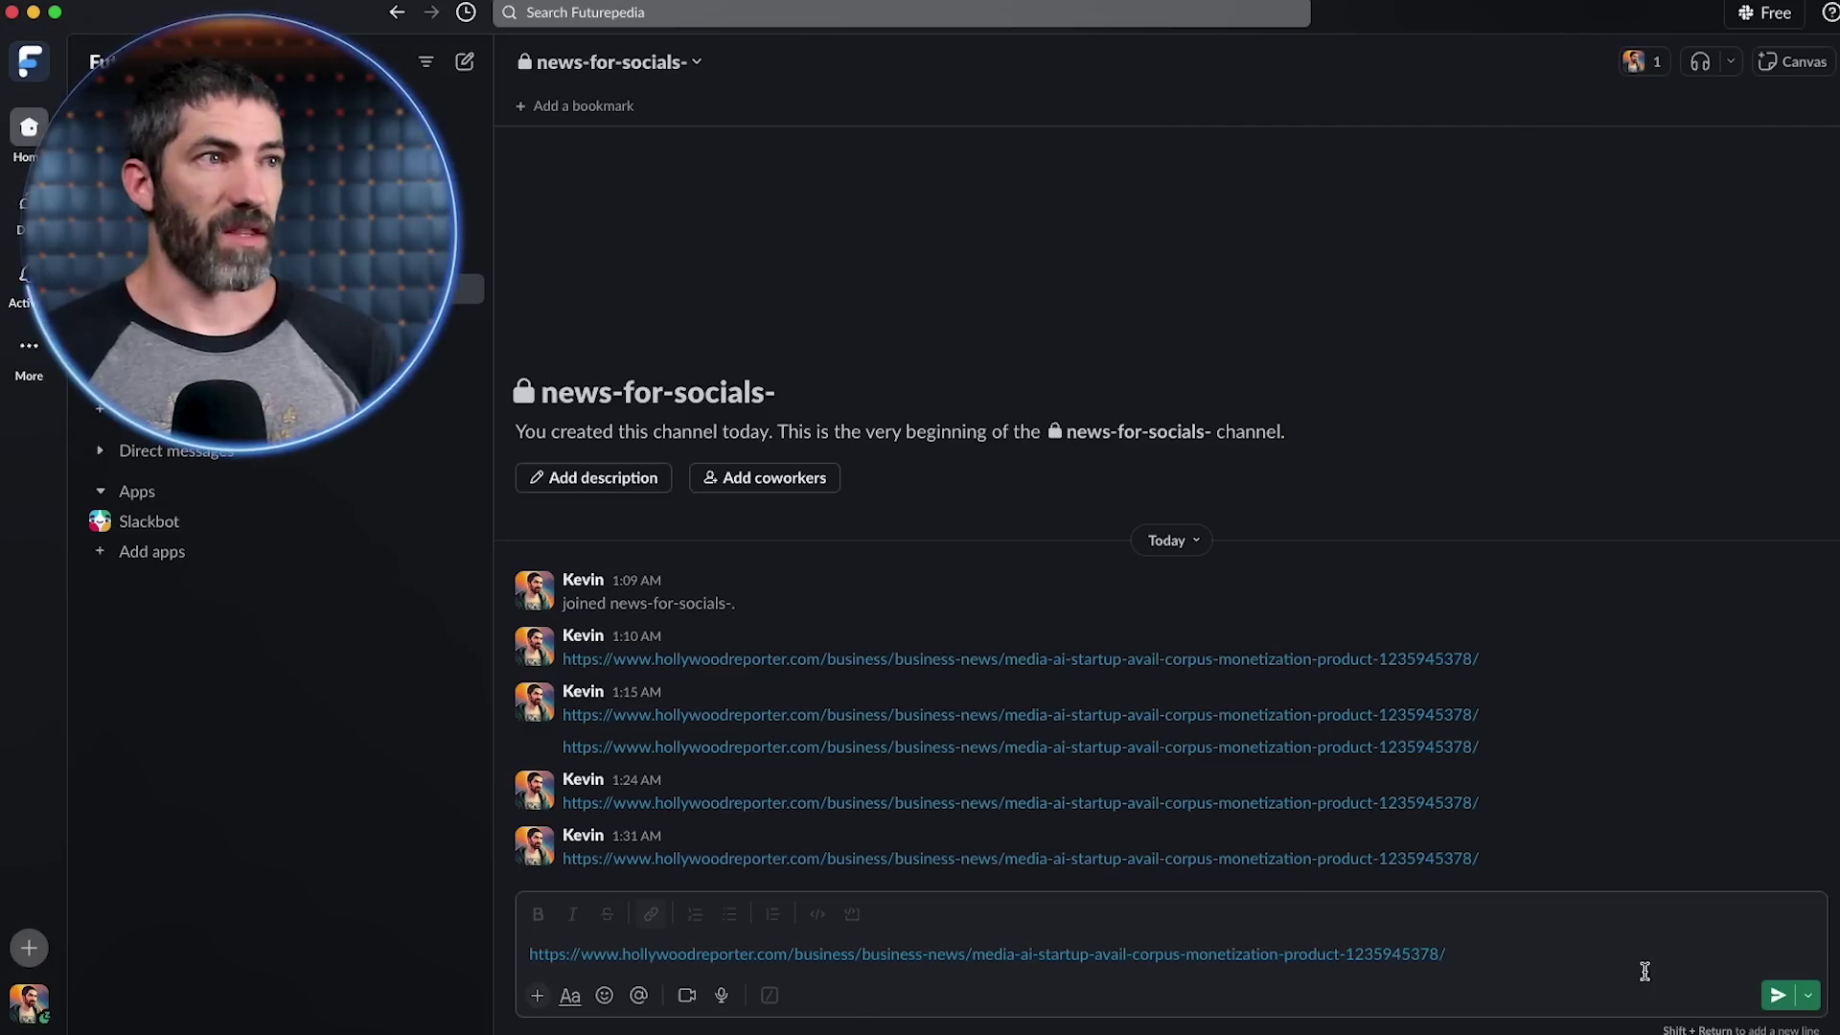
click(1777, 995)
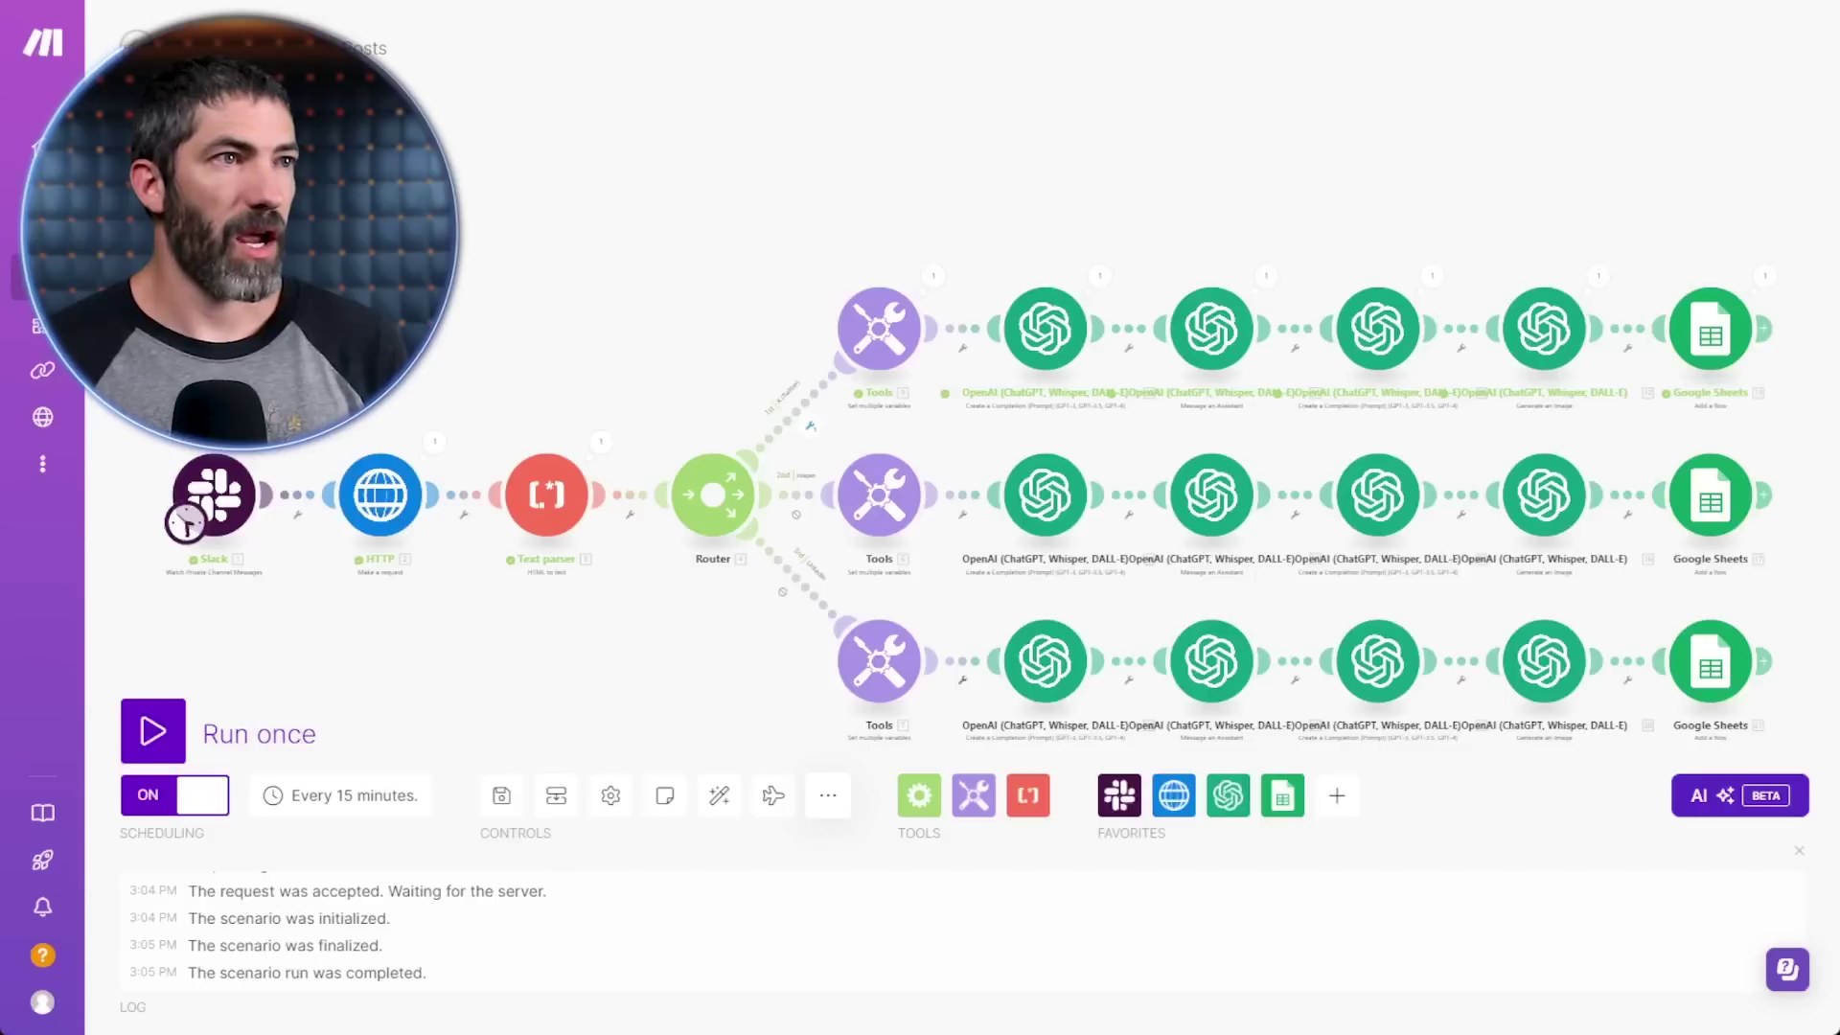
- Leave the 15-minute schedule unchanged and run the content generation scenario once
click(362, 792)
click(384, 484)
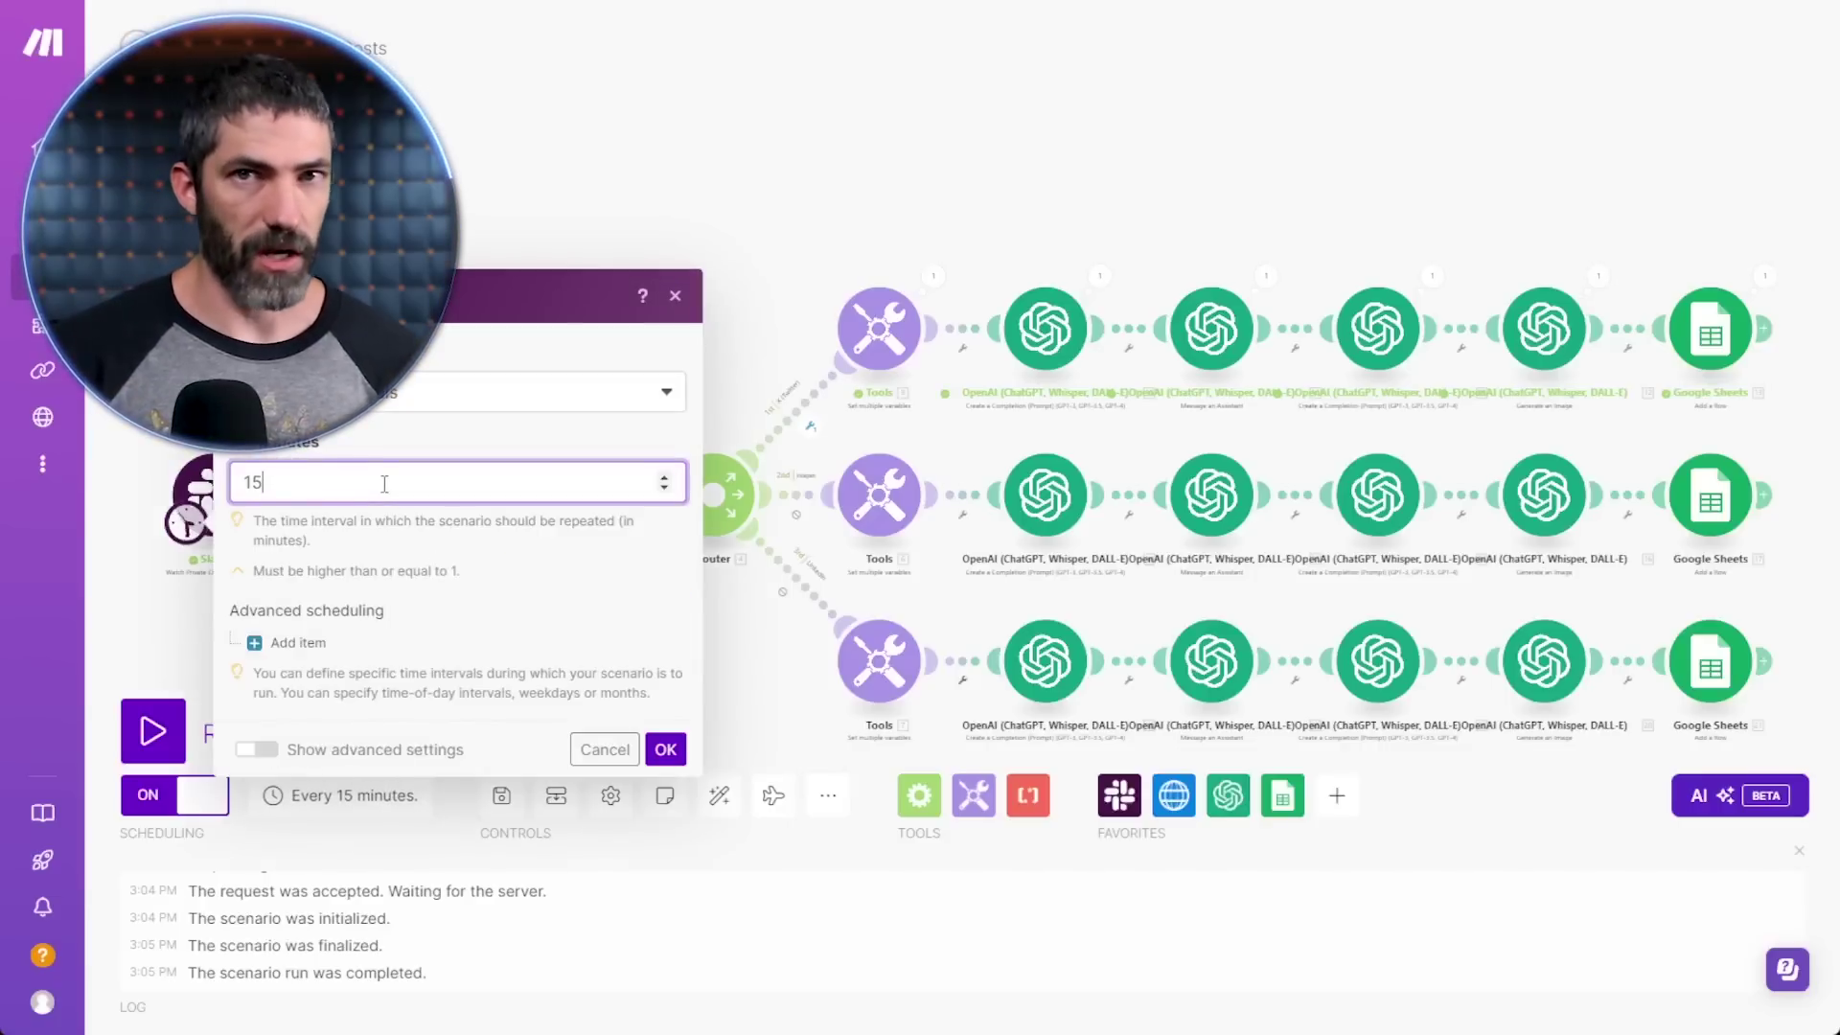
click(618, 753)
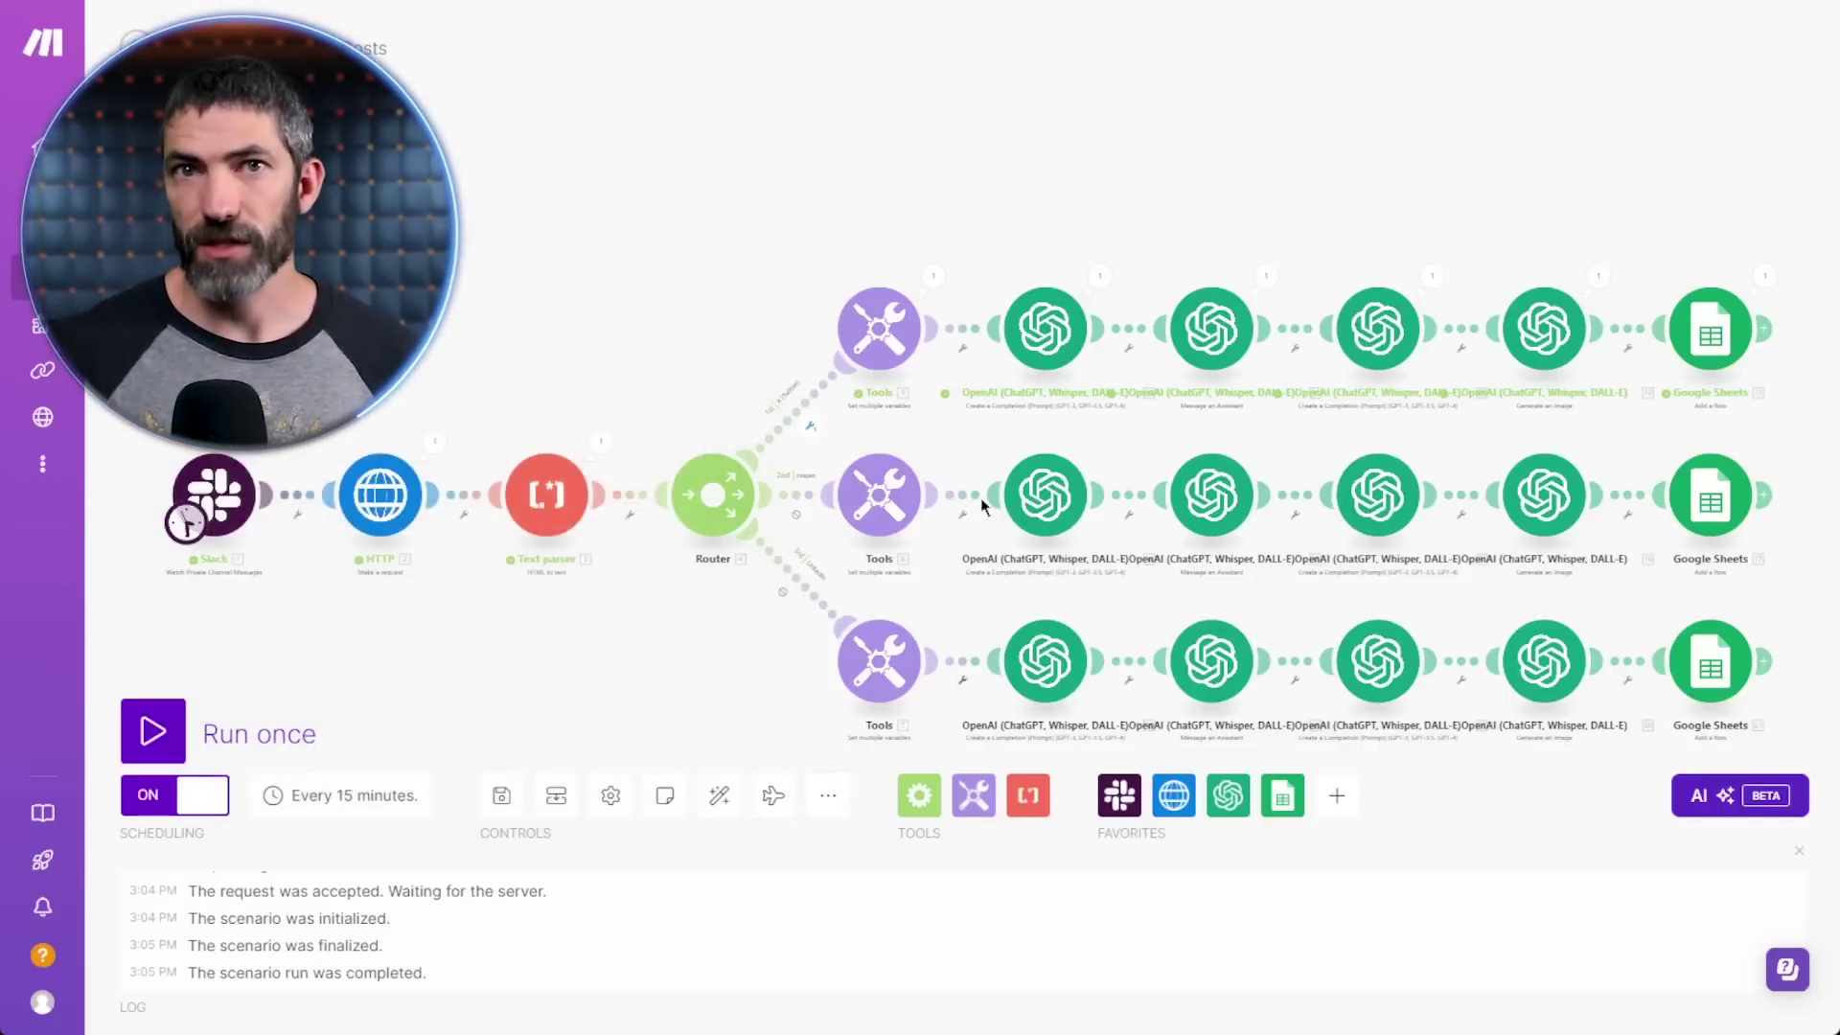
click(153, 732)
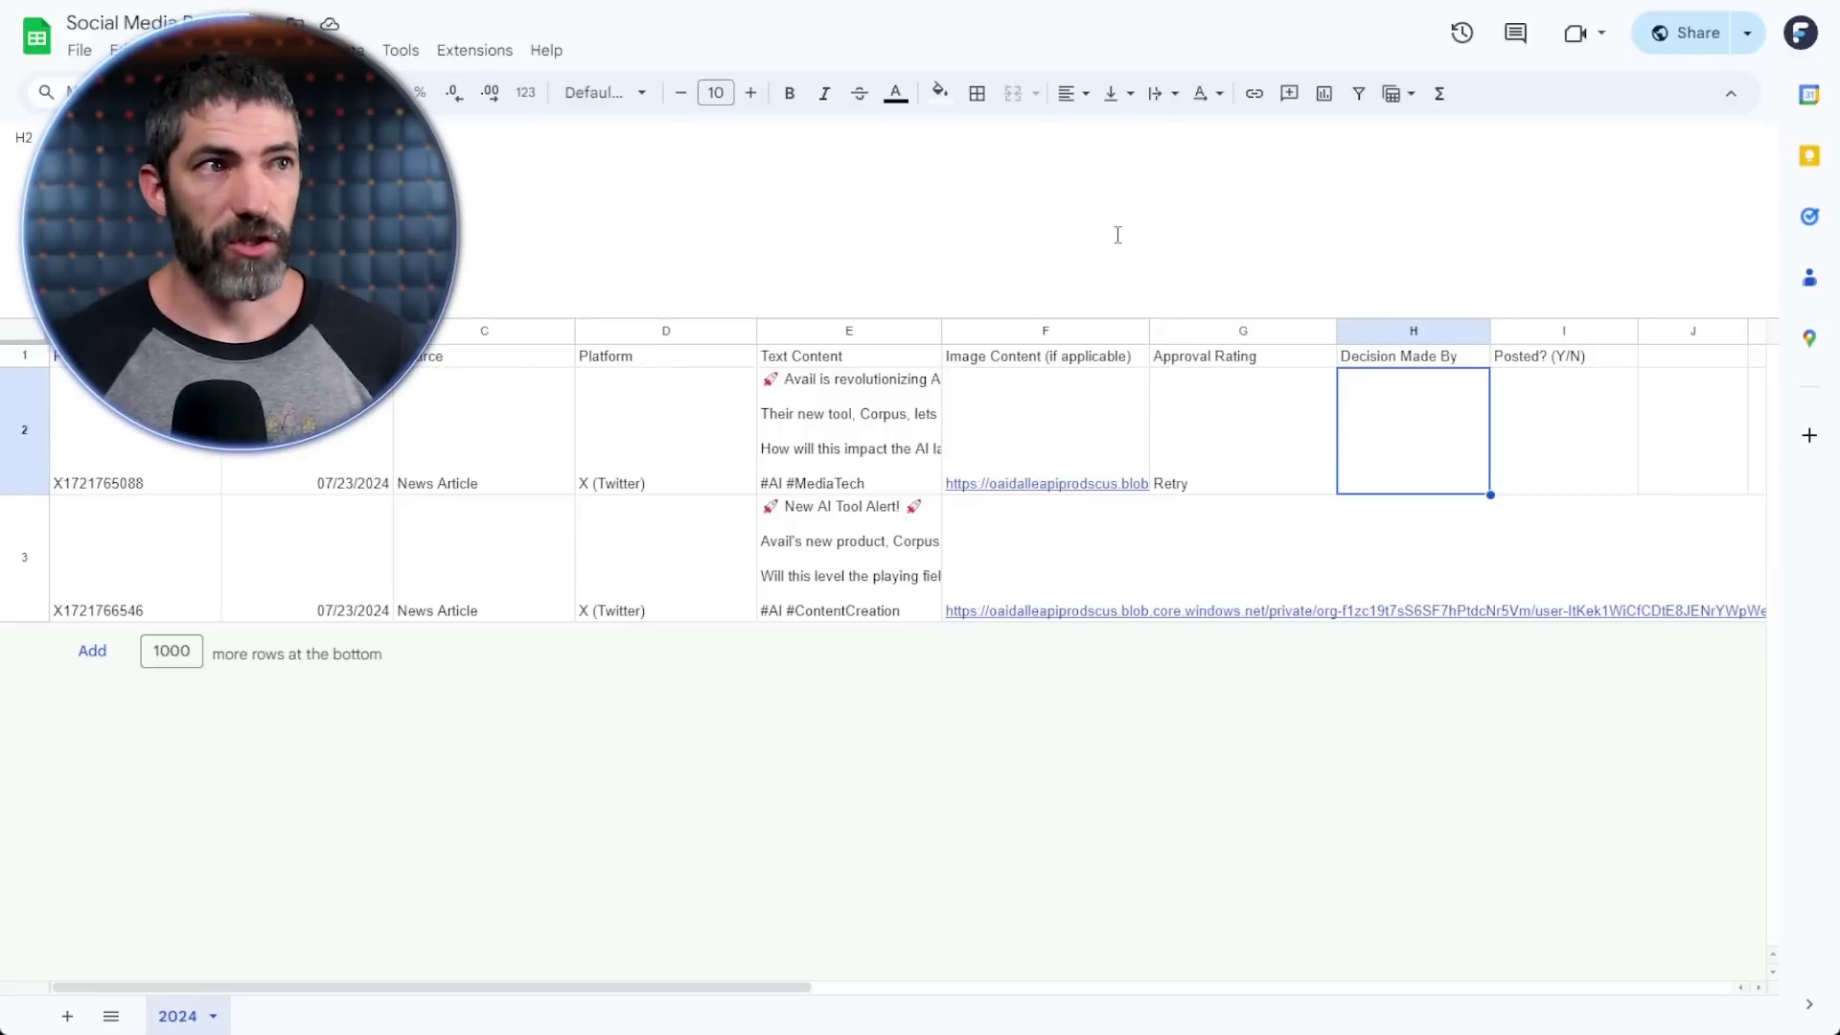
- Read the second post's full text and mark its Approval Rating in G3 as Yes
click(799, 540)
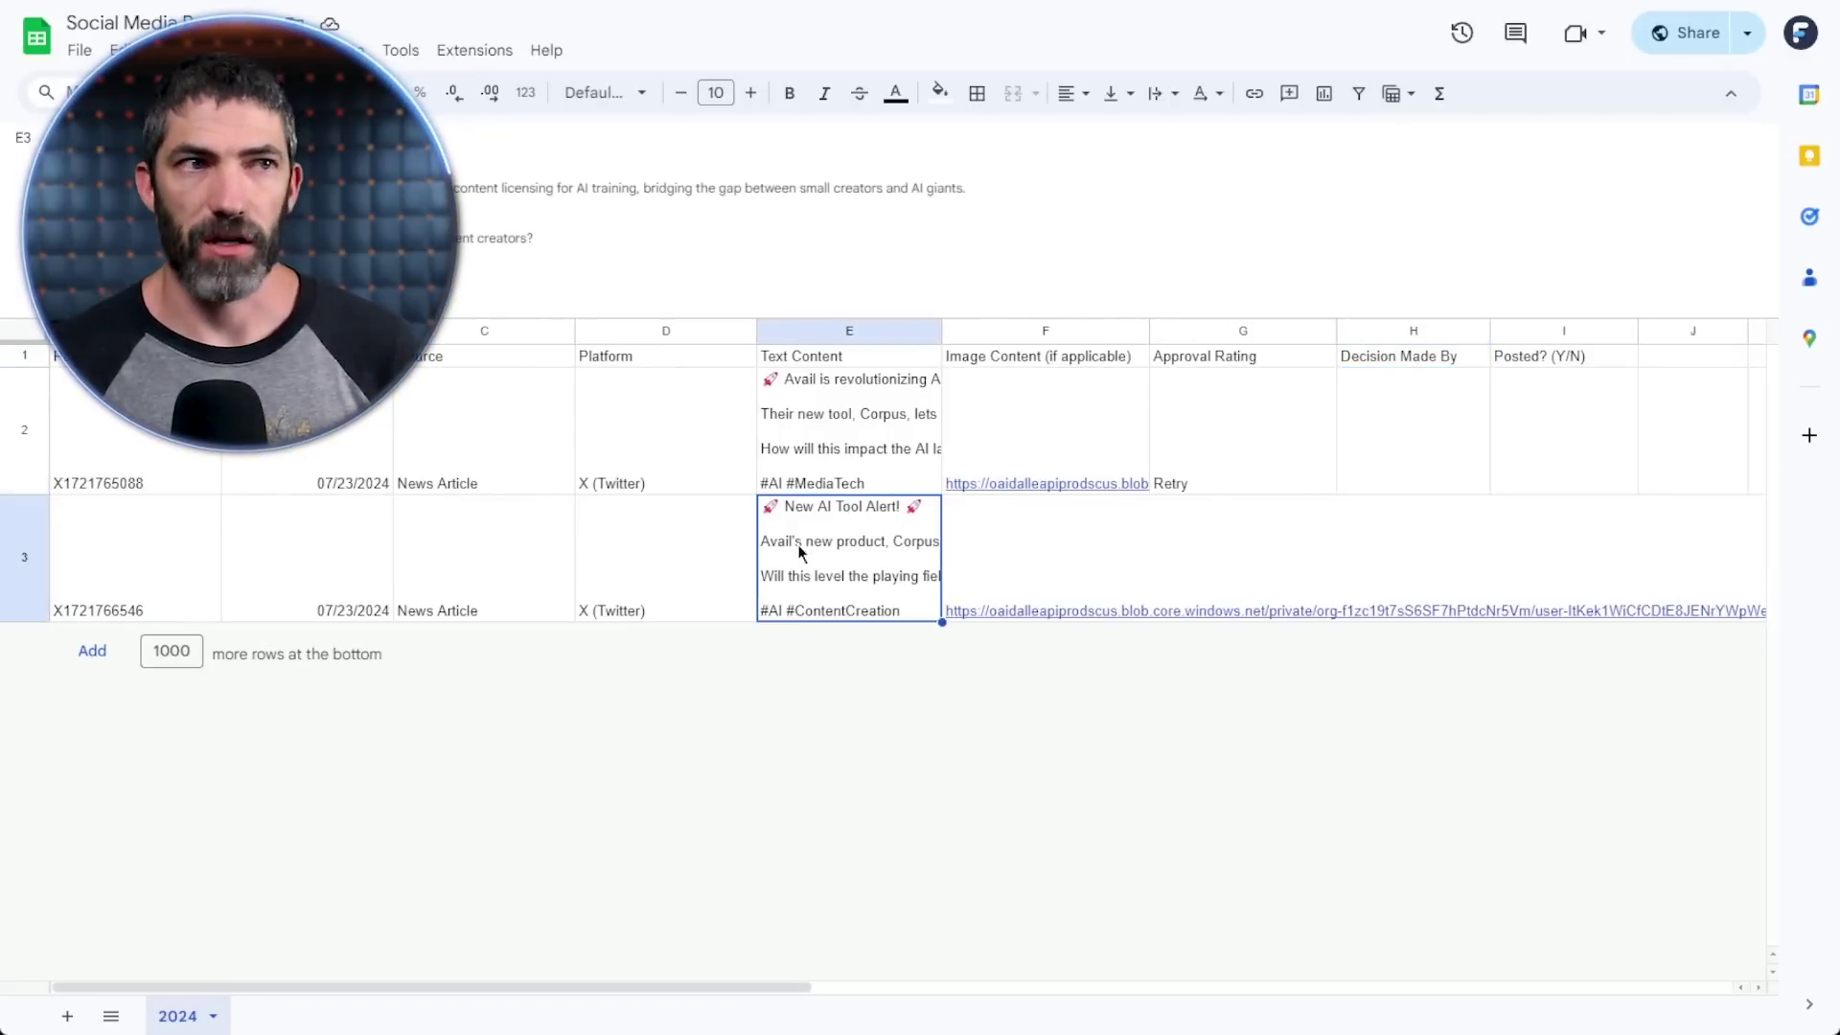
click(1194, 561)
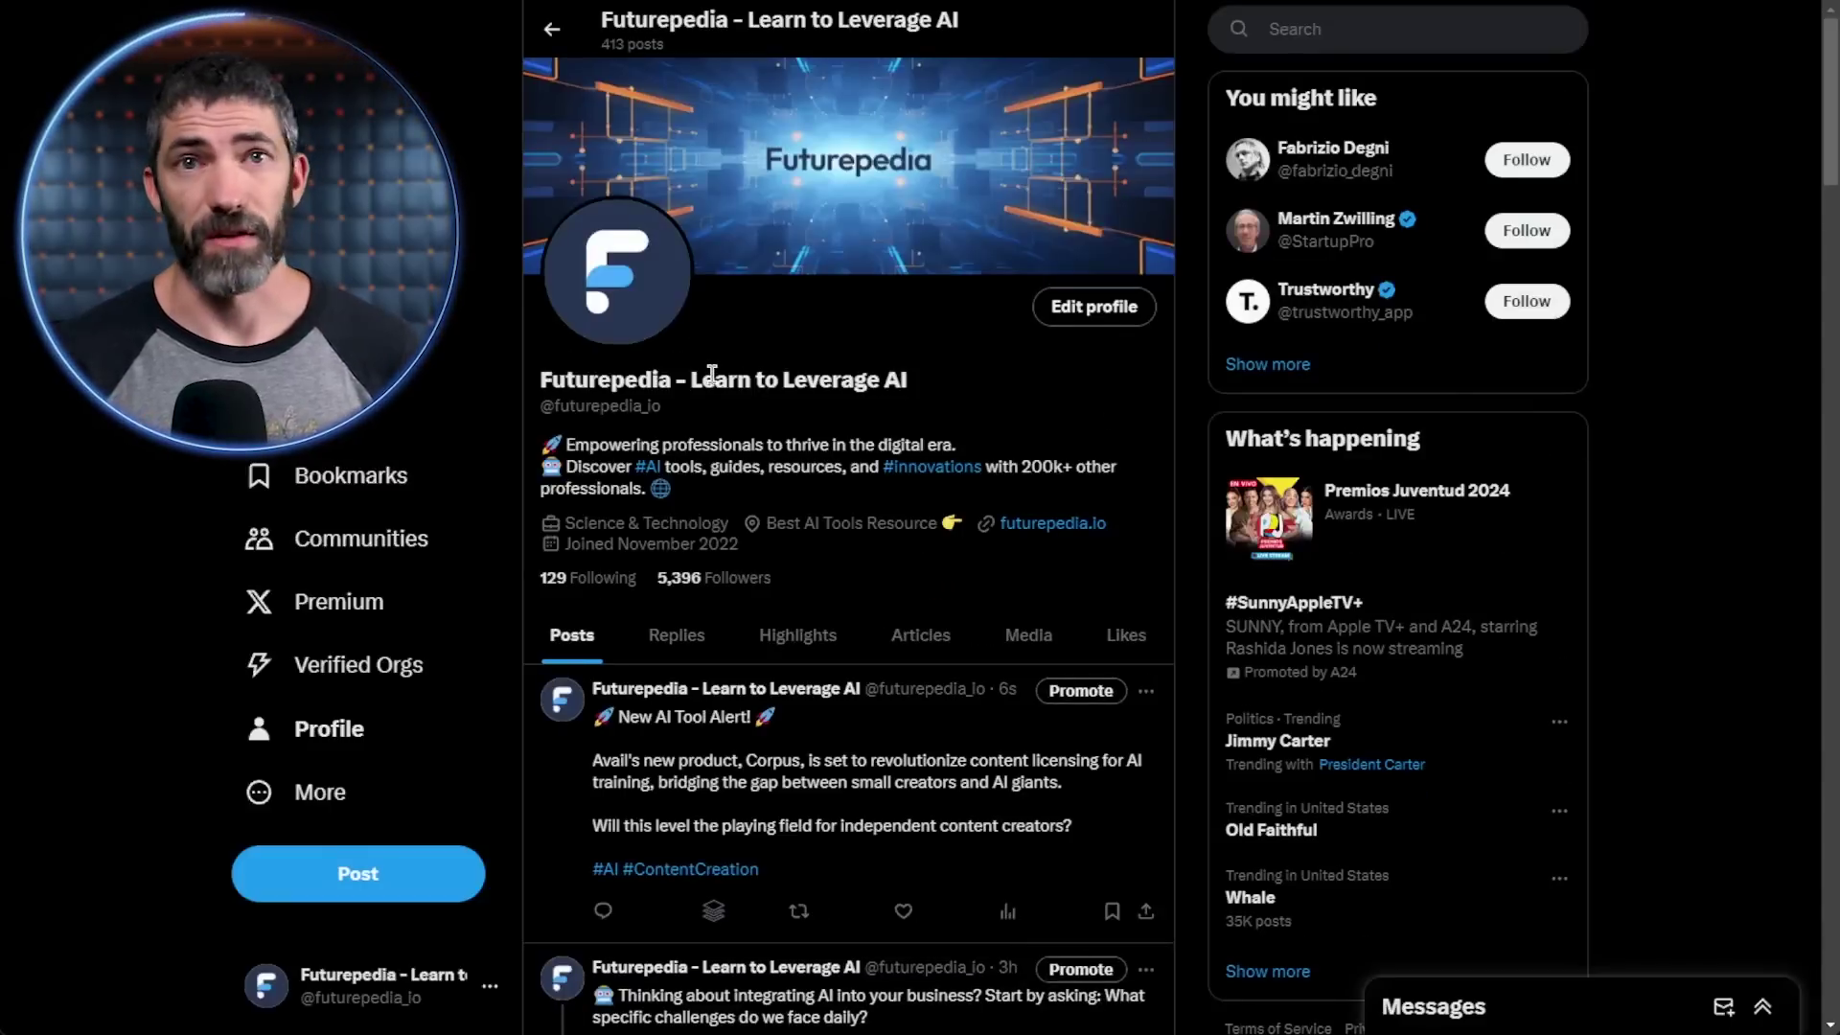
- Delete the newest 'New AI Tool Alert!' post from the X profile
scroll(712, 374, down, 2)
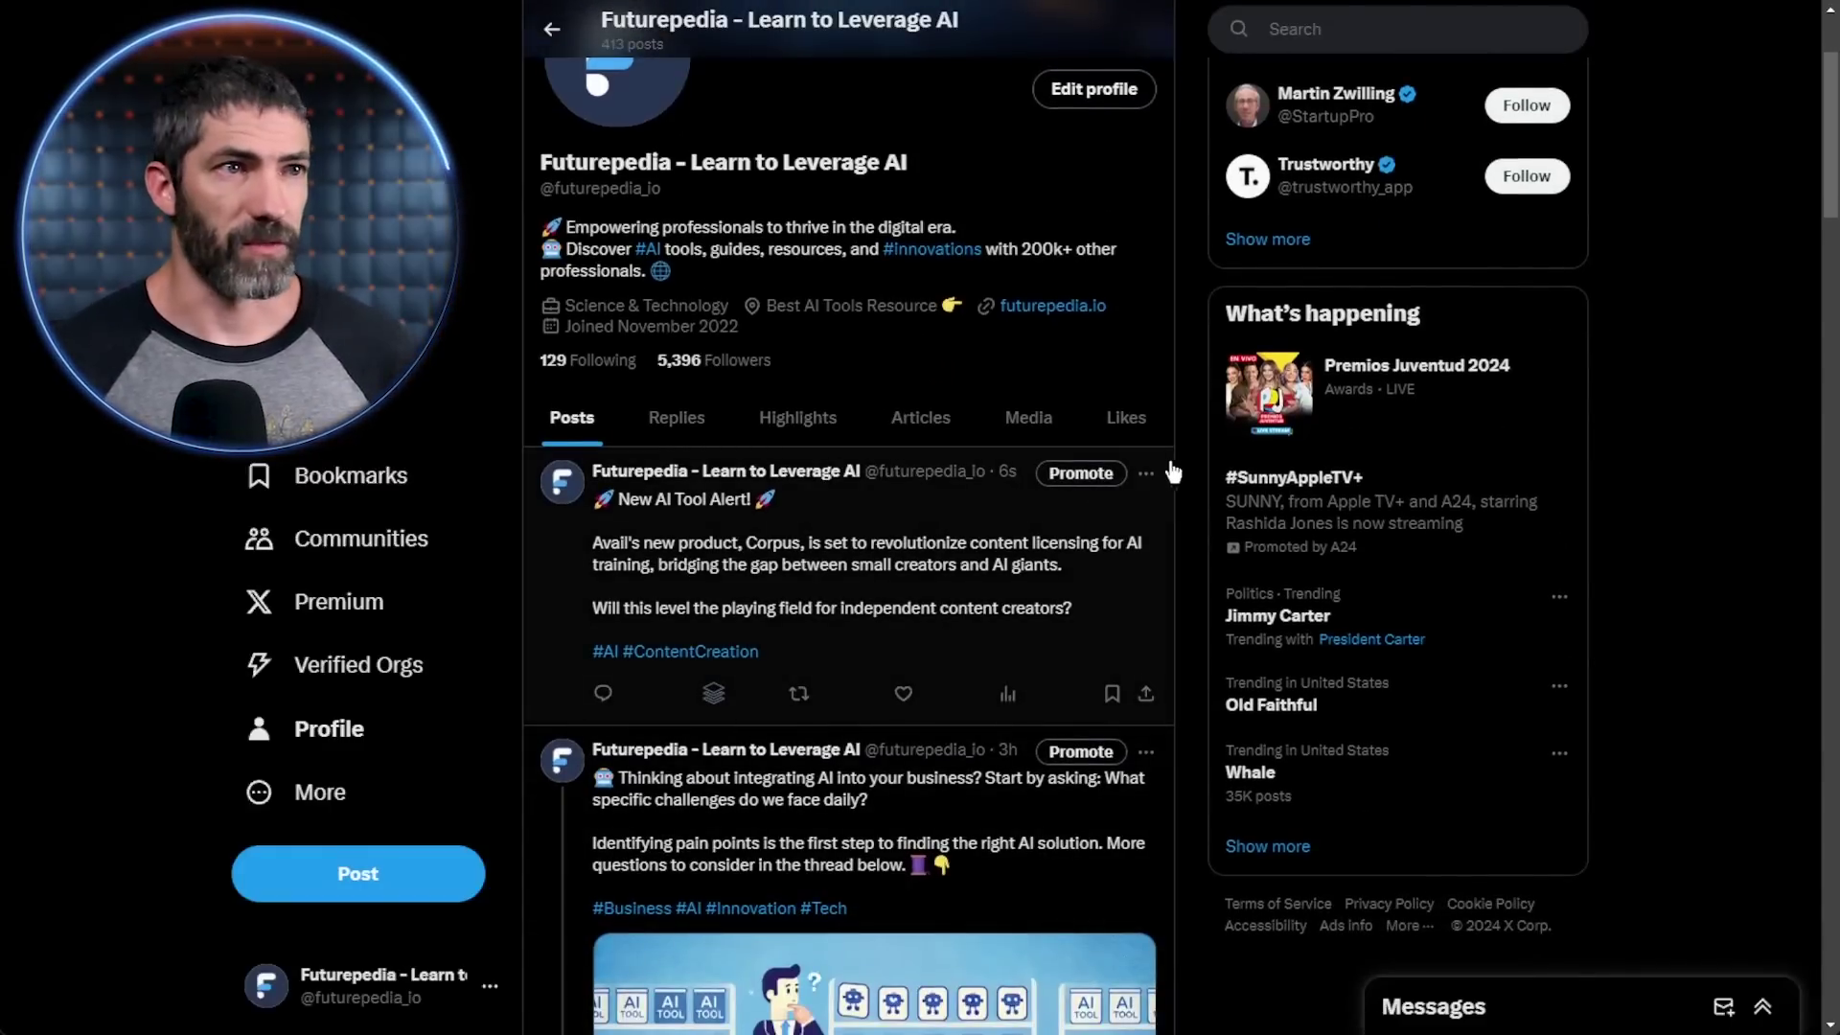
click(1146, 473)
click(867, 480)
click(977, 563)
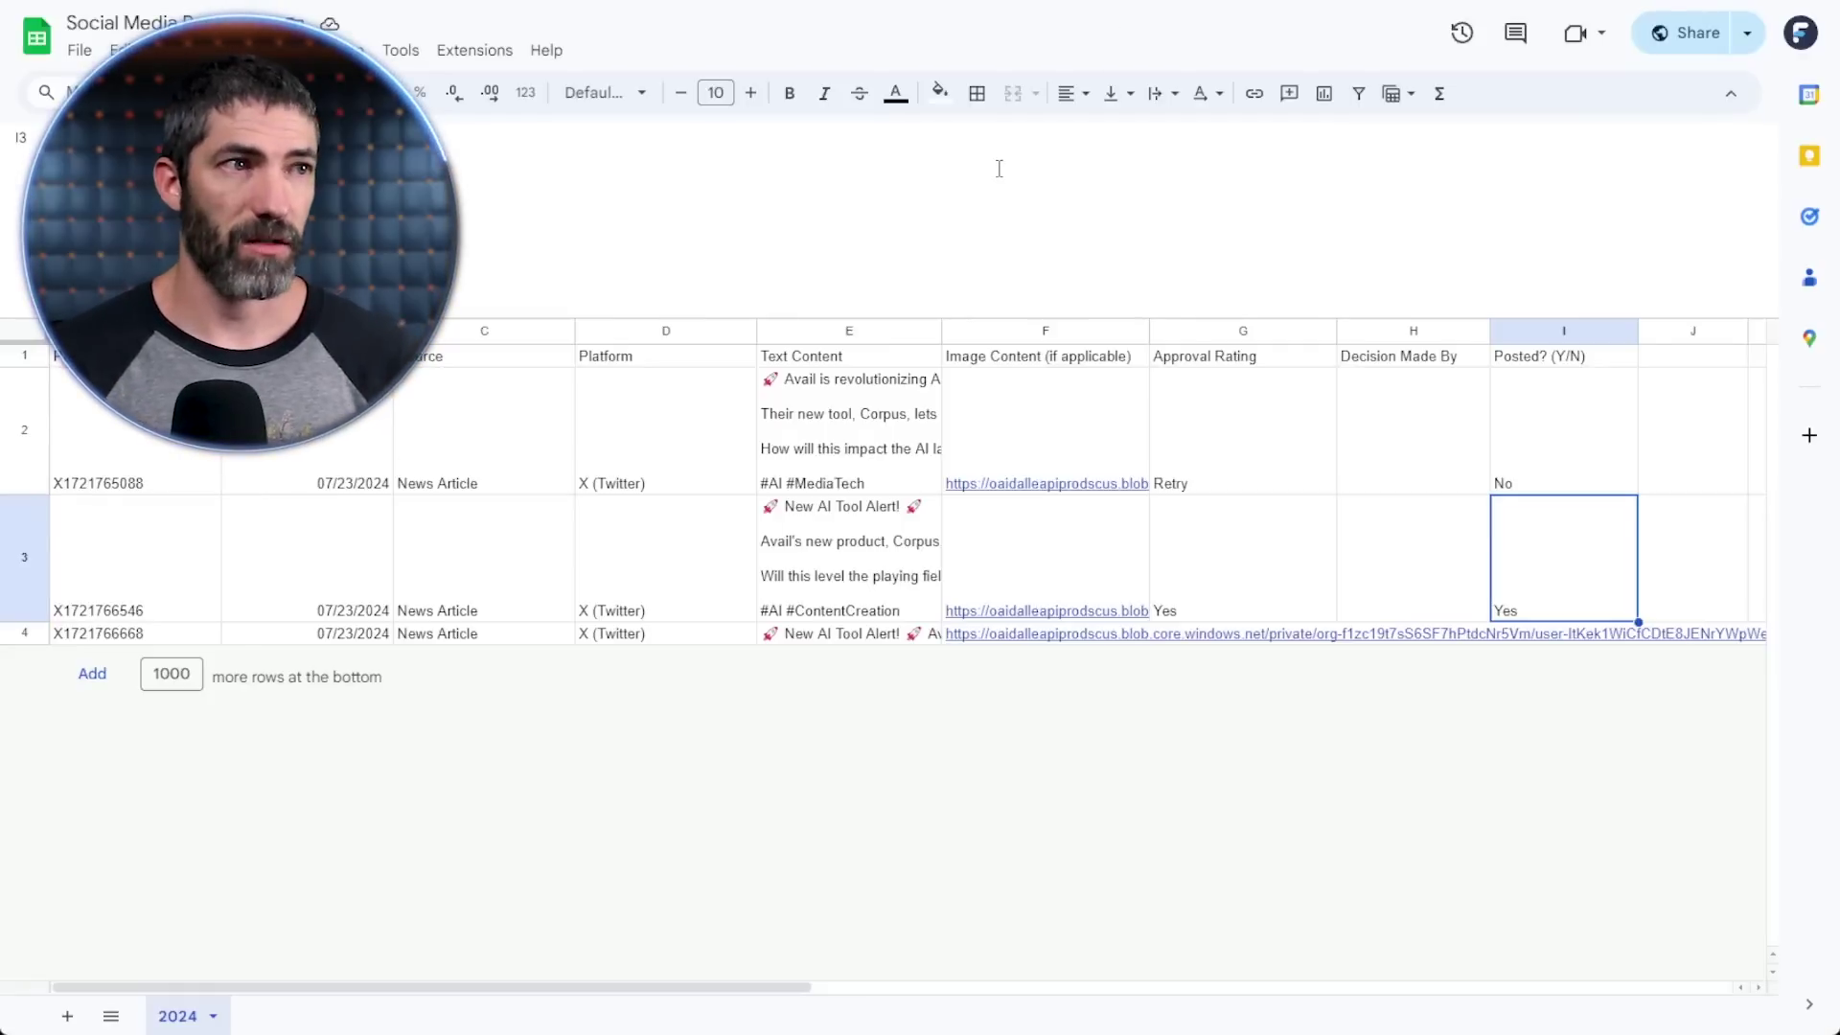
- Review the new row 4 post text and select its Approval Rating cell
click(897, 639)
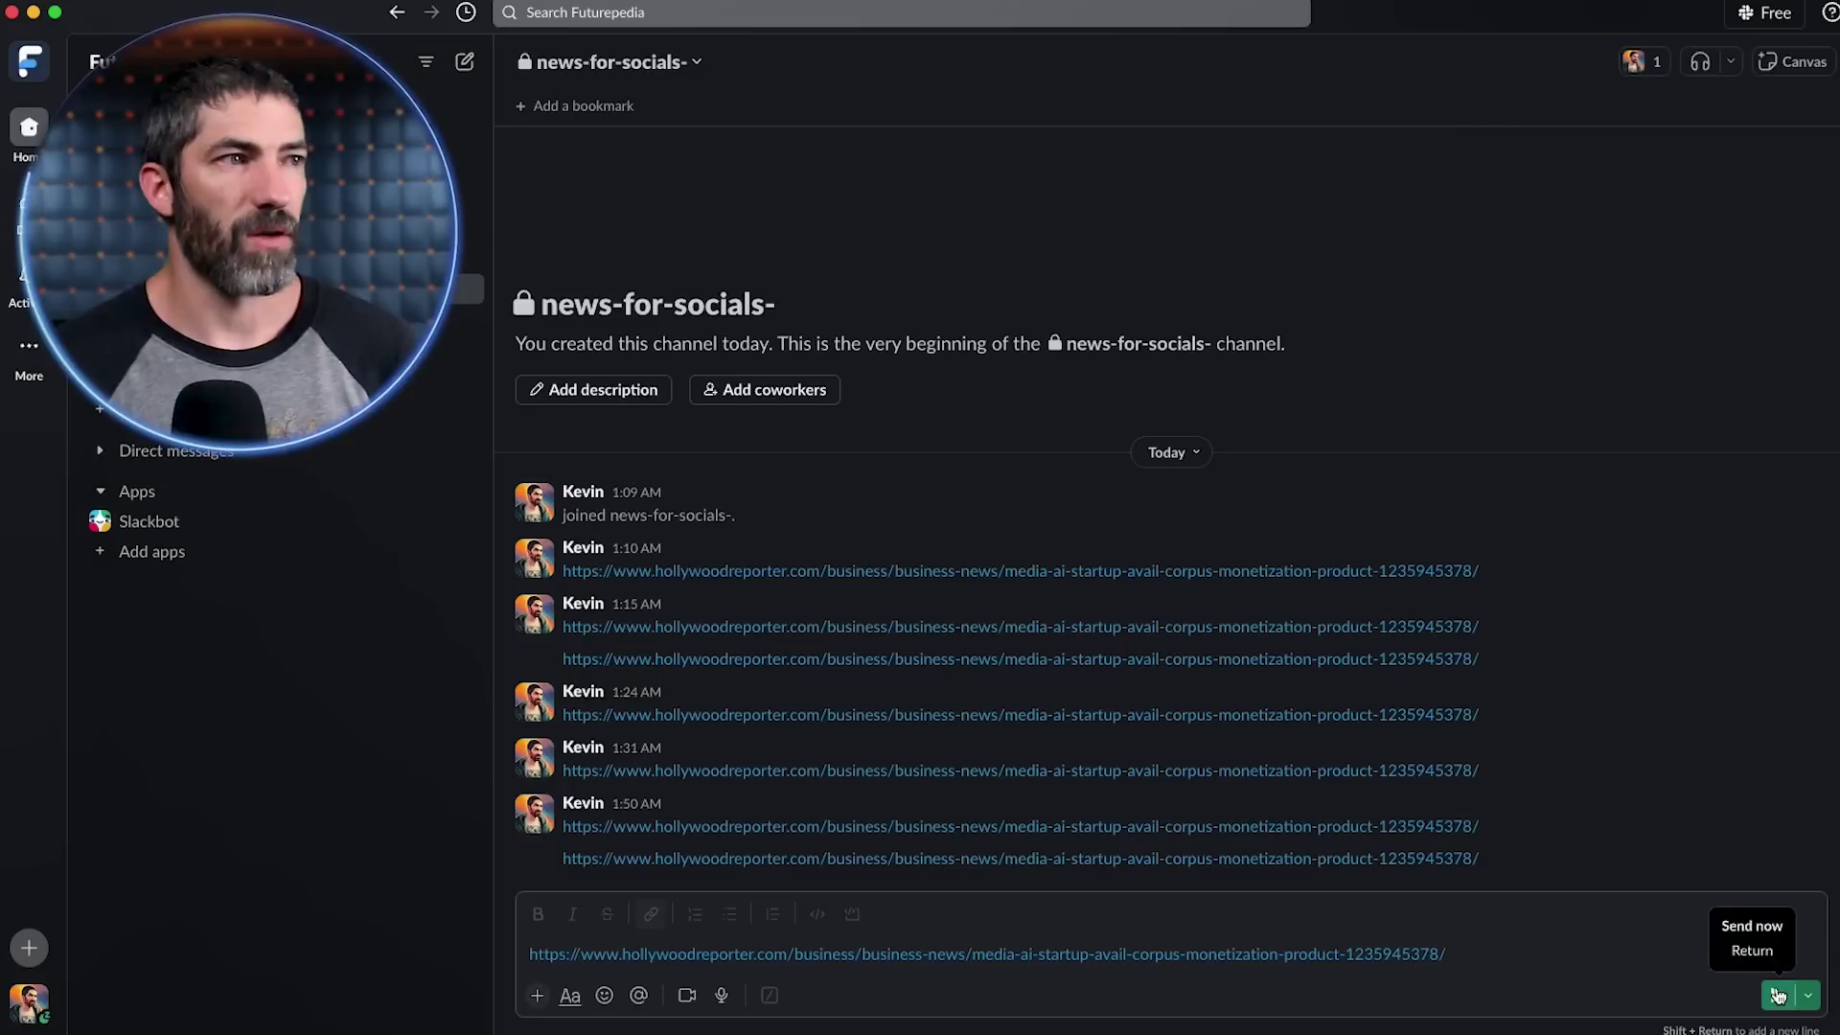
key(Return)
click(1269, 636)
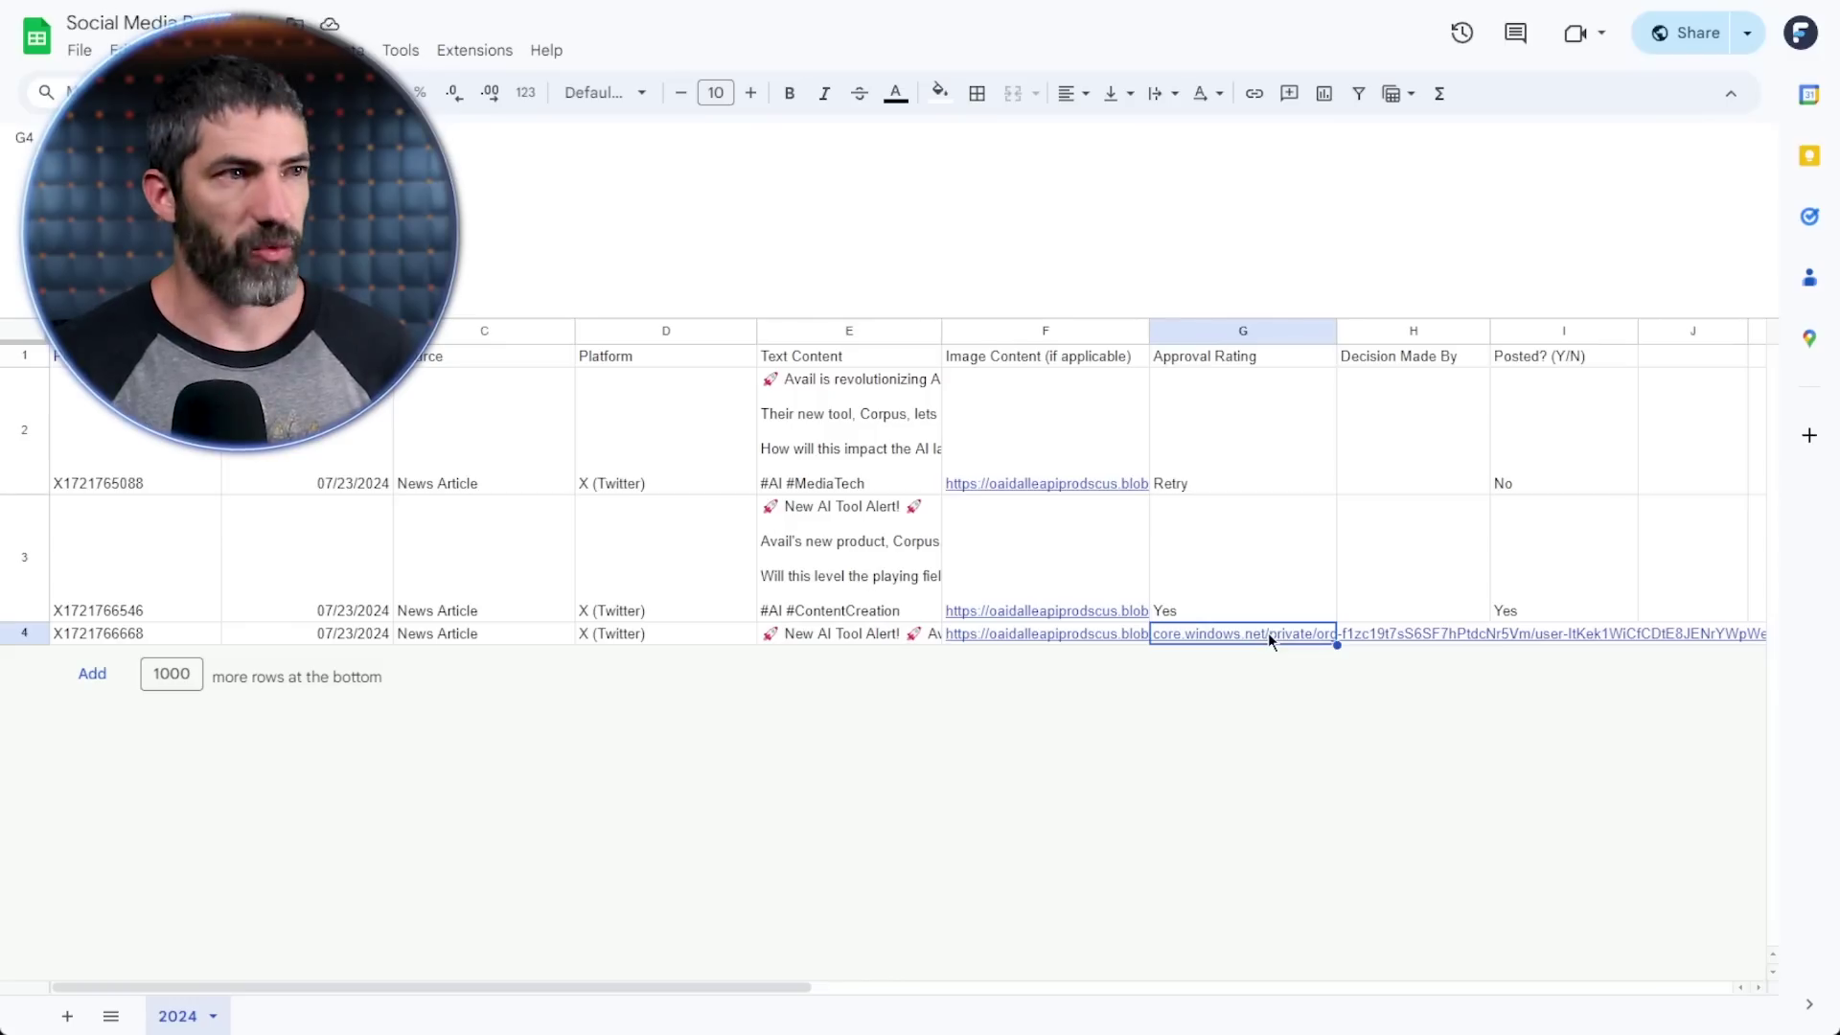
- Enter Retry in G4 and Yes in G5 of the Approval Rating column
text(Retry)
key(Return)
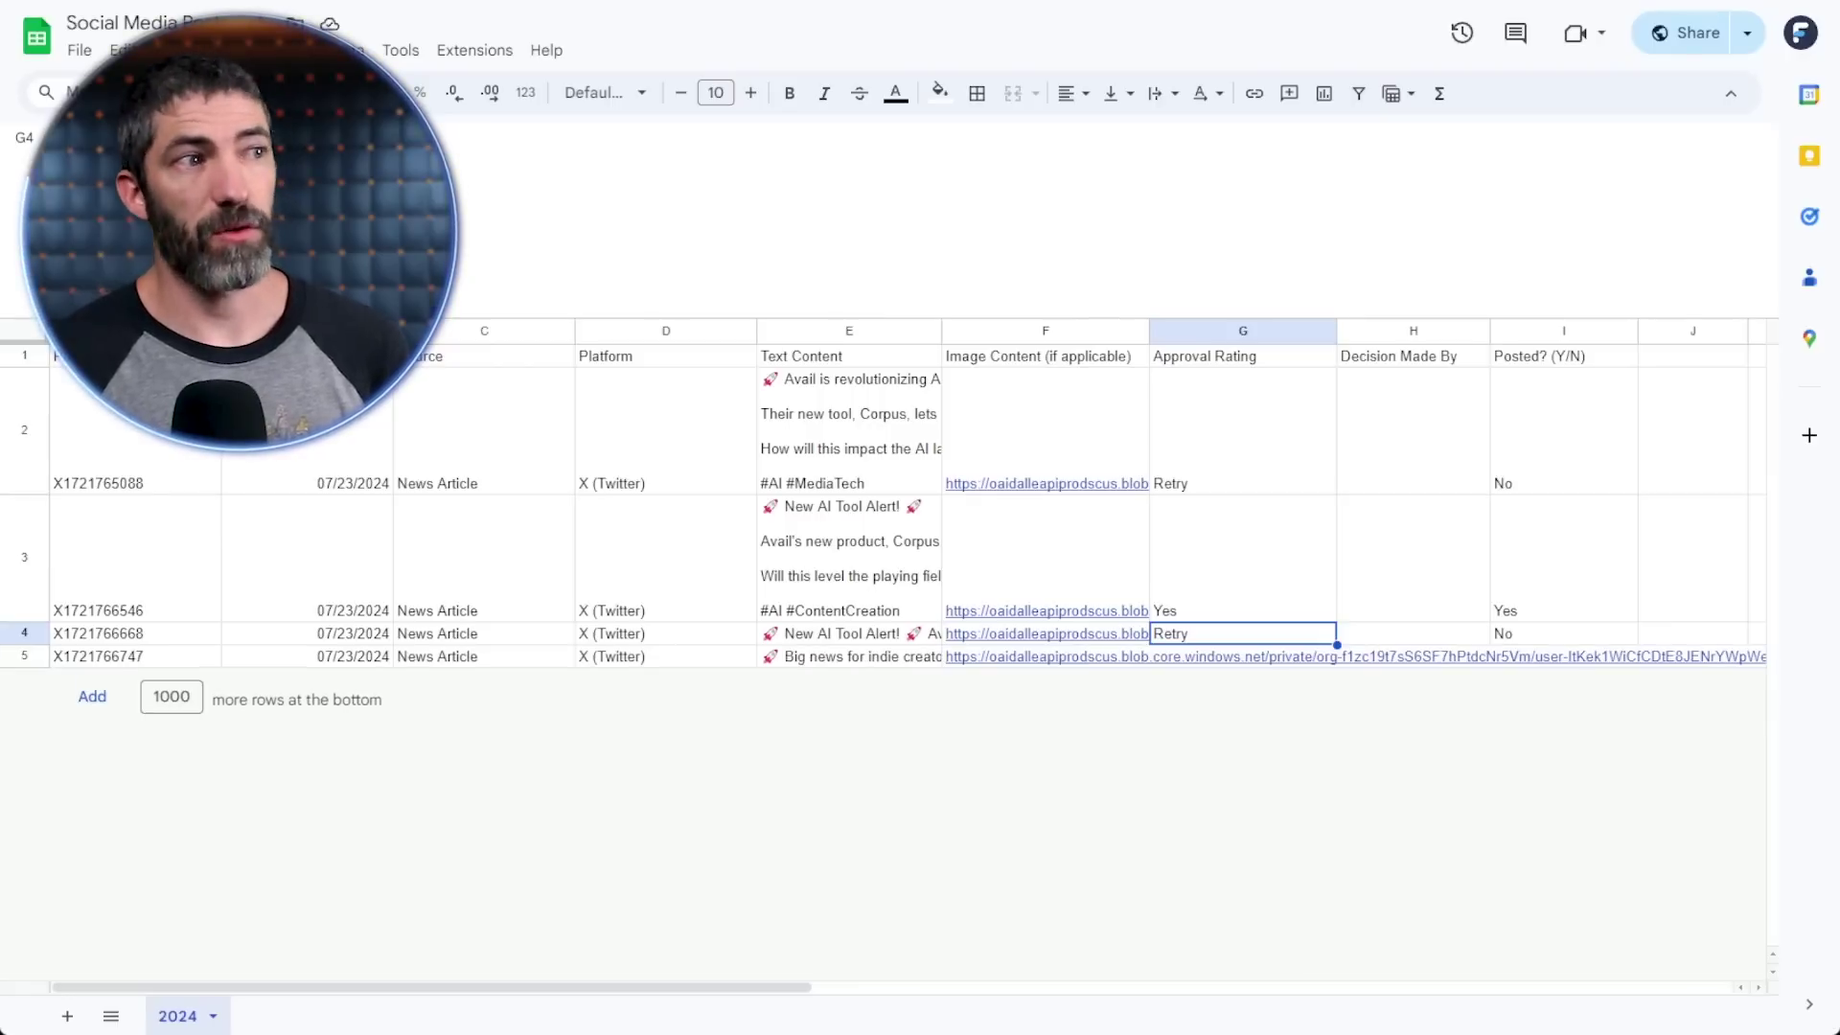
key(Down)
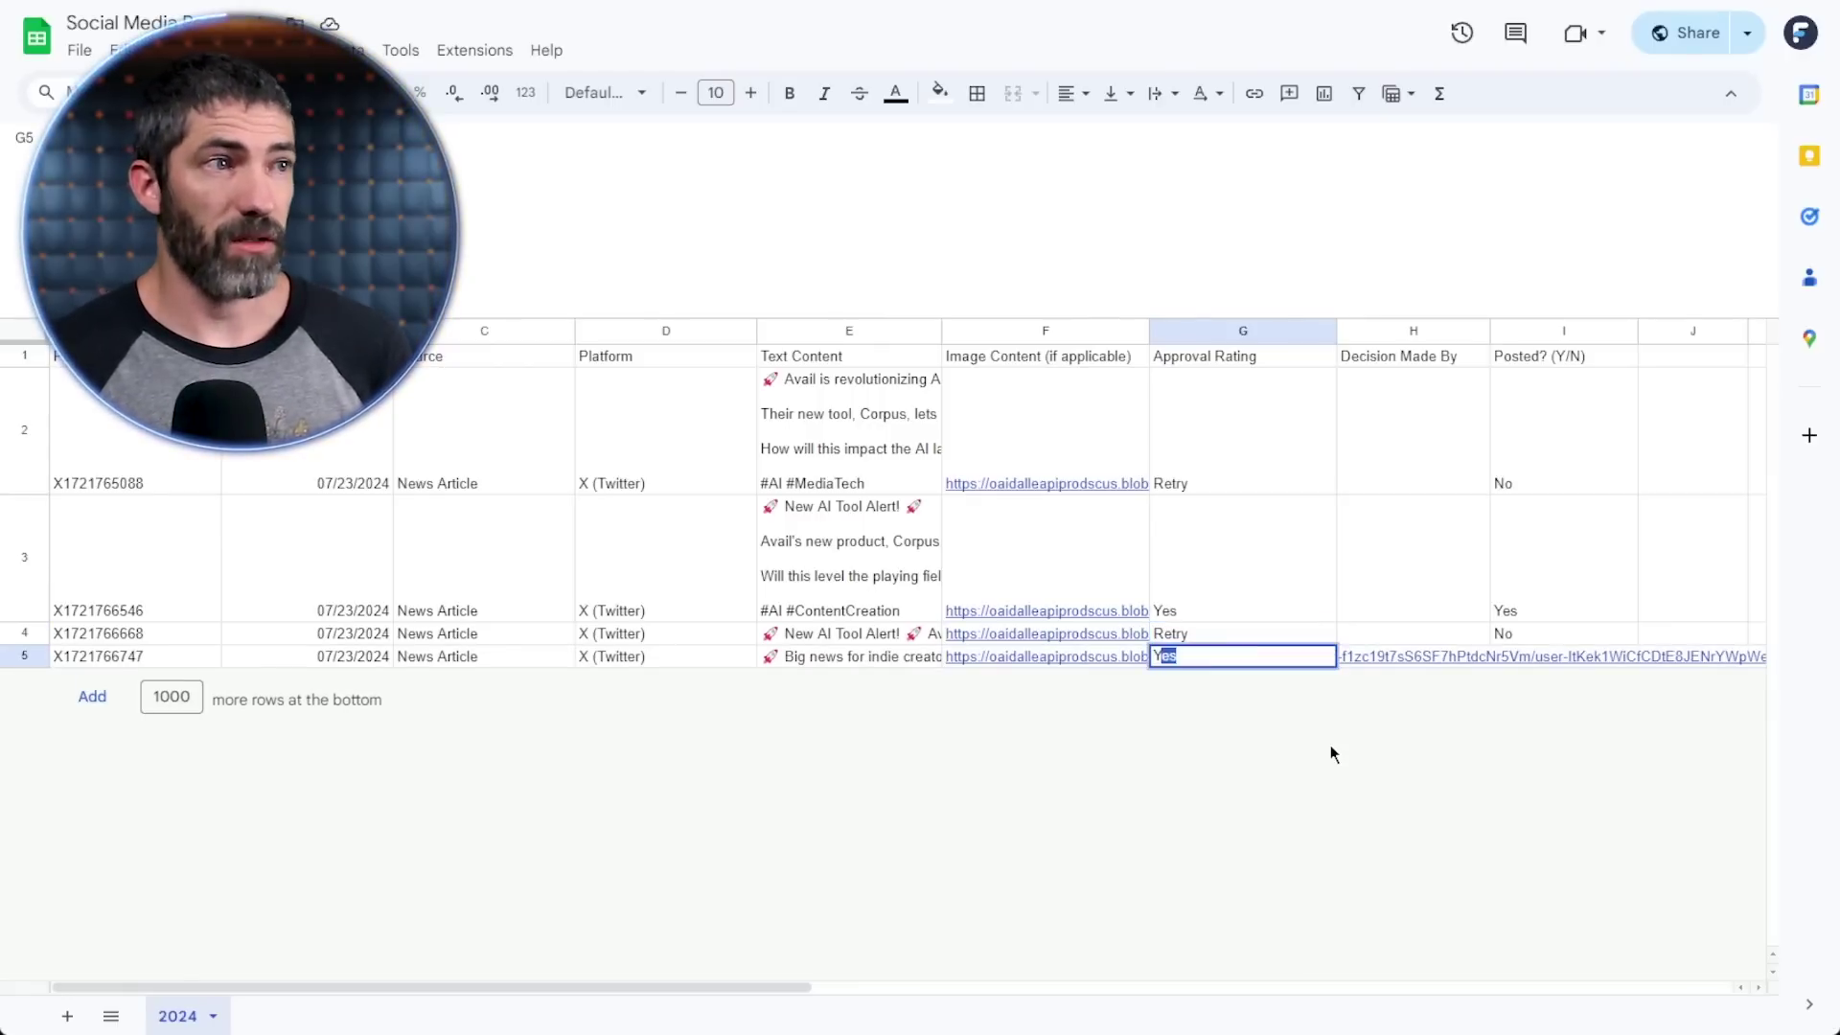
text(Yes)
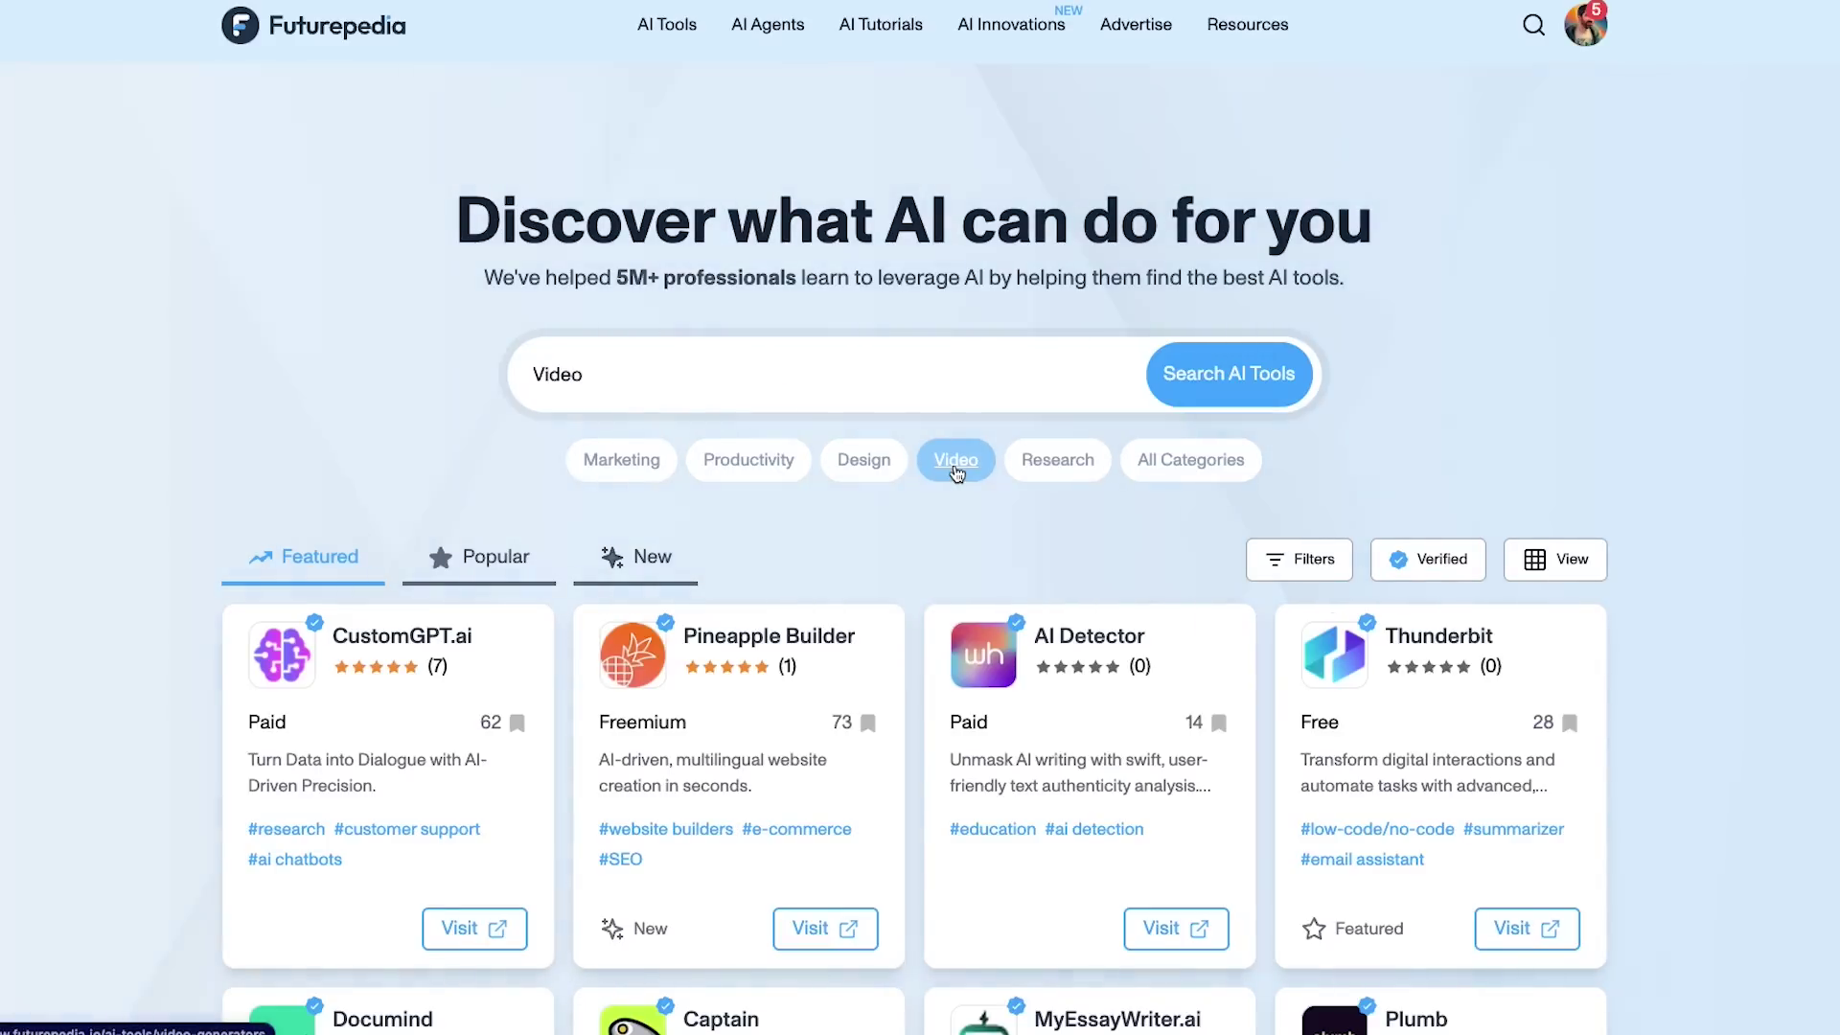
- Open Futurepedia's Video AI tools category and scroll through the listed tools
click(955, 470)
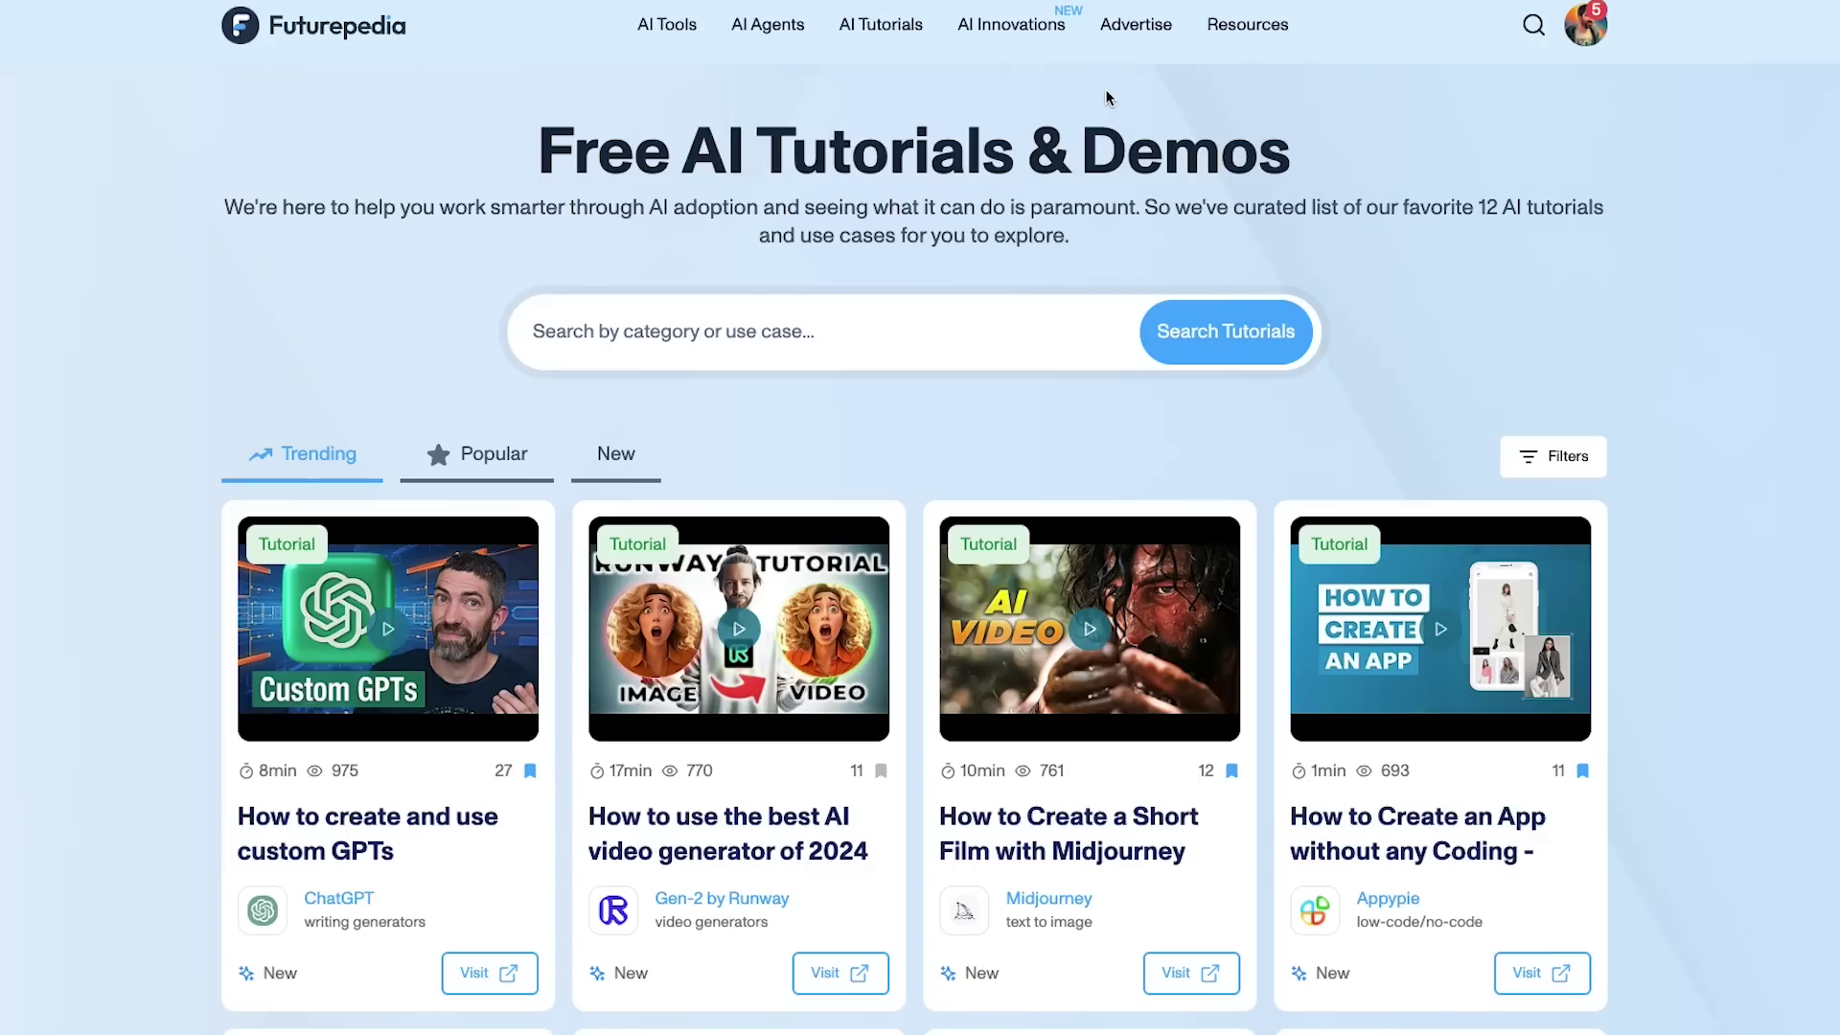
scroll(1106, 97, down, 8)
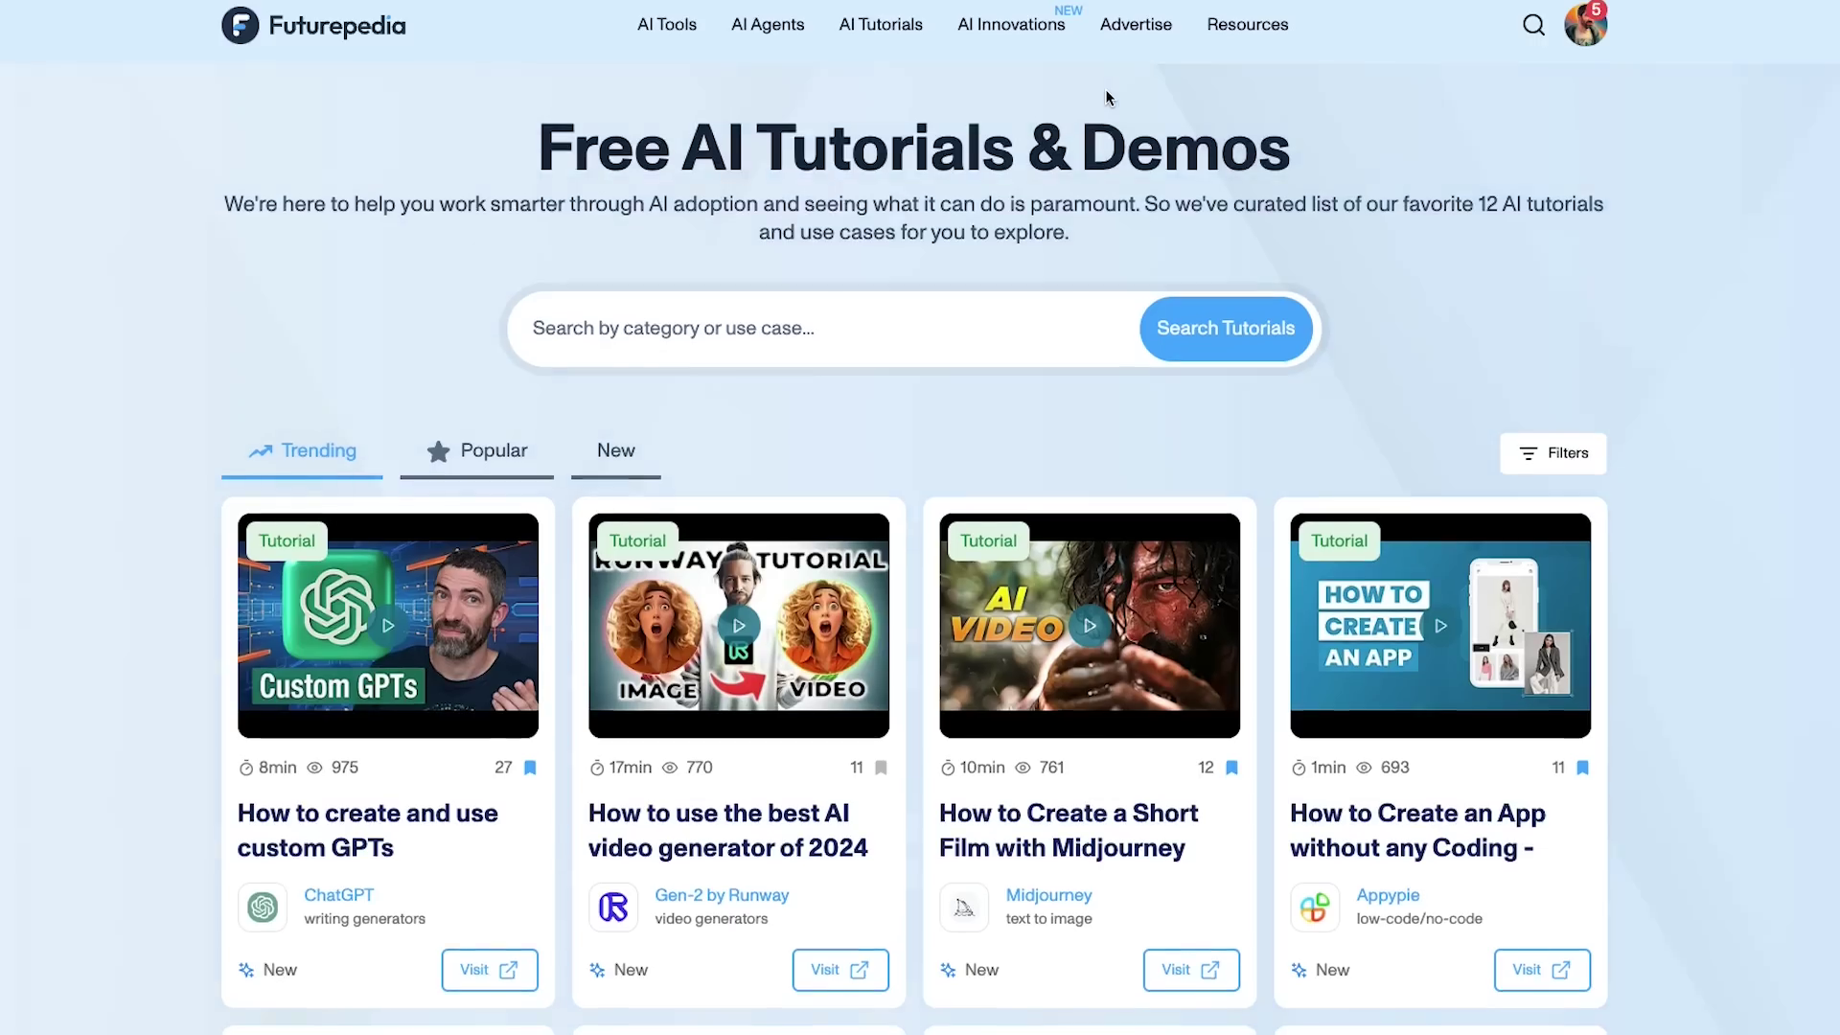